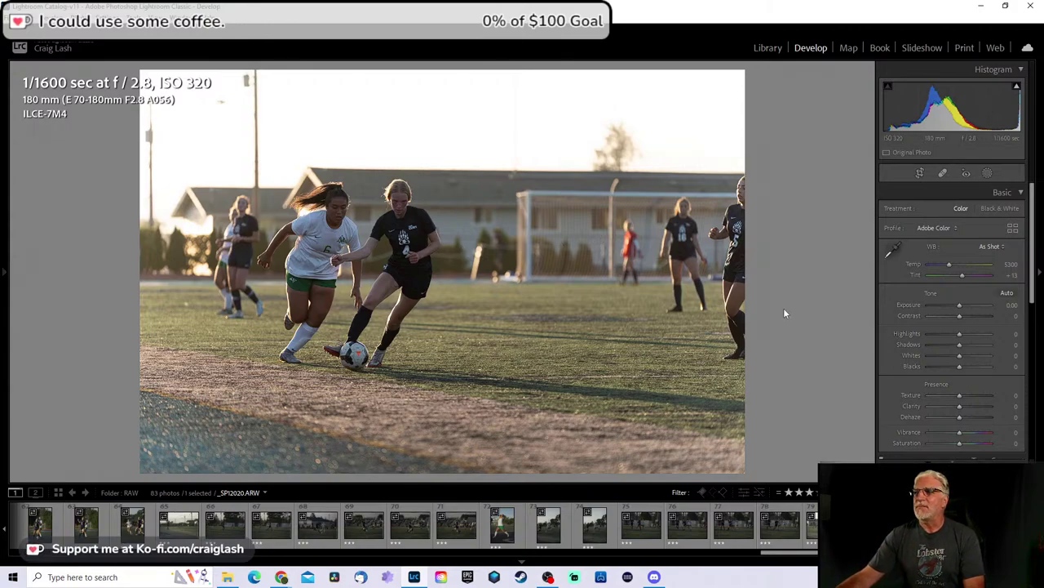
Step: Browse the photos and select the folder's first shot, _SP11743.ARW
{"action": "key", "text": "Left"}
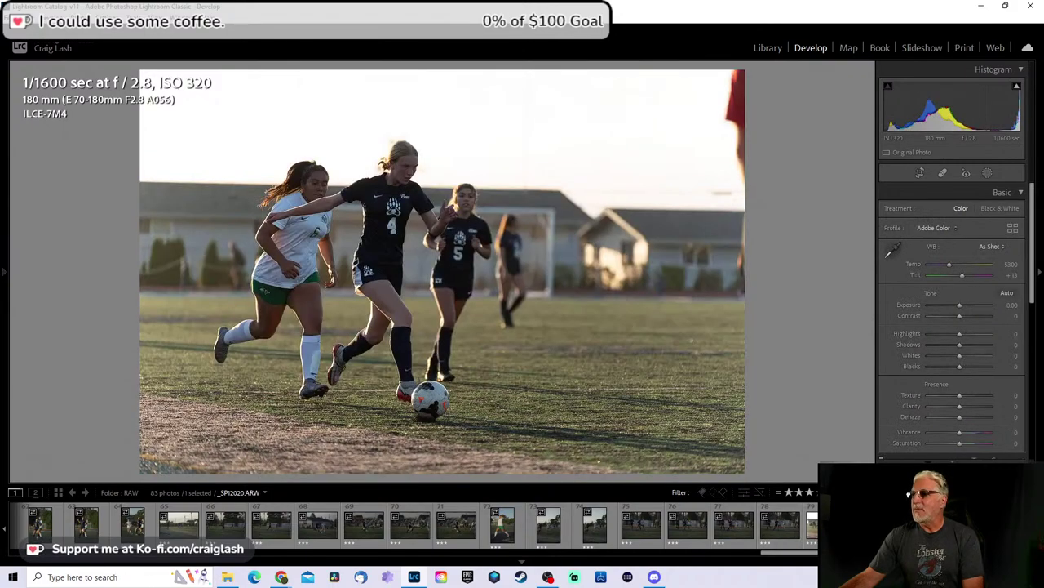
{"action": "key", "text": "Right"}
{"action": "key", "text": "Right"}
{"action": "key", "text": "Right"}
{"action": "key", "text": "Right"}
{"action": "key", "text": "Right"}
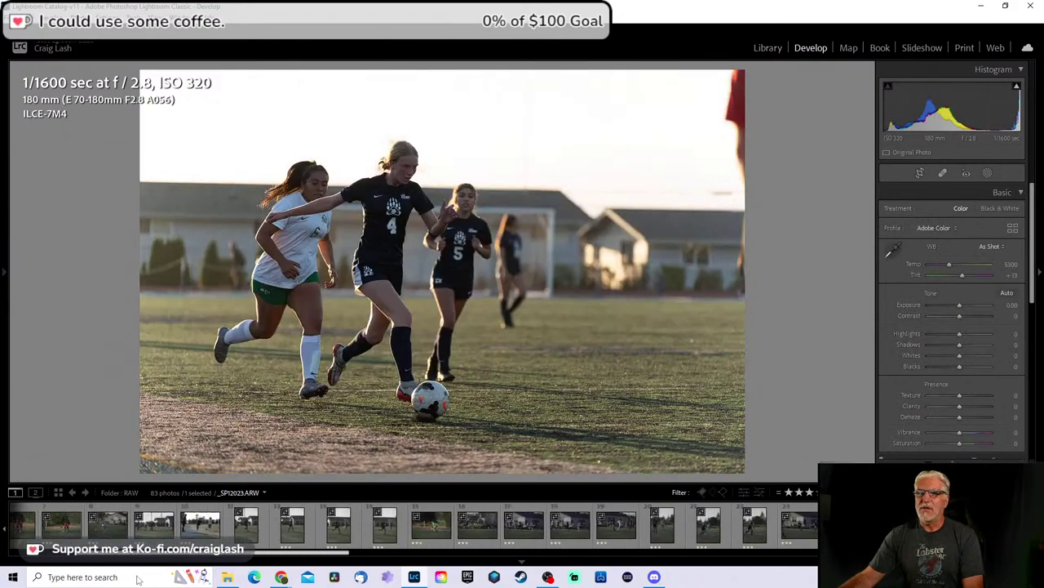
{"action": "left_click", "coordinate": [35, 529]}
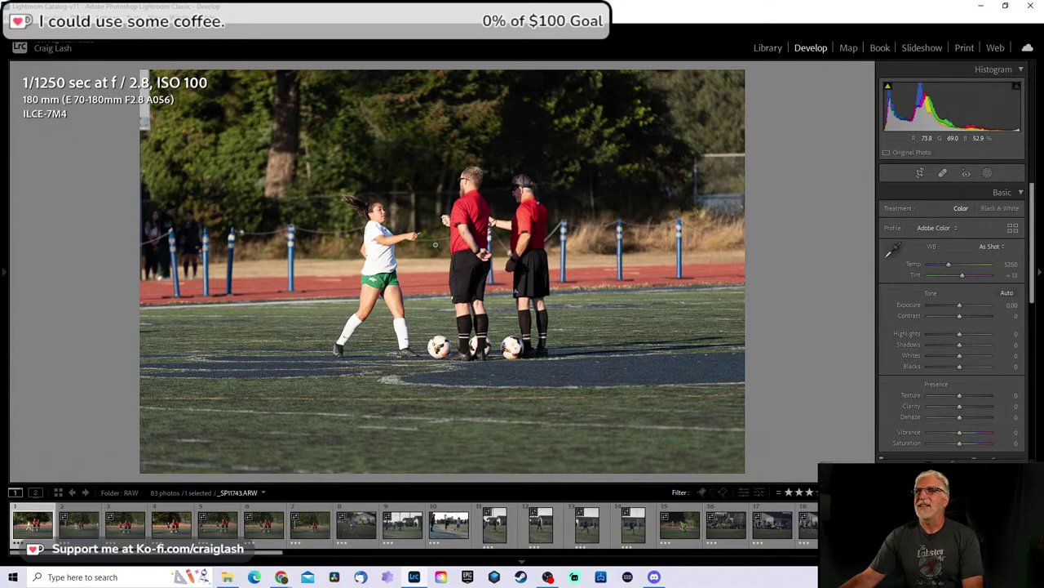
Step: Zoom in on the referees, zoom back out, and advance to the wider shot _SP11745.ARW
{"action": "left_click", "coordinate": [463, 233]}
{"action": "key", "text": "ctrl+minus"}
{"action": "key", "text": "ctrl+minus"}
{"action": "key", "text": "ctrl+minus"}
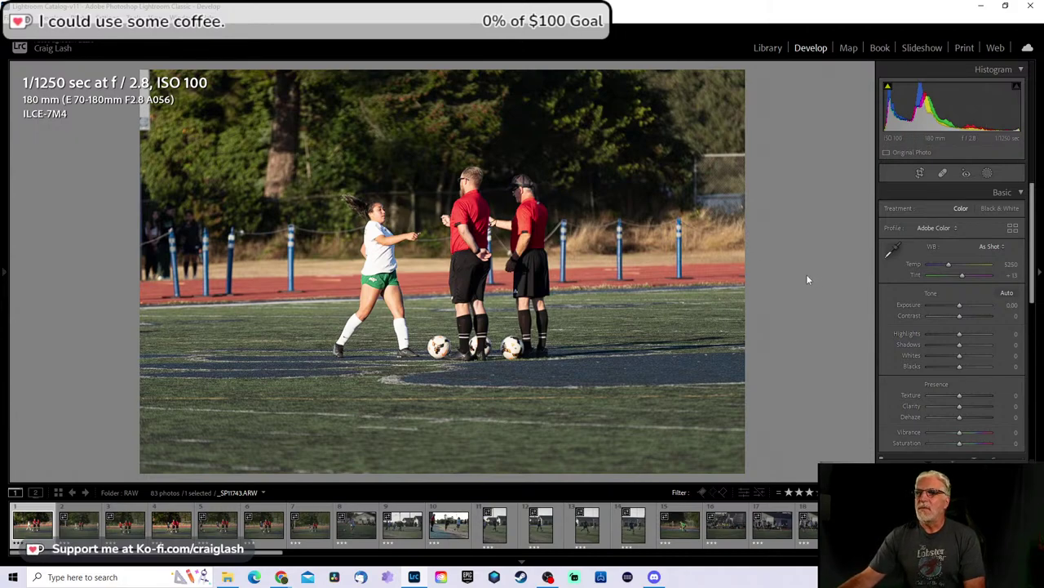
{"action": "key", "text": "x"}
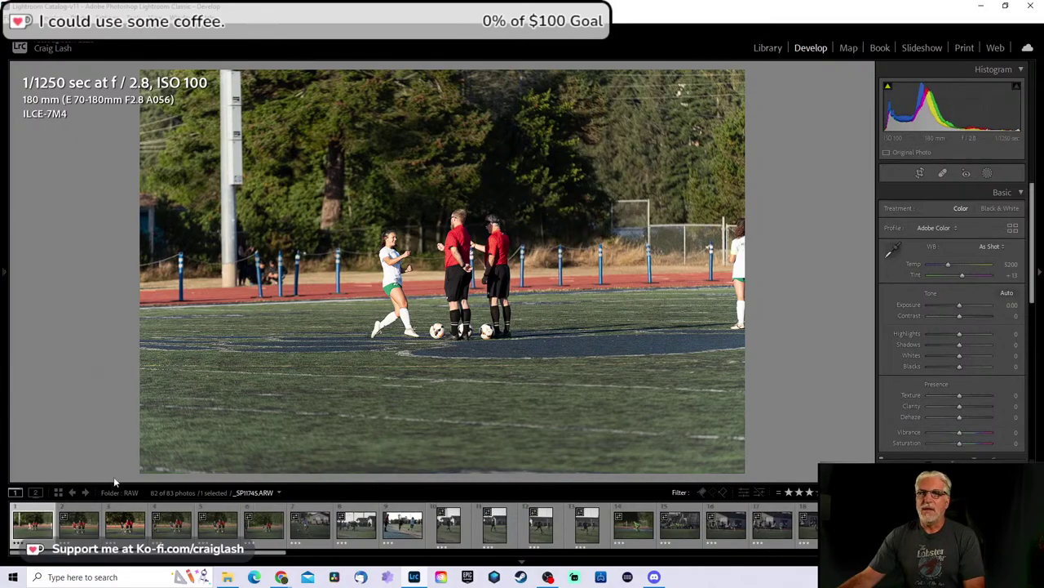
Step: Crop in from the top-right corner around the player and two referees, then hide the filmstrip
{"action": "left_click", "coordinate": [418, 245]}
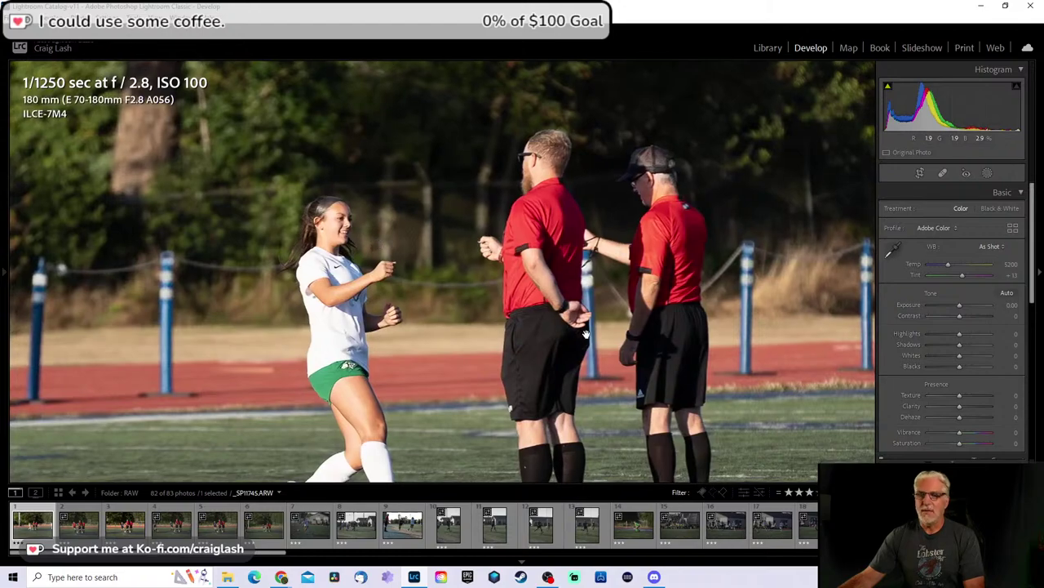
{"action": "key", "text": "r"}
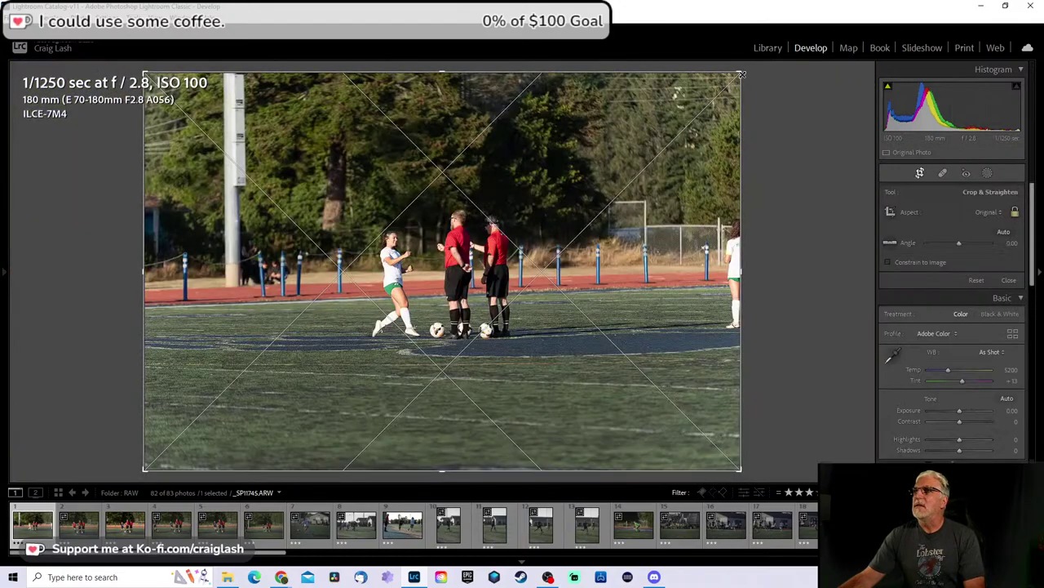
{"action": "left_click_drag", "start_coordinate": [741, 70], "coordinate": [608, 168]}
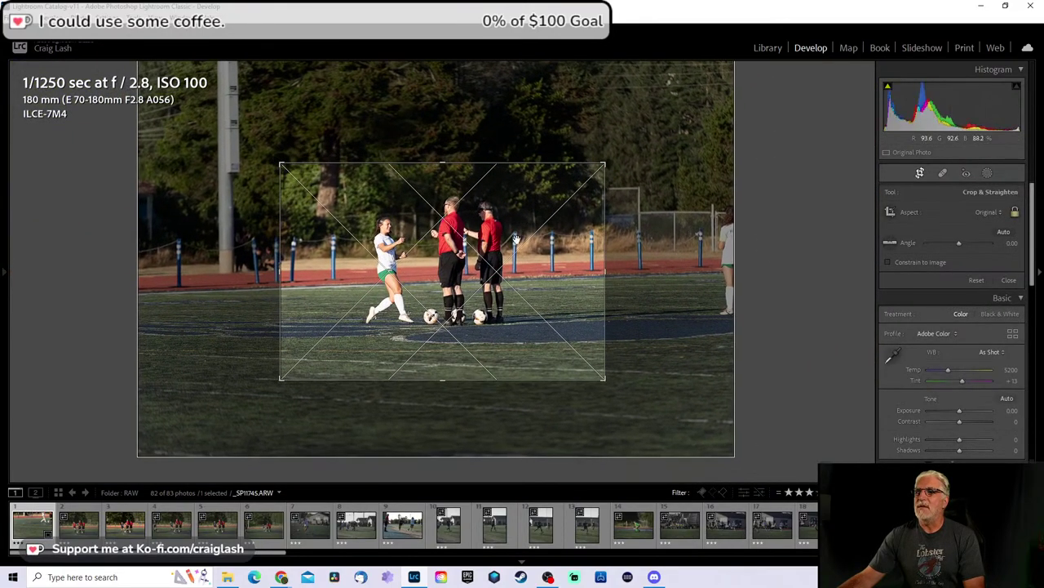
{"action": "left_click_drag", "start_coordinate": [616, 168], "coordinate": [597, 181]}
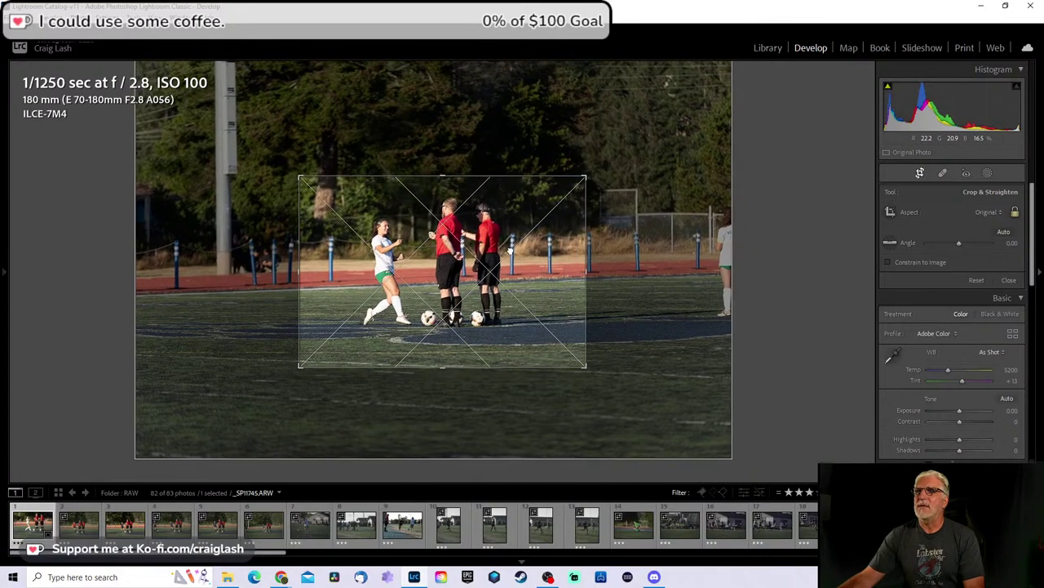
{"action": "key", "text": "Return"}
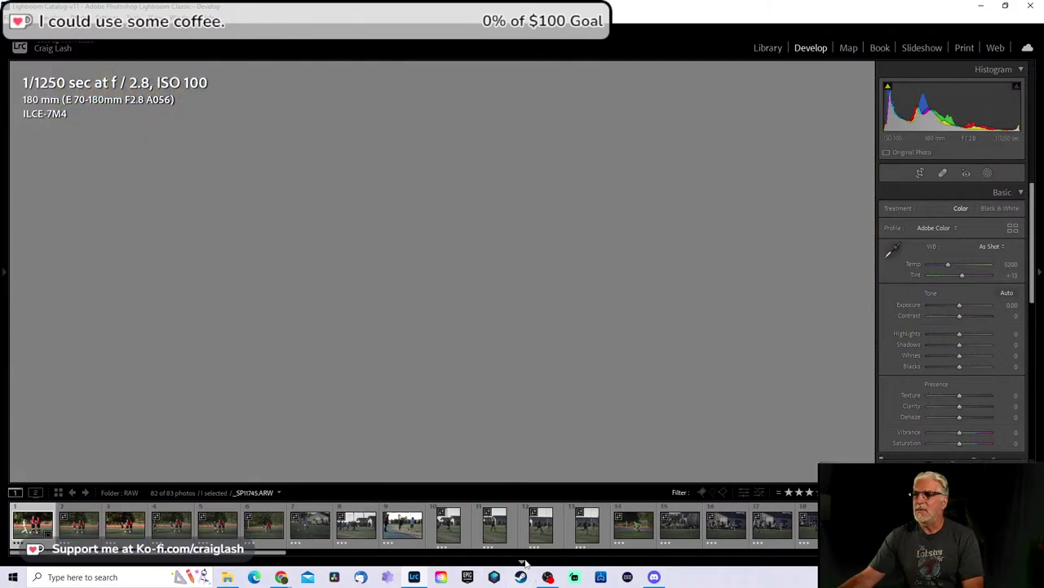
{"action": "left_click", "coordinate": [523, 561]}
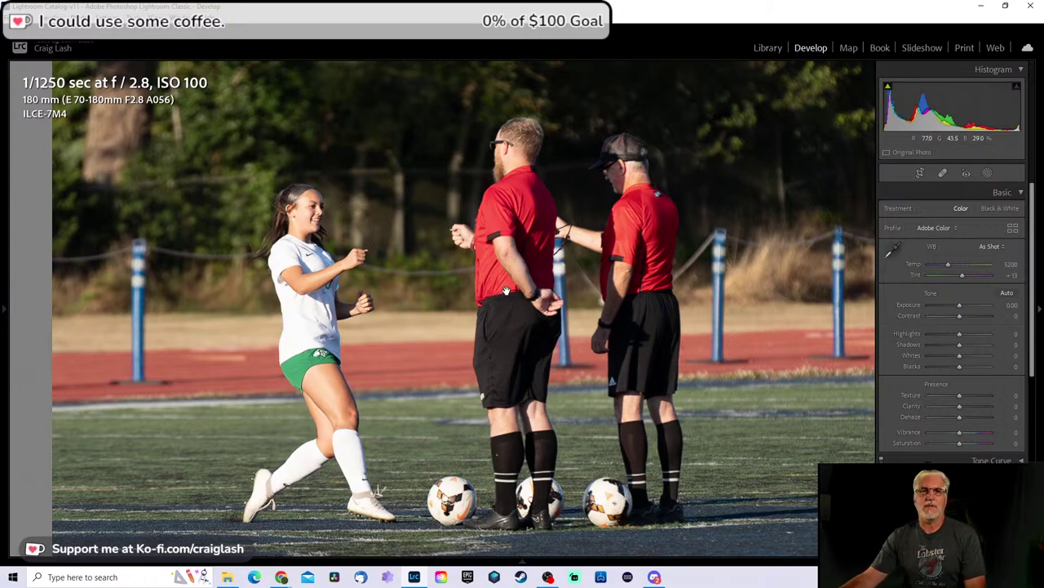
Step: Advance to the next shot and pull the crop edge in around the player and referees
{"action": "key", "text": "Right"}
{"action": "key", "text": "Right"}
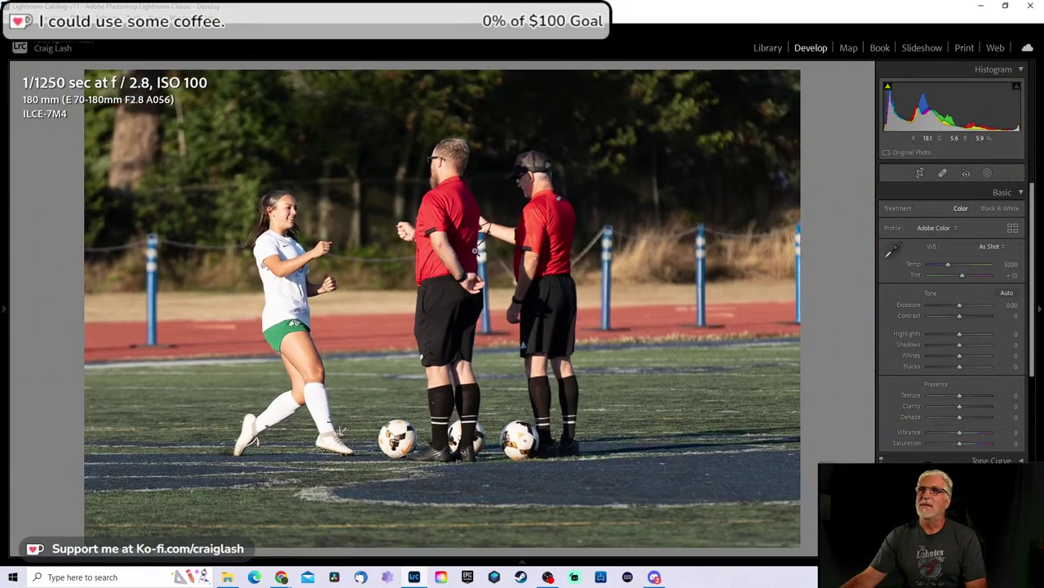
{"action": "key", "text": "r"}
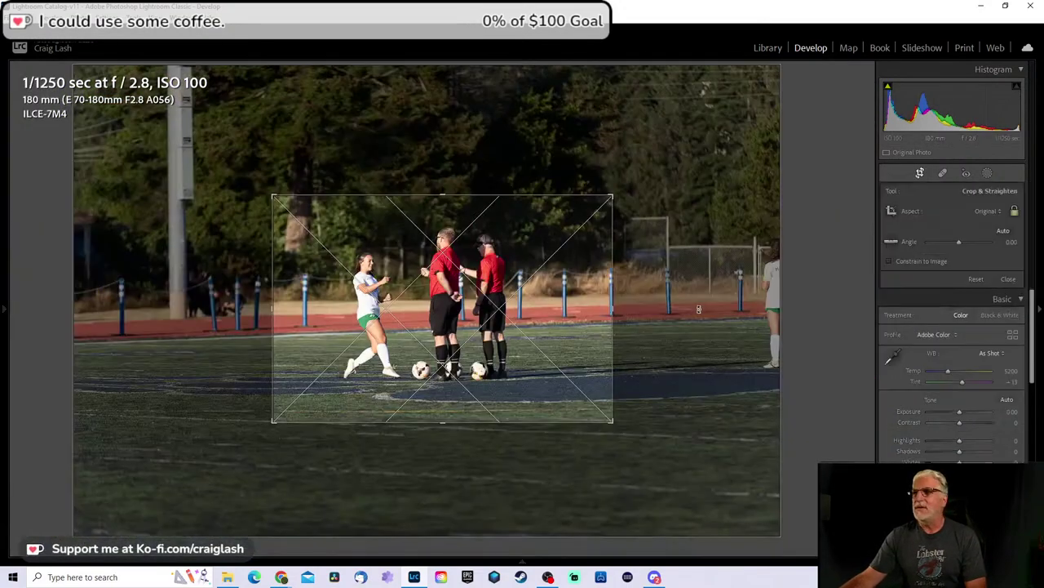
{"action": "left_click_drag", "start_coordinate": [611, 306], "coordinate": [538, 308]}
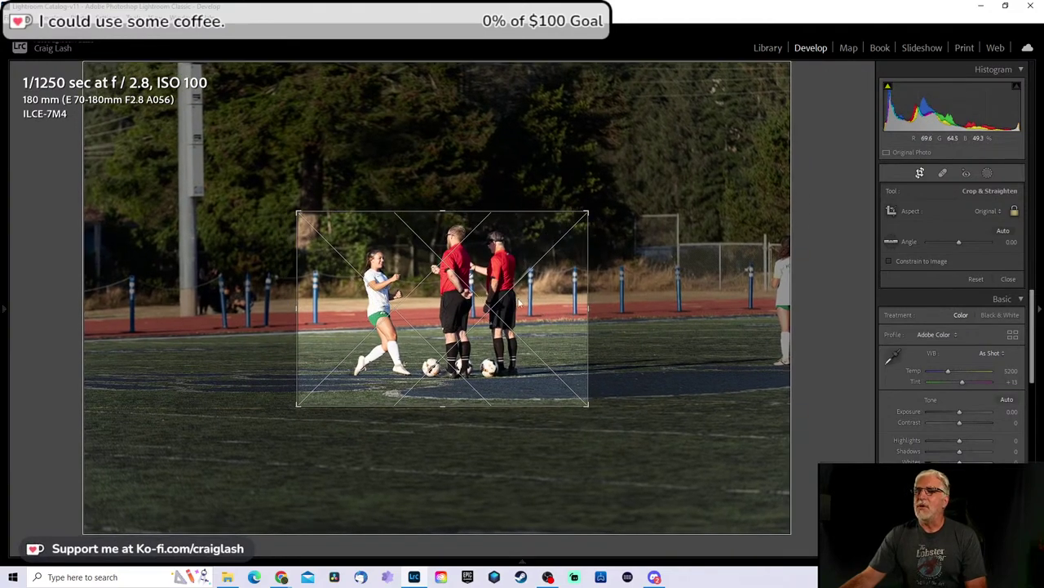
{"action": "key", "text": "r"}
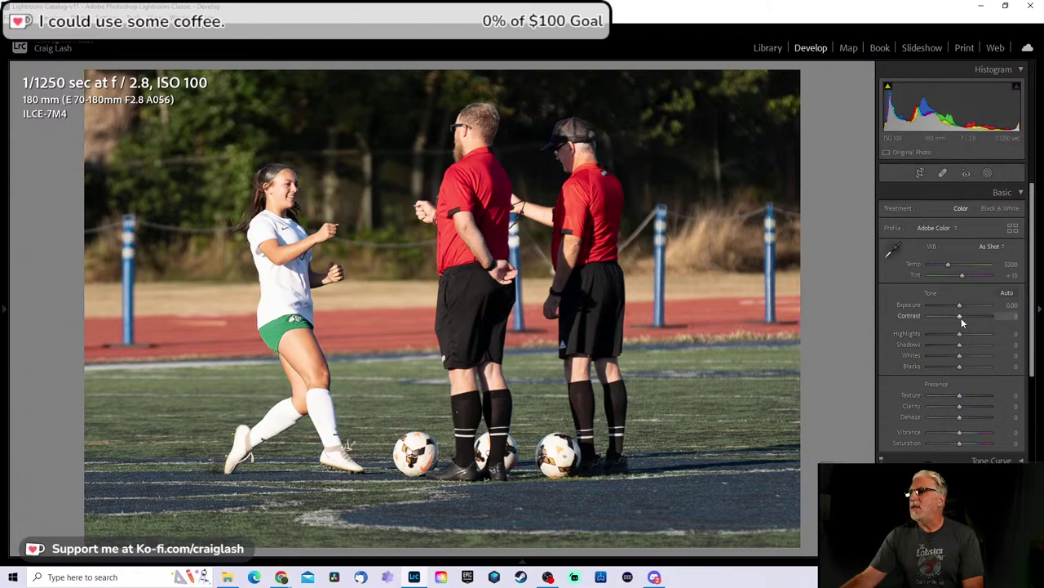
Step: Set Highlights -47, Shadows -100 and Clarity +30, then check detail at 1:1
{"action": "left_click_drag", "start_coordinate": [963, 333], "coordinate": [943, 333]}
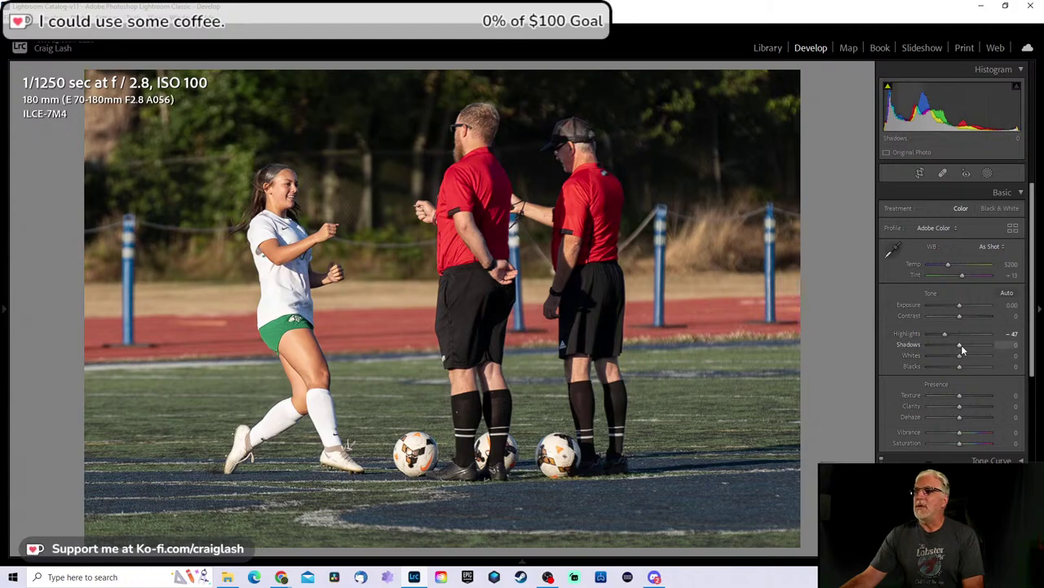
{"action": "left_click_drag", "start_coordinate": [961, 345], "coordinate": [931, 345]}
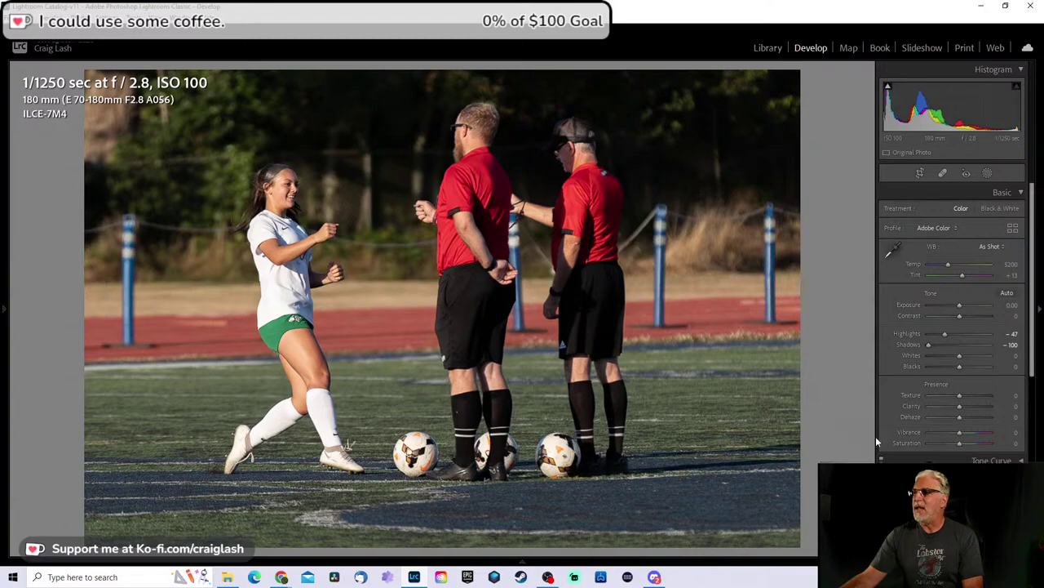
{"action": "left_click_drag", "start_coordinate": [960, 406], "coordinate": [969, 405]}
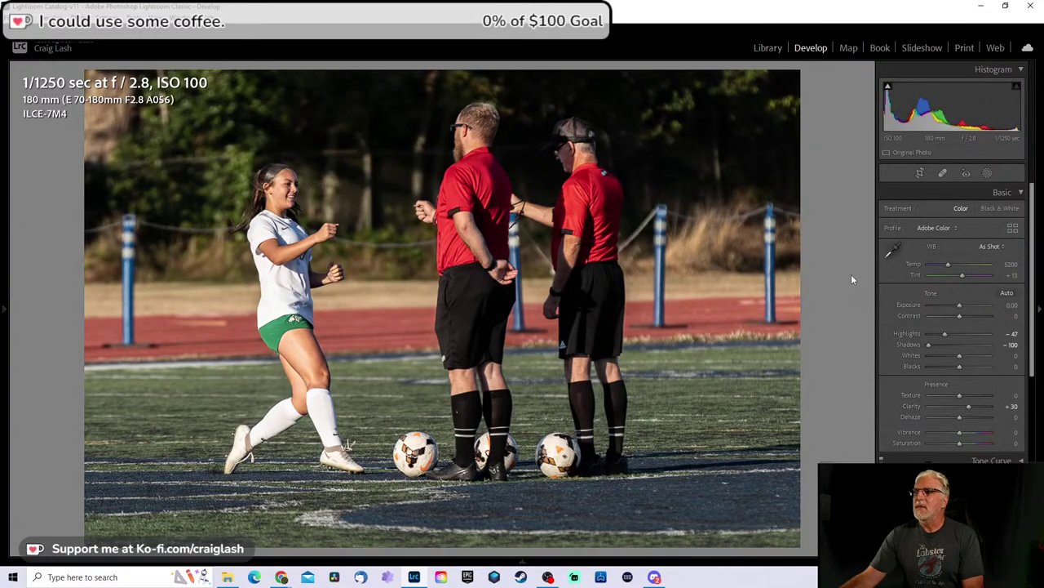
{"action": "left_click", "coordinate": [487, 161]}
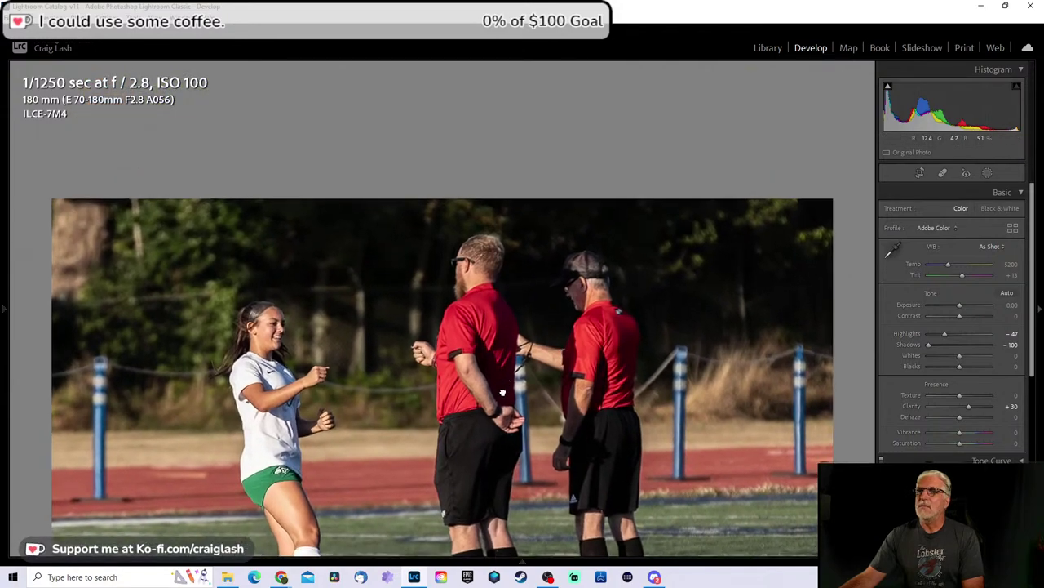
{"action": "left_click", "coordinate": [504, 385]}
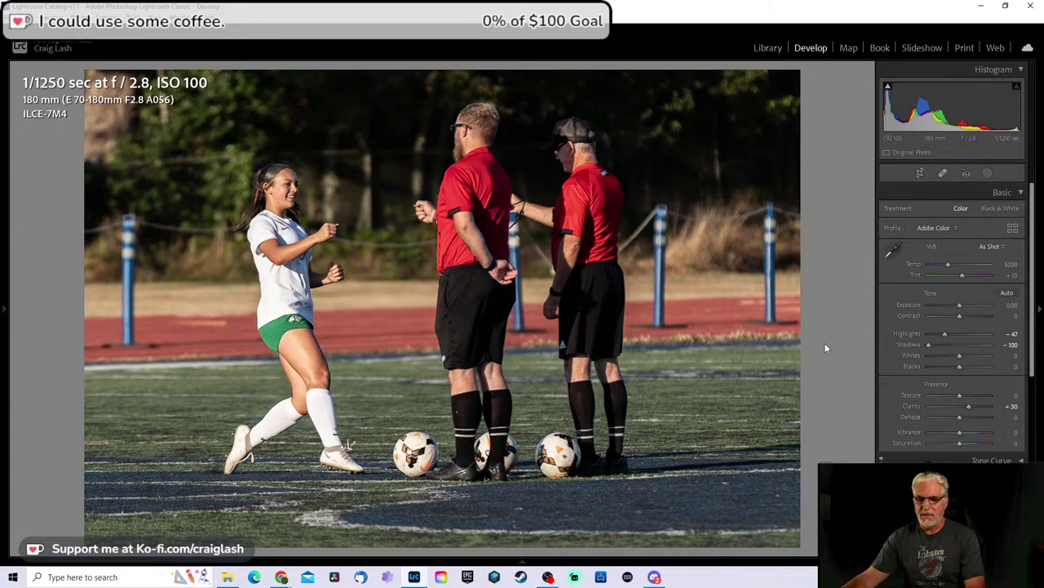
Step: Advance to the number 1 player shot and crop in from the top-right corner
{"action": "key", "text": "Right"}
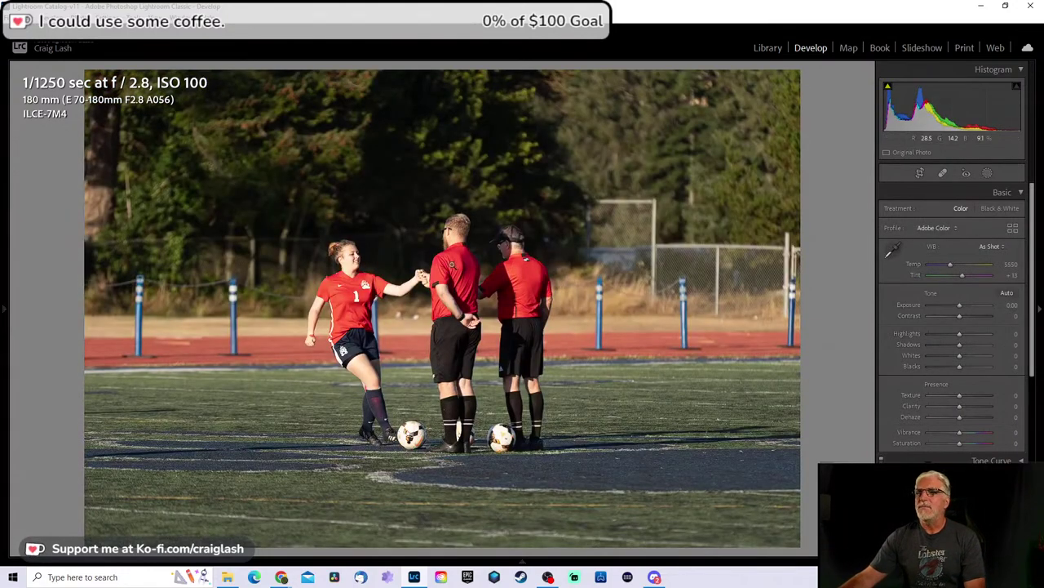
{"action": "key", "text": "r"}
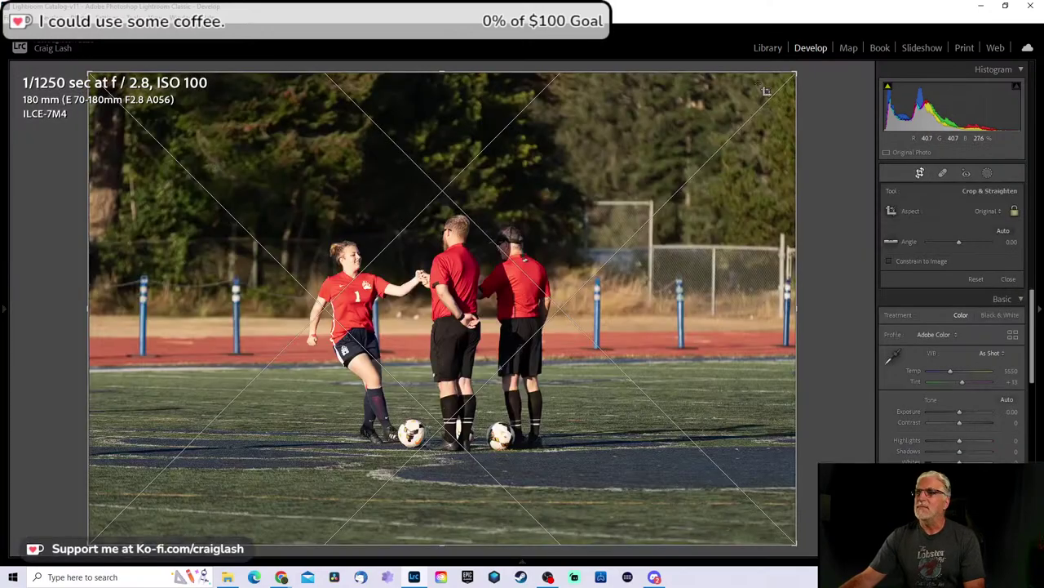
{"action": "left_click_drag", "start_coordinate": [790, 80], "coordinate": [517, 259]}
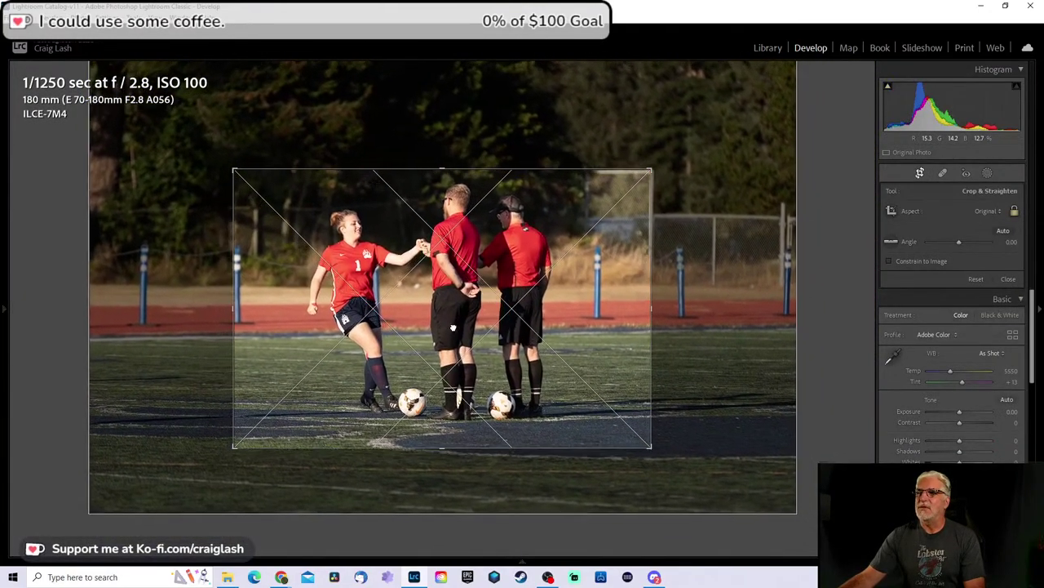
{"action": "key", "text": "Return"}
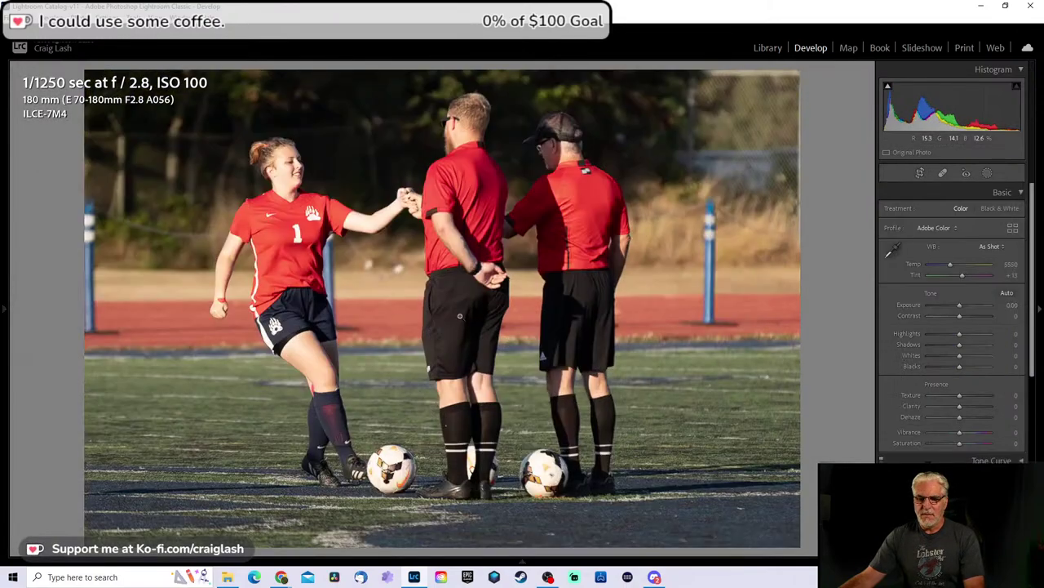
Step: Refine the crop, briefly previewing black and white, nudging the photo within the frame
{"action": "key", "text": "r"}
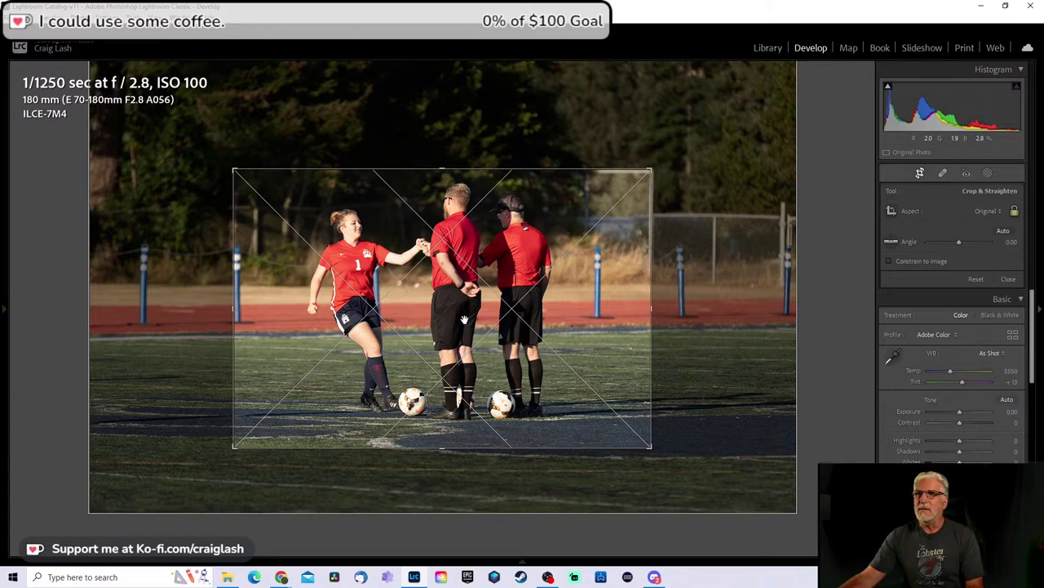
{"action": "key", "text": "v"}
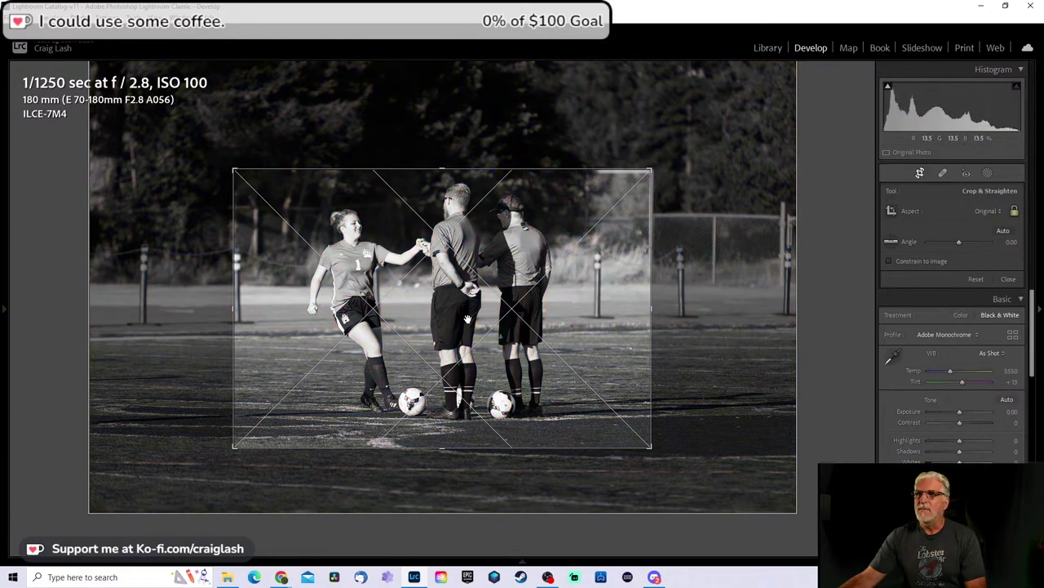
{"action": "key", "text": "v"}
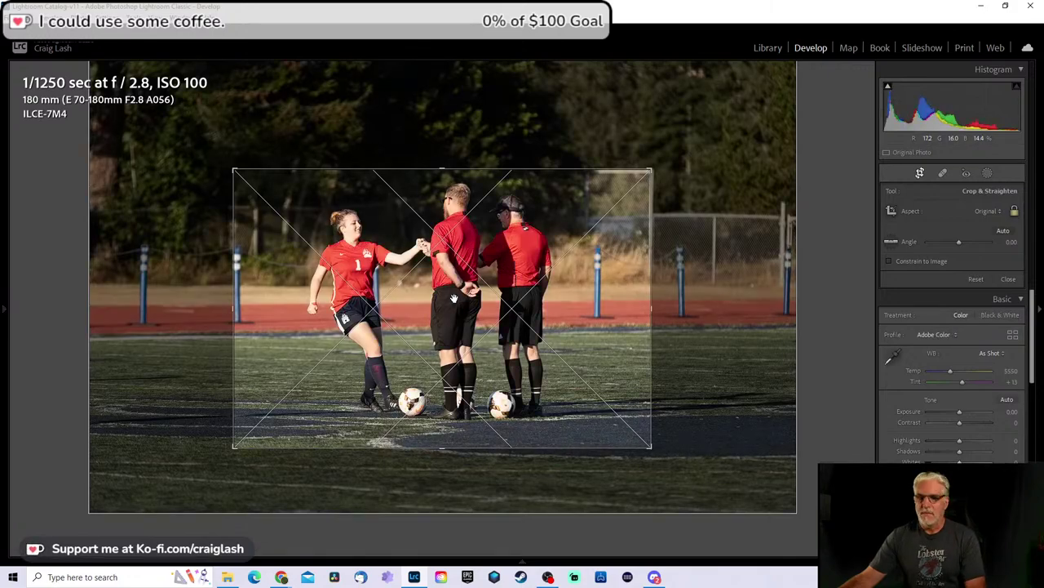
{"action": "left_click_drag", "start_coordinate": [454, 298], "coordinate": [458, 295]}
{"action": "key", "text": "Return"}
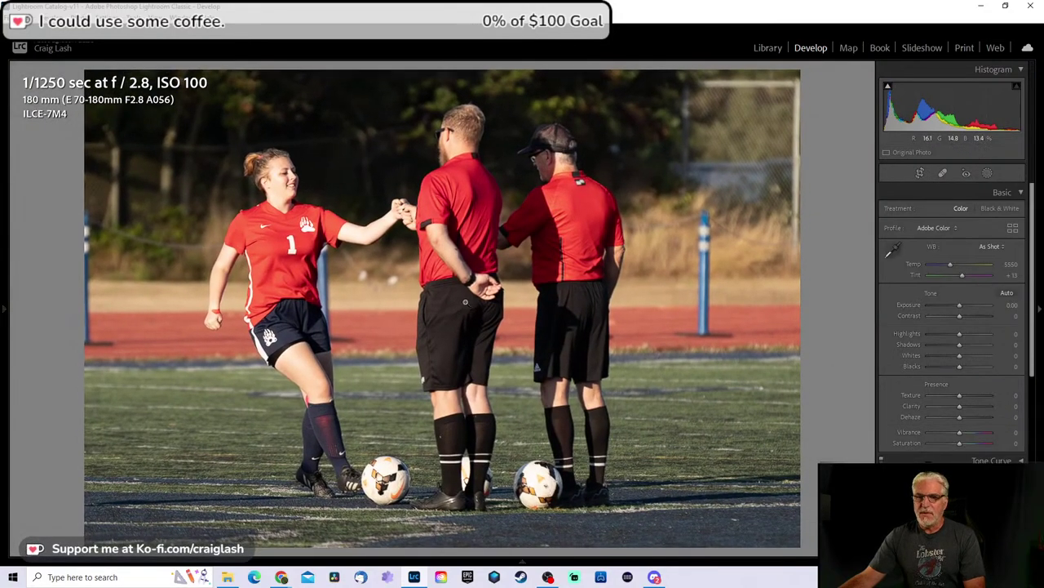
Step: Give the player #1 photo Highlights -72, Shadows -93 and Clarity +28
{"action": "key", "text": "r"}
{"action": "key", "text": "r"}
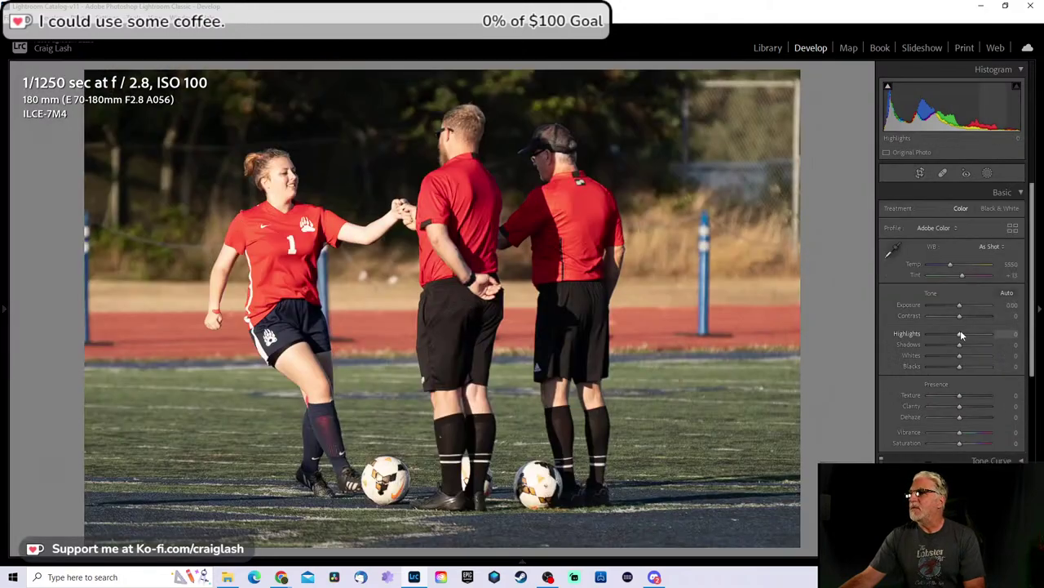
{"action": "left_click_drag", "start_coordinate": [959, 340], "coordinate": [931, 349]}
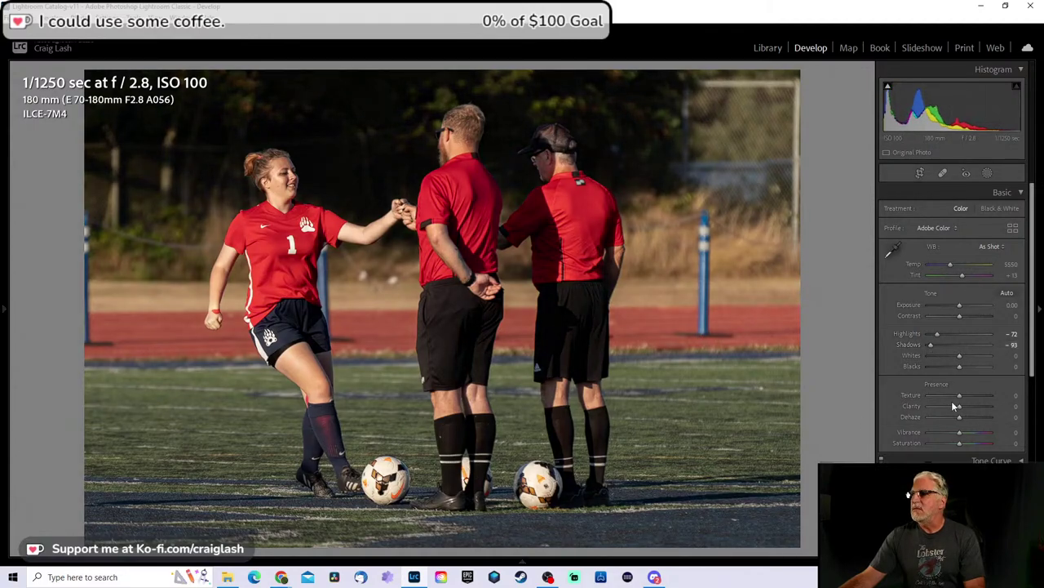
{"action": "left_click_drag", "start_coordinate": [964, 406], "coordinate": [971, 405]}
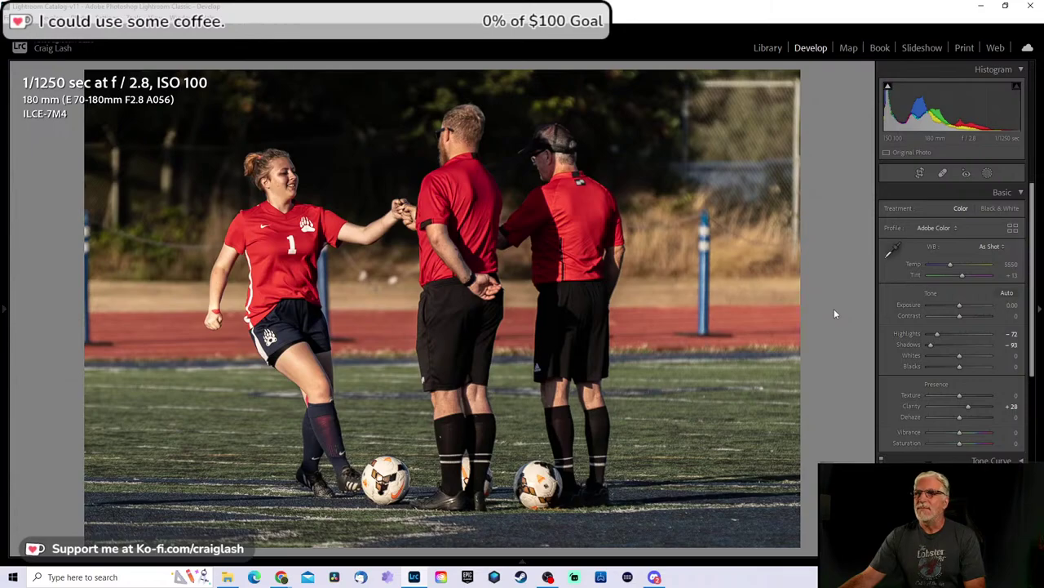
Step: Advance to the player #3 photo, inspect it, and remove it from Lightroom
{"action": "key", "text": "Right"}
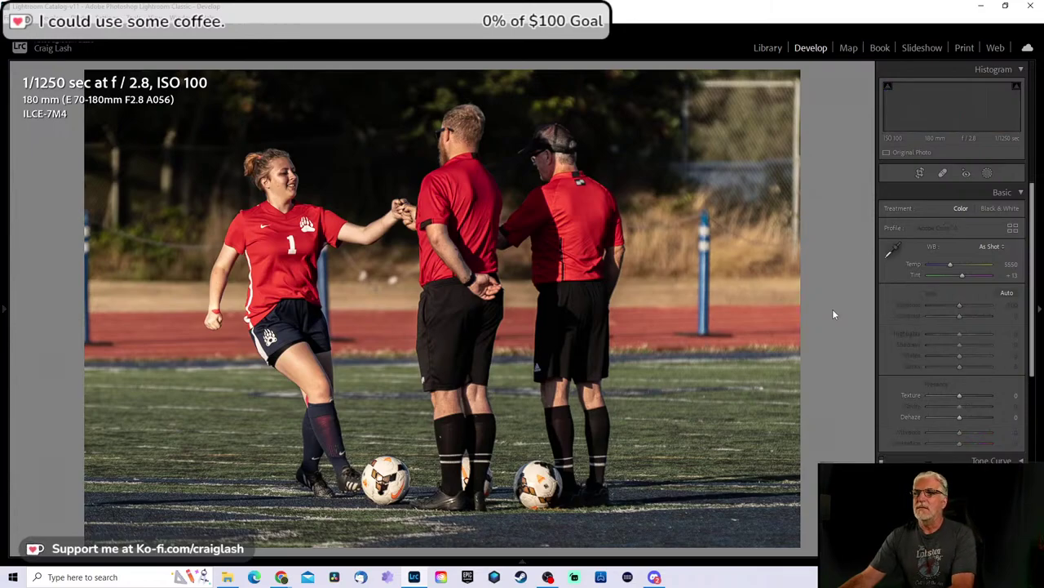
{"action": "left_click", "coordinate": [448, 308]}
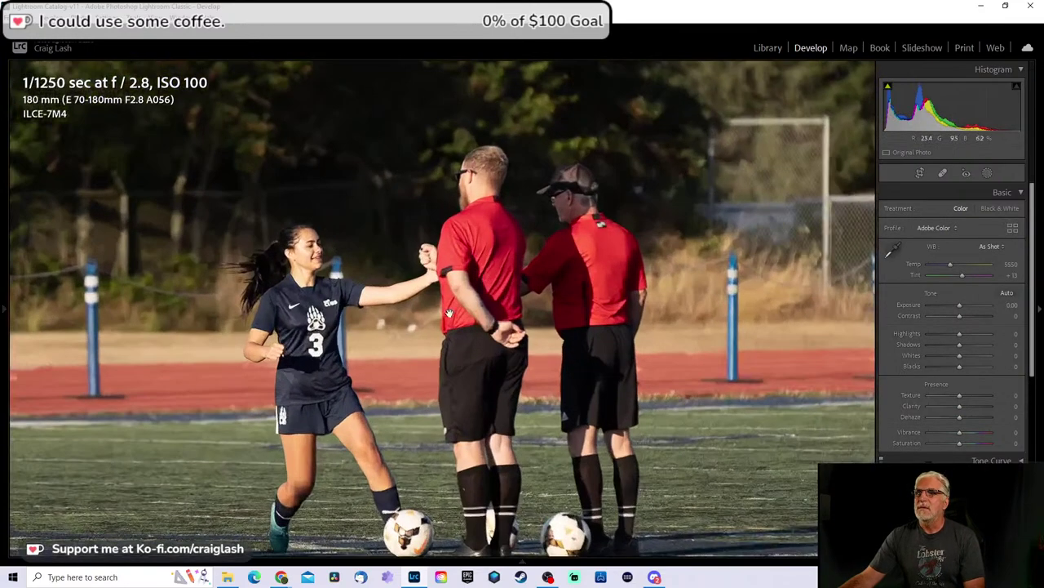
{"action": "left_click", "coordinate": [472, 326]}
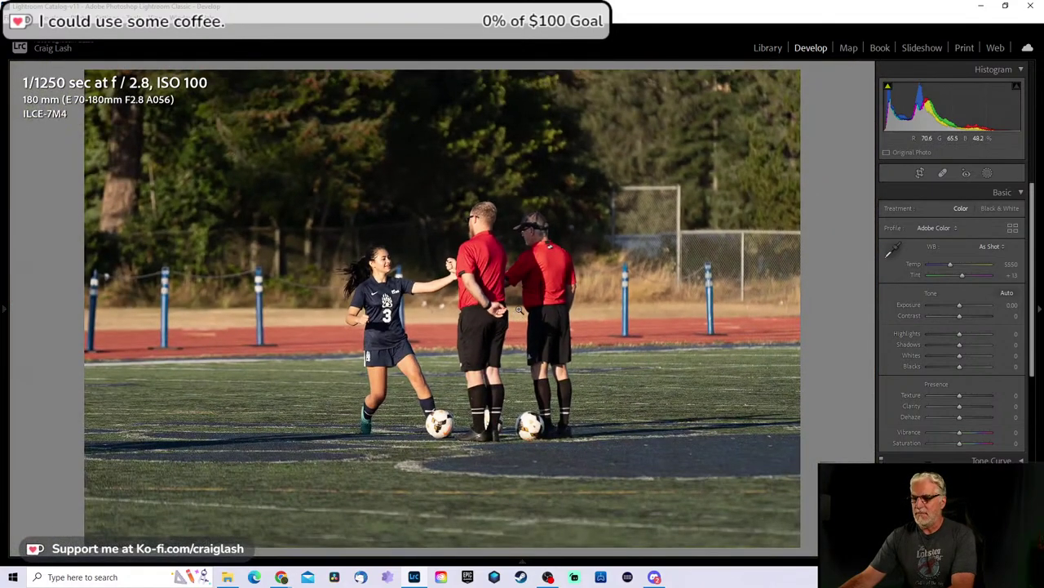
{"action": "key", "text": "Delete"}
{"action": "left_click", "coordinate": [525, 306]}
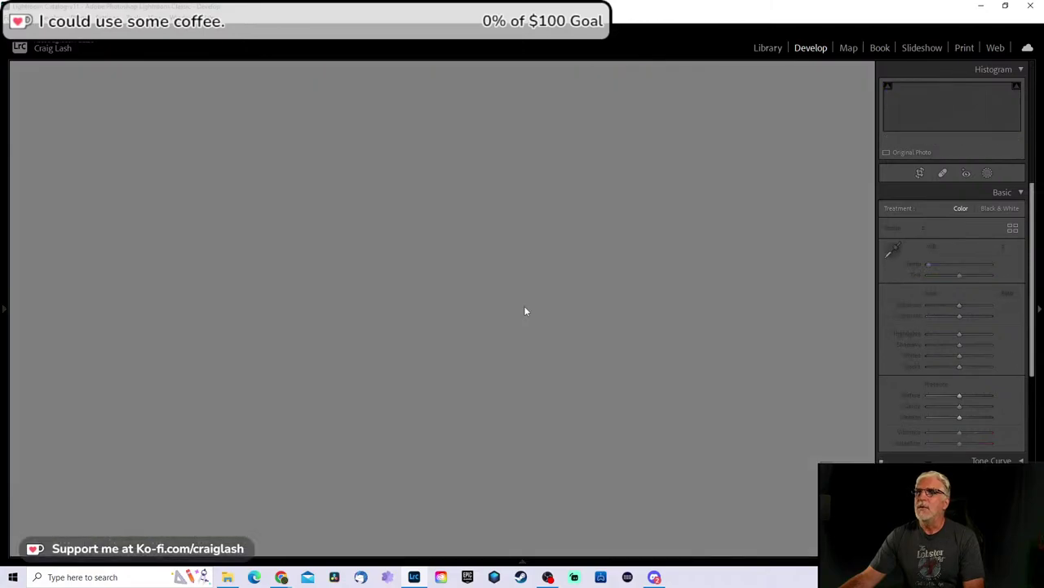
Step: Crop the player #5 photo tightly so she and both referees fit the frame
{"action": "left_click", "coordinate": [485, 287]}
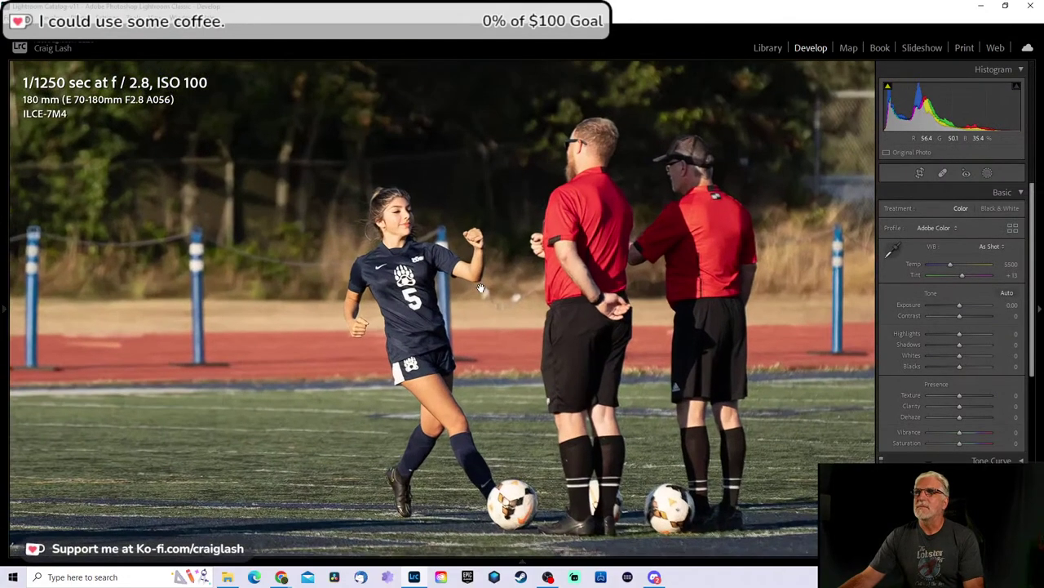
{"action": "left_click", "coordinate": [541, 357]}
{"action": "key", "text": "r"}
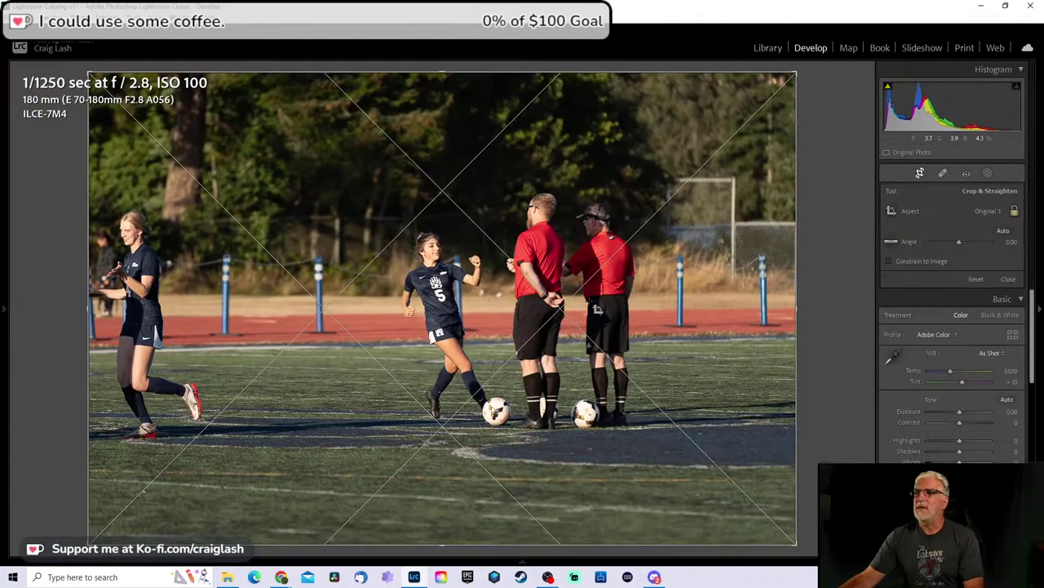
{"action": "left_click_drag", "start_coordinate": [800, 73], "coordinate": [690, 166]}
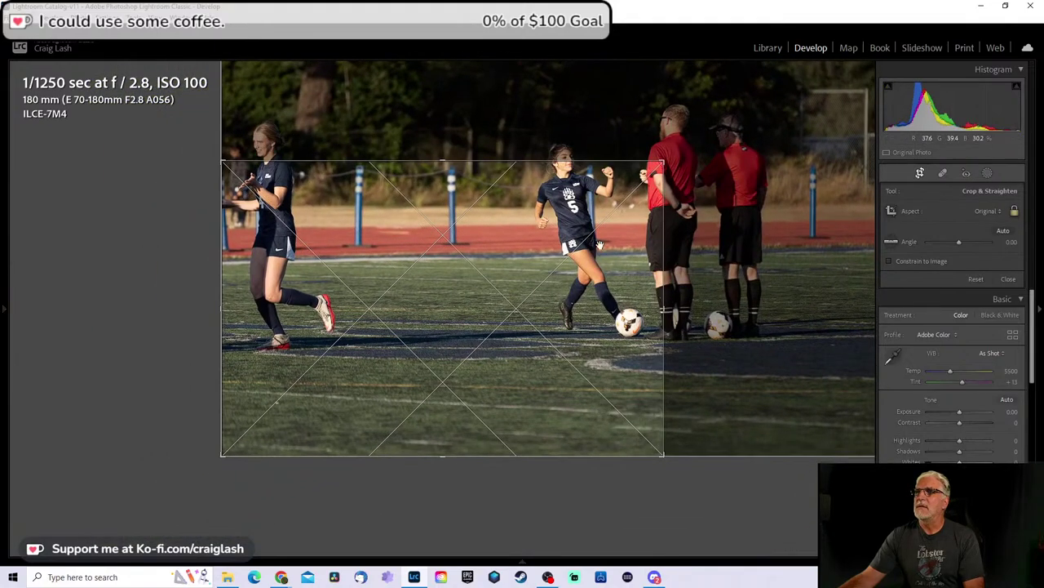
{"action": "left_click_drag", "start_coordinate": [600, 261], "coordinate": [363, 333]}
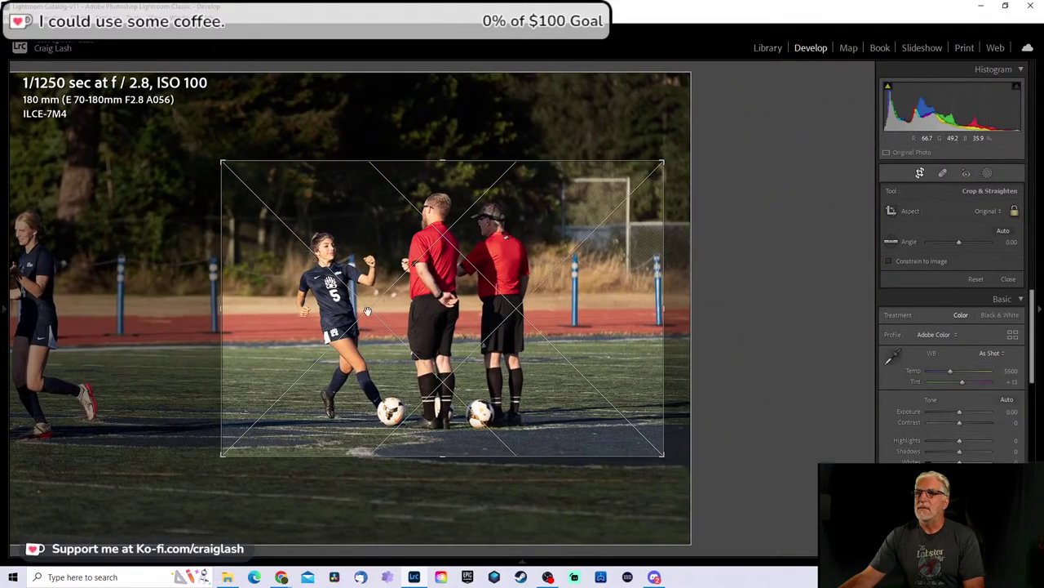
{"action": "key", "text": "Return"}
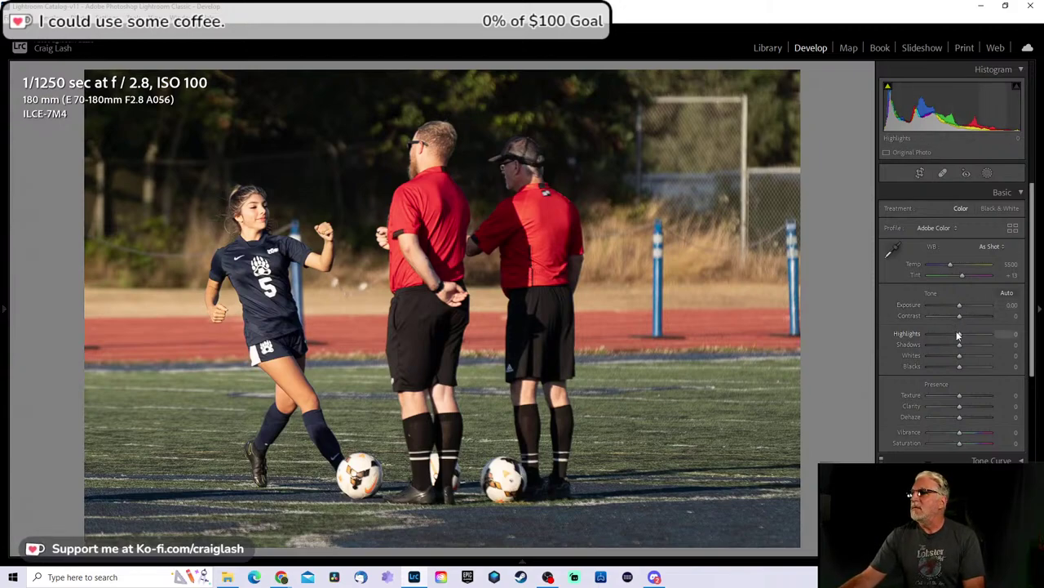
Step: Give the player #5 photo Highlights -60, Shadows -84, Texture +19, then advance to player #16
{"action": "left_click_drag", "start_coordinate": [959, 335], "coordinate": [937, 337]}
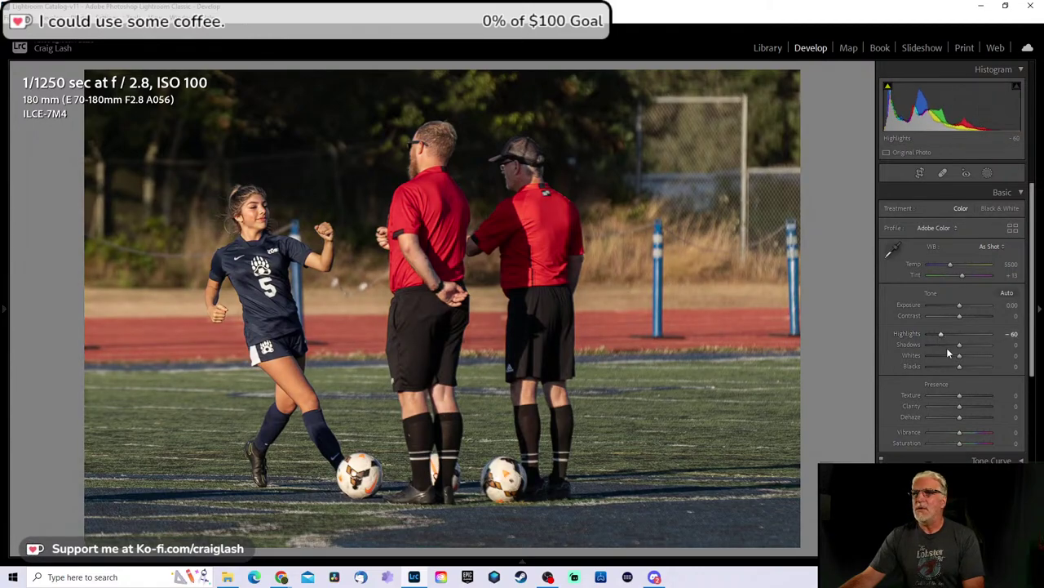
{"action": "left_click_drag", "start_coordinate": [947, 355], "coordinate": [932, 347]}
{"action": "left_click_drag", "start_coordinate": [953, 396], "coordinate": [966, 395]}
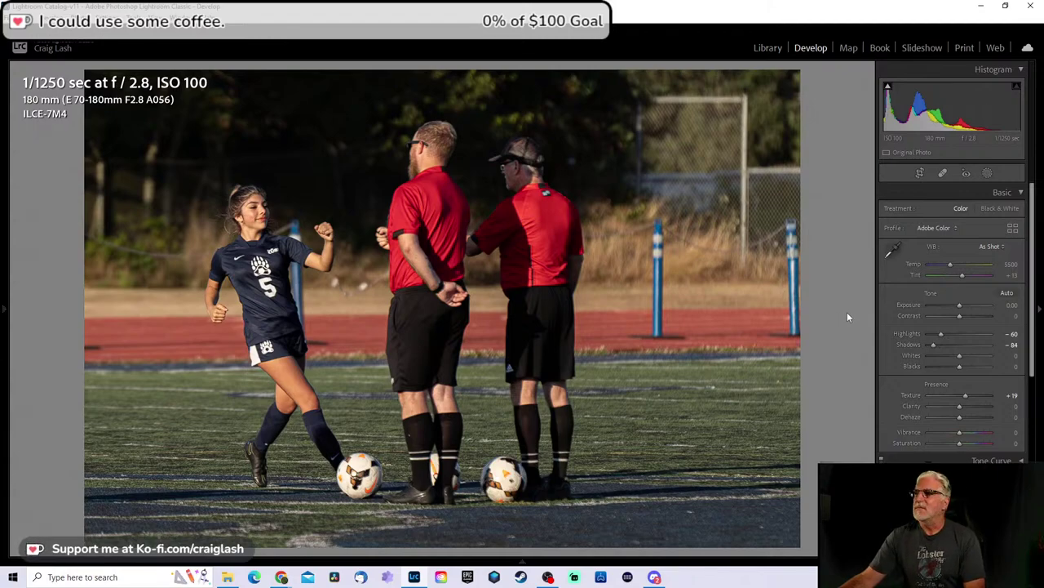
{"action": "key", "text": "Right"}
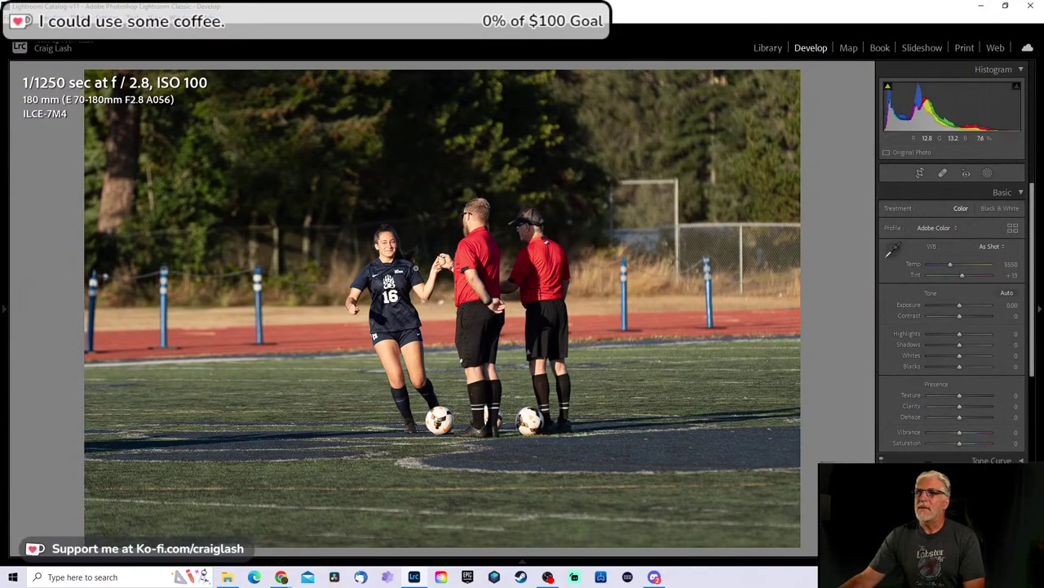
Step: Crop the player #16 photo tightly around the player and referees
{"action": "left_click", "coordinate": [424, 278]}
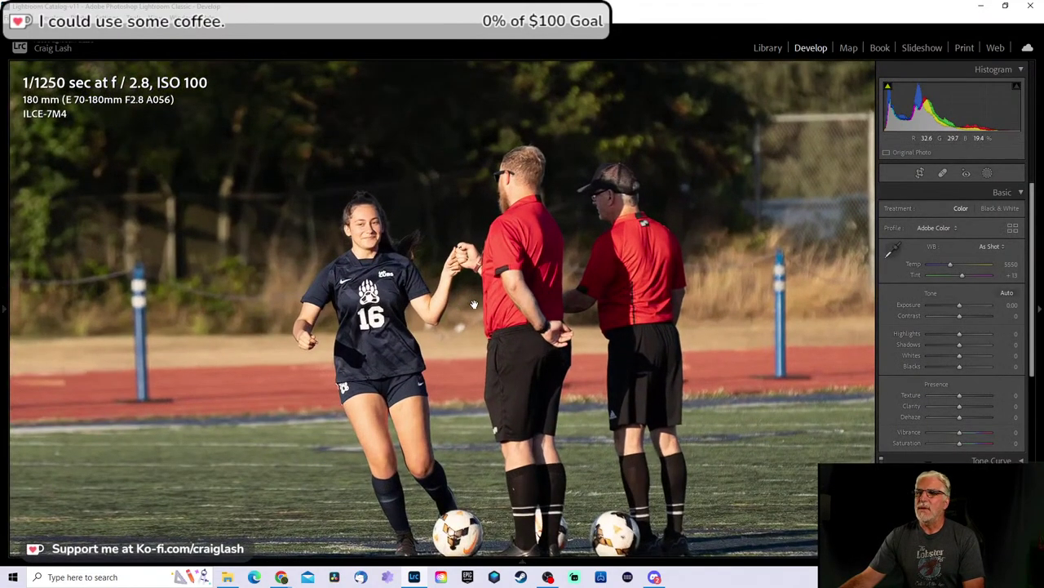
{"action": "key", "text": "r"}
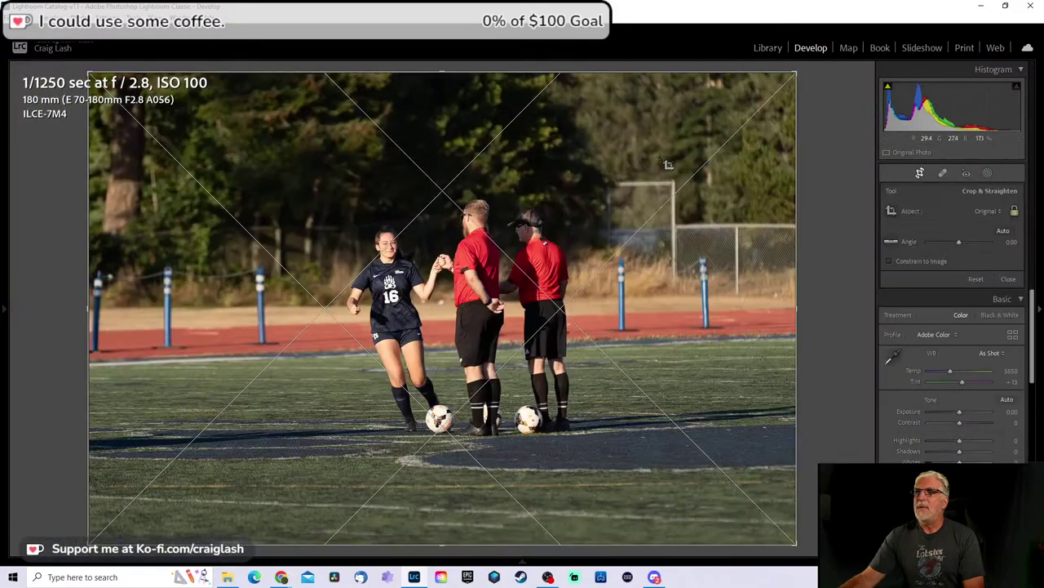
{"action": "left_click_drag", "start_coordinate": [797, 72], "coordinate": [644, 174]}
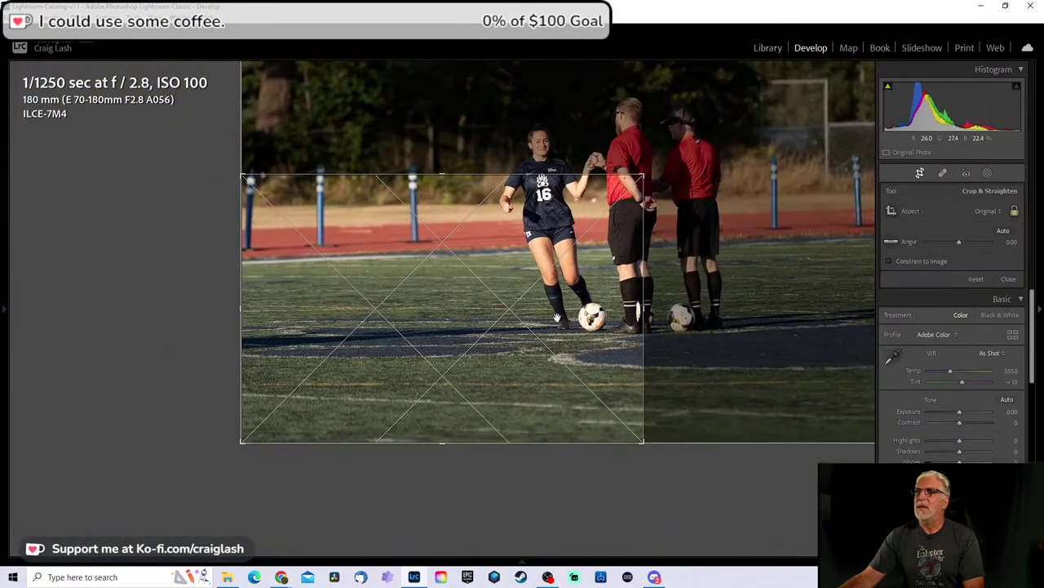
{"action": "left_click_drag", "start_coordinate": [556, 316], "coordinate": [390, 359]}
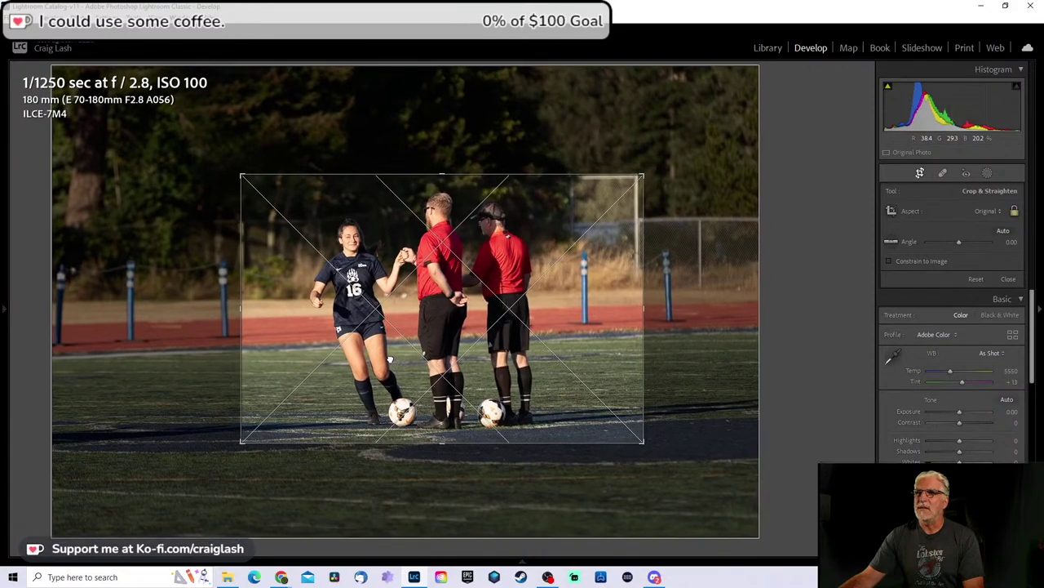
{"action": "key", "text": "Return"}
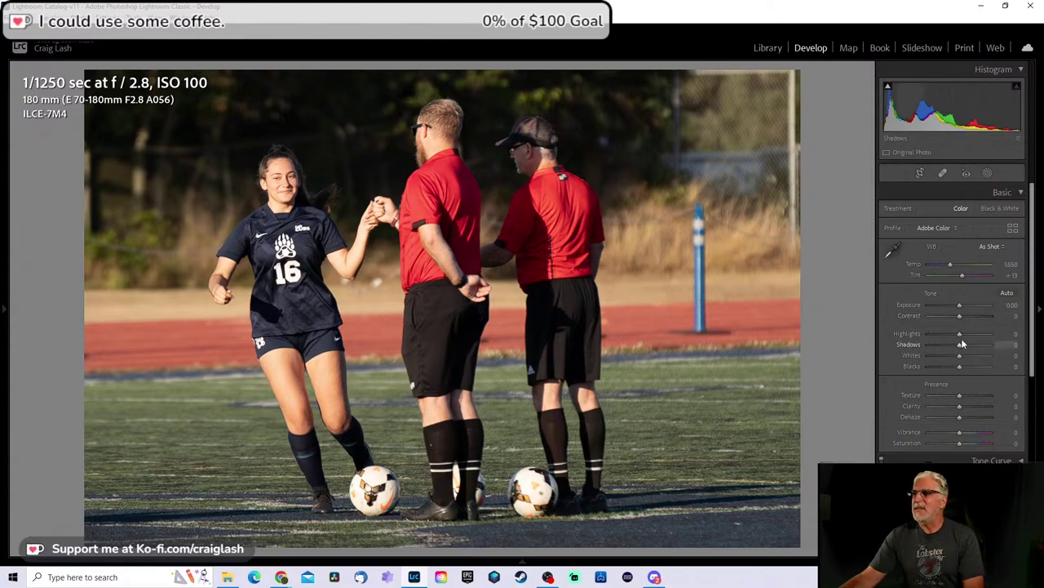
Step: Set Highlights -42, Shadows -26 and Clarity +42, then advance to the number 13 shot
{"action": "left_click_drag", "start_coordinate": [961, 335], "coordinate": [946, 334]}
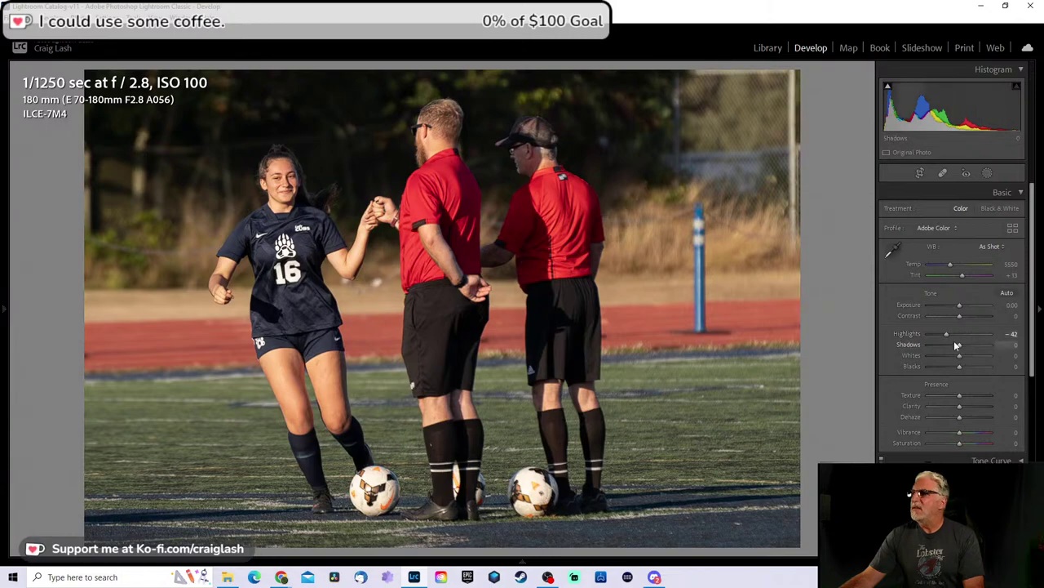
{"action": "mouse_move", "coordinate": [960, 345]}
{"action": "left_mouse_down"}
{"action": "mouse_move", "coordinate": [940, 344]}
{"action": "mouse_move", "coordinate": [952, 345]}
{"action": "left_mouse_up"}
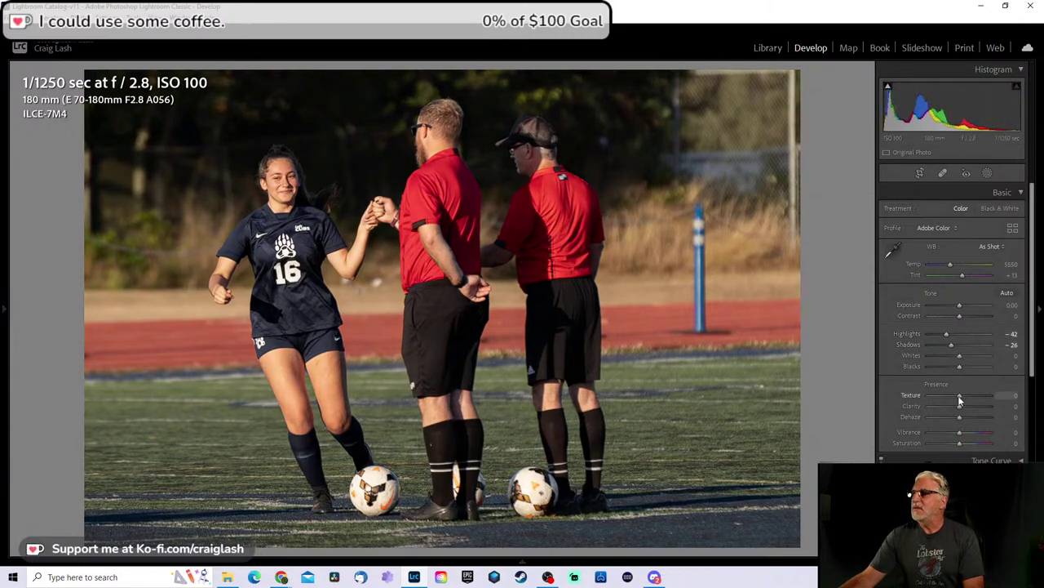
{"action": "left_click_drag", "start_coordinate": [960, 406], "coordinate": [973, 406]}
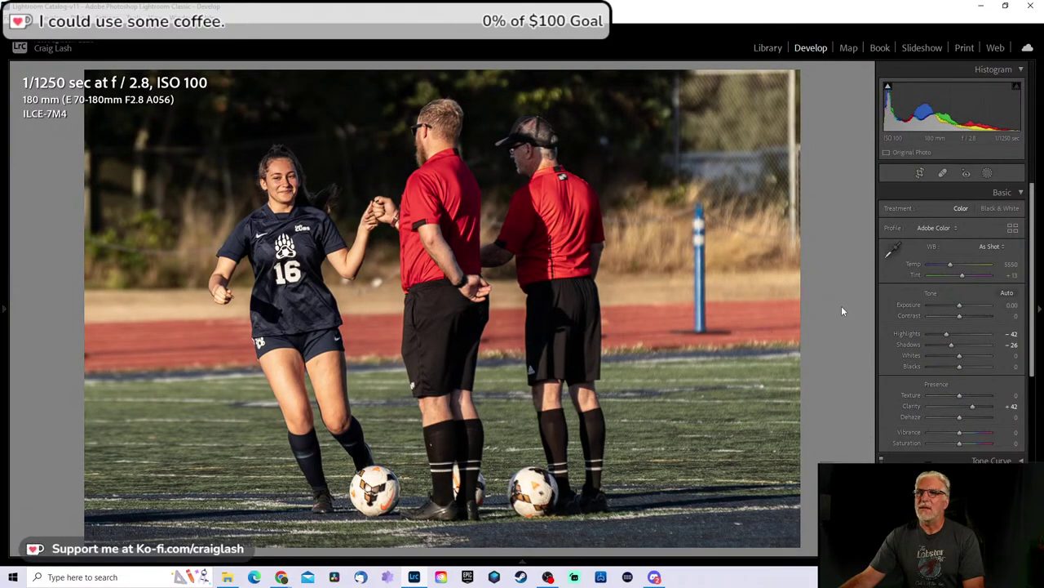
{"action": "key", "text": "Right"}
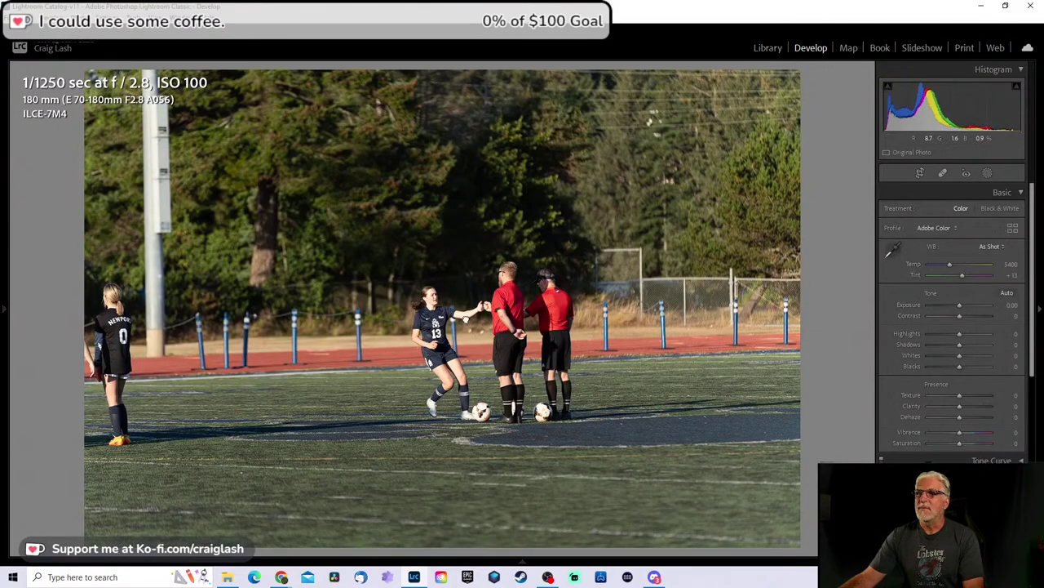
Step: Zoom-check the wide #13 and referees shot, then remove it from Lightroom only
{"action": "left_click", "coordinate": [527, 351]}
{"action": "left_click_drag", "start_coordinate": [527, 351], "coordinate": [515, 236]}
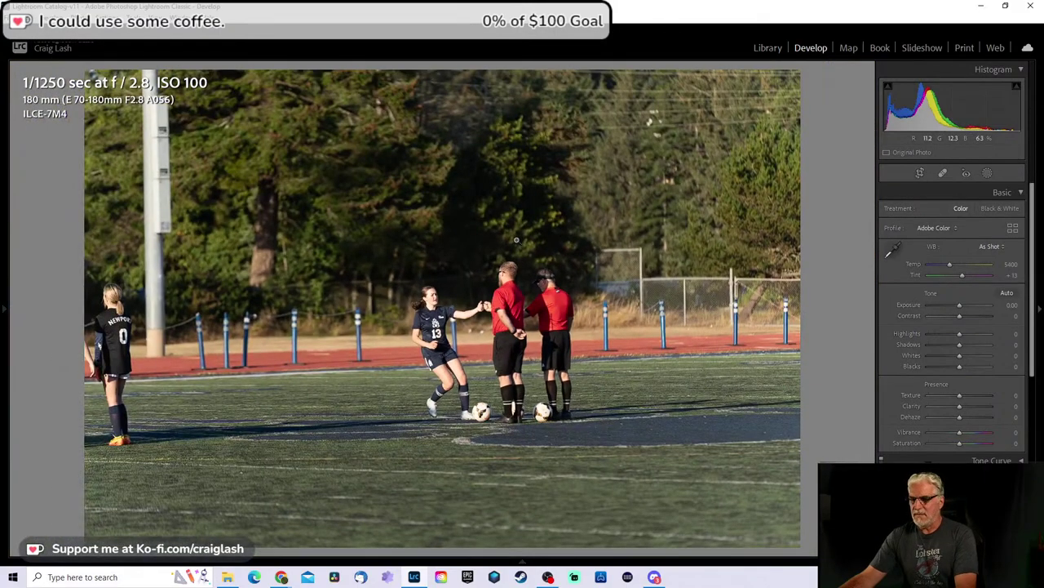
{"action": "key", "text": "Delete"}
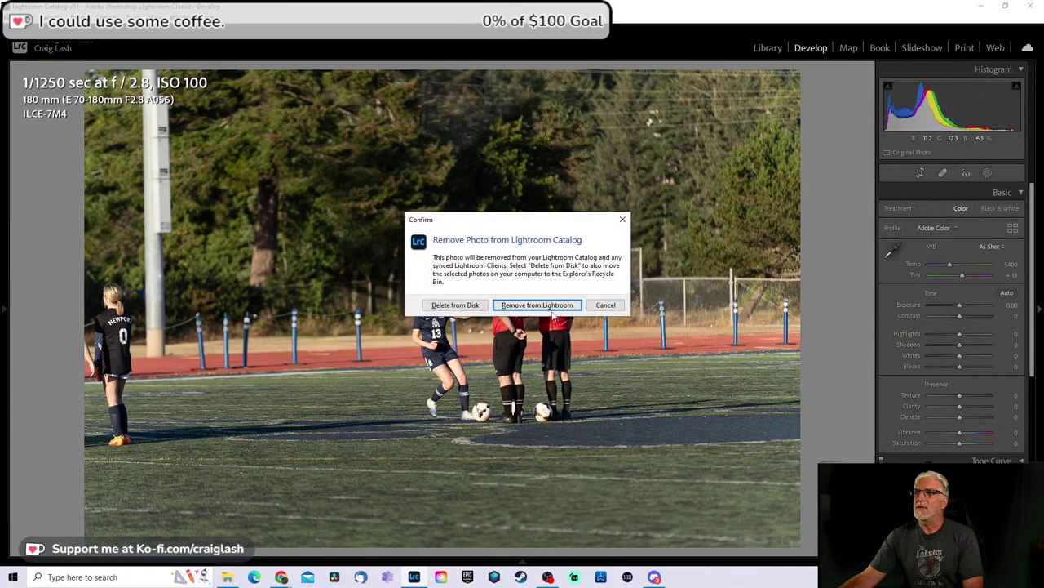
{"action": "left_click", "coordinate": [552, 307]}
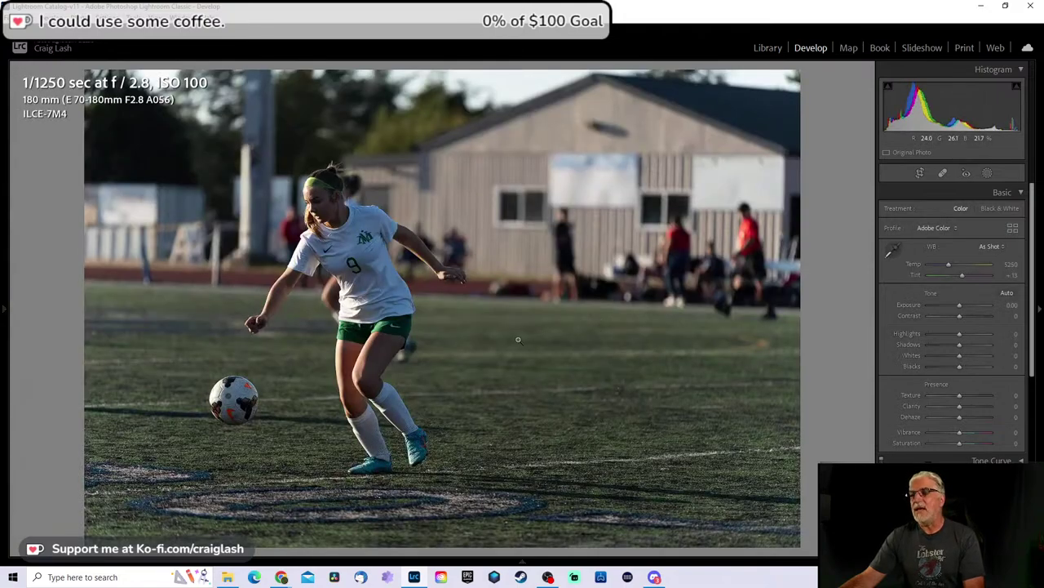
Step: Compare against the edited #16 photo, then review the #9 dribbling shot at Fit
{"action": "key", "text": "Right"}
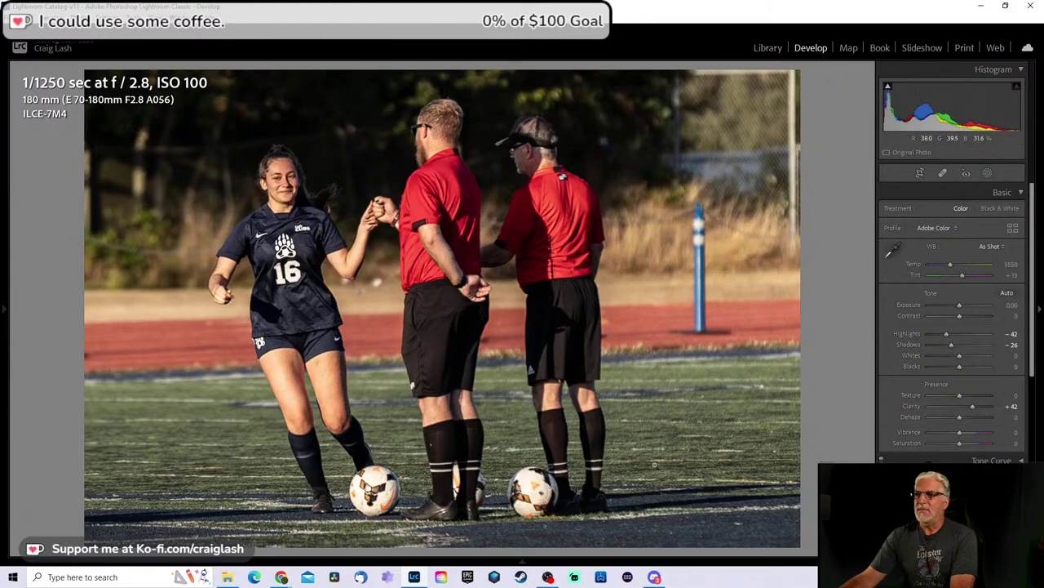
{"action": "key", "text": "Left"}
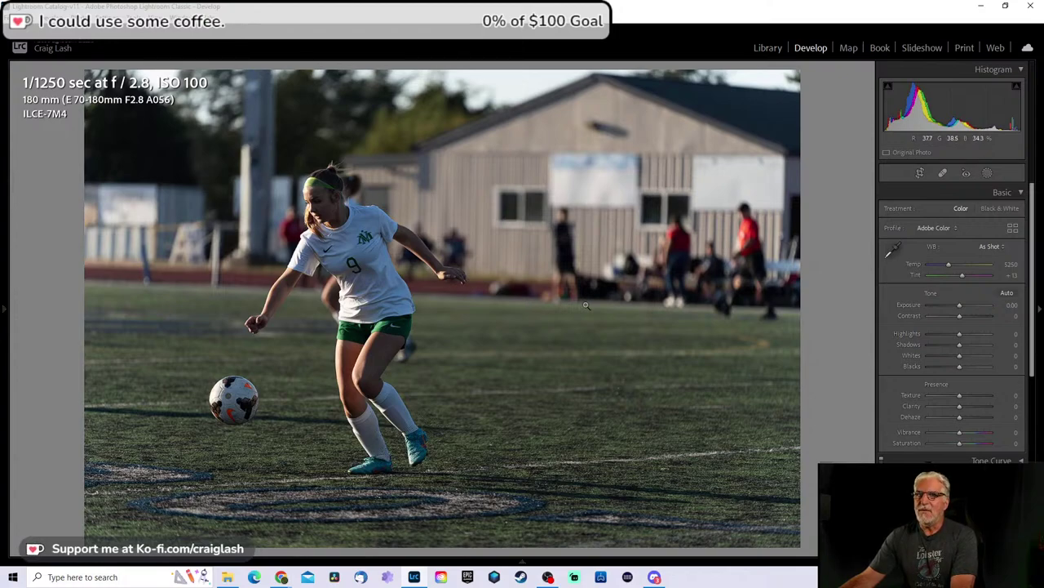
{"action": "left_click", "coordinate": [367, 287]}
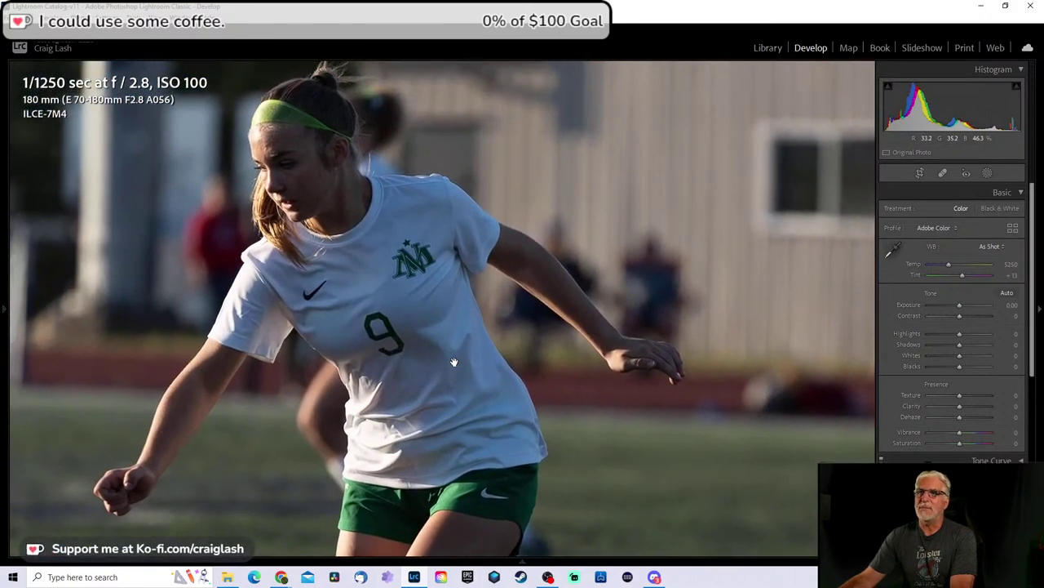
{"action": "left_click", "coordinate": [458, 365]}
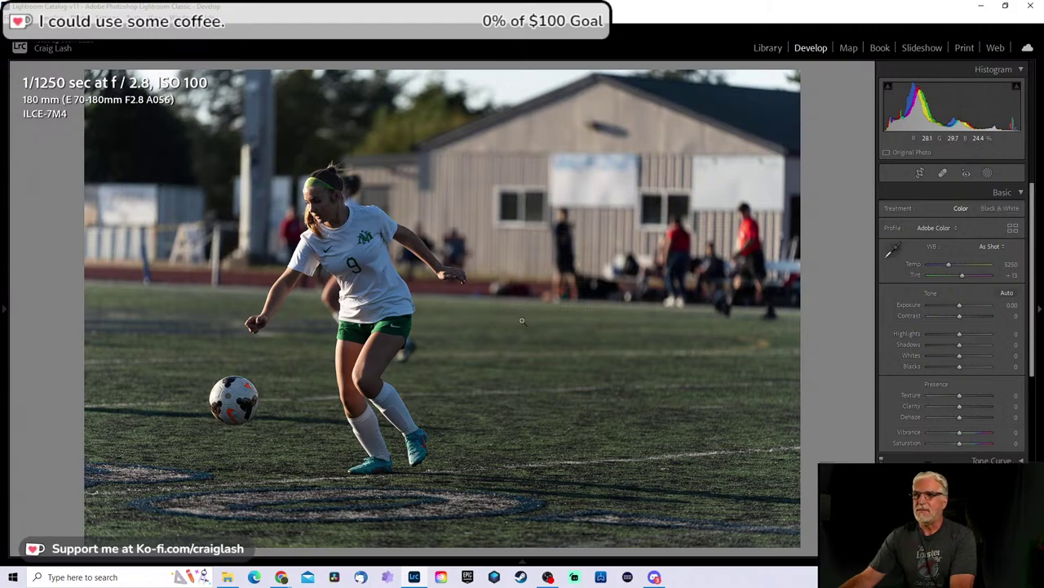
{"action": "key", "text": "Right"}
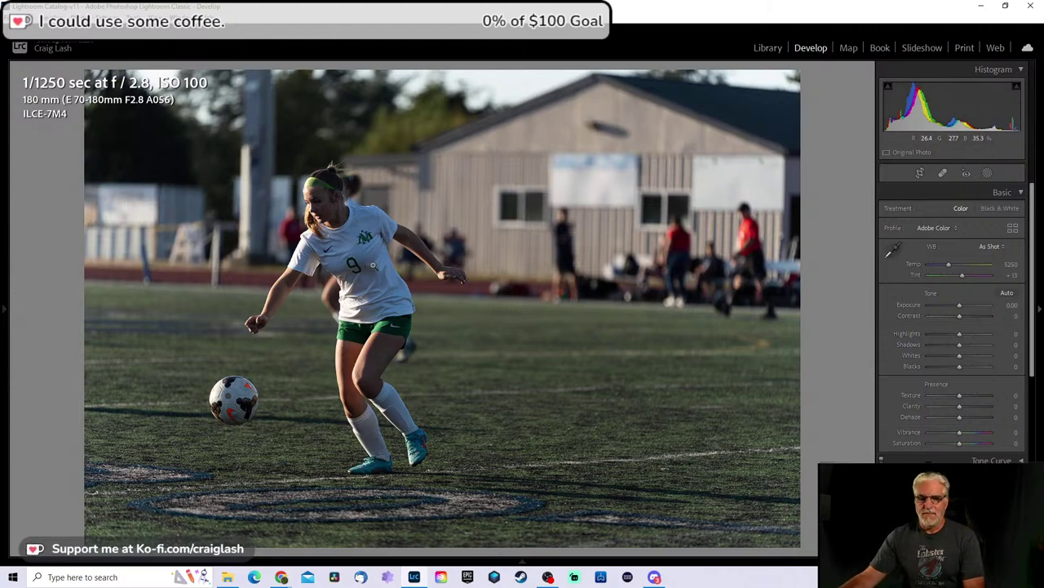
Step: Crop the number 9 photo tighter around the dribbling player
{"action": "key", "text": "r"}
{"action": "left_click_drag", "start_coordinate": [798, 72], "coordinate": [716, 120]}
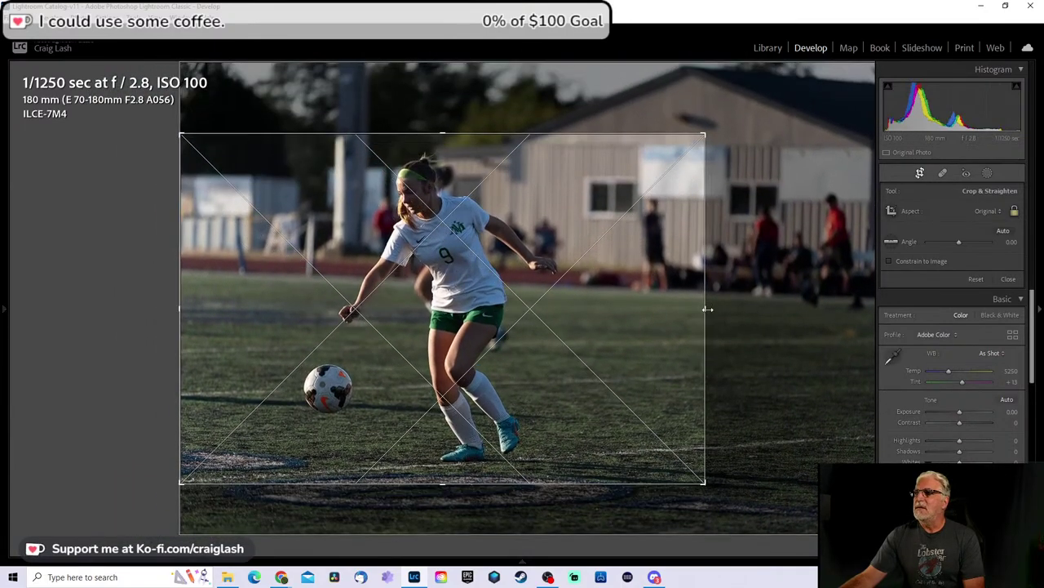
{"action": "left_click_drag", "start_coordinate": [708, 309], "coordinate": [689, 309]}
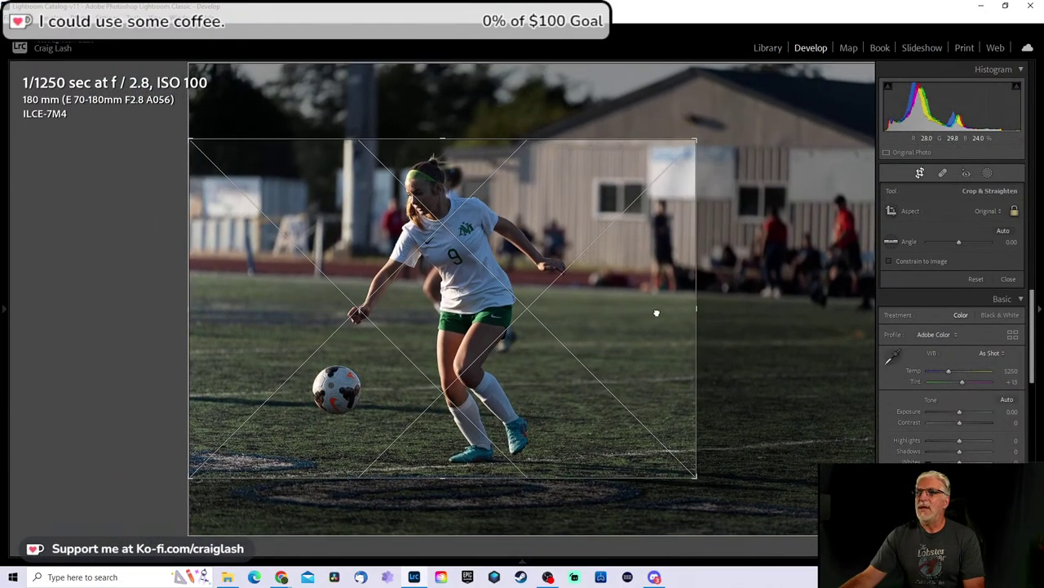
{"action": "left_click_drag", "start_coordinate": [694, 307], "coordinate": [609, 324]}
{"action": "key", "text": "Return"}
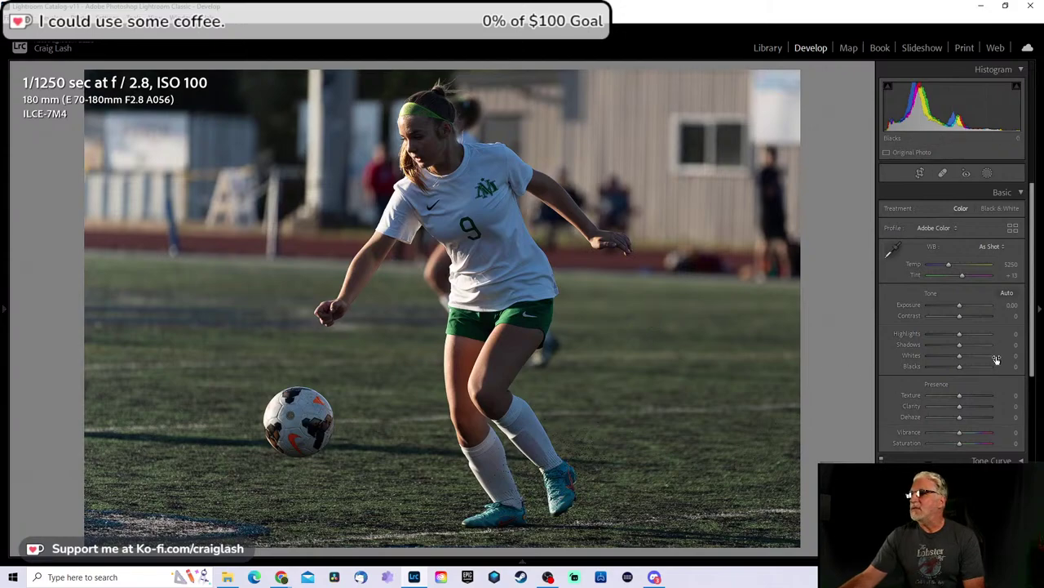
Step: Open Shadows to +100 and pull Highlights down to -16
{"action": "left_click_drag", "start_coordinate": [960, 336], "coordinate": [960, 338]}
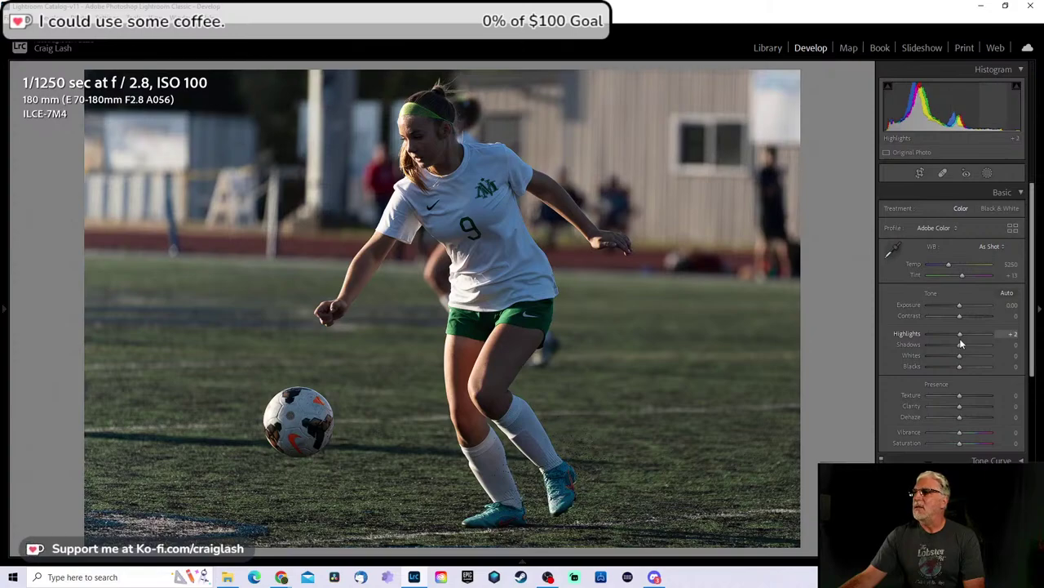
{"action": "left_click", "coordinate": [415, 142]}
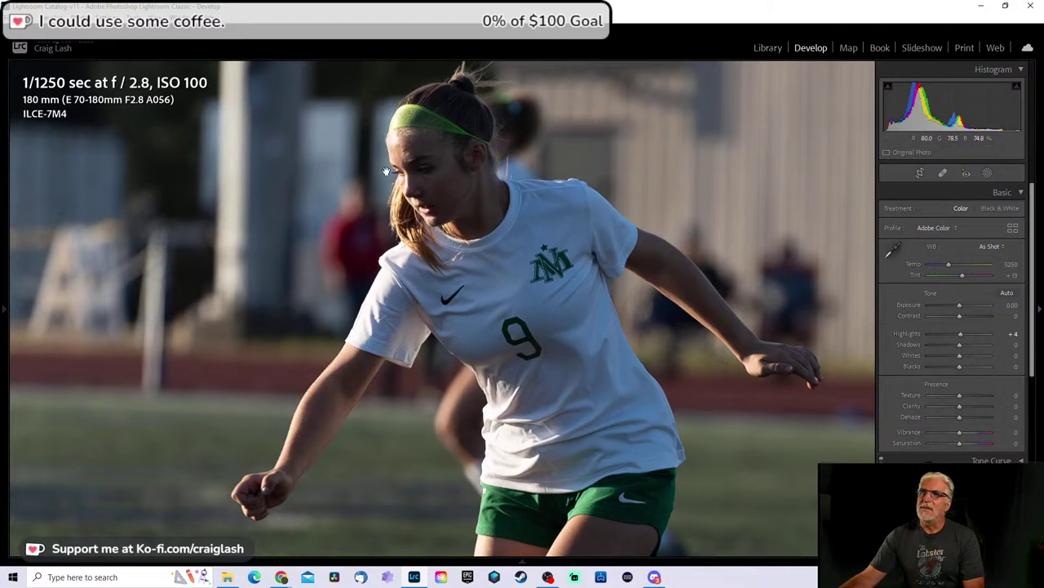
{"action": "left_click", "coordinate": [429, 189]}
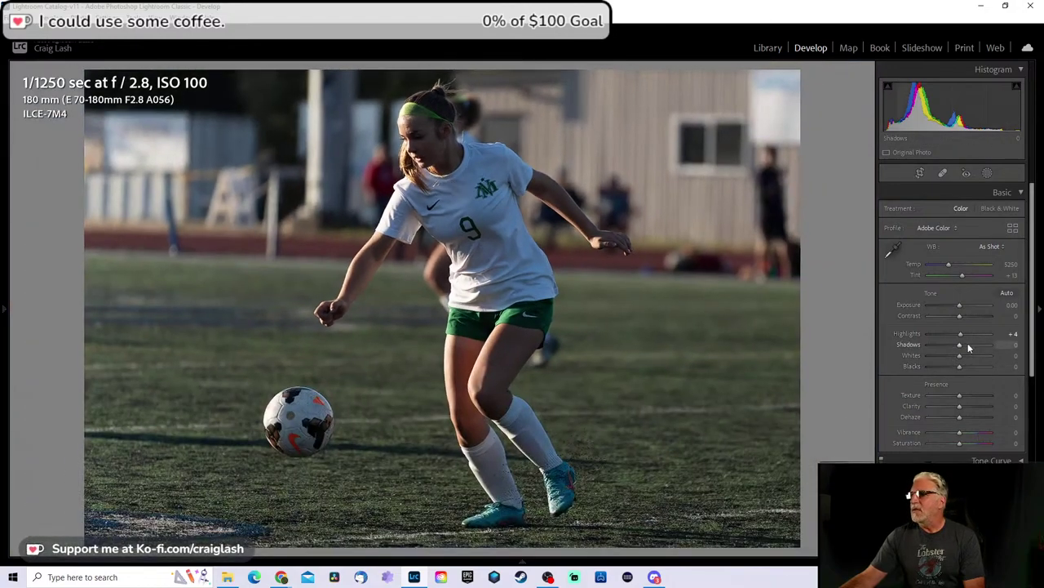
{"action": "left_click_drag", "start_coordinate": [962, 346], "coordinate": [987, 343]}
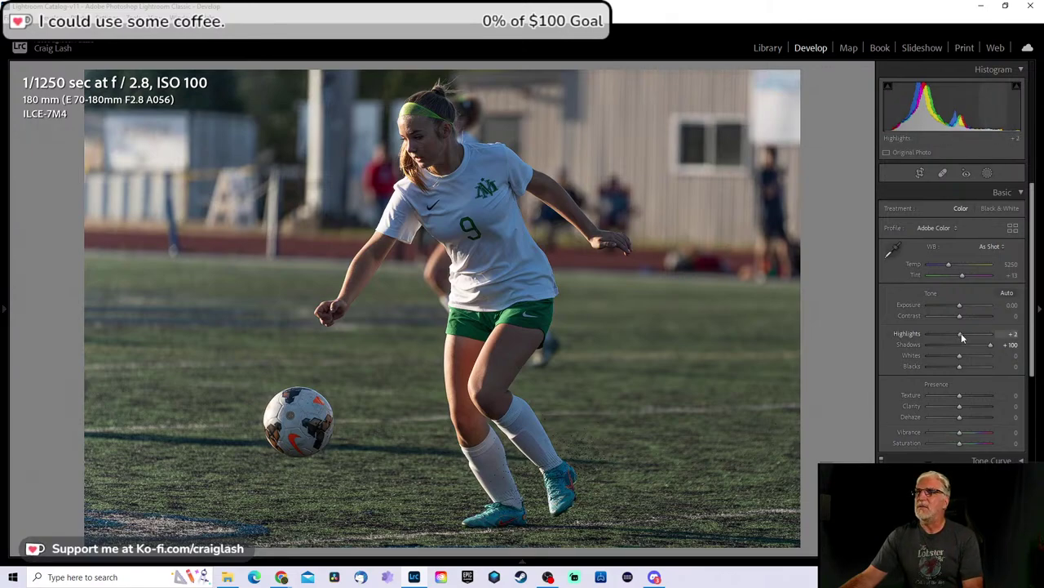
{"action": "left_click_drag", "start_coordinate": [961, 333], "coordinate": [958, 333]}
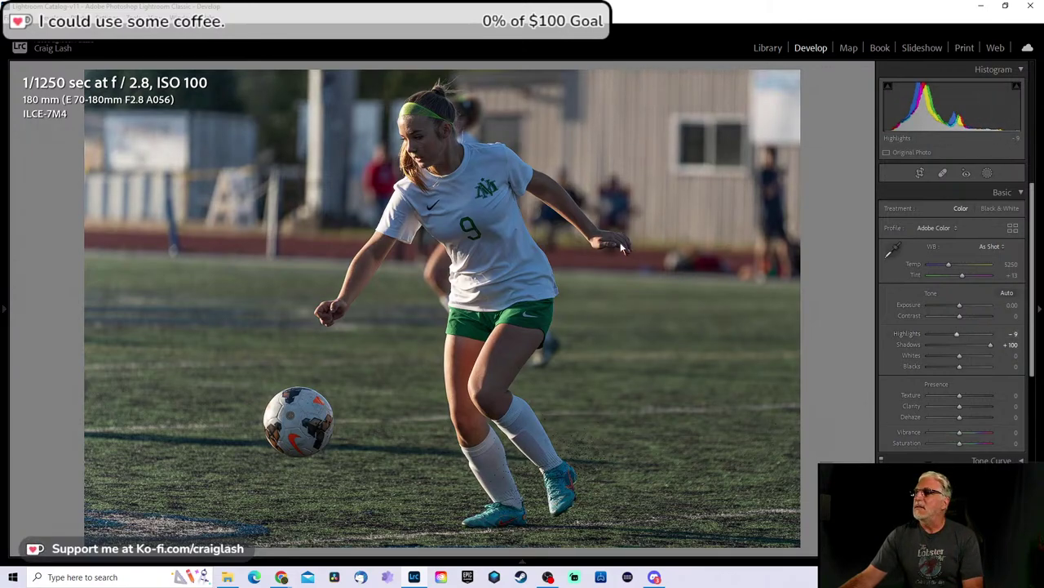
{"action": "left_click_drag", "start_coordinate": [620, 243], "coordinate": [781, 398]}
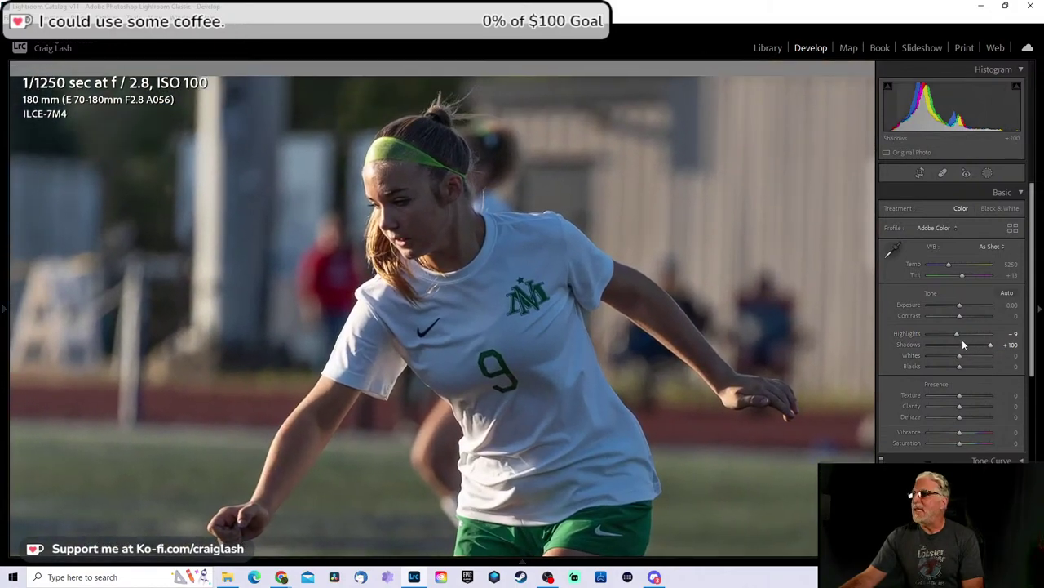
{"action": "mouse_move", "coordinate": [958, 334]}
{"action": "left_mouse_down"}
{"action": "mouse_move", "coordinate": [924, 345]}
{"action": "mouse_move", "coordinate": [952, 334]}
{"action": "left_mouse_up"}
Step: Add Texture +21 and raise Exposure to +0.35 before moving on
{"action": "left_click", "coordinate": [501, 302]}
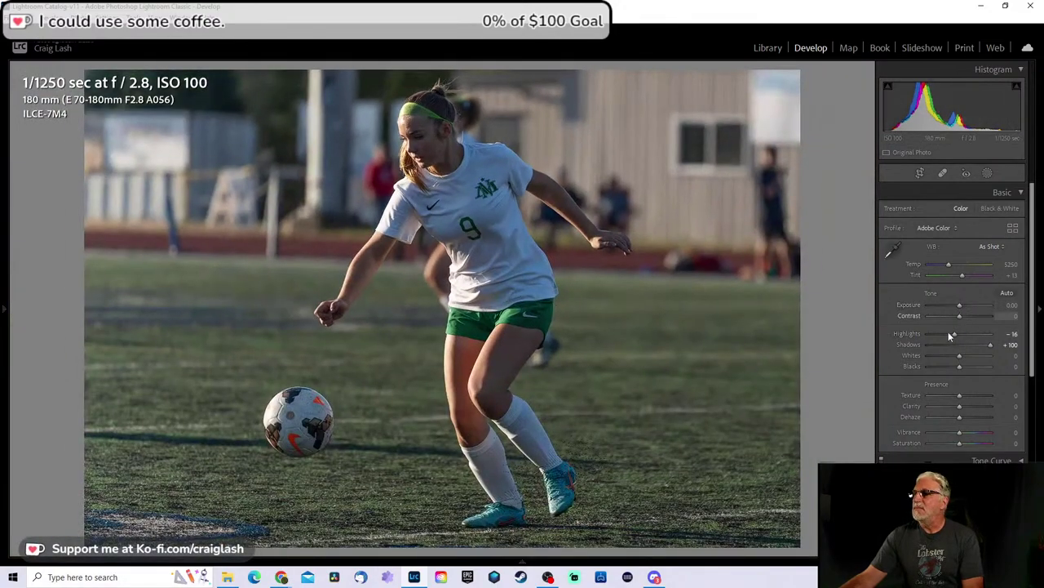
{"action": "mouse_move", "coordinate": [963, 397]}
{"action": "left_mouse_down"}
{"action": "mouse_move", "coordinate": [976, 399]}
{"action": "mouse_move", "coordinate": [966, 399]}
{"action": "left_mouse_up"}
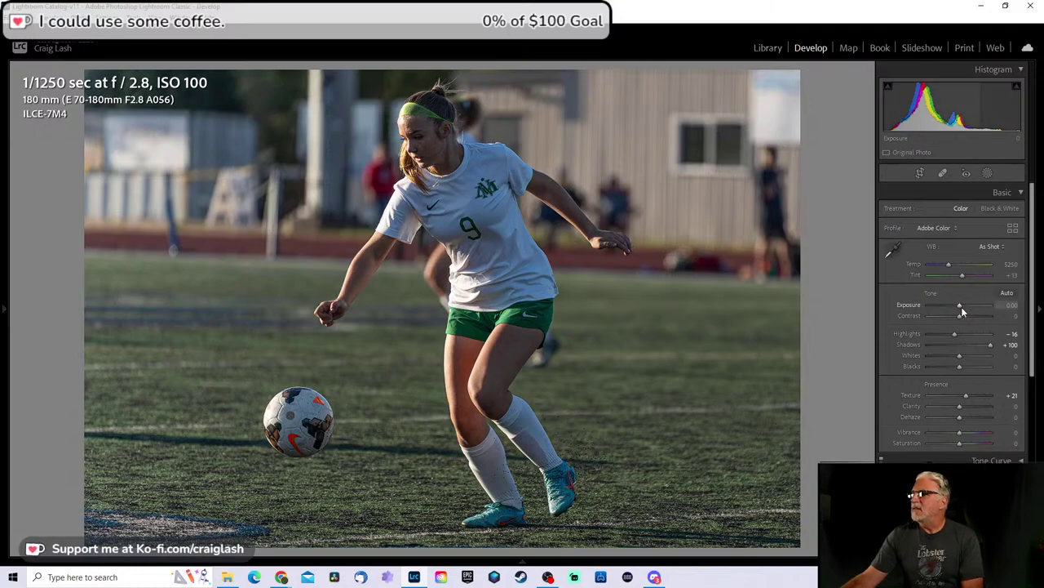
{"action": "left_click_drag", "start_coordinate": [965, 303], "coordinate": [961, 307]}
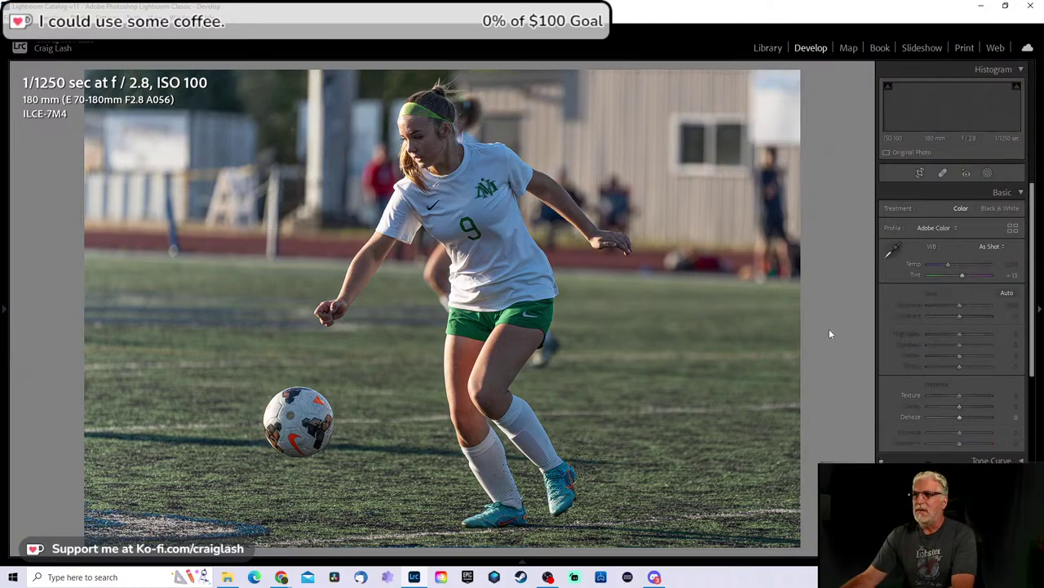
{"action": "key", "text": "Right"}
Step: Crop the dark-jersey shot tighter around the four players chasing the ball
{"action": "left_click", "coordinate": [441, 319]}
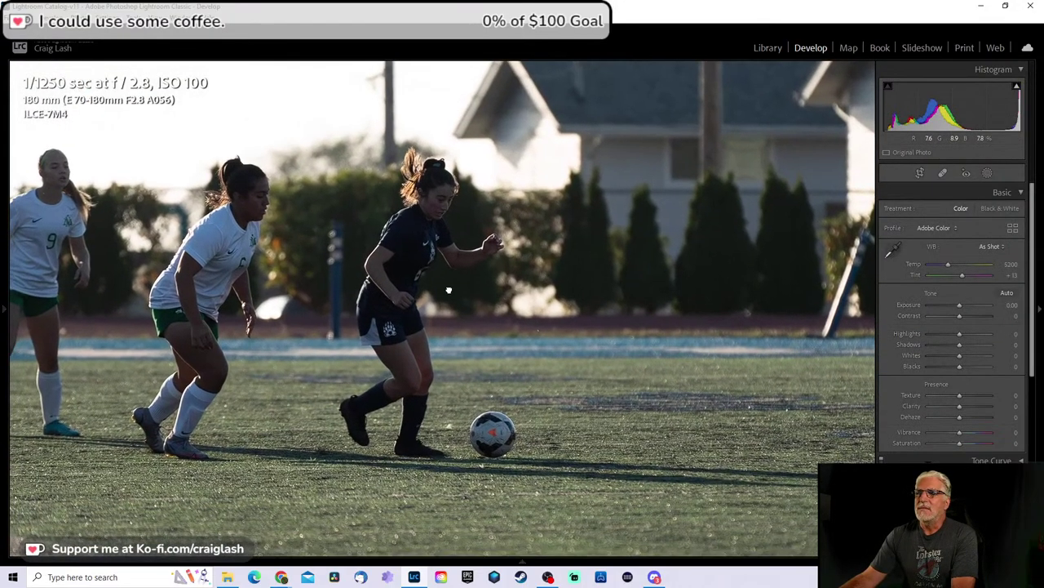
{"action": "left_click_drag", "start_coordinate": [448, 290], "coordinate": [448, 275]}
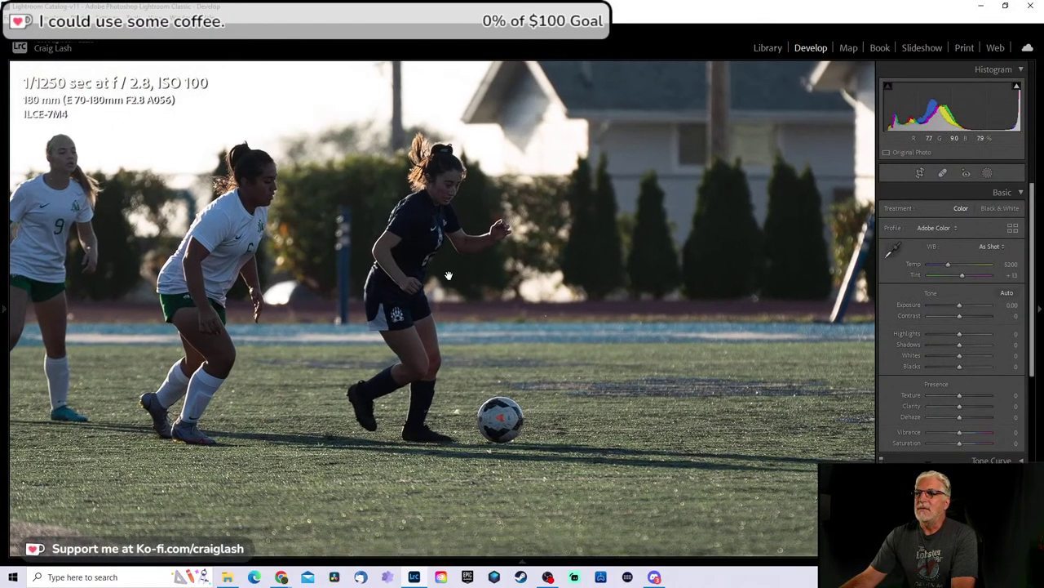
{"action": "left_click", "coordinate": [448, 275]}
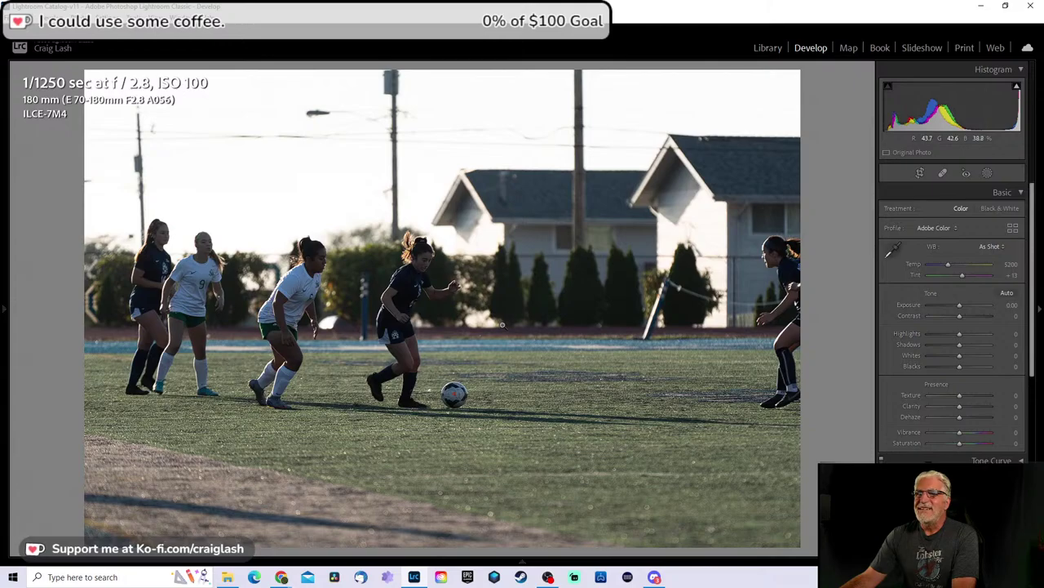
{"action": "key", "text": "r"}
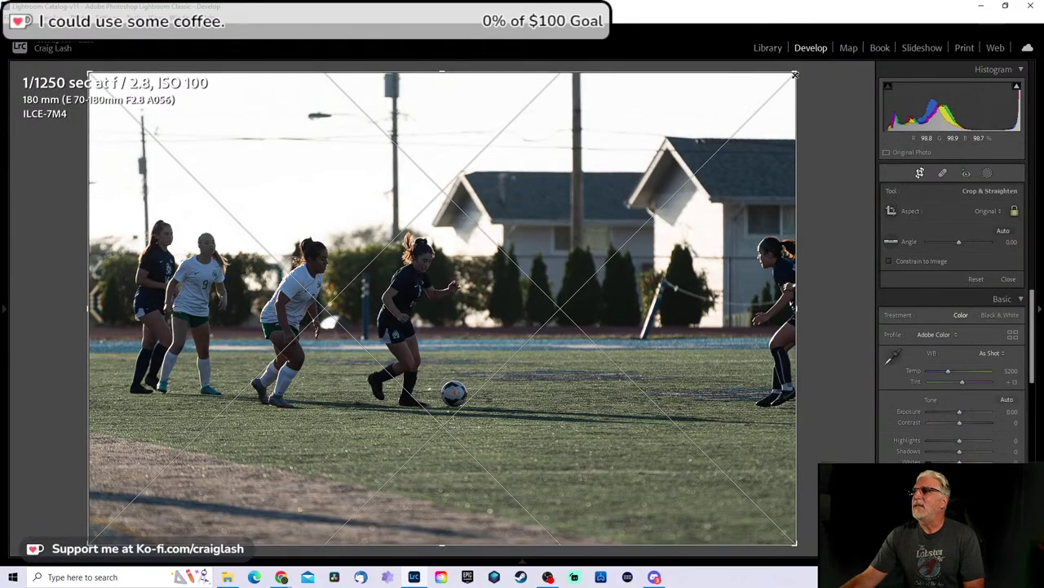
{"action": "left_click_drag", "start_coordinate": [795, 75], "coordinate": [609, 347]}
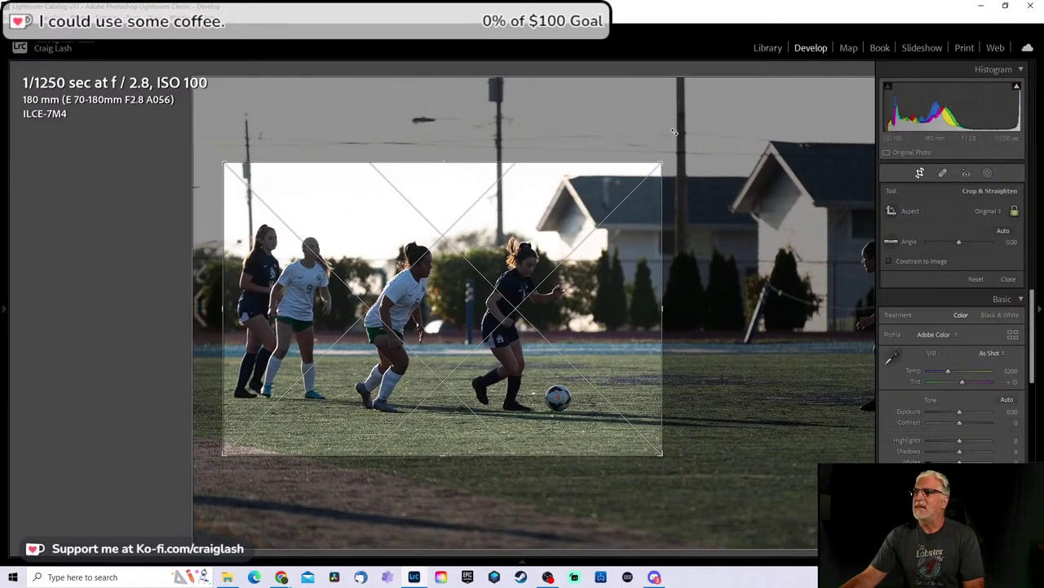
{"action": "left_click_drag", "start_coordinate": [537, 322], "coordinate": [559, 306]}
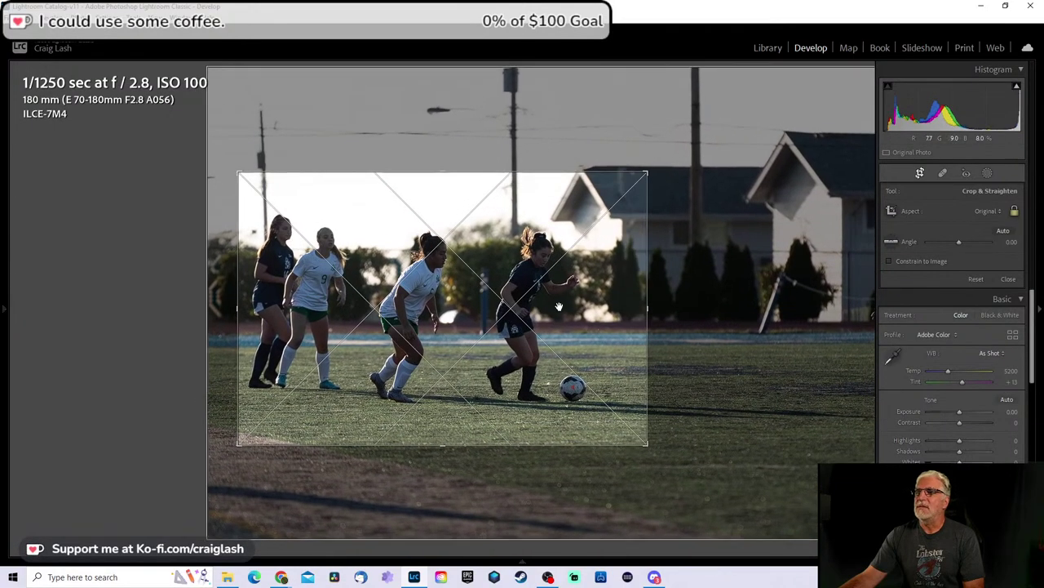
{"action": "key", "text": "Return"}
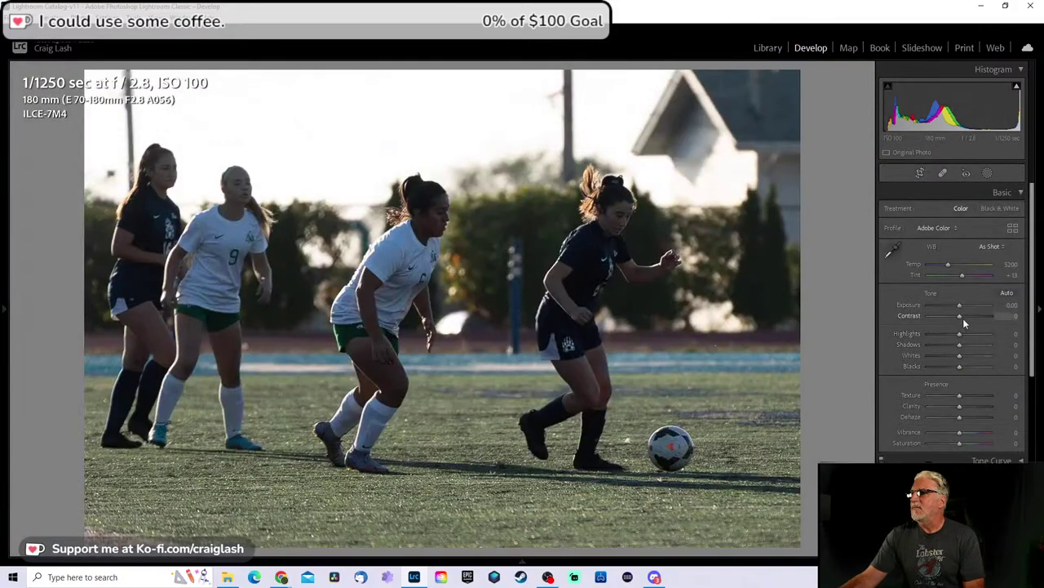
Step: Brighten the shadows, then remove the photo from the Lightroom catalog only
{"action": "mouse_move", "coordinate": [960, 342]}
{"action": "left_mouse_down"}
{"action": "mouse_move", "coordinate": [981, 337]}
{"action": "mouse_move", "coordinate": [971, 345]}
{"action": "left_mouse_up"}
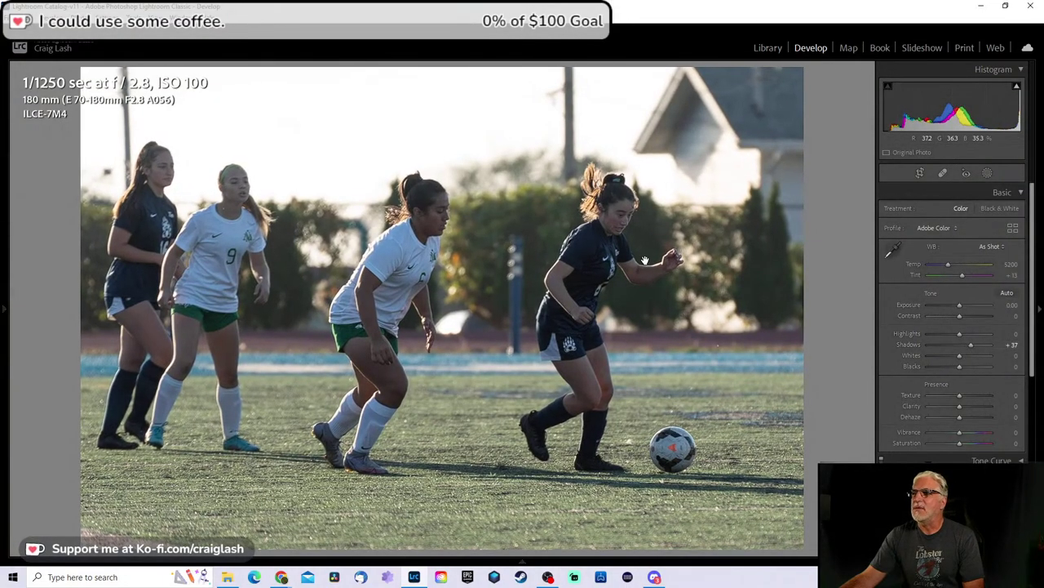
{"action": "key", "text": "Delete"}
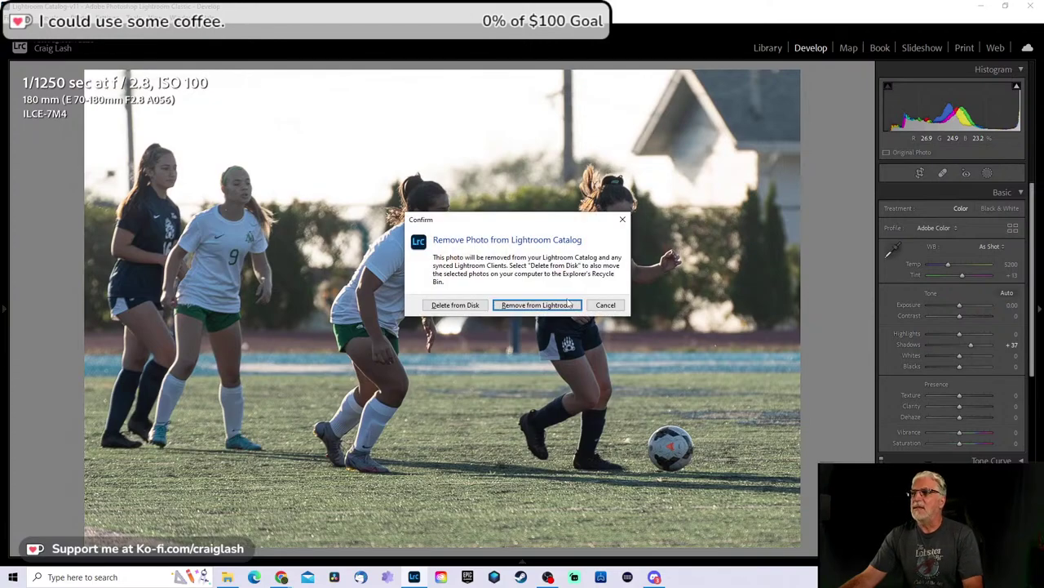
{"action": "left_click", "coordinate": [570, 304]}
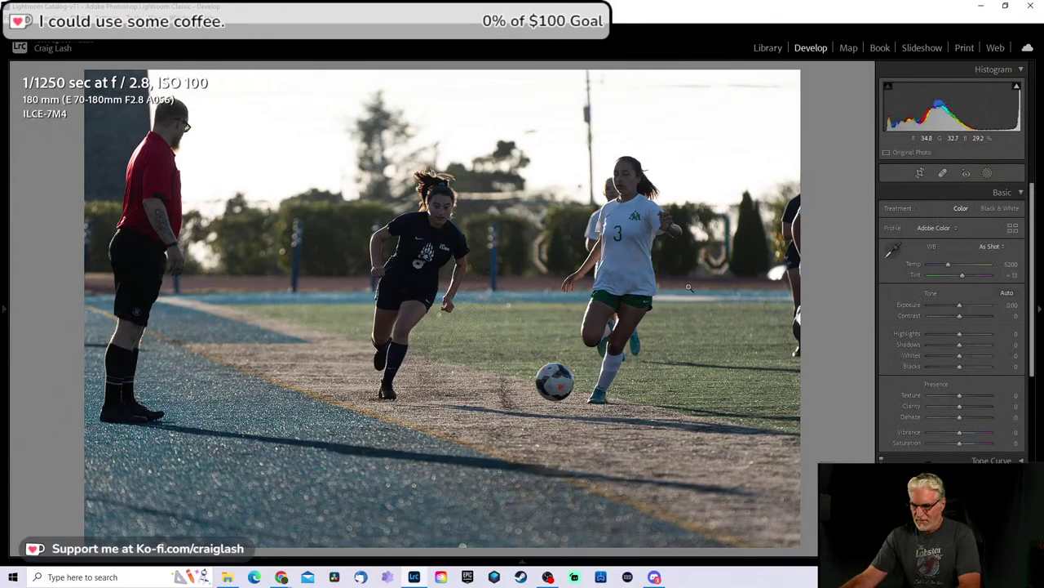
Step: Try a tight crop on the #3 referee shot, then undo it twice
{"action": "key", "text": "Left"}
{"action": "key", "text": "Right"}
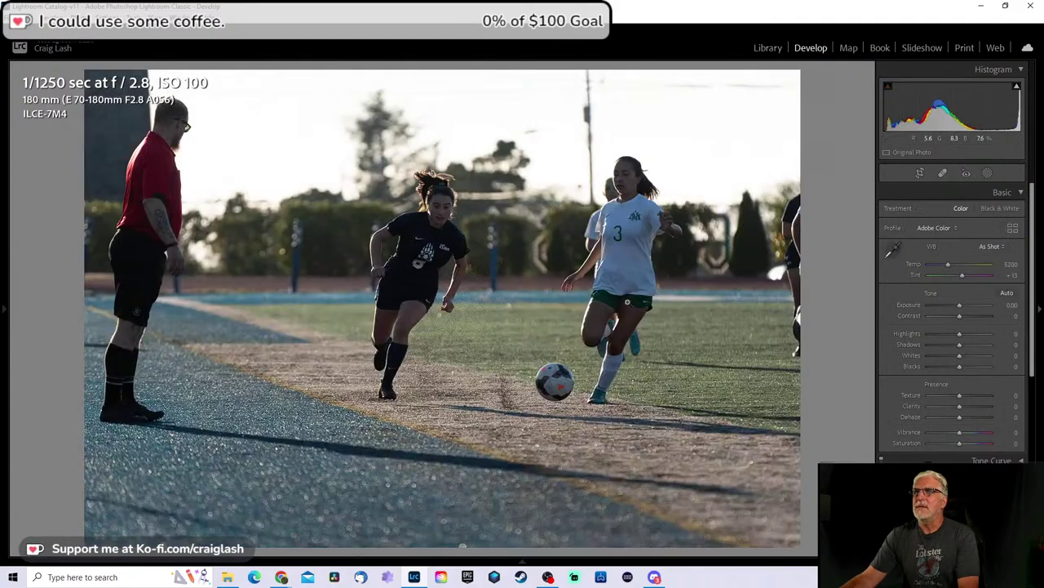
{"action": "key", "text": "r"}
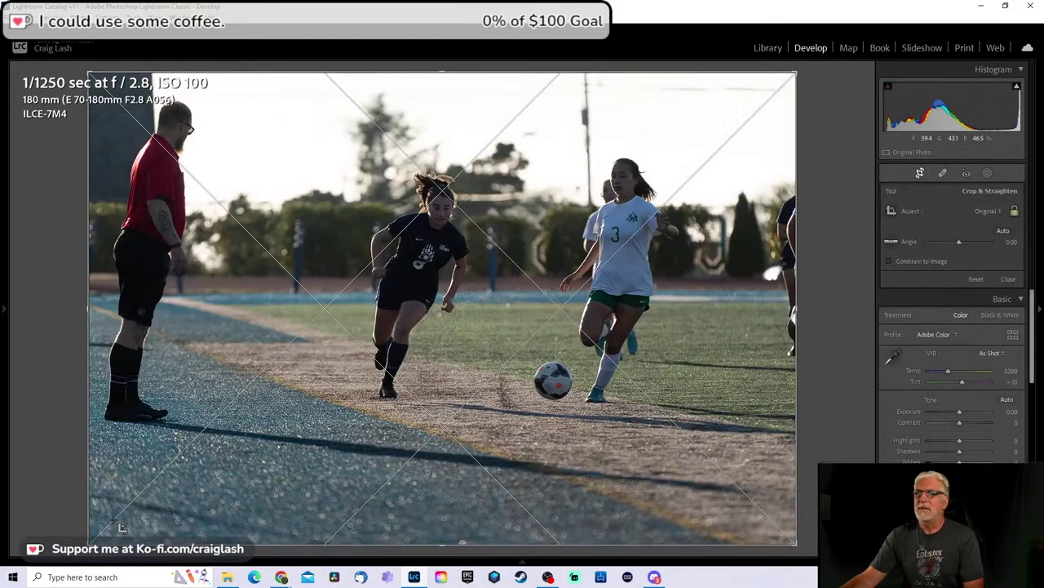
{"action": "left_click_drag", "start_coordinate": [89, 540], "coordinate": [245, 441]}
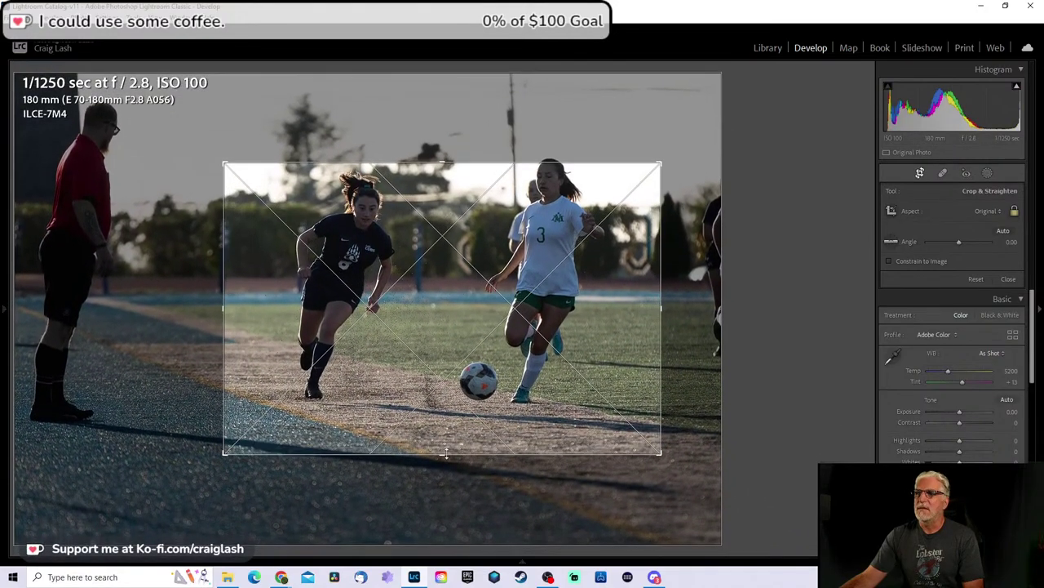
{"action": "left_click_drag", "start_coordinate": [532, 347], "coordinate": [523, 356]}
{"action": "key", "text": "Return"}
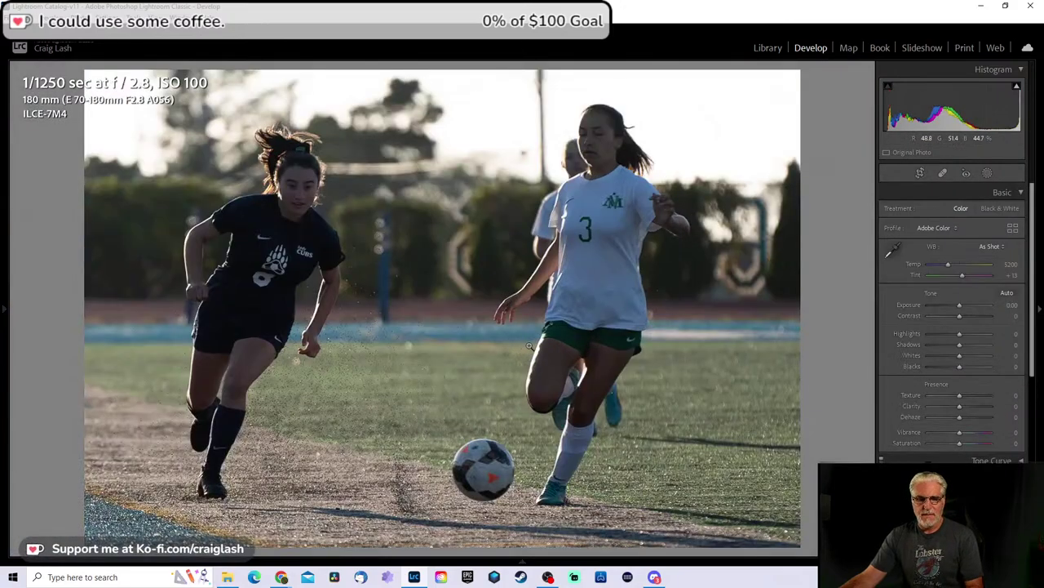
{"action": "key", "text": "ctrl+z"}
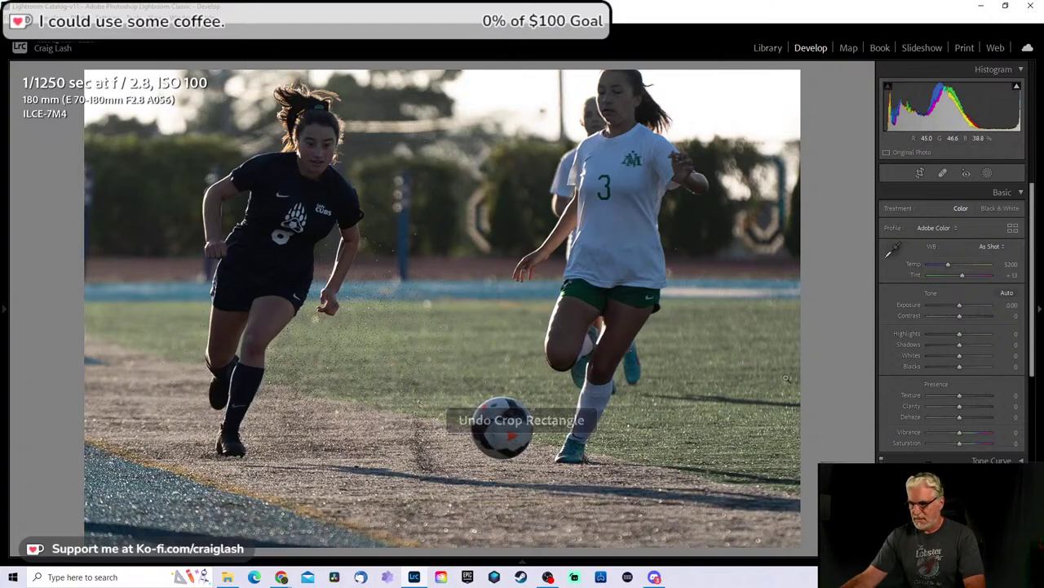
{"action": "key", "text": "ctrl+z"}
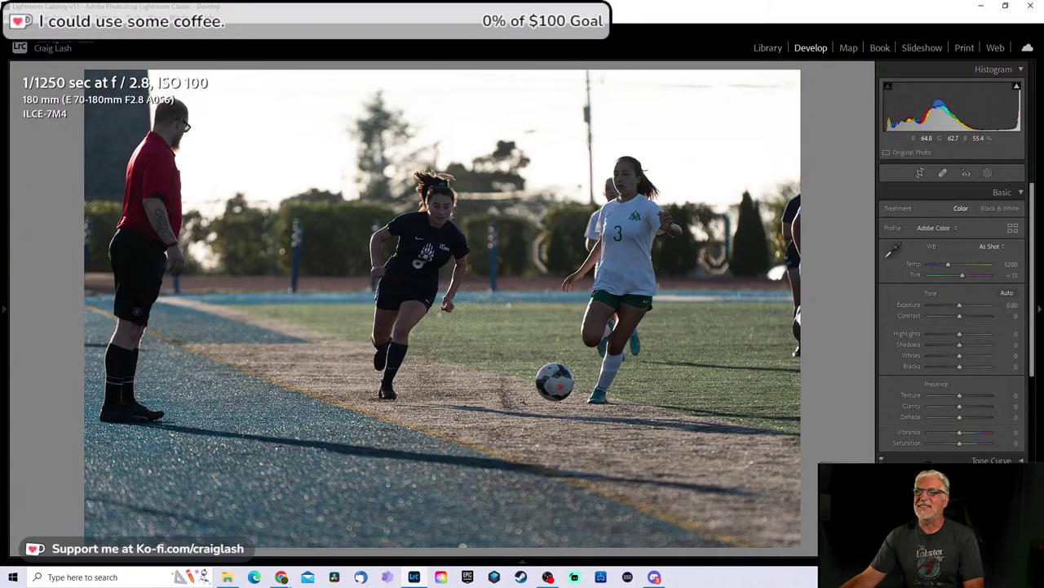
Step: Crop the #3 shot around the two players and raise Shadows to about +55
{"action": "key", "text": "r"}
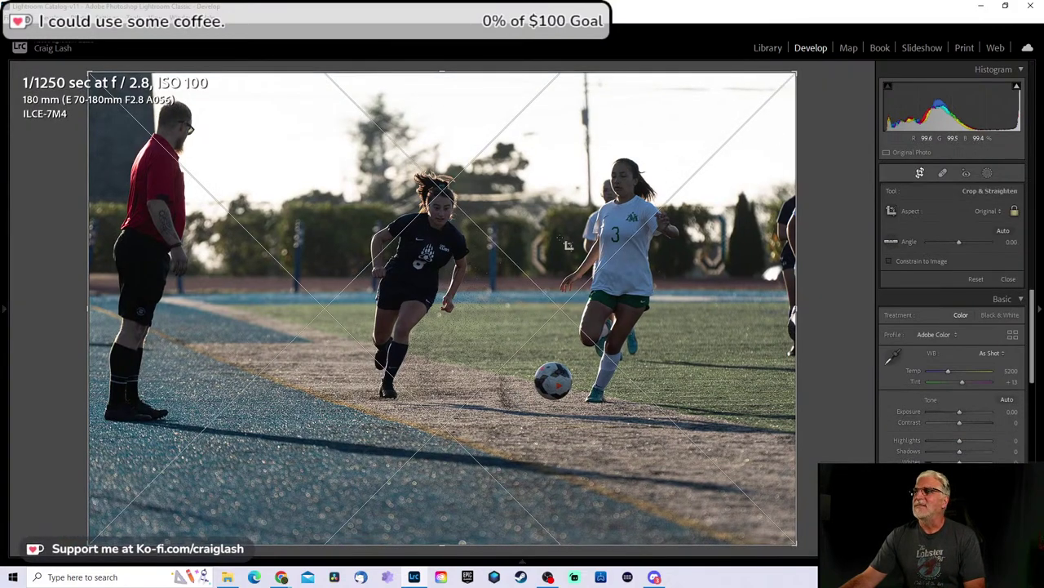
{"action": "left_click_drag", "start_coordinate": [88, 72], "coordinate": [210, 154]}
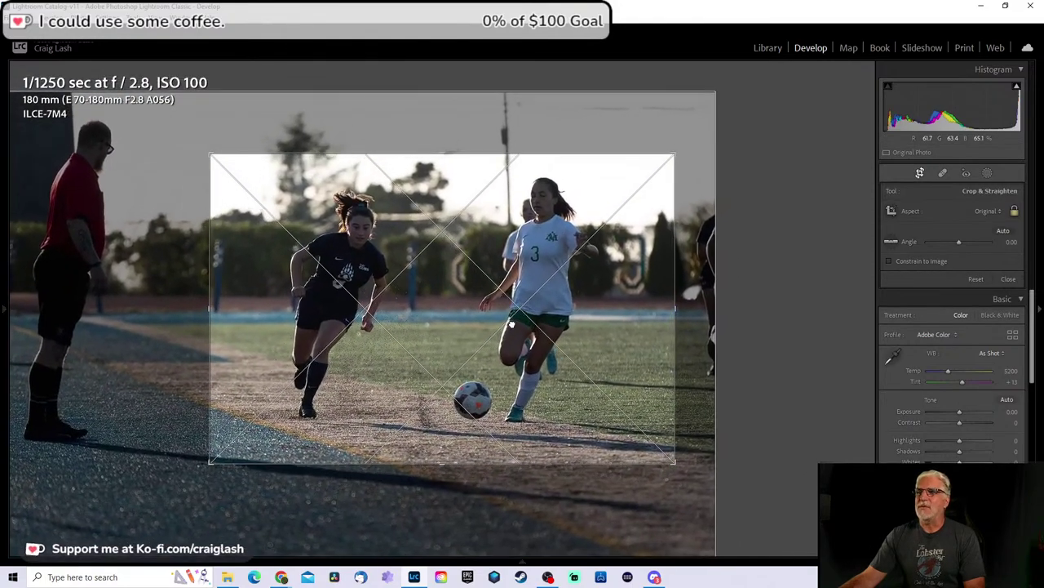
{"action": "left_click_drag", "start_coordinate": [512, 323], "coordinate": [519, 317]}
{"action": "key", "text": "r"}
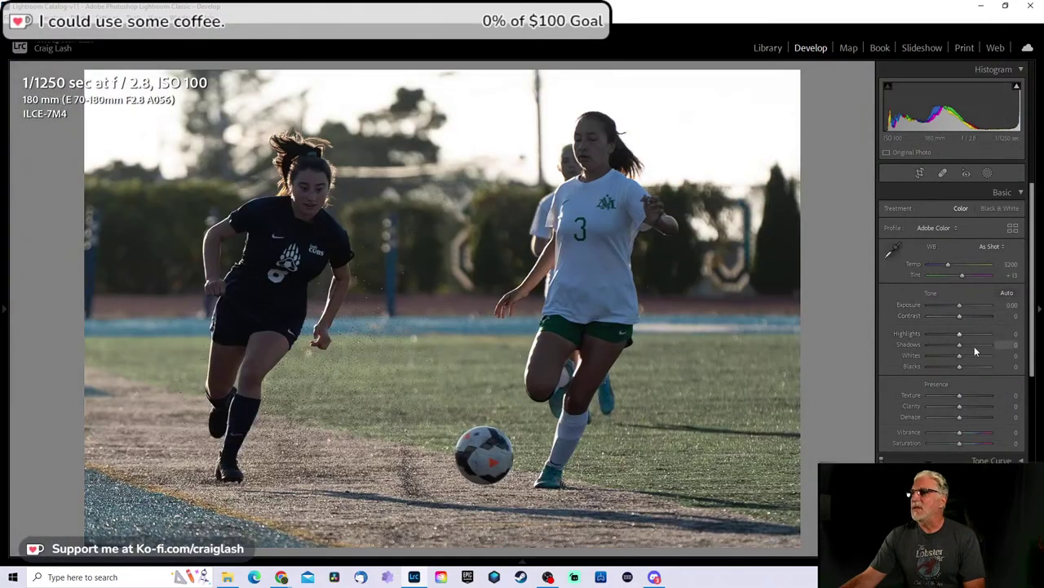
{"action": "left_click_drag", "start_coordinate": [962, 346], "coordinate": [982, 349]}
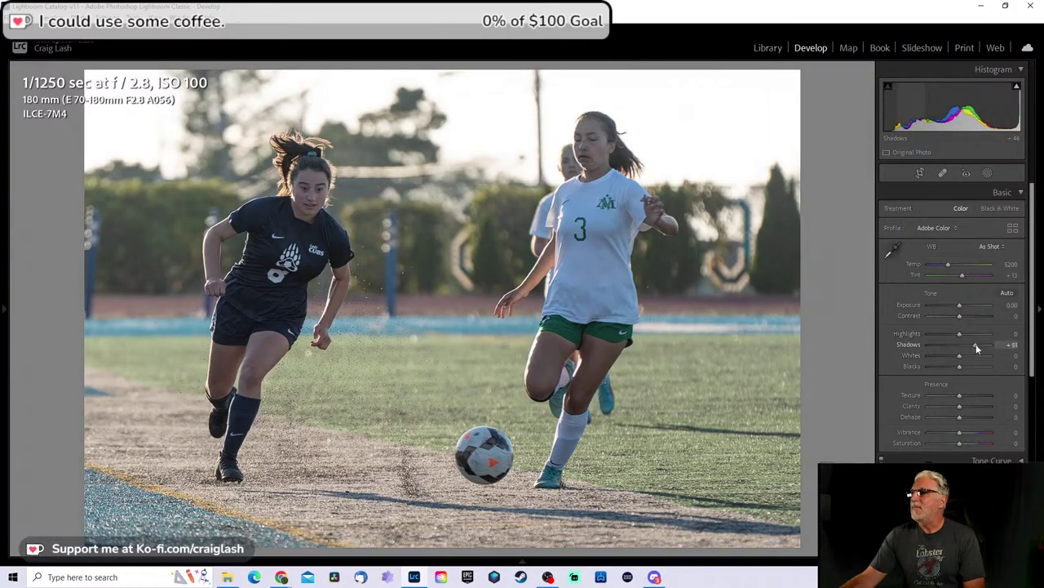
Step: Set Shadows +60, Highlights -75 and Texture +58 on the number 3 shot
{"action": "left_click_drag", "start_coordinate": [979, 347], "coordinate": [935, 330]}
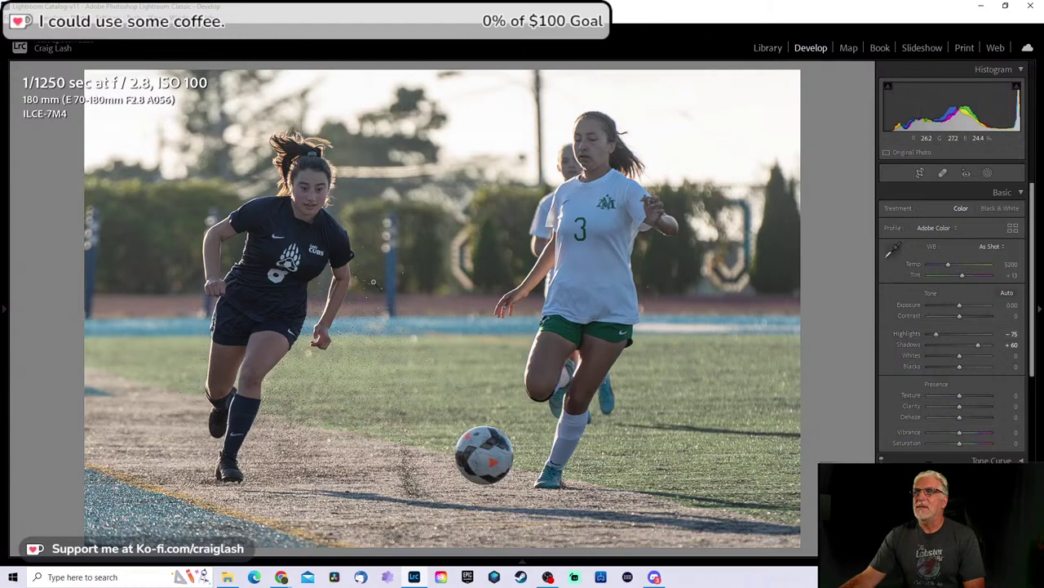
{"action": "left_click", "coordinate": [582, 232]}
{"action": "left_click", "coordinate": [595, 312]}
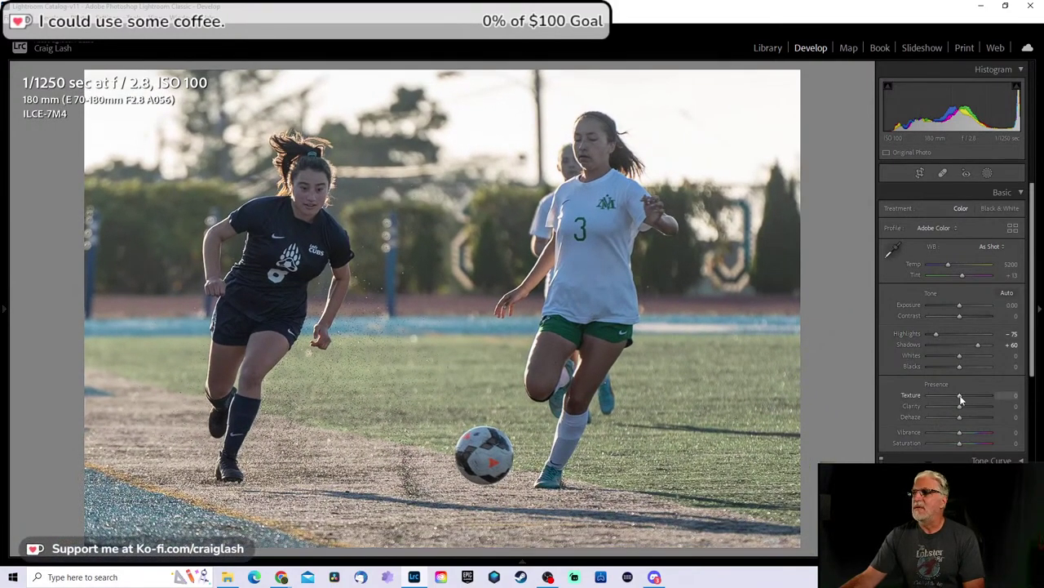
{"action": "left_click_drag", "start_coordinate": [960, 396], "coordinate": [977, 396]}
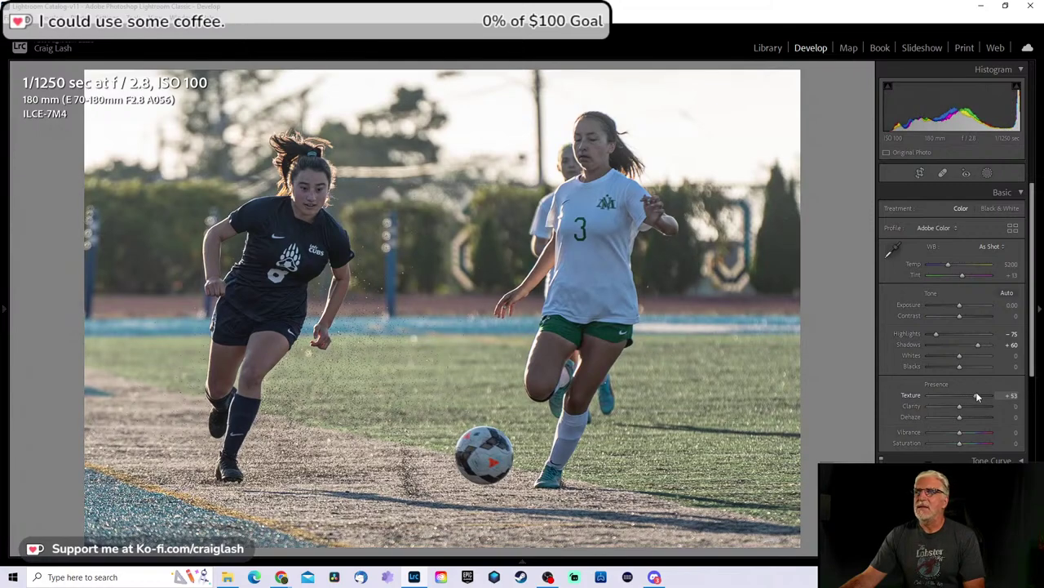
{"action": "left_click", "coordinate": [339, 298]}
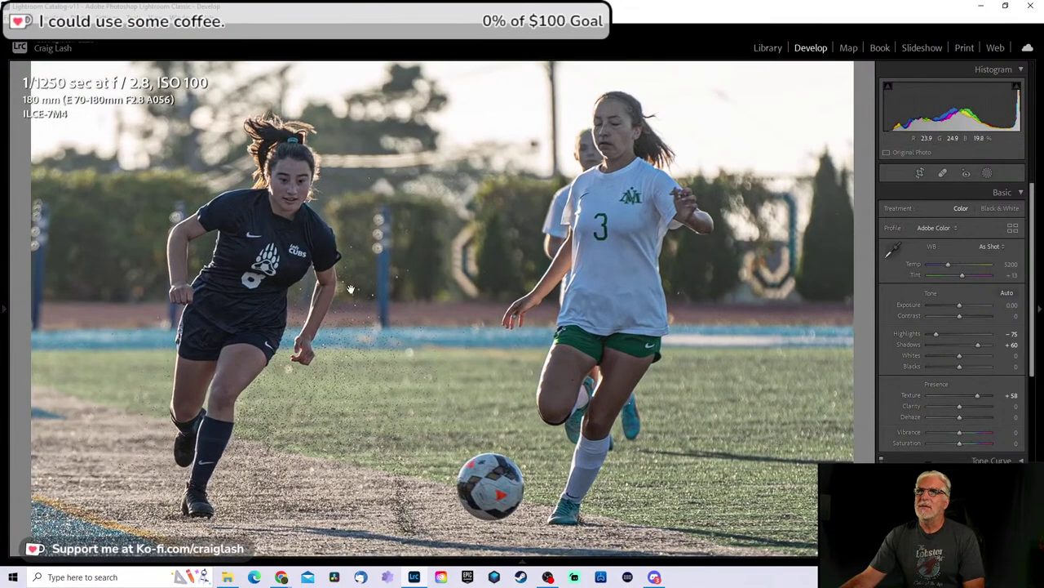
{"action": "left_click", "coordinate": [350, 289]}
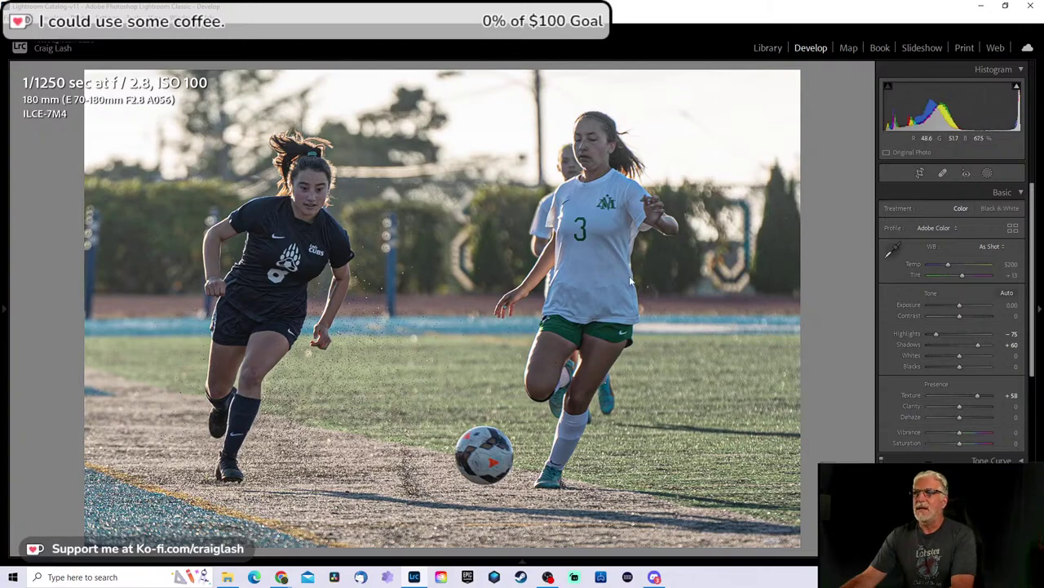
{"action": "key", "text": "Right"}
Step: Zoom-check the rejected #10 photo and remove it from the Lightroom catalog
{"action": "left_click", "coordinate": [449, 271]}
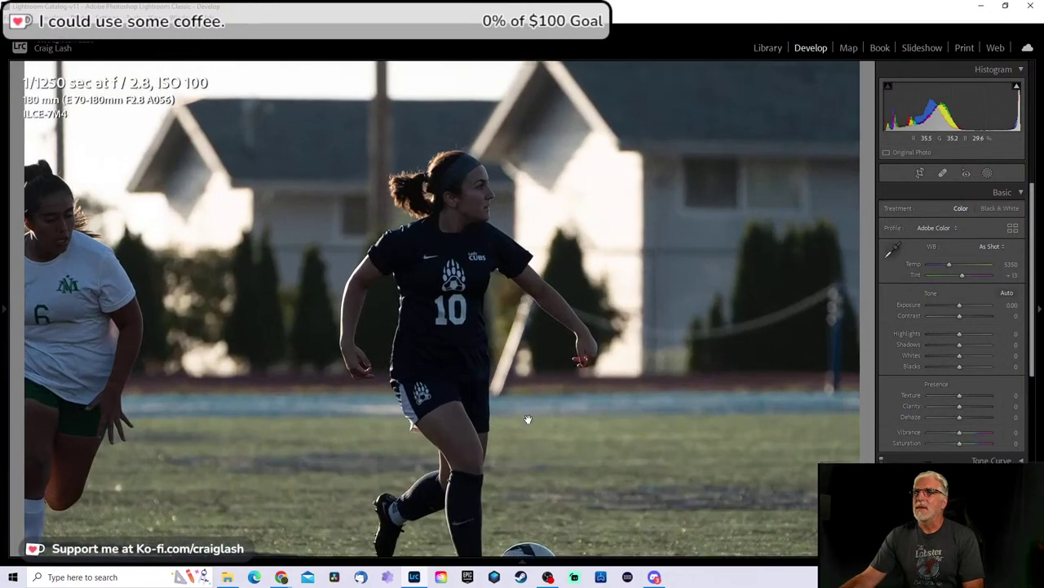
{"action": "scroll", "coordinate": [485, 311], "scroll_direction": "down", "scroll_amount": 4}
{"action": "left_click", "coordinate": [477, 286]}
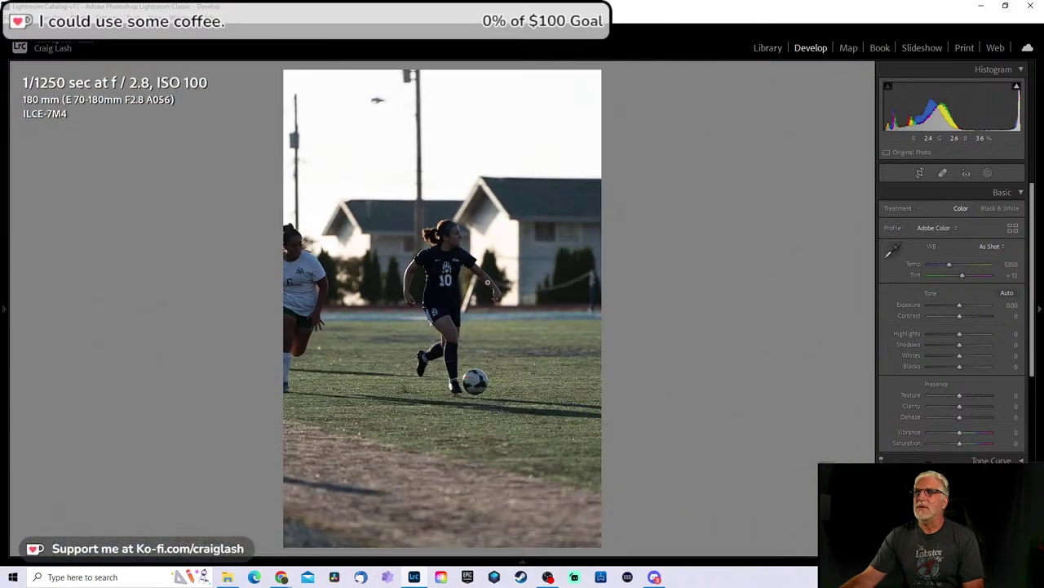
{"action": "key", "text": "Delete"}
{"action": "left_click", "coordinate": [560, 307]}
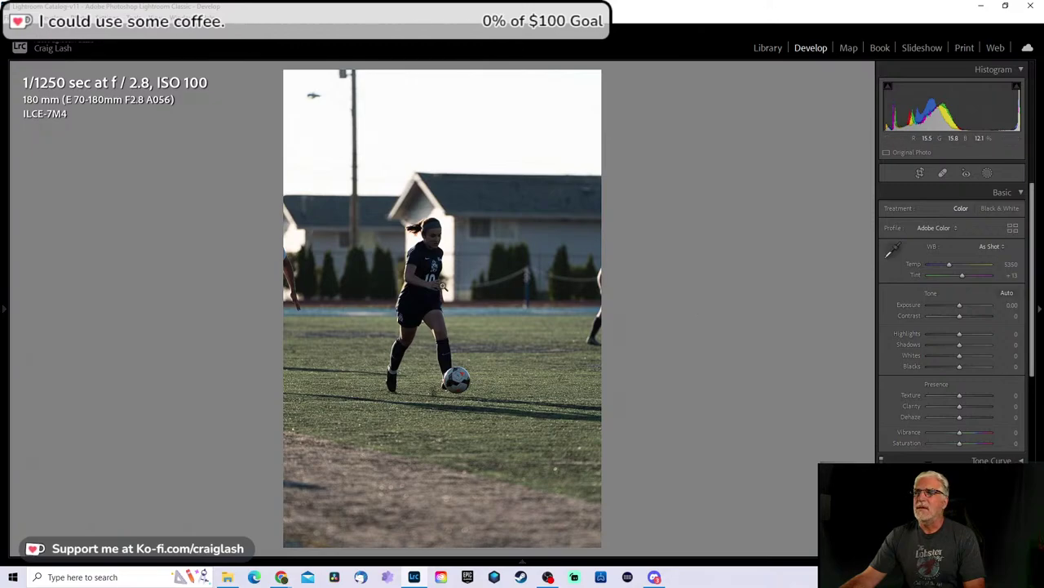
Step: Step forward through the #10 kicking shots, zoom-checking each one
{"action": "left_click", "coordinate": [442, 285]}
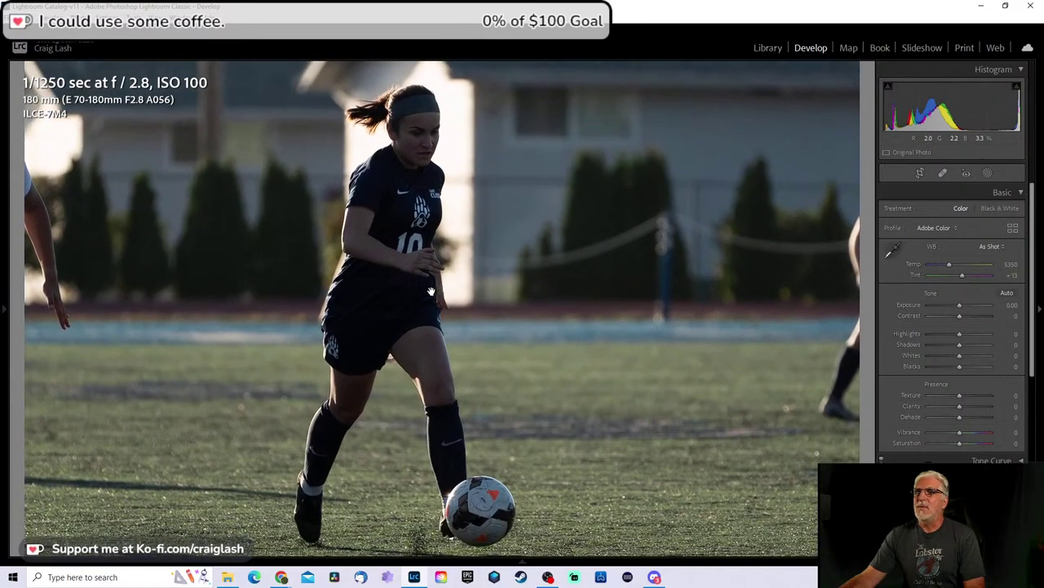
{"action": "left_click", "coordinate": [431, 291]}
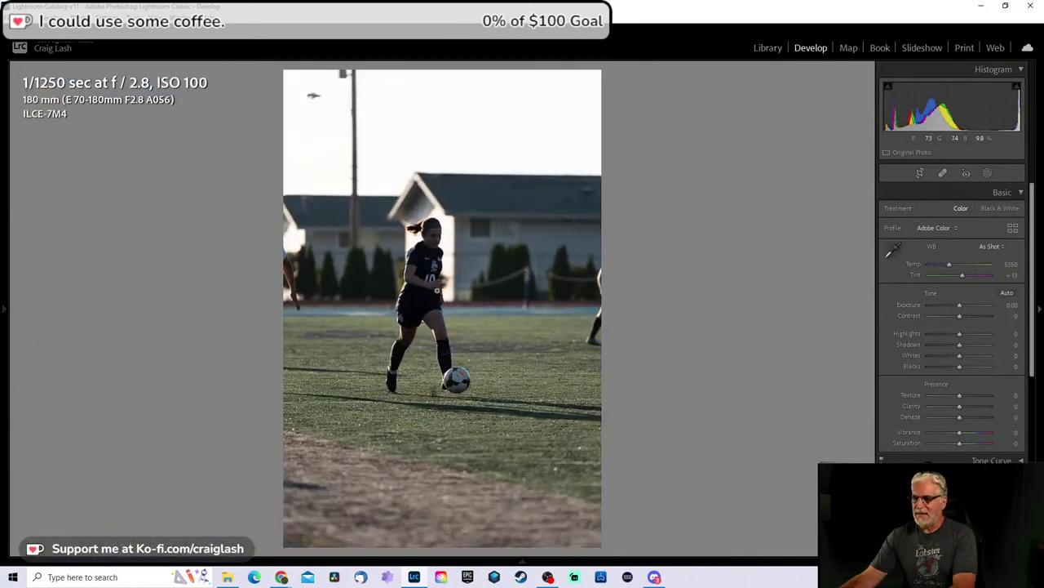
{"action": "key", "text": "Right"}
{"action": "left_click", "coordinate": [436, 289]}
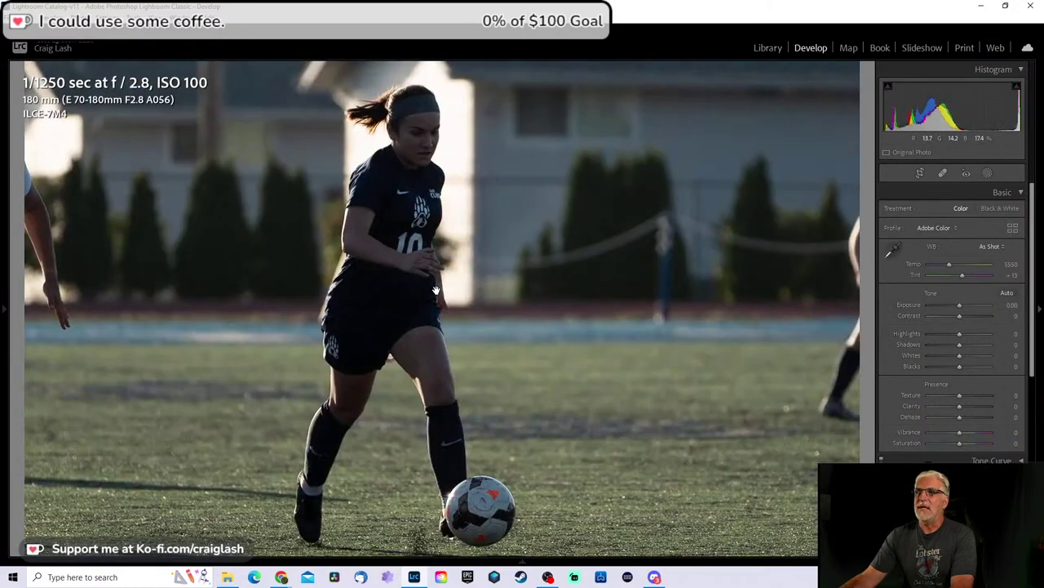
{"action": "left_click", "coordinate": [436, 290]}
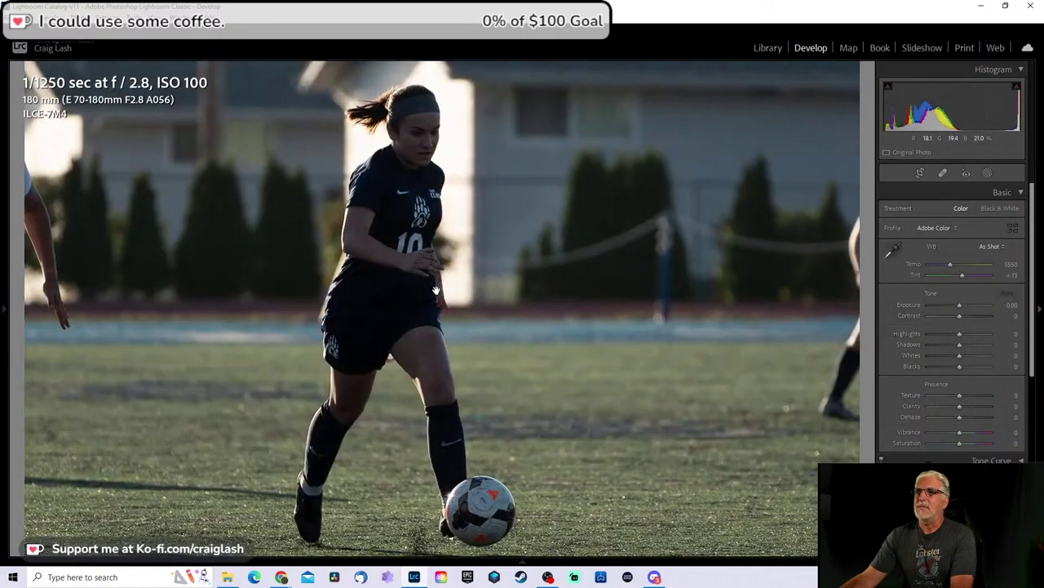
{"action": "key", "text": "Right"}
{"action": "left_click", "coordinate": [436, 290]}
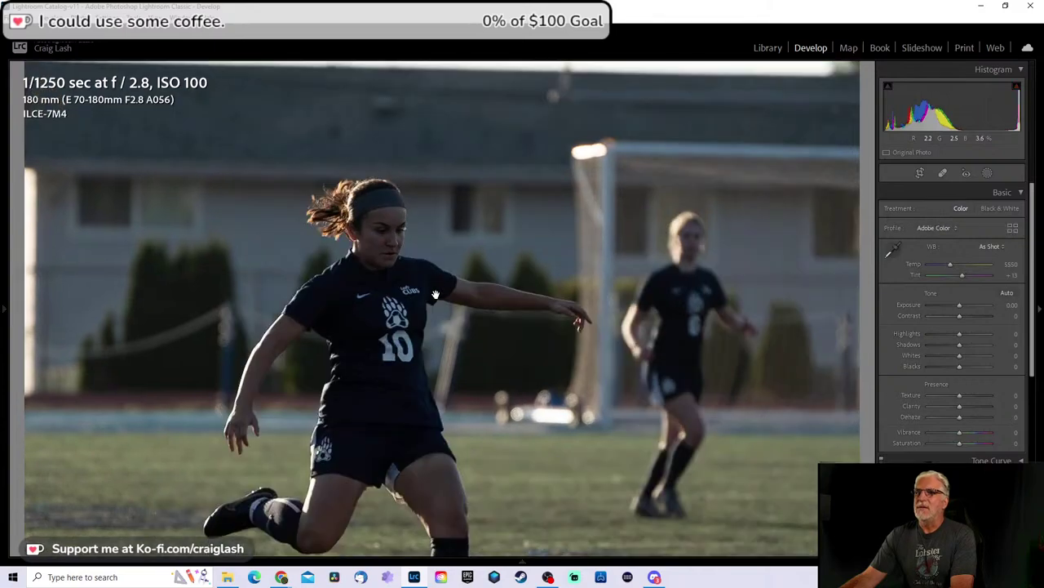
{"action": "left_click", "coordinate": [437, 294]}
Step: Step back to the vertical shot of #10 dribbling the ball
{"action": "key", "text": "Right"}
{"action": "key", "text": "Left"}
{"action": "key", "text": "Left"}
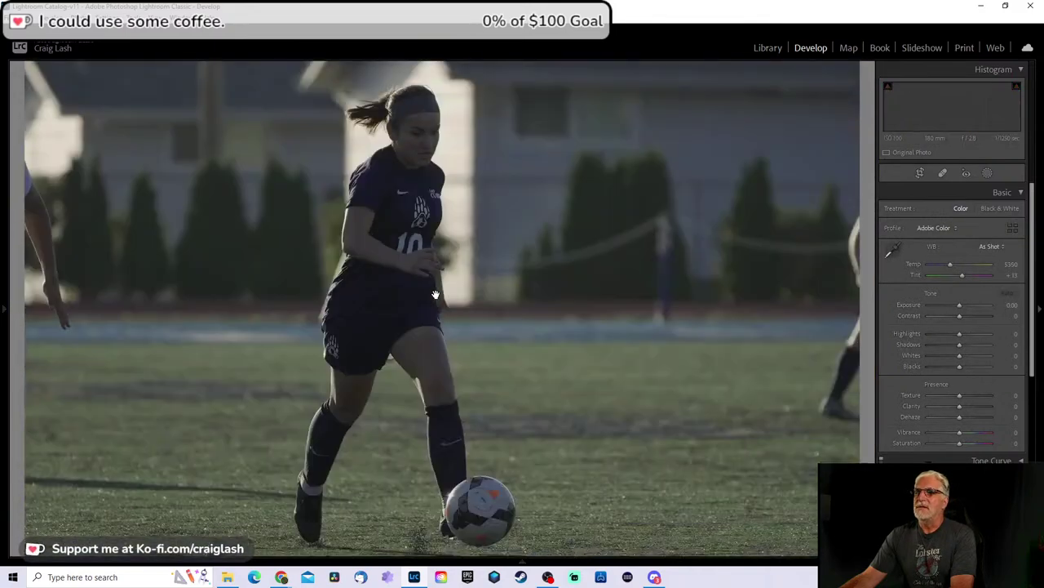
{"action": "left_click", "coordinate": [437, 293]}
{"action": "key", "text": "Left"}
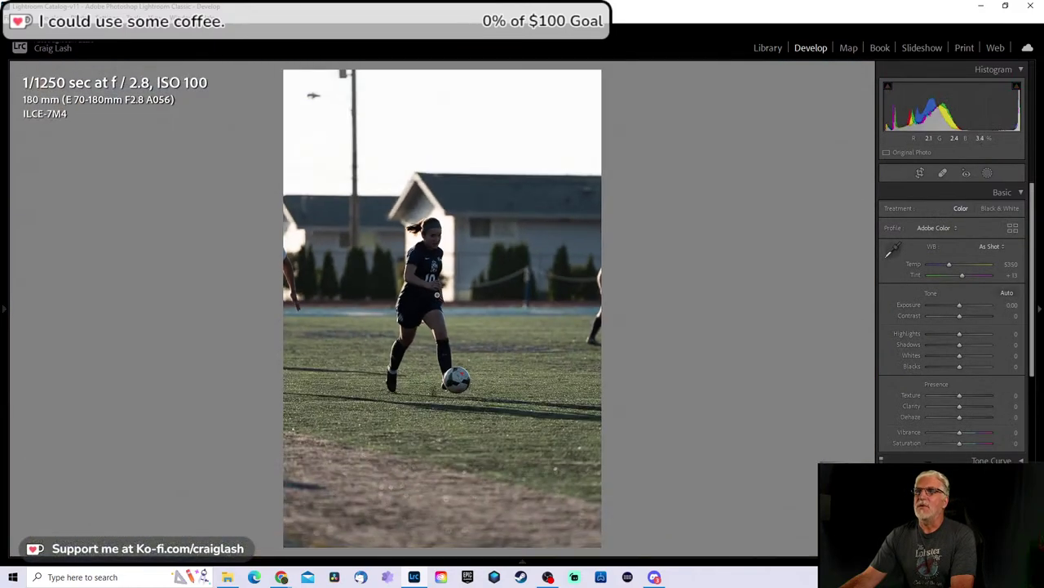
{"action": "key", "text": "Left"}
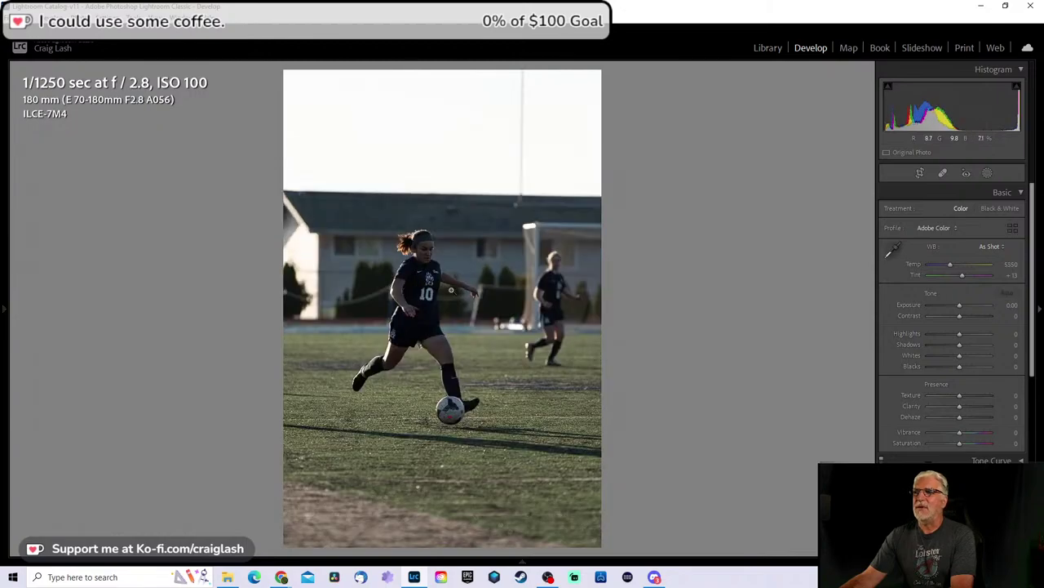
{"action": "key", "text": "Left"}
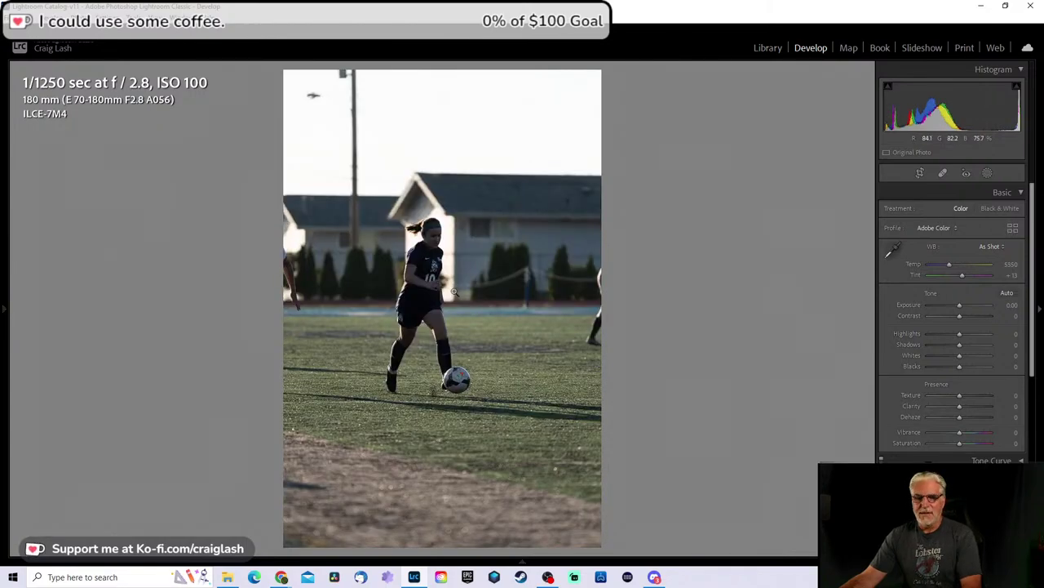
Step: Crop tightly around #10, then set Highlights -51, Shadows +91, Texture +5, Clarity +49
{"action": "key", "text": "r"}
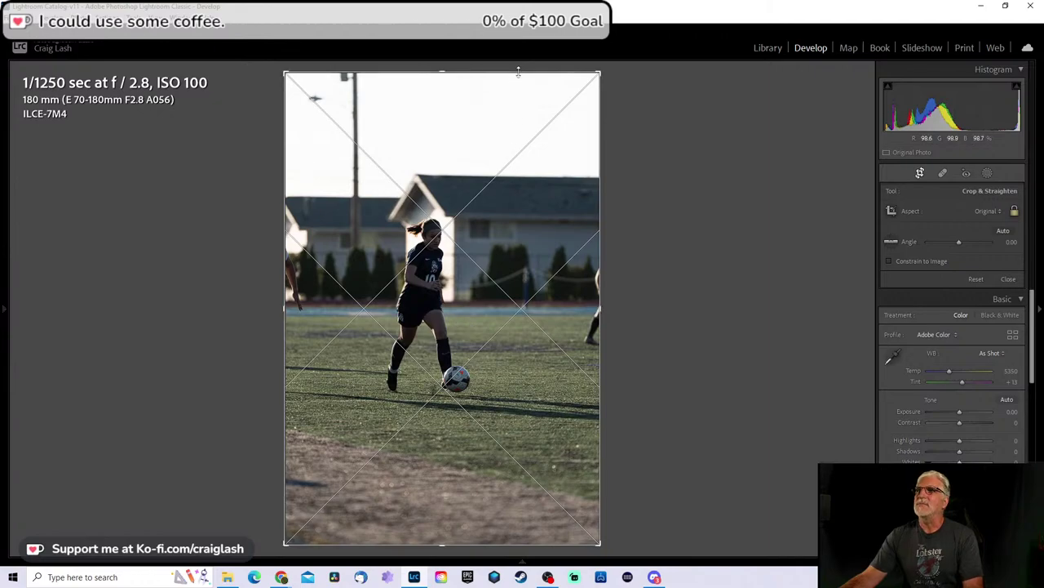
{"action": "mouse_move", "coordinate": [334, 149]}
{"action": "left_mouse_down"}
{"action": "mouse_move", "coordinate": [599, 538]}
{"action": "mouse_move", "coordinate": [550, 469]}
{"action": "left_mouse_up"}
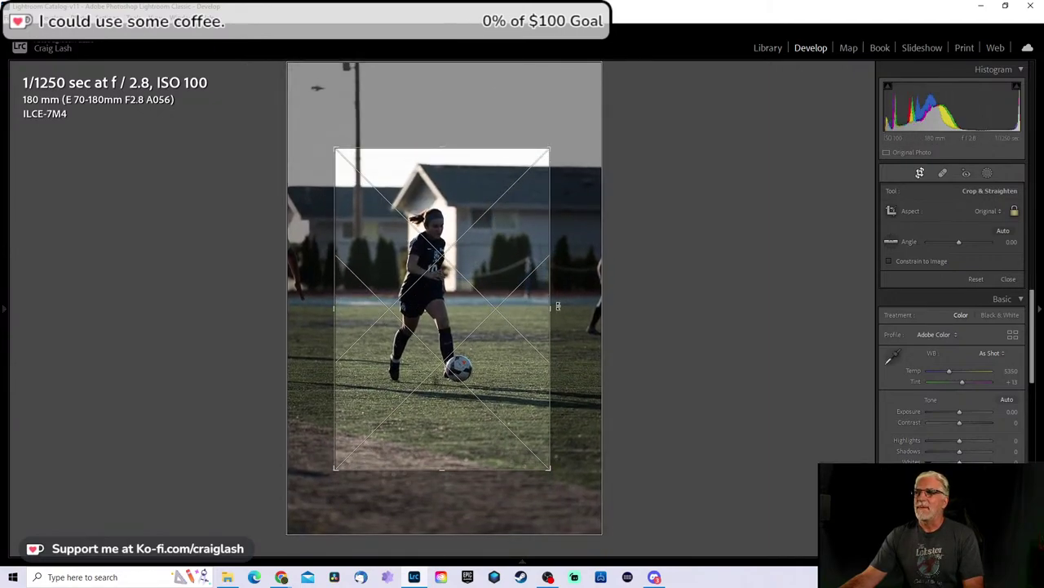
{"action": "left_click_drag", "start_coordinate": [503, 327], "coordinate": [478, 338]}
{"action": "key", "text": "Return"}
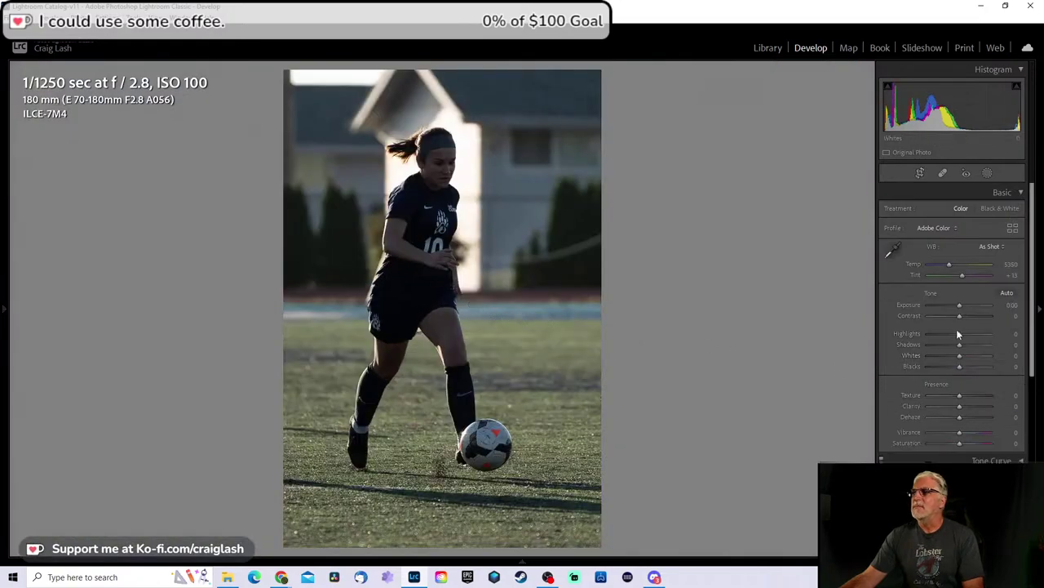
{"action": "mouse_move", "coordinate": [961, 344]}
{"action": "left_mouse_down"}
{"action": "mouse_move", "coordinate": [990, 348]}
{"action": "mouse_move", "coordinate": [945, 335]}
{"action": "left_mouse_up"}
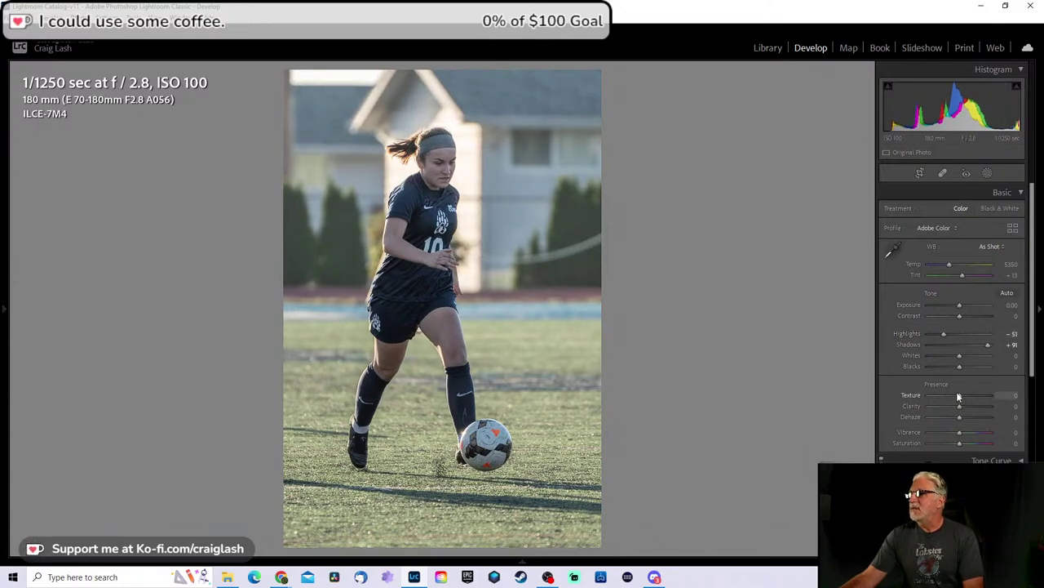
{"action": "mouse_move", "coordinate": [961, 406]}
{"action": "left_mouse_down"}
{"action": "mouse_move", "coordinate": [978, 408]}
{"action": "mouse_move", "coordinate": [984, 391]}
{"action": "mouse_move", "coordinate": [963, 393]}
{"action": "left_mouse_up"}
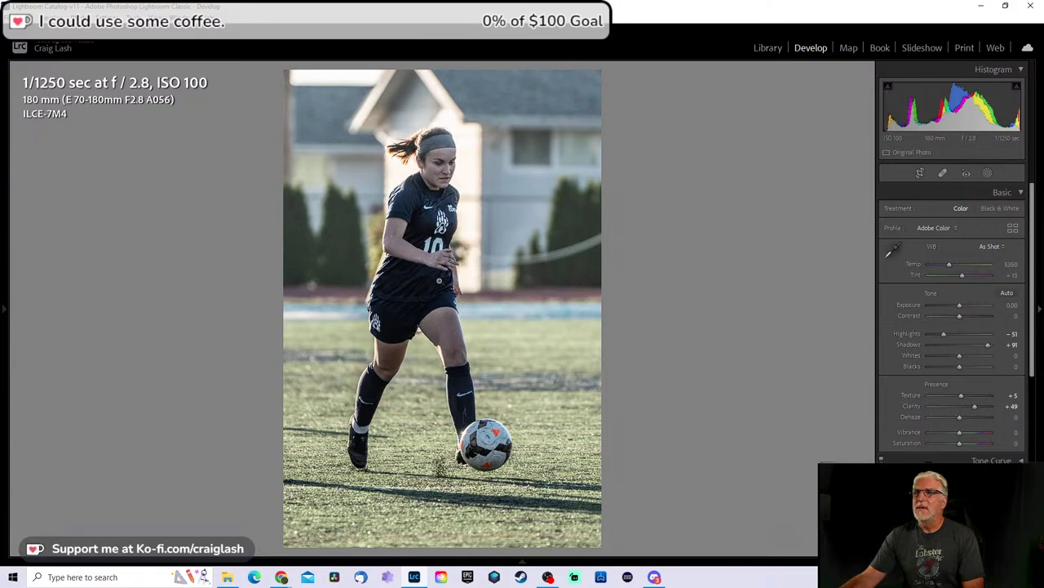
Step: Apply light Luminance noise reduction of about 9 in the Detail panel
{"action": "left_click", "coordinate": [1040, 261]}
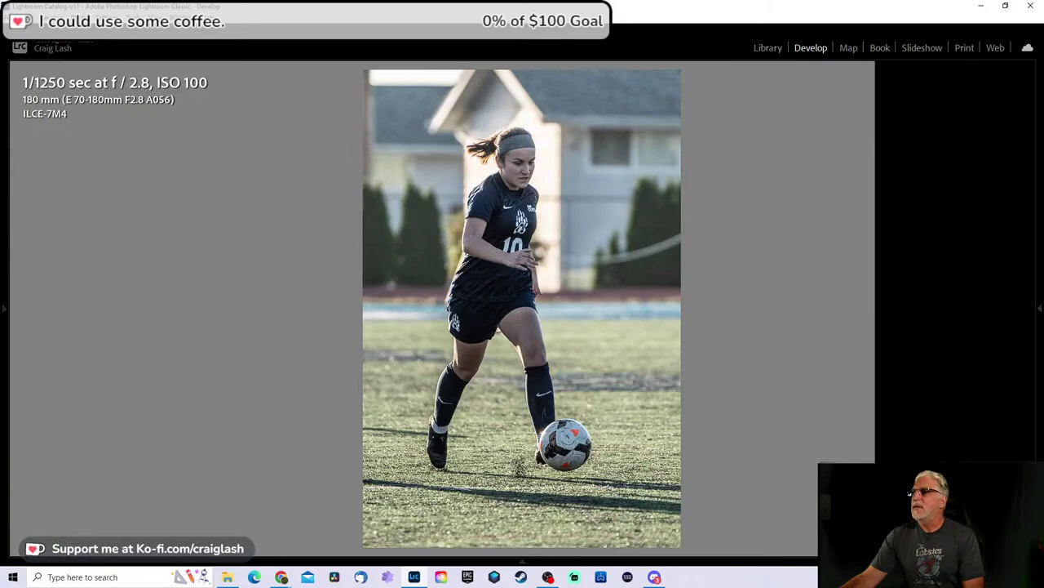
{"action": "left_click", "coordinate": [1040, 303]}
{"action": "left_click_drag", "start_coordinate": [1035, 303], "coordinate": [1040, 455]}
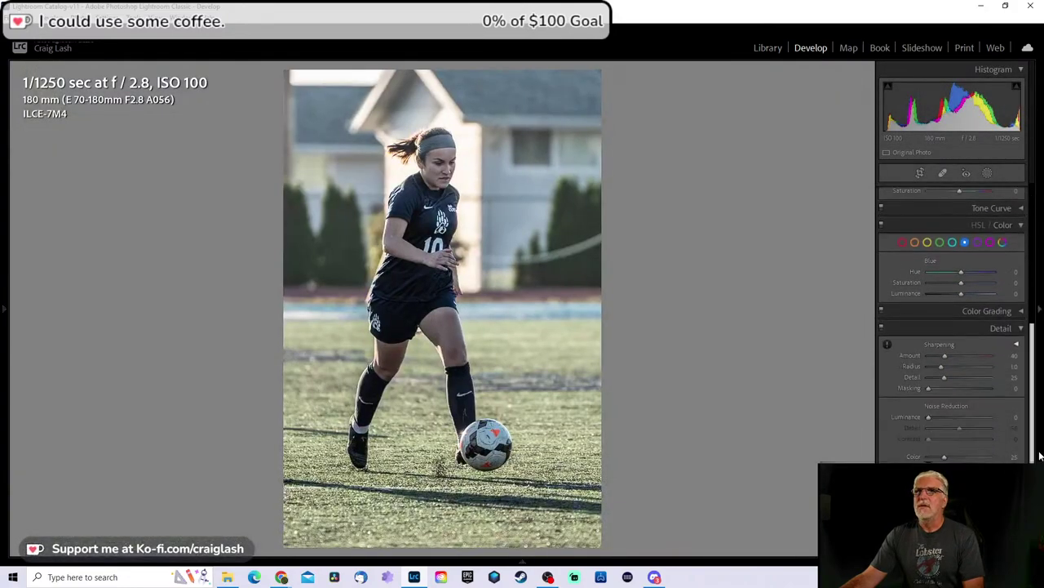
{"action": "scroll", "coordinate": [974, 391], "scroll_direction": "down", "scroll_amount": 1}
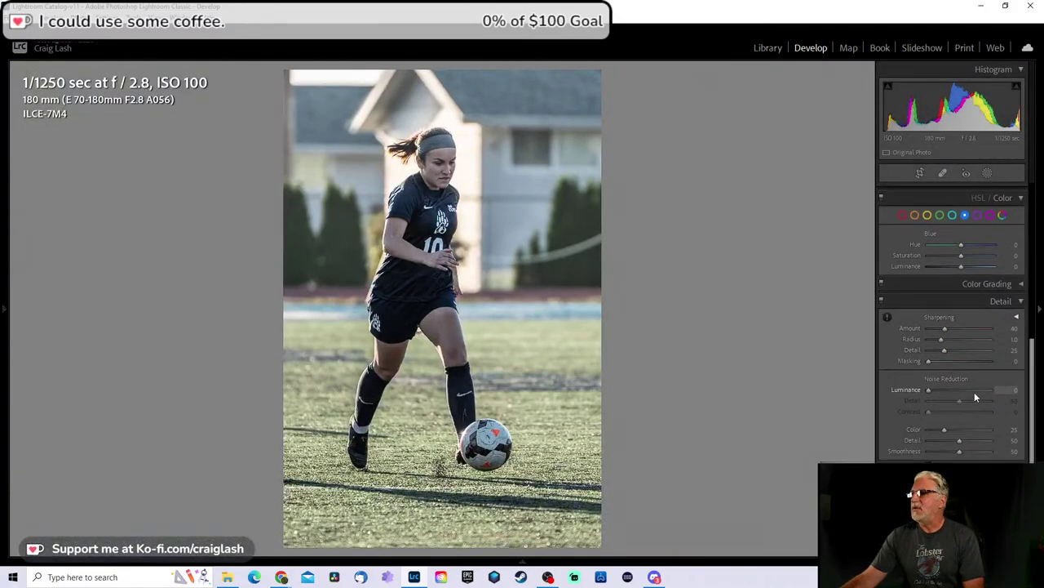
{"action": "key", "text": "z"}
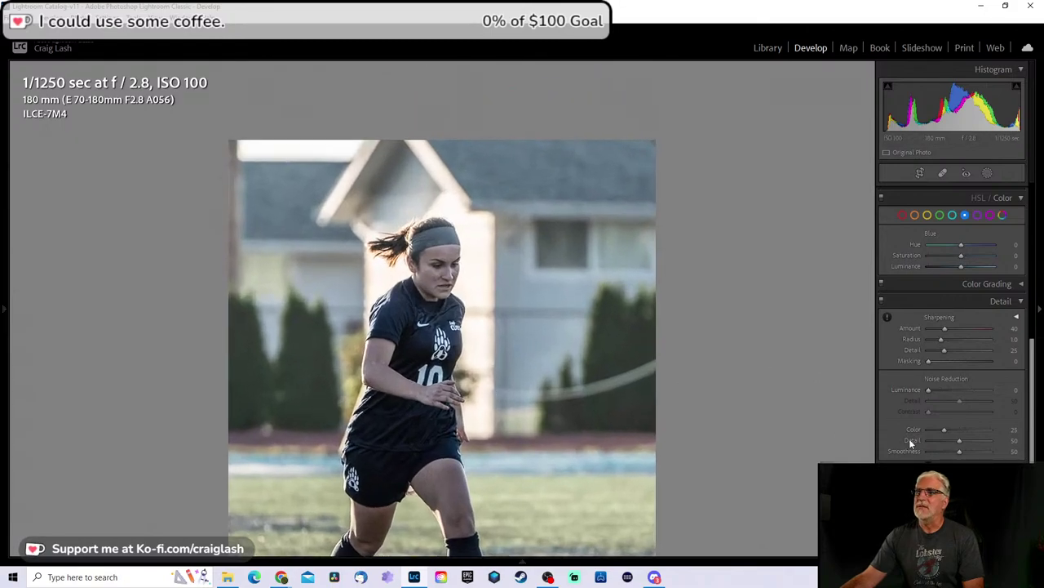
{"action": "left_click", "coordinate": [955, 390]}
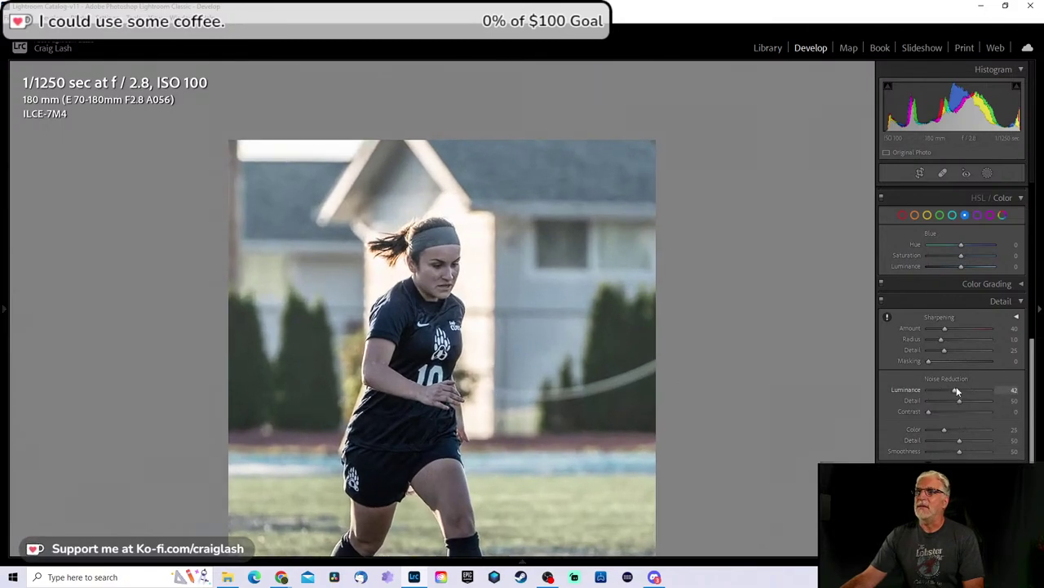
{"action": "key", "text": "z"}
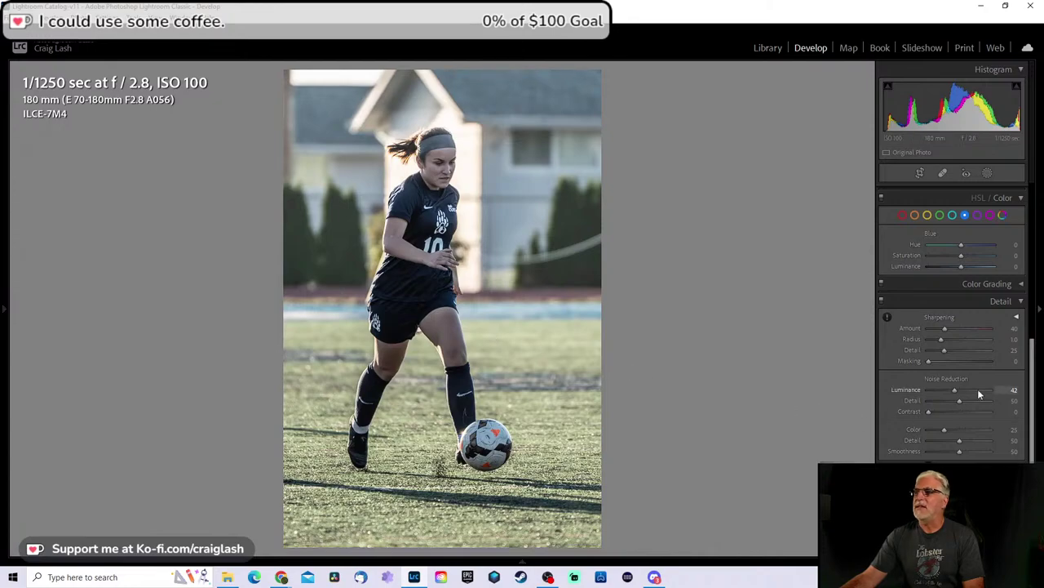
{"action": "left_click_drag", "start_coordinate": [955, 391], "coordinate": [935, 395]}
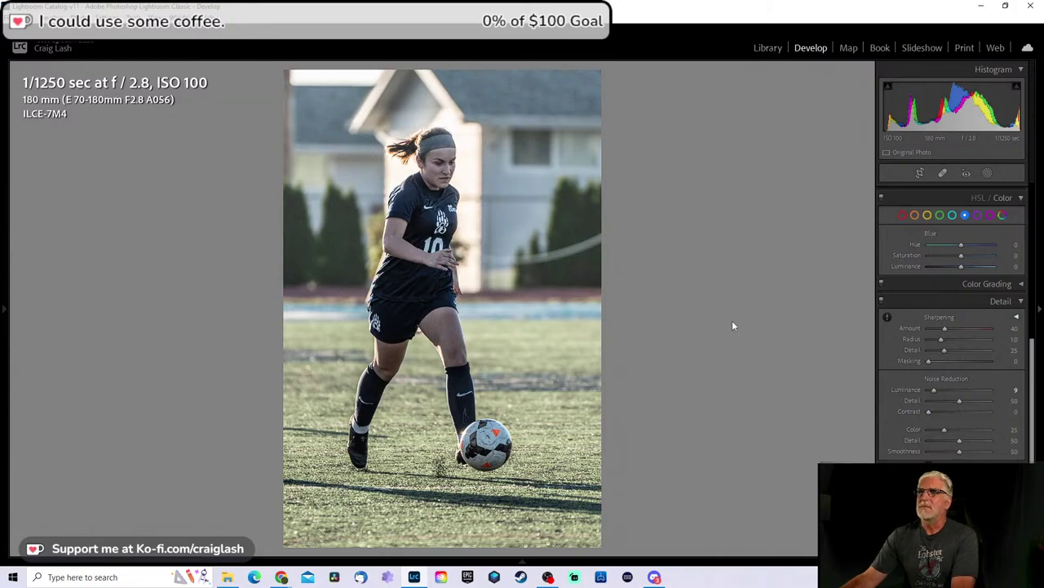
{"action": "key", "text": "Right"}
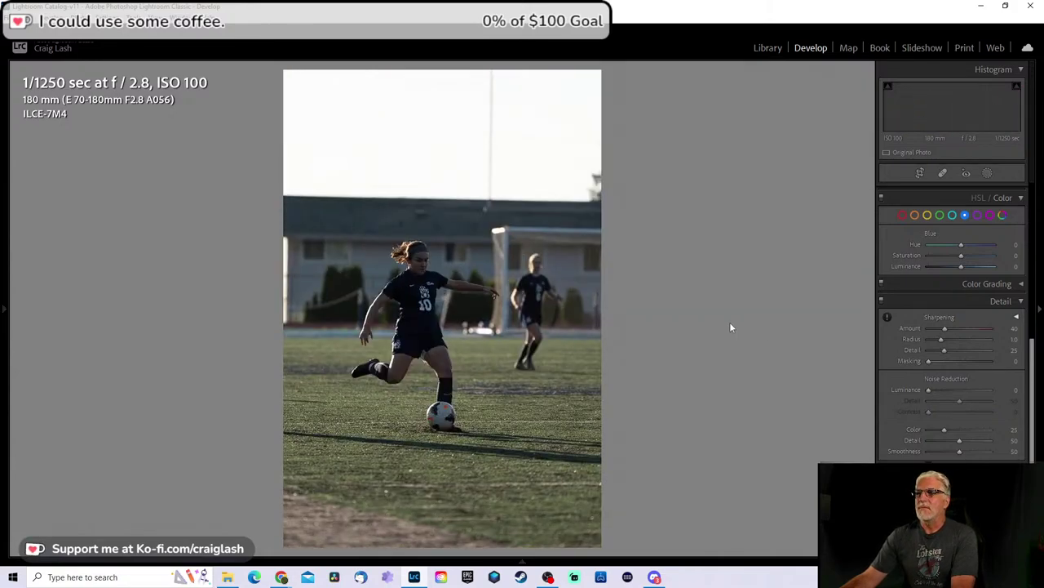
Step: Crop the number 10 kicking shot tight around the player, with her set slightly lower in the frame
{"action": "key", "text": "r"}
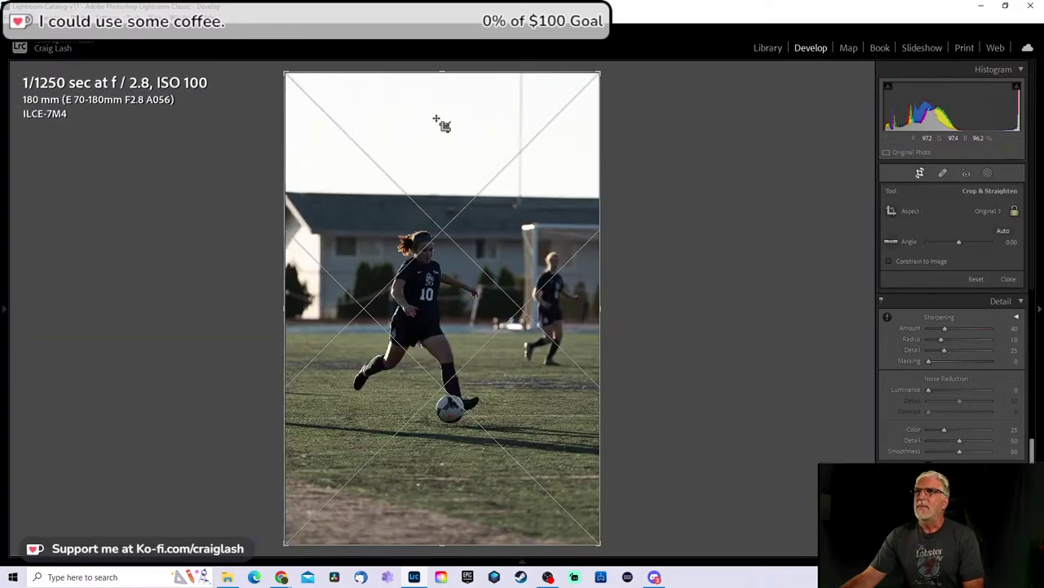
{"action": "left_click_drag", "start_coordinate": [450, 72], "coordinate": [457, 186]}
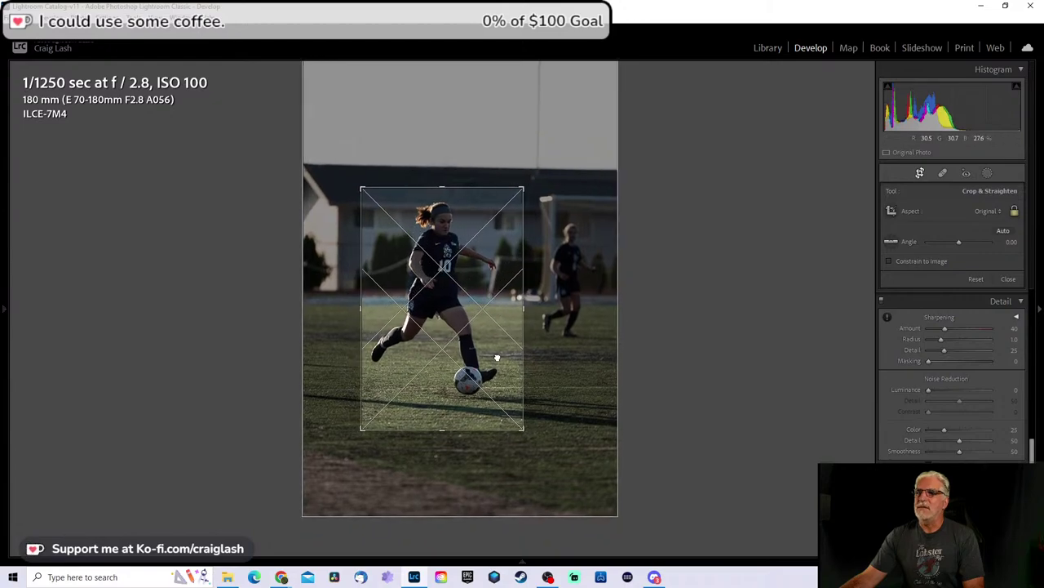
{"action": "key", "text": "Return"}
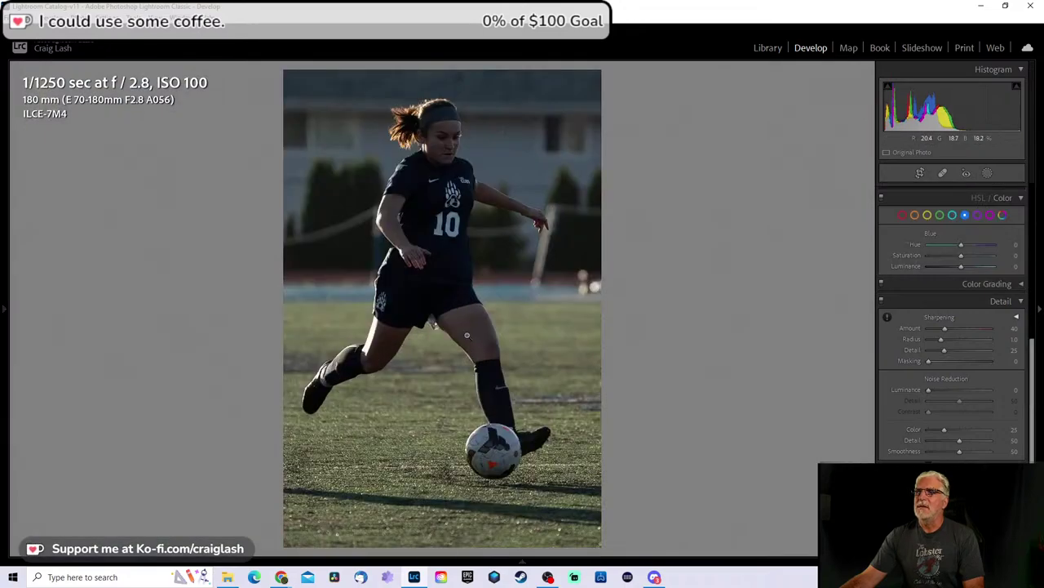
{"action": "key", "text": "r"}
{"action": "left_click_drag", "start_coordinate": [451, 312], "coordinate": [449, 320]}
{"action": "key", "text": "Return"}
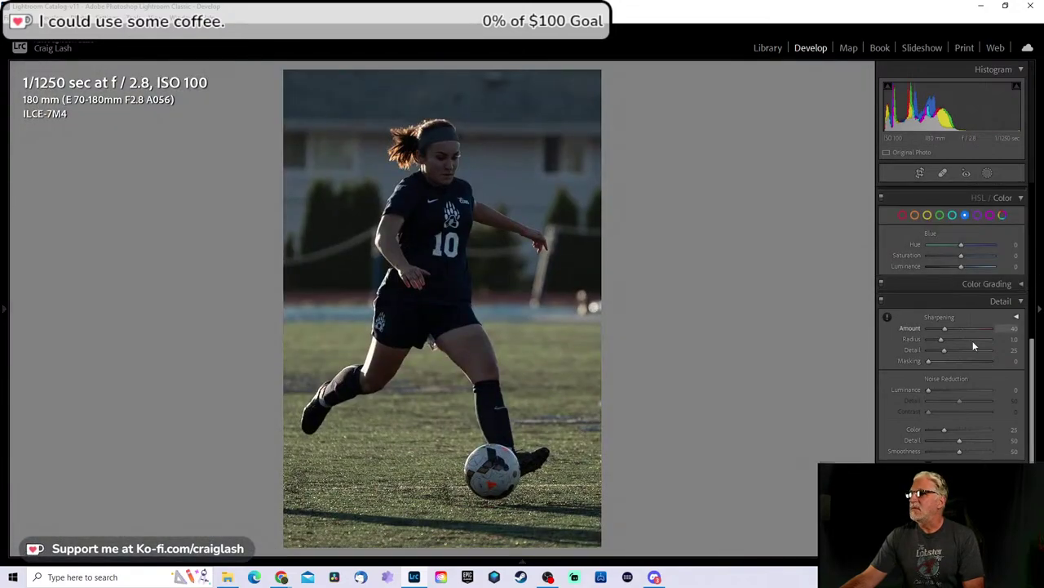
Step: Set Shadows +75, Texture +37 and Highlights -47, reset Dehaze to 0, and go to the next shot
{"action": "scroll", "coordinate": [975, 349], "scroll_direction": "up", "scroll_amount": 5}
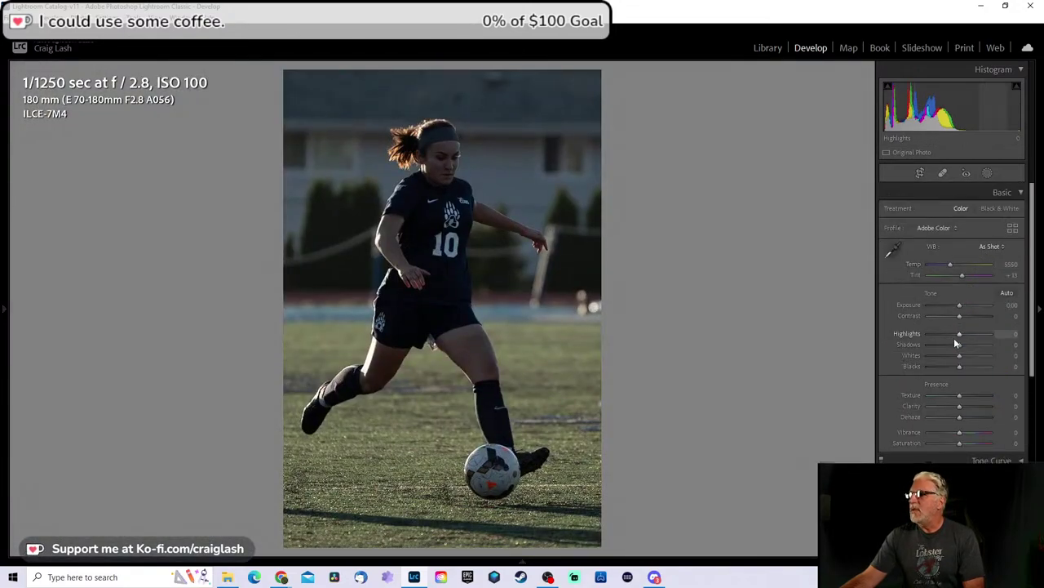
{"action": "mouse_move", "coordinate": [961, 344]}
{"action": "left_mouse_down"}
{"action": "mouse_move", "coordinate": [990, 349]}
{"action": "mouse_move", "coordinate": [947, 334]}
{"action": "left_mouse_up"}
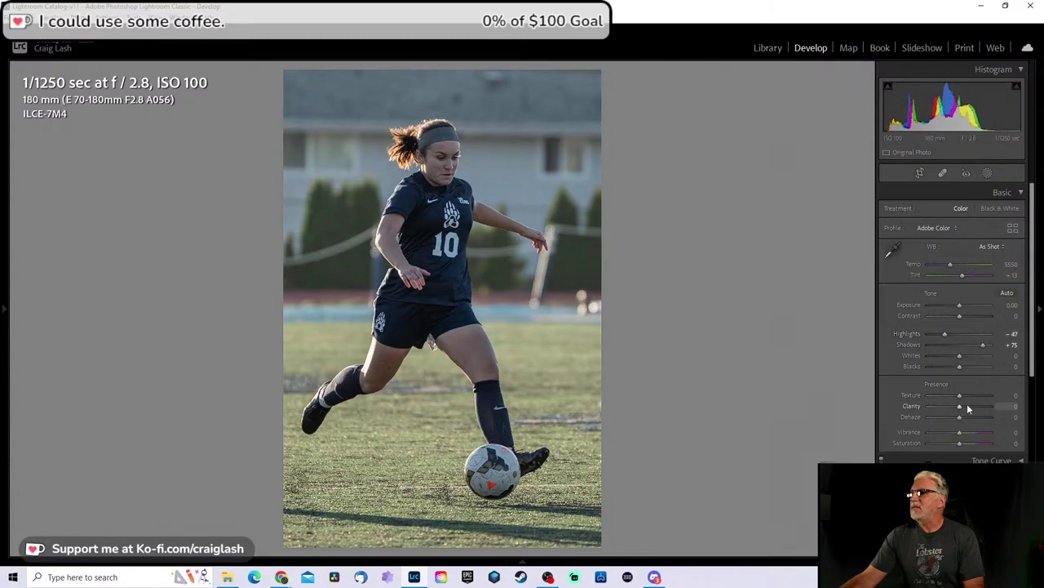
{"action": "left_click_drag", "start_coordinate": [960, 395], "coordinate": [961, 418]}
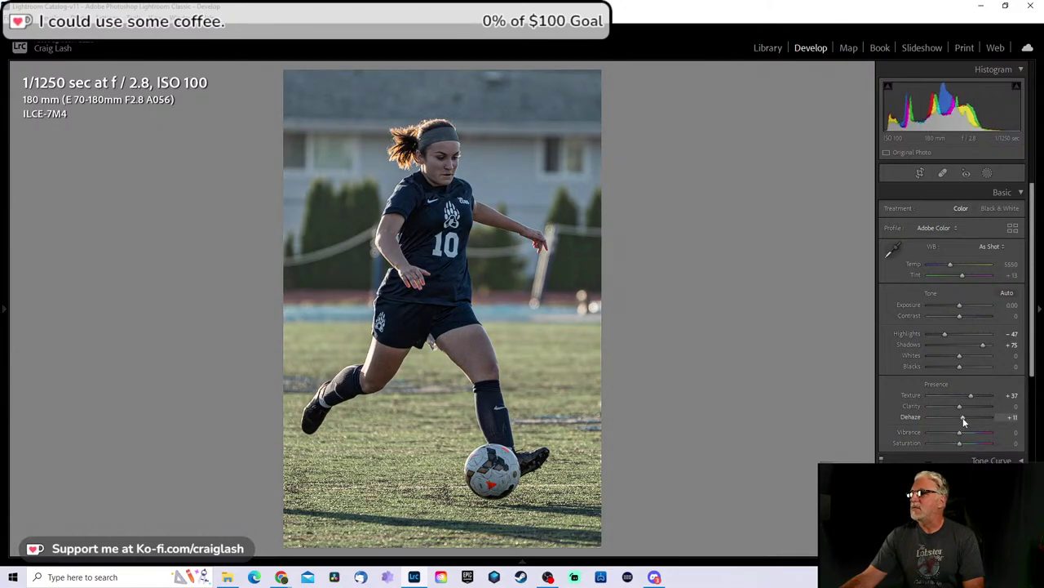
{"action": "left_click", "coordinate": [1017, 417]}
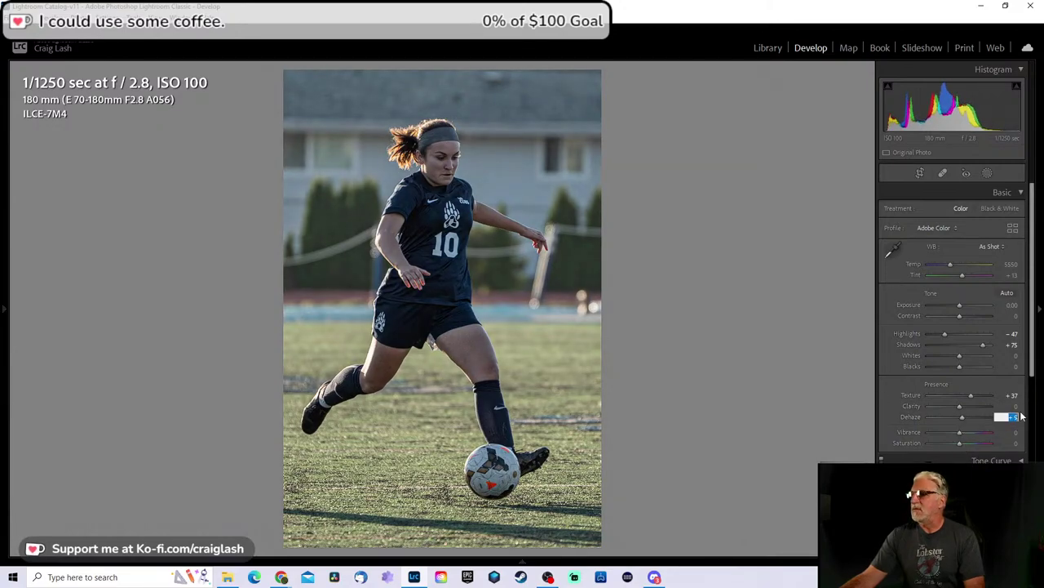
{"action": "type", "text": "0"}
{"action": "key", "text": "Return"}
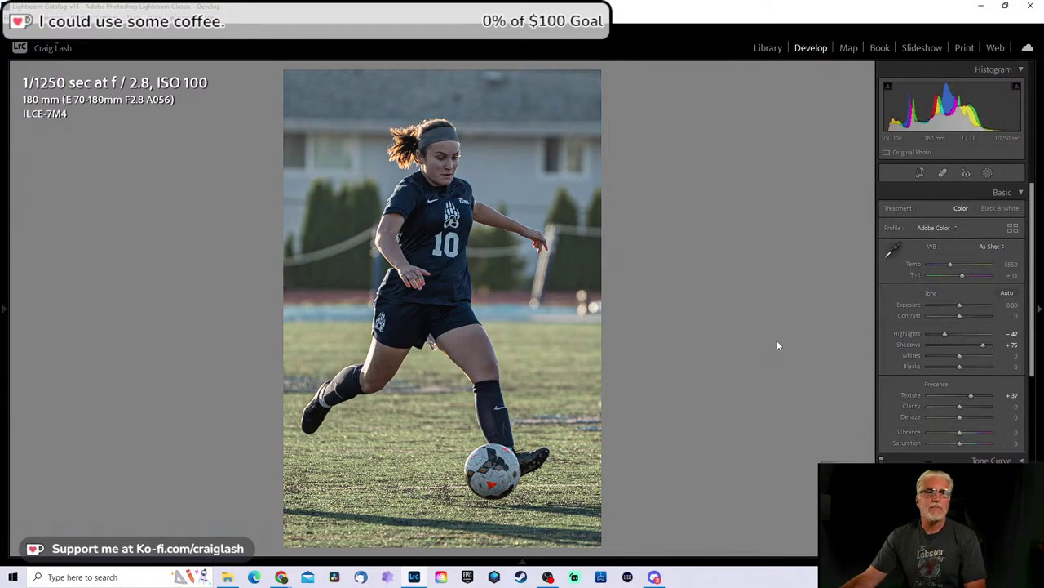
{"action": "key", "text": "Right"}
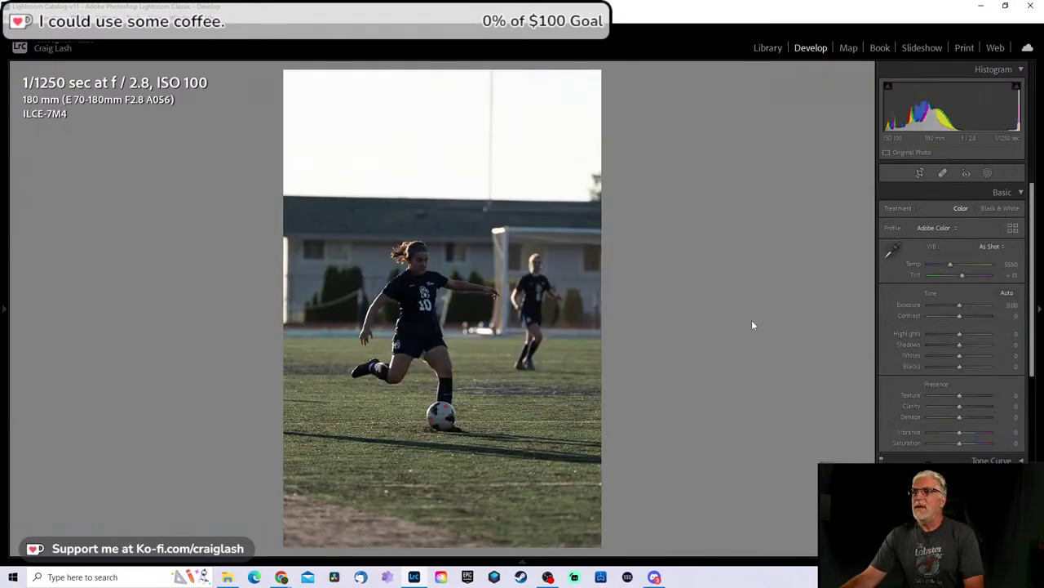
Step: Crop the wider kicking shot tighter around the player
{"action": "key", "text": "r"}
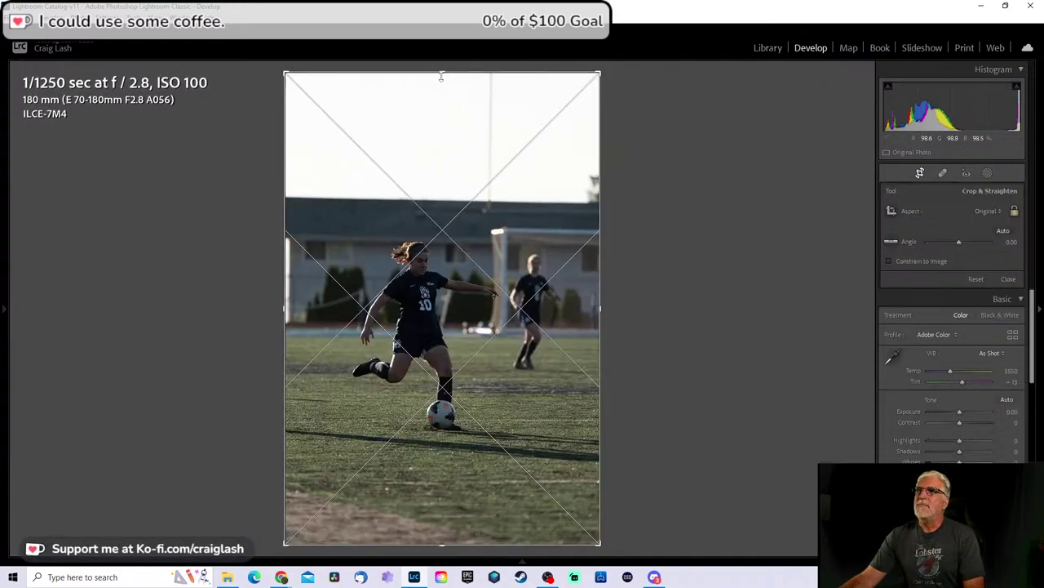
{"action": "left_click_drag", "start_coordinate": [441, 72], "coordinate": [453, 168]}
{"action": "left_click_drag", "start_coordinate": [490, 294], "coordinate": [471, 307]}
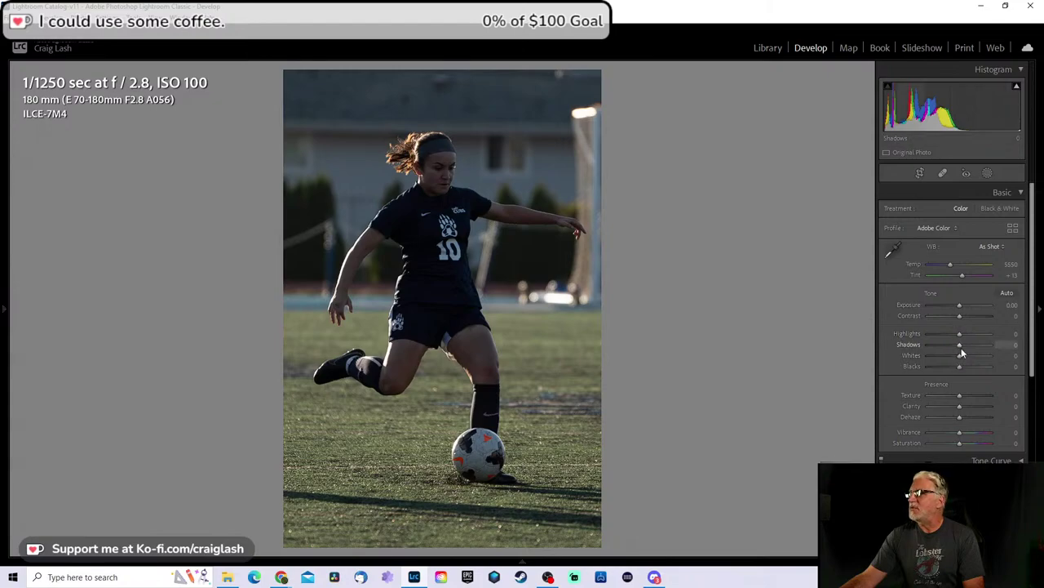
Step: Set Shadows +89, Highlights -23 and Texture +26, then zoom into the goalkeeper photo
{"action": "mouse_move", "coordinate": [959, 350]}
{"action": "left_mouse_down"}
{"action": "mouse_move", "coordinate": [993, 351]}
{"action": "mouse_move", "coordinate": [979, 343]}
{"action": "left_mouse_up"}
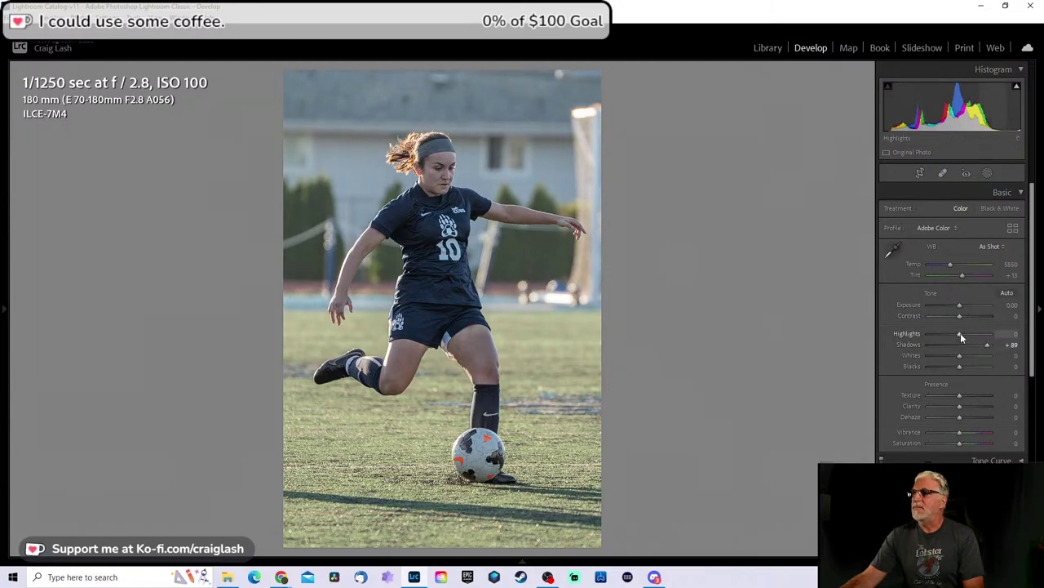
{"action": "left_click_drag", "start_coordinate": [961, 333], "coordinate": [953, 334]}
{"action": "left_click_drag", "start_coordinate": [969, 395], "coordinate": [975, 395]}
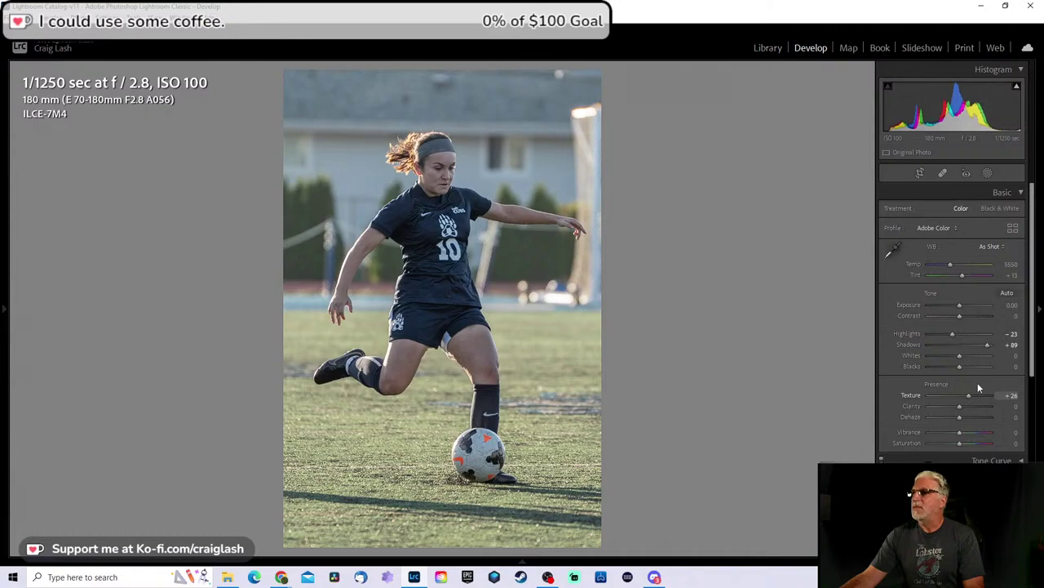
{"action": "key", "text": "Right"}
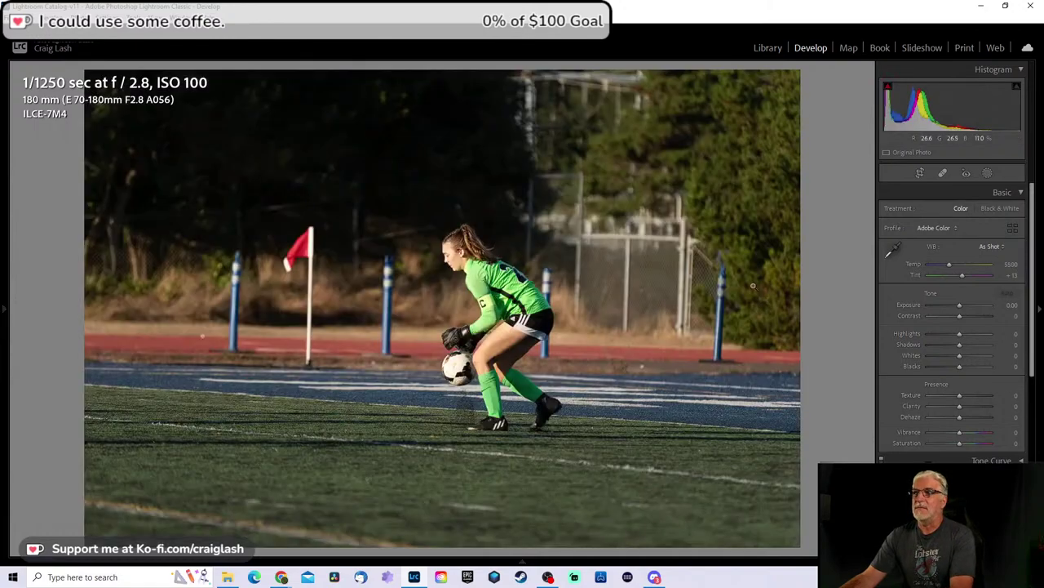
{"action": "left_click", "coordinate": [436, 320]}
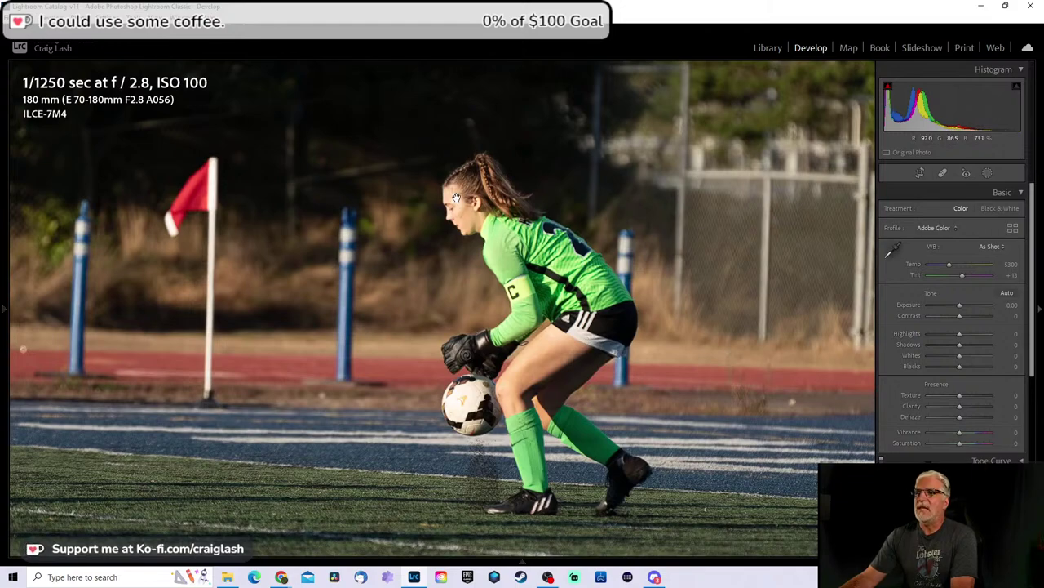
Step: Remove the goalkeeper photo from the catalog
{"action": "left_click", "coordinate": [515, 281]}
{"action": "key", "text": "Delete"}
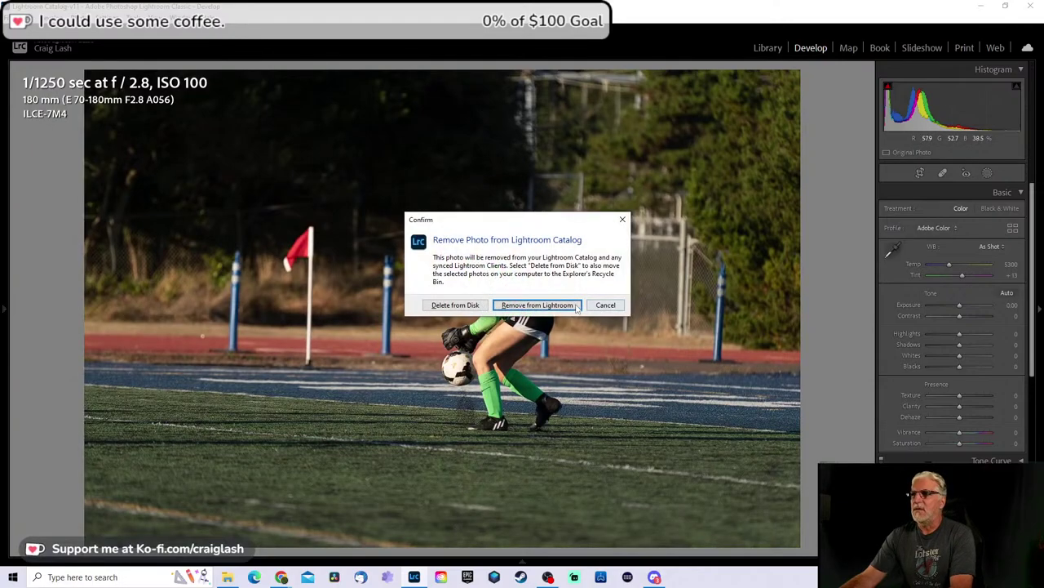
{"action": "left_click", "coordinate": [569, 305]}
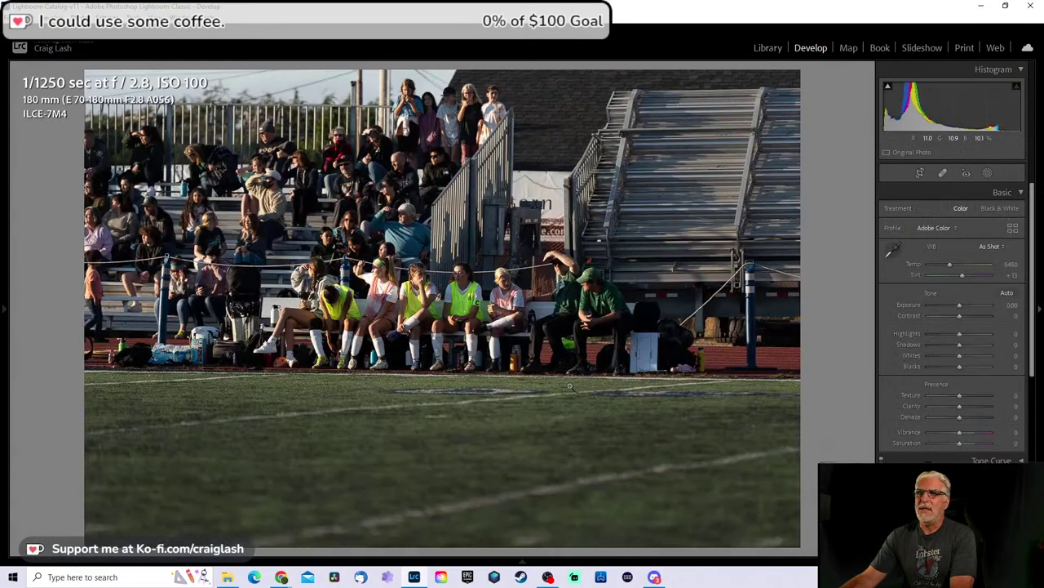
Step: Inspect the team bench photo zoomed in, then remove it from the catalog as well
{"action": "left_click", "coordinate": [519, 321]}
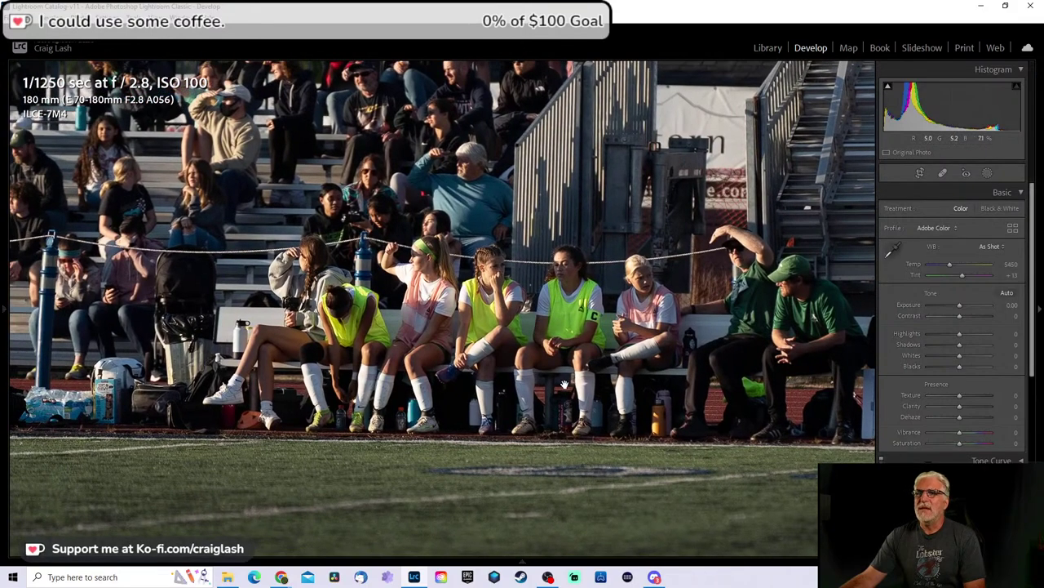
{"action": "left_click_drag", "start_coordinate": [519, 320], "coordinate": [553, 360]}
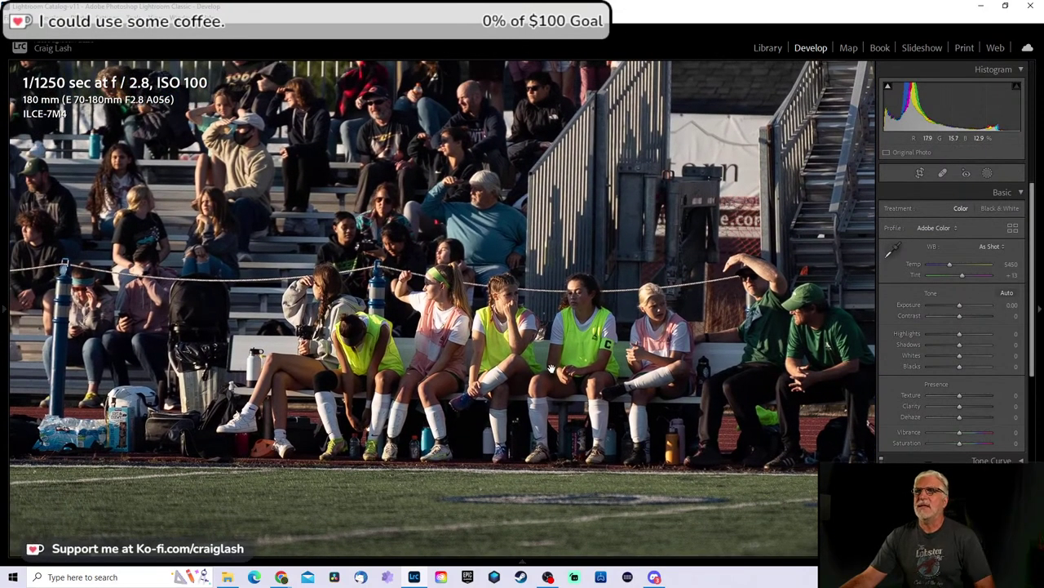
{"action": "left_click", "coordinate": [532, 326]}
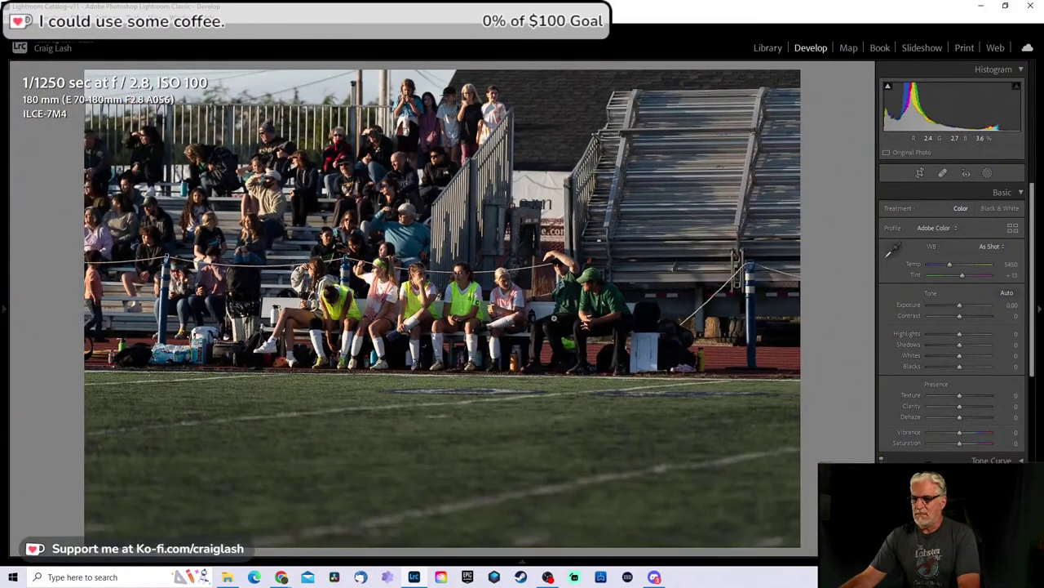
{"action": "key", "text": "Delete"}
{"action": "left_click", "coordinate": [563, 308]}
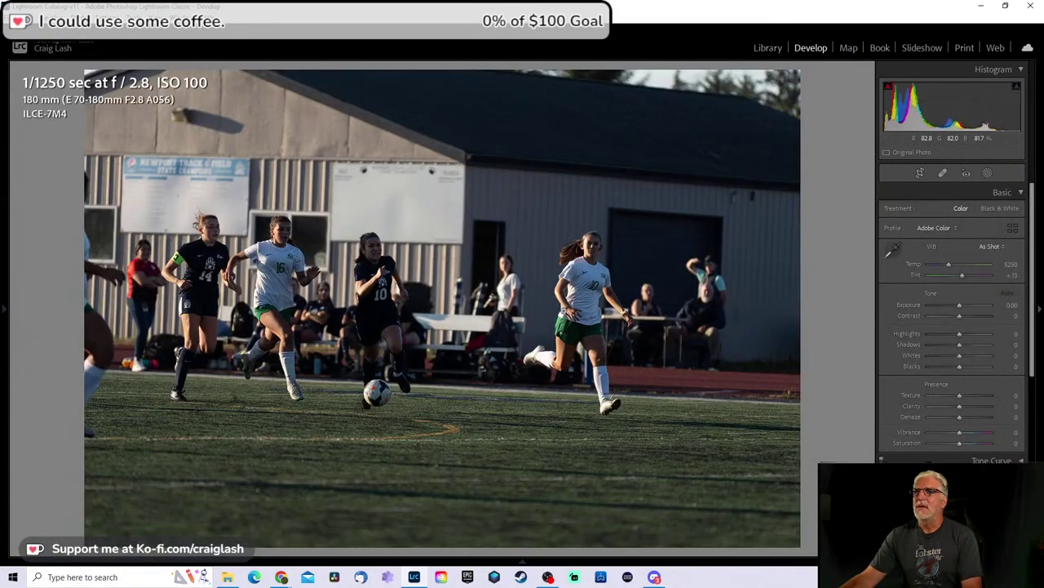
Step: Zoom in to check player 10's focus, then return to the full photo
{"action": "left_click", "coordinate": [412, 339]}
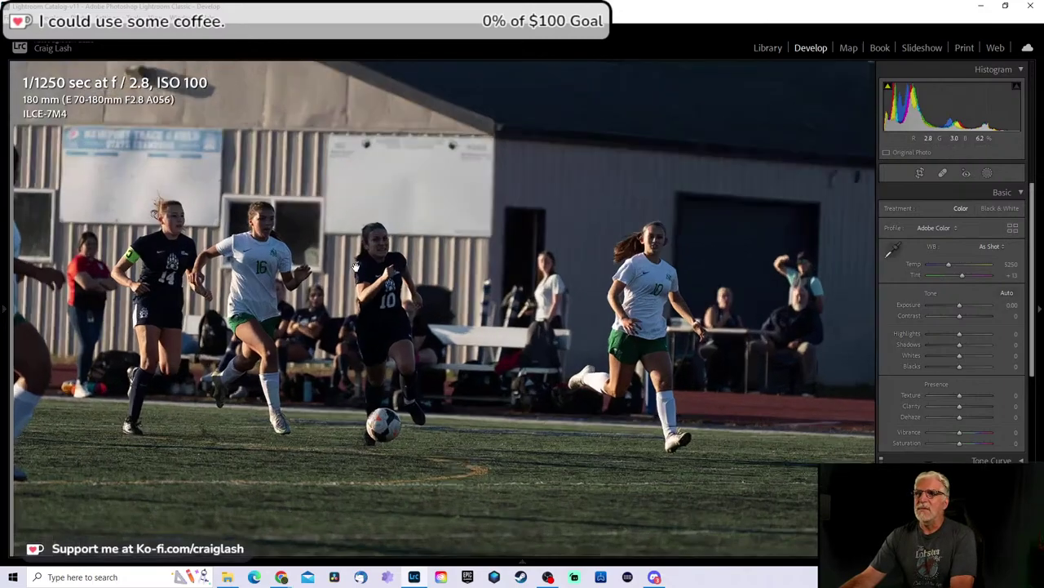
{"action": "left_click_drag", "start_coordinate": [457, 398], "coordinate": [466, 338]}
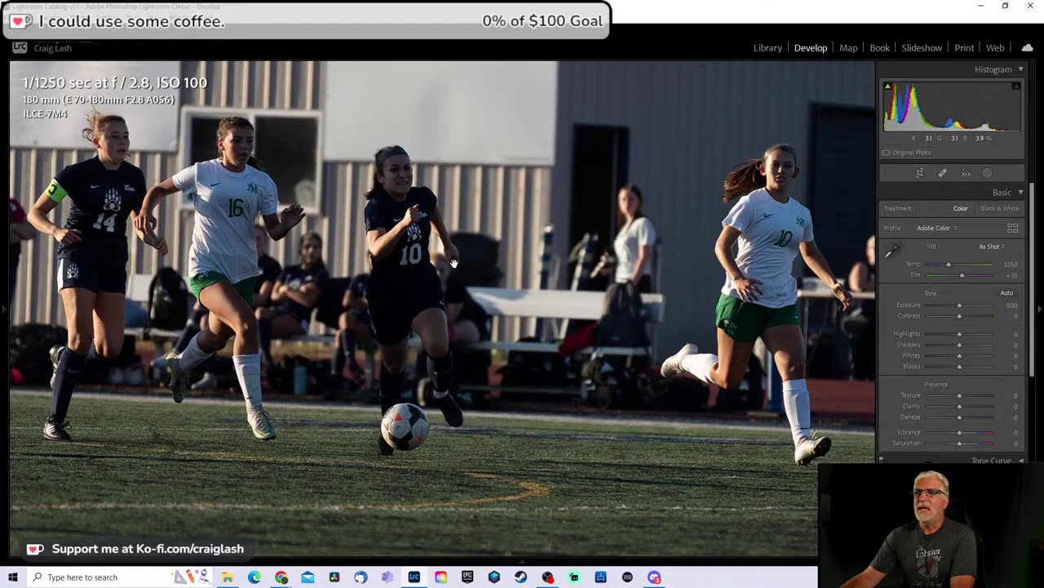
{"action": "left_click", "coordinate": [454, 263]}
Step: Crop tightly around players 14, 16 and 10 and the ball
{"action": "key", "text": "r"}
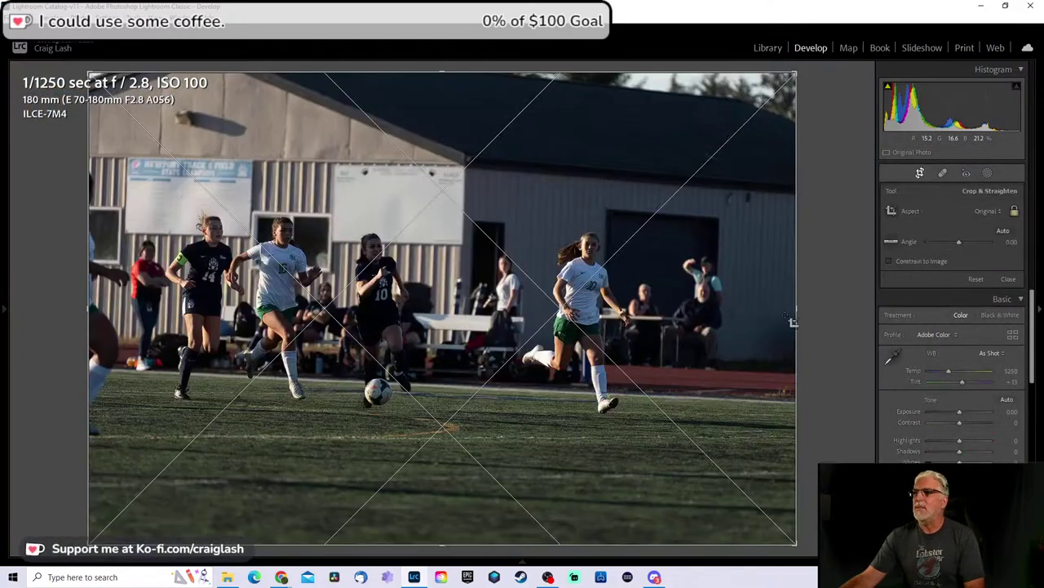
{"action": "left_click_drag", "start_coordinate": [779, 312], "coordinate": [516, 355]}
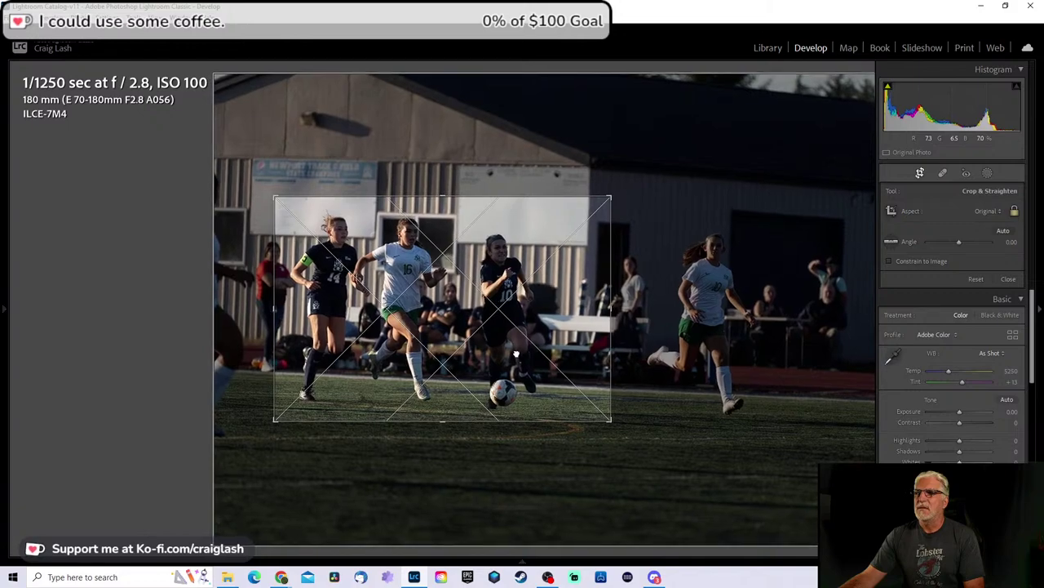
{"action": "left_click", "coordinate": [575, 346]}
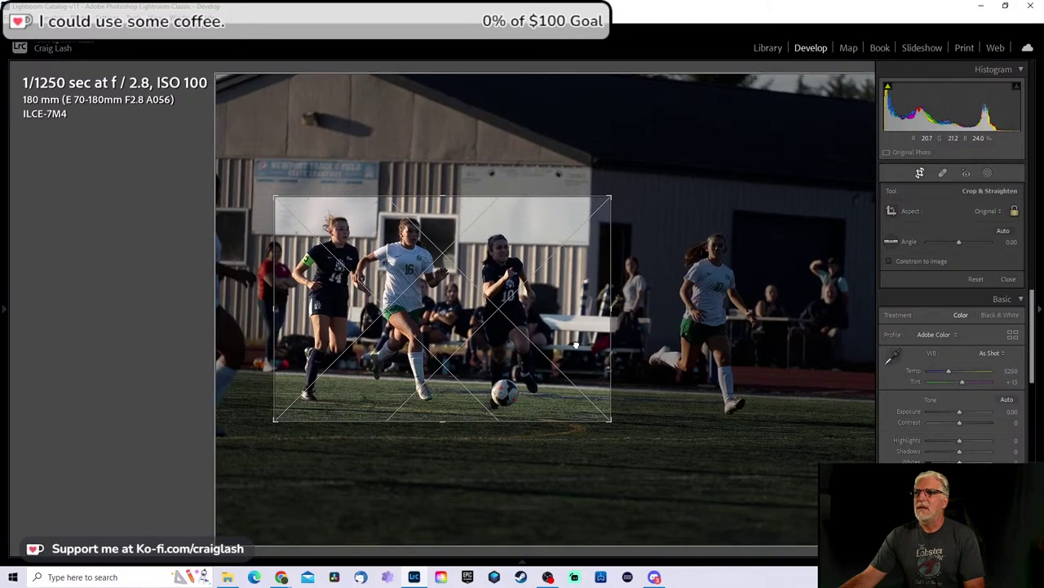
{"action": "left_click_drag", "start_coordinate": [539, 320], "coordinate": [541, 319]}
{"action": "double_click", "coordinate": [519, 315]}
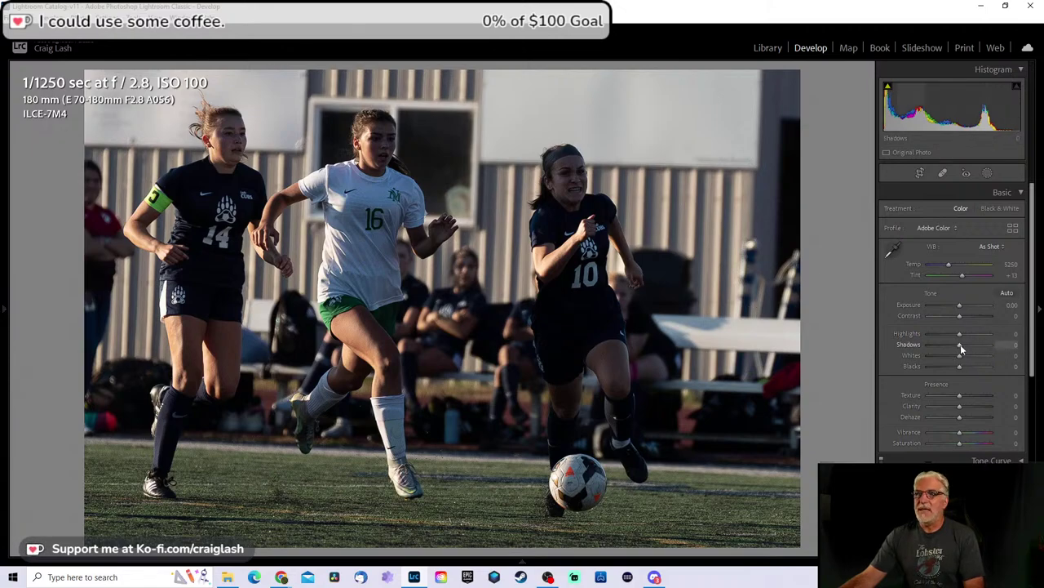
Step: Set Shadows +100, Highlights -54 and Exposure +1.14, trying Texture but resetting it to 0
{"action": "left_click_drag", "start_coordinate": [971, 348], "coordinate": [993, 341]}
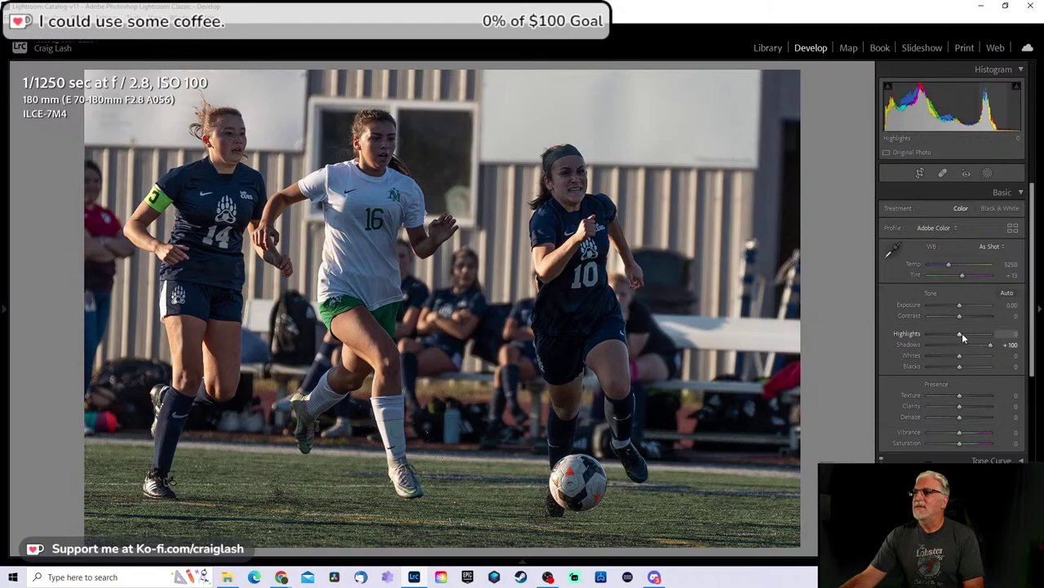
{"action": "left_click_drag", "start_coordinate": [962, 333], "coordinate": [951, 334]}
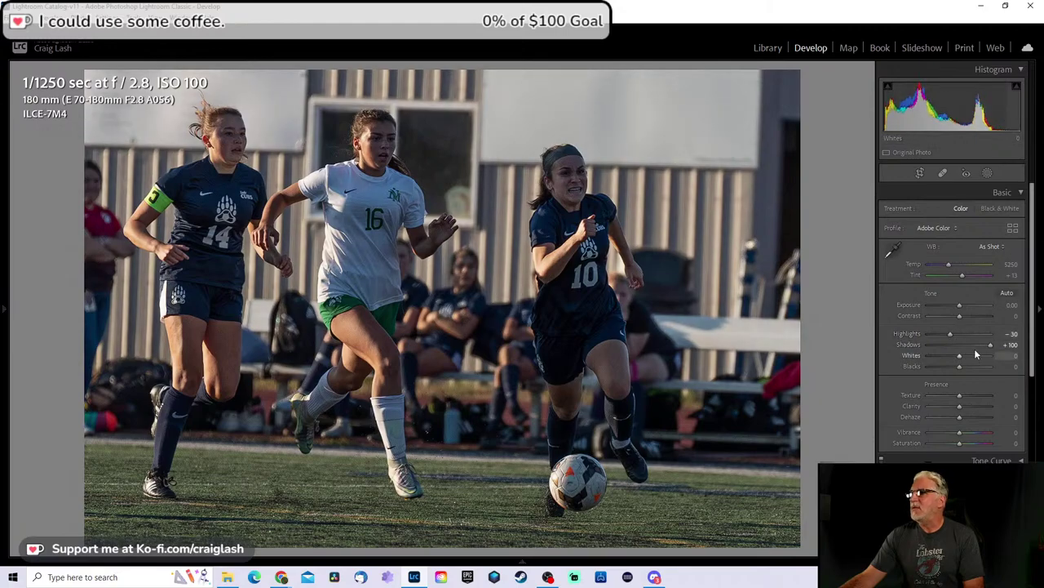
{"action": "left_click_drag", "start_coordinate": [961, 305], "coordinate": [944, 335]}
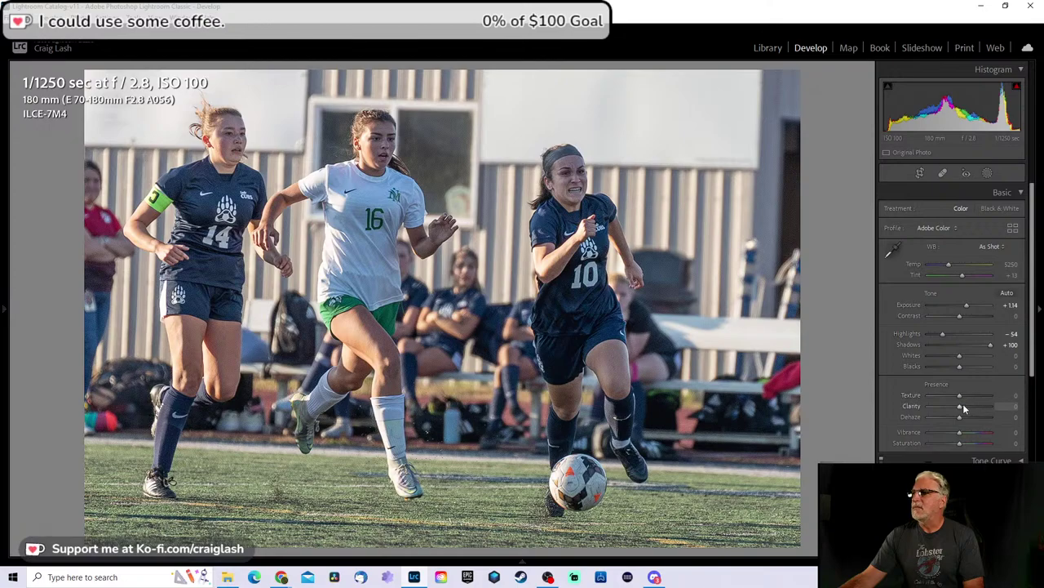
{"action": "mouse_move", "coordinate": [962, 396]}
{"action": "left_mouse_down"}
{"action": "mouse_move", "coordinate": [977, 395]}
{"action": "mouse_move", "coordinate": [960, 396]}
{"action": "left_mouse_up"}
{"action": "left_click", "coordinate": [1010, 395]}
{"action": "type", "text": "0"}
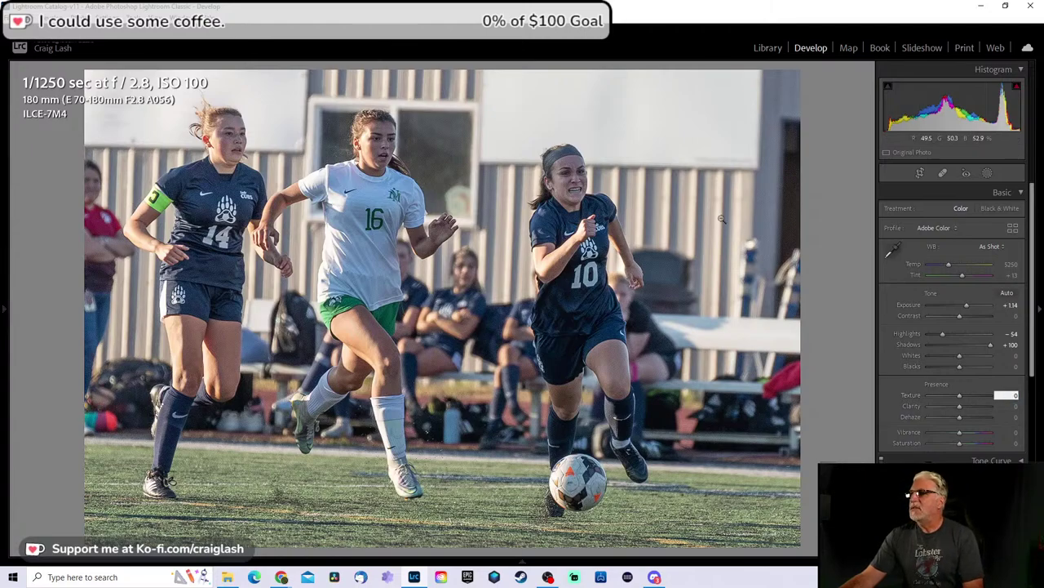
{"action": "key", "text": "Return"}
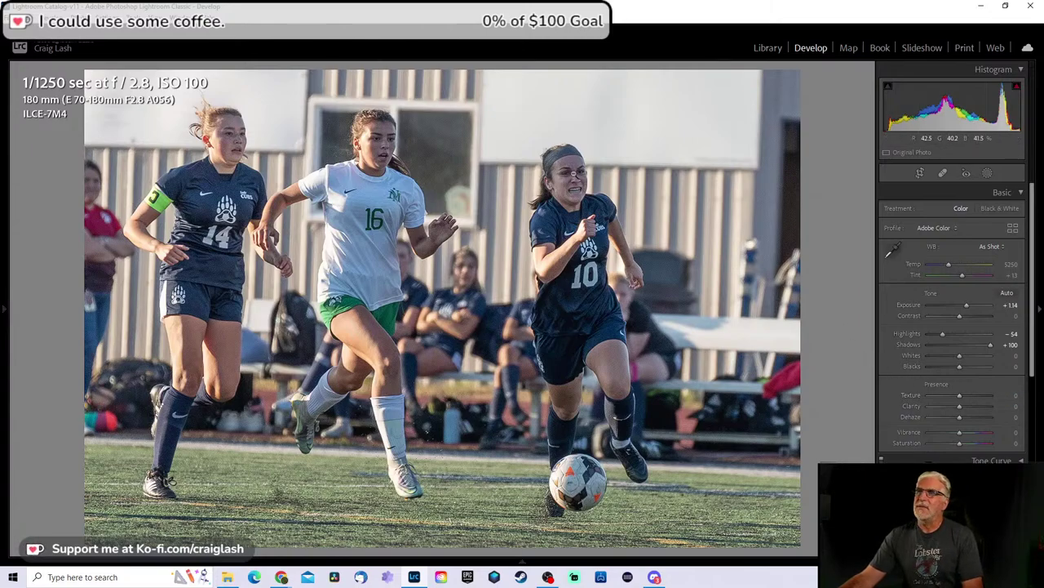
Step: Check the player's face zoomed in, leave Clarity at 0 and set Texture to +19
{"action": "left_click", "coordinate": [560, 159]}
{"action": "left_click", "coordinate": [558, 211]}
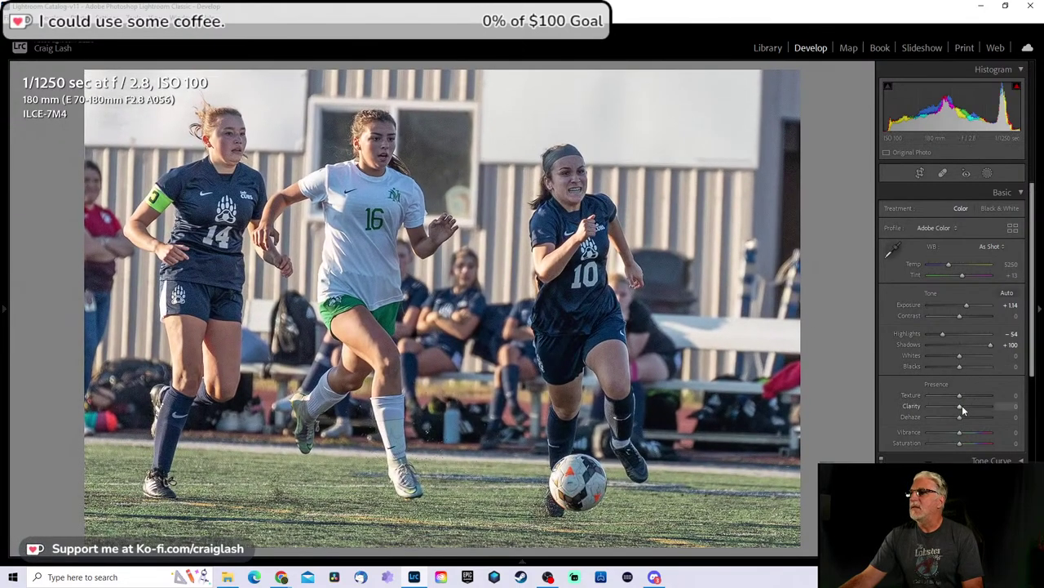
{"action": "mouse_move", "coordinate": [960, 406]}
{"action": "left_mouse_down"}
{"action": "mouse_move", "coordinate": [994, 400]}
{"action": "mouse_move", "coordinate": [959, 408]}
{"action": "left_mouse_up"}
{"action": "left_click", "coordinate": [1012, 405]}
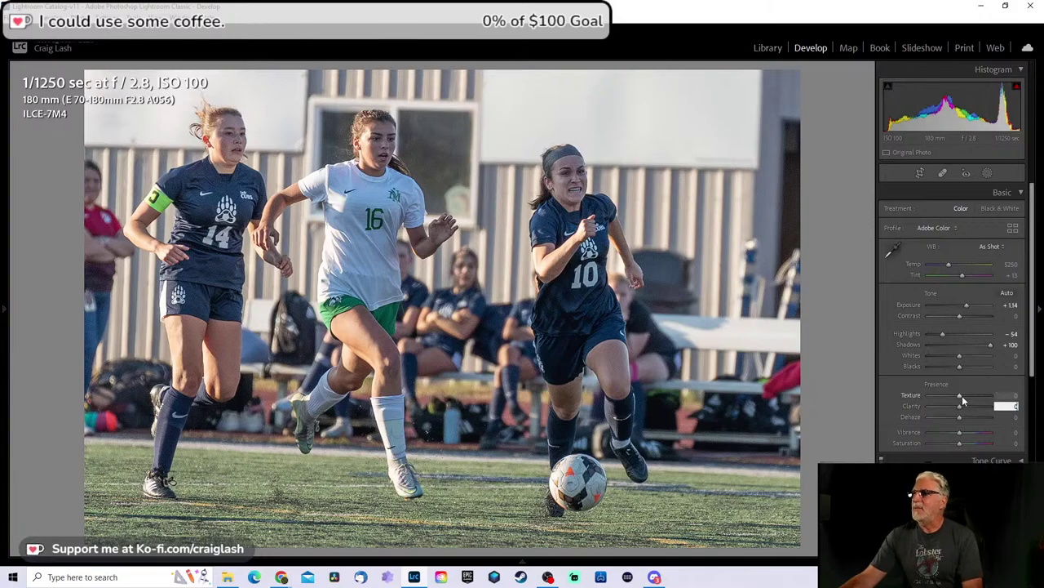
{"action": "mouse_move", "coordinate": [961, 396]}
{"action": "left_mouse_down"}
{"action": "mouse_move", "coordinate": [978, 400]}
{"action": "mouse_move", "coordinate": [971, 397]}
{"action": "left_mouse_up"}
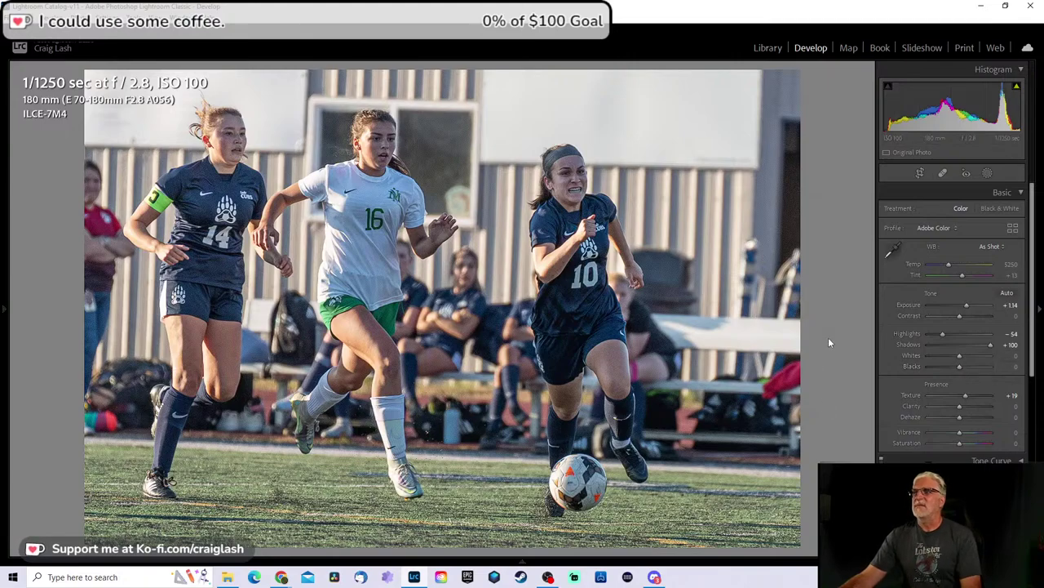
{"action": "key", "text": "r"}
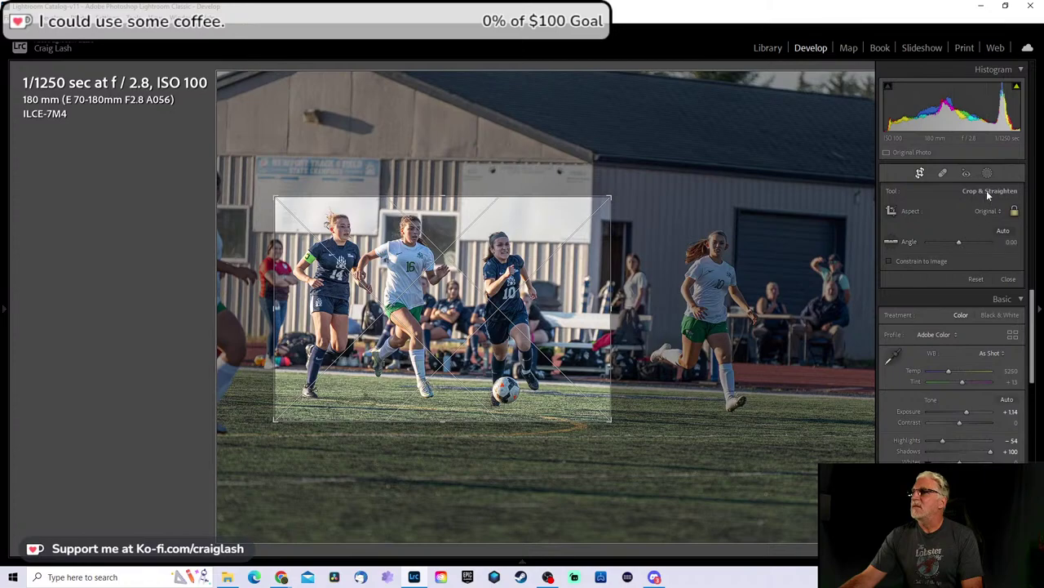
Step: Straighten the chasing-the-ball shot to about -1.25°
{"action": "left_click_drag", "start_coordinate": [749, 282], "coordinate": [759, 273]}
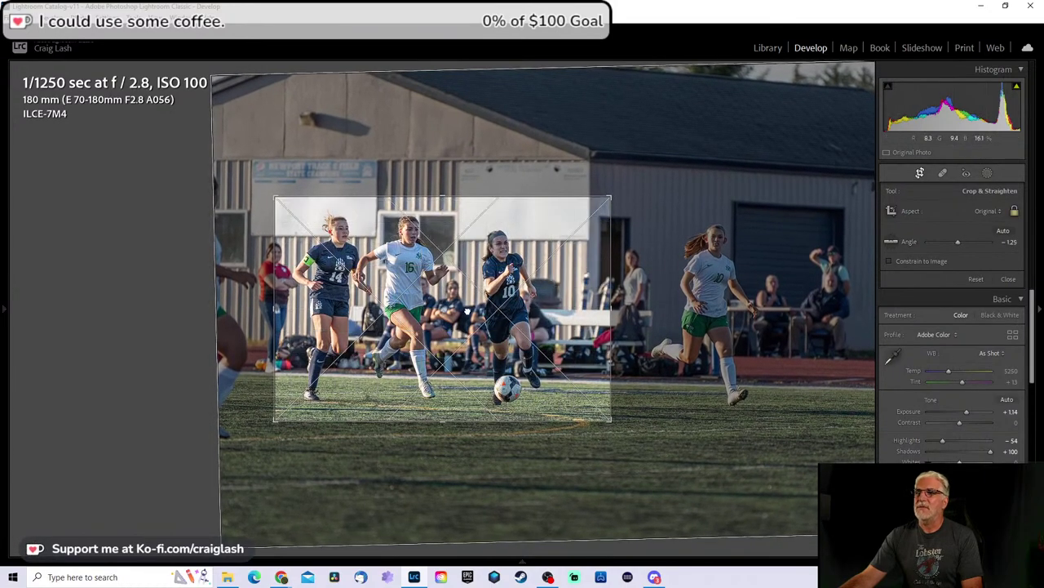
{"action": "double_click", "coordinate": [470, 310]}
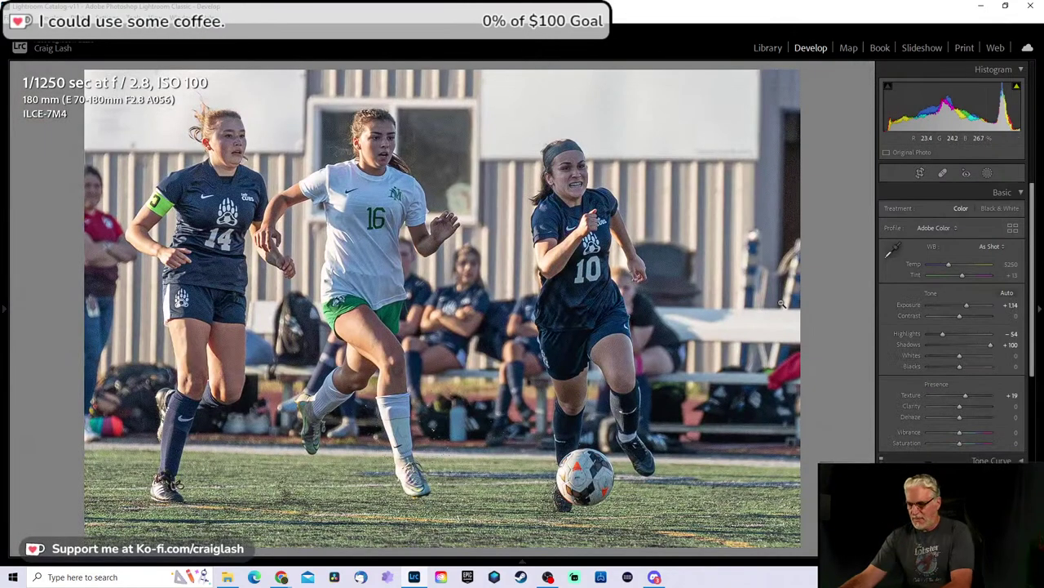
{"action": "key", "text": "Right"}
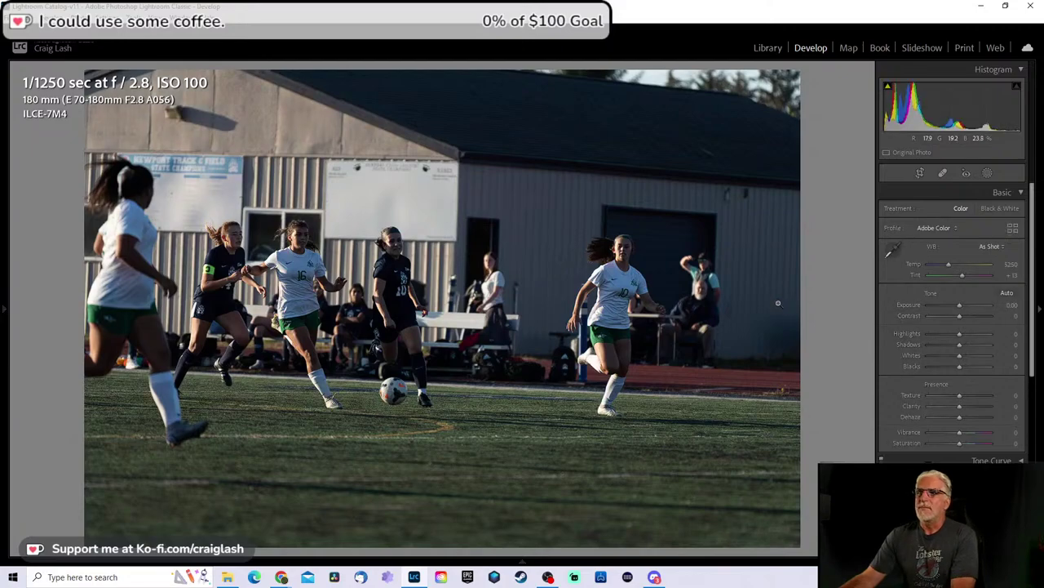
Step: Remove the following wide shot from the catalog
{"action": "key", "text": "Left"}
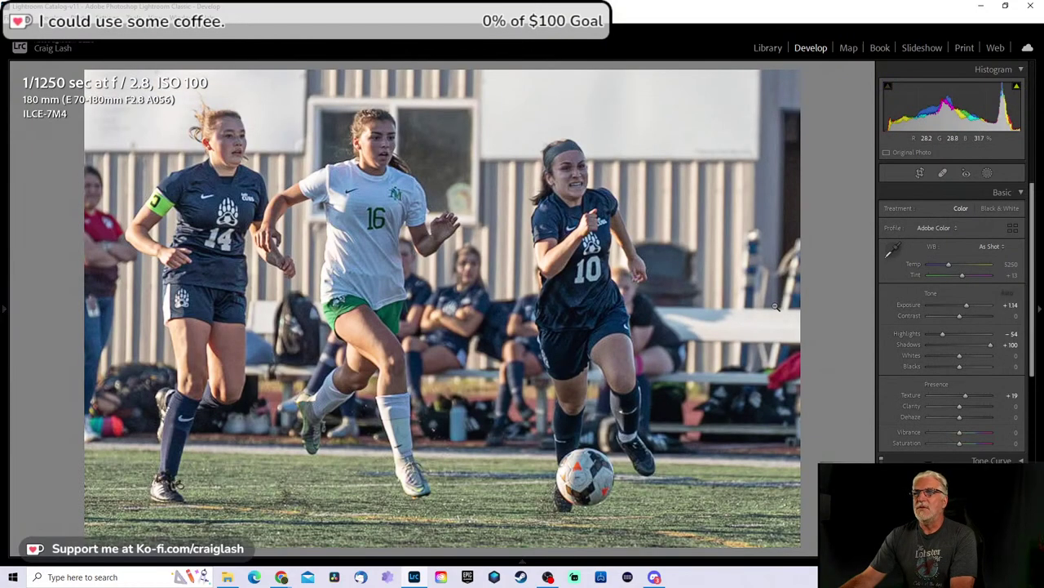
{"action": "key", "text": "Right"}
{"action": "key", "text": "Delete"}
{"action": "key", "text": "Return"}
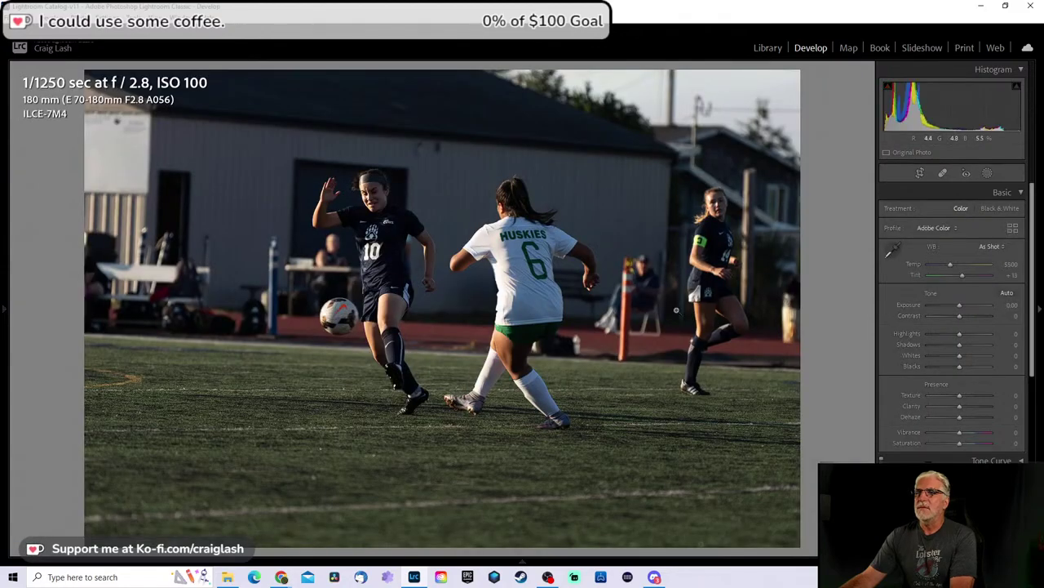
Step: Crop the Huskies photo tight on players 10 and 6, rotated to -3.12
{"action": "key", "text": "Left"}
{"action": "key", "text": "Right"}
{"action": "key", "text": "Right"}
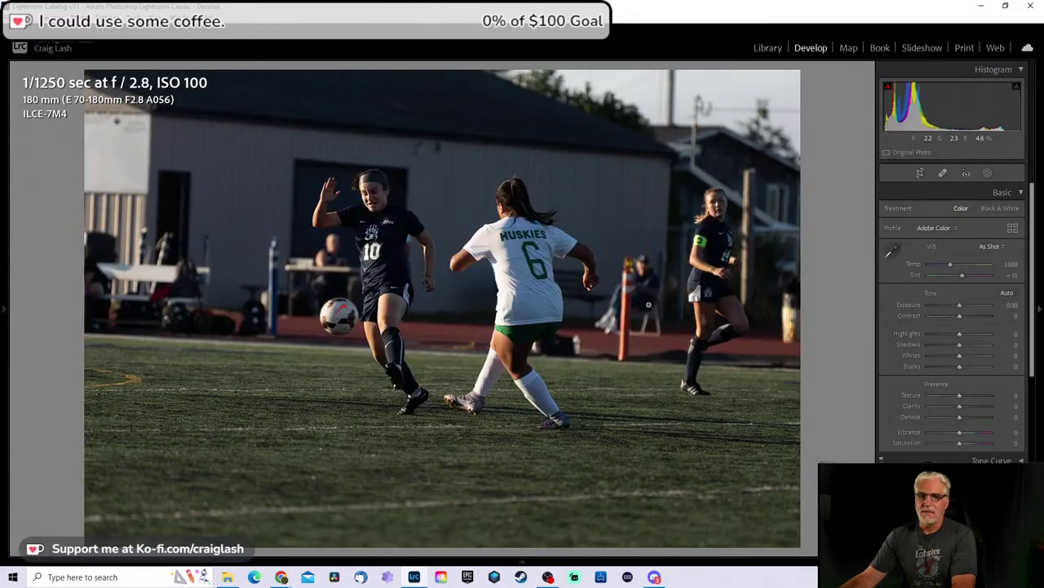
{"action": "key", "text": "r"}
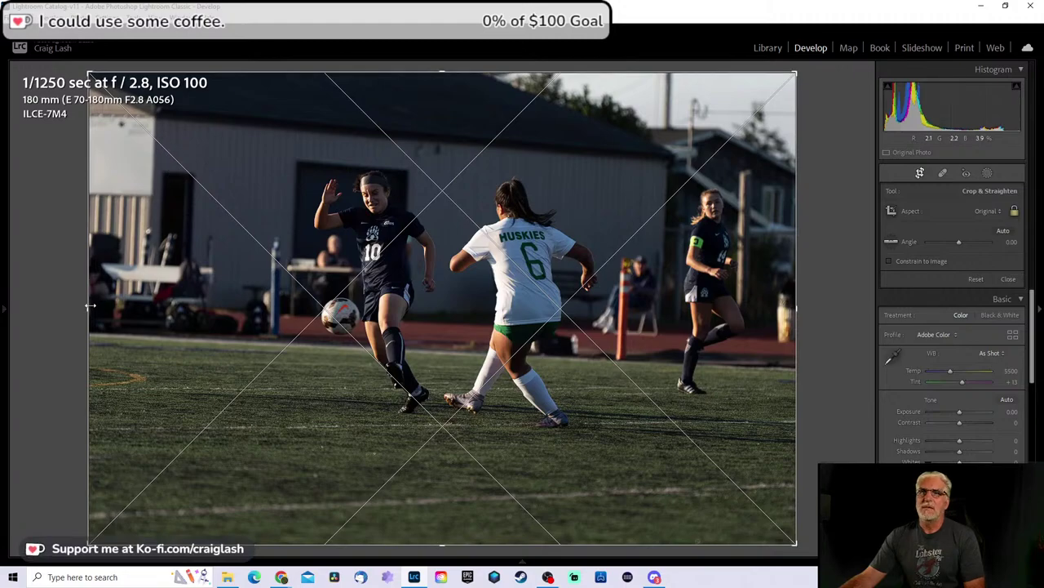
{"action": "left_click_drag", "start_coordinate": [152, 270], "coordinate": [579, 308]}
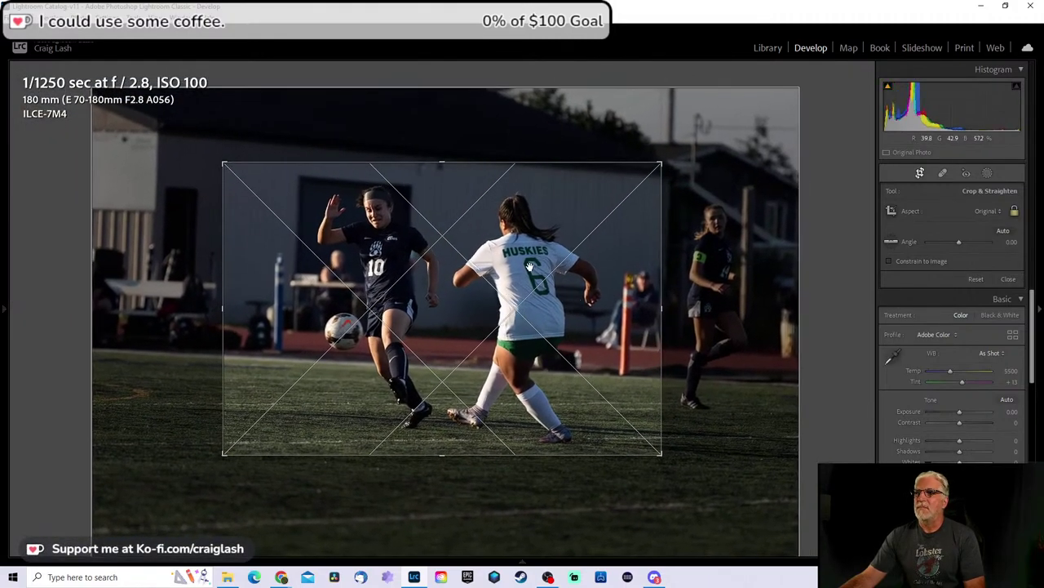
{"action": "key", "text": "Return"}
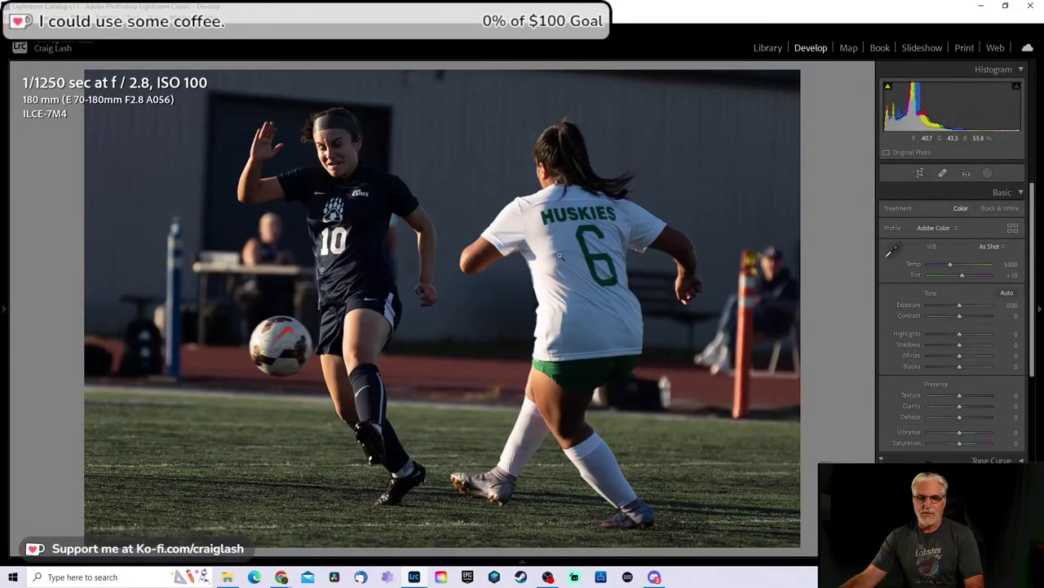
{"action": "key", "text": "r"}
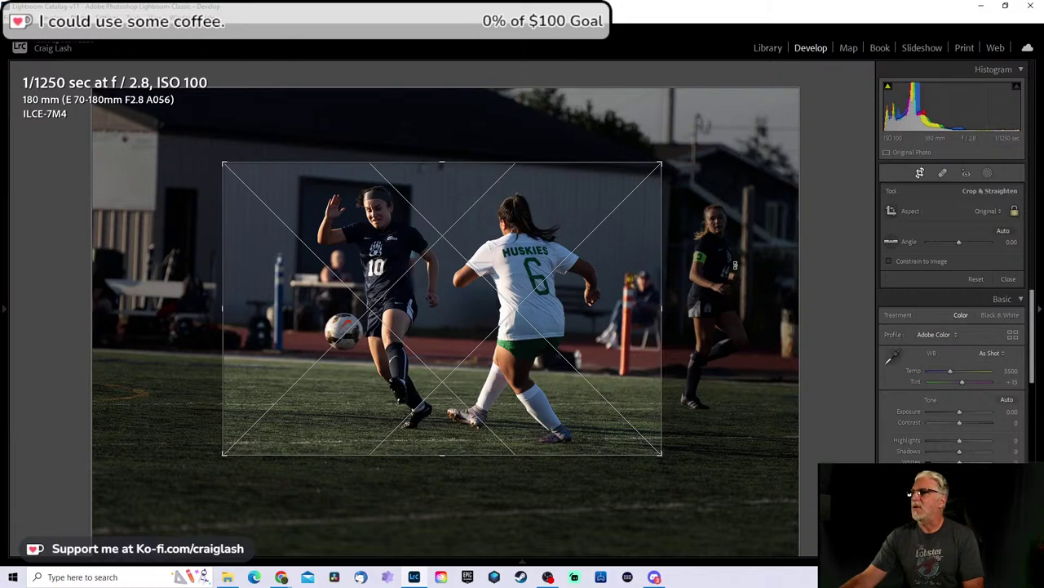
{"action": "left_click_drag", "start_coordinate": [748, 299], "coordinate": [760, 285]}
{"action": "double_click", "coordinate": [563, 296]}
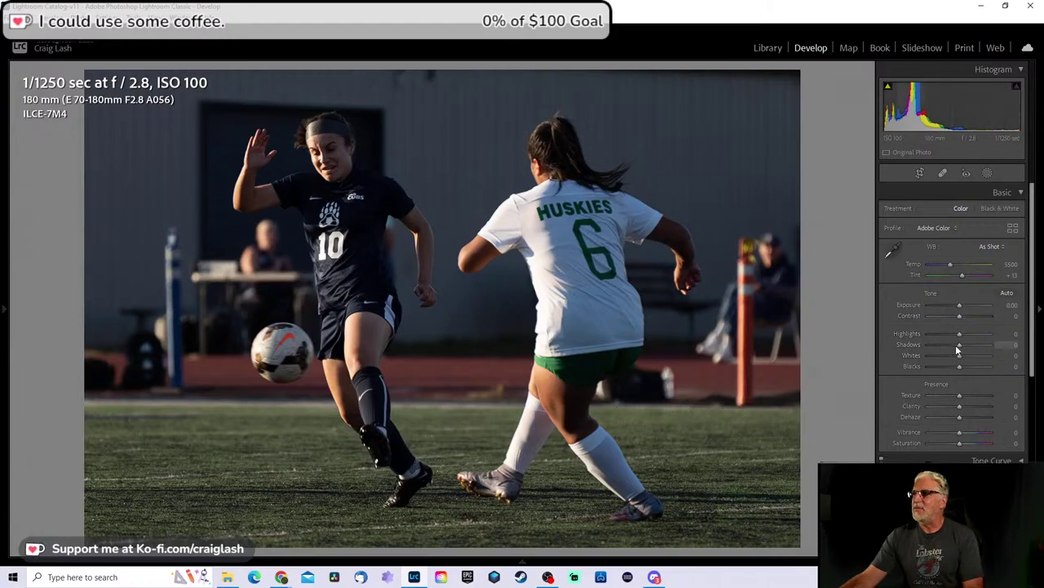
Step: Set Shadows +100, Exposure +0.70 and Highlights -19, then move to the next photo
{"action": "left_click_drag", "start_coordinate": [970, 346], "coordinate": [999, 343]}
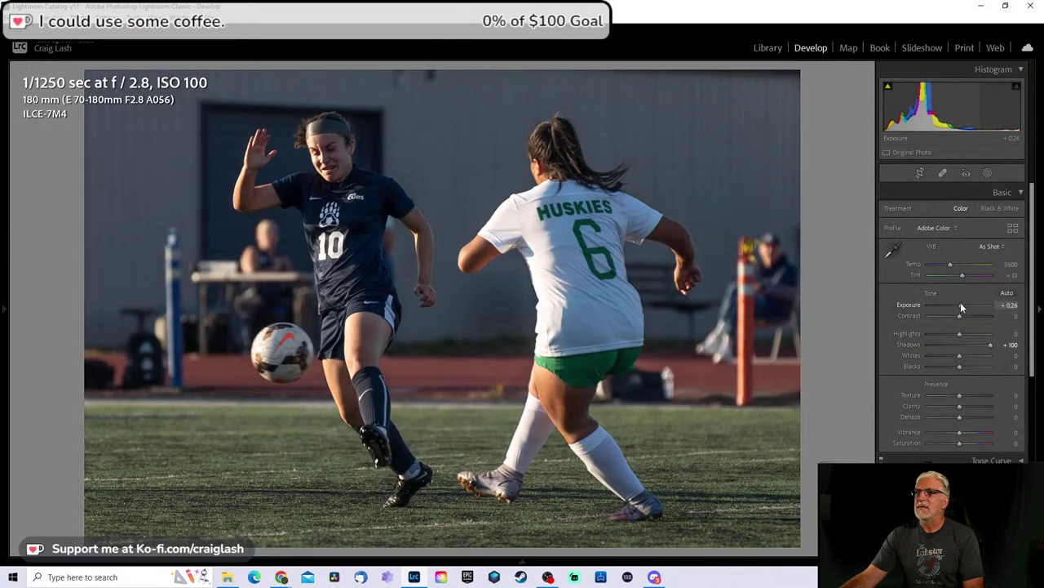
{"action": "left_click_drag", "start_coordinate": [960, 304], "coordinate": [948, 333]}
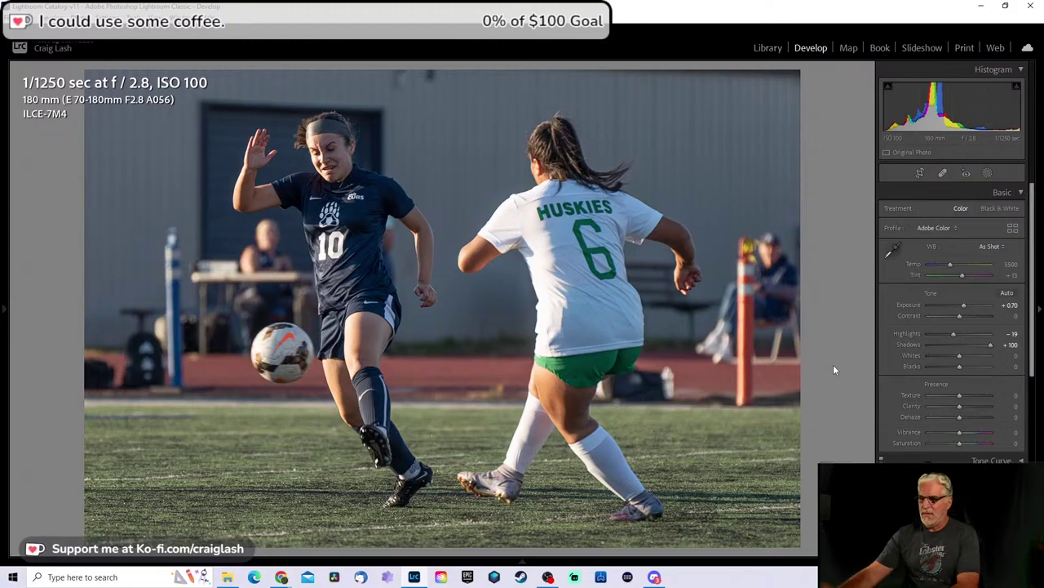
{"action": "key", "text": "Right"}
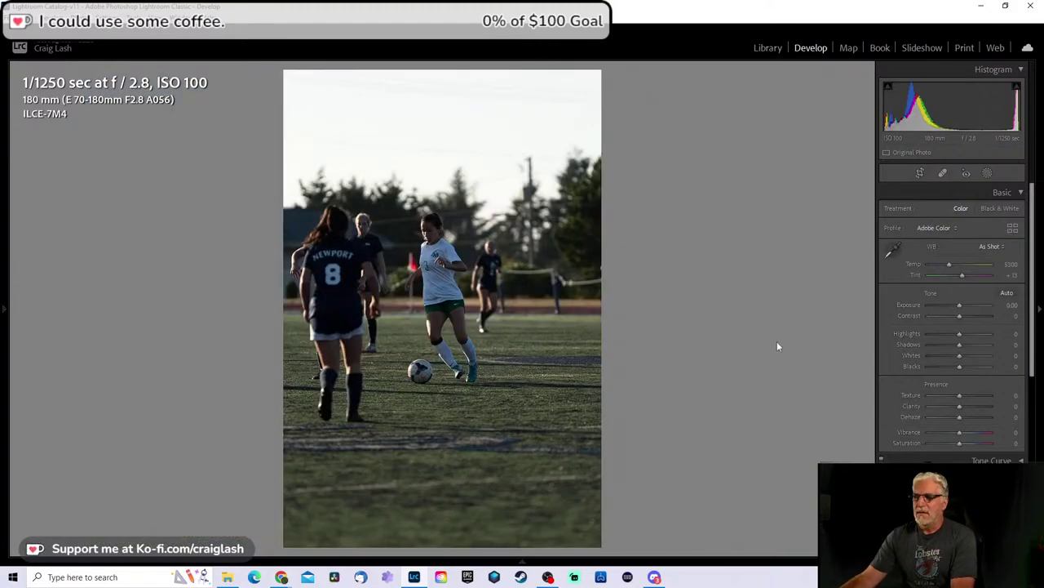
Step: Remove the Newport number 8 shot from the catalog and step through the following photos
{"action": "key", "text": "Delete"}
{"action": "left_click", "coordinate": [537, 305]}
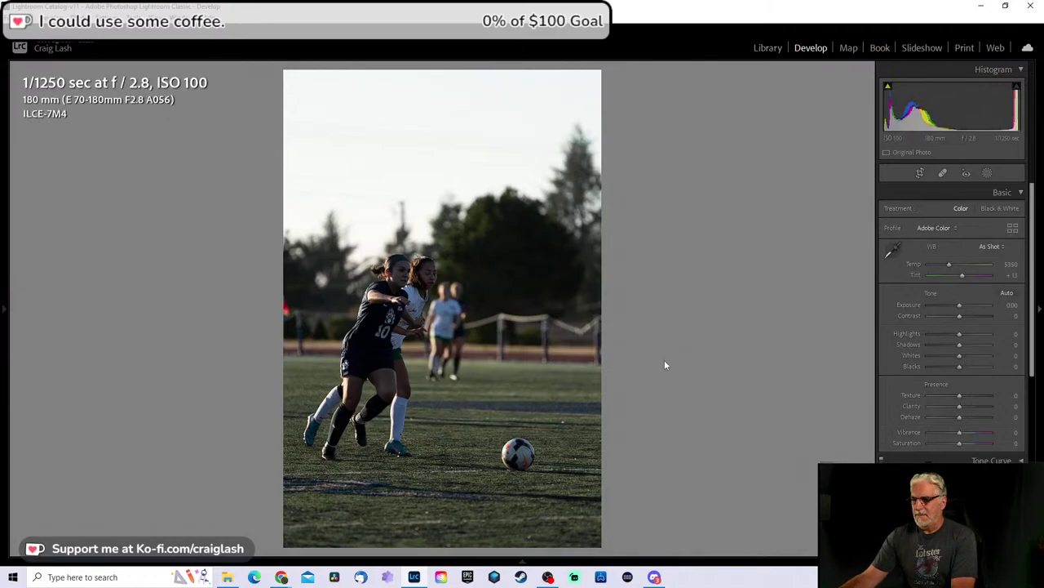
{"action": "key", "text": "Right"}
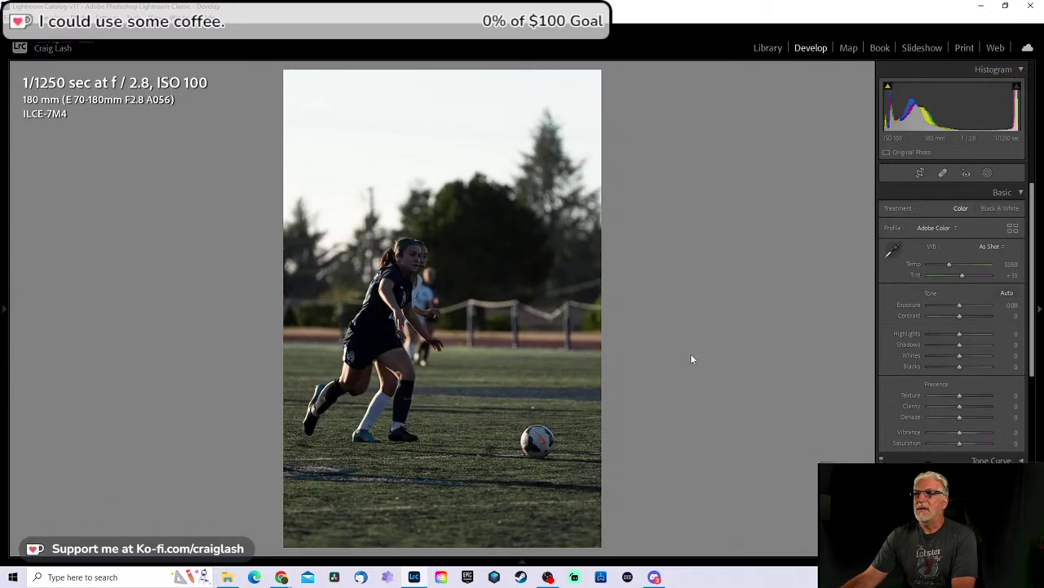
{"action": "key", "text": "Right"}
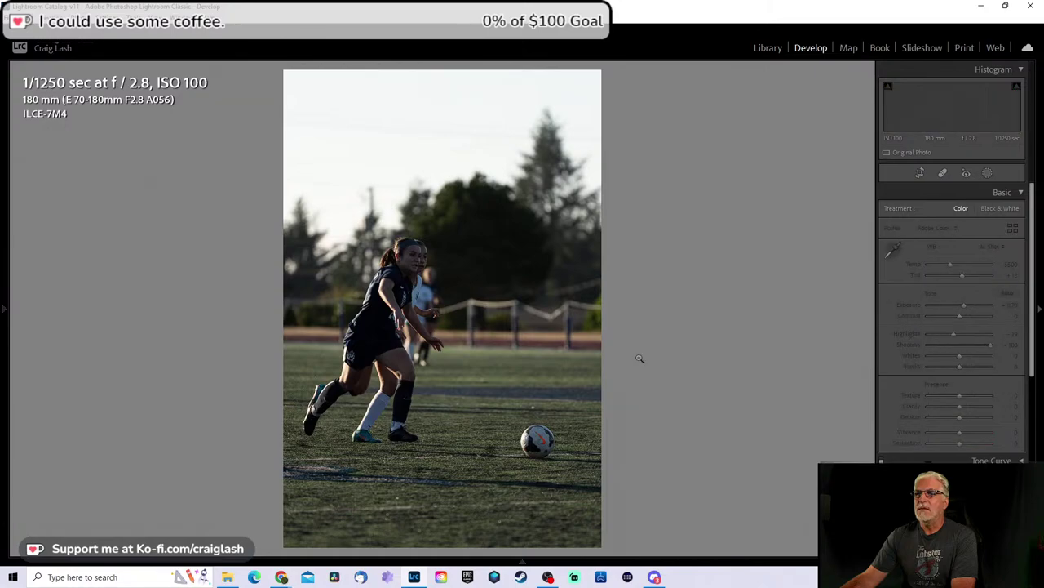
{"action": "key", "text": "Right"}
{"action": "key", "text": "Right"}
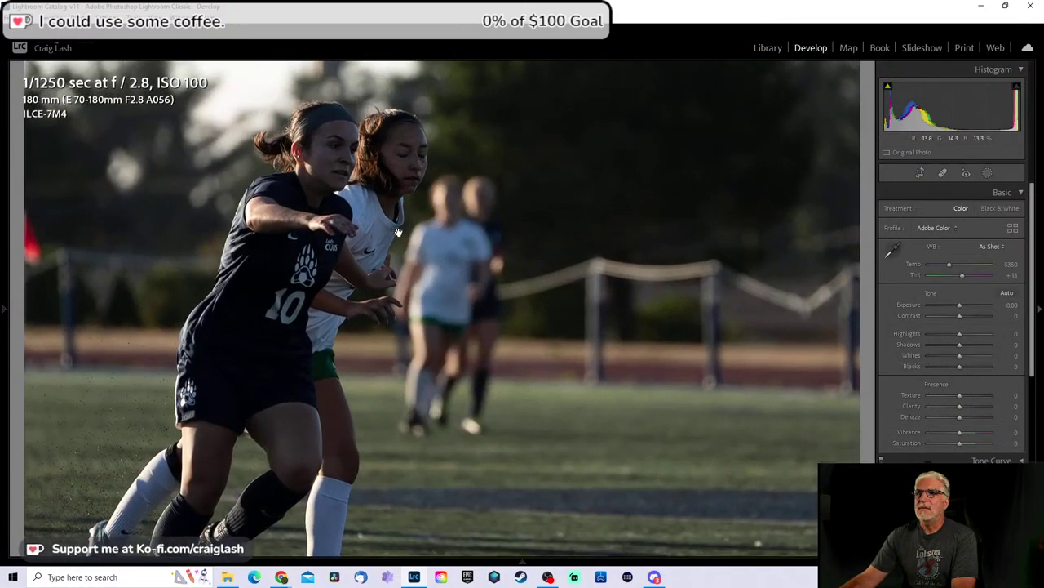
{"action": "key", "text": "Right"}
{"action": "key", "text": "Right"}
{"action": "key", "text": "Right"}
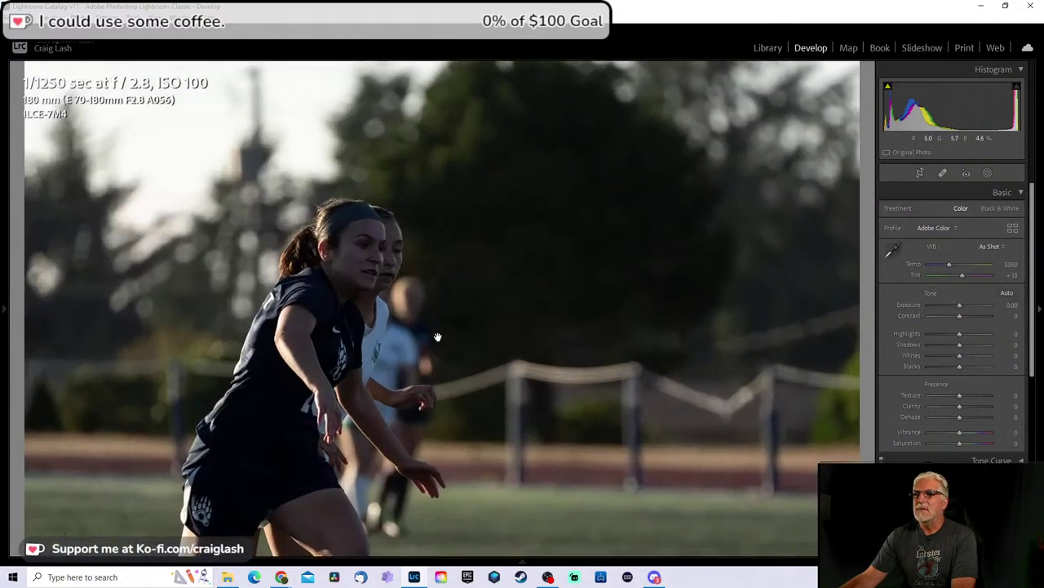
{"action": "left_click", "coordinate": [501, 262]}
Step: Remove two more weak shots from the catalog and zoom in on the heading-the-ball photo
{"action": "key", "text": "Right"}
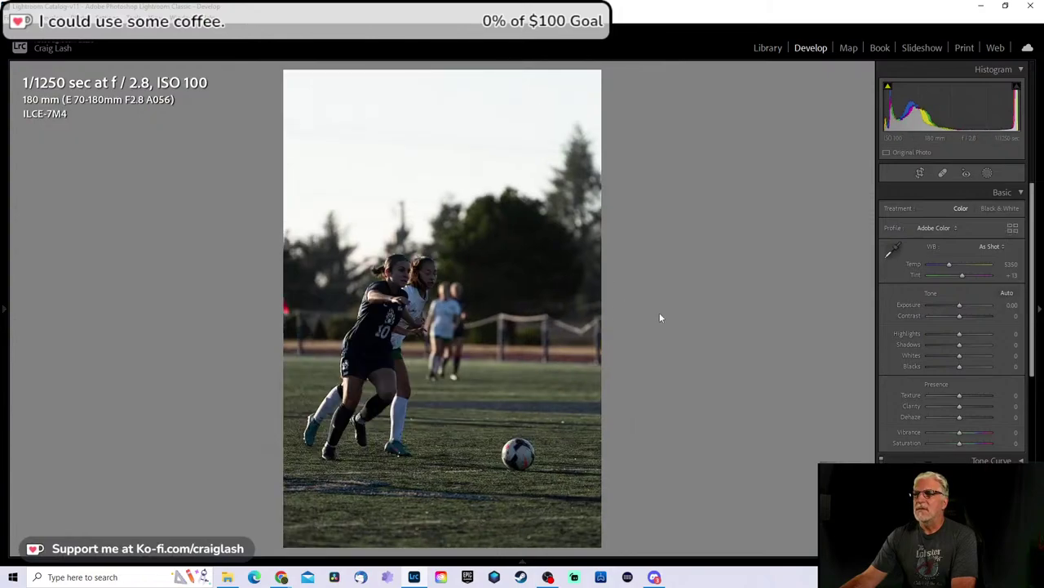
{"action": "key", "text": "Right"}
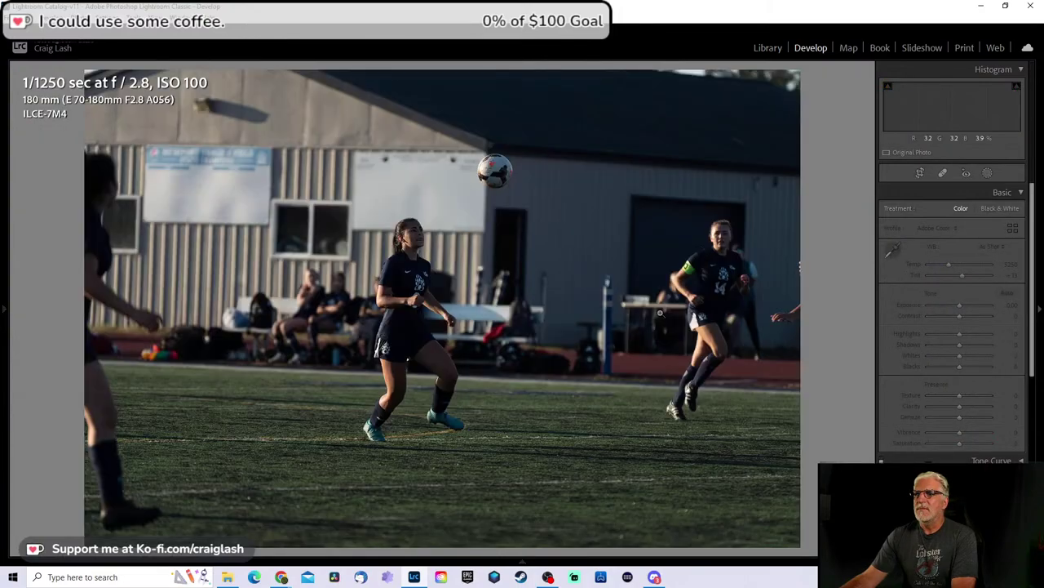
{"action": "key", "text": "Right"}
{"action": "key", "text": "Right"}
{"action": "key", "text": "Right"}
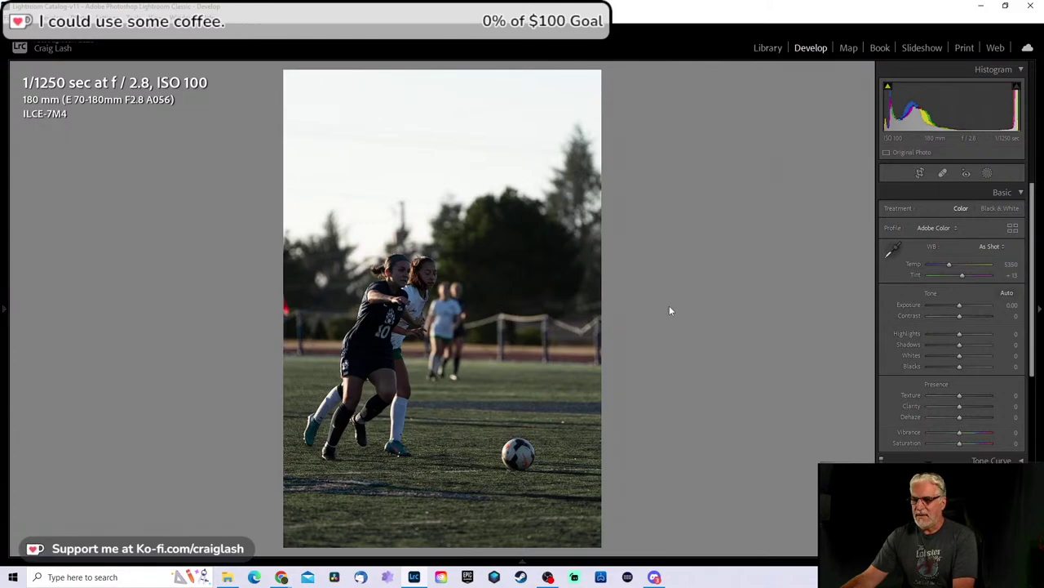
{"action": "key", "text": "Delete"}
{"action": "left_click", "coordinate": [547, 304]}
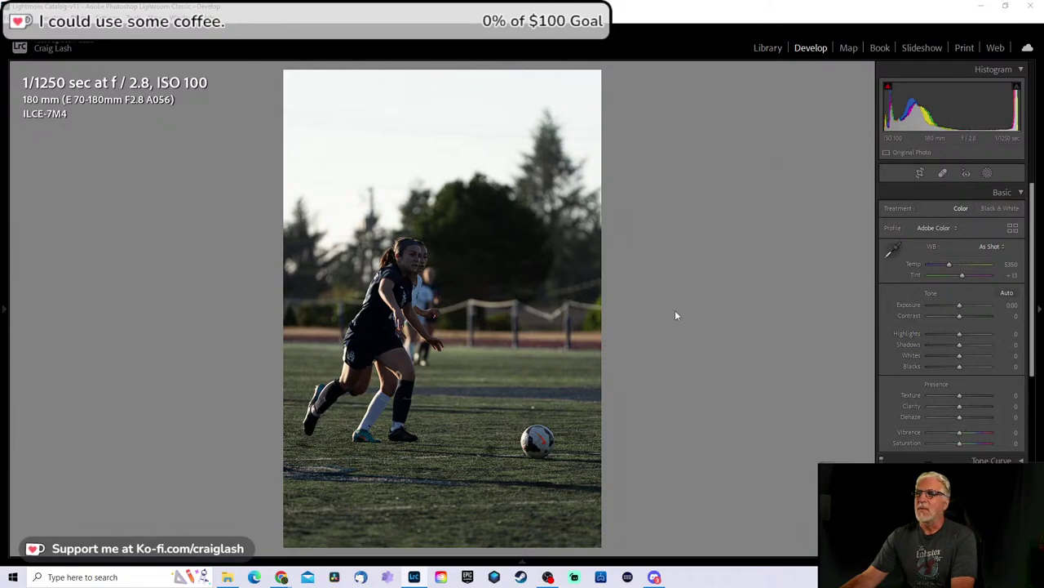
{"action": "key", "text": "Delete"}
{"action": "left_click", "coordinate": [565, 302]}
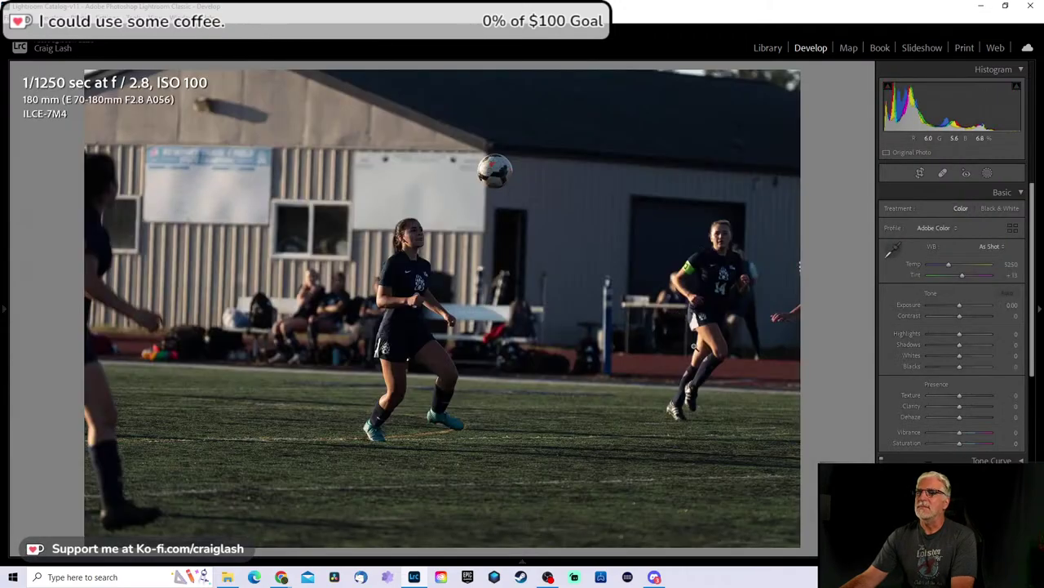
{"action": "left_click", "coordinate": [419, 279]}
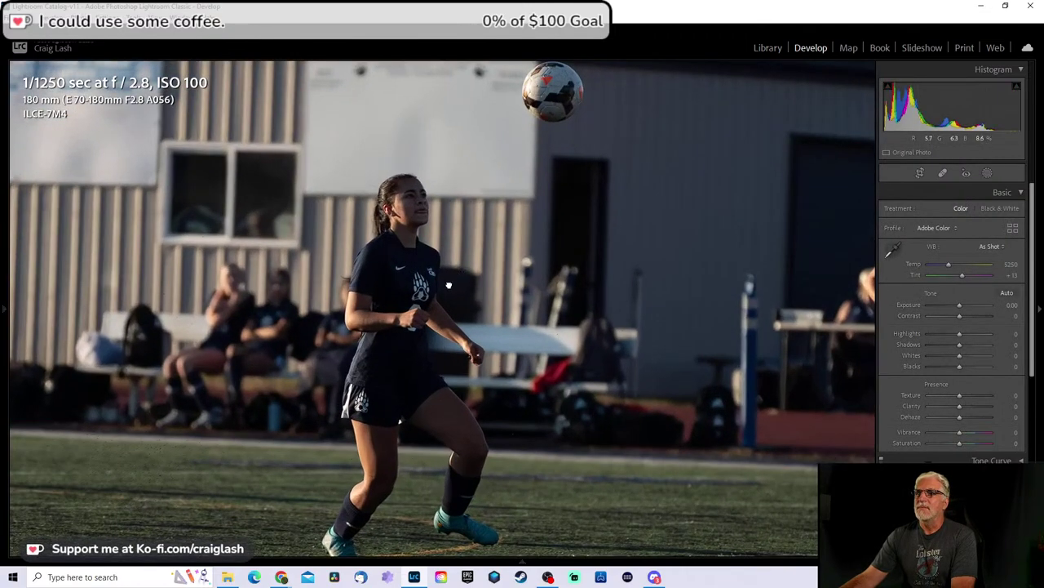
Step: Start a tighter crop around the central player and unlock the aspect ratio
{"action": "left_click", "coordinate": [448, 285]}
{"action": "key", "text": "r"}
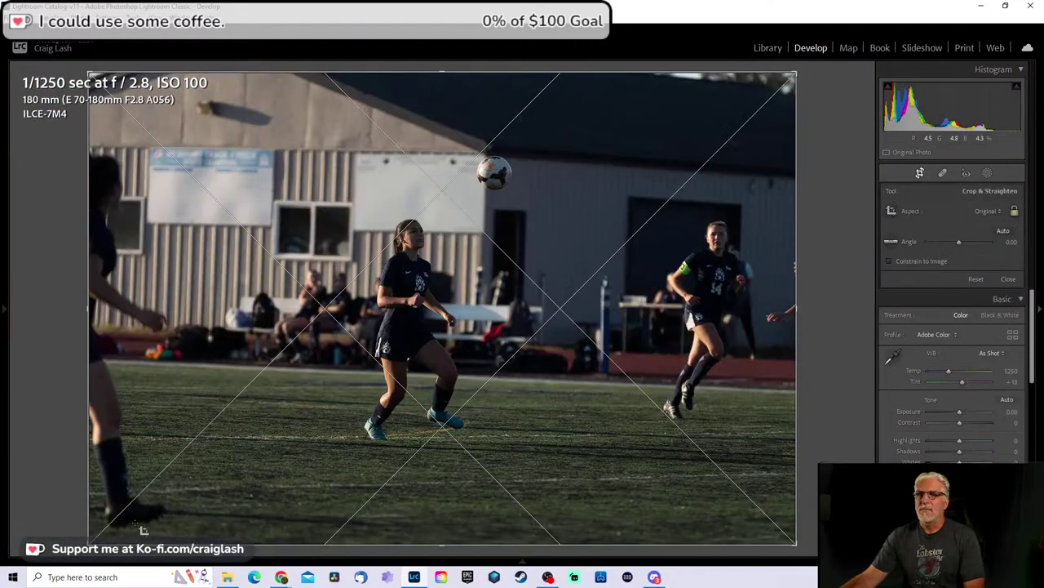
{"action": "left_click_drag", "start_coordinate": [88, 543], "coordinate": [220, 456]}
{"action": "left_click_drag", "start_coordinate": [552, 322], "coordinate": [580, 304]}
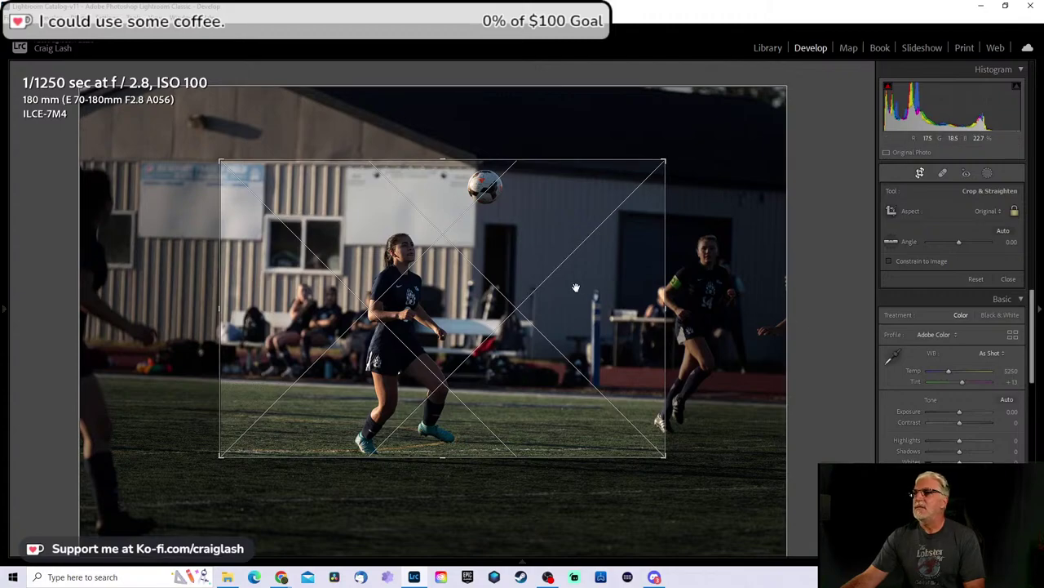
{"action": "left_click", "coordinate": [1012, 211]}
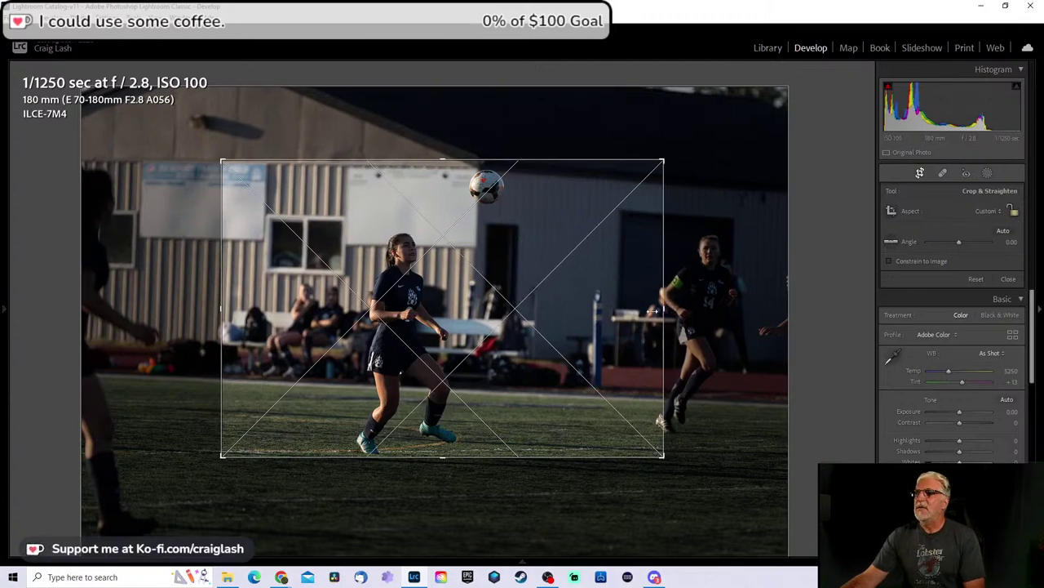
Step: Narrow the crop to a vertical frame around the player and ball, straightened to -1.20
{"action": "left_click_drag", "start_coordinate": [666, 308], "coordinate": [604, 310]}
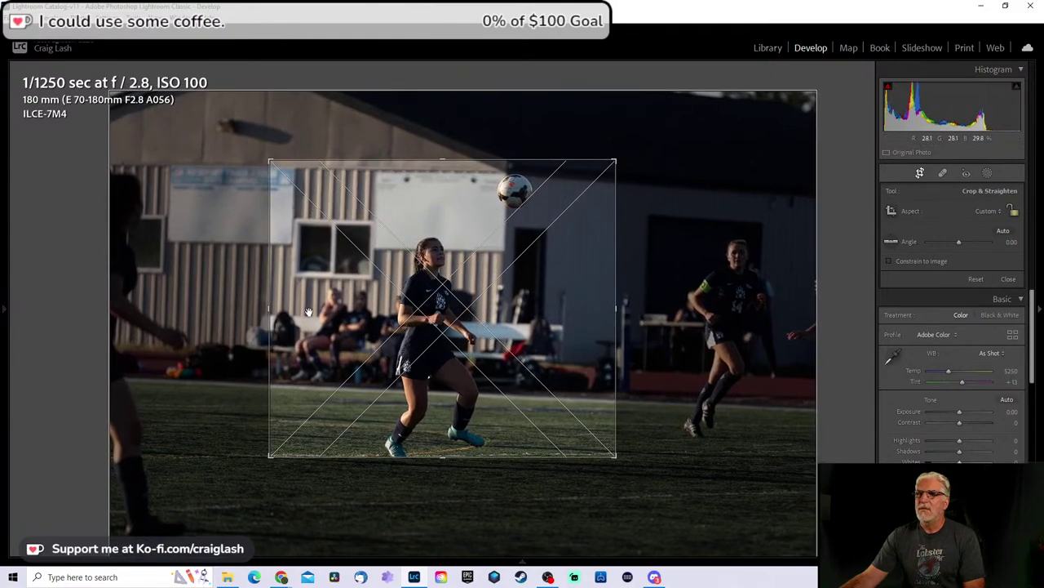
{"action": "left_click_drag", "start_coordinate": [269, 310], "coordinate": [340, 310]}
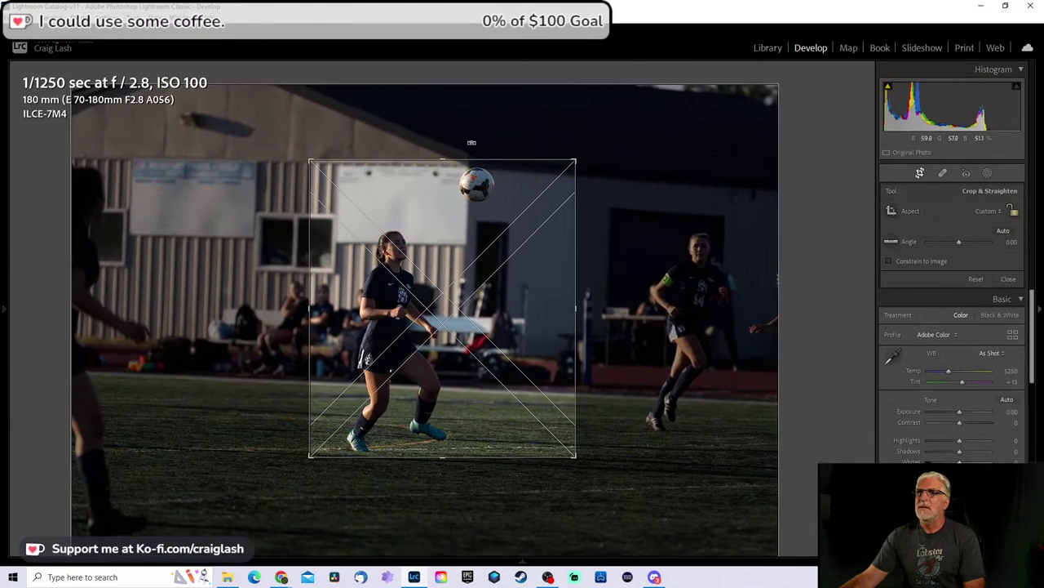
{"action": "left_click_drag", "start_coordinate": [447, 313], "coordinate": [482, 249]}
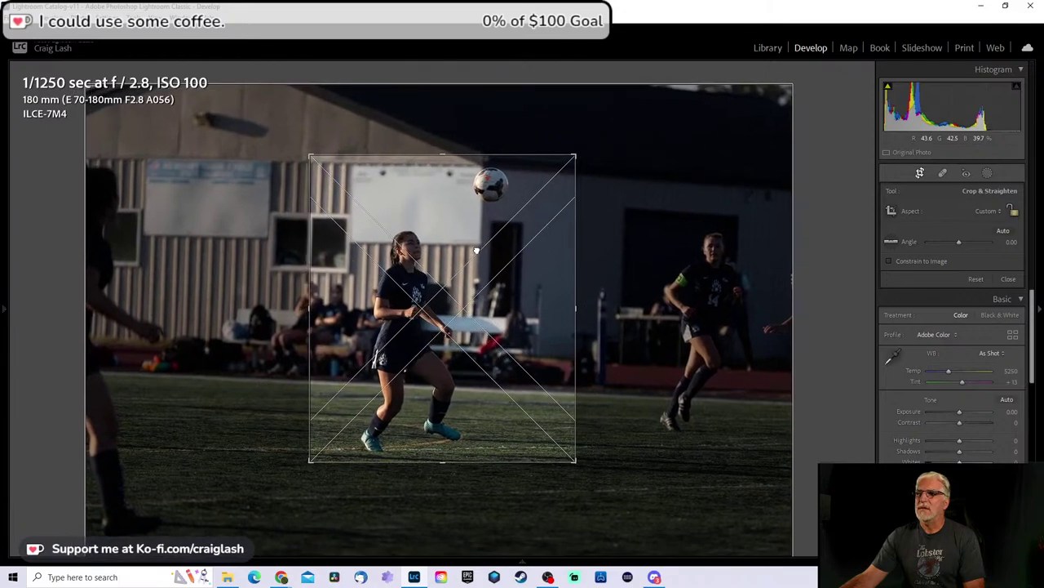
{"action": "left_click_drag", "start_coordinate": [733, 272], "coordinate": [743, 265]}
{"action": "left_click_drag", "start_coordinate": [479, 323], "coordinate": [489, 324]}
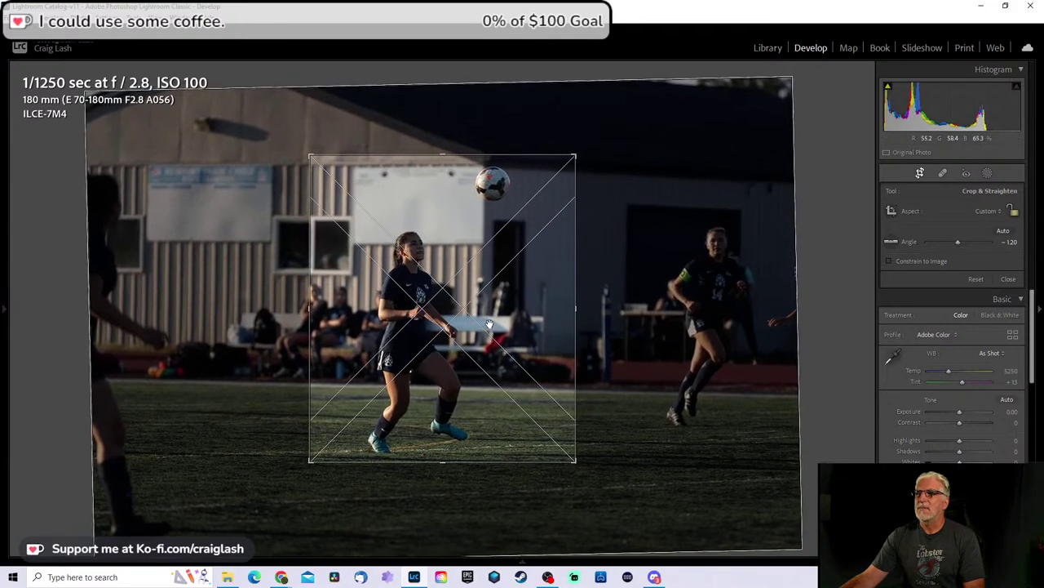
{"action": "key", "text": "Return"}
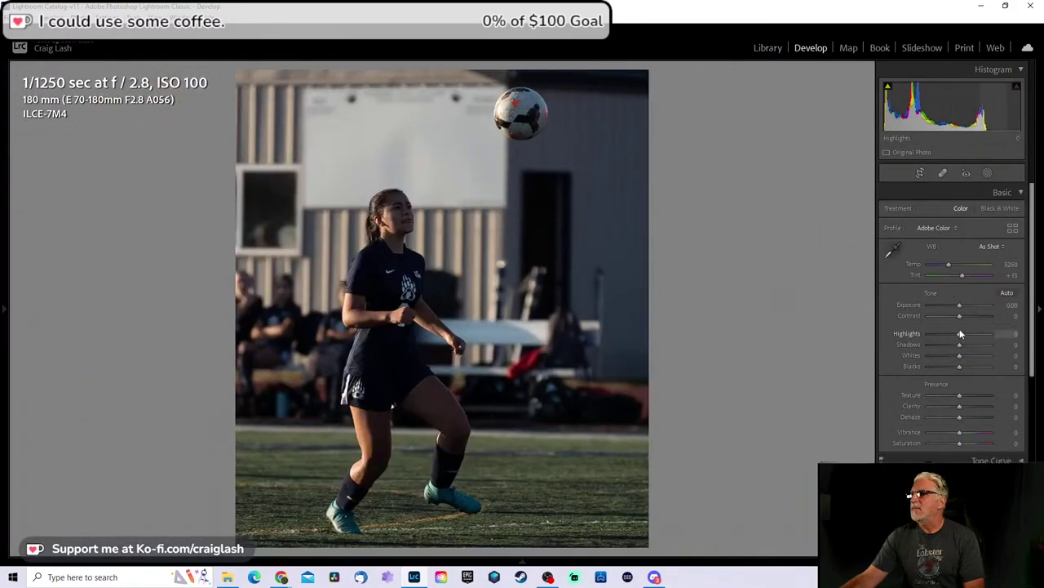
Step: Set Shadows +100, Exposure +0.70 and Texture +21, then go to the wider match shot
{"action": "left_click_drag", "start_coordinate": [963, 348], "coordinate": [1007, 345]}
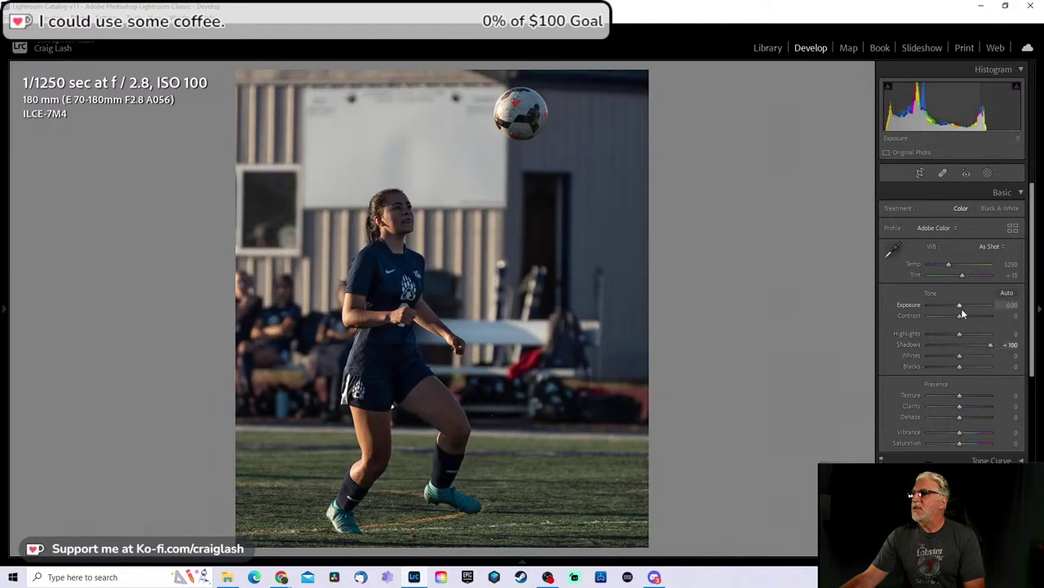
{"action": "left_click_drag", "start_coordinate": [961, 307], "coordinate": [964, 308]}
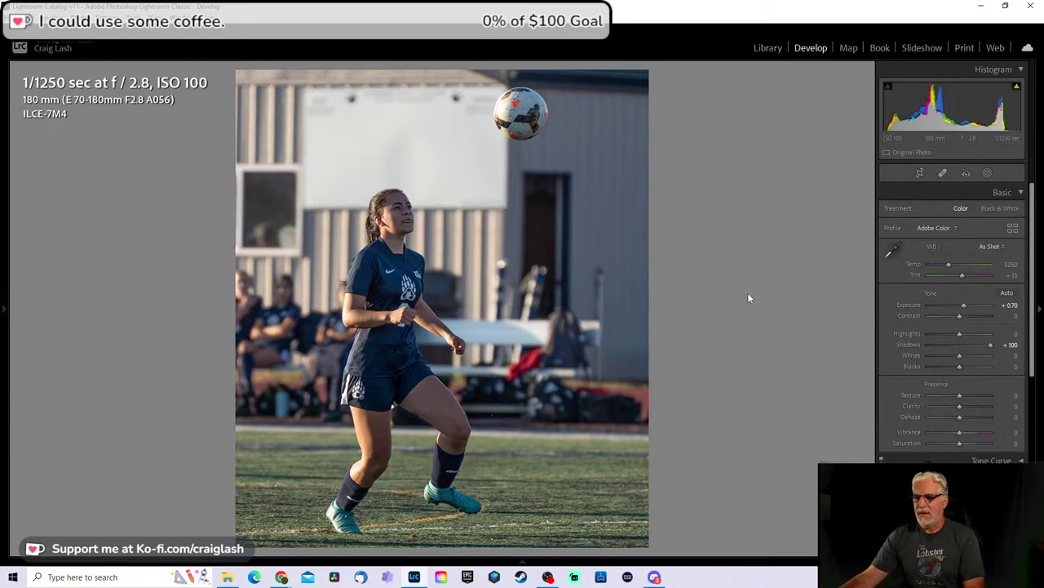
{"action": "left_click_drag", "start_coordinate": [959, 395], "coordinate": [968, 397]}
{"action": "key", "text": "Right"}
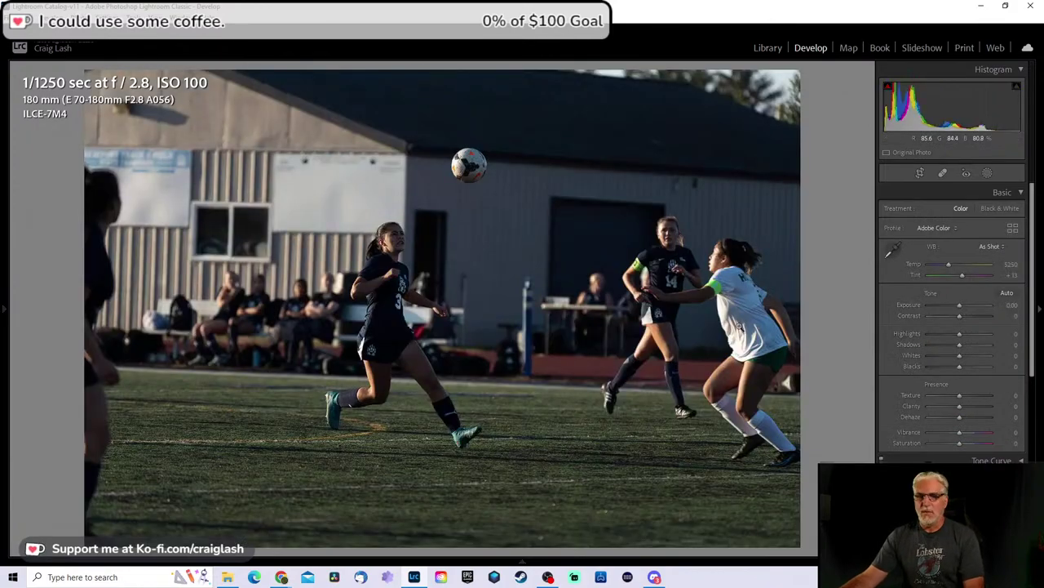
Step: Unlock the aspect ratio and crop to a narrow vertical box around the running player and ball
{"action": "key", "text": "r"}
{"action": "left_click_drag", "start_coordinate": [90, 310], "coordinate": [285, 308]}
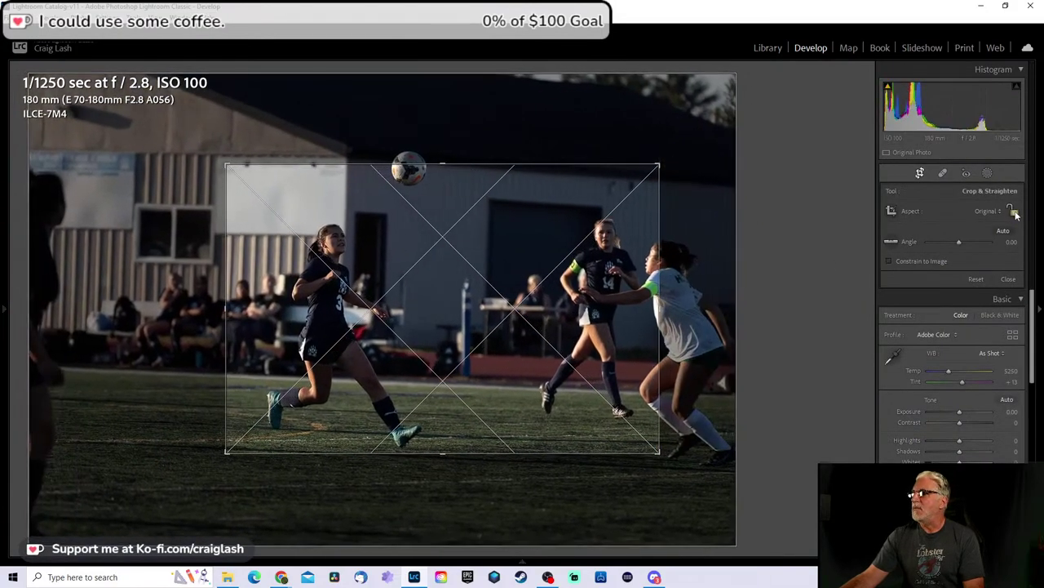
{"action": "left_click", "coordinate": [1012, 212]}
{"action": "left_click_drag", "start_coordinate": [441, 454], "coordinate": [432, 494]}
{"action": "left_click_drag", "start_coordinate": [659, 326], "coordinate": [580, 329]}
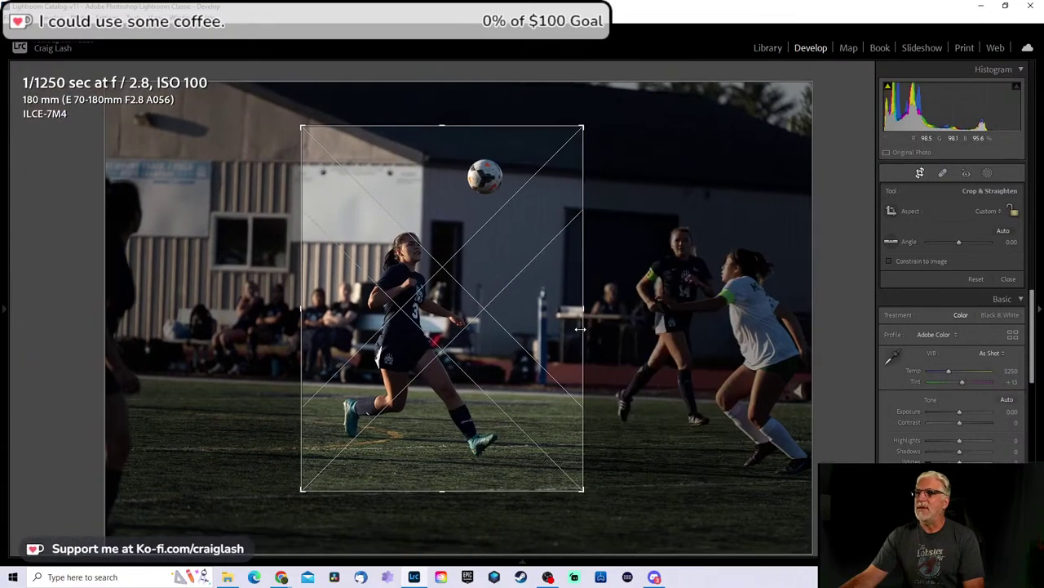
Step: Straighten the crop to -1.48°, fine-tune the framing and apply it
{"action": "left_click_drag", "start_coordinate": [694, 327], "coordinate": [694, 300]}
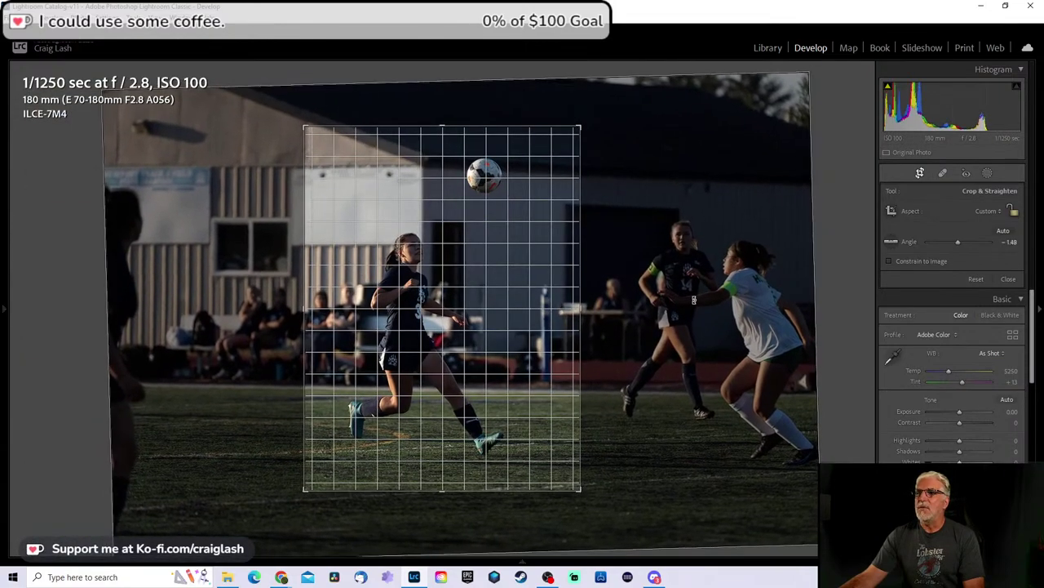
{"action": "left_click_drag", "start_coordinate": [466, 124], "coordinate": [466, 135]}
{"action": "left_click_drag", "start_coordinate": [513, 332], "coordinate": [506, 338]}
{"action": "left_click_drag", "start_coordinate": [579, 478], "coordinate": [575, 474]}
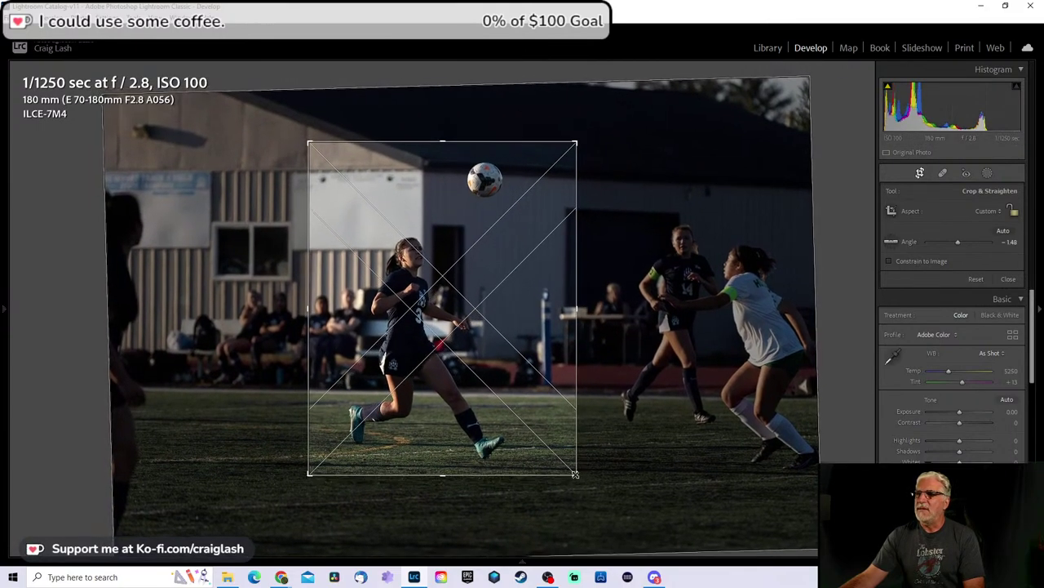
{"action": "left_click_drag", "start_coordinate": [547, 422], "coordinate": [557, 418]}
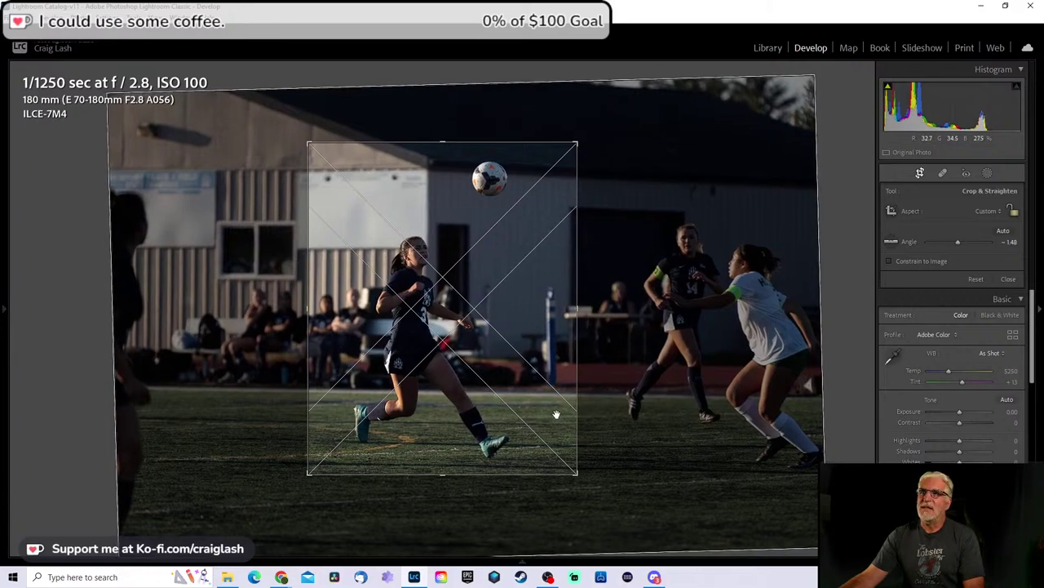
{"action": "double_click", "coordinate": [472, 316]}
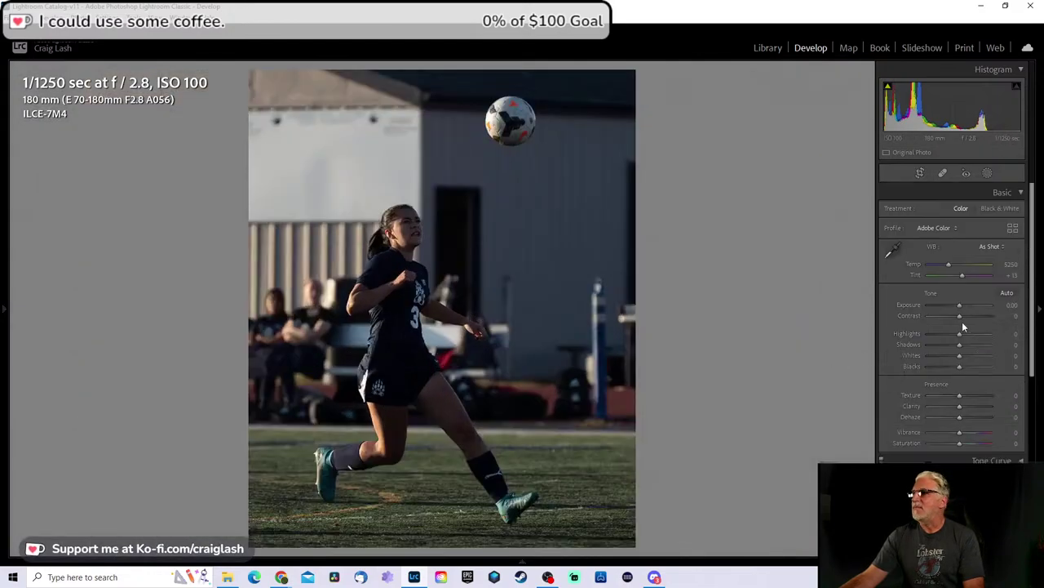
Step: Set Shadows +100, Exposure +1.05 and Texture +49 on the number 3 shot, then go to the next photo
{"action": "left_click_drag", "start_coordinate": [961, 344], "coordinate": [991, 344]}
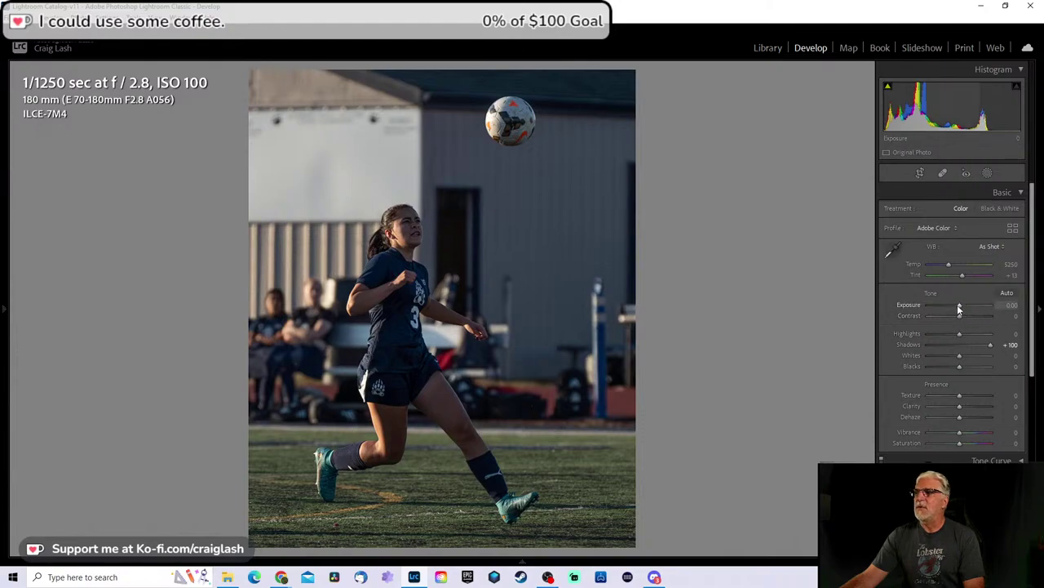
{"action": "mouse_move", "coordinate": [959, 307]}
{"action": "left_mouse_down"}
{"action": "mouse_move", "coordinate": [972, 305]}
{"action": "mouse_move", "coordinate": [944, 334]}
{"action": "mouse_move", "coordinate": [962, 317]}
{"action": "mouse_move", "coordinate": [995, 317]}
{"action": "mouse_move", "coordinate": [968, 317]}
{"action": "left_mouse_up"}
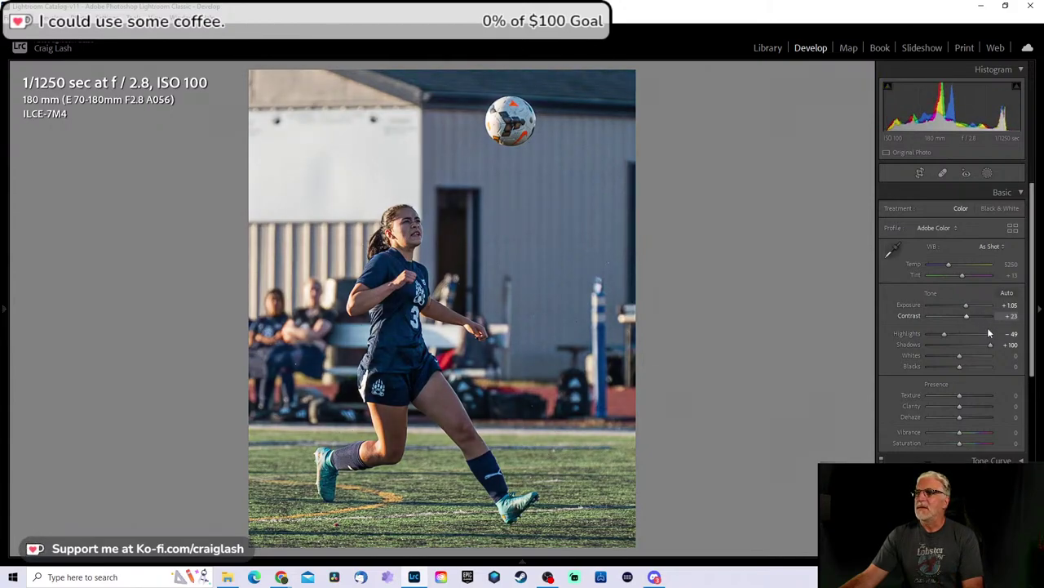
{"action": "mouse_move", "coordinate": [960, 395]}
{"action": "left_mouse_down"}
{"action": "mouse_move", "coordinate": [987, 395]}
{"action": "mouse_move", "coordinate": [974, 395]}
{"action": "left_mouse_up"}
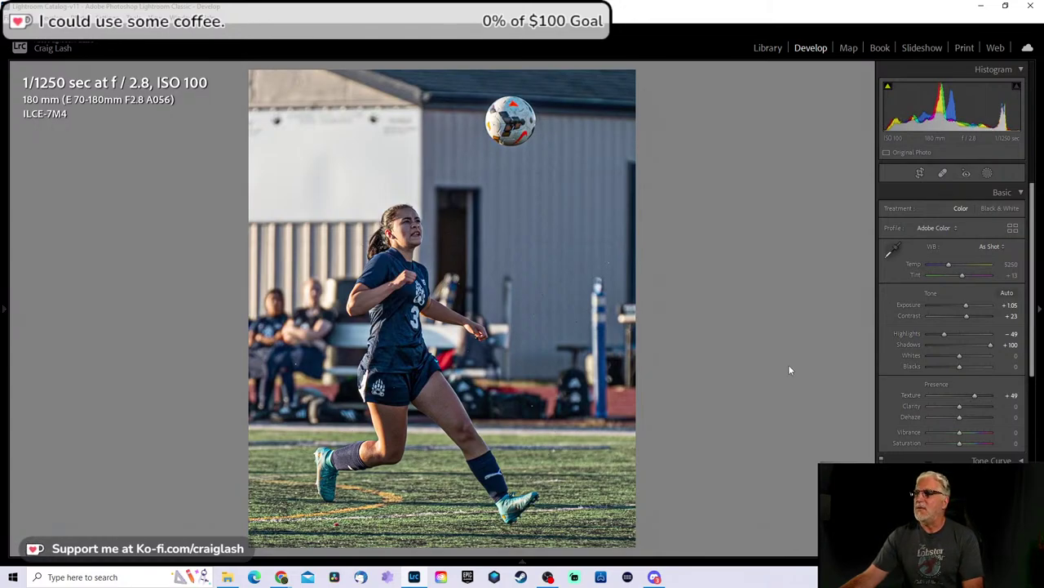
{"action": "key", "text": "Right"}
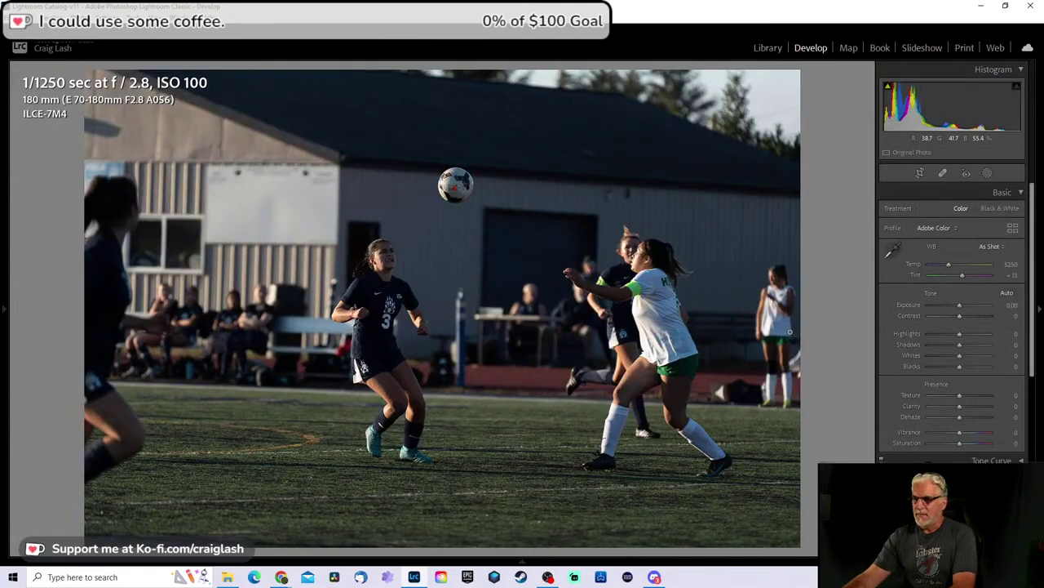
Step: Step through the neighbouring soccer shots to the white-jersey player chesting the ball
{"action": "key", "text": "Right"}
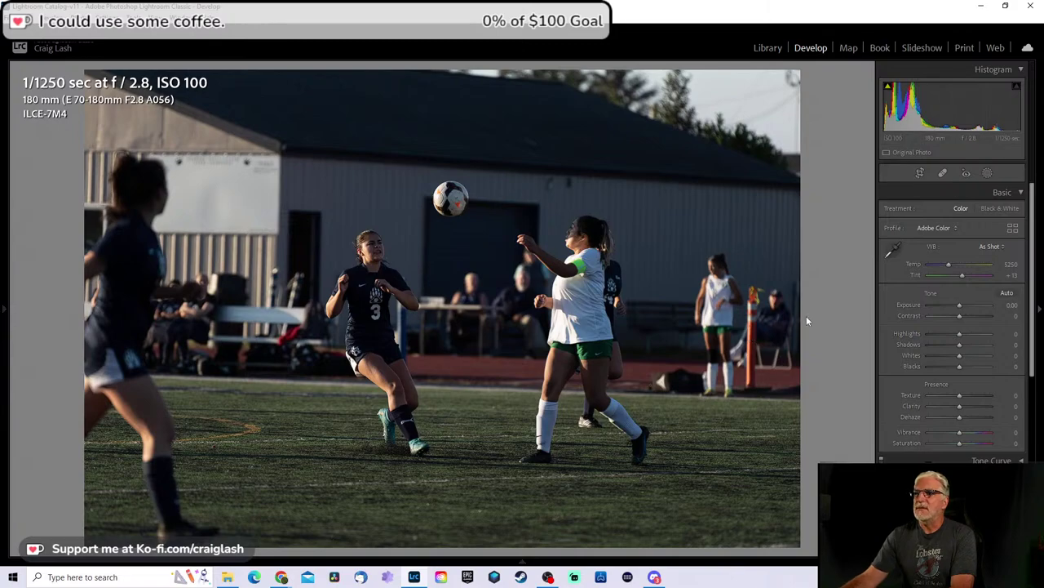
{"action": "key", "text": "Right"}
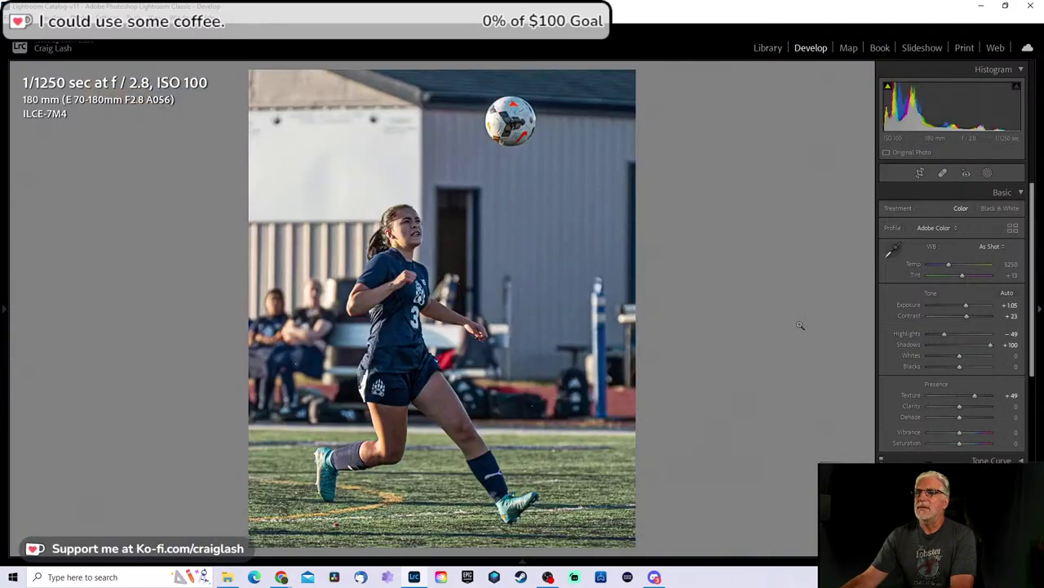
{"action": "key", "text": "Right"}
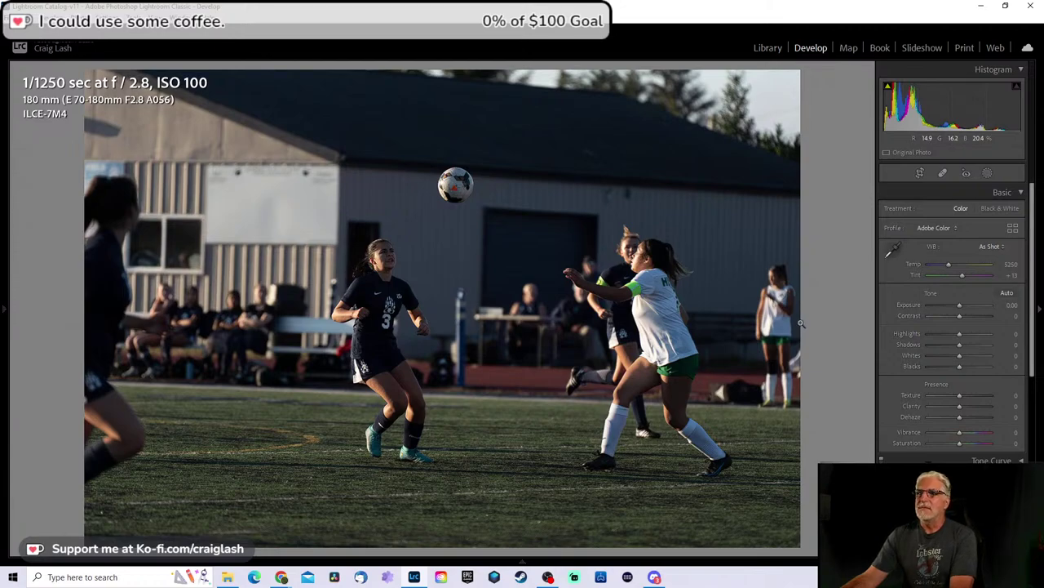
{"action": "key", "text": "Right"}
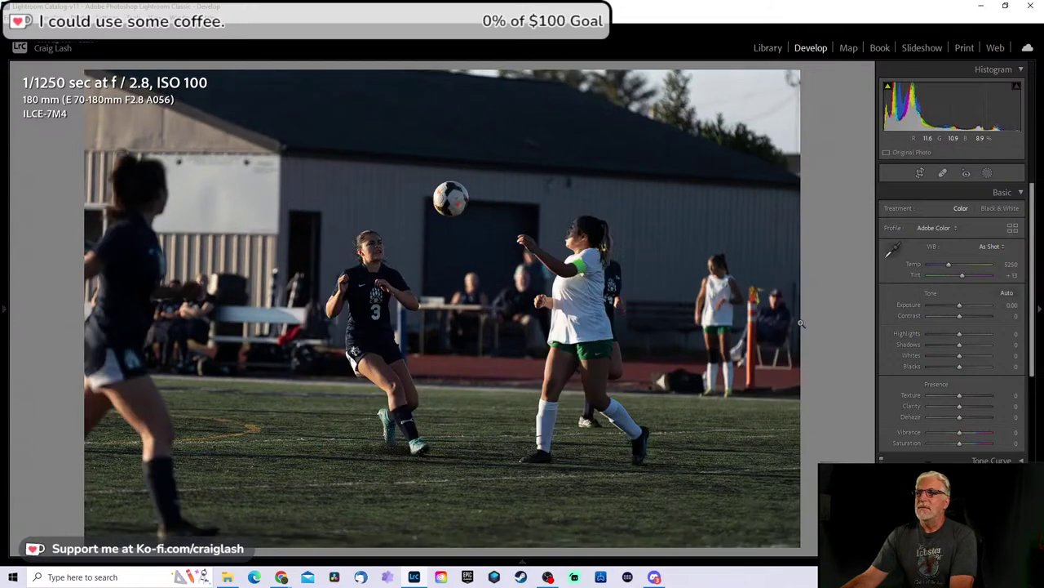
{"action": "key", "text": "Right"}
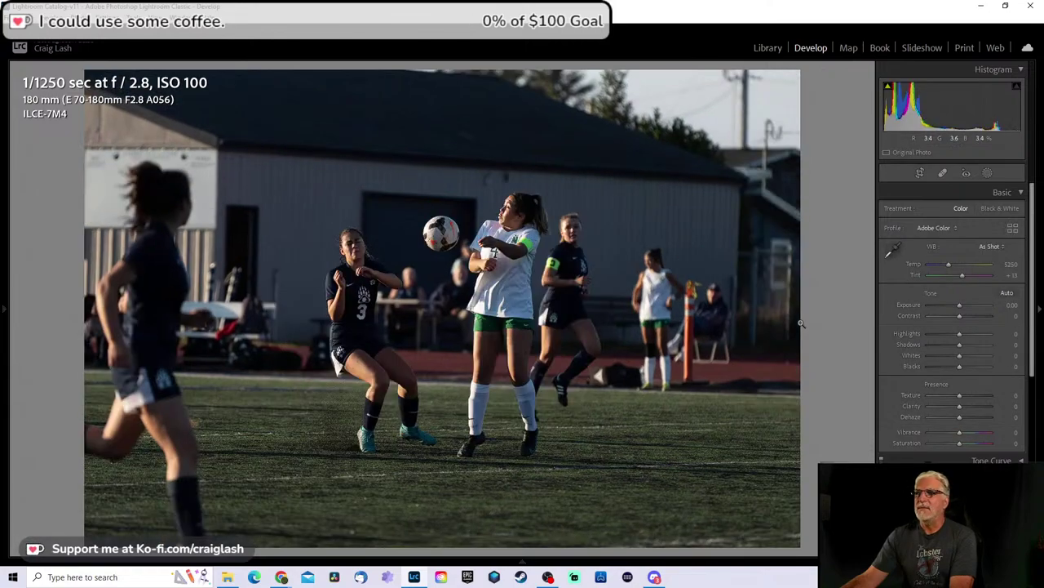
{"action": "key", "text": "Right"}
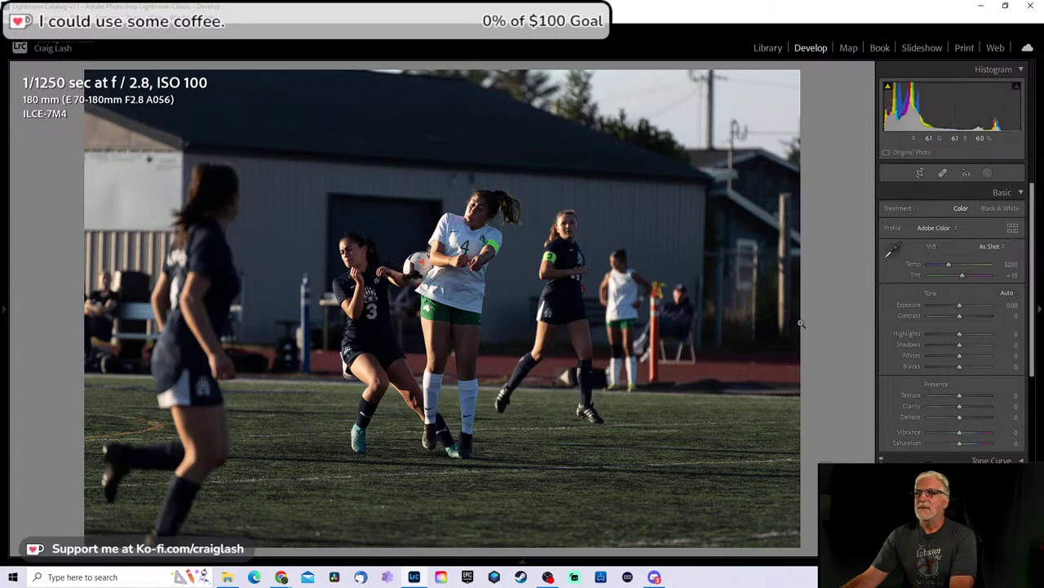
{"action": "key", "text": "Right"}
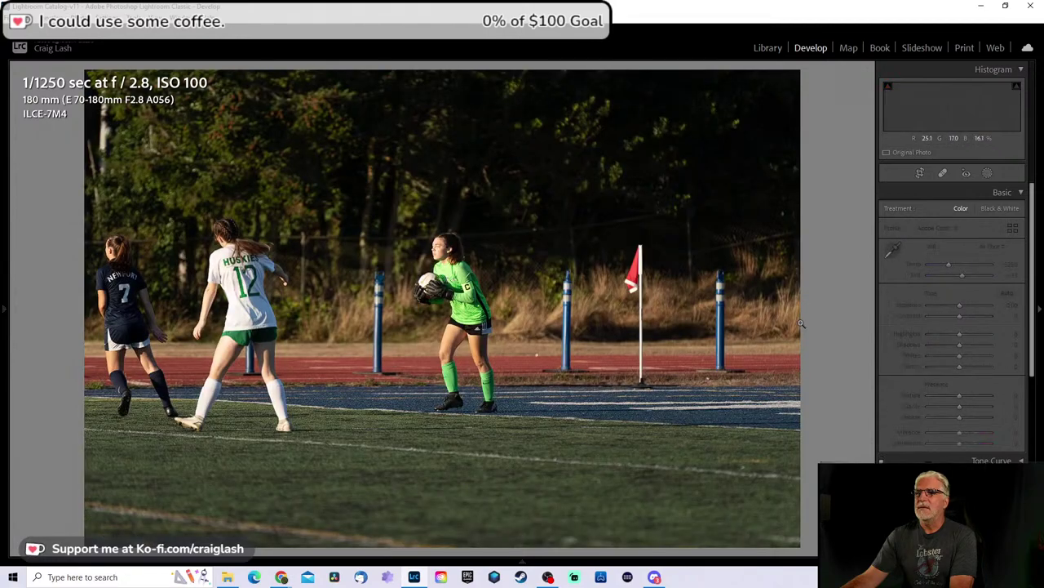
{"action": "key", "text": "Right"}
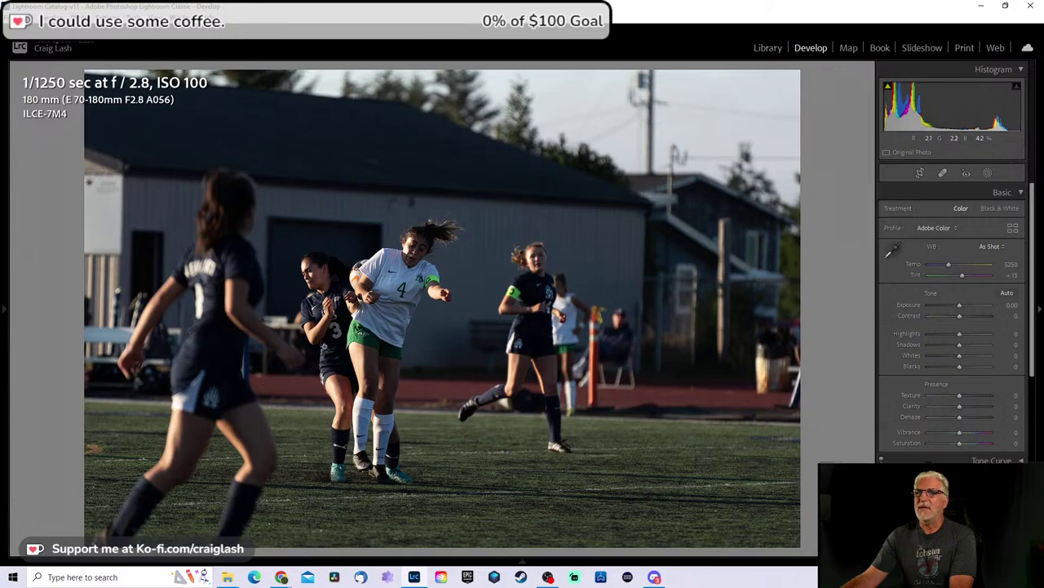
{"action": "key", "text": "Right"}
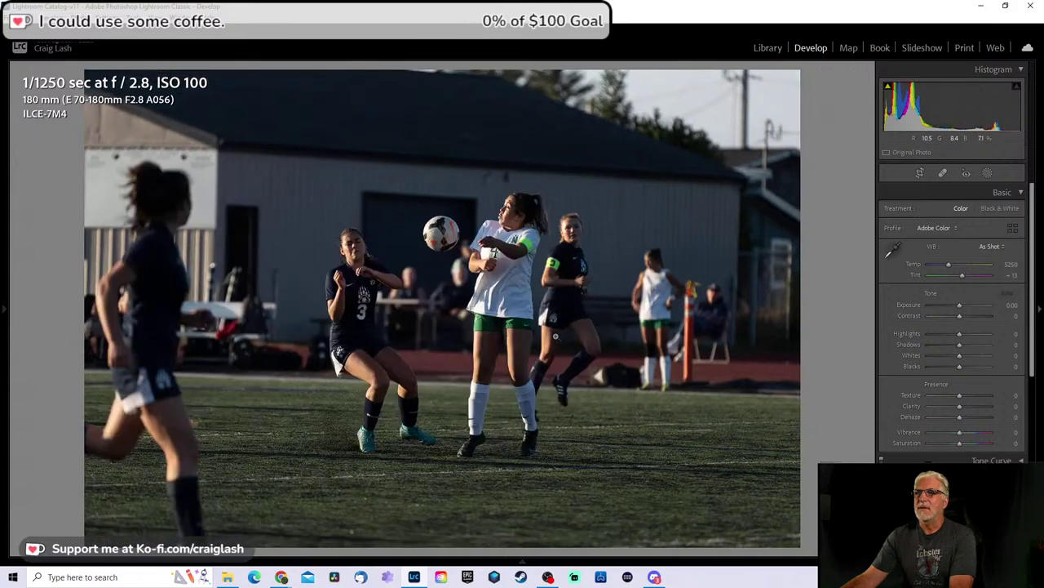
{"action": "key", "text": "Right"}
{"action": "key", "text": "Right"}
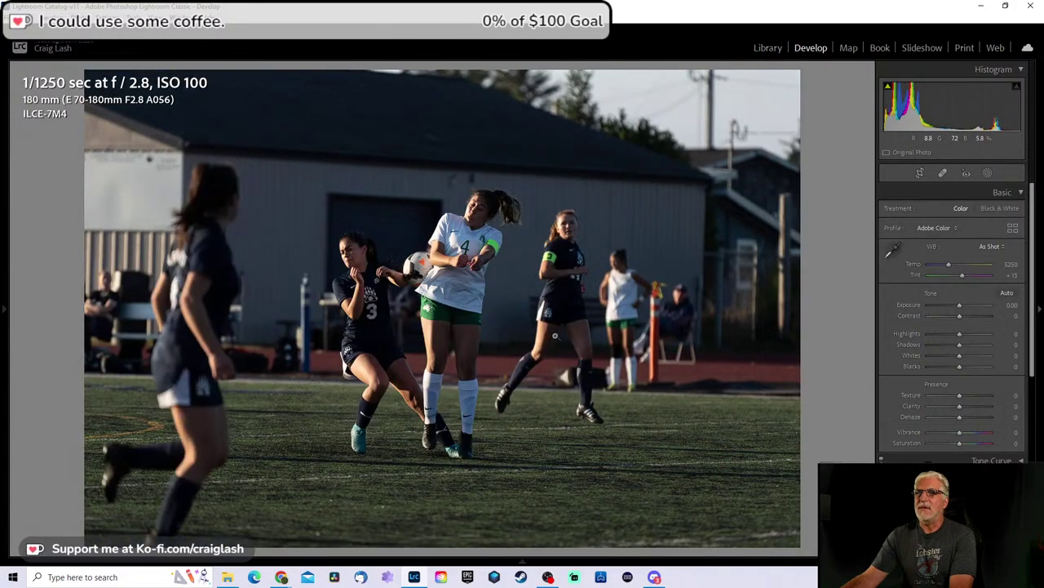
{"action": "key", "text": "Right"}
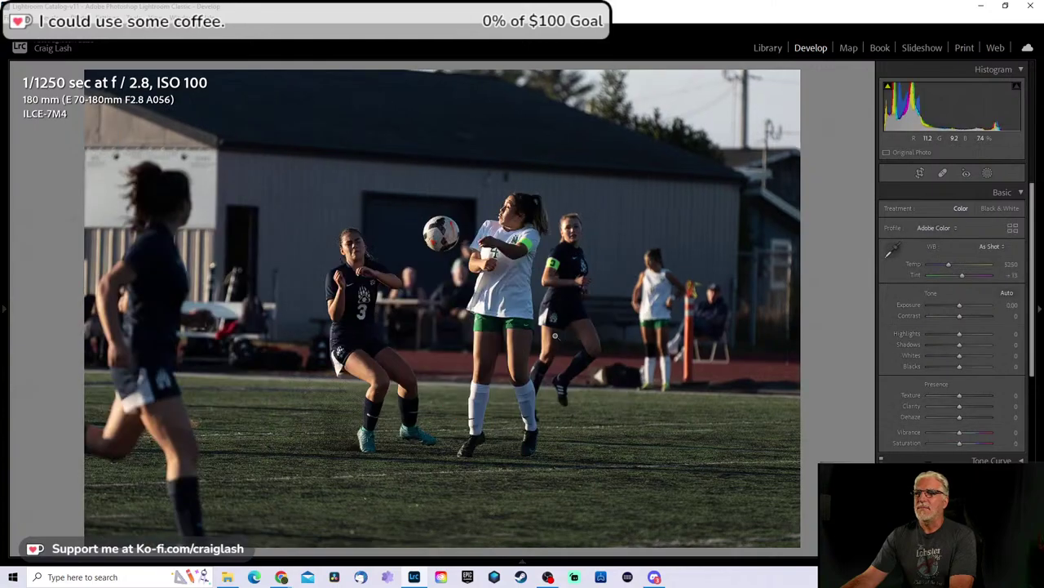
{"action": "key", "text": "Right"}
{"action": "key", "text": "Right"}
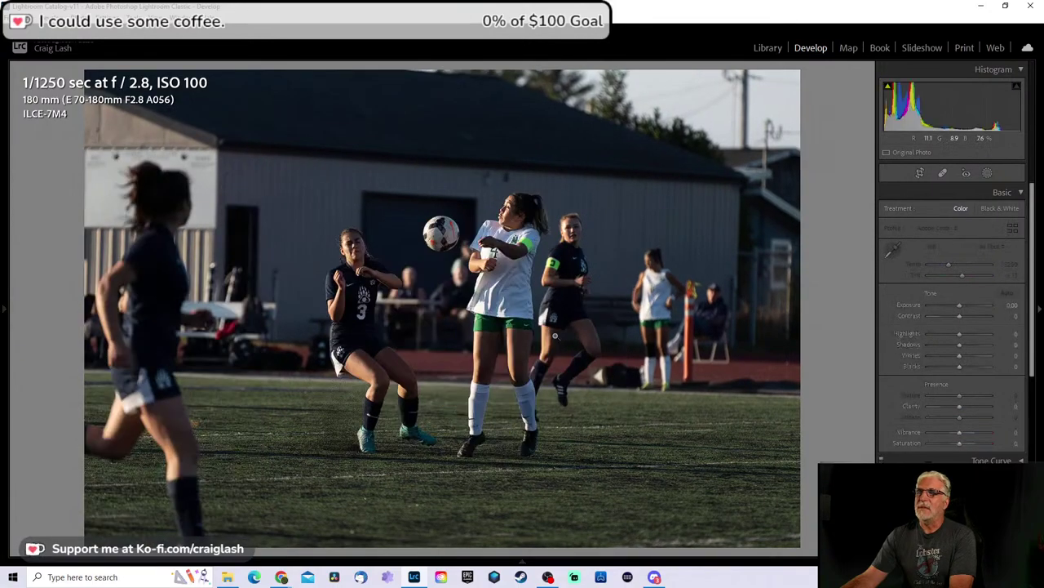
Step: Crop to an unlocked vertical frame around number 3 and the white-jersey player, straightened 0.25°
{"action": "key", "text": "r"}
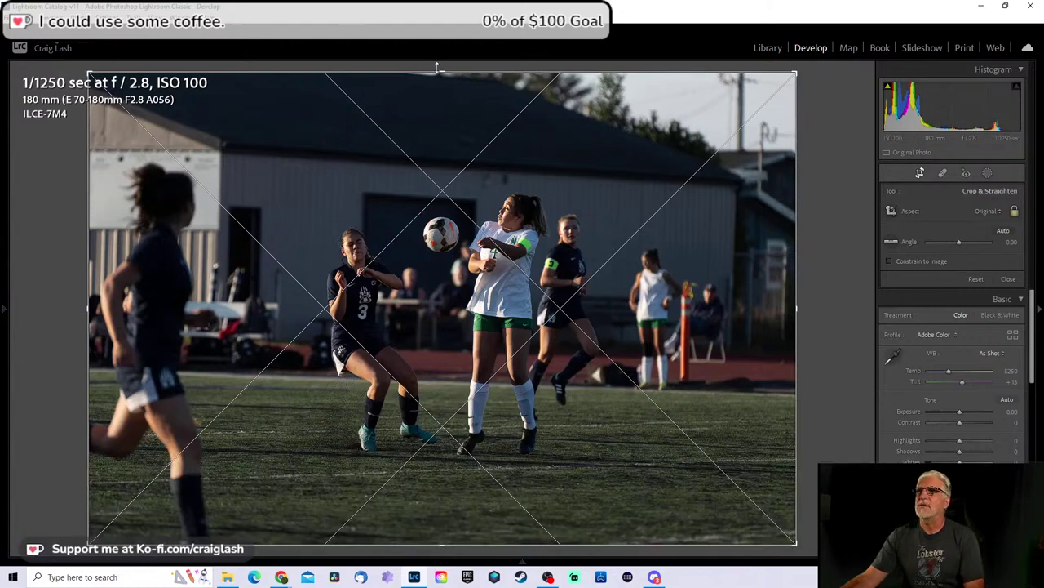
{"action": "left_click_drag", "start_coordinate": [439, 72], "coordinate": [443, 144]}
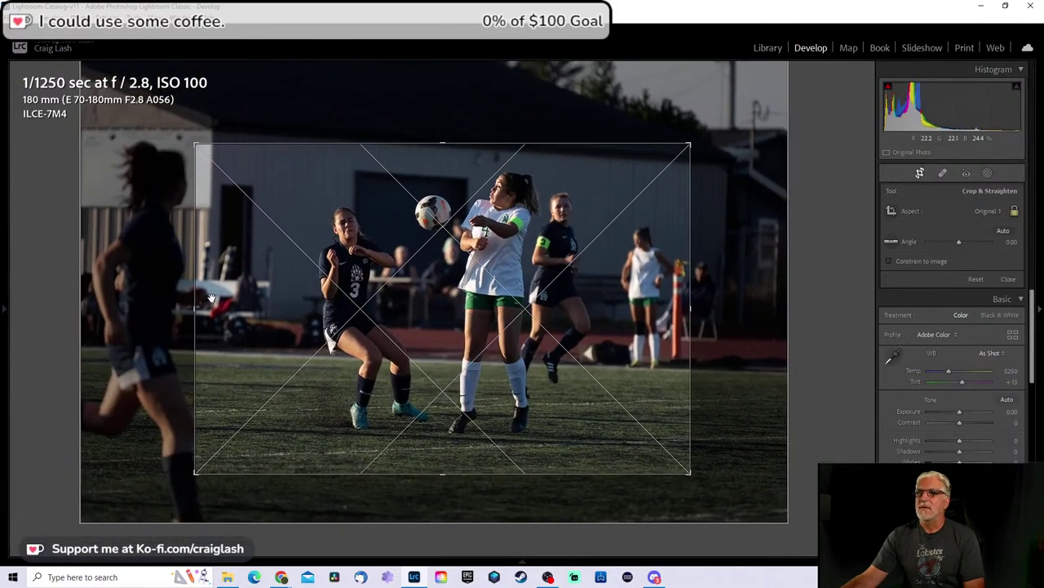
{"action": "left_click_drag", "start_coordinate": [196, 310], "coordinate": [224, 322]}
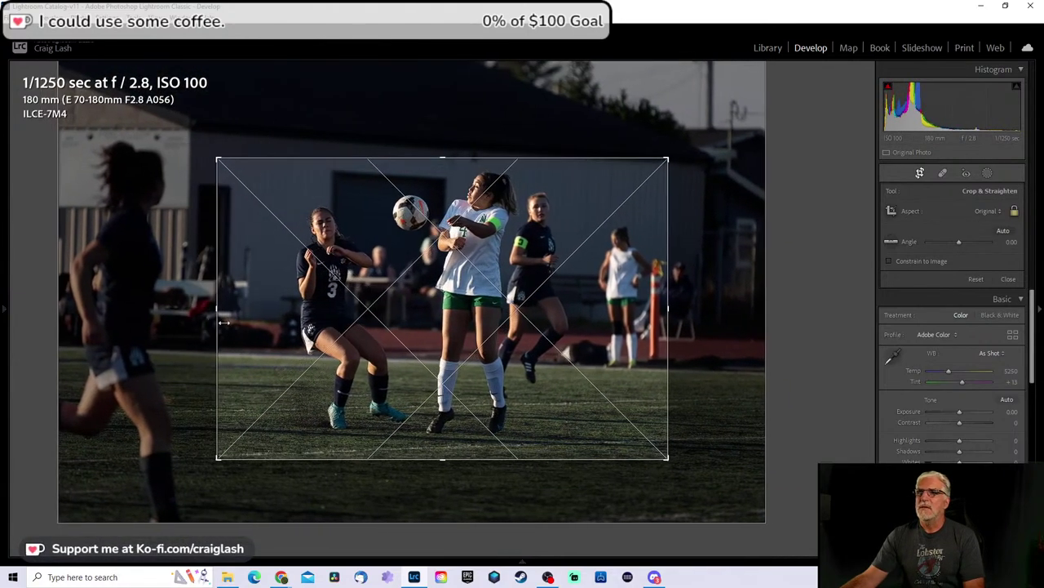
{"action": "left_click", "coordinate": [1014, 211]}
{"action": "left_click_drag", "start_coordinate": [662, 310], "coordinate": [623, 322]}
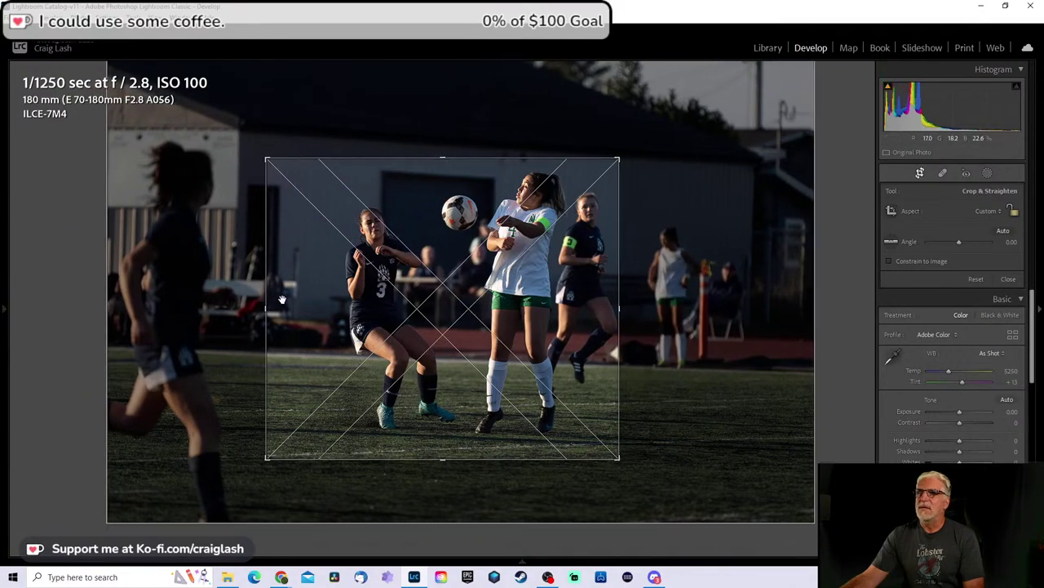
{"action": "left_click_drag", "start_coordinate": [266, 308], "coordinate": [323, 308]}
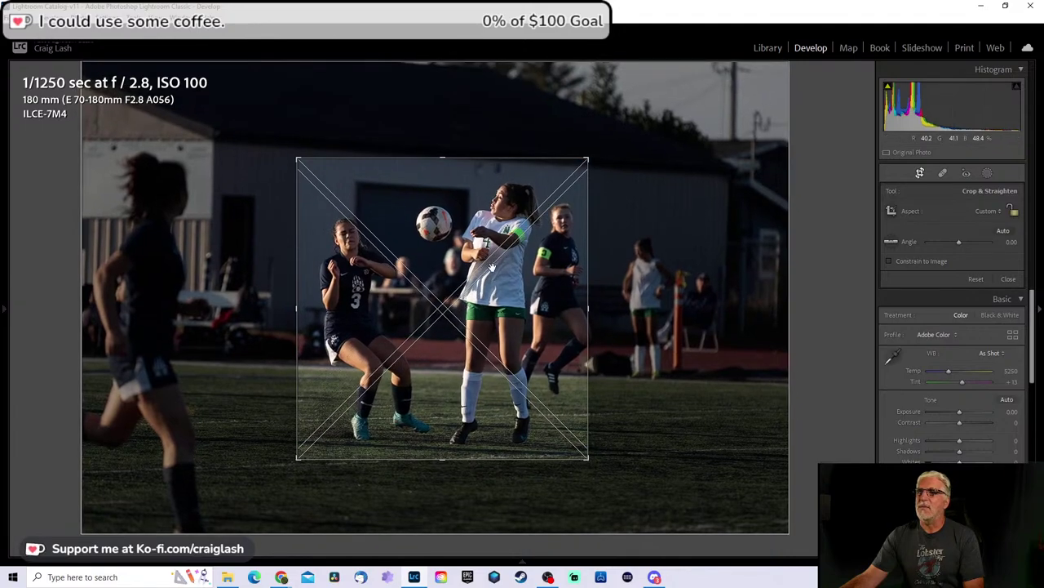
{"action": "left_click_drag", "start_coordinate": [684, 276], "coordinate": [686, 275]}
Step: Apply the crop and set Texture +32, Shadows +75, Exposure +0.70 and Highlights −37
{"action": "key", "text": "Return"}
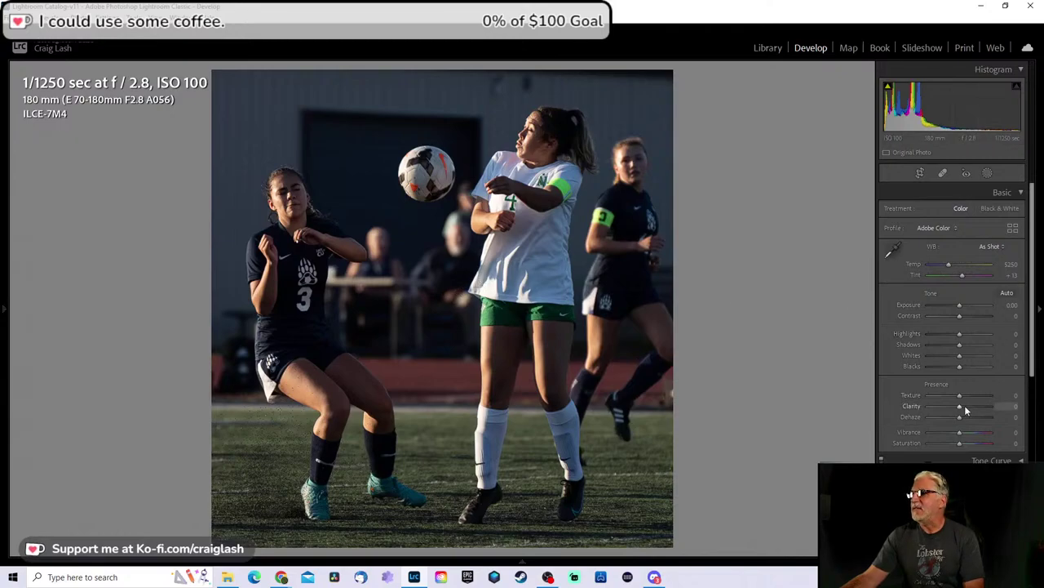
{"action": "left_click_drag", "start_coordinate": [961, 399], "coordinate": [970, 396]}
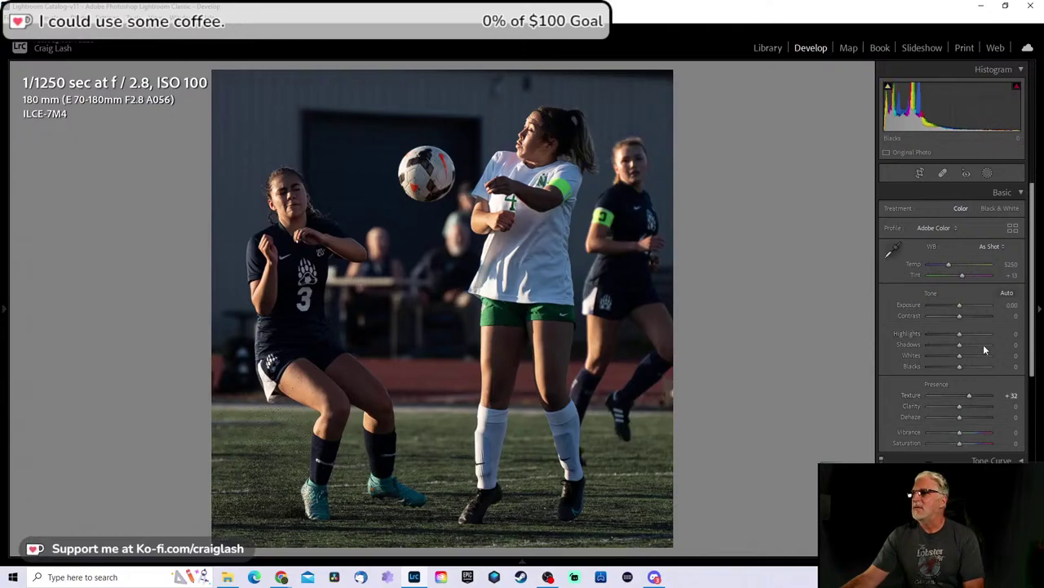
{"action": "left_click_drag", "start_coordinate": [959, 348], "coordinate": [981, 346]}
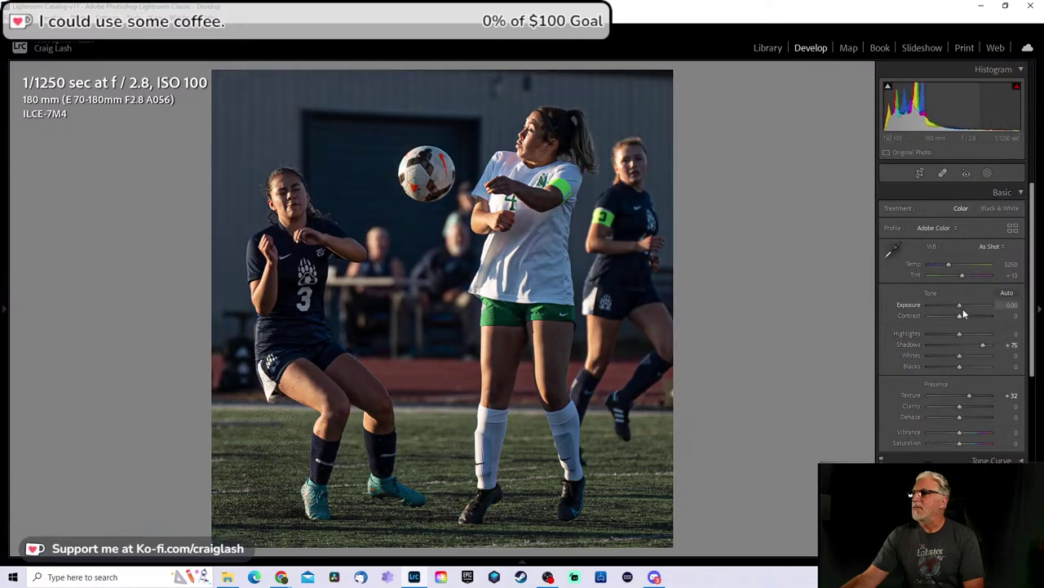
{"action": "left_click_drag", "start_coordinate": [960, 305], "coordinate": [967, 304]}
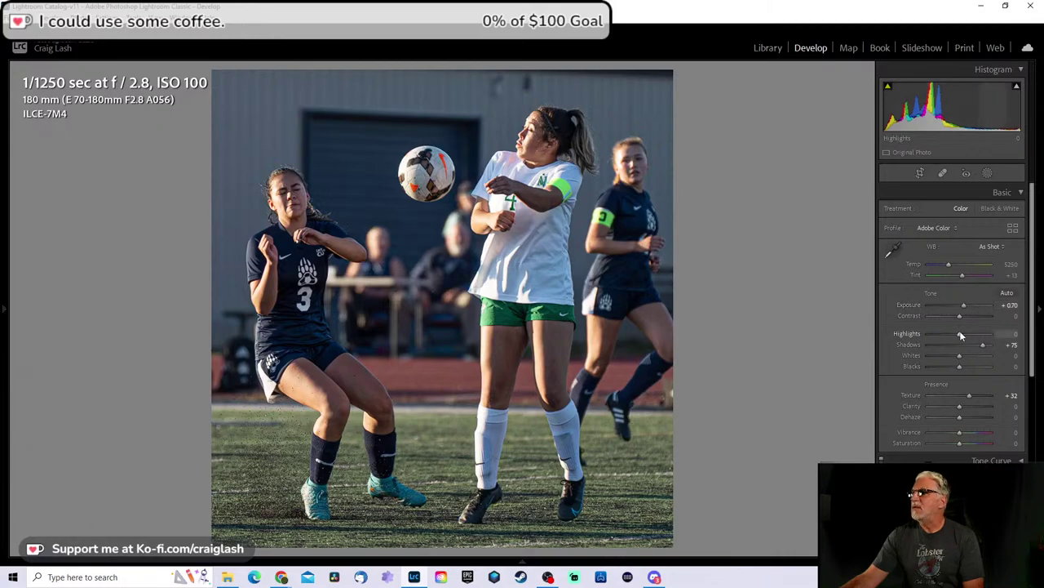
{"action": "left_click_drag", "start_coordinate": [962, 335], "coordinate": [948, 335]}
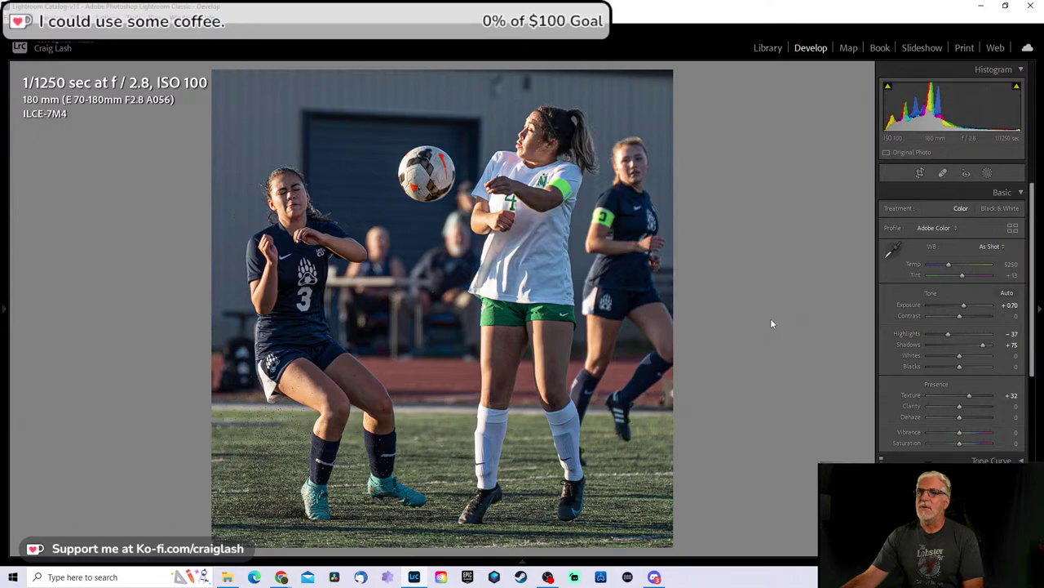
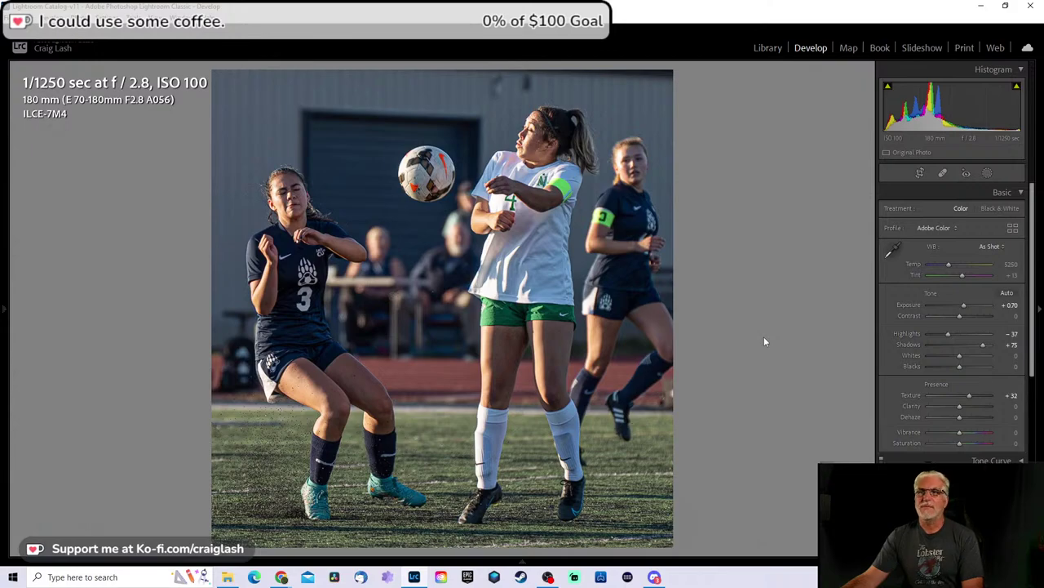
Step: On the next photo, crop tightly around the central players battling for the ball
{"action": "key", "text": "Right"}
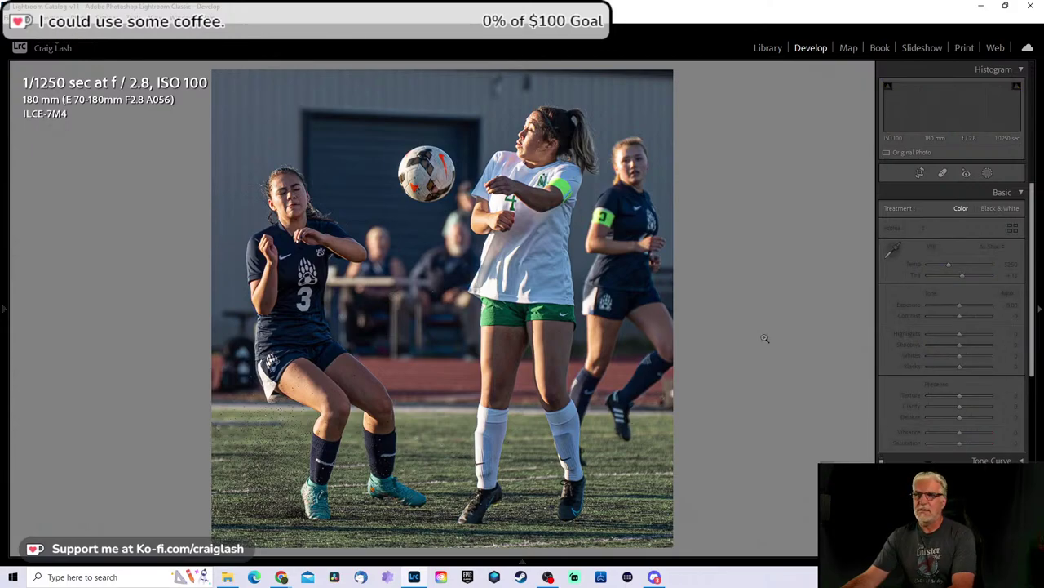
{"action": "key", "text": "r"}
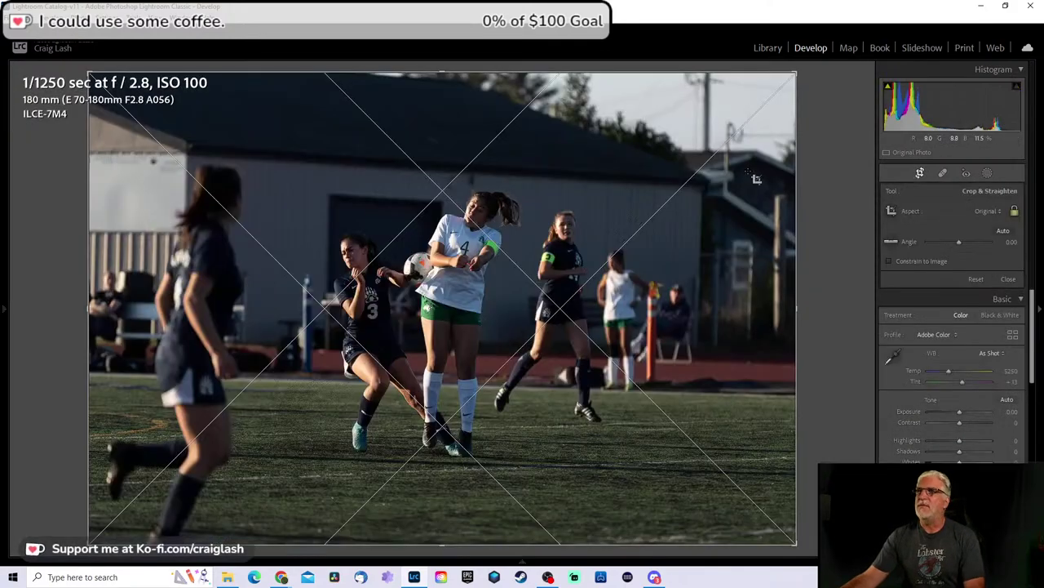
{"action": "left_click_drag", "start_coordinate": [797, 77], "coordinate": [569, 263]}
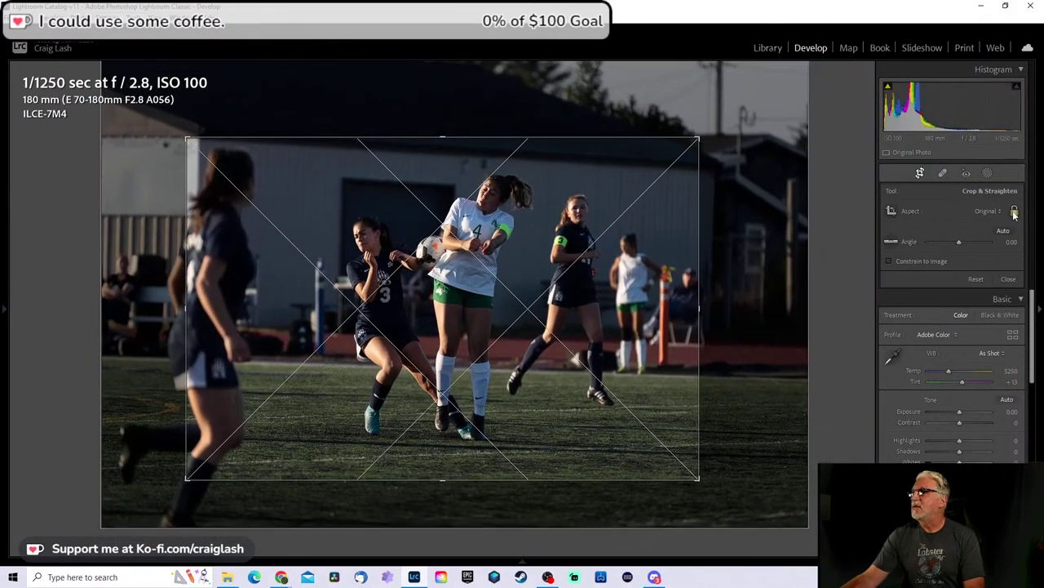
{"action": "left_click_drag", "start_coordinate": [187, 308], "coordinate": [246, 307]}
{"action": "left_click_drag", "start_coordinate": [639, 308], "coordinate": [585, 308]}
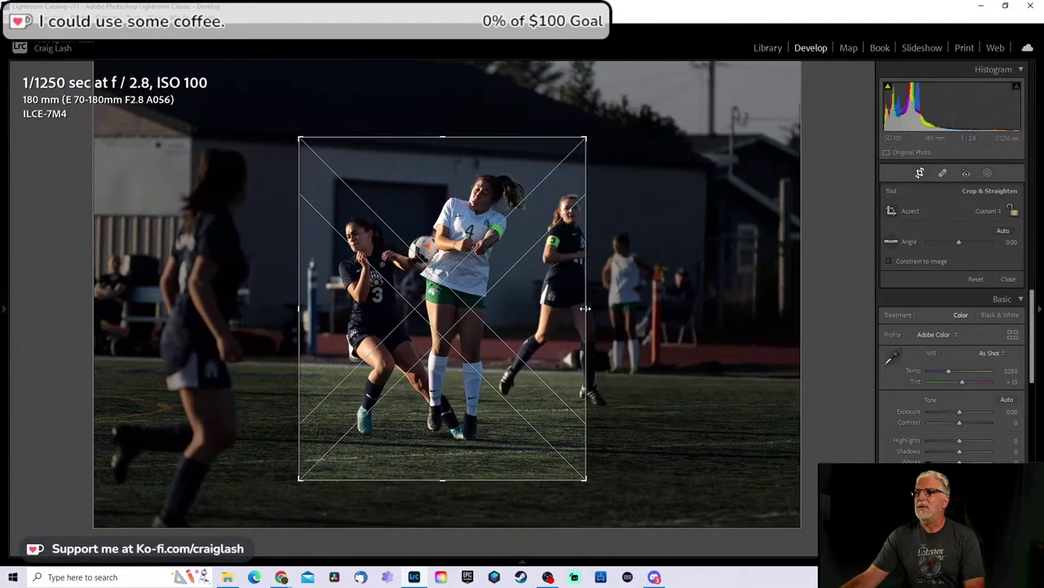
{"action": "left_click_drag", "start_coordinate": [457, 139], "coordinate": [446, 148]}
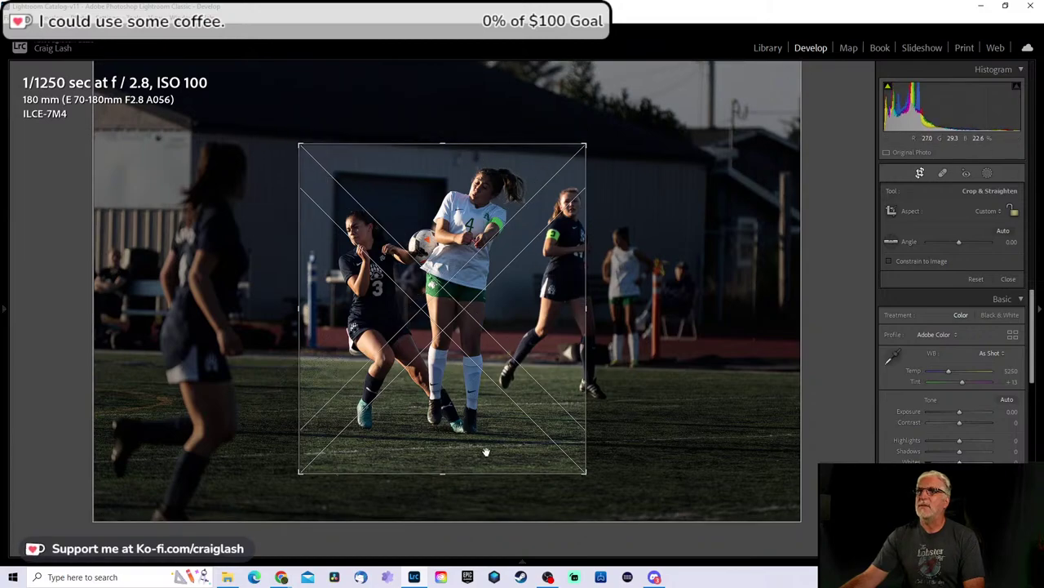
{"action": "left_click_drag", "start_coordinate": [448, 471], "coordinate": [448, 463]}
Step: Apply the crop and set Highlights -51, Shadows +100, Exposure +1.23, Texture +37
{"action": "key", "text": "Return"}
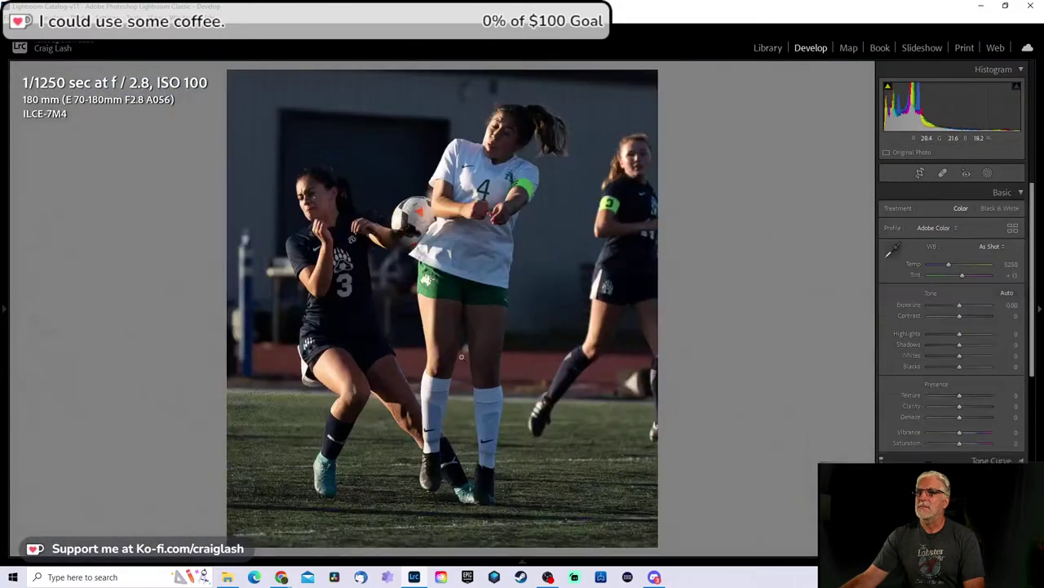
{"action": "left_click_drag", "start_coordinate": [962, 332], "coordinate": [943, 333]}
{"action": "left_click_drag", "start_coordinate": [959, 344], "coordinate": [992, 344]}
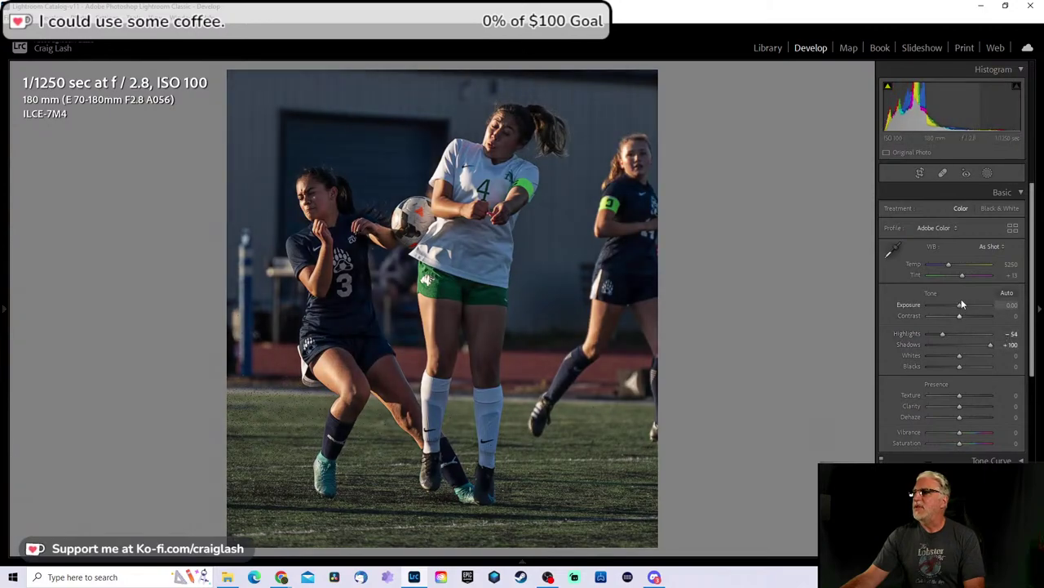
{"action": "left_click_drag", "start_coordinate": [960, 304], "coordinate": [968, 305]}
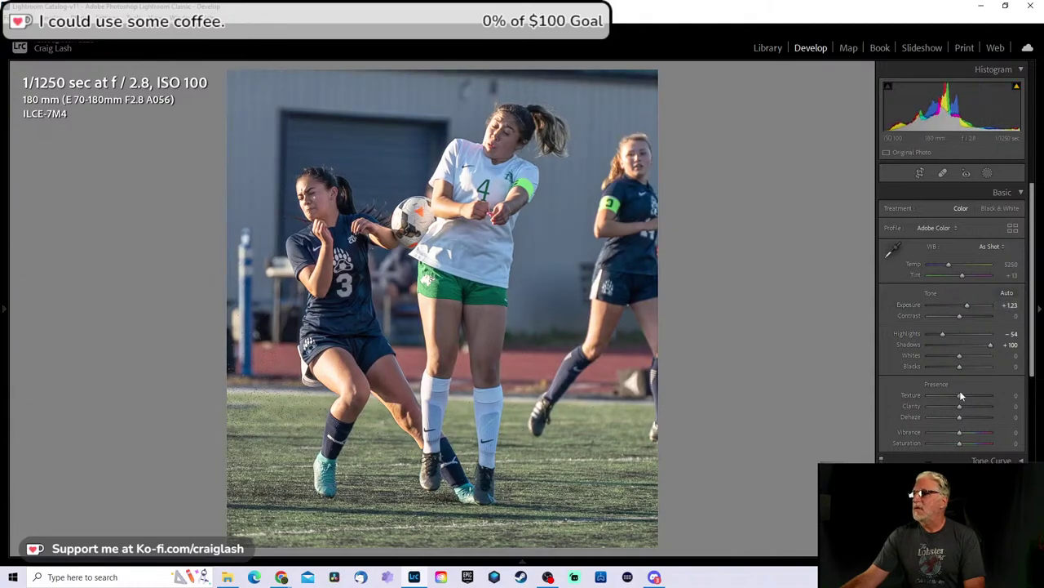
{"action": "mouse_move", "coordinate": [964, 394]}
{"action": "left_mouse_down"}
{"action": "mouse_move", "coordinate": [982, 393]}
{"action": "mouse_move", "coordinate": [974, 397]}
{"action": "left_mouse_up"}
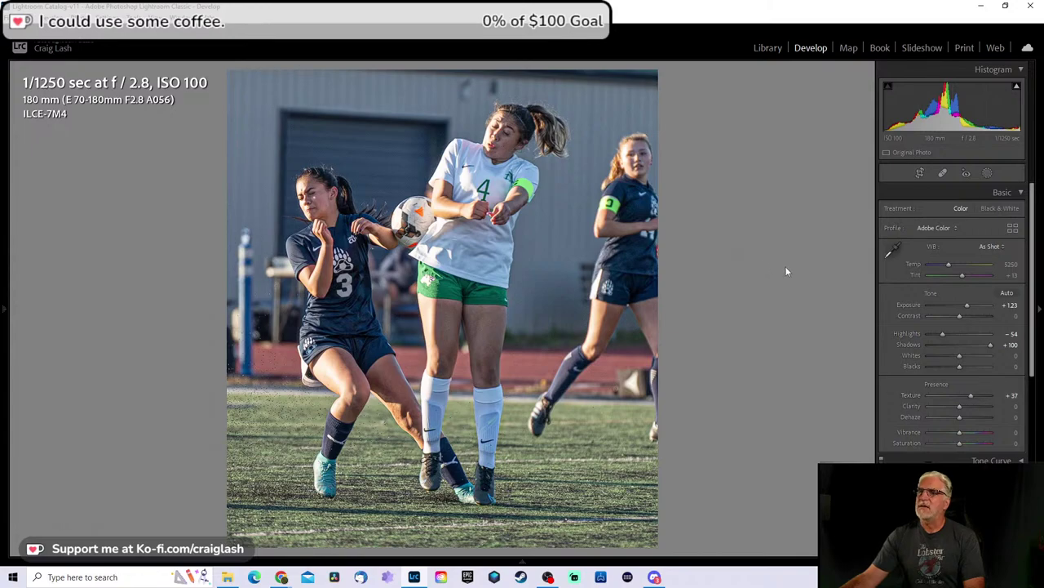
{"action": "left_click_drag", "start_coordinate": [947, 334], "coordinate": [949, 334]}
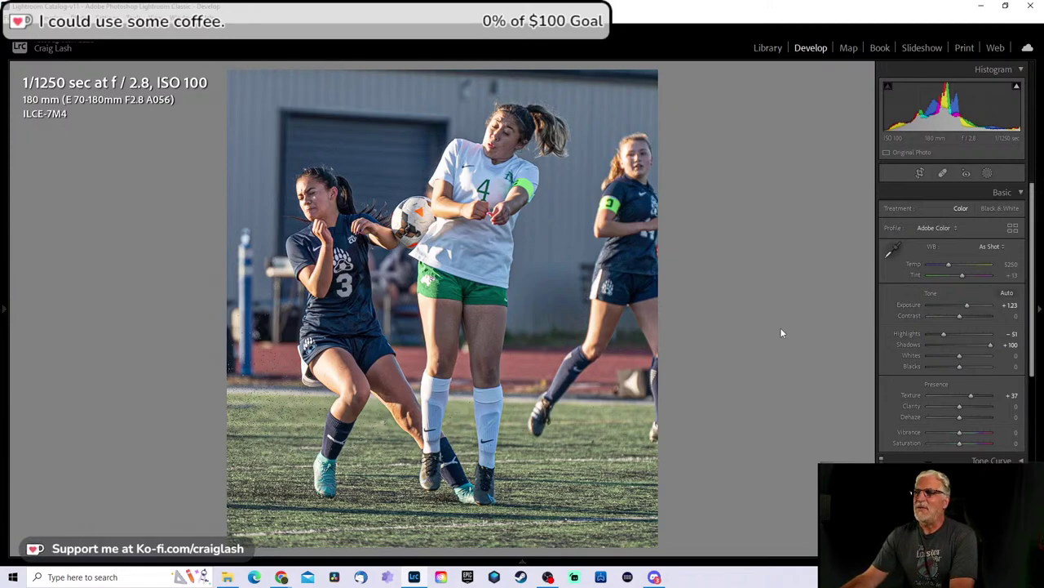
Step: Straighten the crop to an angle of -1.52 and zoom in to check detail
{"action": "key", "text": "r"}
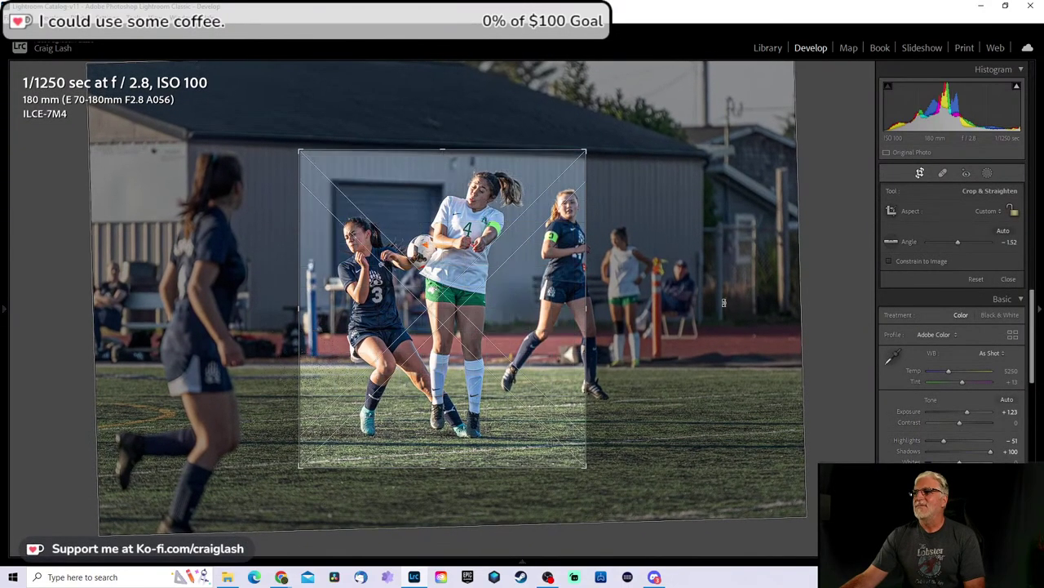
{"action": "key", "text": "Return"}
{"action": "left_click", "coordinate": [455, 293]}
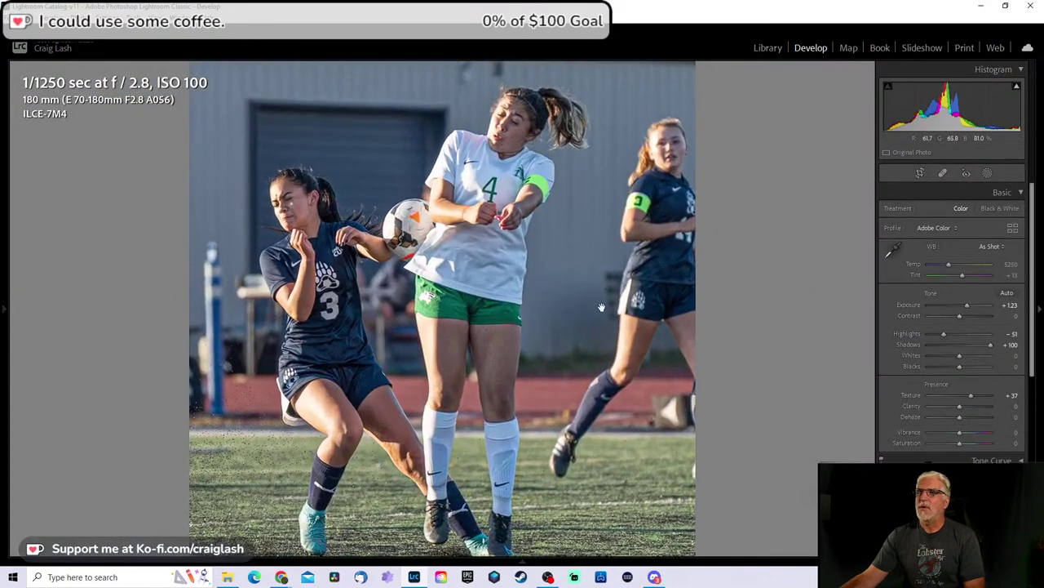
{"action": "left_click_drag", "start_coordinate": [556, 361], "coordinate": [556, 338]}
{"action": "left_click", "coordinate": [556, 339]}
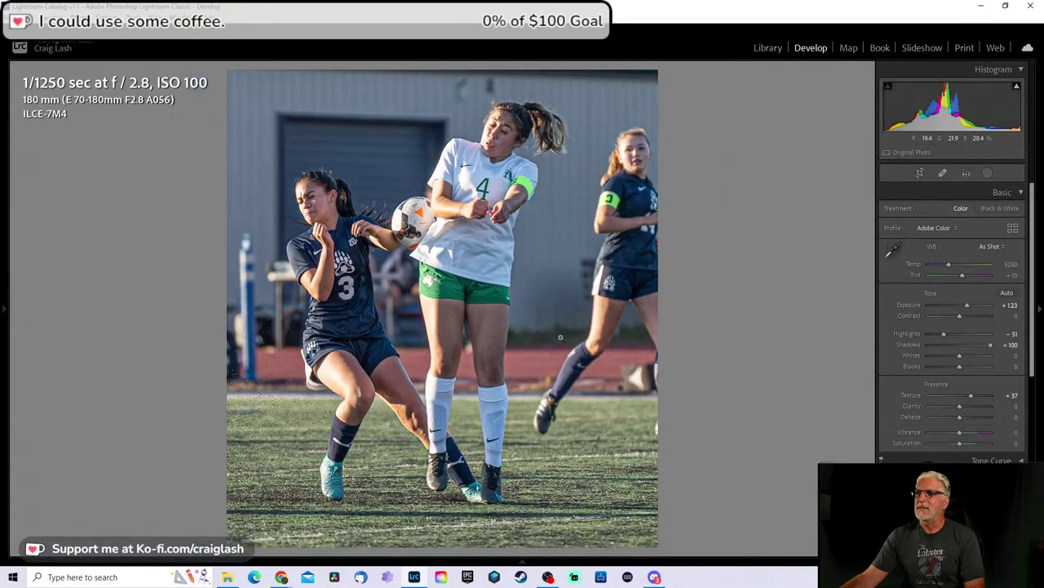
Step: Remove the first rejected shot from the catalog only
{"action": "key", "text": "ctrl+shift+r"}
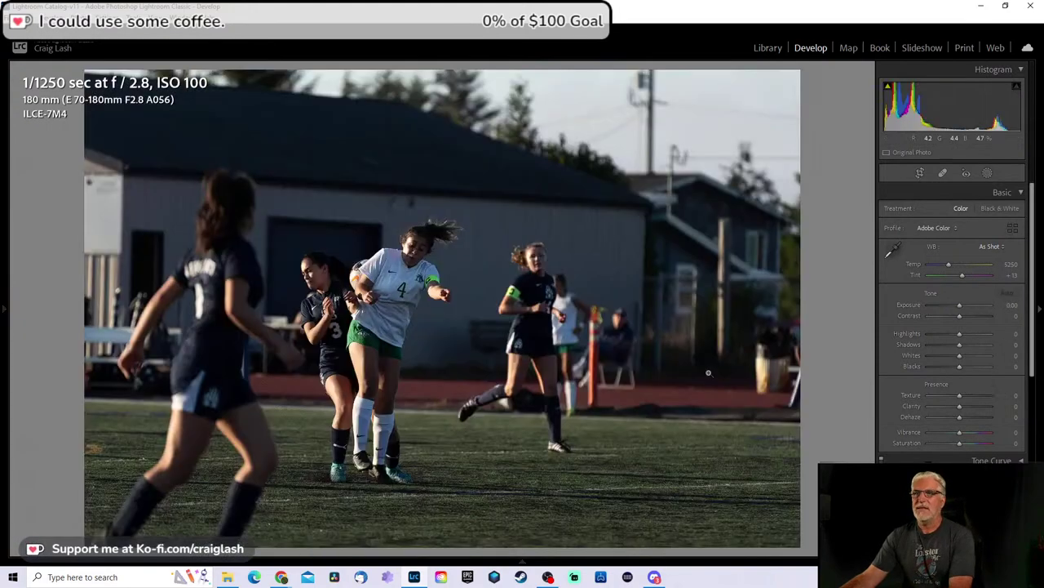
{"action": "key", "text": "Delete"}
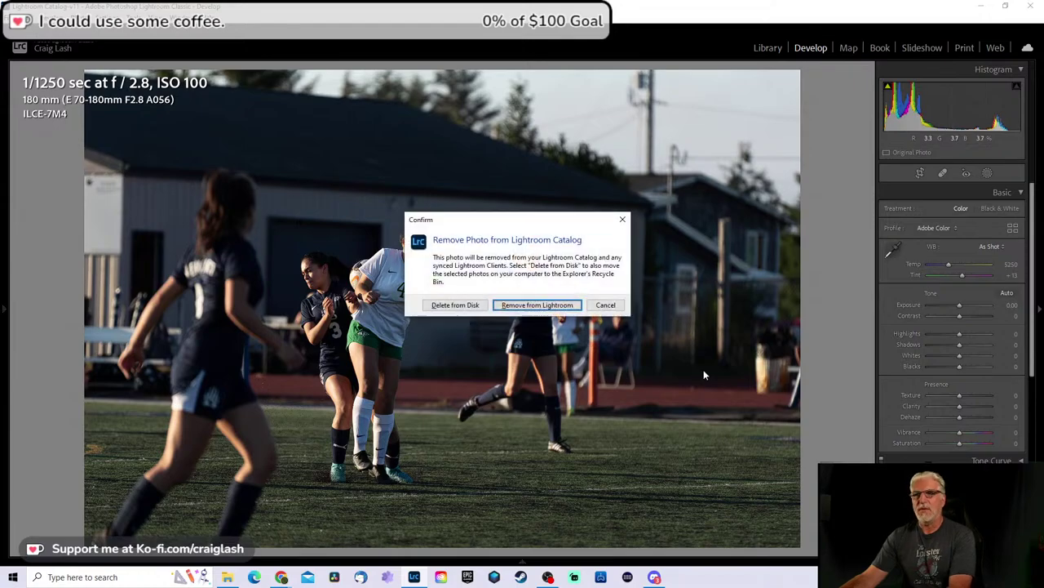
{"action": "left_click", "coordinate": [540, 302]}
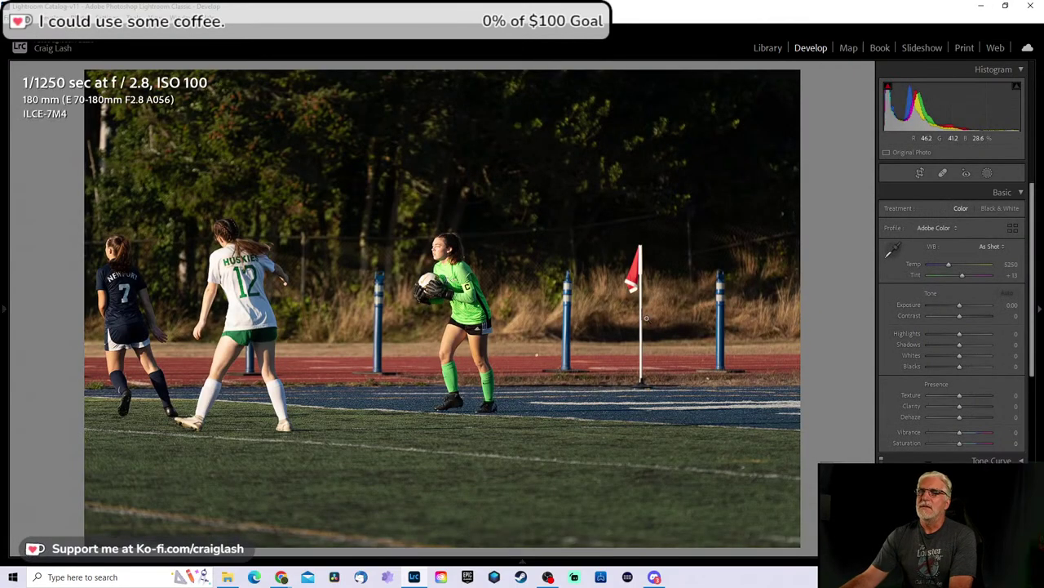
{"action": "key", "text": "Right"}
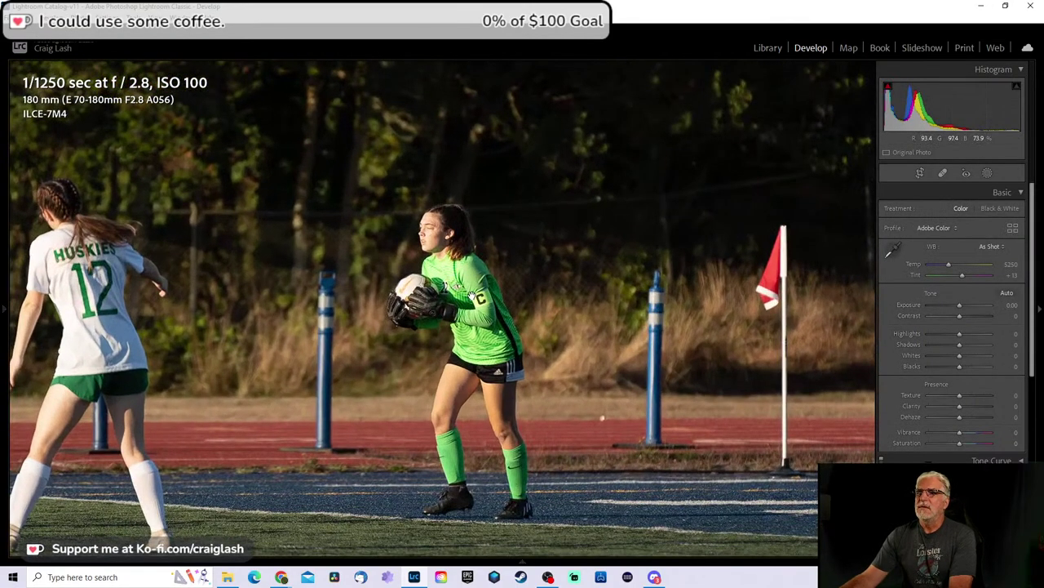
{"action": "left_click", "coordinate": [472, 296]}
Step: Remove the second reject and zoom-check the goalkeeper's focus on the next photo
{"action": "key", "text": "Delete"}
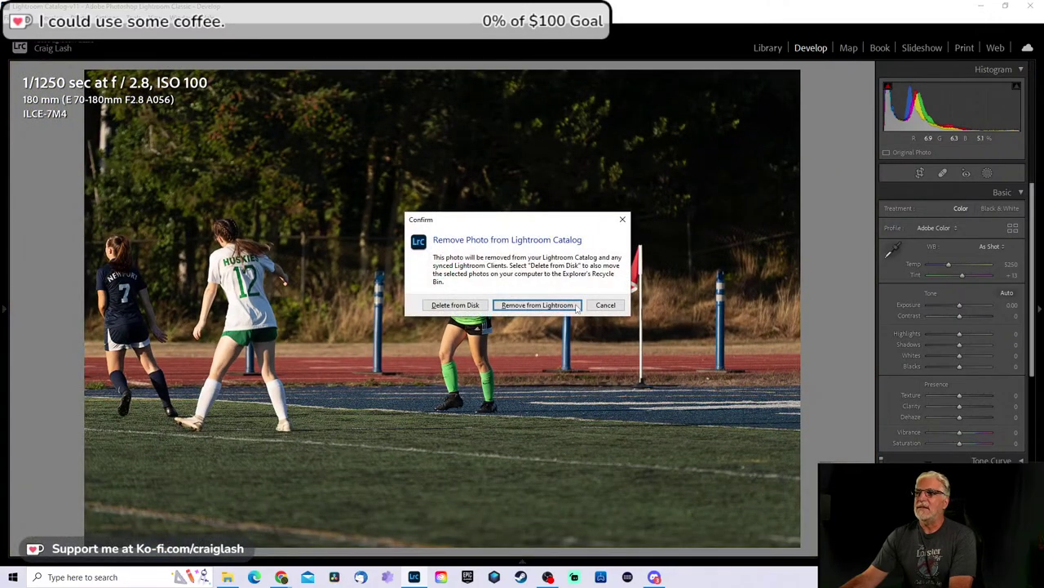
{"action": "left_click", "coordinate": [556, 304]}
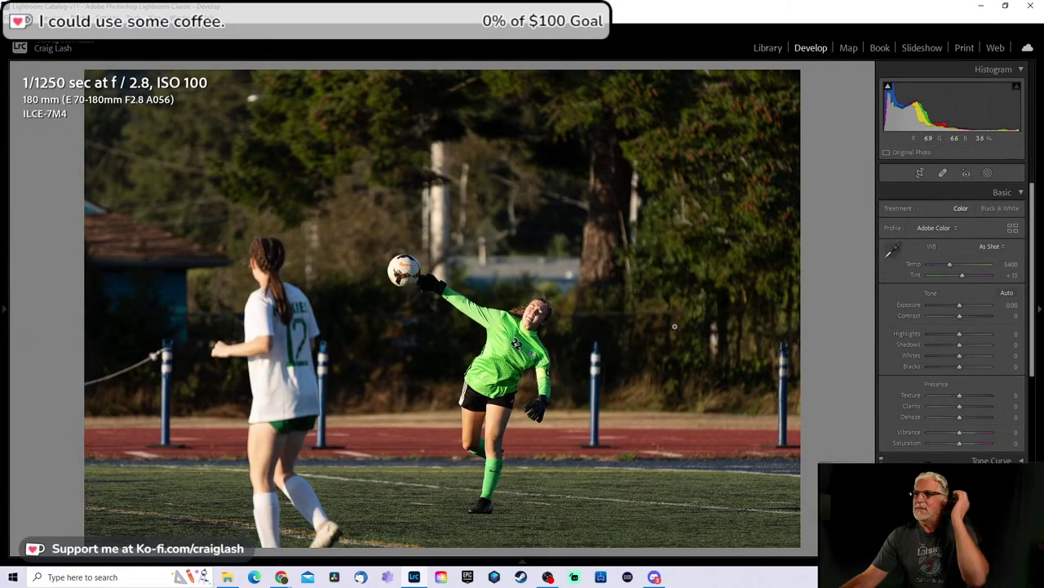
{"action": "left_click", "coordinate": [607, 329]}
{"action": "left_click", "coordinate": [551, 315]}
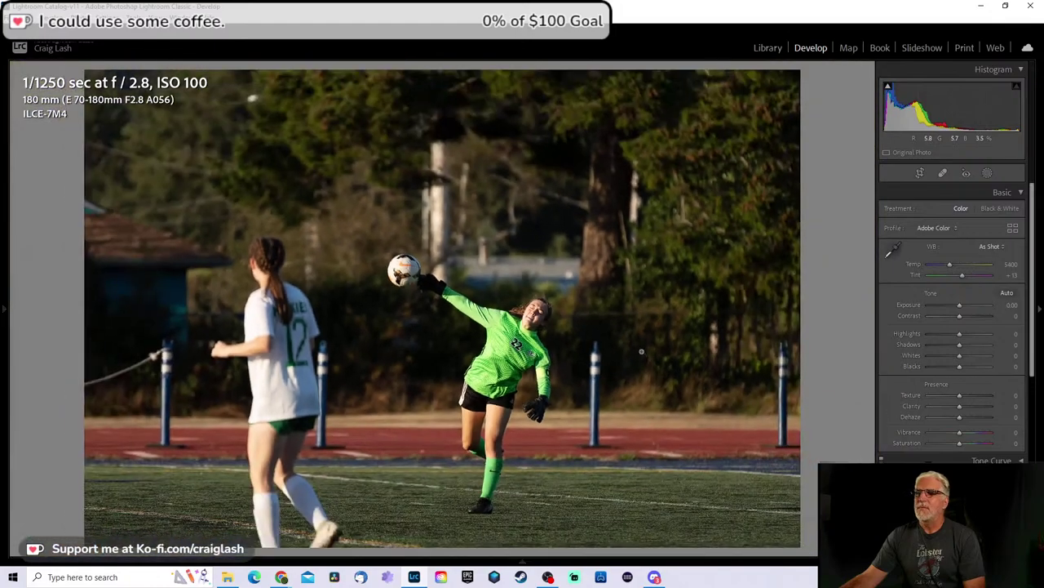
Step: Crop tightly around the goalkeeper and ball, with the number 12 player at the left edge
{"action": "key", "text": "r"}
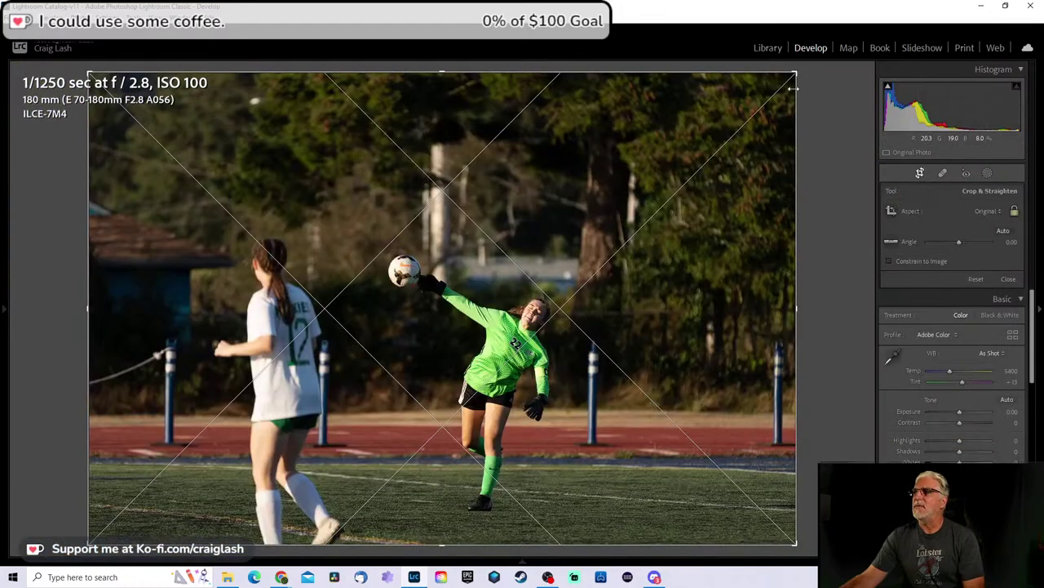
{"action": "left_click_drag", "start_coordinate": [799, 66], "coordinate": [525, 249]}
{"action": "left_click_drag", "start_coordinate": [609, 315], "coordinate": [538, 325]}
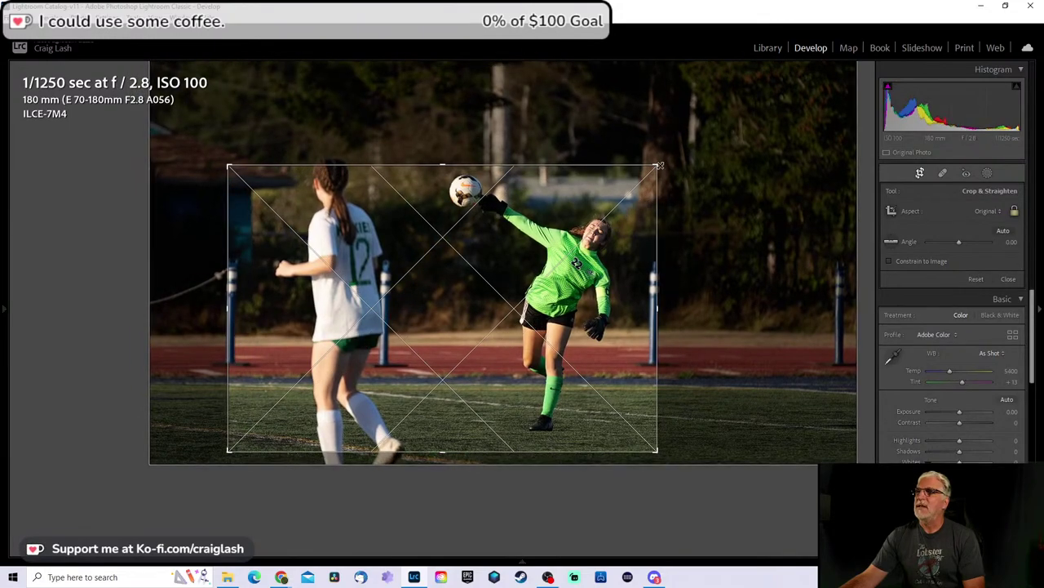
{"action": "left_click_drag", "start_coordinate": [657, 166], "coordinate": [644, 177]}
{"action": "left_click_drag", "start_coordinate": [594, 204], "coordinate": [570, 225]}
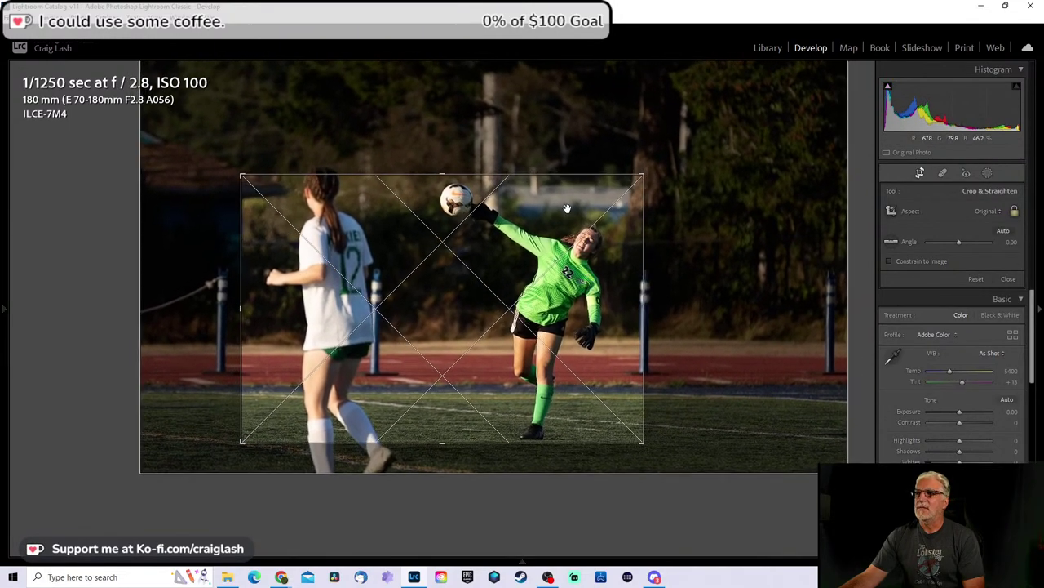
{"action": "left_click_drag", "start_coordinate": [572, 174], "coordinate": [572, 162]}
{"action": "left_click_drag", "start_coordinate": [581, 285], "coordinate": [594, 280]}
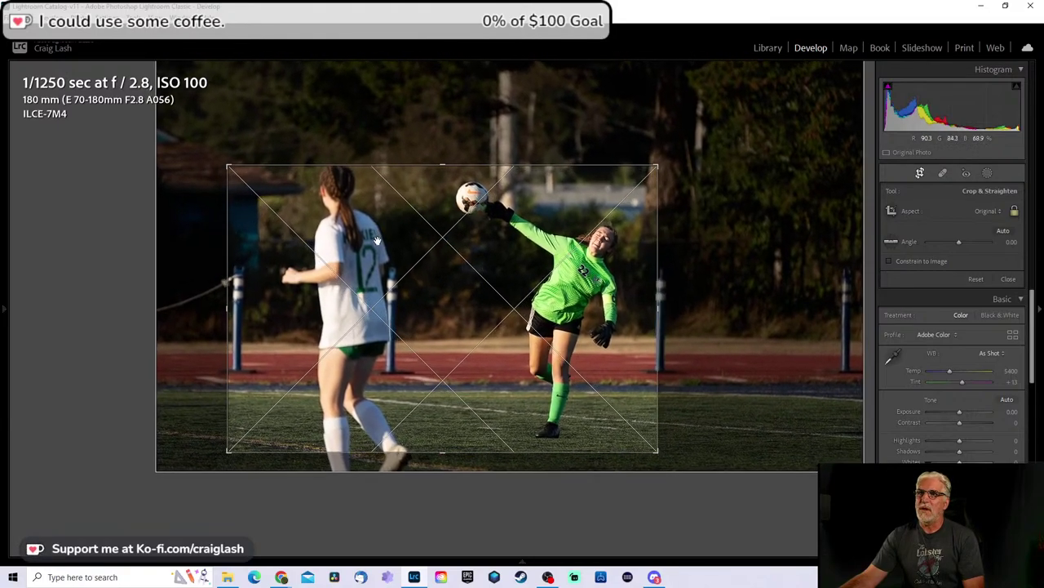
{"action": "left_click_drag", "start_coordinate": [448, 321], "coordinate": [331, 322]}
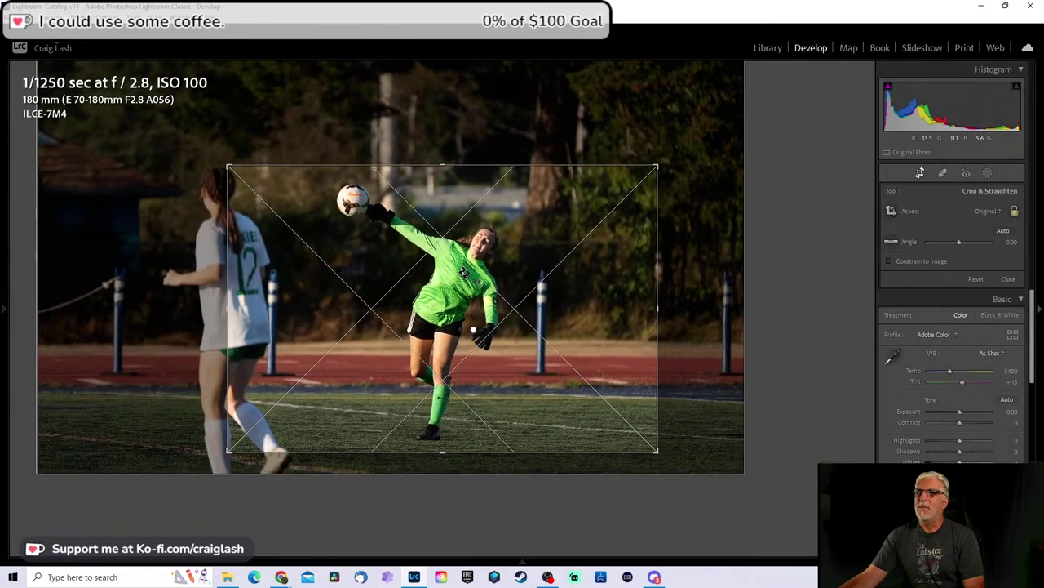
{"action": "left_click_drag", "start_coordinate": [476, 325], "coordinate": [473, 325]}
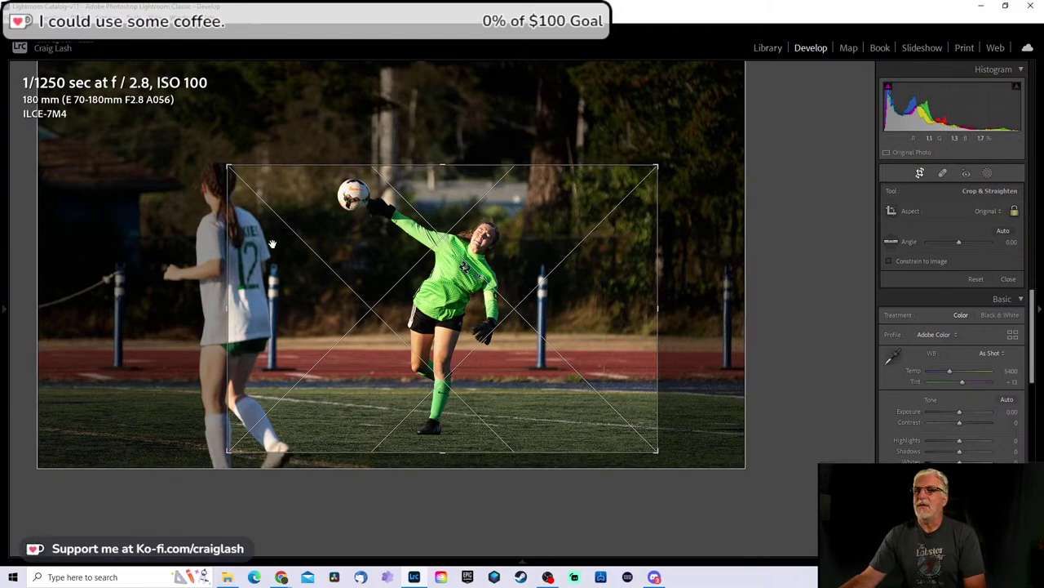
{"action": "left_click_drag", "start_coordinate": [403, 283], "coordinate": [496, 300]}
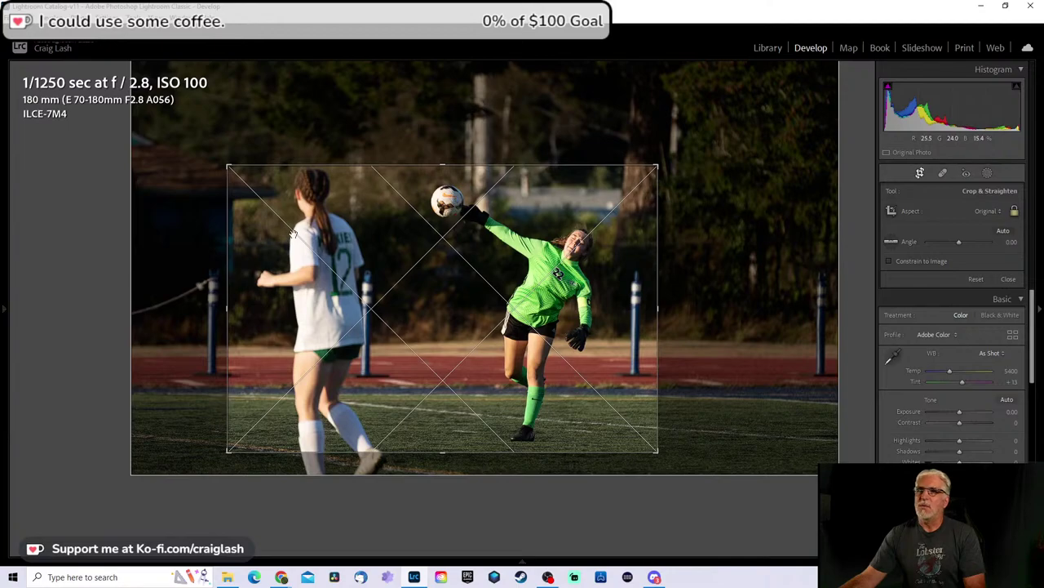
{"action": "key", "text": "Return"}
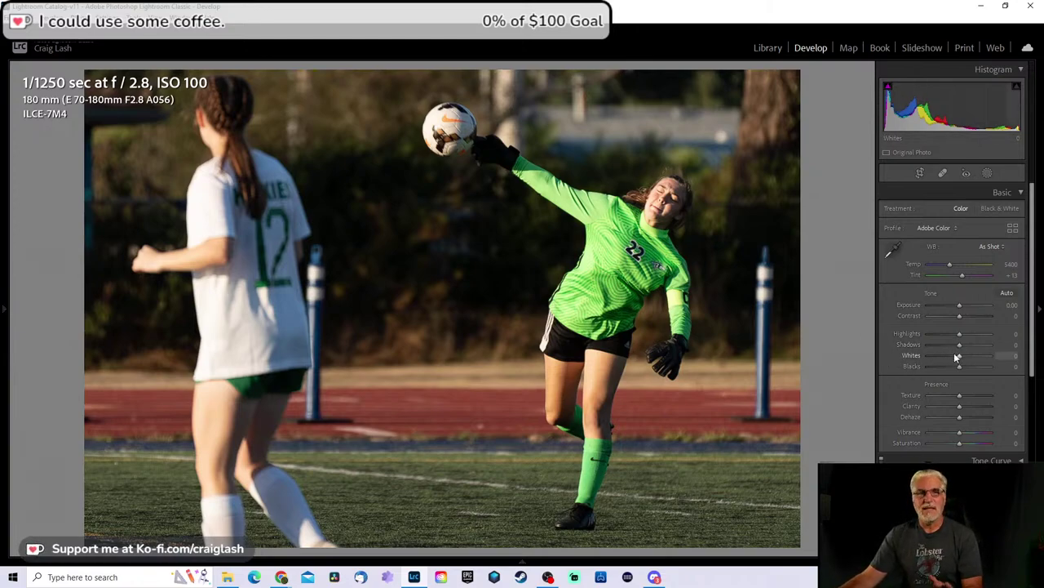
Step: Set Shadows +28, Exposure +0.26, Contrast +4, Highlights -53 and Texture +26 on the goalkeeper photo
{"action": "left_click_drag", "start_coordinate": [960, 346], "coordinate": [963, 305]}
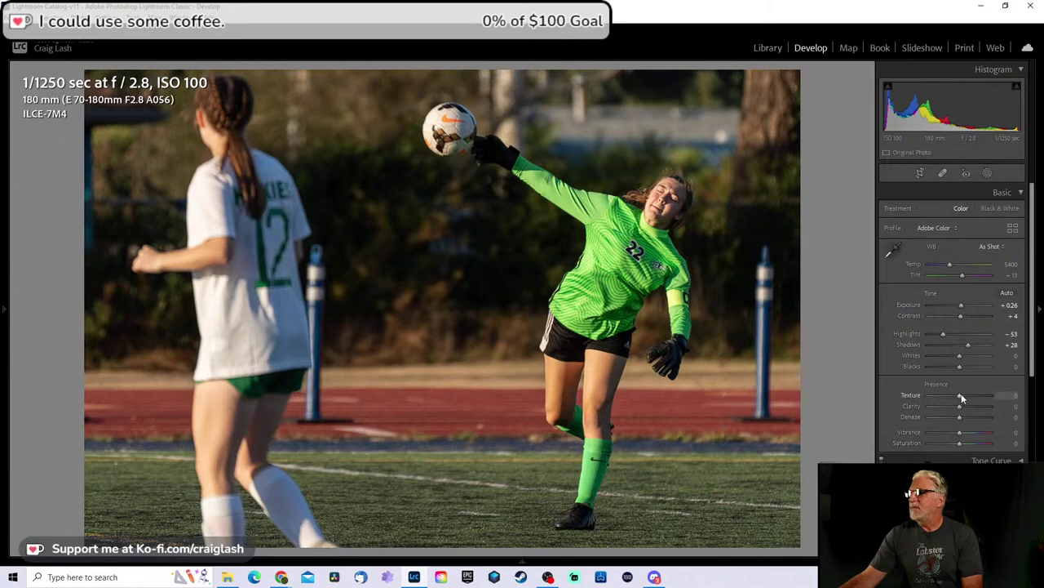
{"action": "mouse_move", "coordinate": [961, 396]}
{"action": "left_mouse_down"}
{"action": "mouse_move", "coordinate": [979, 395]}
{"action": "mouse_move", "coordinate": [966, 397]}
{"action": "left_mouse_up"}
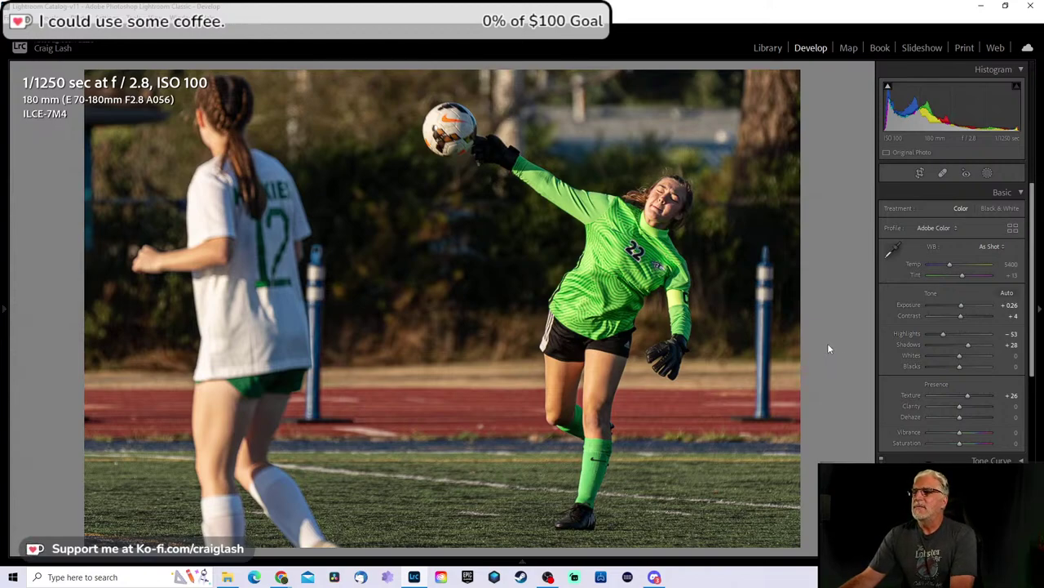
{"action": "key", "text": "Right"}
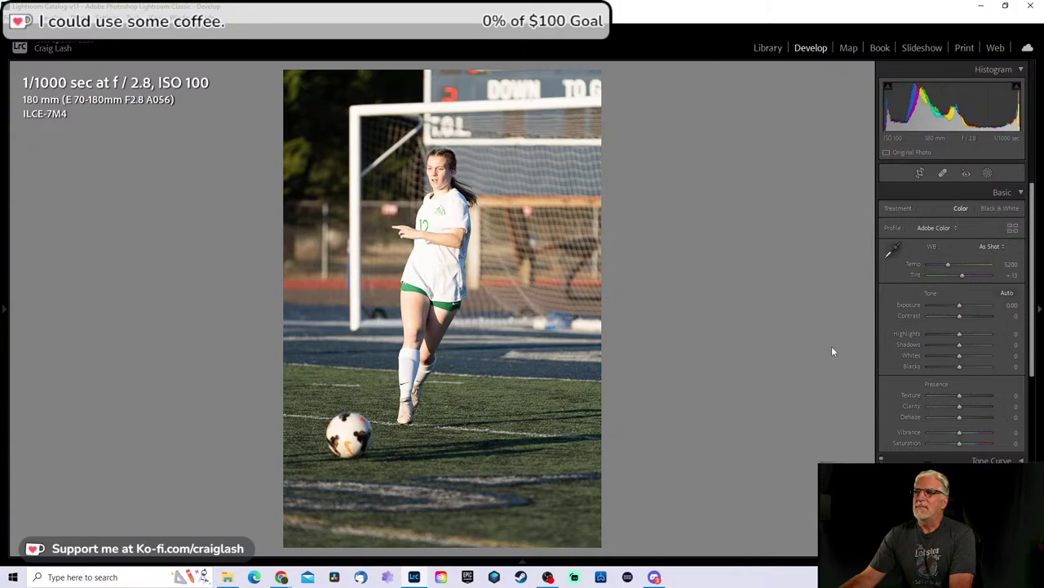
Step: Zoom-check the next player's sharpness, then remove that shot from the catalog
{"action": "key", "text": "Right"}
{"action": "key", "text": "Right"}
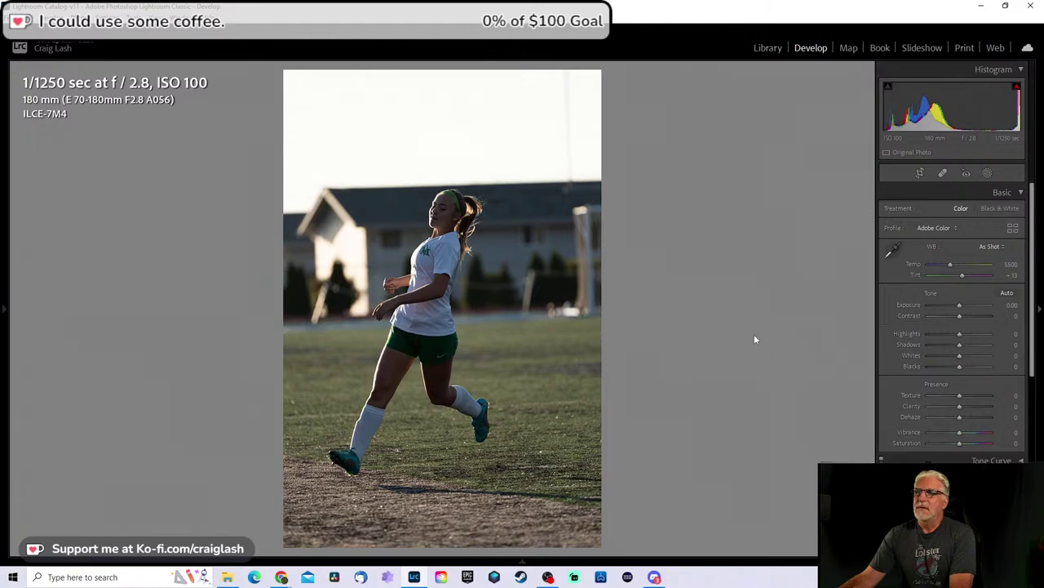
{"action": "left_click", "coordinate": [448, 257]}
{"action": "left_click_drag", "start_coordinate": [445, 377], "coordinate": [439, 221]}
{"action": "left_click", "coordinate": [446, 219]}
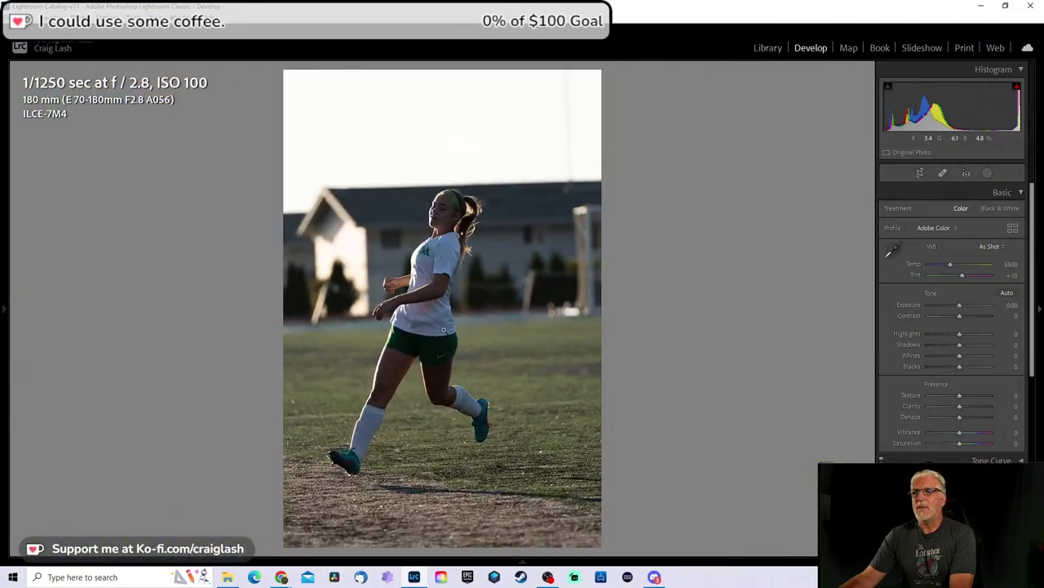
{"action": "key", "text": "Delete"}
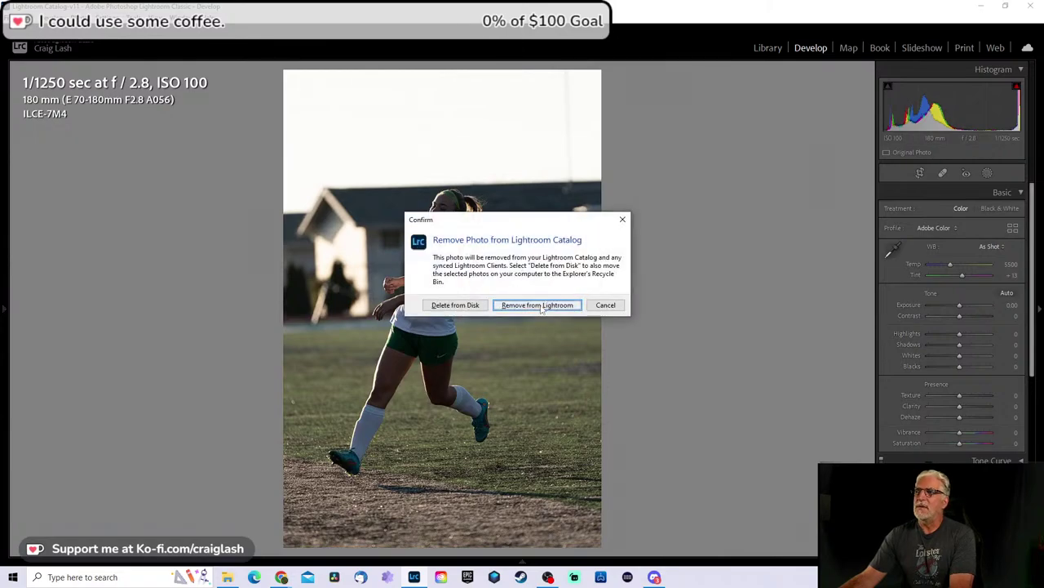
{"action": "left_click", "coordinate": [538, 305]}
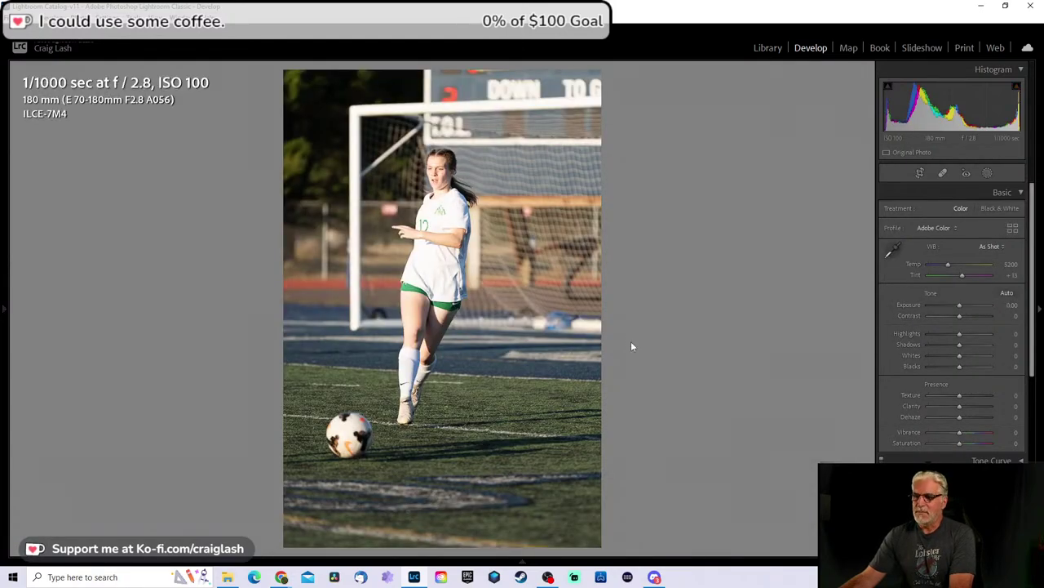
Step: Remove the near-goal and number 16 kicking shots, then zoom-check player 8's focus
{"action": "key", "text": "Delete"}
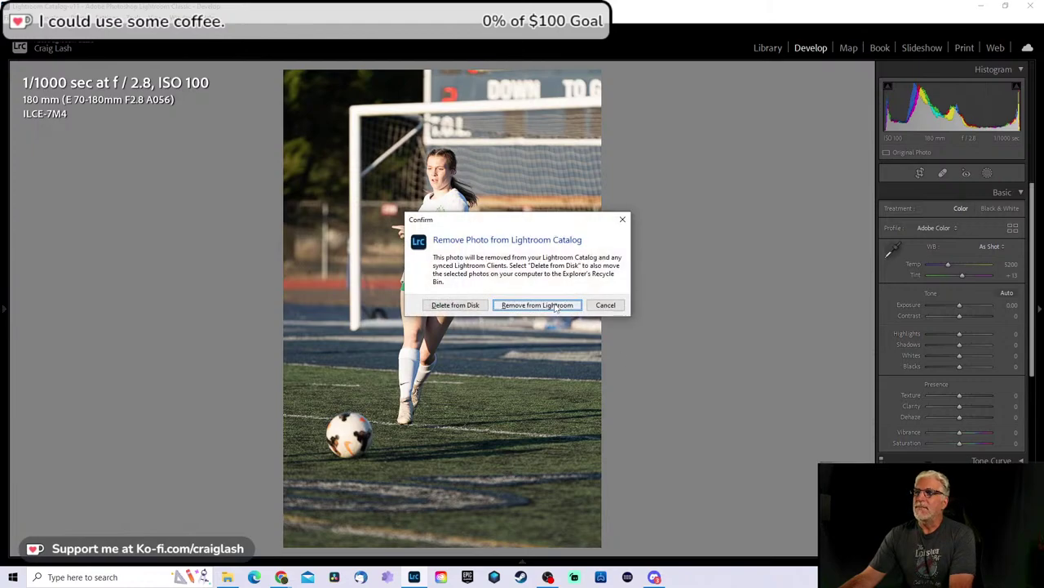
{"action": "left_click", "coordinate": [538, 305]}
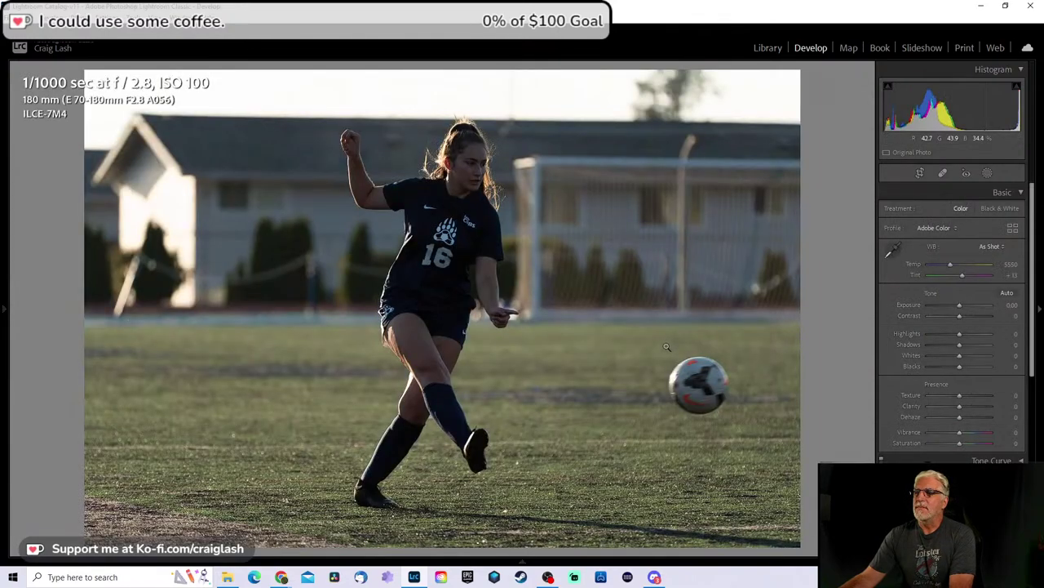
{"action": "key", "text": "Delete"}
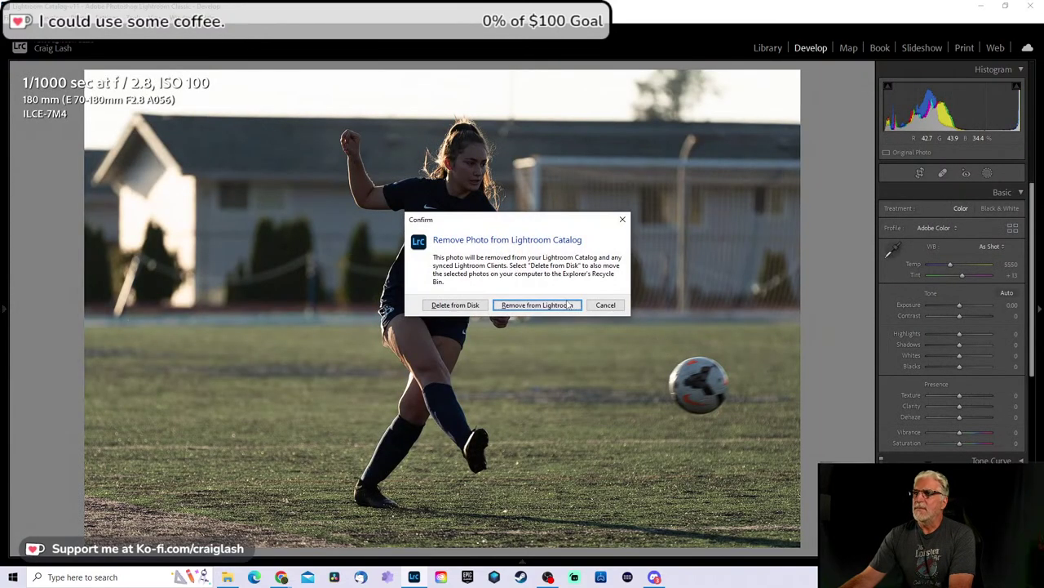
{"action": "left_click", "coordinate": [555, 304]}
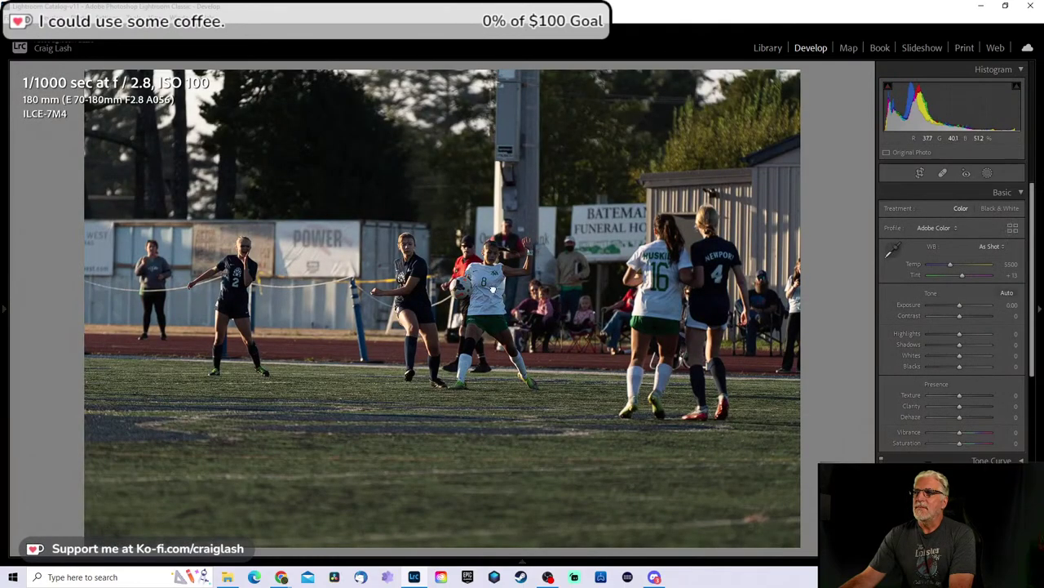
{"action": "left_click", "coordinate": [493, 289]}
{"action": "left_click", "coordinate": [501, 299]}
Step: Crop the wide group shot tightly around player 8 with the ball
{"action": "key", "text": "r"}
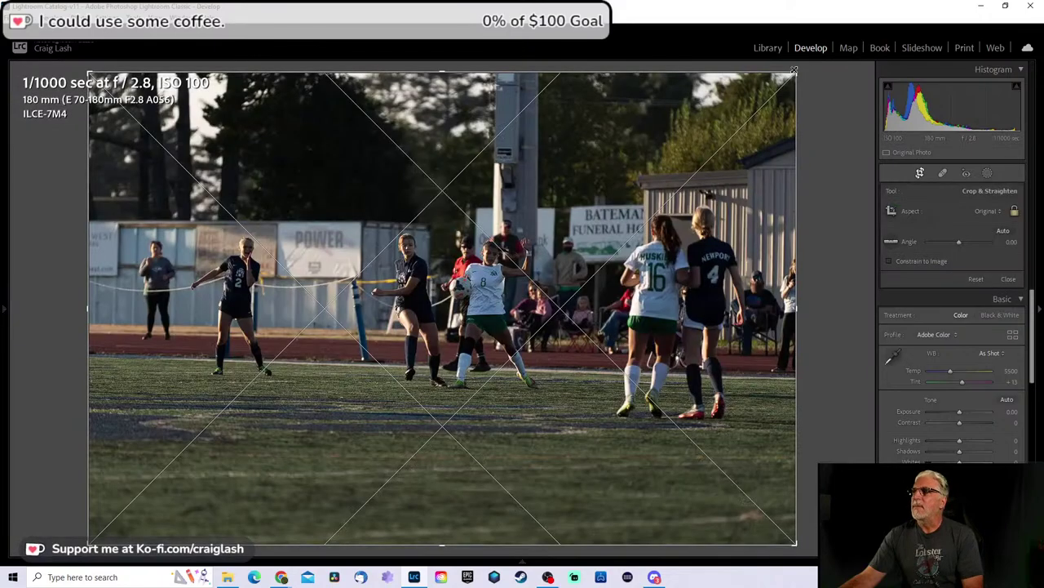
{"action": "left_click_drag", "start_coordinate": [799, 71], "coordinate": [622, 181]}
{"action": "left_click_drag", "start_coordinate": [571, 212], "coordinate": [365, 327]}
{"action": "left_click_drag", "start_coordinate": [633, 306], "coordinate": [564, 311]}
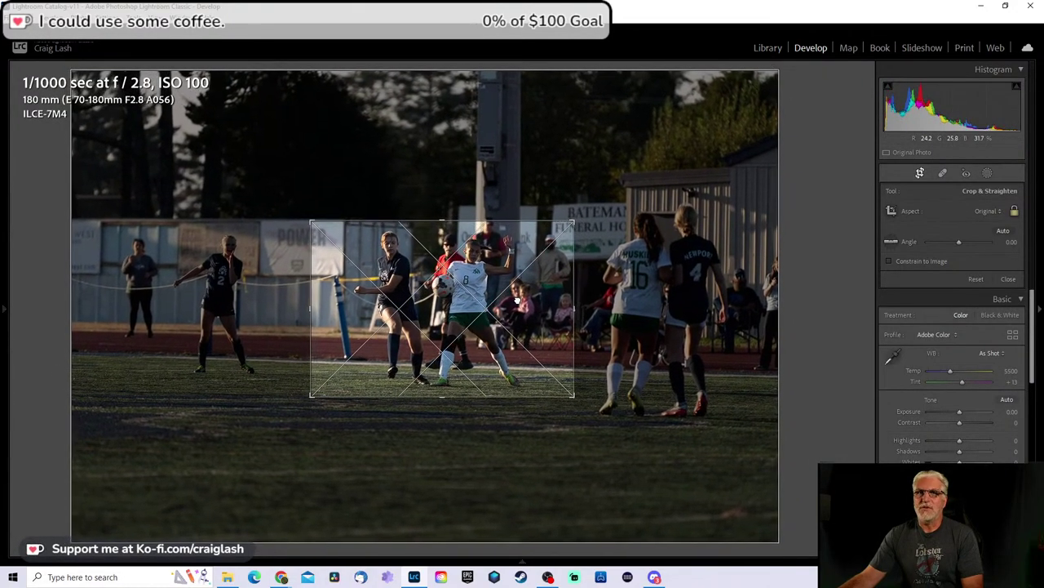
{"action": "key", "text": "Return"}
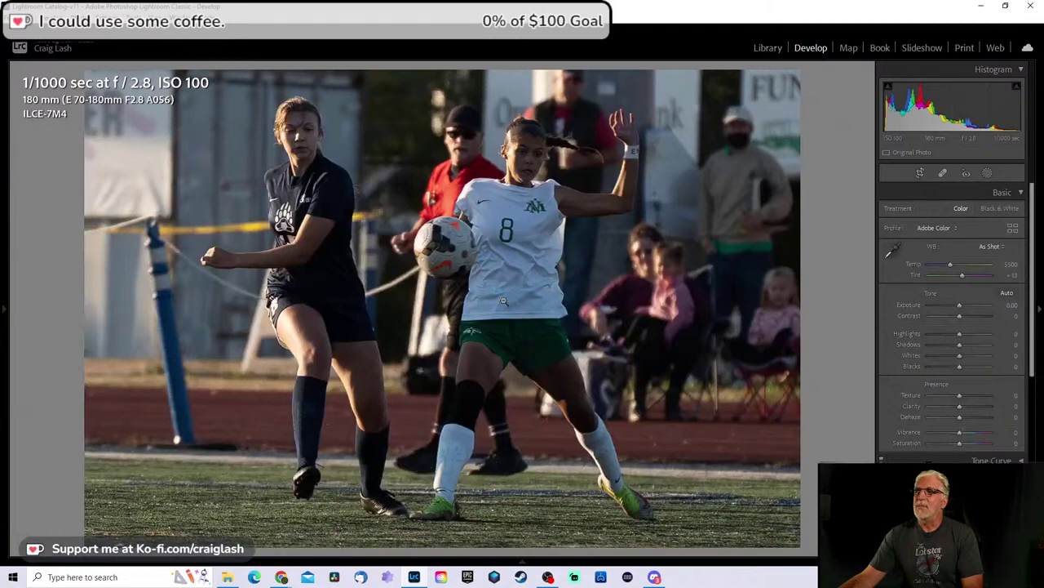
{"action": "key", "text": "r"}
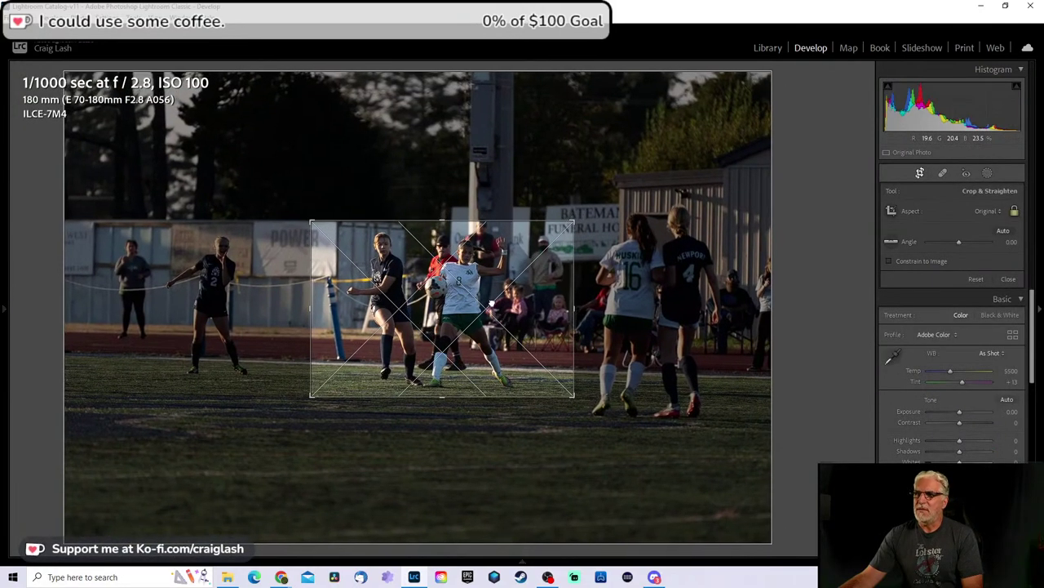
{"action": "key", "text": "Return"}
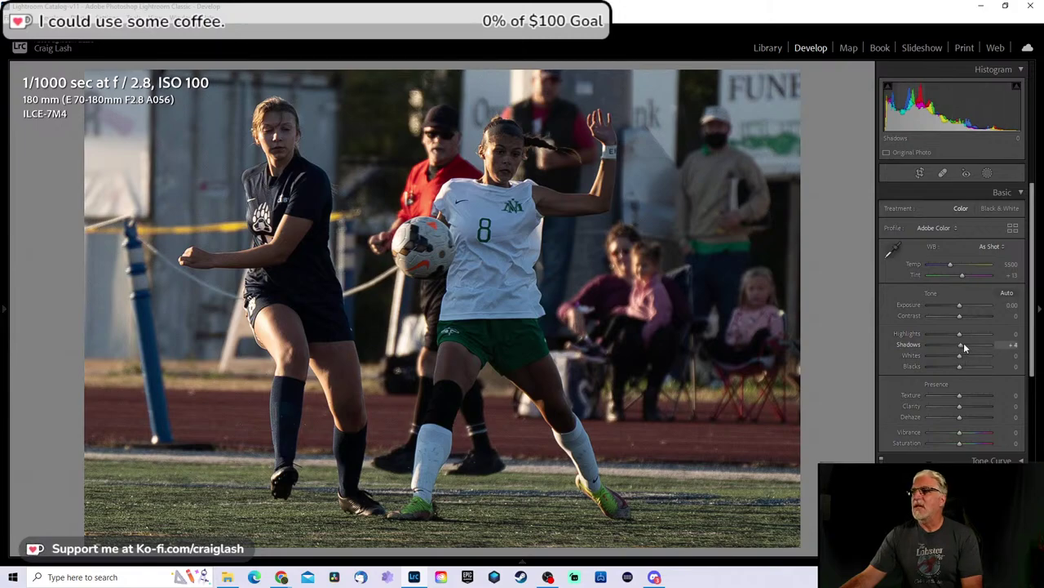
Step: Set Exposure +0.70, Highlights -56, Shadows +100 and Texture +19, then advance
{"action": "left_click_drag", "start_coordinate": [964, 342], "coordinate": [966, 304]}
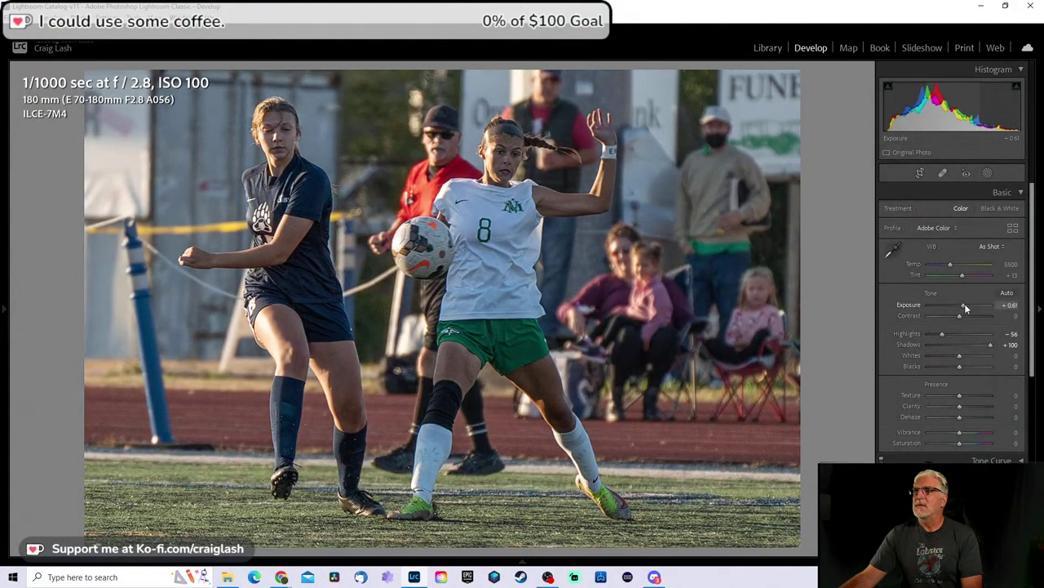
{"action": "left_click_drag", "start_coordinate": [960, 395], "coordinate": [968, 394]}
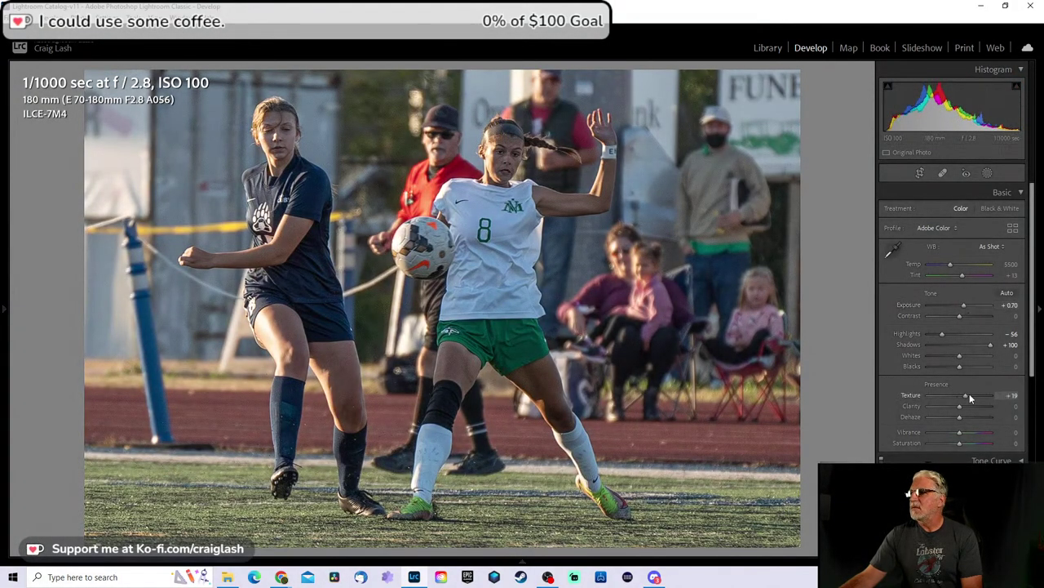
{"action": "key", "text": "Right"}
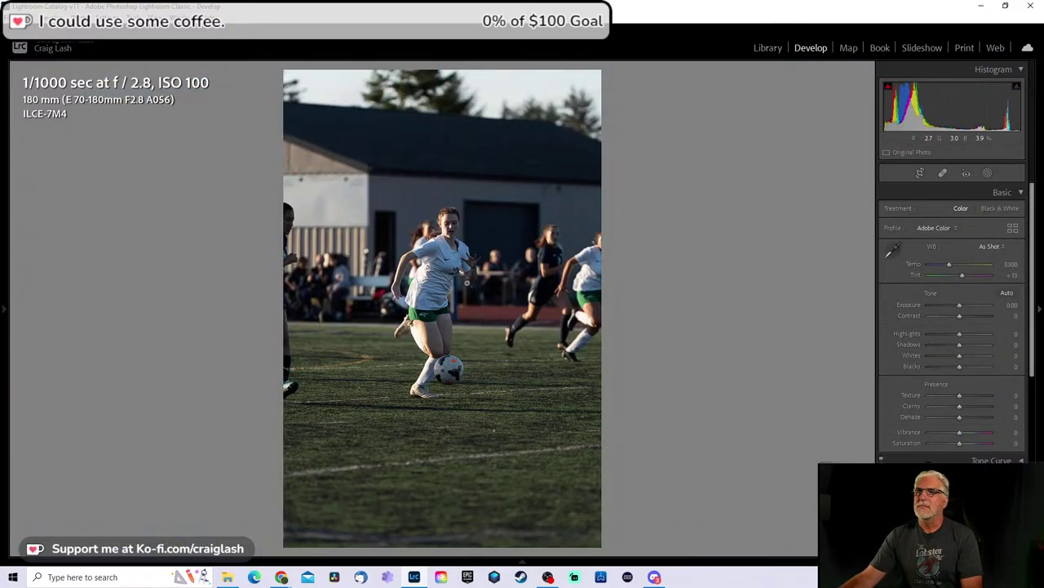
Step: Zoom-check the dribbling player, then make a first small crop around her
{"action": "left_click", "coordinate": [466, 282]}
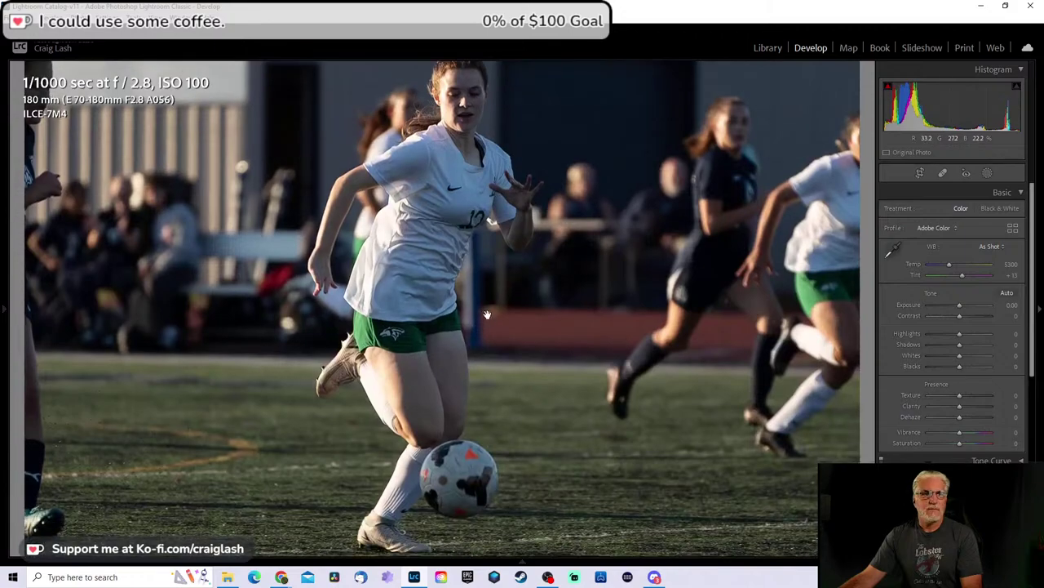
{"action": "left_click", "coordinate": [512, 299]}
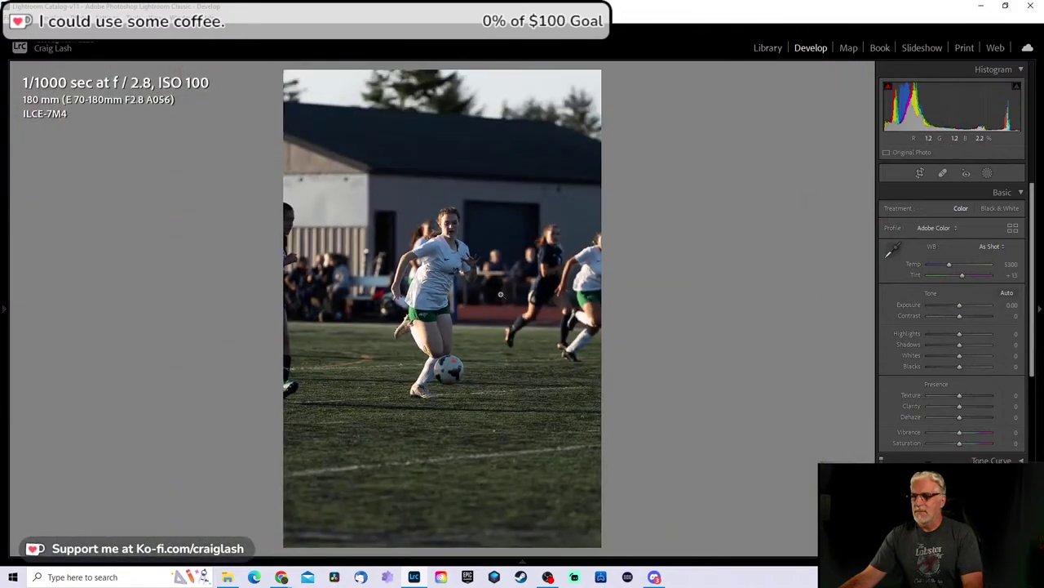
{"action": "key", "text": "Right"}
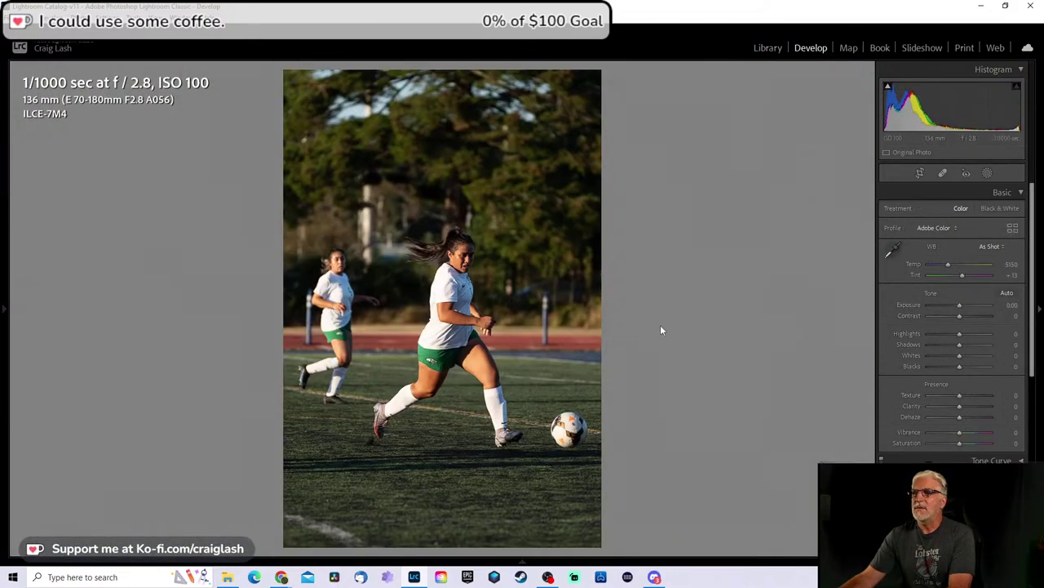
{"action": "key", "text": "Right"}
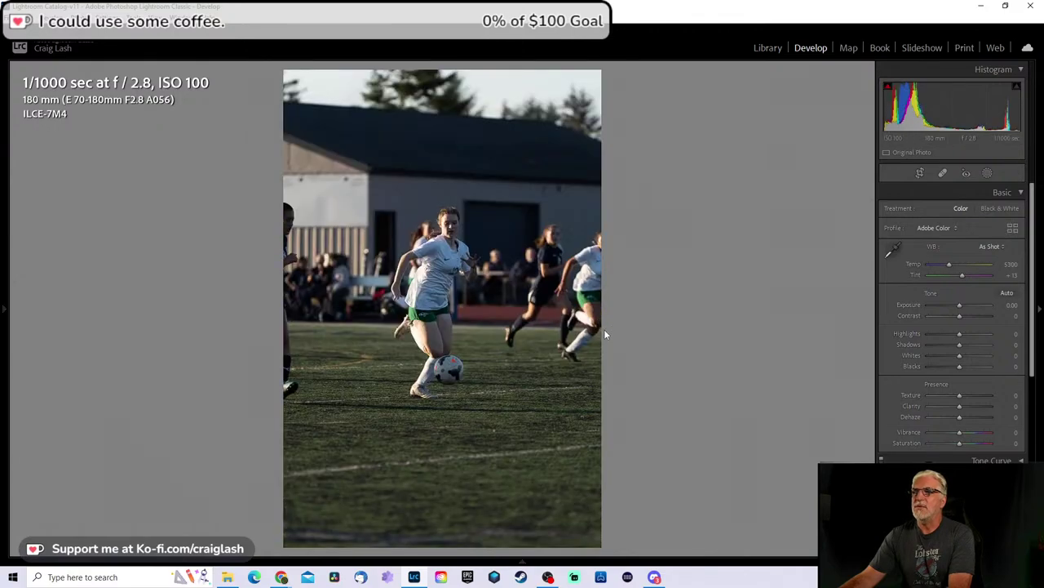
{"action": "key", "text": "r"}
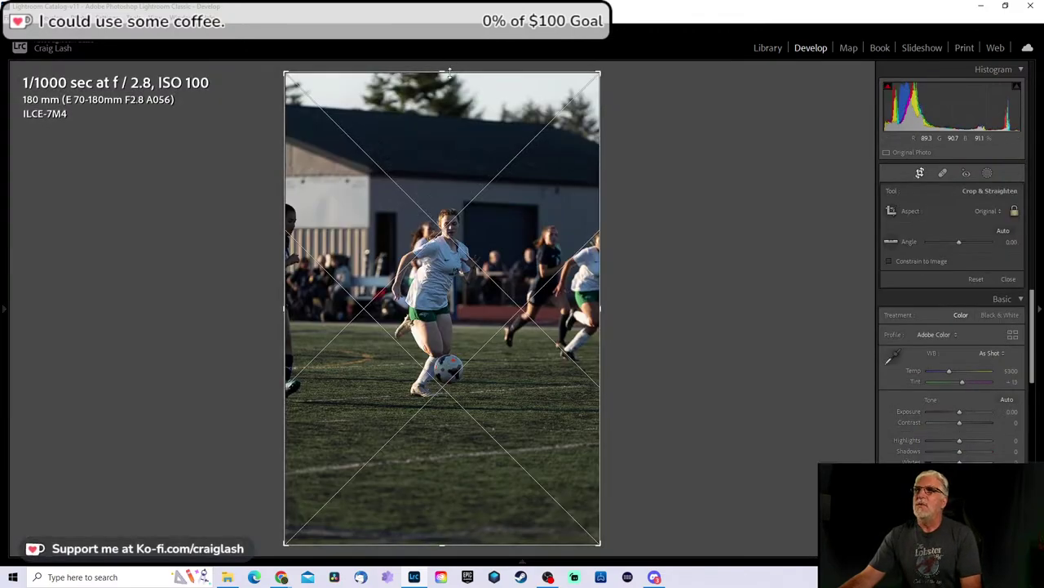
{"action": "left_click_drag", "start_coordinate": [449, 72], "coordinate": [487, 266]}
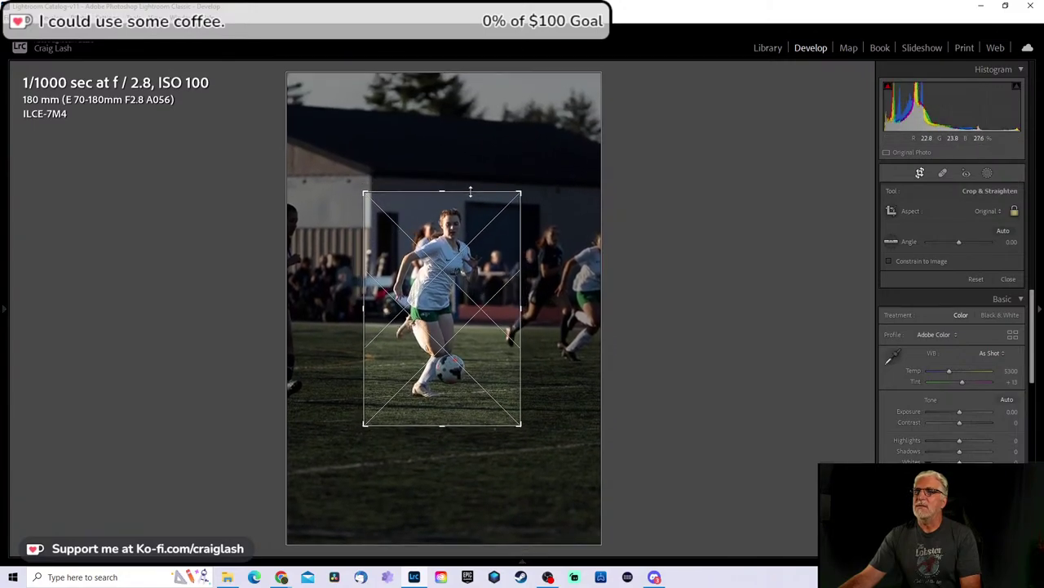
{"action": "left_click_drag", "start_coordinate": [461, 296], "coordinate": [459, 307]}
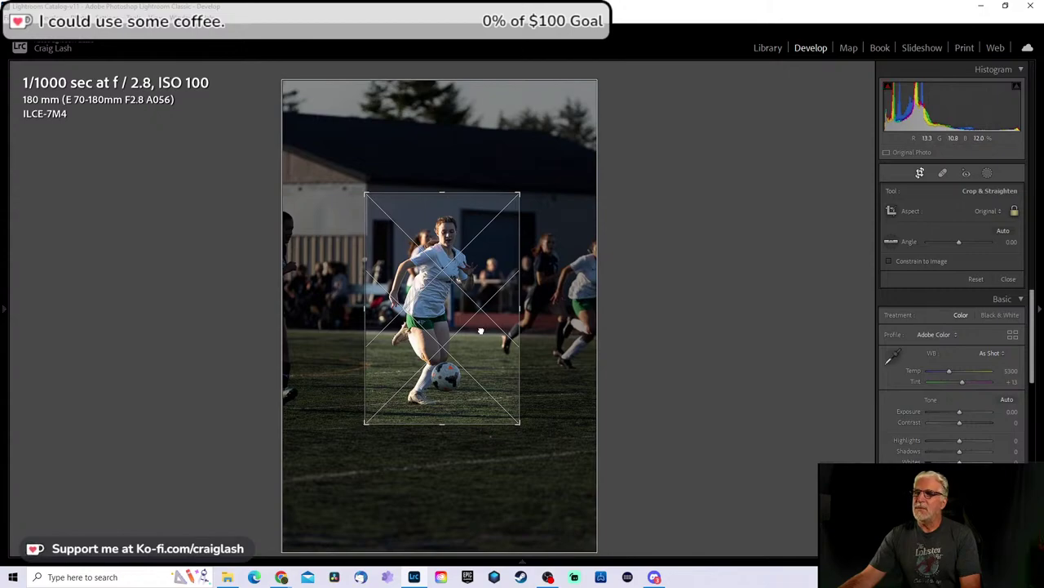
{"action": "key", "text": "Return"}
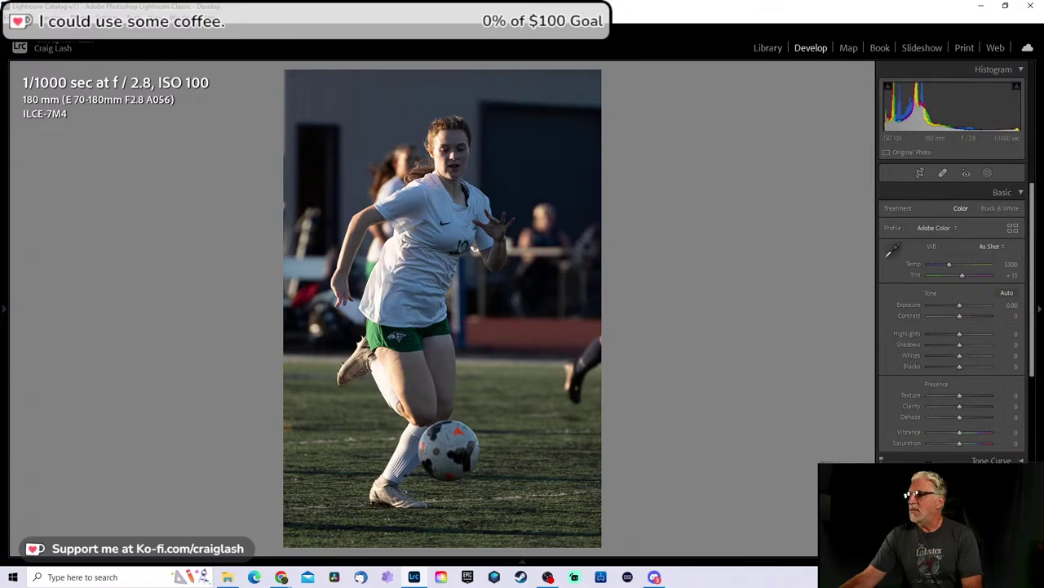
Step: Refine the crop box and recentre the number 12 player and ball within it
{"action": "key", "text": "Right"}
{"action": "key", "text": "r"}
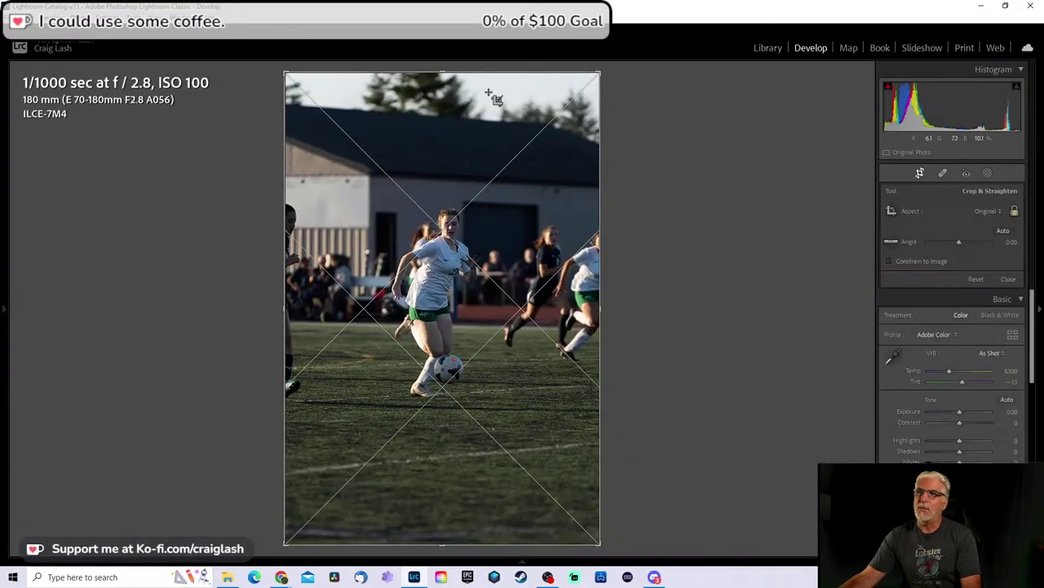
{"action": "left_click_drag", "start_coordinate": [492, 96], "coordinate": [470, 302]}
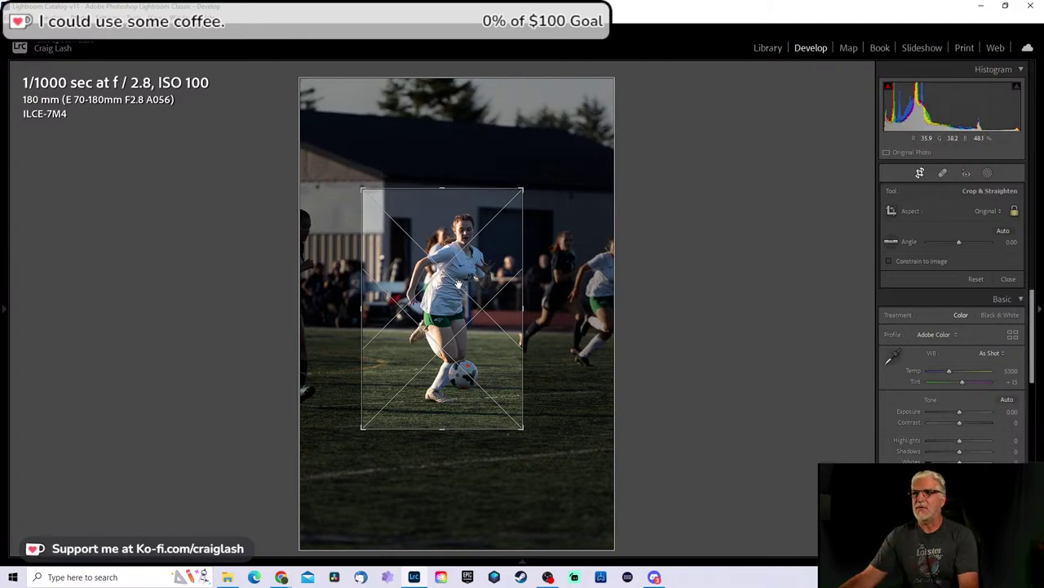
{"action": "left_click_drag", "start_coordinate": [484, 327], "coordinate": [458, 336]}
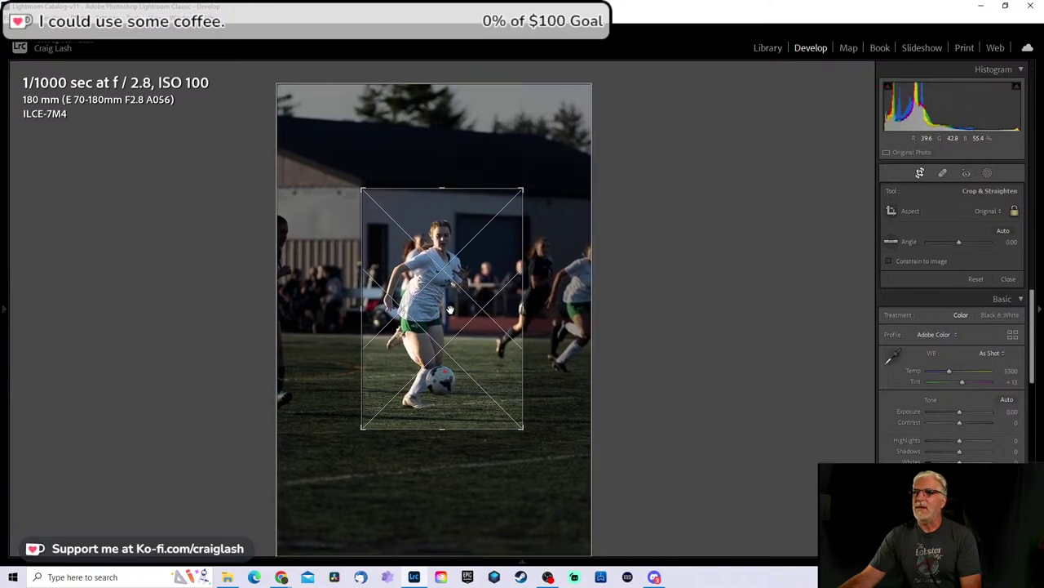
{"action": "key", "text": "Return"}
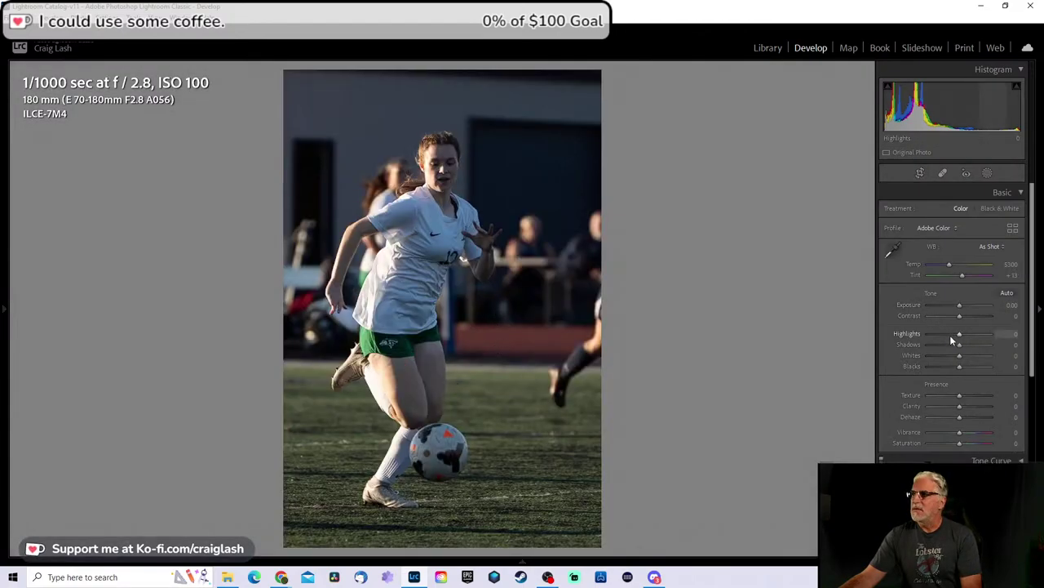
{"action": "key", "text": "r"}
{"action": "left_click_drag", "start_coordinate": [446, 337], "coordinate": [503, 320]}
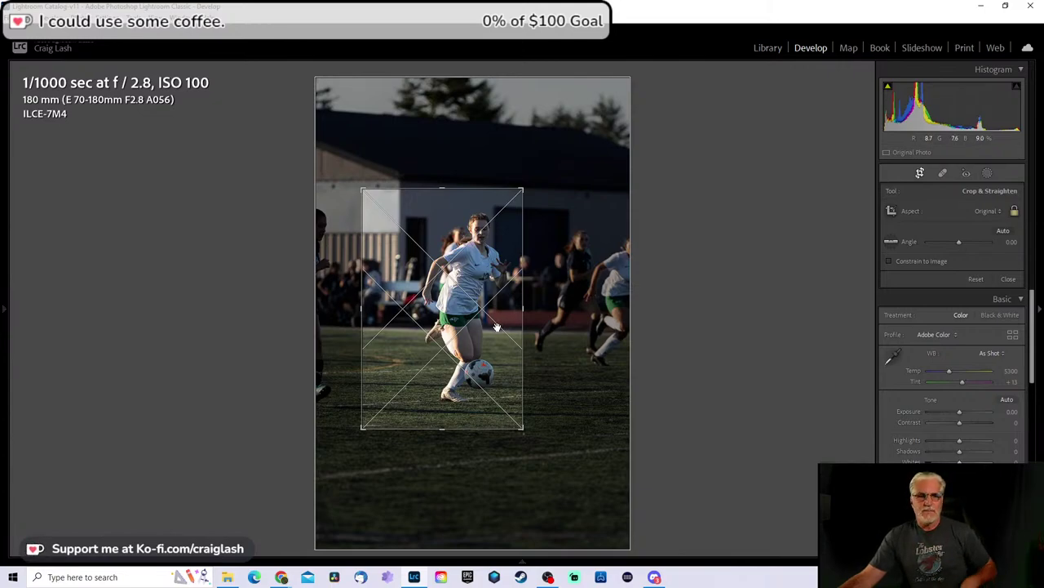
{"action": "left_click_drag", "start_coordinate": [493, 330], "coordinate": [463, 332]}
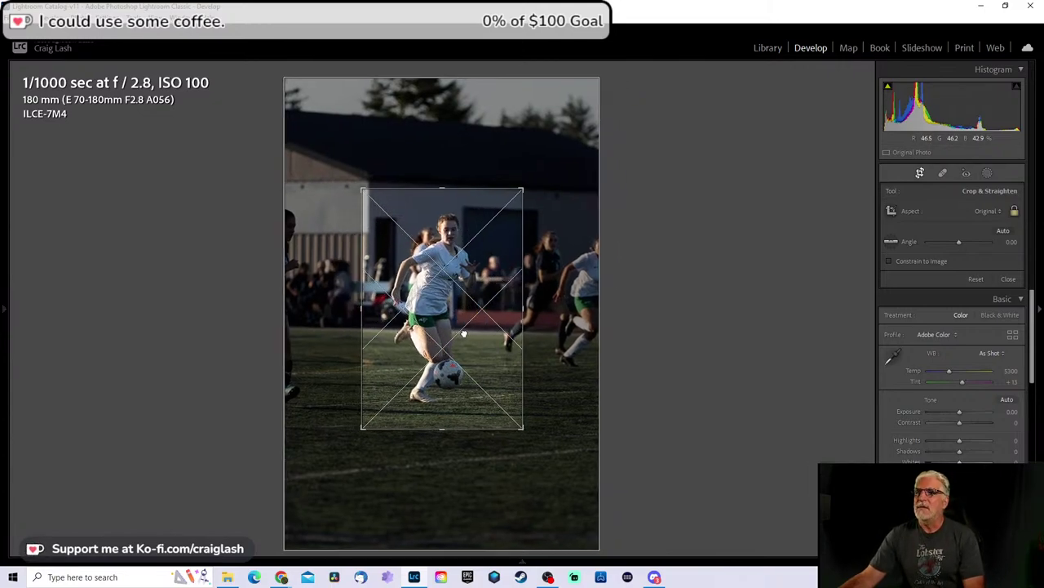
Step: Commit the crop and set Highlights -14, Shadows +100, Exposure +0.26, Texture +35
{"action": "key", "text": "Return"}
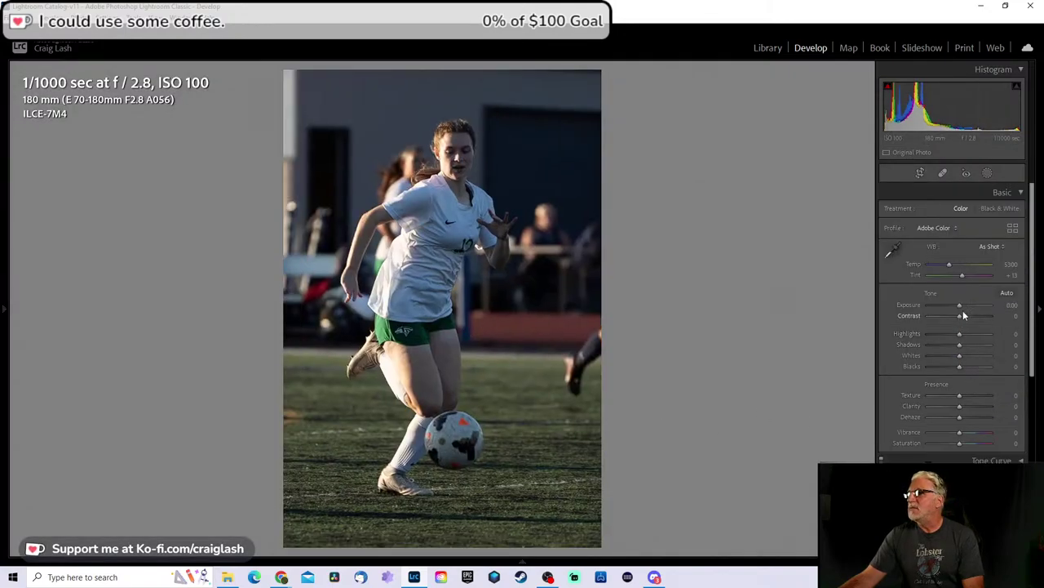
{"action": "scroll", "coordinate": [959, 340], "scroll_direction": "down", "scroll_amount": 3}
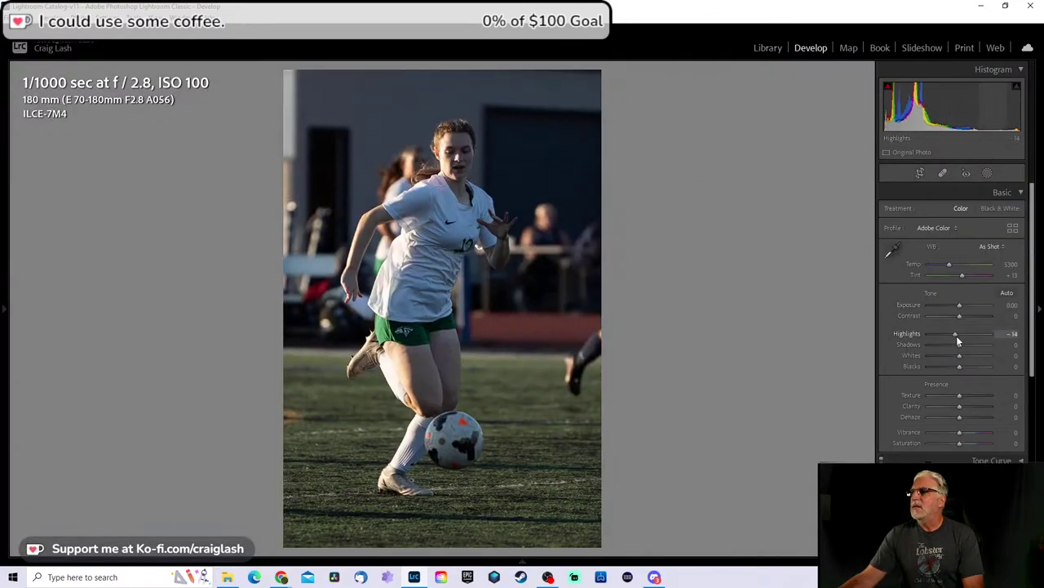
{"action": "left_click_drag", "start_coordinate": [959, 344], "coordinate": [994, 345]}
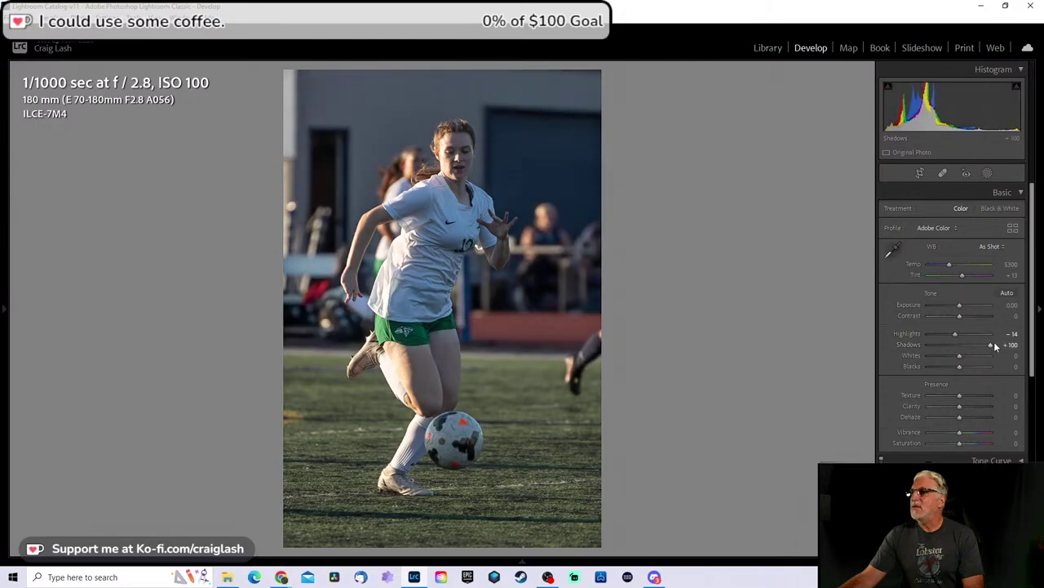
{"action": "left_click_drag", "start_coordinate": [959, 305], "coordinate": [960, 305]}
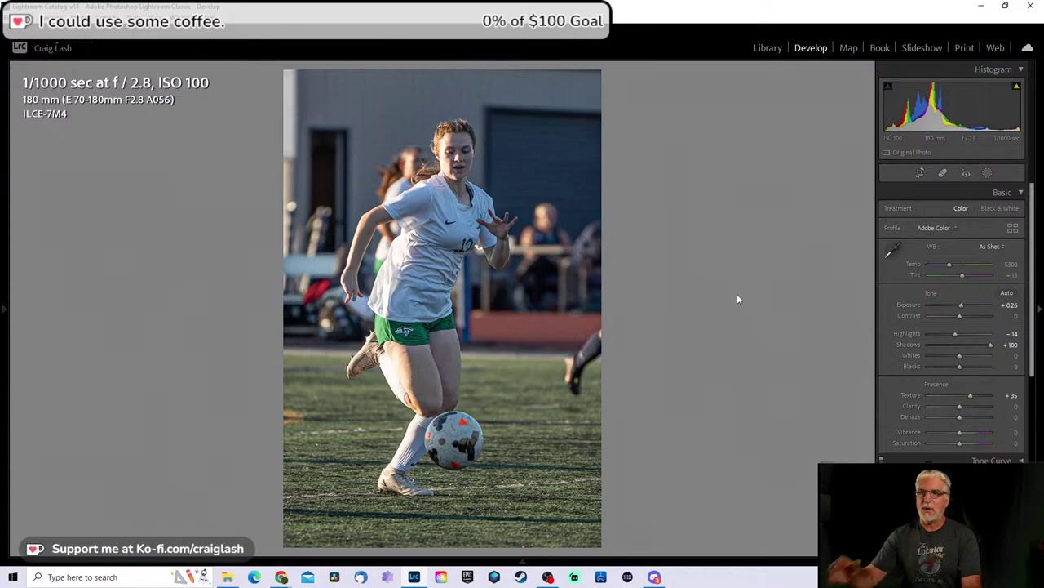
Step: Crop the next shot to a free-aspect portrait around the player and ball, excluding the teammate
{"action": "key", "text": "Right"}
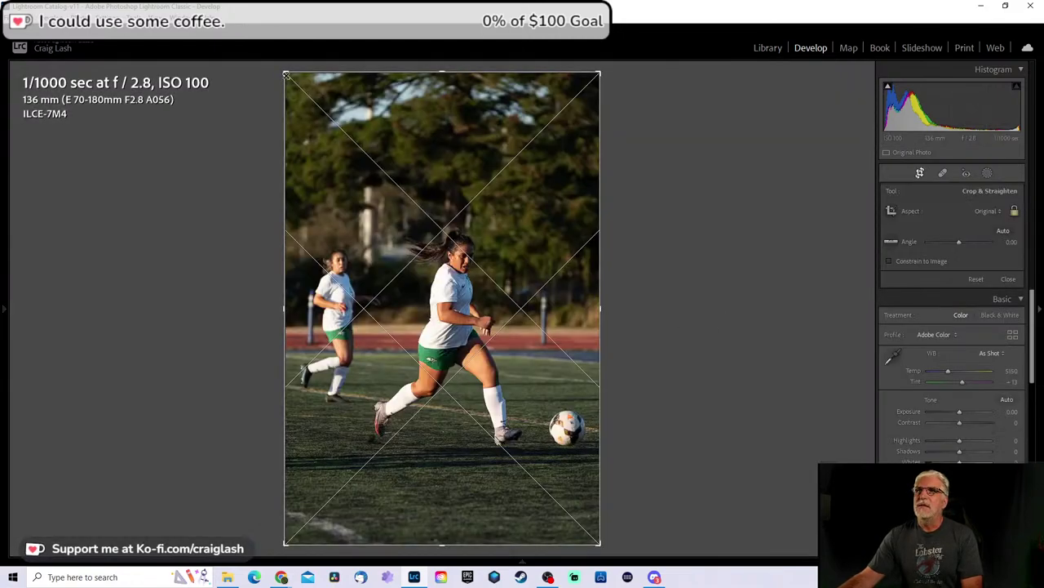
{"action": "left_click_drag", "start_coordinate": [285, 70], "coordinate": [326, 122]}
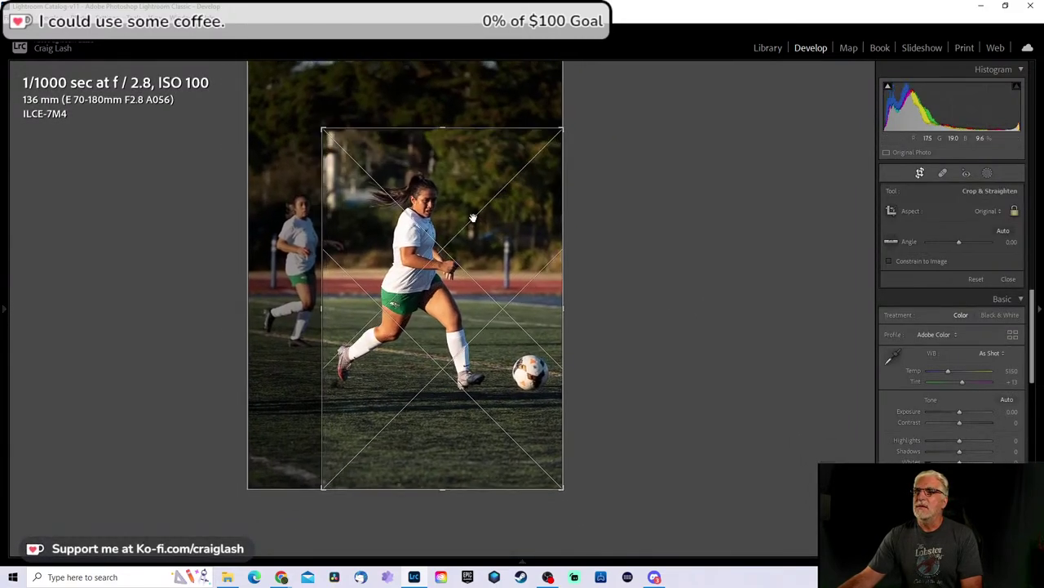
{"action": "left_click_drag", "start_coordinate": [450, 255], "coordinate": [515, 373]}
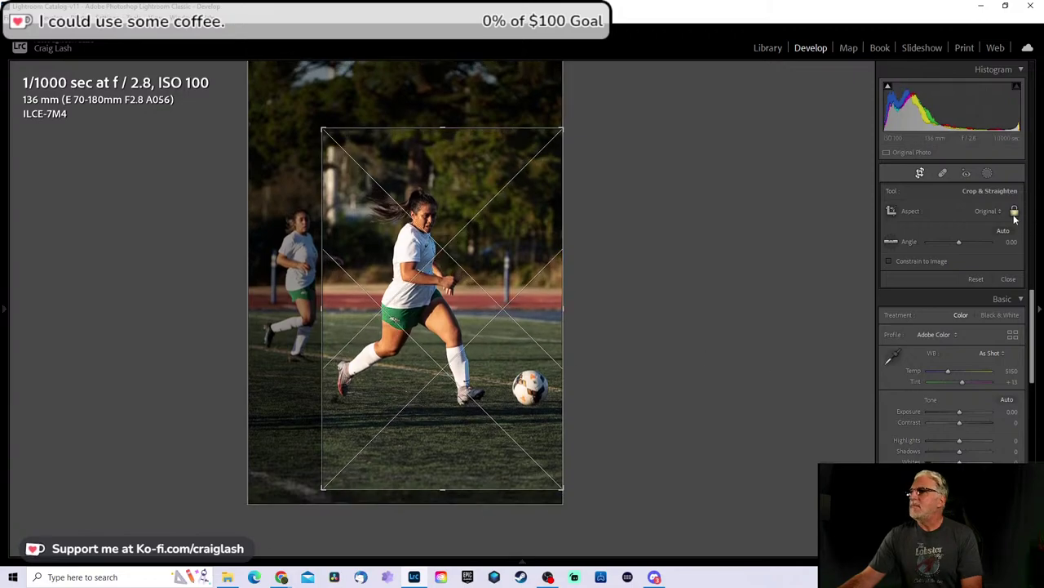
{"action": "left_click", "coordinate": [1015, 212]}
{"action": "left_click_drag", "start_coordinate": [441, 489], "coordinate": [446, 445]}
{"action": "left_click_drag", "start_coordinate": [457, 384], "coordinate": [457, 397]}
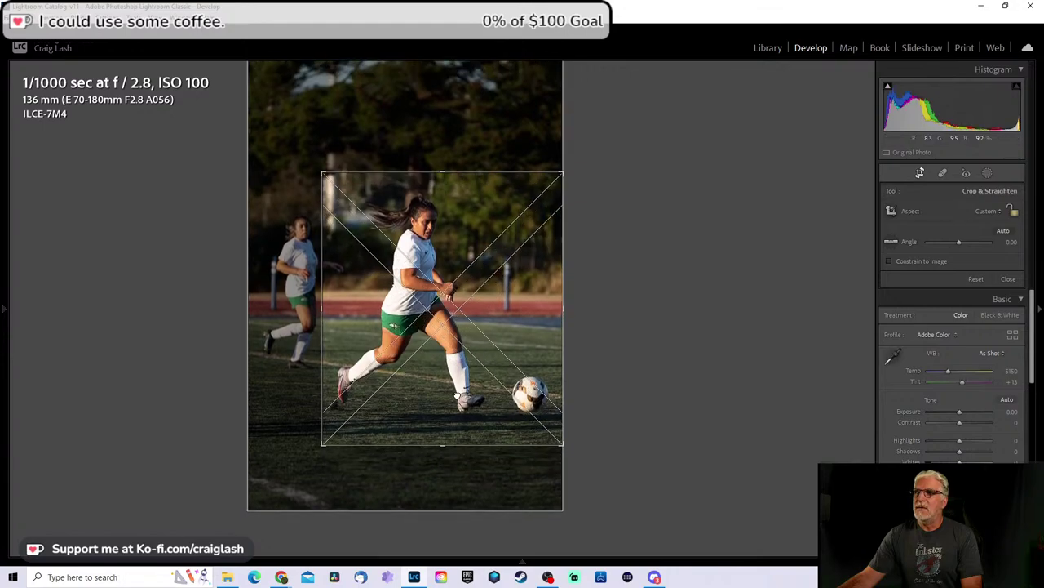
{"action": "key", "text": "Return"}
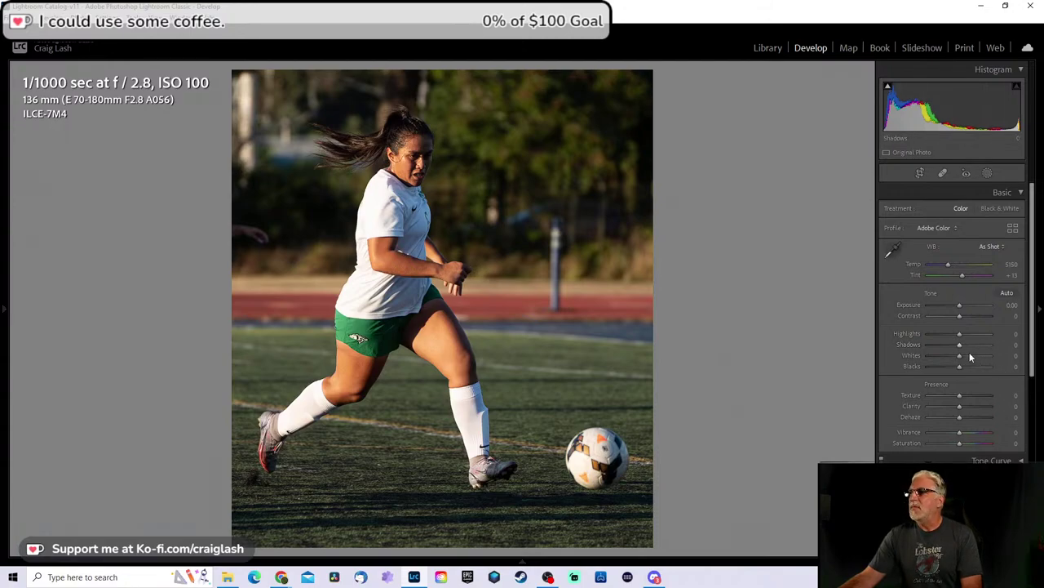
Step: Give the dribbling photo Shadows +21, Texture +44 and Saturation -7, checking detail zoomed in, then advance
{"action": "left_click_drag", "start_coordinate": [966, 348], "coordinate": [961, 309]}
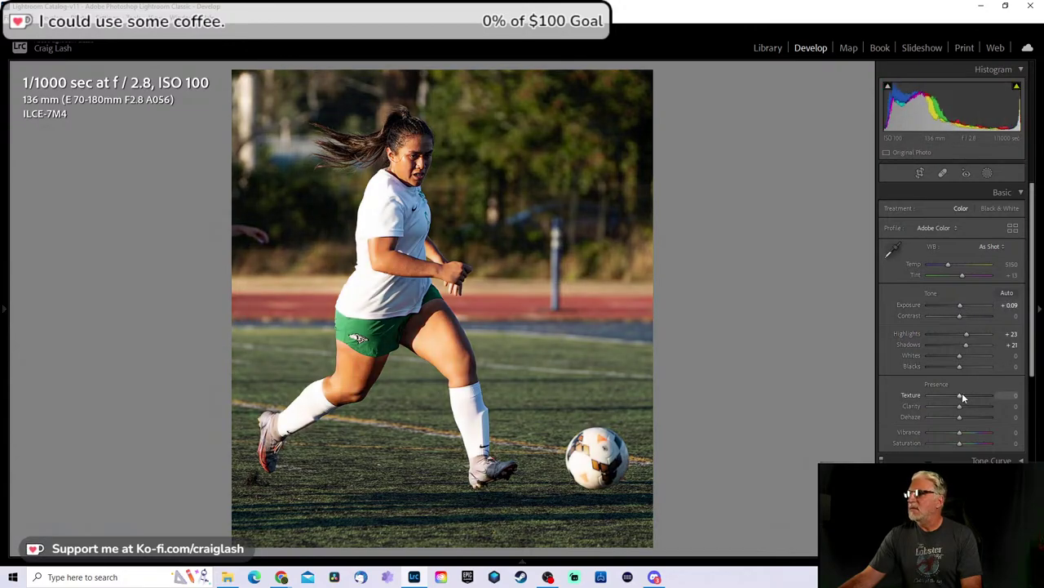
{"action": "left_click_drag", "start_coordinate": [963, 394], "coordinate": [972, 394]}
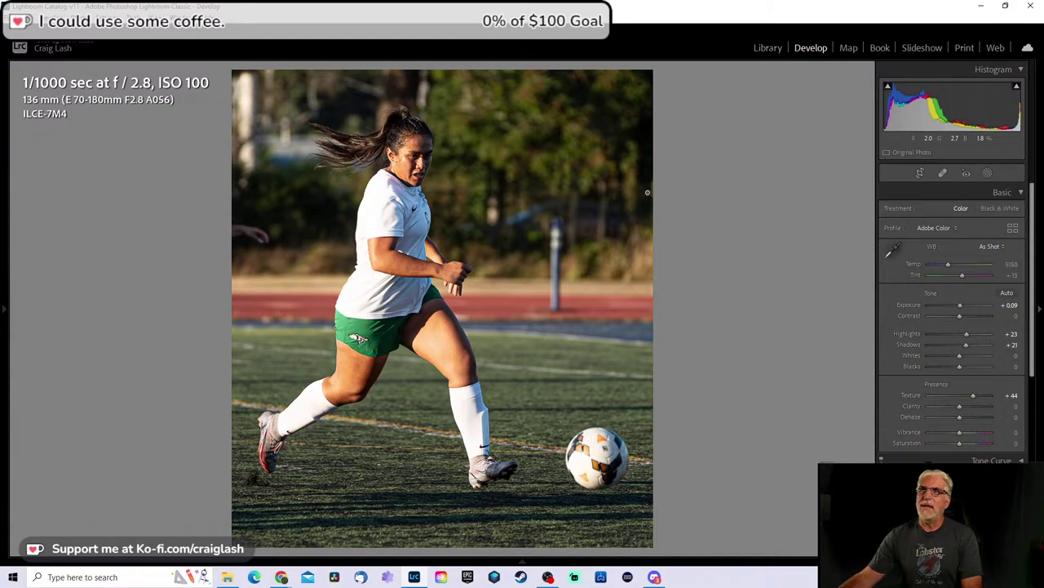
{"action": "left_click", "coordinate": [425, 170]}
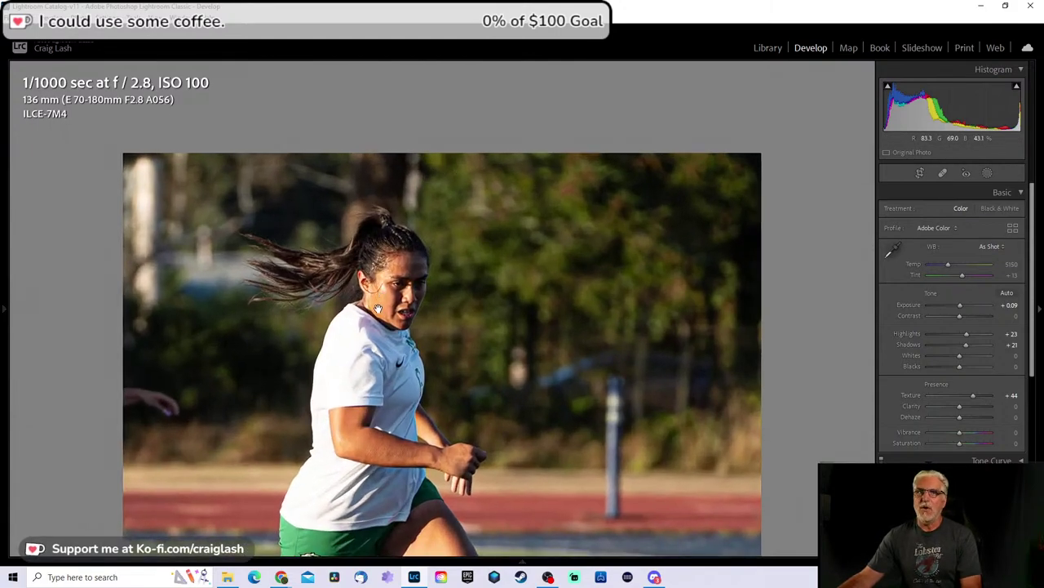
{"action": "scroll", "coordinate": [369, 261], "scroll_direction": "down", "scroll_amount": 2}
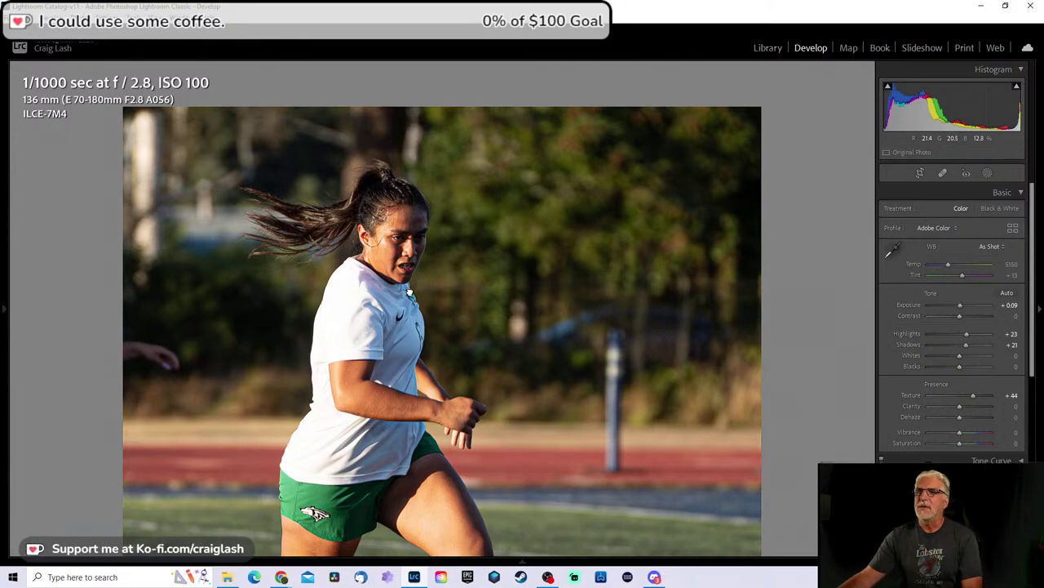
{"action": "left_click", "coordinate": [423, 276]}
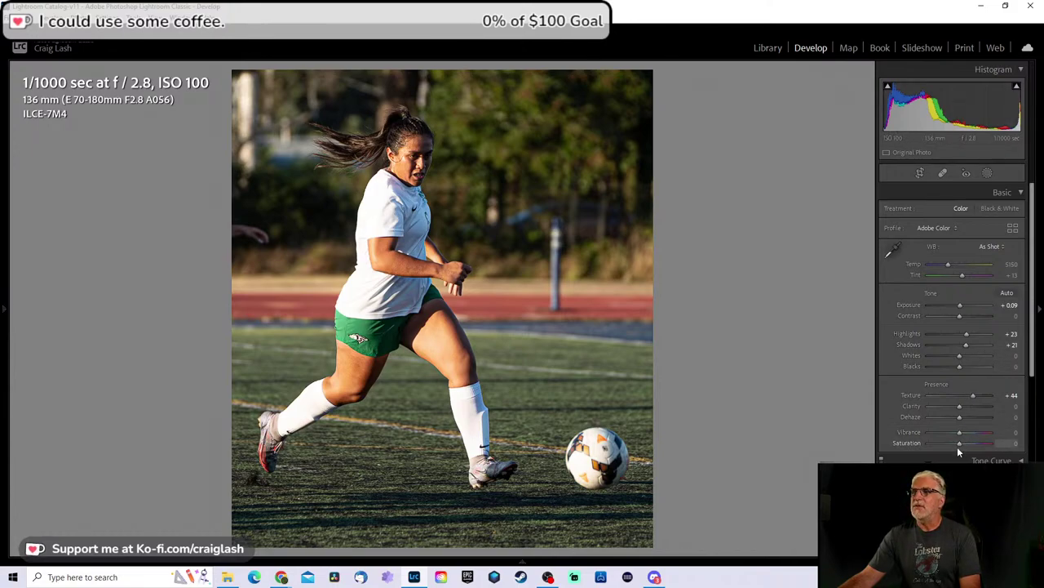
{"action": "left_click_drag", "start_coordinate": [955, 442], "coordinate": [957, 442]}
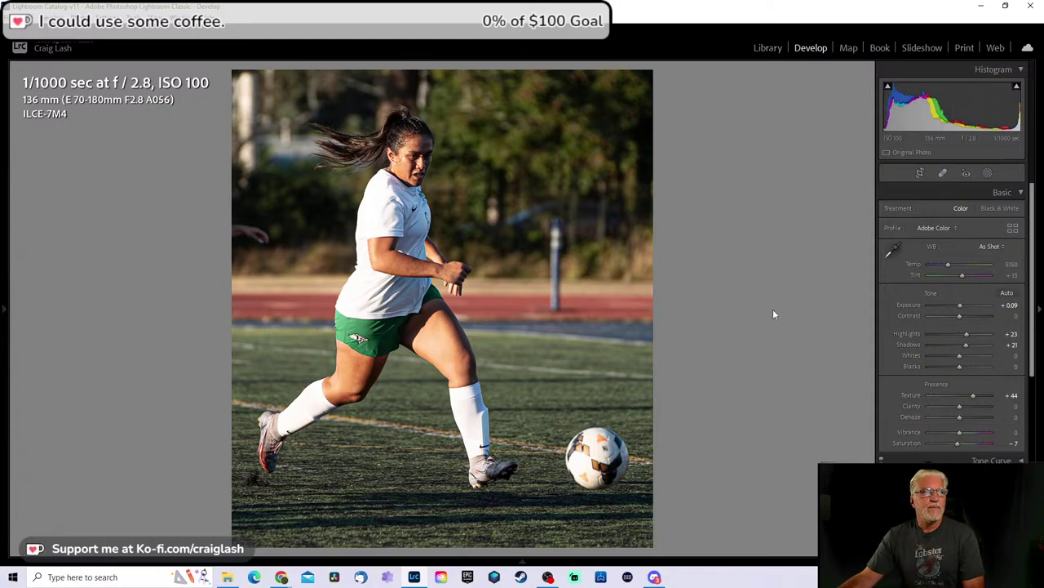
{"action": "key", "text": "Right"}
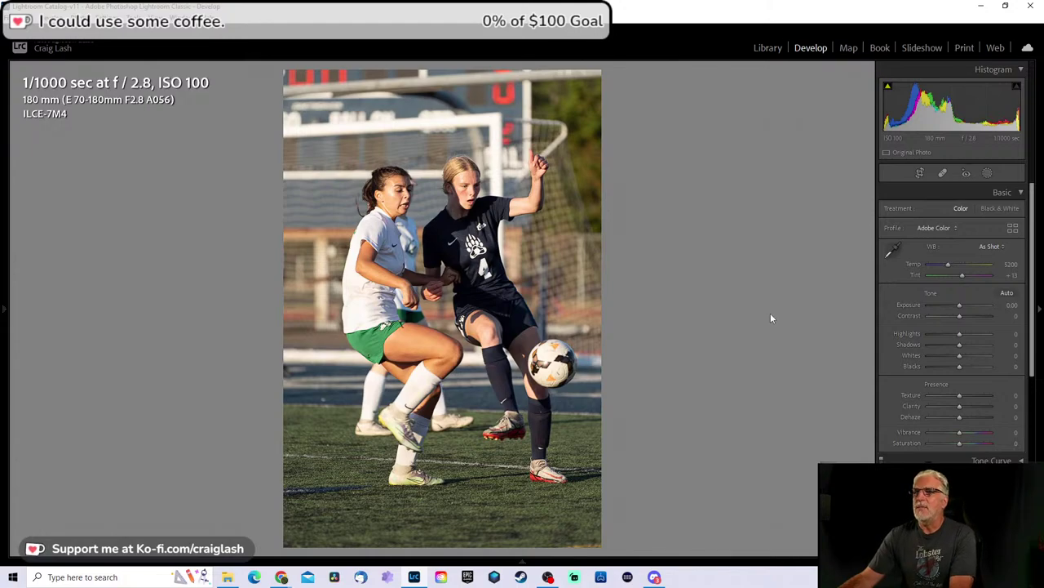
Step: After comparing neighbouring shots, trim the two-player photo's top and sides tightly around both players and the ball
{"action": "key", "text": "Right"}
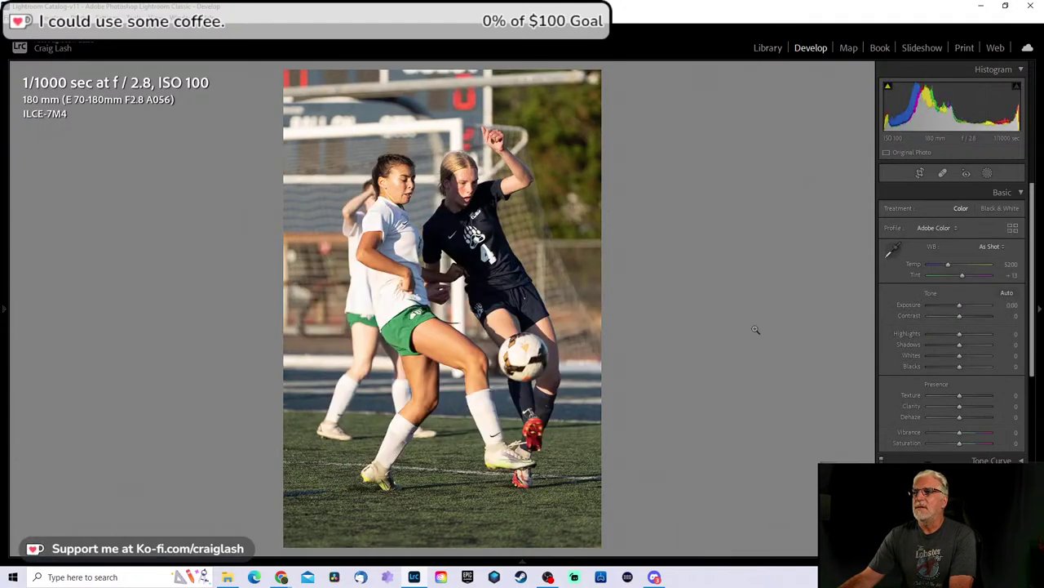
{"action": "key", "text": "Right"}
{"action": "key", "text": "Left"}
{"action": "key", "text": "Left"}
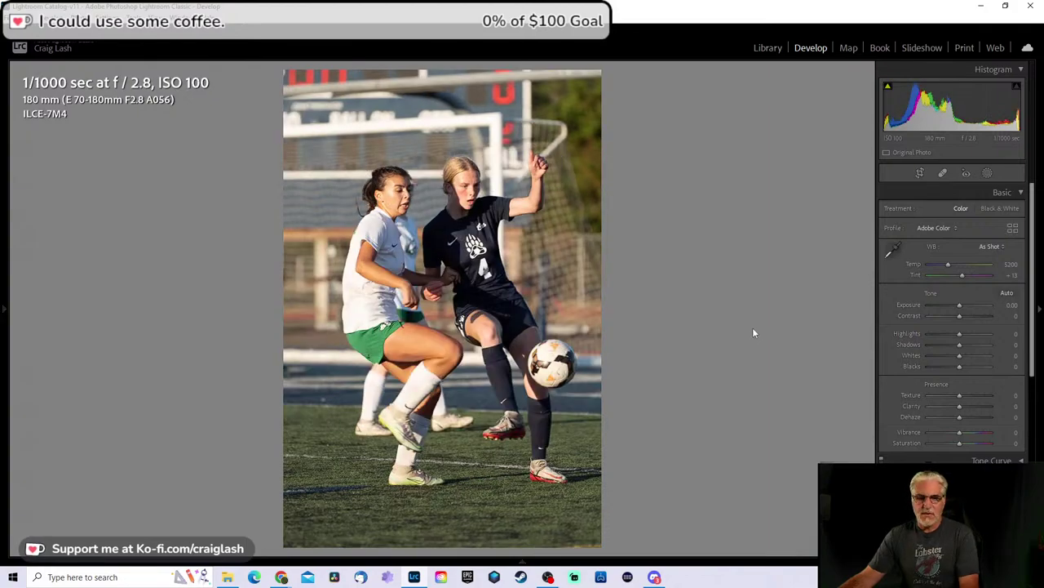
{"action": "key", "text": "r"}
{"action": "left_click_drag", "start_coordinate": [288, 74], "coordinate": [307, 105]}
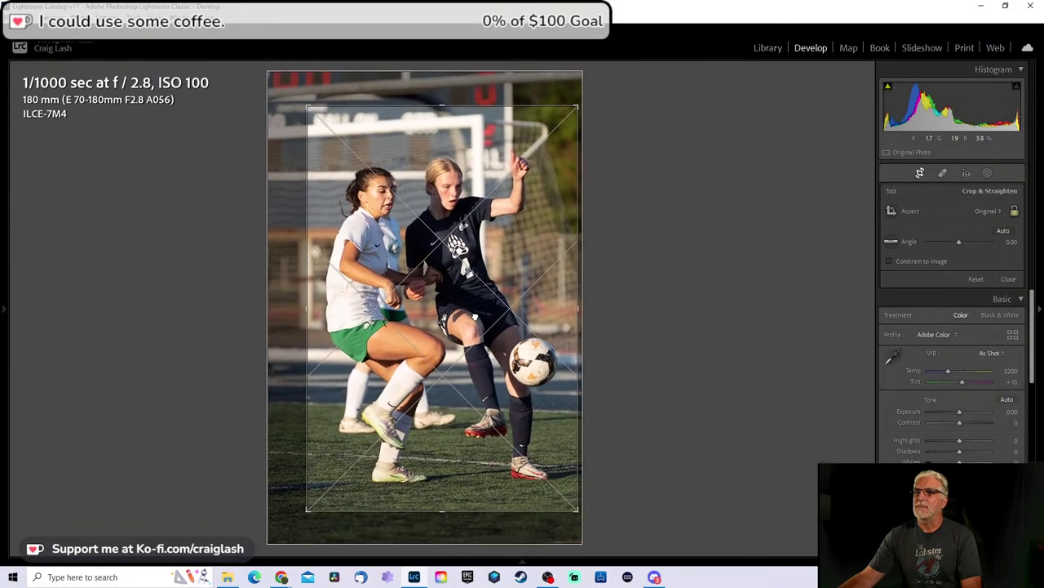
{"action": "left_click_drag", "start_coordinate": [480, 106], "coordinate": [480, 117]}
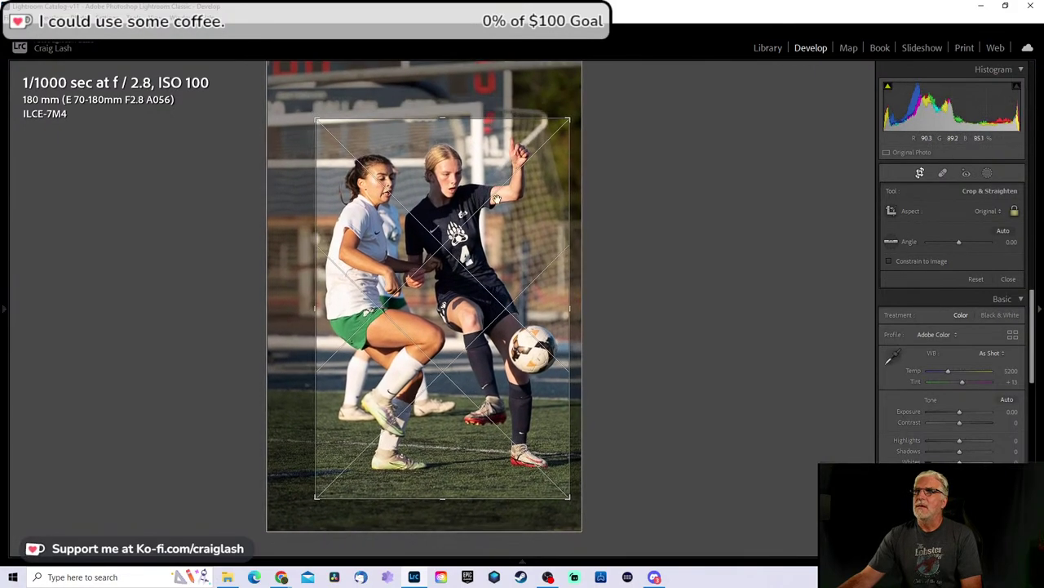
{"action": "left_click_drag", "start_coordinate": [523, 320], "coordinate": [519, 320]}
{"action": "key", "text": "Return"}
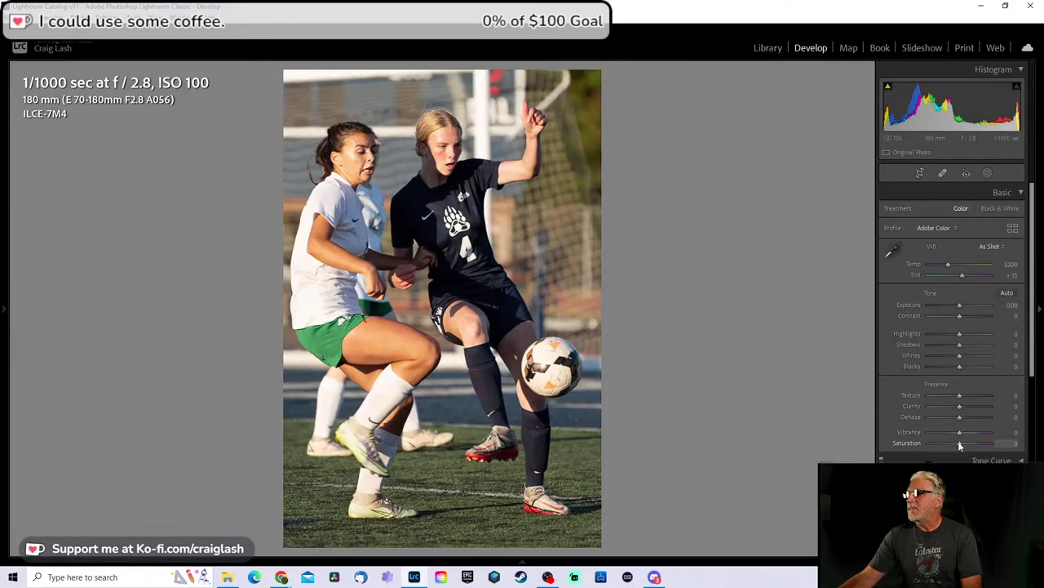
Step: Set Saturation -2, Highlights -56, Shadows +58 and Texture +18 with Exposure reset to 0.00, then advance
{"action": "left_click_drag", "start_coordinate": [960, 442], "coordinate": [962, 444]}
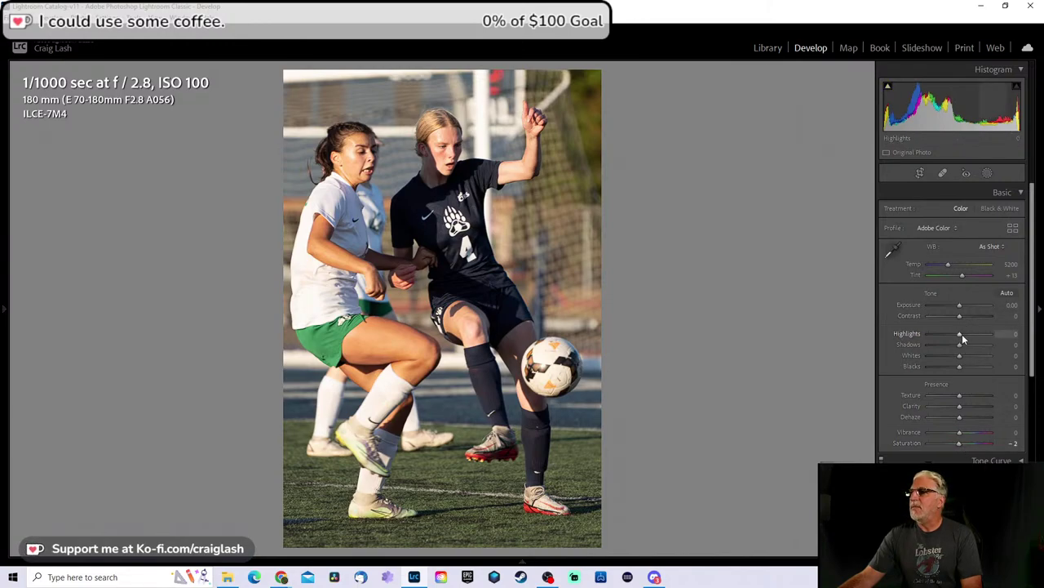
{"action": "left_click_drag", "start_coordinate": [961, 334], "coordinate": [980, 347]}
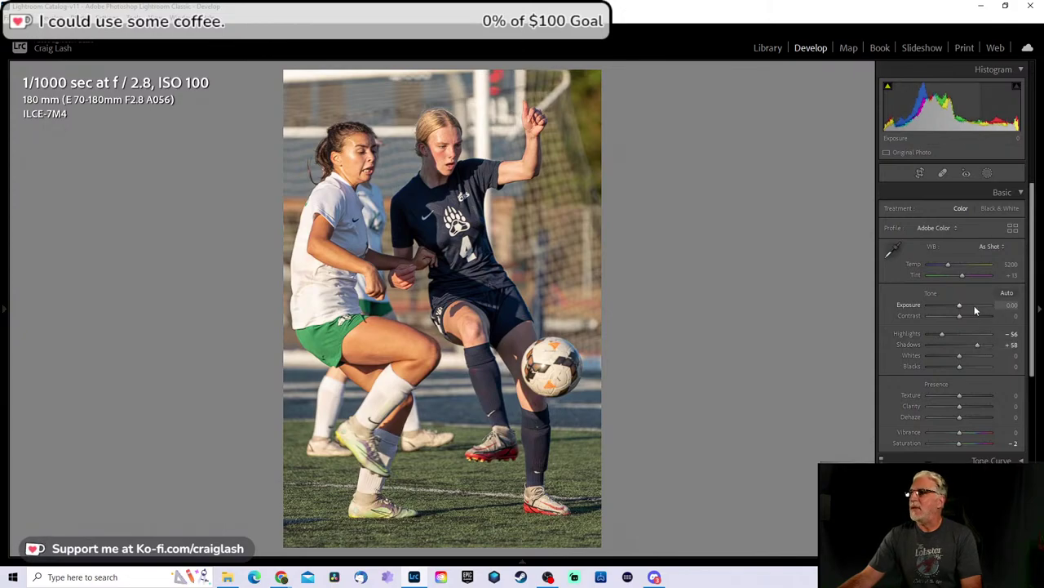
{"action": "mouse_move", "coordinate": [962, 304]}
{"action": "left_mouse_down"}
{"action": "mouse_move", "coordinate": [967, 331]}
{"action": "mouse_move", "coordinate": [959, 310]}
{"action": "left_mouse_up"}
{"action": "double_click", "coordinate": [960, 308]}
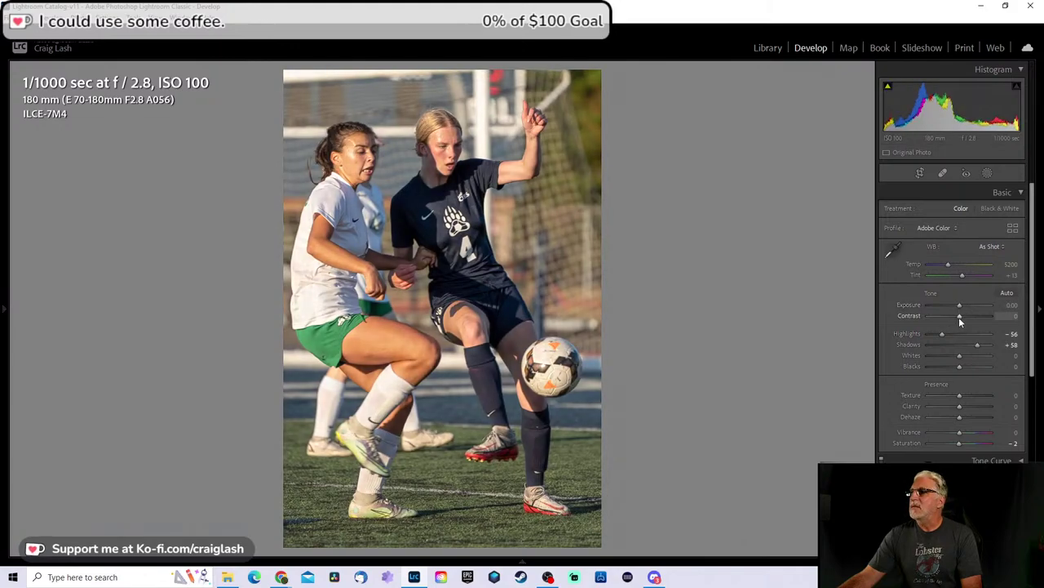
{"action": "left_click_drag", "start_coordinate": [963, 395], "coordinate": [966, 391]}
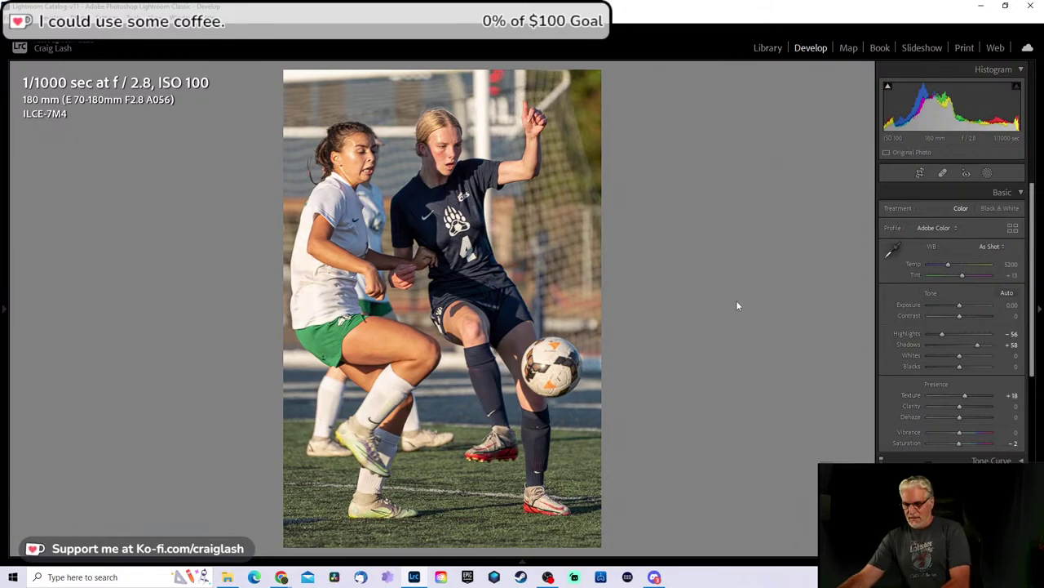
{"action": "key", "text": "Right"}
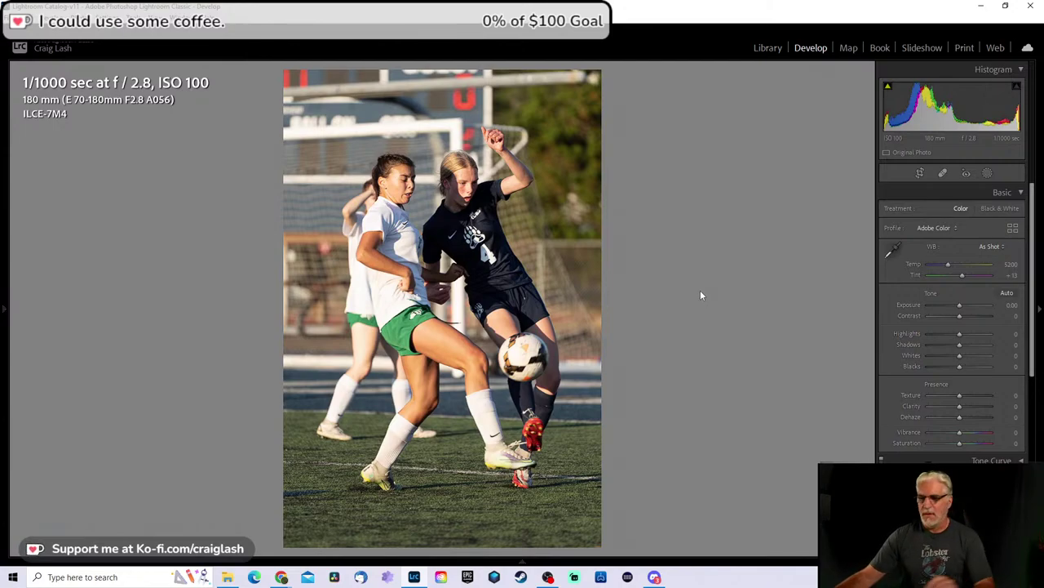
Step: Crop the next tackle shot closer around the two players, trimming the top and recentring them
{"action": "key", "text": "Right"}
{"action": "key", "text": "Left"}
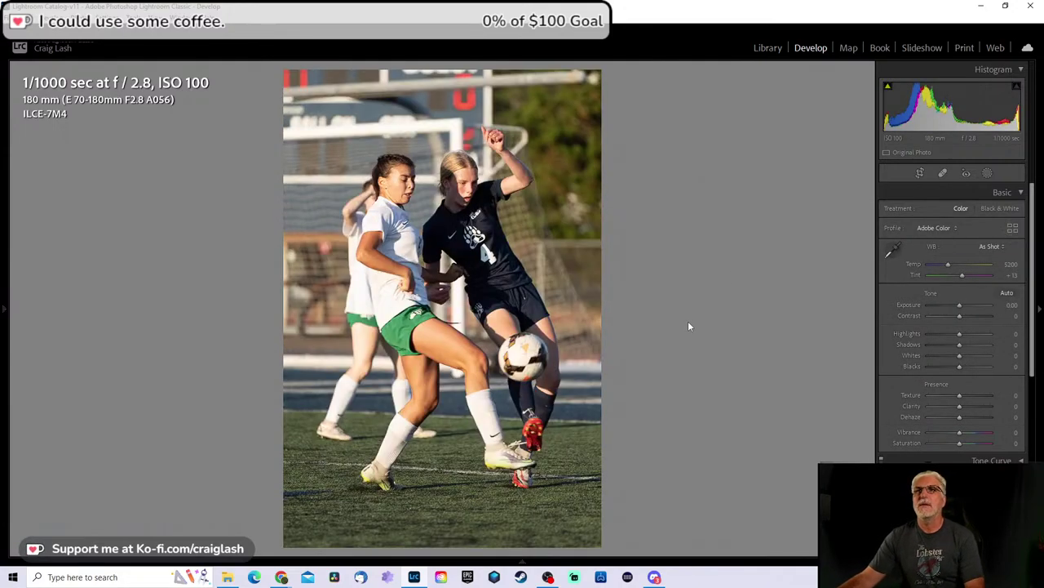
{"action": "key", "text": "r"}
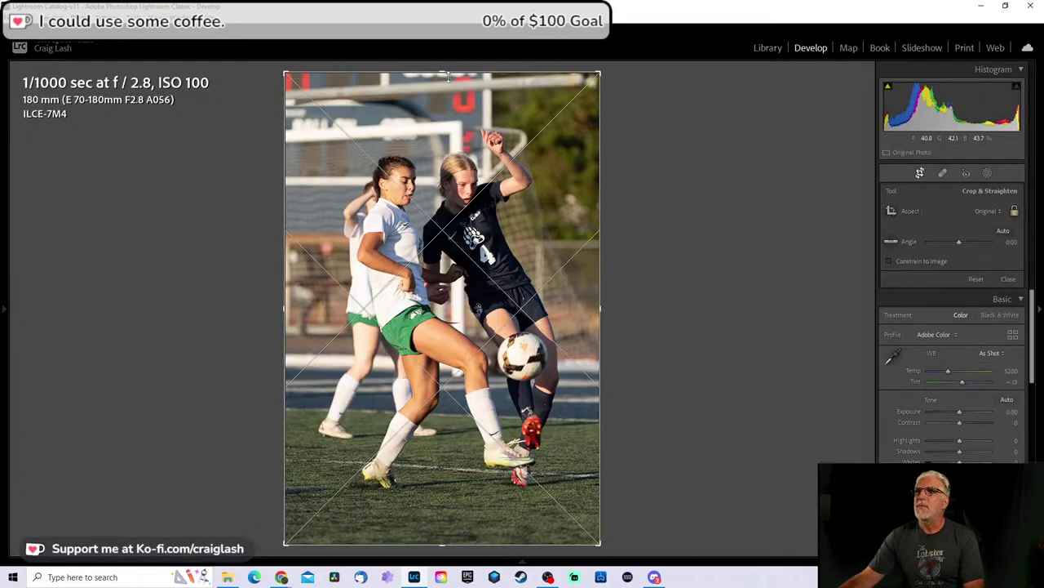
{"action": "left_click_drag", "start_coordinate": [448, 76], "coordinate": [504, 198]}
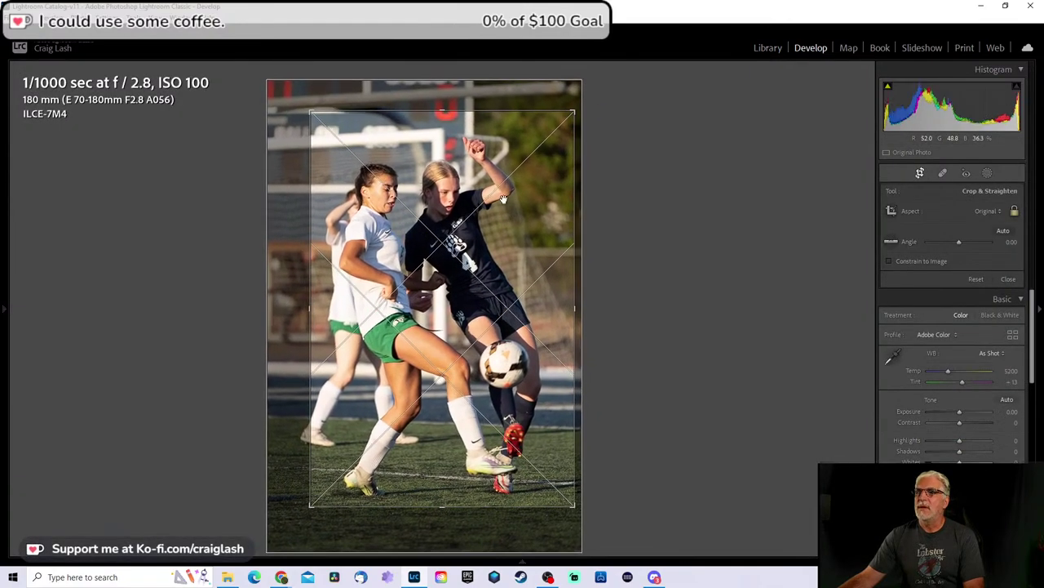
{"action": "left_click_drag", "start_coordinate": [552, 111], "coordinate": [553, 122]}
{"action": "mouse_move", "coordinate": [498, 274]}
{"action": "left_mouse_down"}
{"action": "mouse_move", "coordinate": [508, 274]}
{"action": "mouse_move", "coordinate": [496, 277]}
{"action": "left_mouse_up"}
{"action": "key", "text": "Return"}
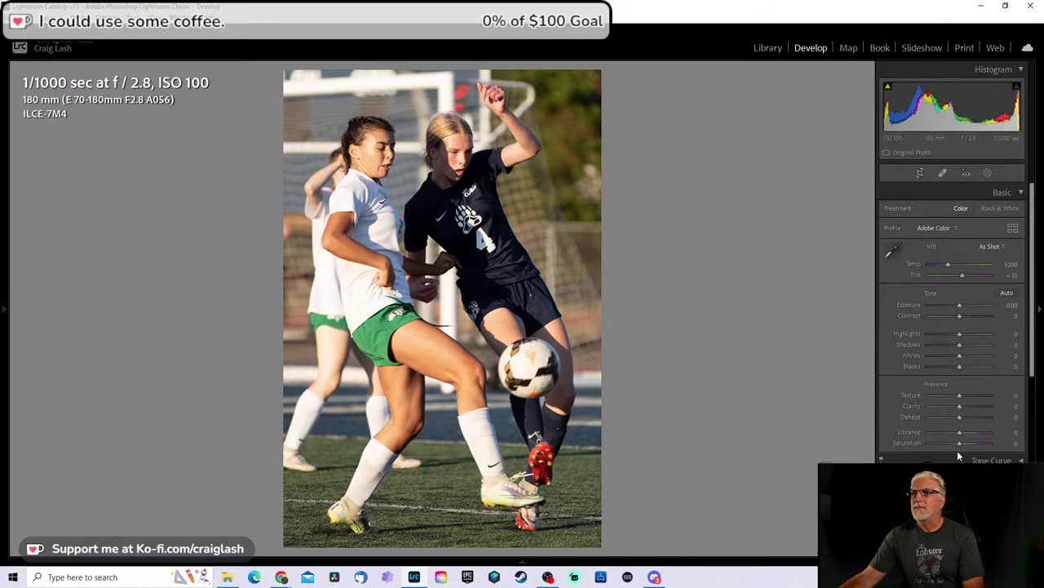
Step: Lower Highlights to -100, open Shadows to +44 and add Texture +23
{"action": "left_click_drag", "start_coordinate": [961, 332], "coordinate": [929, 338]}
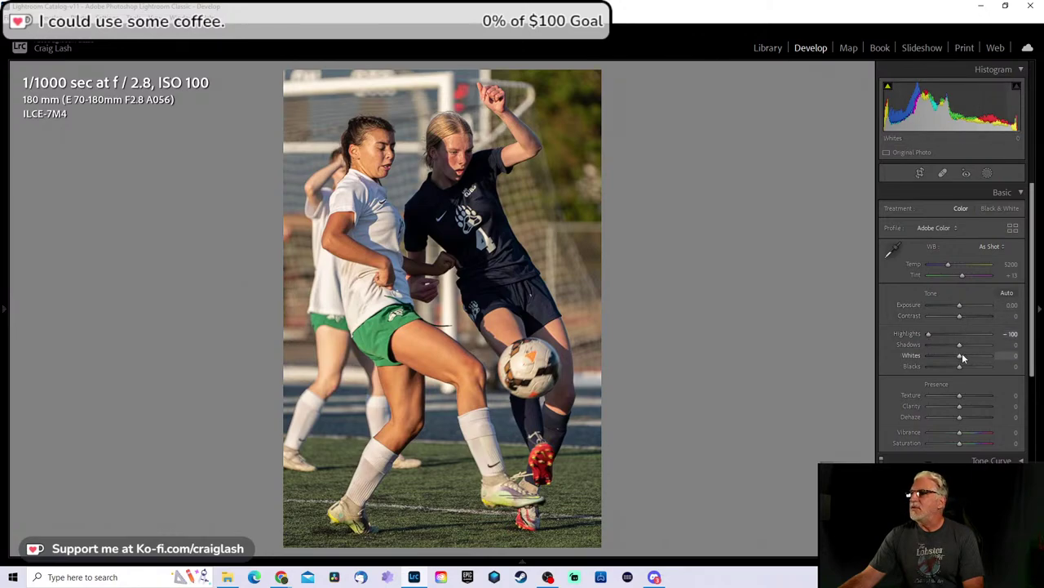
{"action": "left_click_drag", "start_coordinate": [958, 344], "coordinate": [976, 341]}
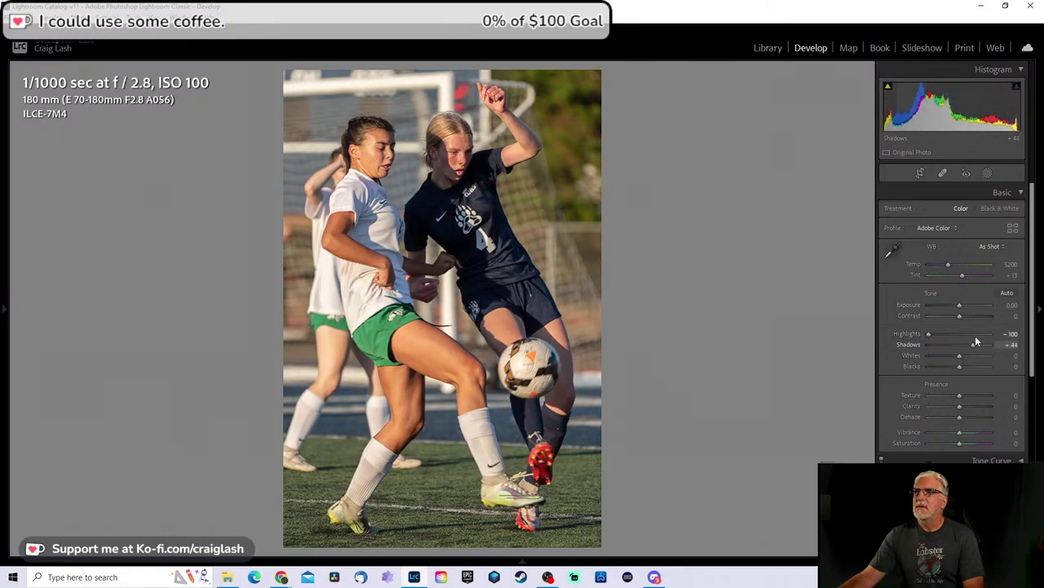
{"action": "left_click_drag", "start_coordinate": [960, 394], "coordinate": [967, 394]}
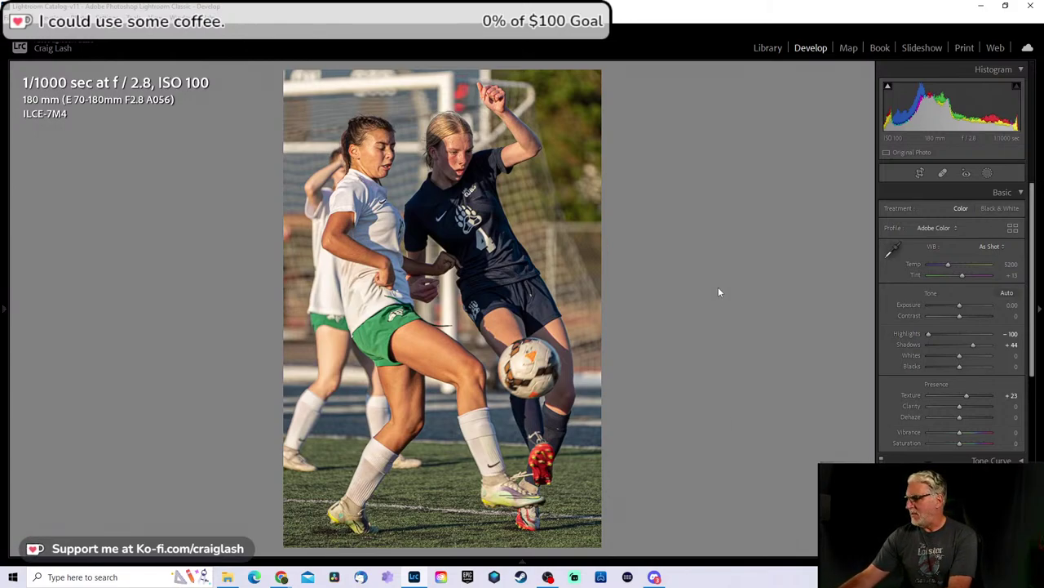
Step: Inspect the dim throw-in photo up close, then delete it with Remove from Lightroom
{"action": "key", "text": "Right"}
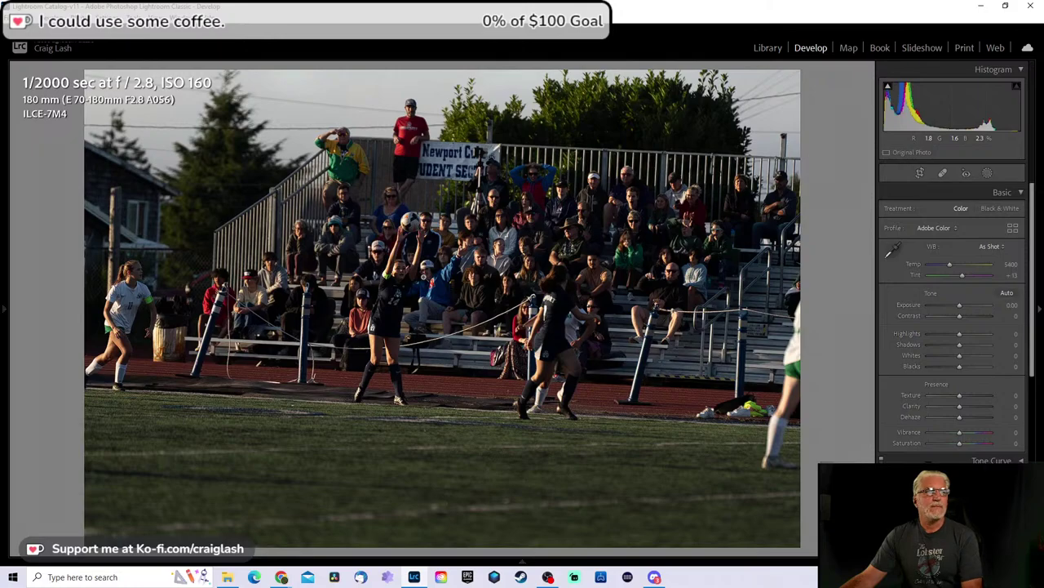
{"action": "left_click", "coordinate": [422, 276]}
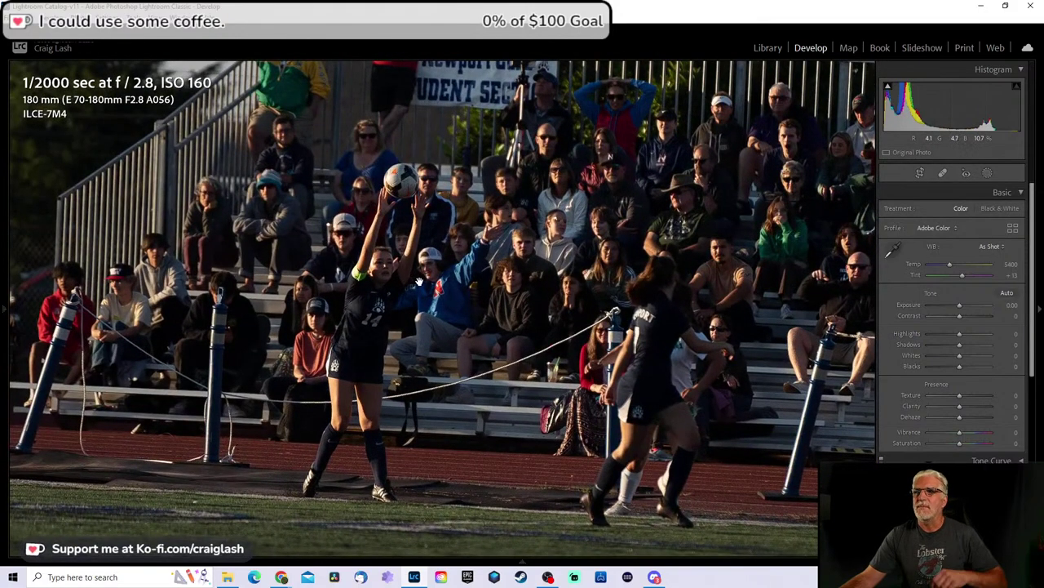
{"action": "left_click_drag", "start_coordinate": [420, 282], "coordinate": [396, 242]}
{"action": "left_click", "coordinate": [396, 242]}
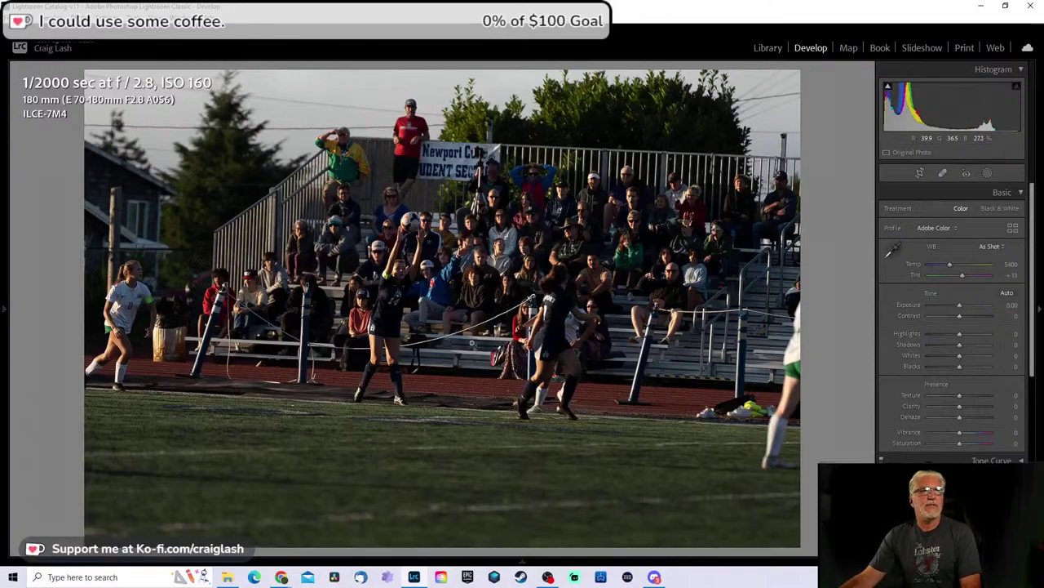
{"action": "left_click", "coordinate": [481, 270]}
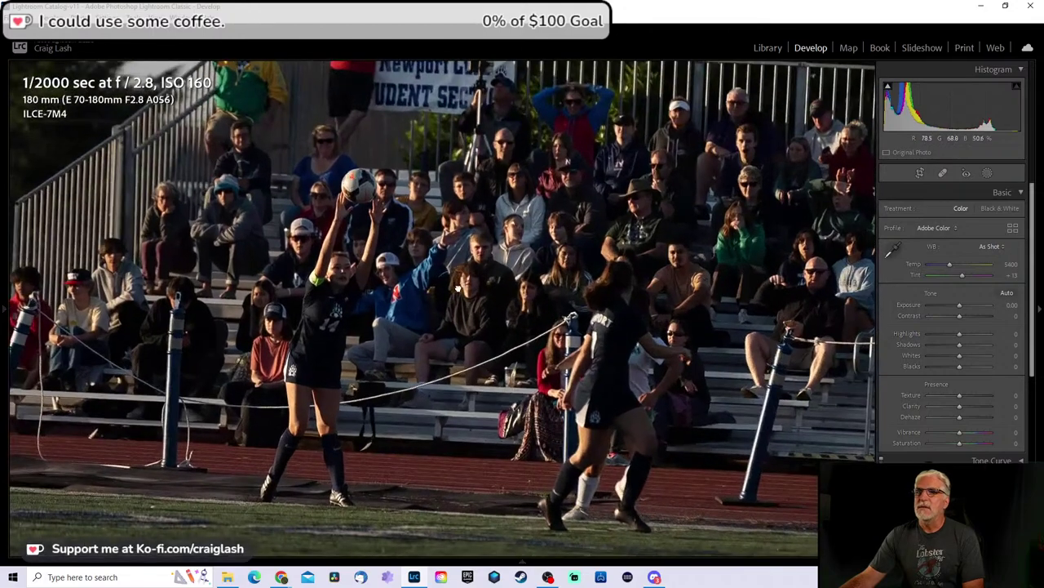
{"action": "left_click", "coordinate": [459, 285]}
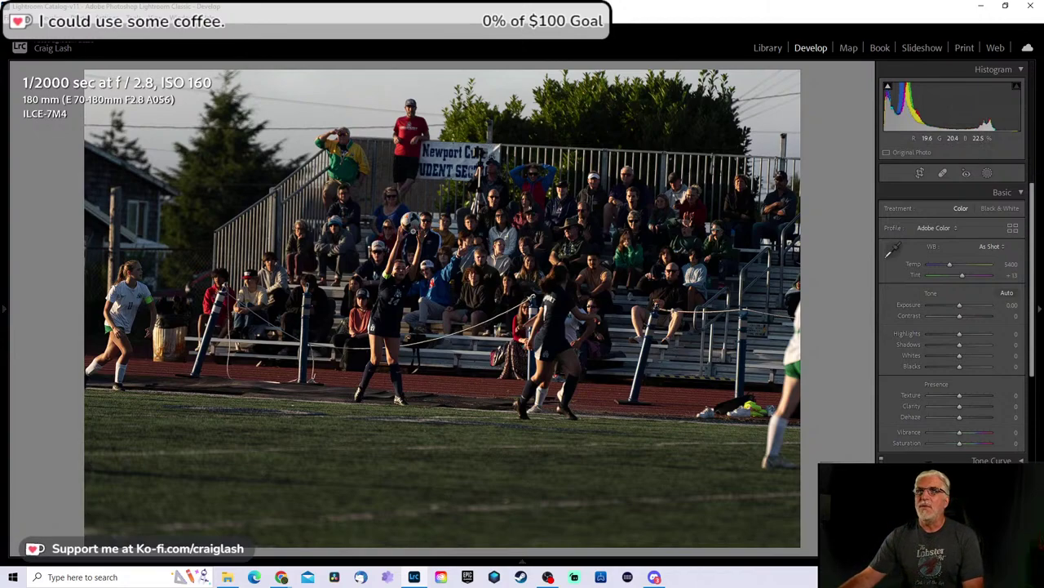
{"action": "left_click", "coordinate": [384, 248]}
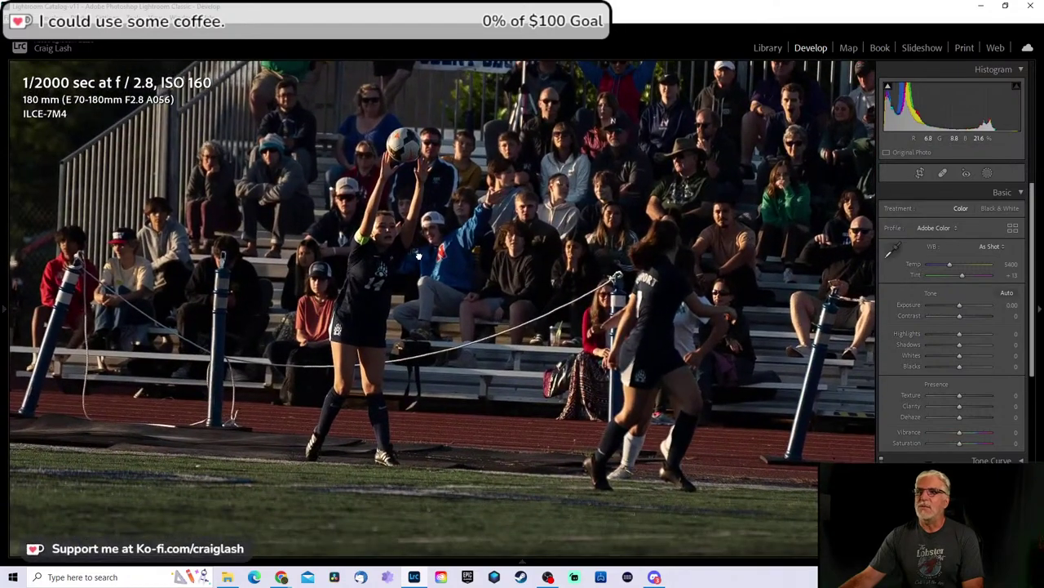
{"action": "left_click", "coordinate": [417, 255]}
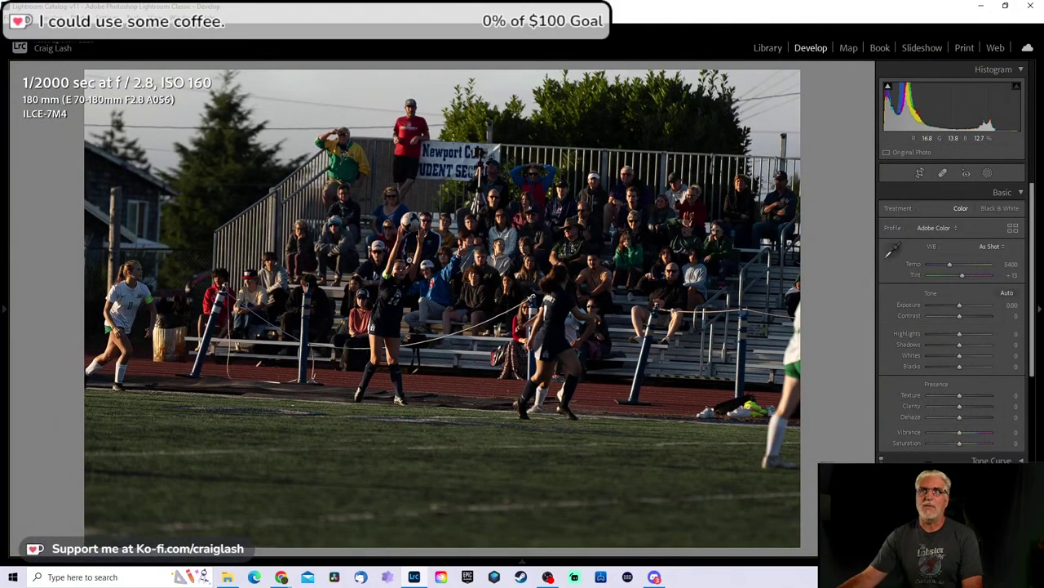
{"action": "key", "text": "Delete"}
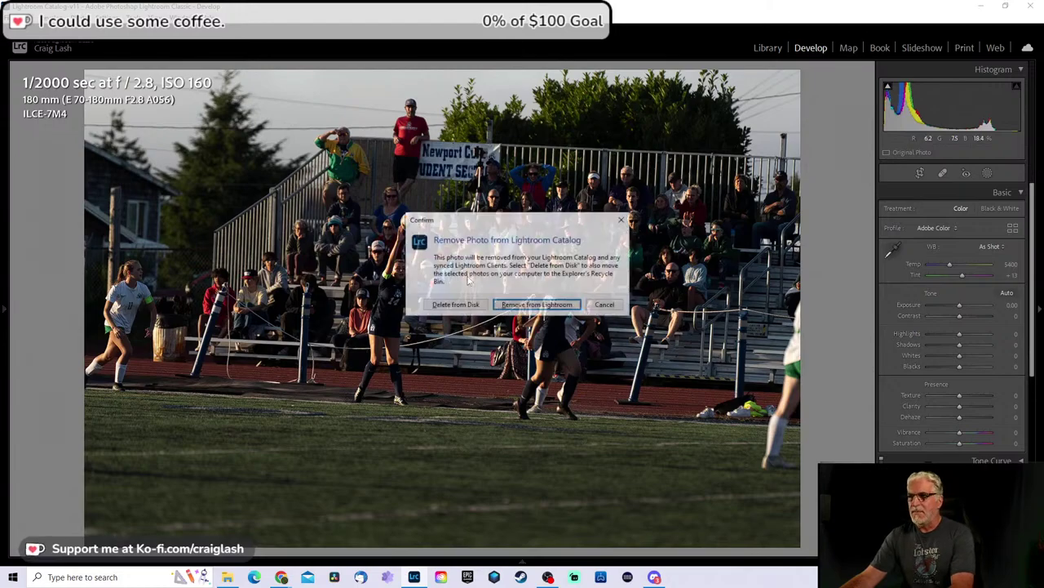
{"action": "left_click", "coordinate": [524, 302]}
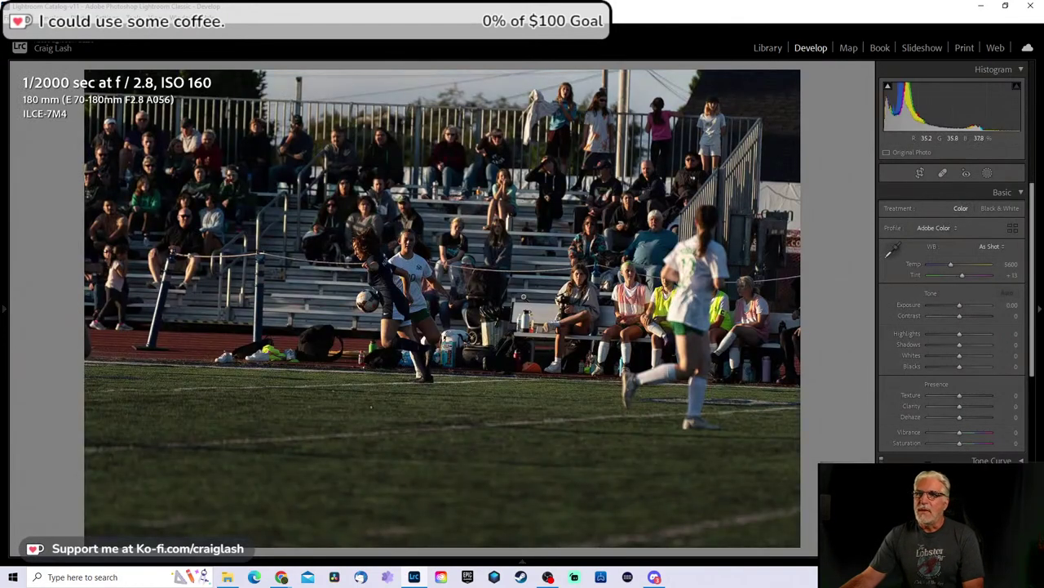
Step: Crop the sideline photo down tightly around the two players chasing the ball
{"action": "left_click", "coordinate": [494, 352]}
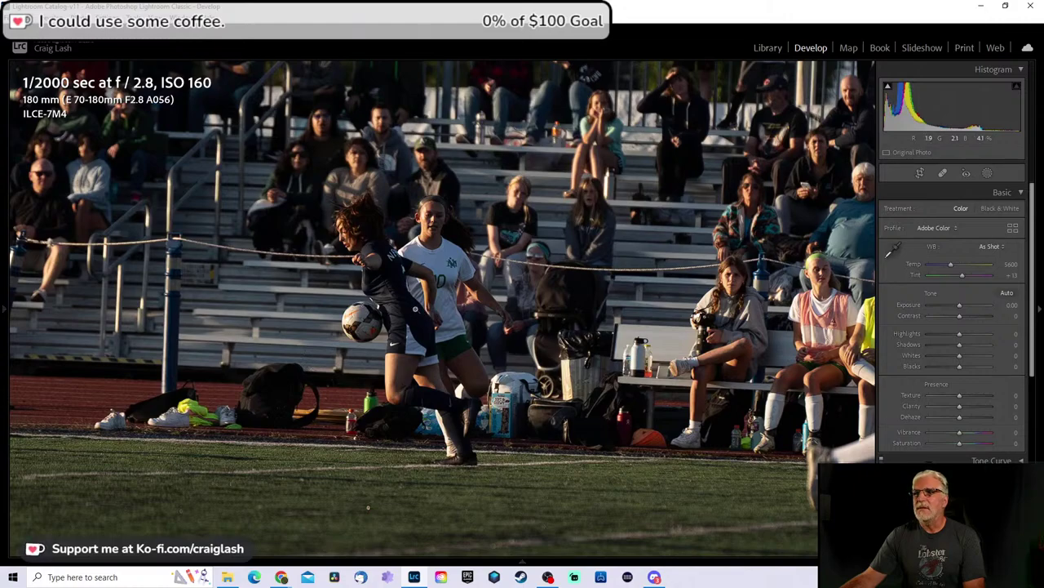
{"action": "left_click", "coordinate": [415, 310]}
{"action": "key", "text": "r"}
{"action": "left_click_drag", "start_coordinate": [792, 74], "coordinate": [599, 203]}
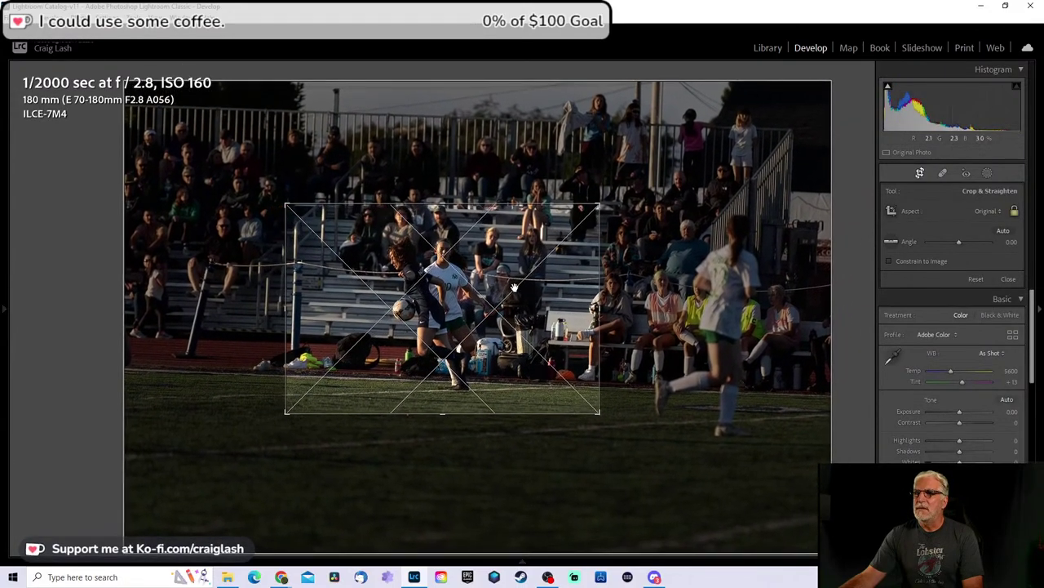
{"action": "key", "text": "Return"}
Step: Reposition the players within the crop and rotate slightly to straighten, then apply it
{"action": "key", "text": "r"}
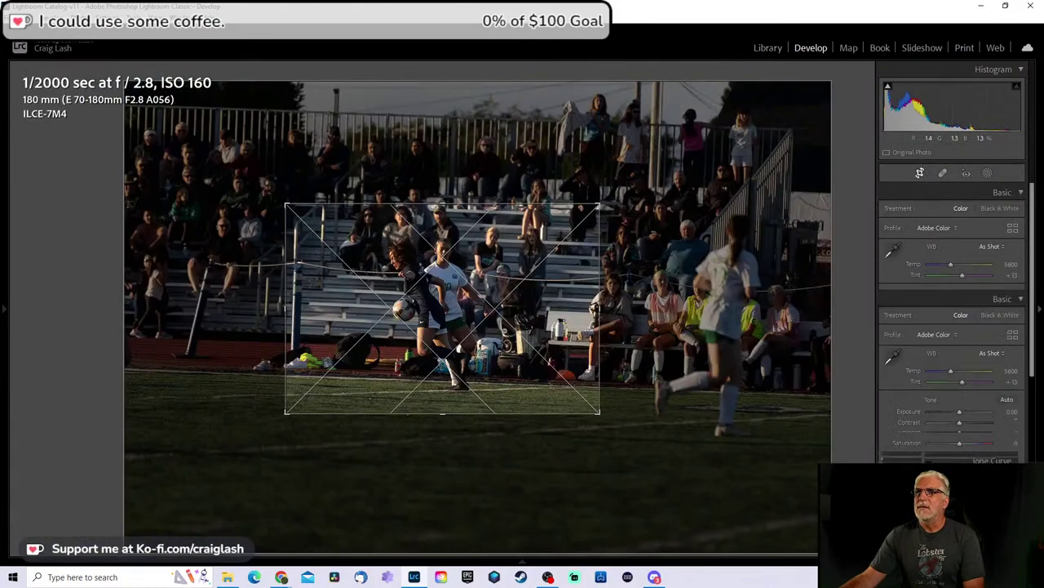
{"action": "left_click_drag", "start_coordinate": [500, 243], "coordinate": [536, 244]}
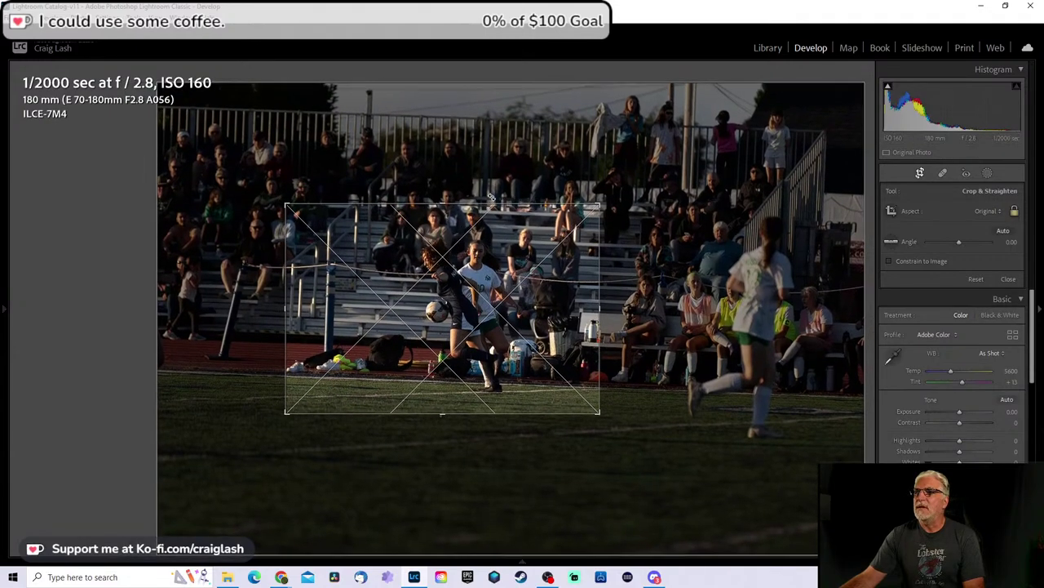
{"action": "left_click_drag", "start_coordinate": [721, 309], "coordinate": [722, 294]}
{"action": "left_click_drag", "start_coordinate": [525, 300], "coordinate": [520, 311]}
{"action": "key", "text": "Return"}
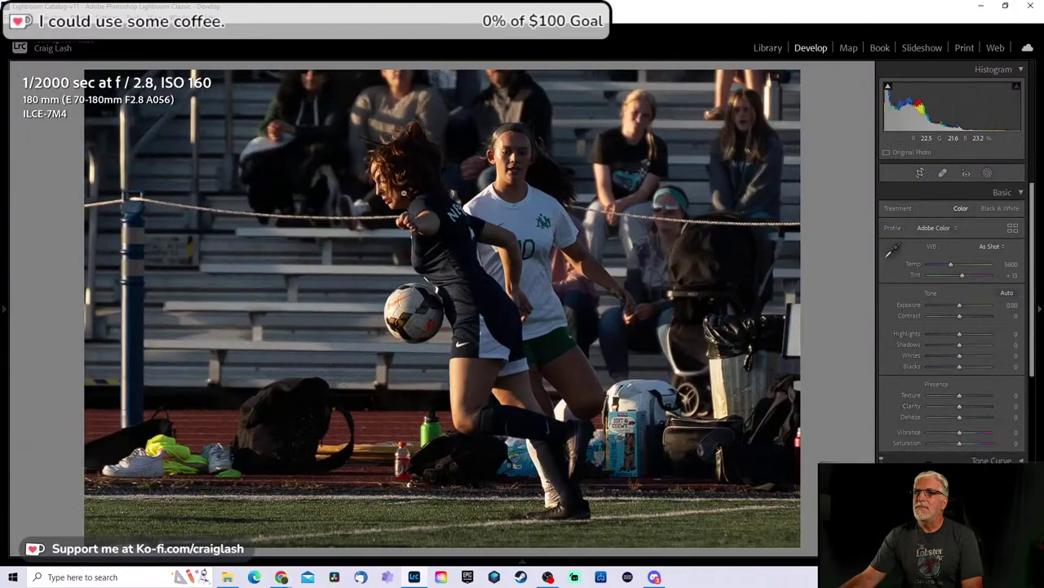
{"action": "key", "text": "backslash"}
{"action": "key", "text": "backslash"}
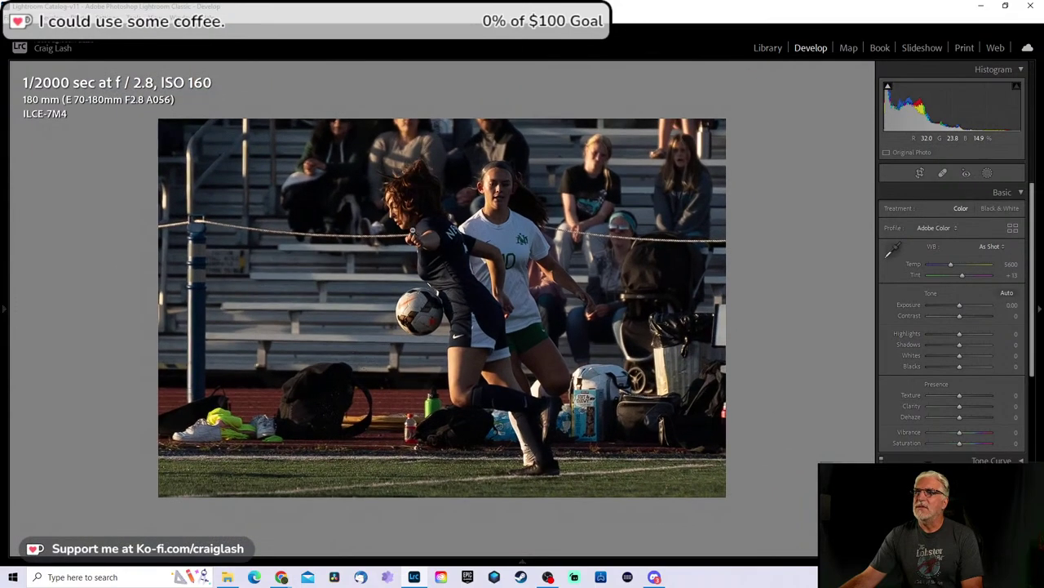
{"action": "key", "text": "backslash"}
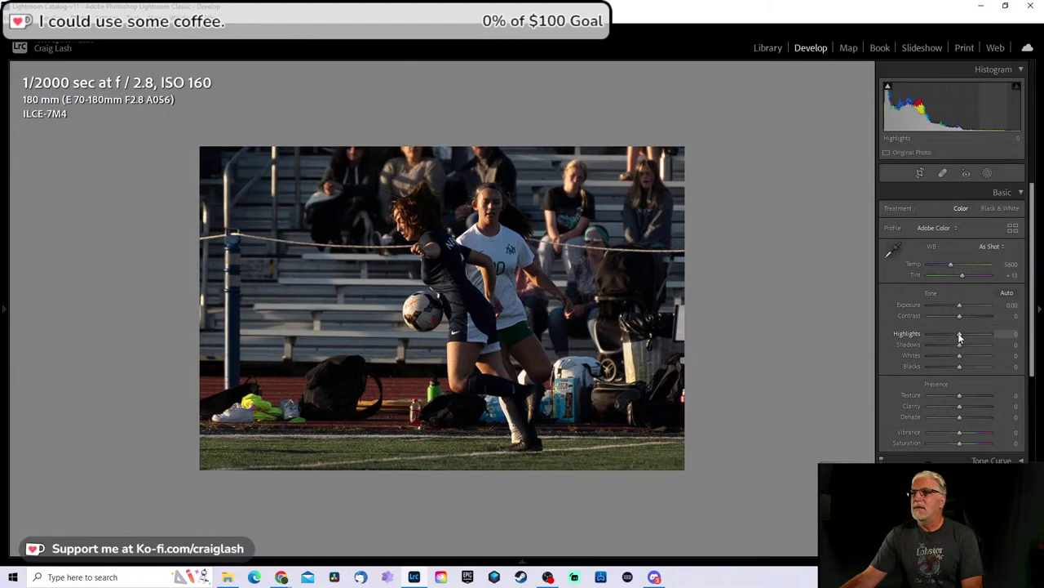
Step: Set Highlights -21, Shadows +100, Texture +14 and Exposure +0.35 on the ball-striking photo, then advance
{"action": "left_click_drag", "start_coordinate": [959, 335], "coordinate": [1003, 344]}
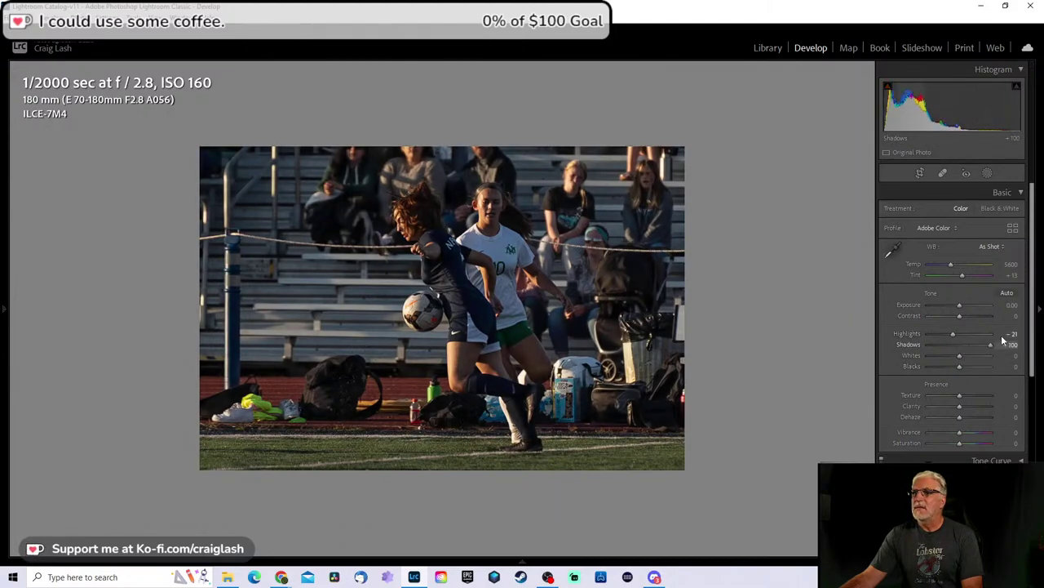
{"action": "left_click", "coordinate": [965, 396]}
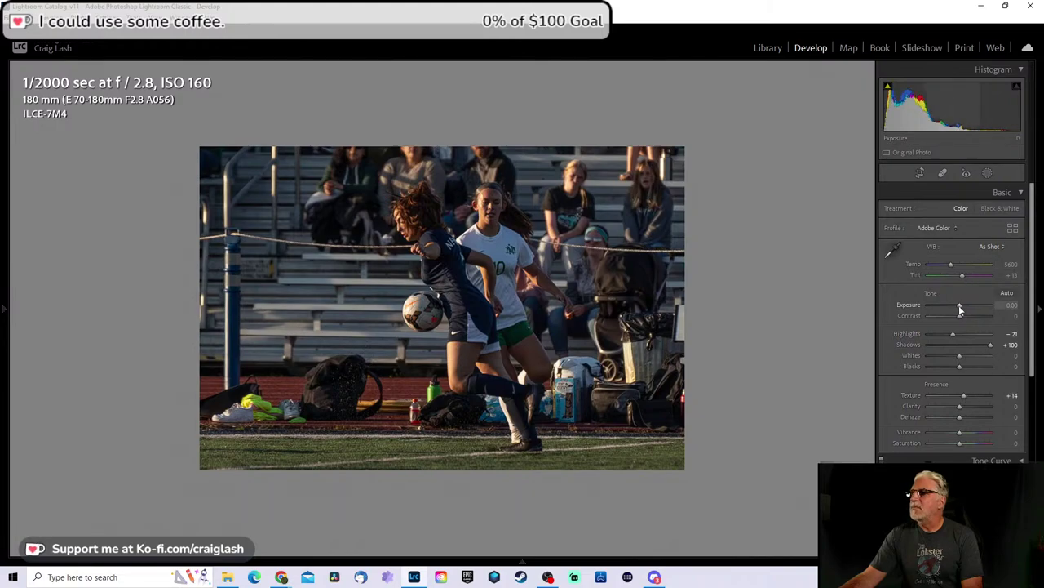
{"action": "left_click_drag", "start_coordinate": [959, 305], "coordinate": [963, 303]}
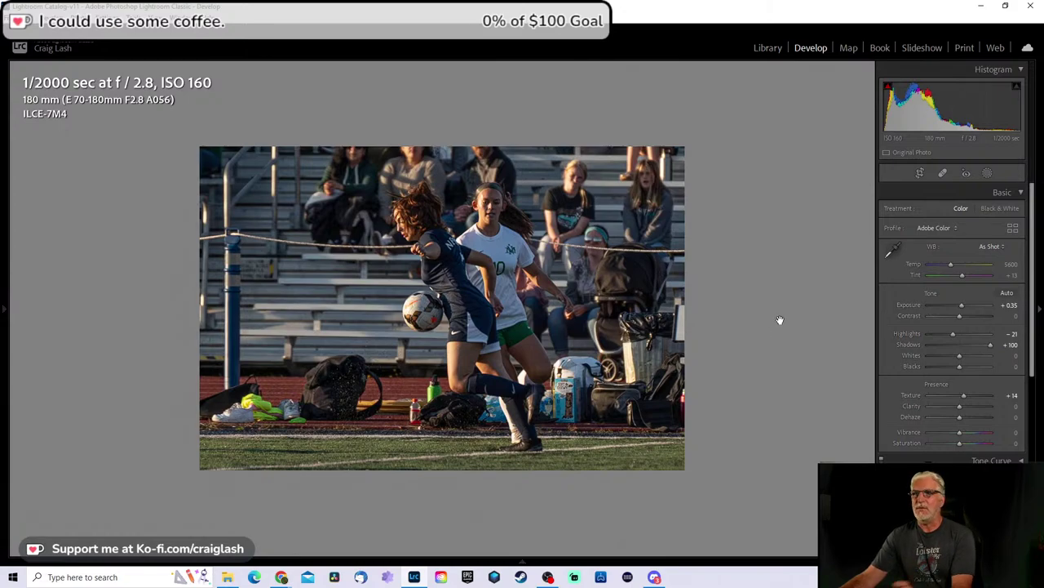
{"action": "key", "text": "z"}
{"action": "key", "text": "Right"}
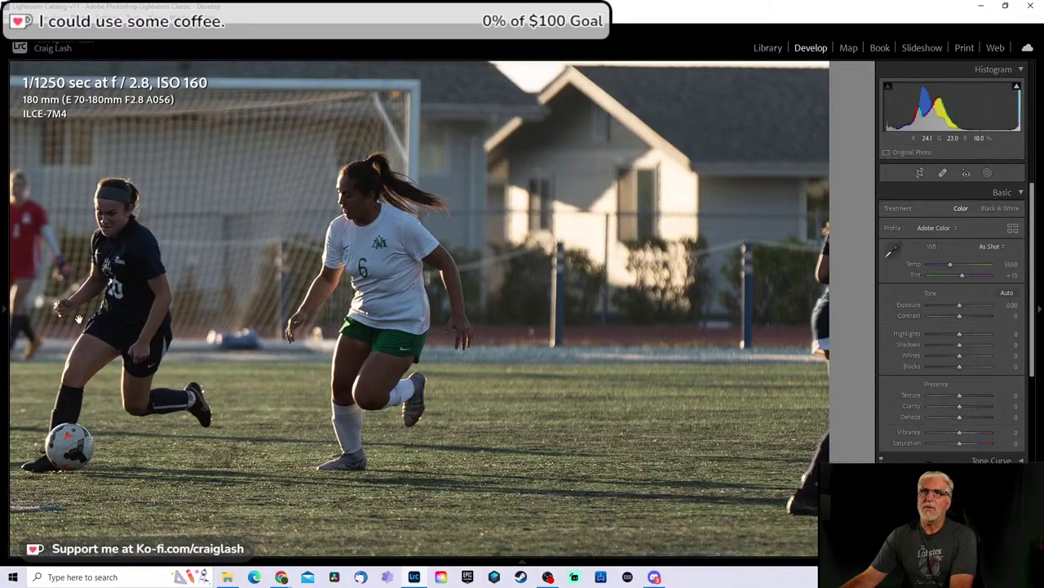
Step: Crop tightly around players 20 and 6 and the ball, positioning both in frame
{"action": "key", "text": "r"}
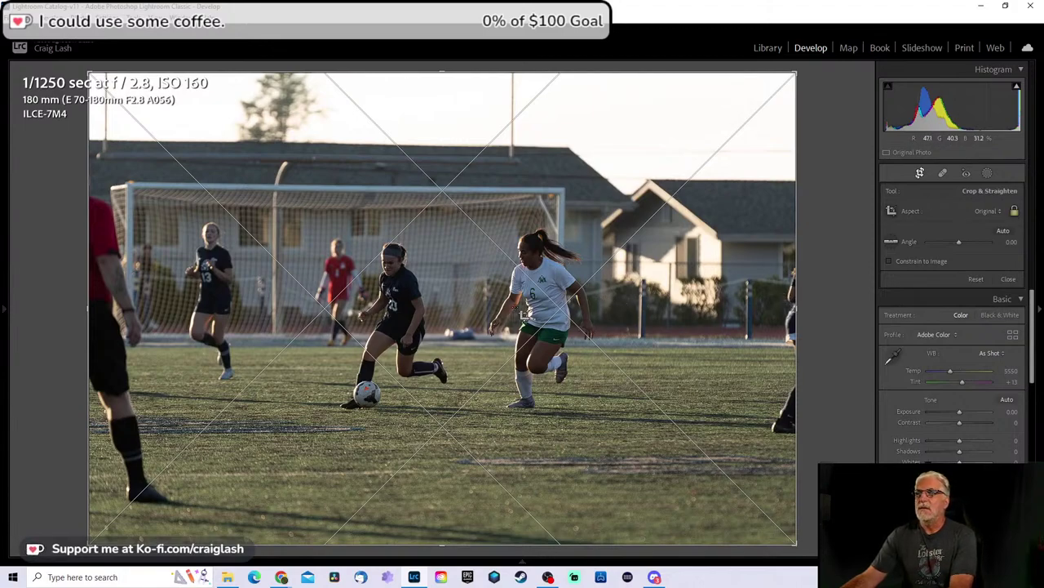
{"action": "key", "text": "r"}
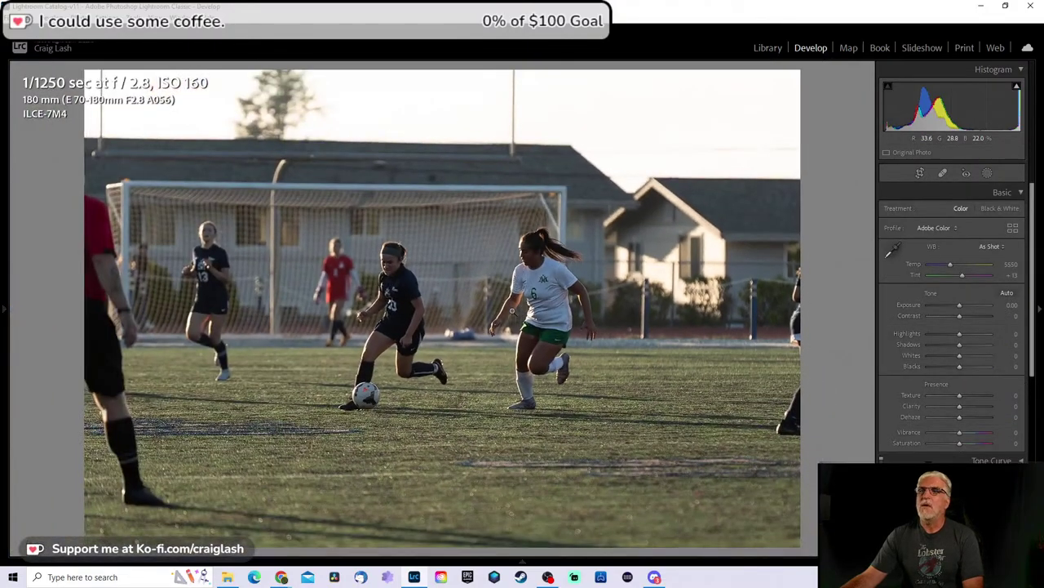
{"action": "key", "text": "r"}
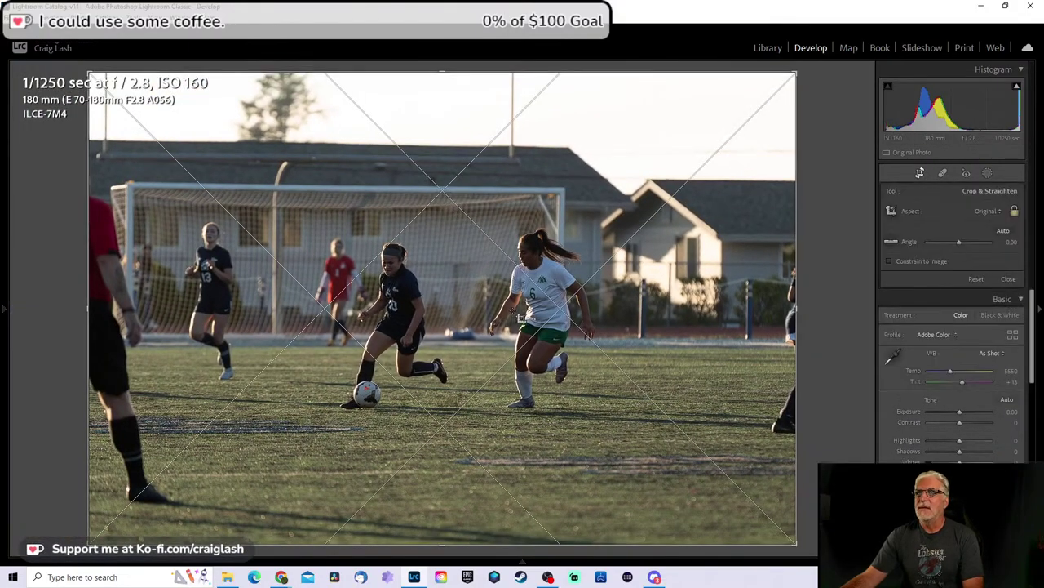
{"action": "left_click_drag", "start_coordinate": [797, 71], "coordinate": [664, 158]}
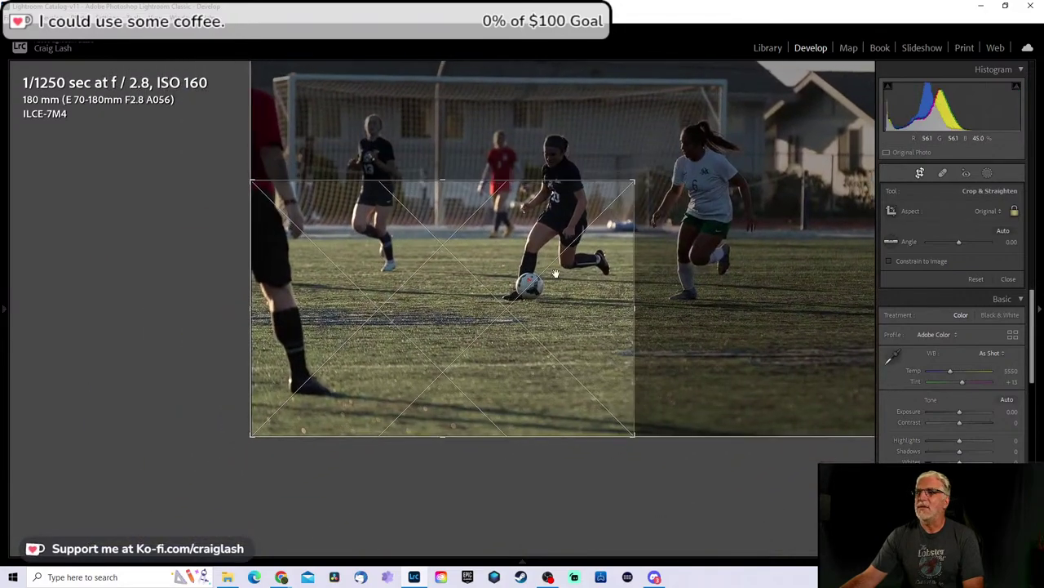
{"action": "left_click_drag", "start_coordinate": [554, 273], "coordinate": [372, 369]}
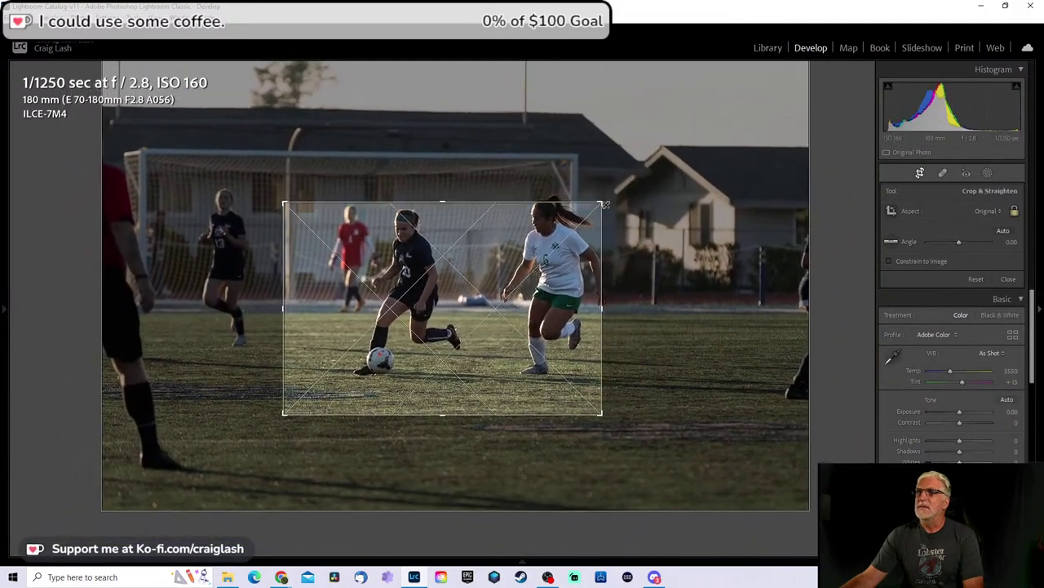
{"action": "left_click_drag", "start_coordinate": [518, 285], "coordinate": [509, 308]}
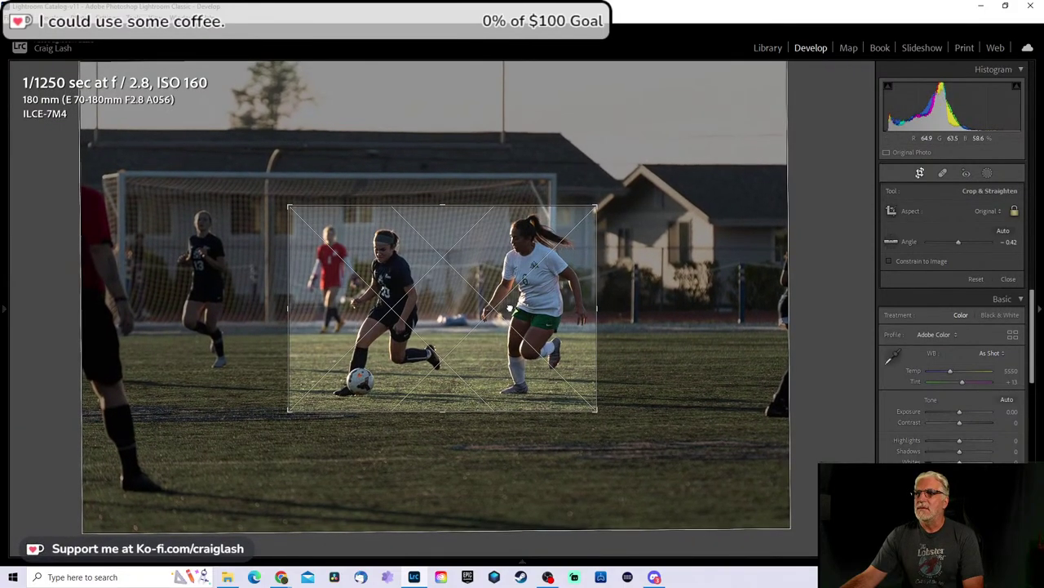
Step: Straighten the crop to an angle of -0.40, nudge the players' position, and apply it
{"action": "left_click_drag", "start_coordinate": [617, 284], "coordinate": [620, 276]}
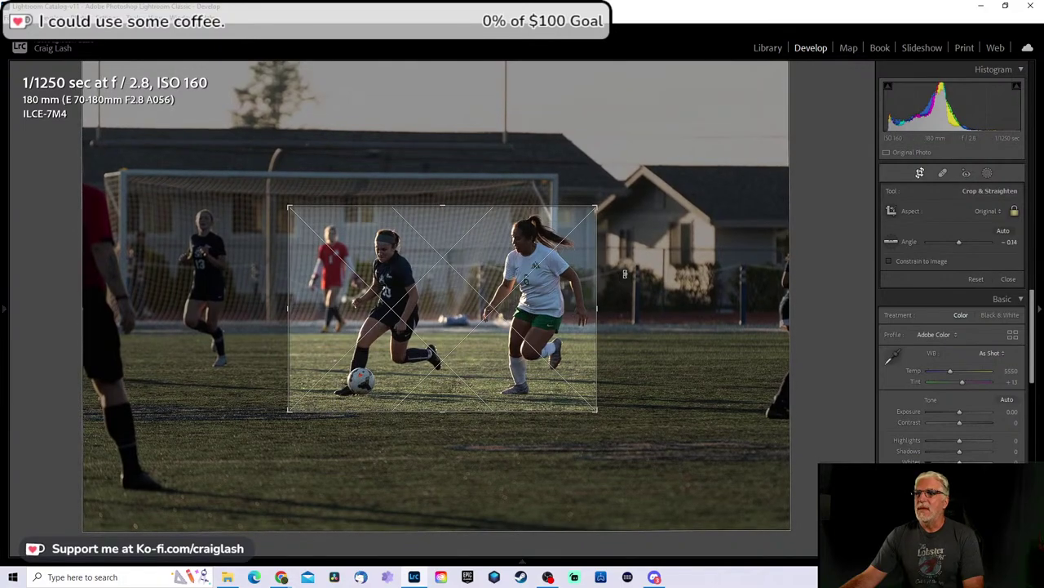
{"action": "left_click_drag", "start_coordinate": [620, 277], "coordinate": [626, 275]}
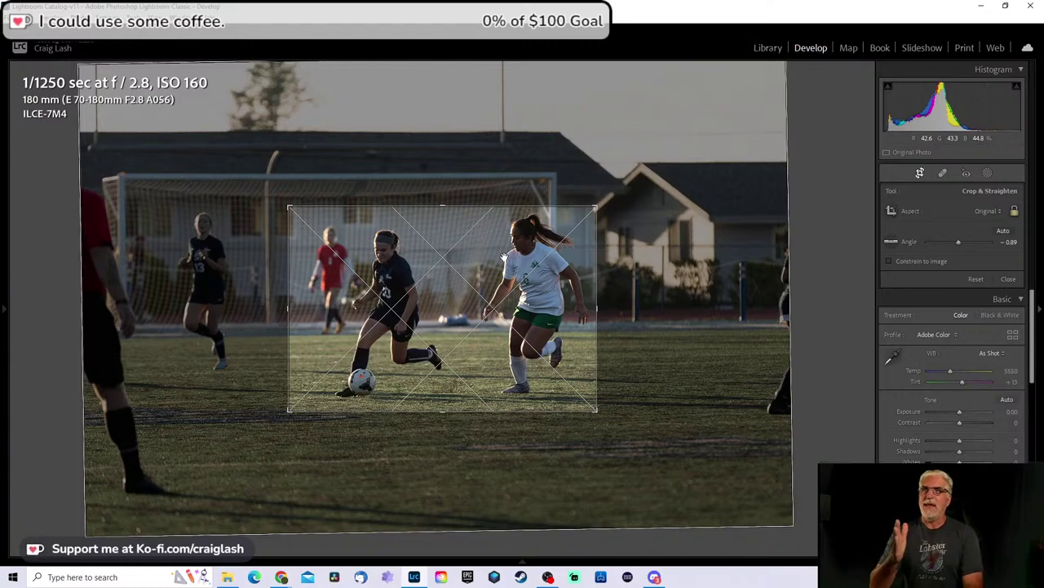
{"action": "left_click_drag", "start_coordinate": [504, 255], "coordinate": [491, 255]}
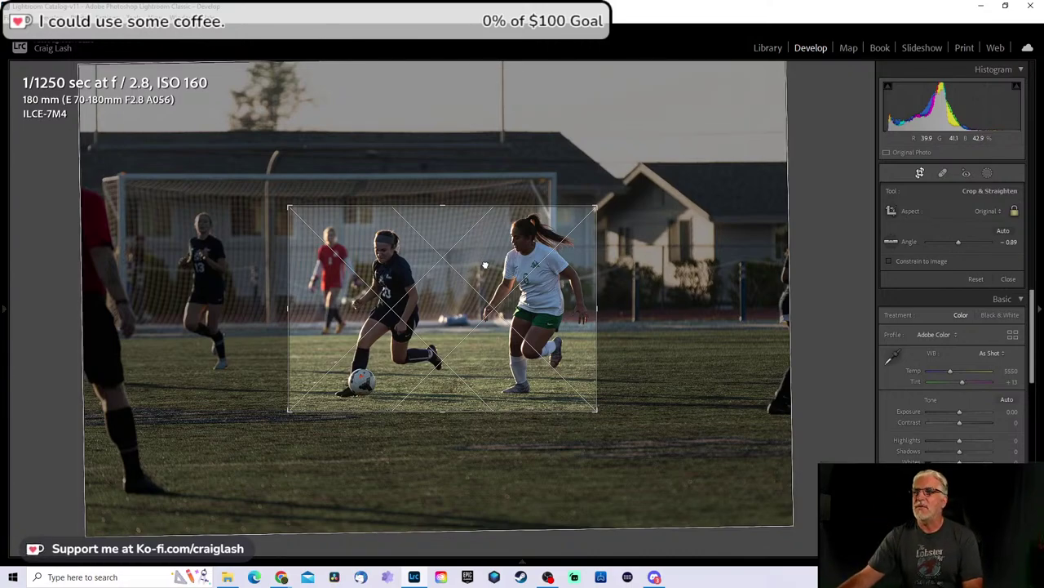
{"action": "mouse_move", "coordinate": [653, 310]}
{"action": "left_mouse_down"}
{"action": "mouse_move", "coordinate": [652, 281]}
{"action": "mouse_move", "coordinate": [662, 292]}
{"action": "left_mouse_up"}
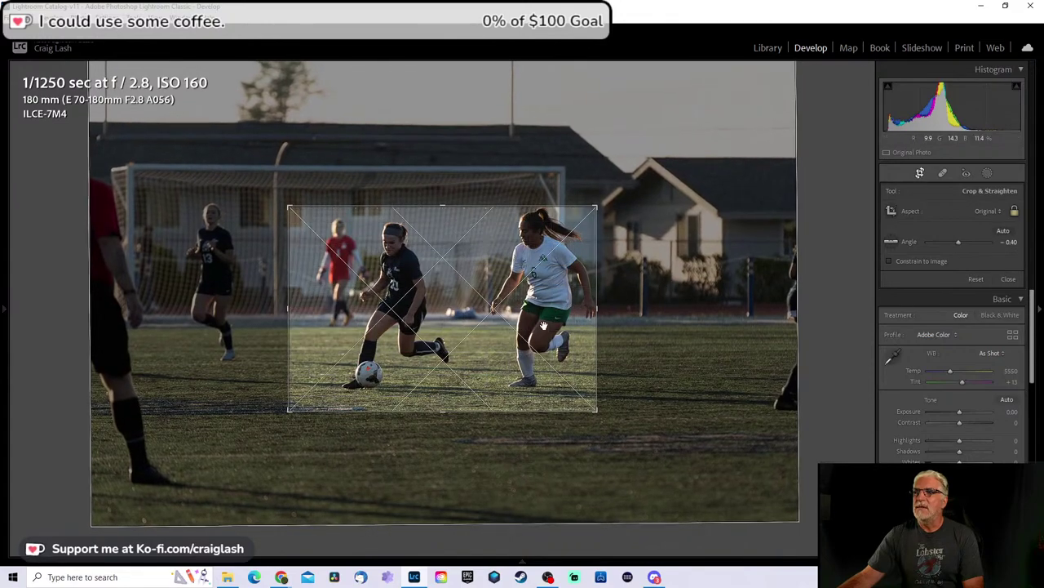
{"action": "key", "text": "Return"}
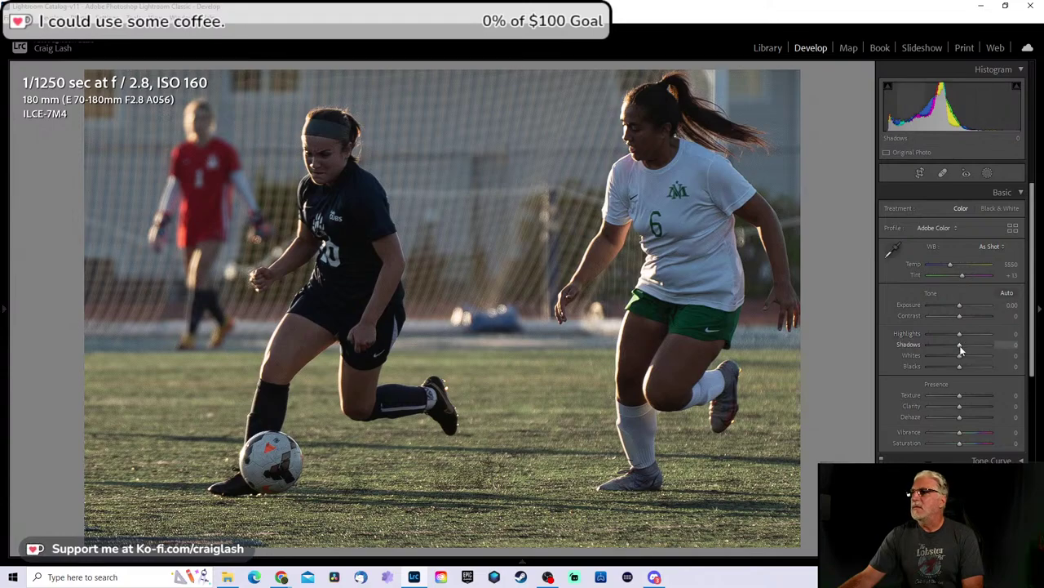
Step: Give the 20-and-6 shot Shadows +35, Texture +23, Highlights -19 and Exposure +0.18
{"action": "mouse_move", "coordinate": [963, 347]}
{"action": "left_mouse_down"}
{"action": "mouse_move", "coordinate": [989, 342]}
{"action": "mouse_move", "coordinate": [973, 351]}
{"action": "left_mouse_up"}
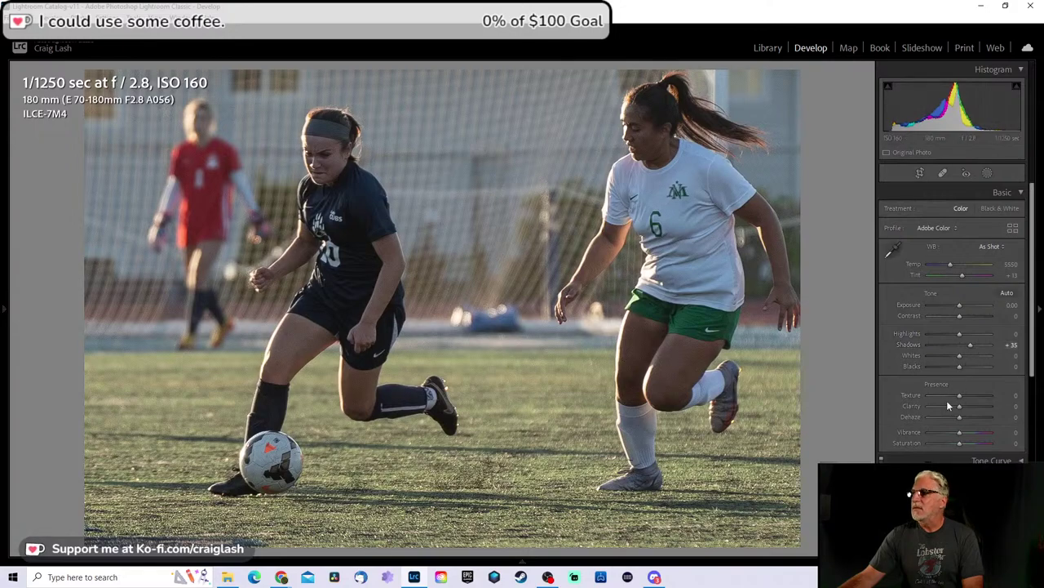
{"action": "left_click_drag", "start_coordinate": [964, 395], "coordinate": [967, 395]}
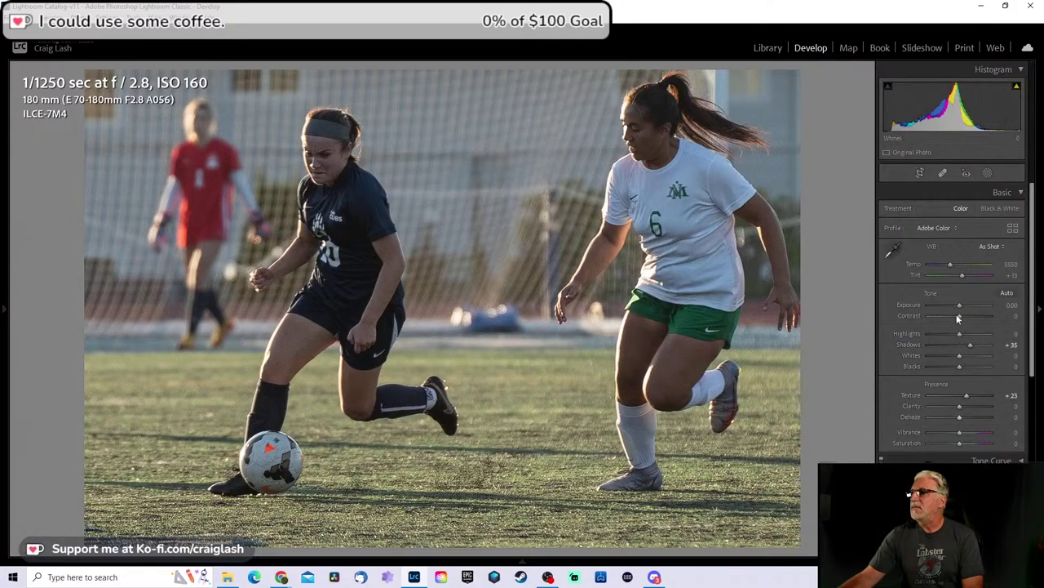
{"action": "left_click_drag", "start_coordinate": [961, 335], "coordinate": [962, 307]}
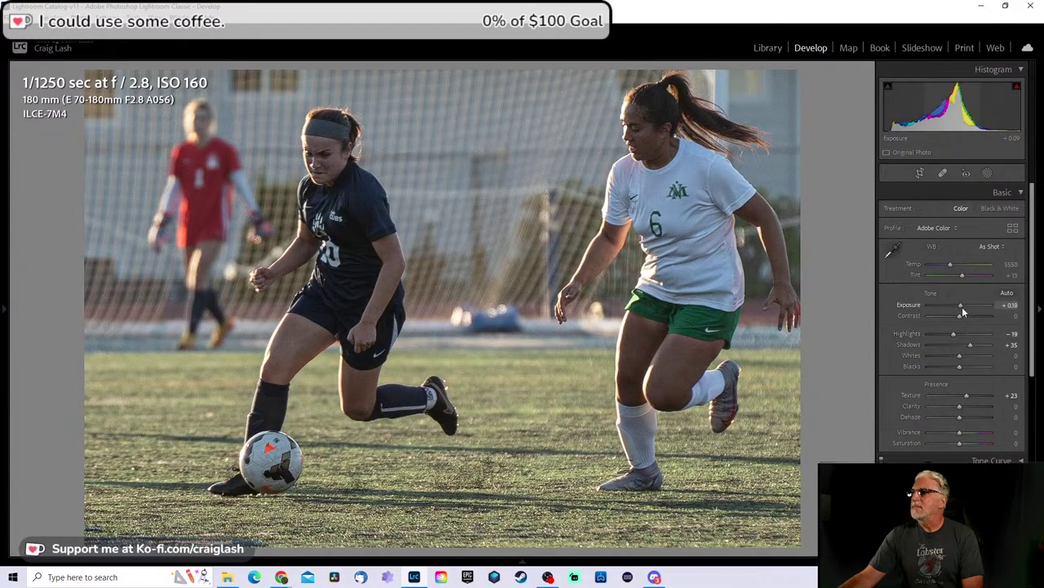
Step: Step forward through the shoot to the next unedited dribbling shot
{"action": "key", "text": "Right"}
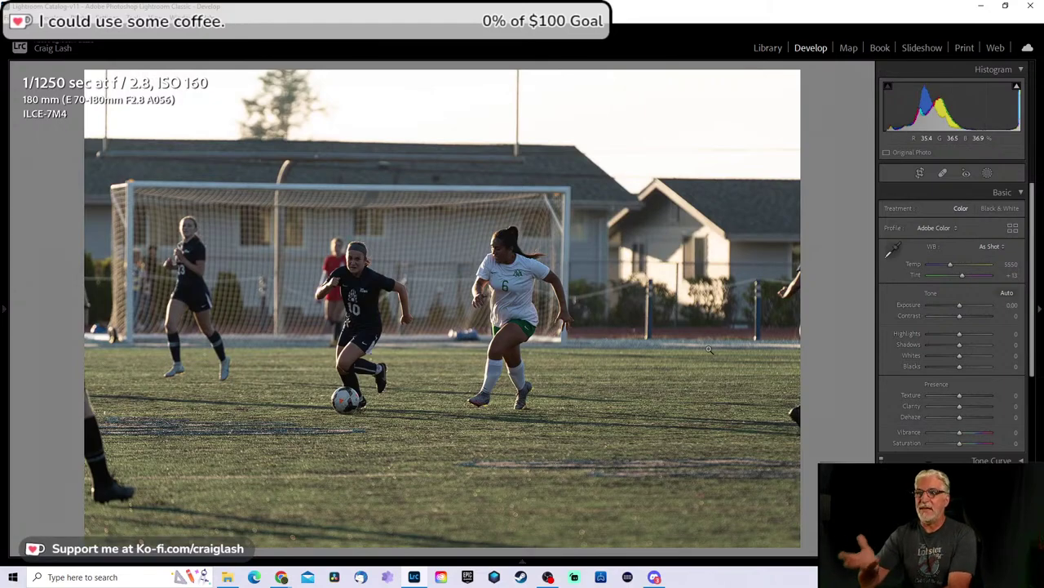
{"action": "key", "text": "Right"}
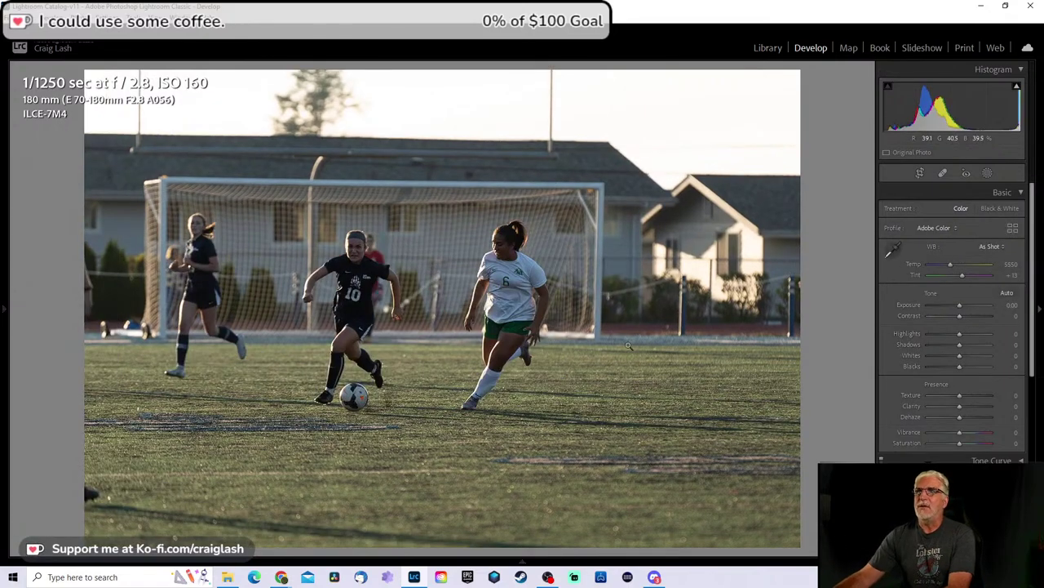
{"action": "key", "text": "Right"}
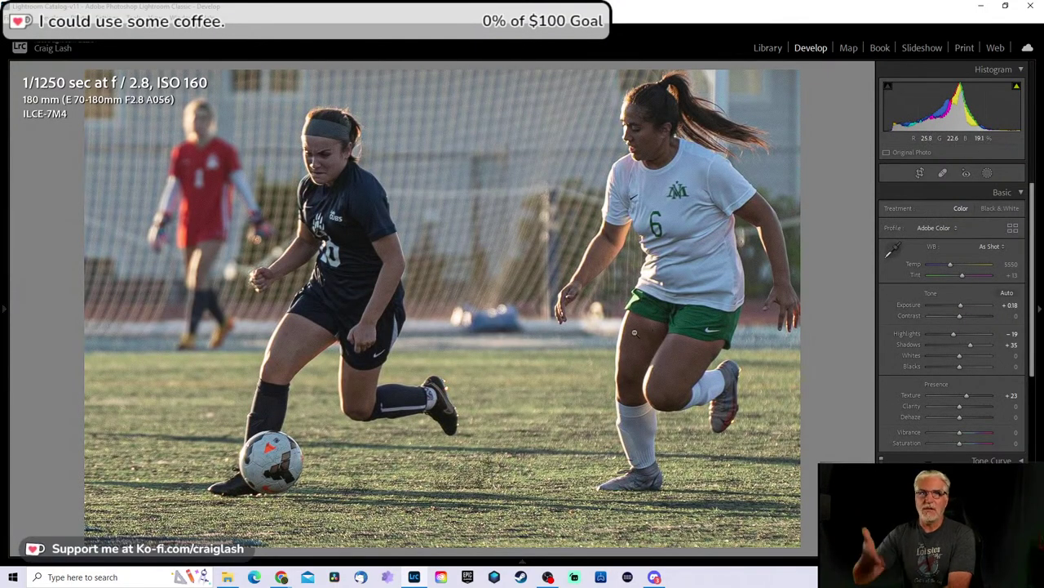
{"action": "key", "text": "Right"}
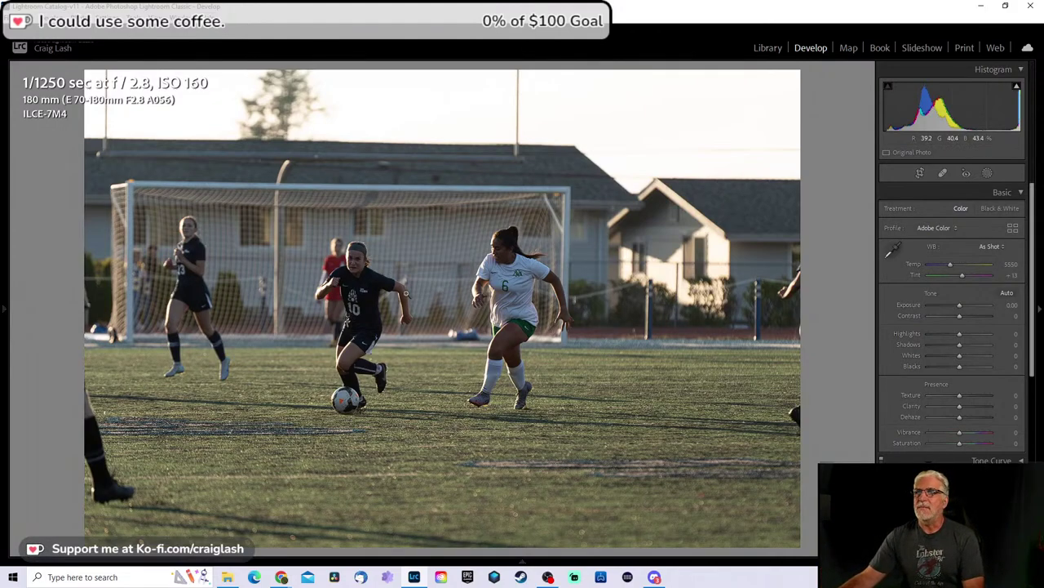
Step: Crop the number-10-versus-6 shot tightly around the two players with a slight straightening rotation
{"action": "left_click", "coordinate": [392, 314]}
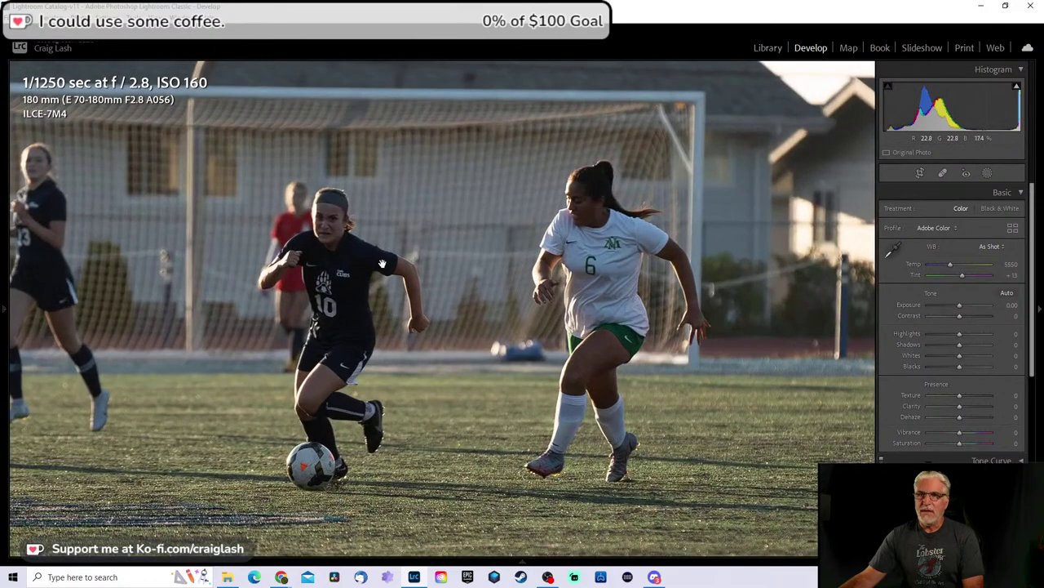
{"action": "left_click", "coordinate": [367, 280]}
{"action": "key", "text": "r"}
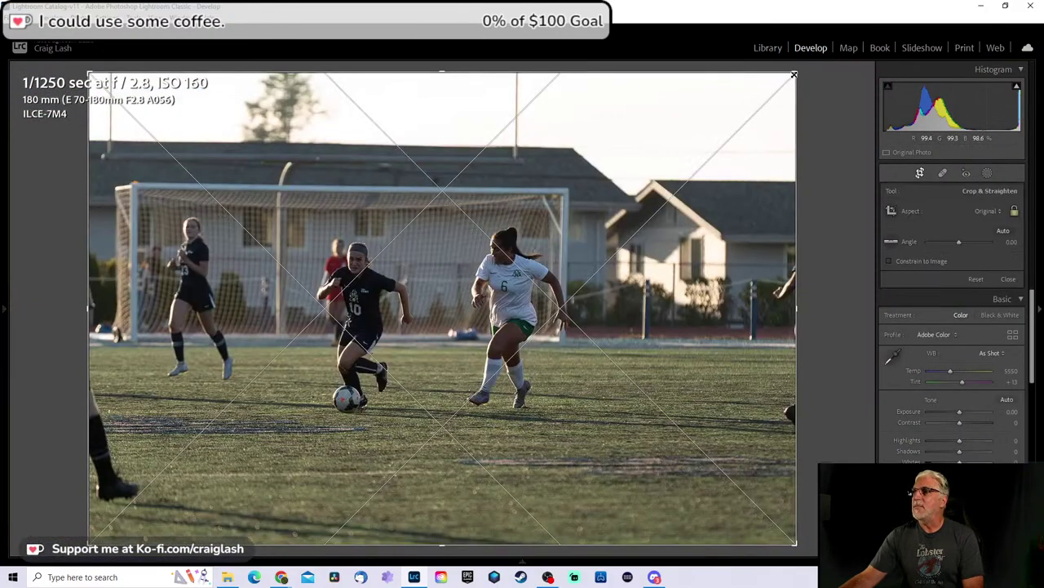
{"action": "left_click_drag", "start_coordinate": [793, 74], "coordinate": [595, 210]}
{"action": "left_click_drag", "start_coordinate": [506, 286], "coordinate": [376, 369]}
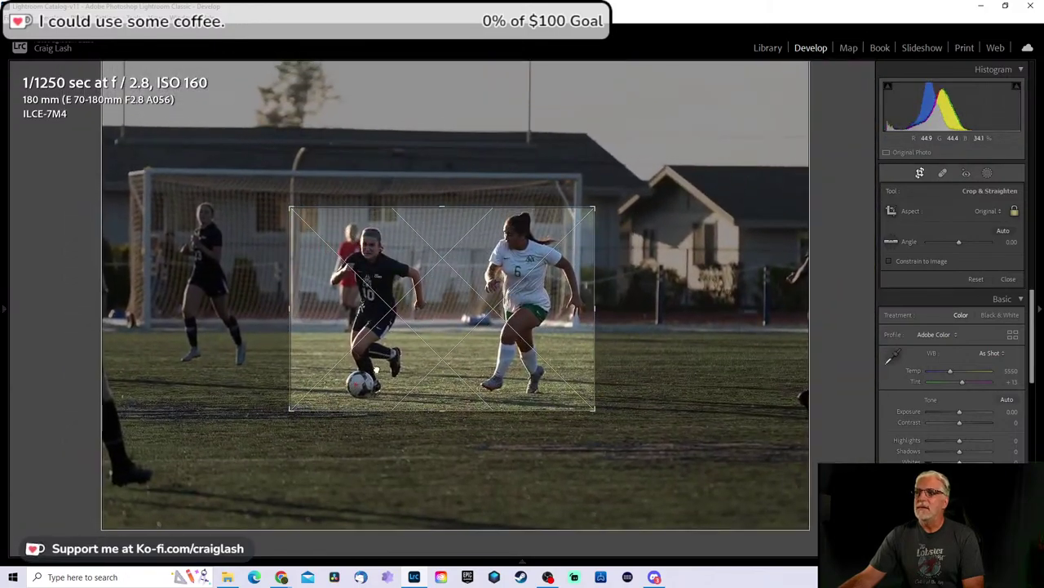
{"action": "left_click_drag", "start_coordinate": [614, 309], "coordinate": [615, 295]}
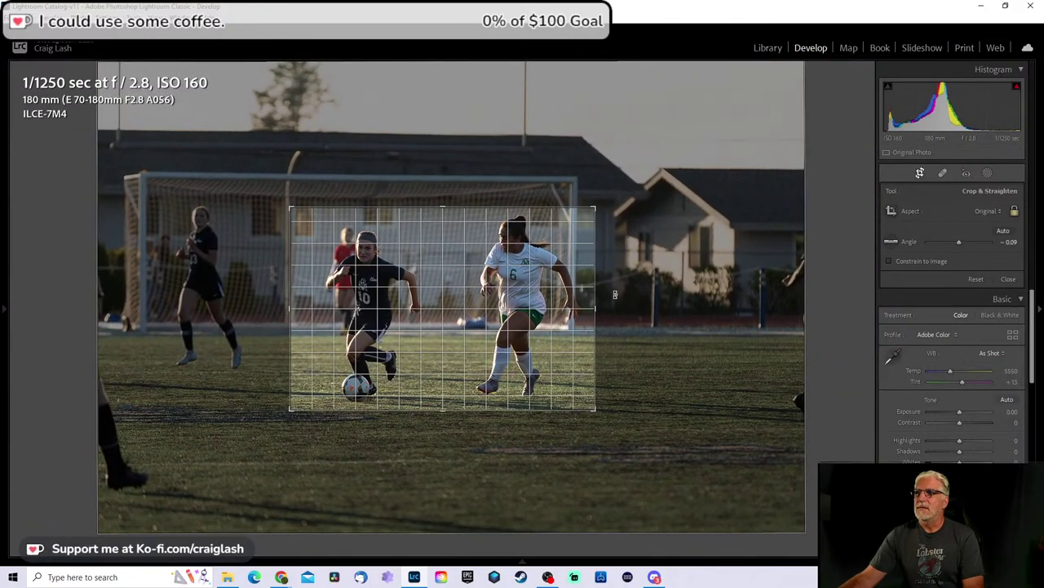
{"action": "left_click_drag", "start_coordinate": [450, 340], "coordinate": [456, 338]}
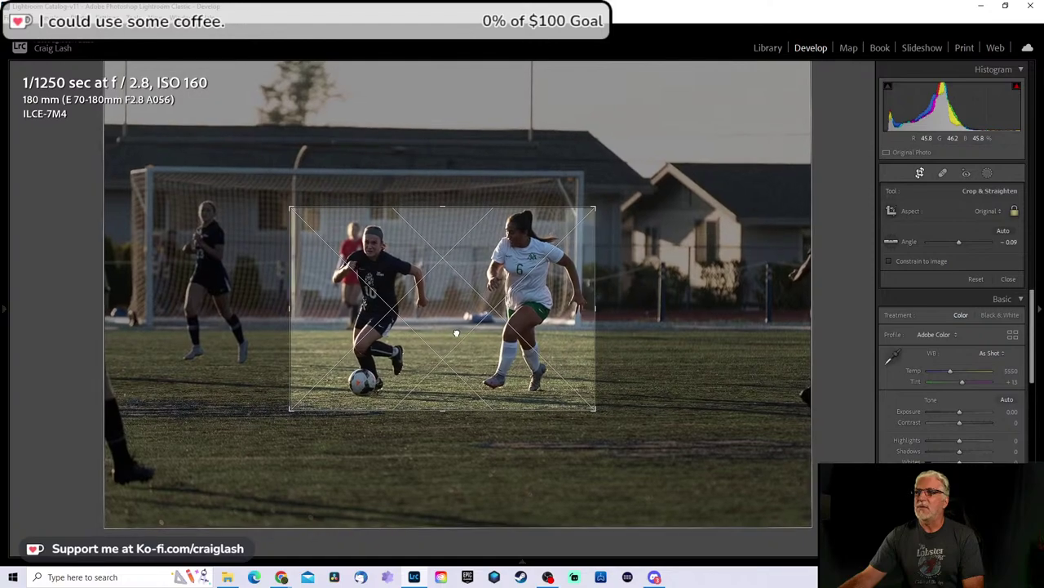
{"action": "key", "text": "Return"}
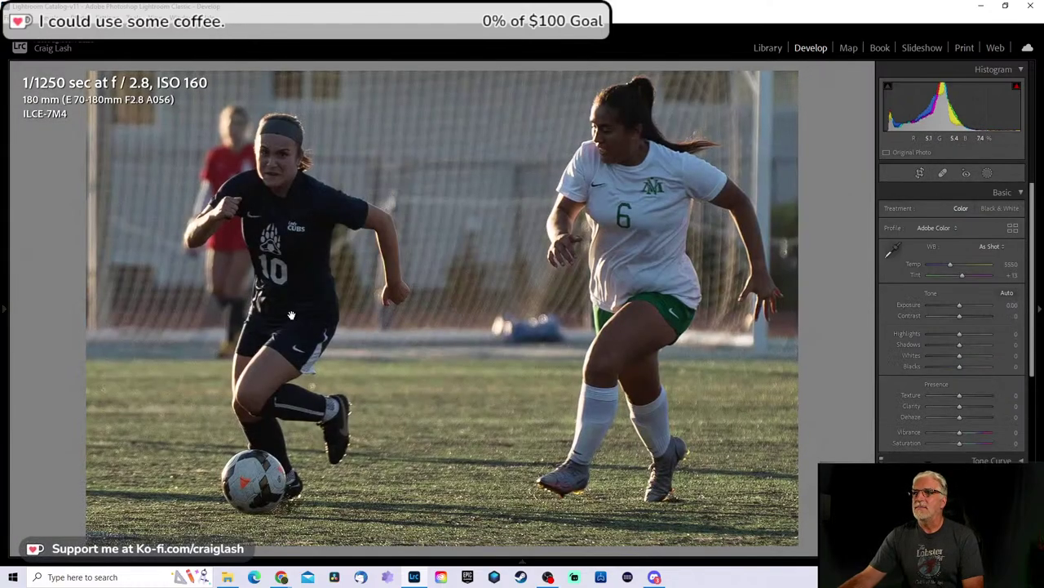
Step: Set Exposure +0.18, Shadows +16 and Texture +21 on the cropped photo, then advance
{"action": "left_click", "coordinate": [318, 305]}
{"action": "left_click", "coordinate": [325, 302]}
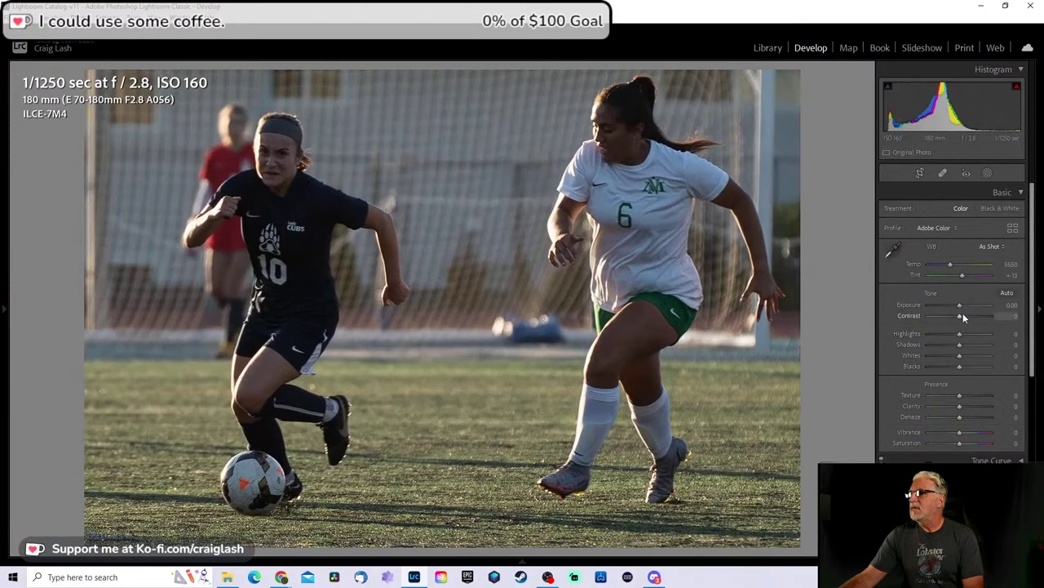
{"action": "left_click_drag", "start_coordinate": [960, 305], "coordinate": [962, 305]}
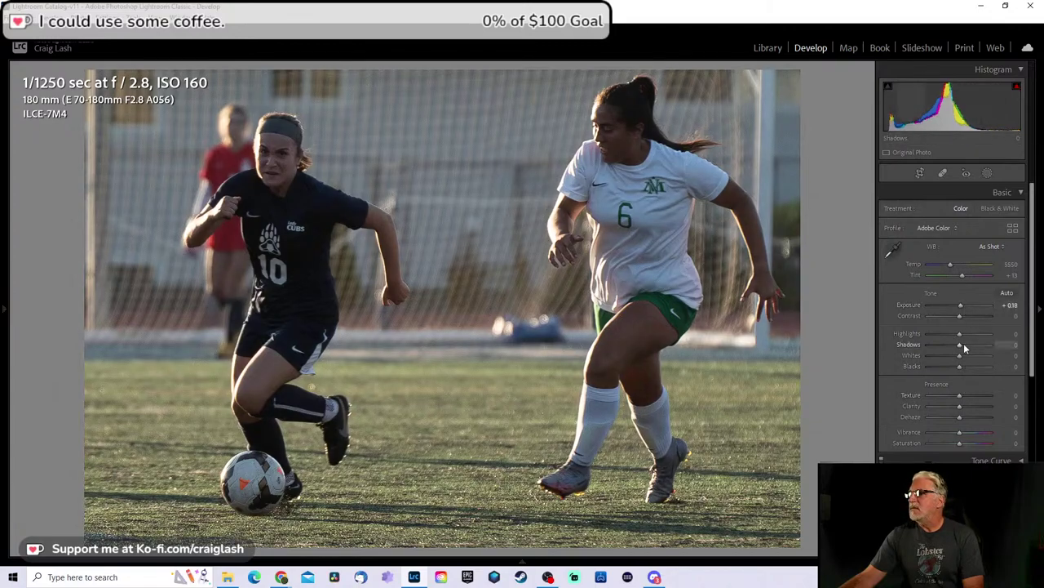
{"action": "left_click_drag", "start_coordinate": [961, 344], "coordinate": [964, 346]}
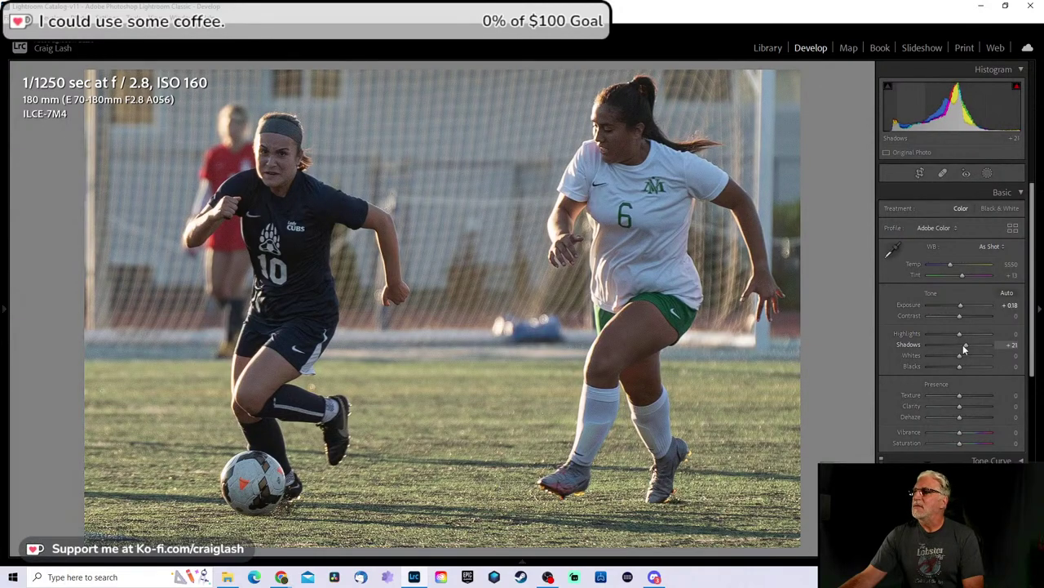
{"action": "left_click_drag", "start_coordinate": [964, 346], "coordinate": [962, 345]}
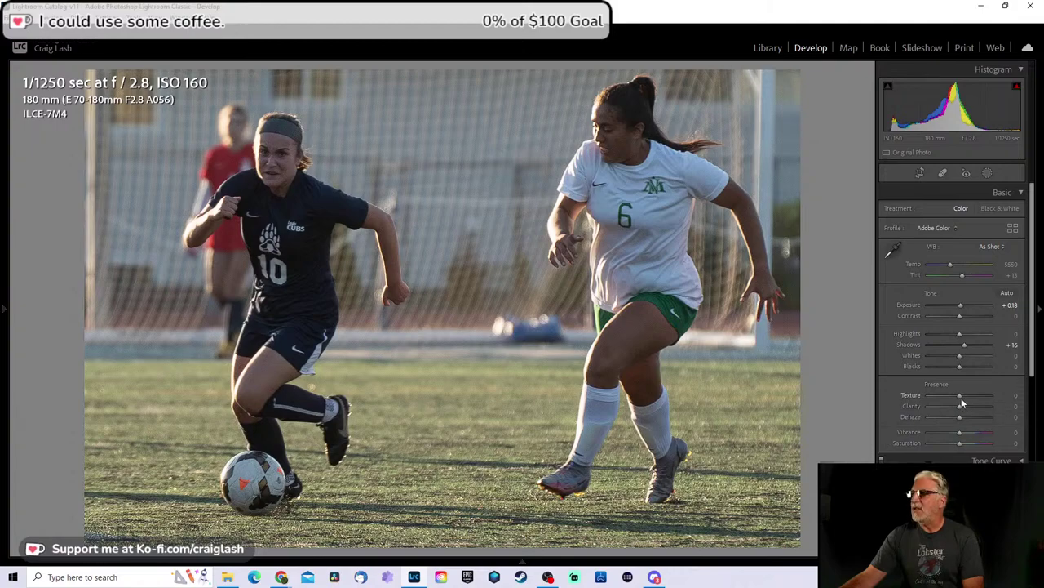
{"action": "left_click_drag", "start_coordinate": [962, 395], "coordinate": [968, 395]}
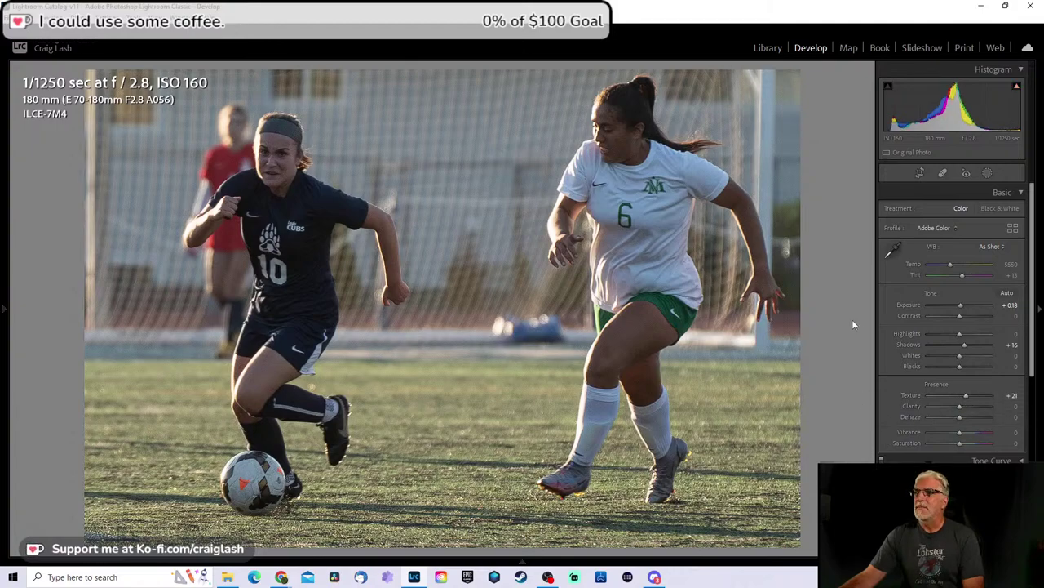
{"action": "key", "text": "Right"}
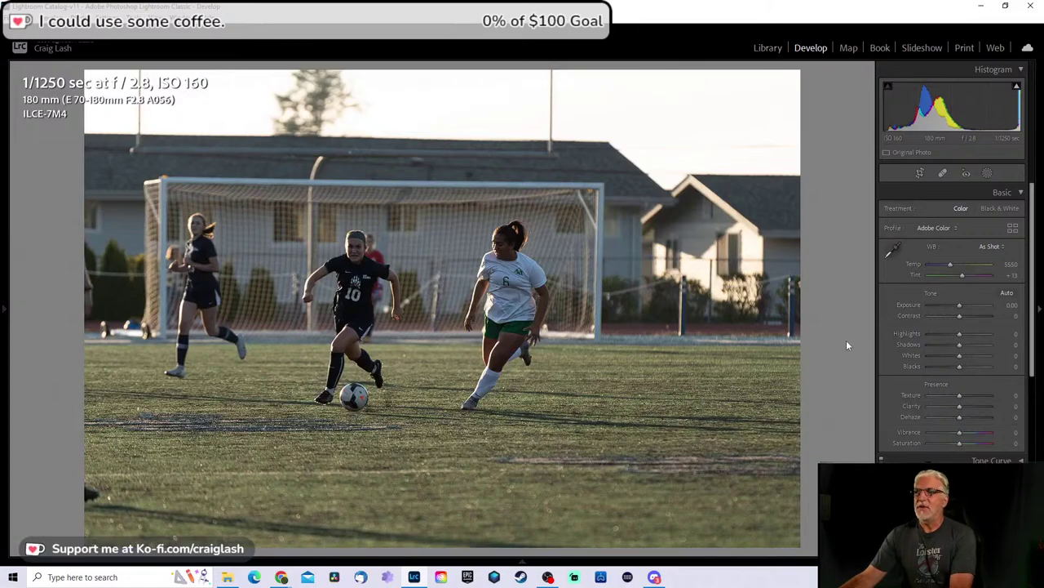
Step: Crop the goalmouth shot tightly around the two players from the top and right
{"action": "key", "text": "Right"}
{"action": "key", "text": "Right"}
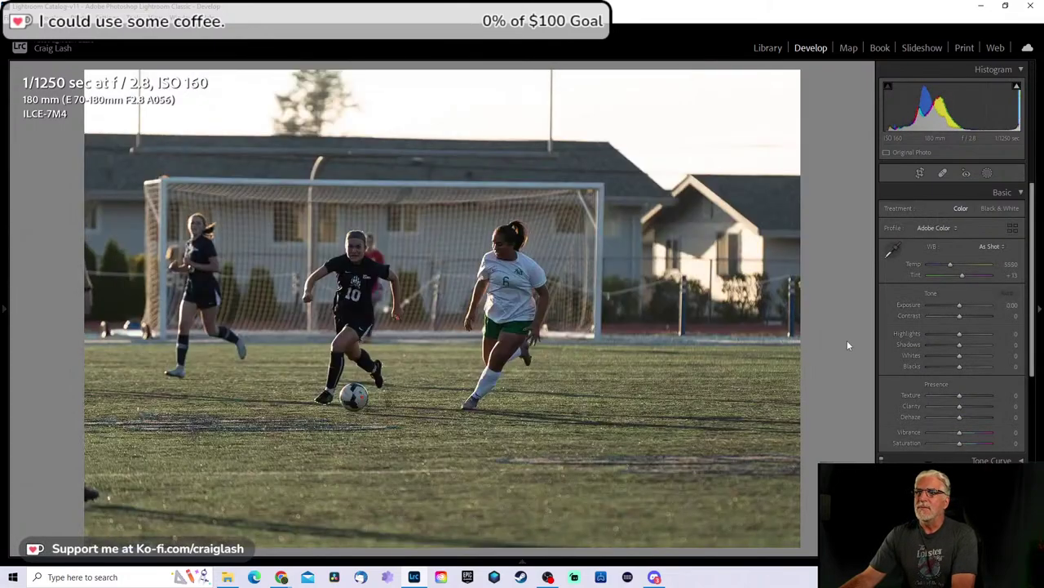
{"action": "key", "text": "r"}
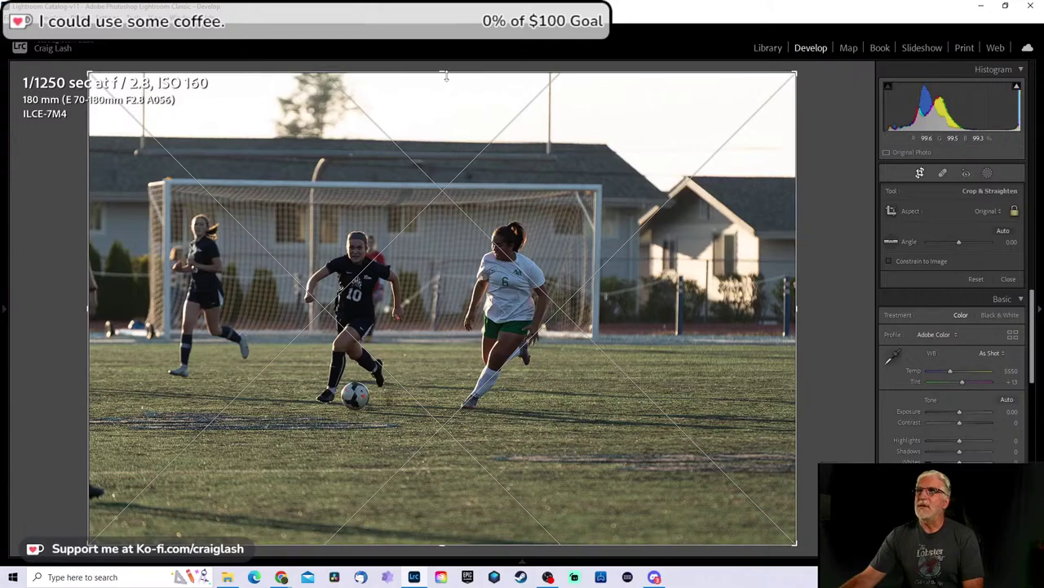
{"action": "left_click_drag", "start_coordinate": [446, 75], "coordinate": [444, 174]}
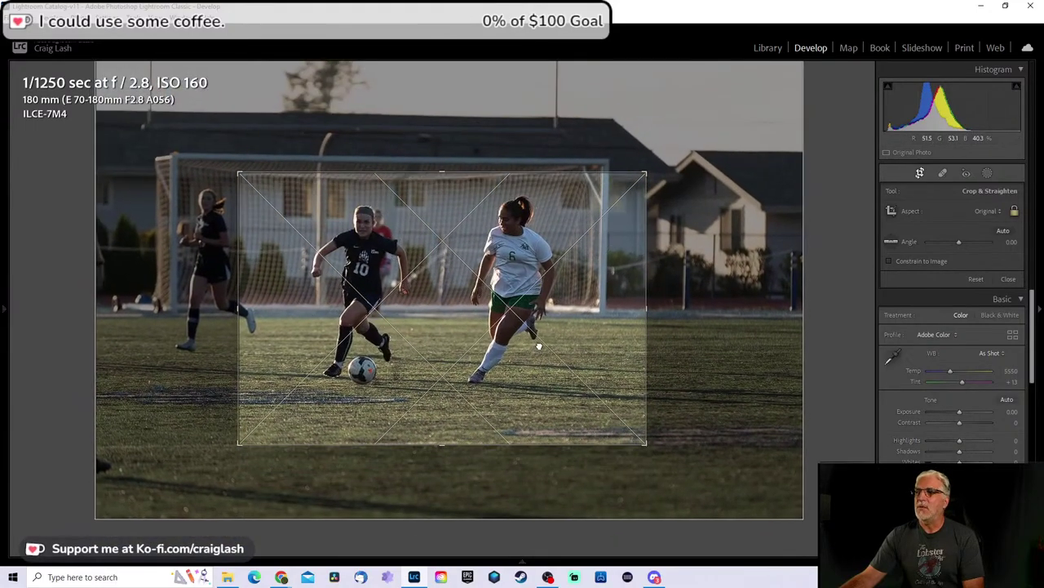
{"action": "left_click_drag", "start_coordinate": [647, 309], "coordinate": [611, 310]}
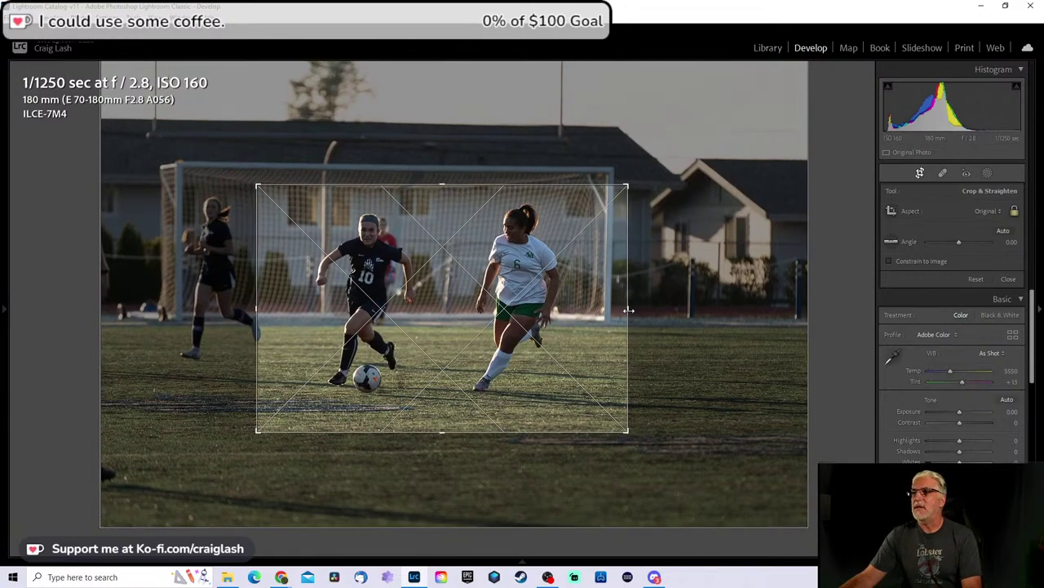
{"action": "left_click_drag", "start_coordinate": [628, 310], "coordinate": [611, 310]}
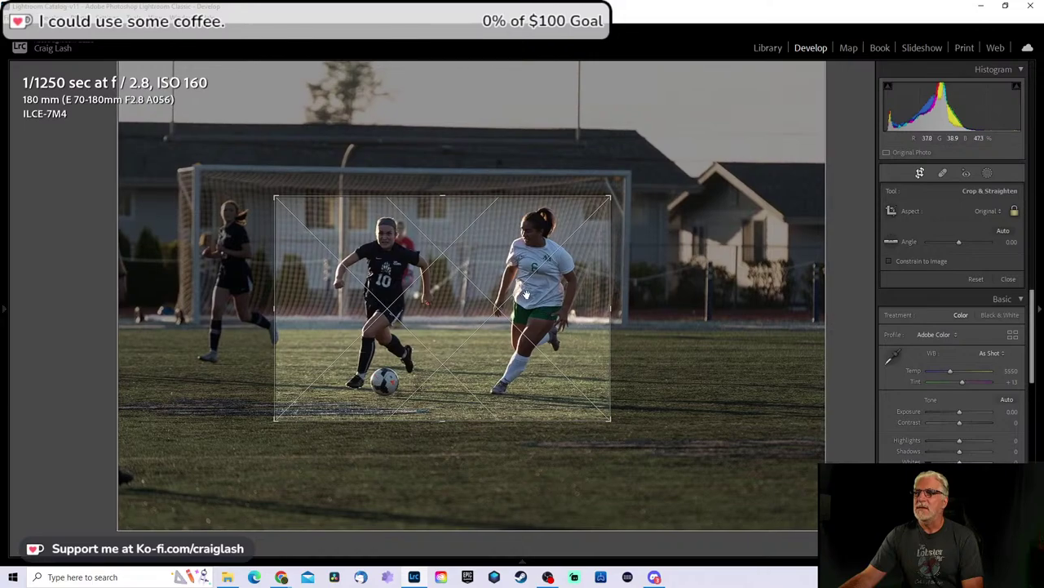
{"action": "key", "text": "Return"}
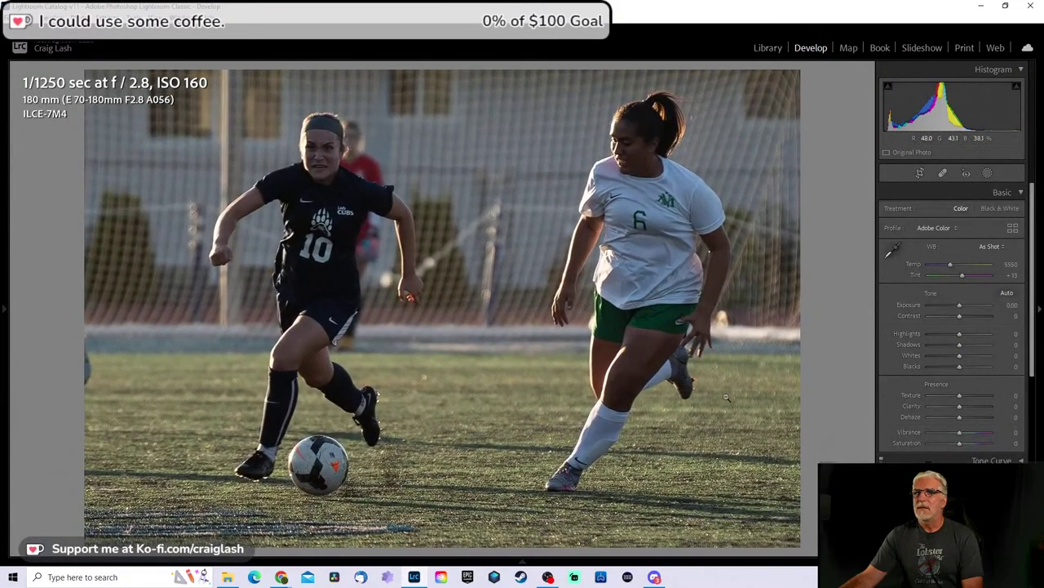
Step: Set Shadows +26, Texture +12, Highlights -18 and Exposure +0.09, then advance
{"action": "left_click_drag", "start_coordinate": [961, 347], "coordinate": [963, 347]}
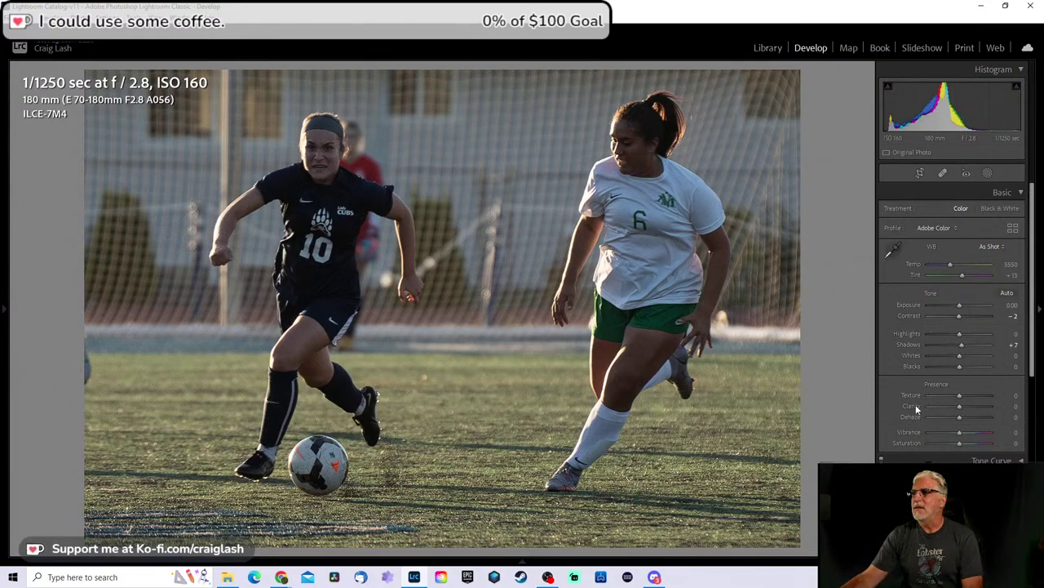
{"action": "left_click_drag", "start_coordinate": [963, 394], "coordinate": [964, 395]}
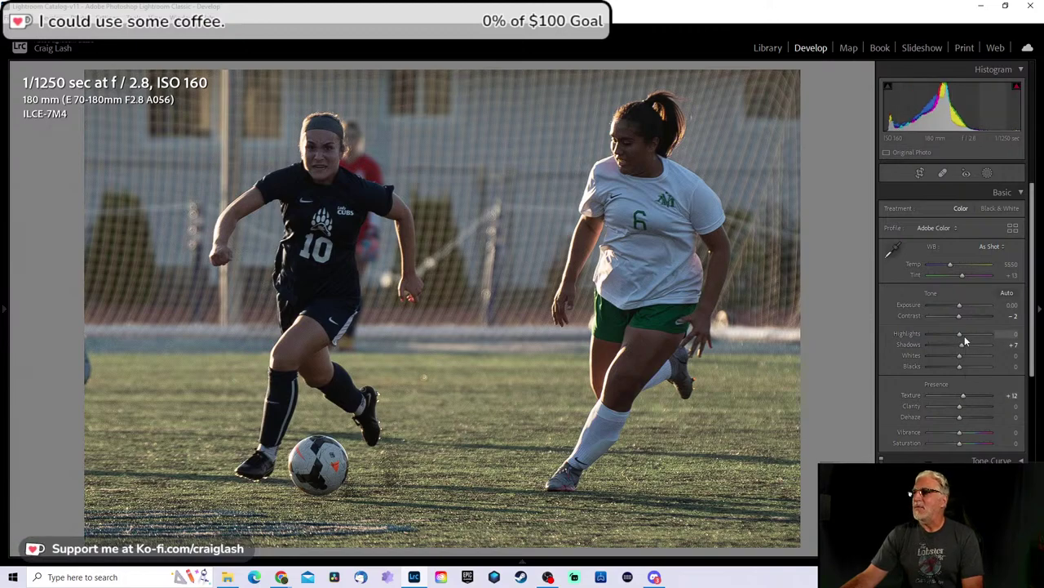
{"action": "left_click_drag", "start_coordinate": [960, 334], "coordinate": [967, 343]}
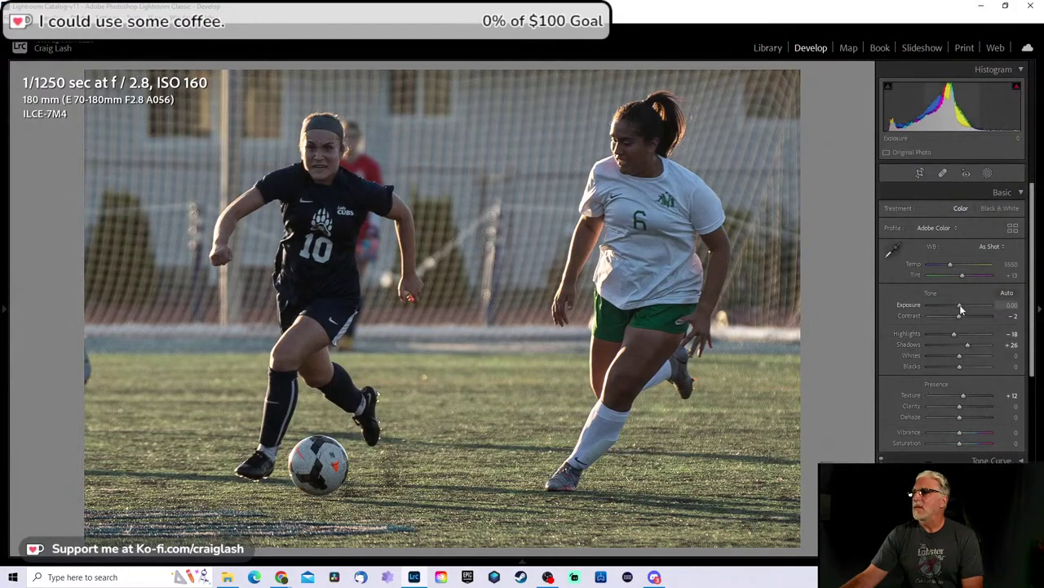
{"action": "left_click_drag", "start_coordinate": [961, 304], "coordinate": [961, 304]}
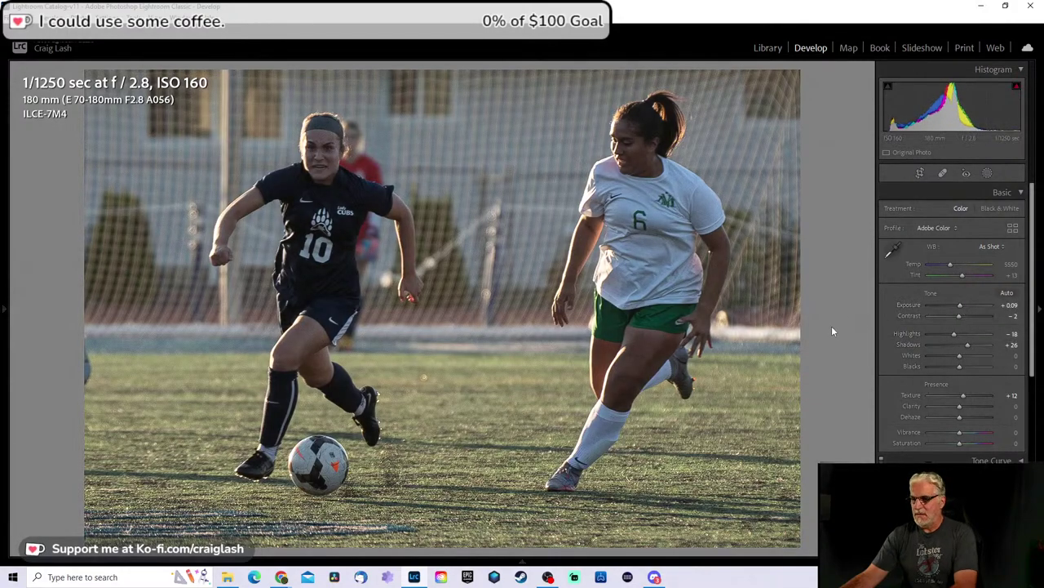
{"action": "key", "text": "Right"}
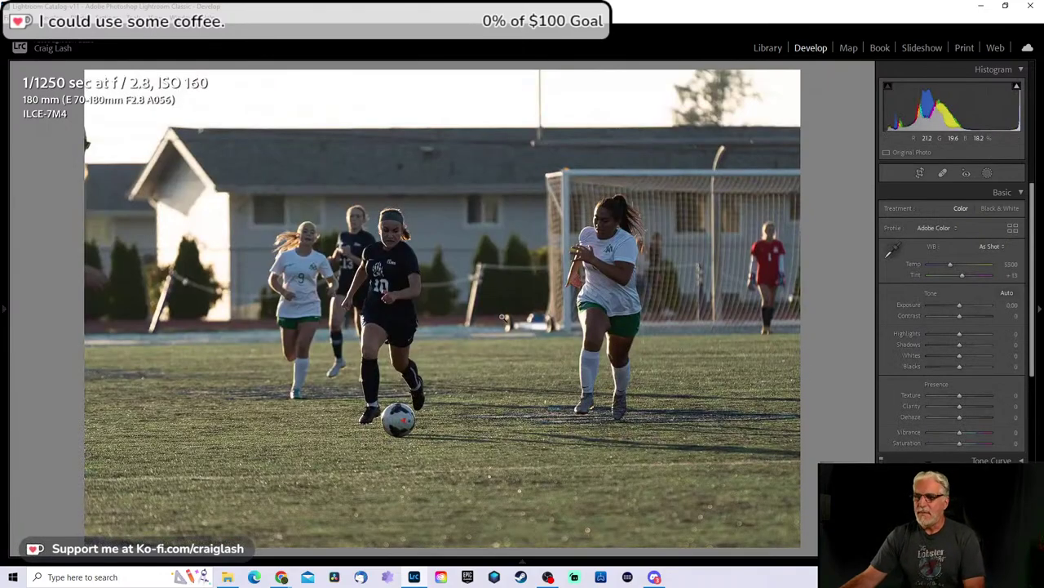
Step: Remove the rejected frame from Lightroom and step ahead through the burst
{"action": "key", "text": "Delete"}
{"action": "left_click", "coordinate": [530, 309]}
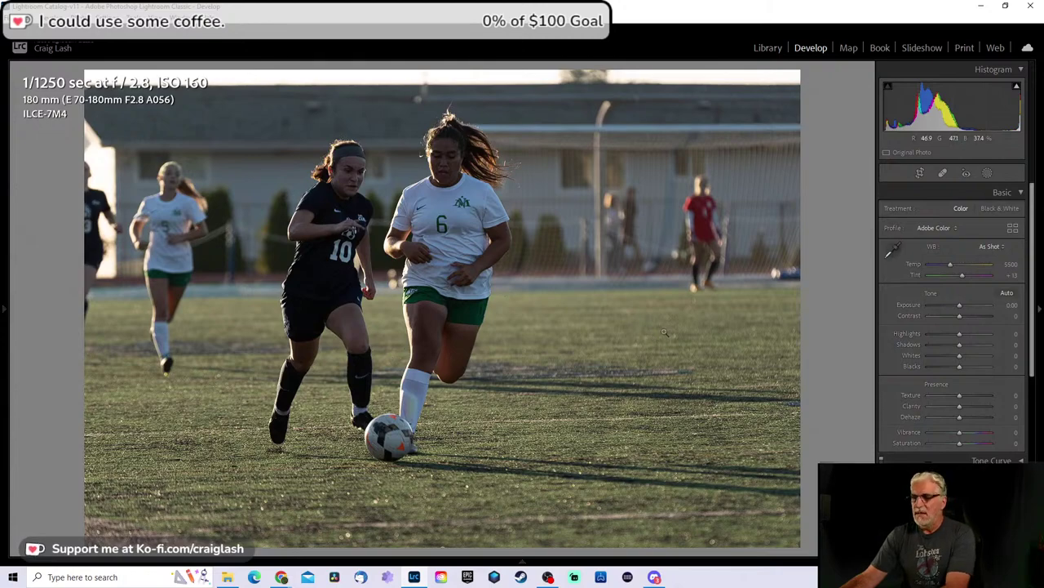
{"action": "key", "text": "Right"}
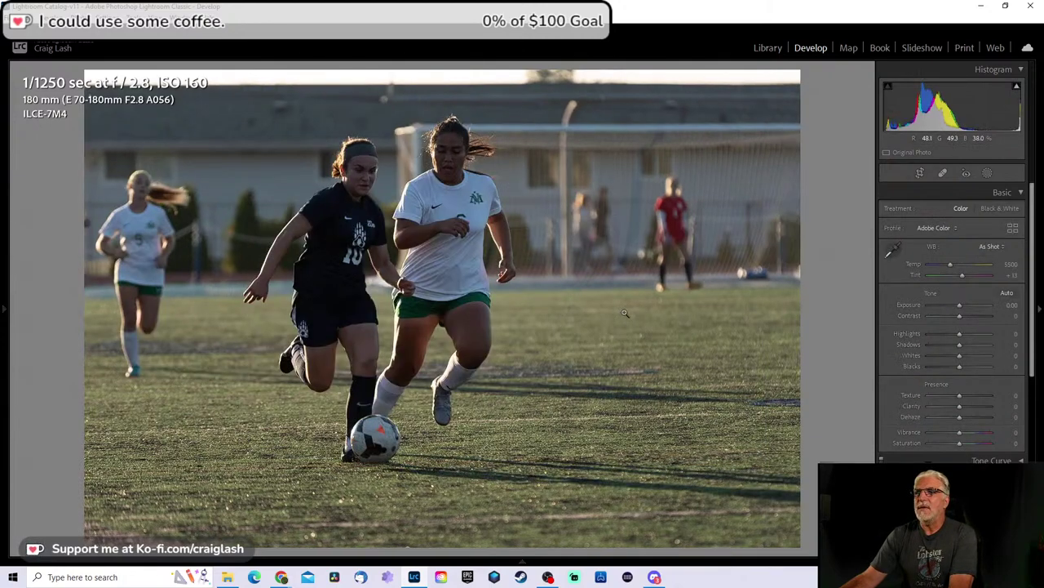
{"action": "key", "text": "Right"}
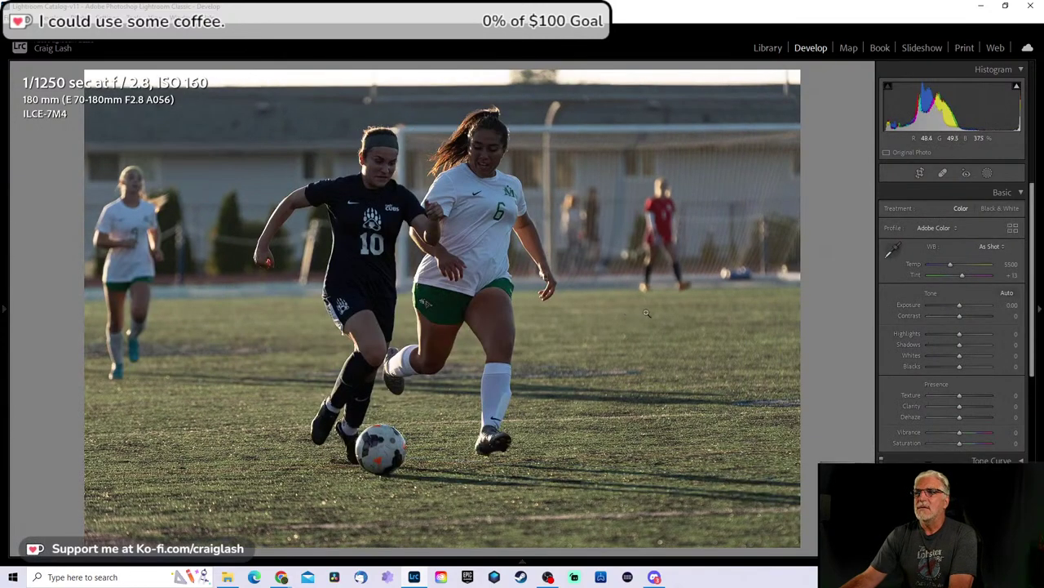
{"action": "key", "text": "Right"}
{"action": "key", "text": "Right"}
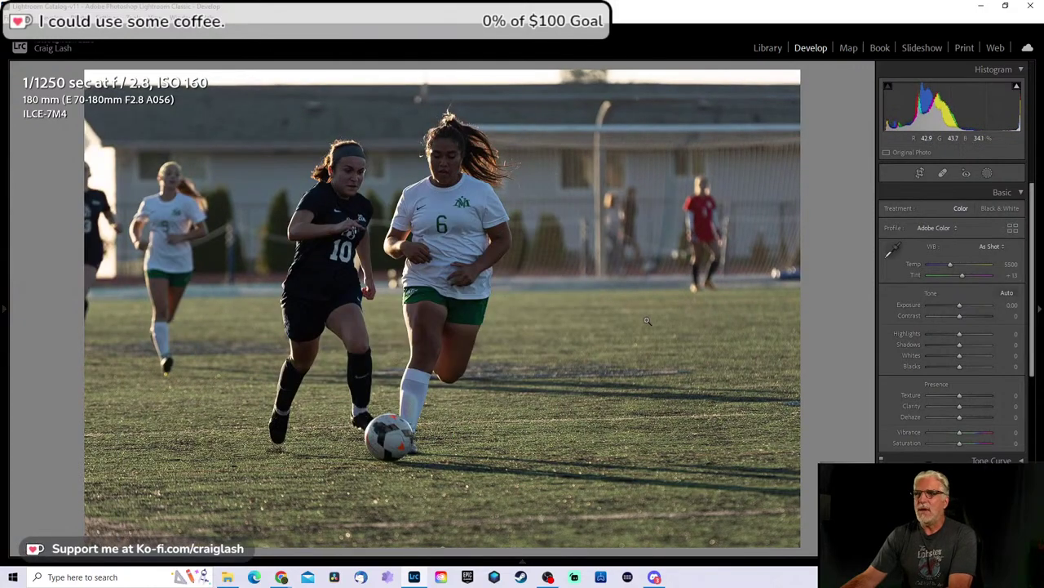
Step: Remove another rejected burst frame and arrow on to the #10 and #6 chase shot
{"action": "key", "text": "Delete"}
{"action": "left_click", "coordinate": [538, 305]}
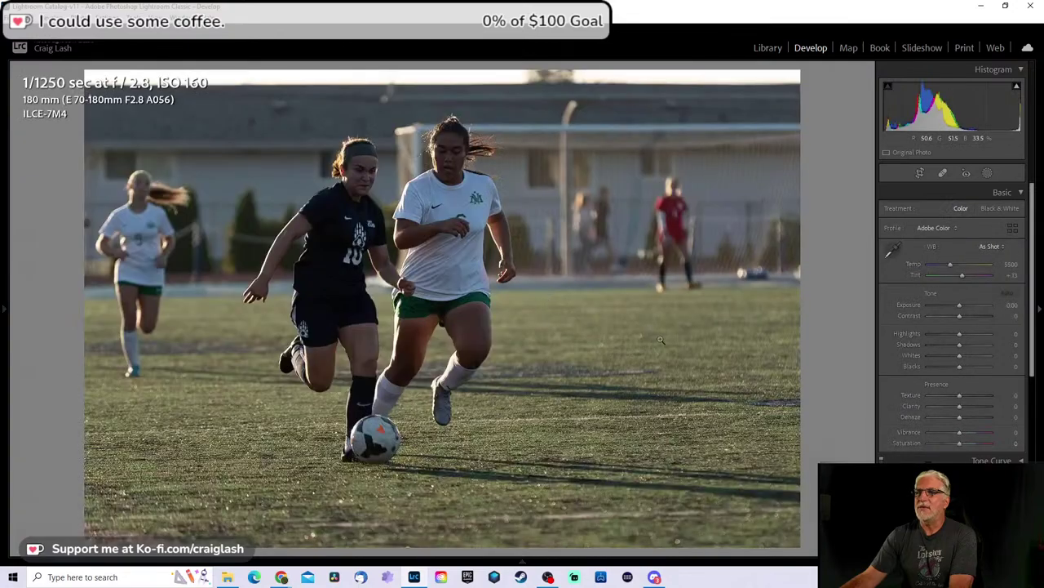
{"action": "key", "text": "Right"}
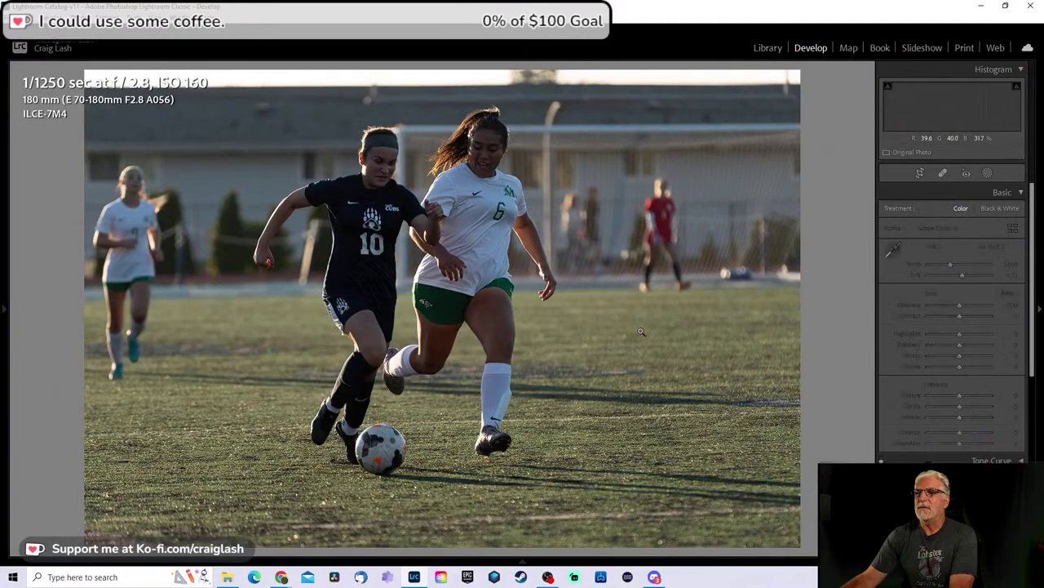
{"action": "key", "text": "Right"}
{"action": "key", "text": "Right"}
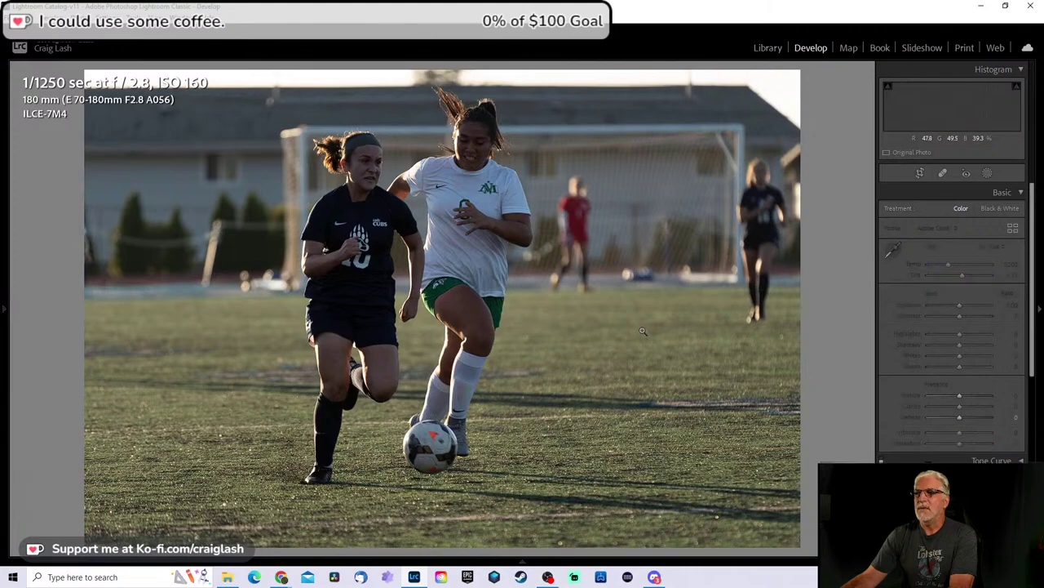
{"action": "key", "text": "Right"}
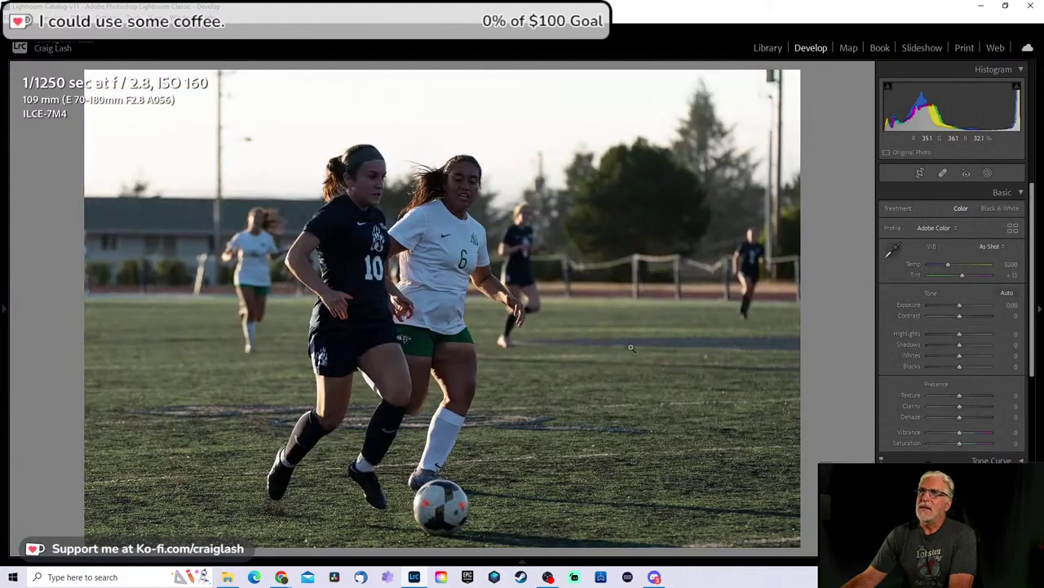
{"action": "key", "text": "Right"}
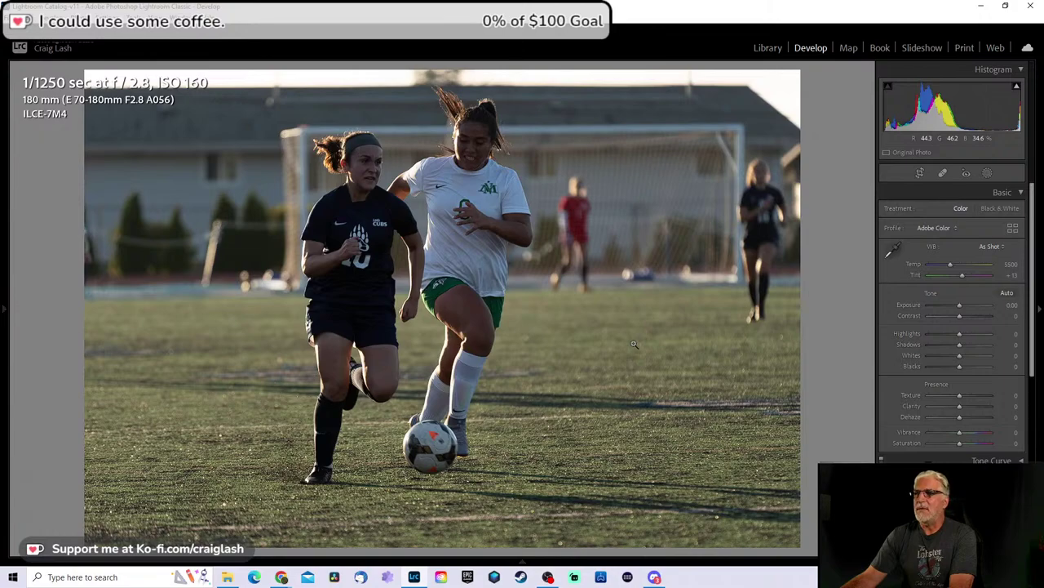
{"action": "key", "text": "Right"}
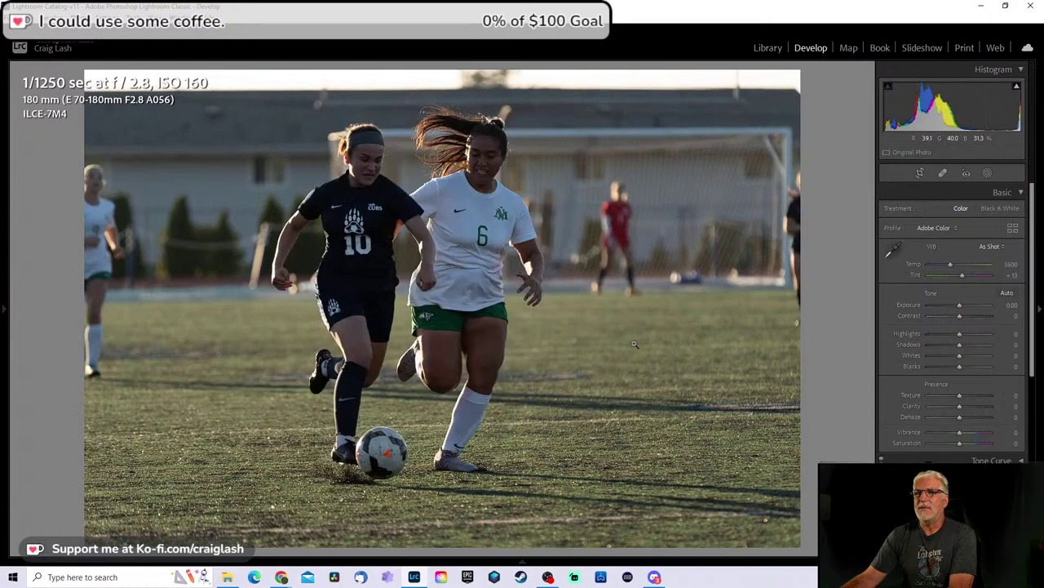
{"action": "key", "text": "Right"}
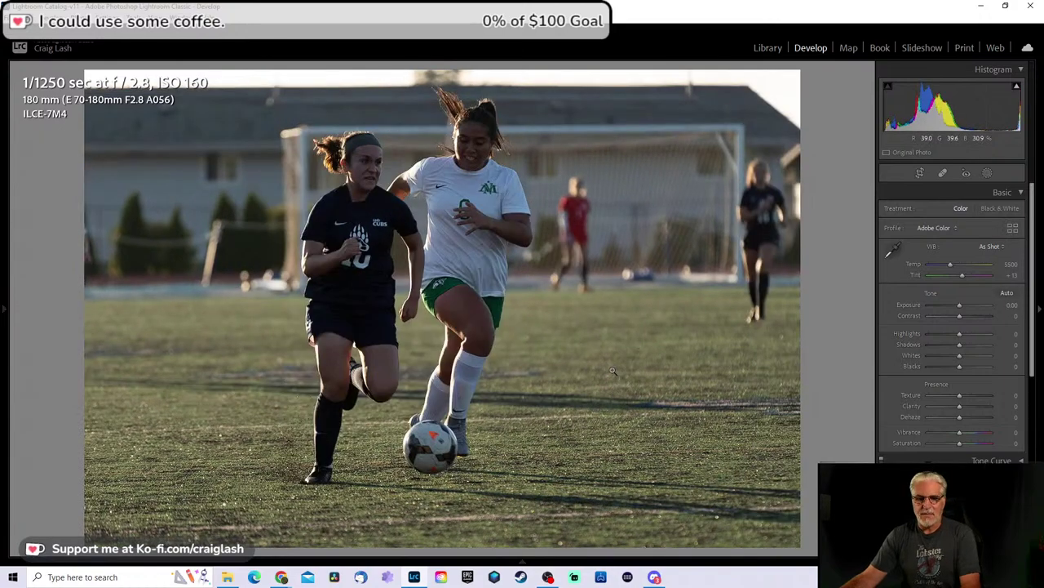
Step: Crop the #10 and #6 chase shot in from the right and reposition the frame
{"action": "key", "text": "r"}
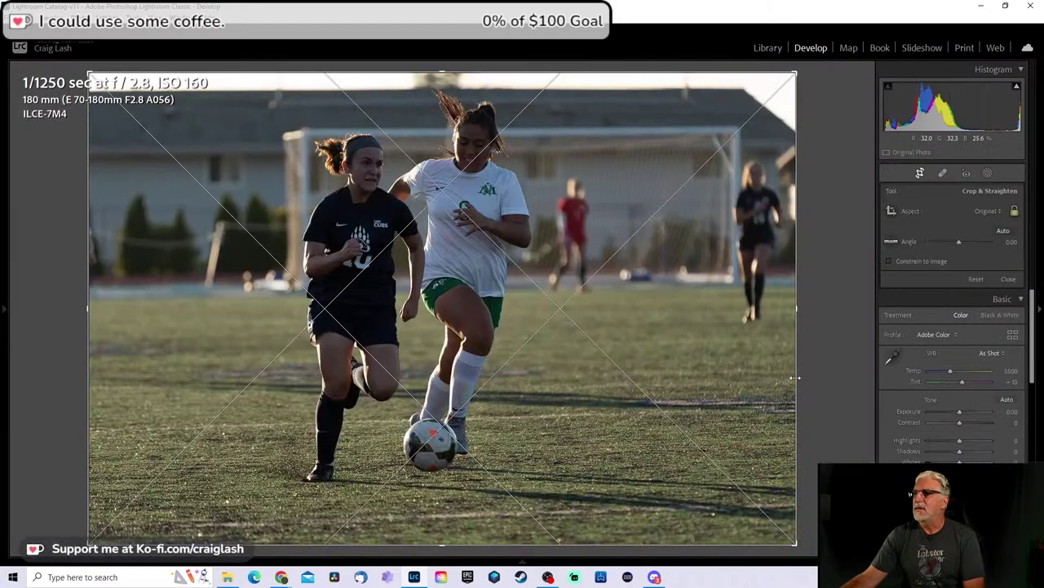
{"action": "left_click_drag", "start_coordinate": [795, 377], "coordinate": [762, 378]}
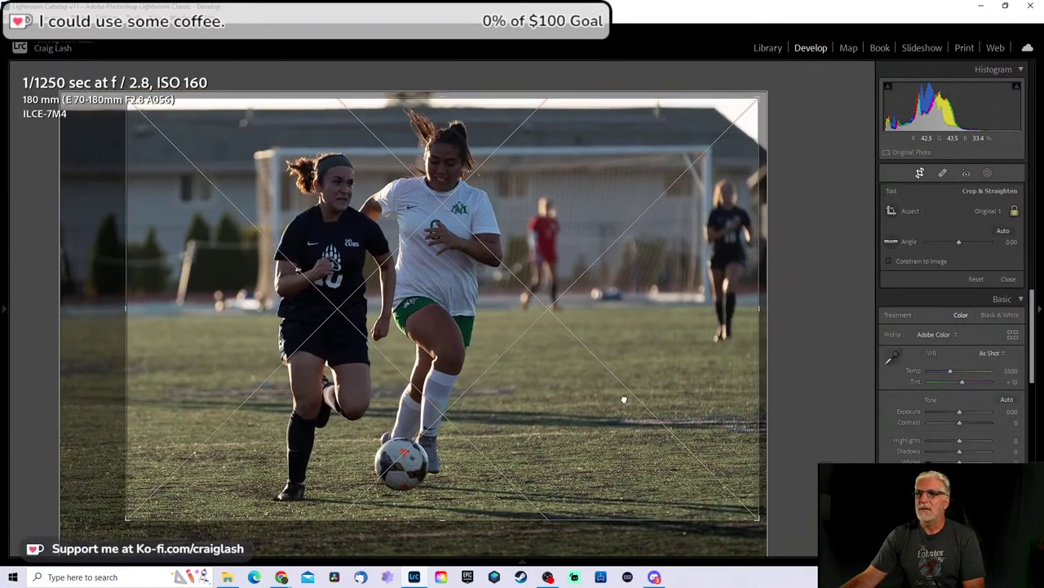
{"action": "left_click_drag", "start_coordinate": [624, 400], "coordinate": [634, 395]}
{"action": "left_click", "coordinate": [577, 244]}
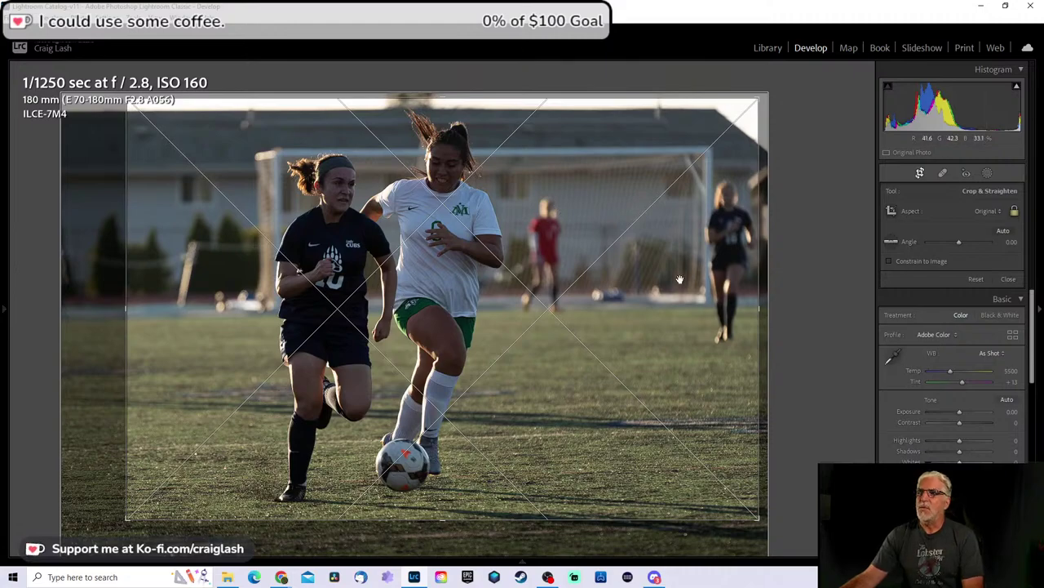
{"action": "key", "text": "Return"}
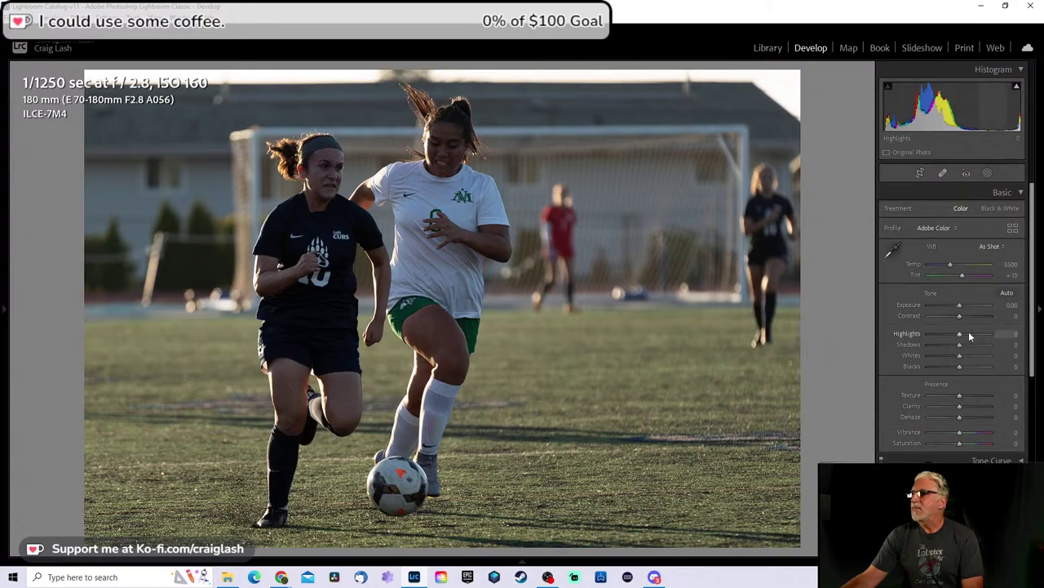
Step: Nudge the highlights up and refine the crop framing
{"action": "left_click_drag", "start_coordinate": [961, 333], "coordinate": [965, 332]}
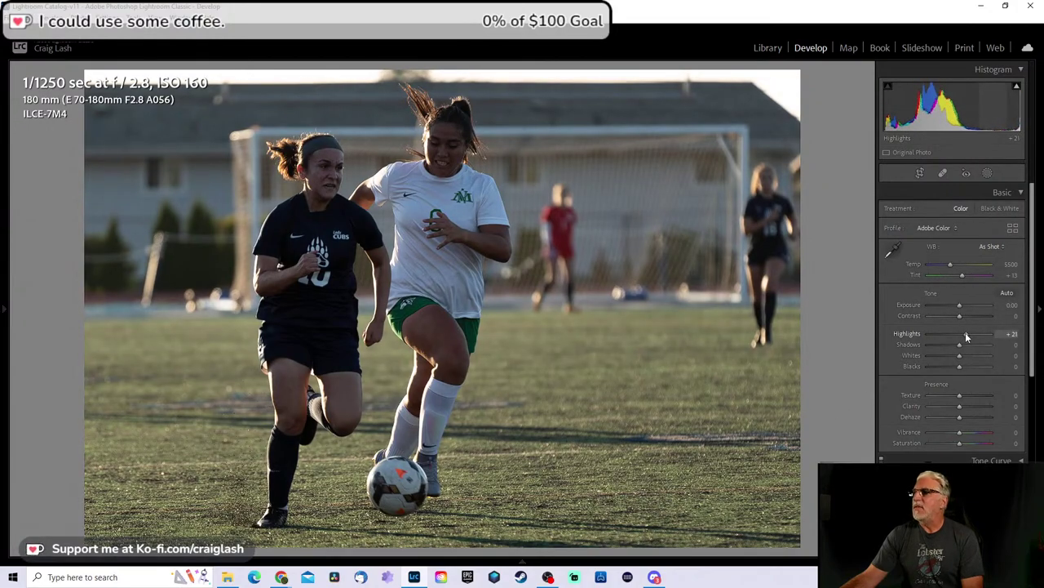
{"action": "key", "text": "r"}
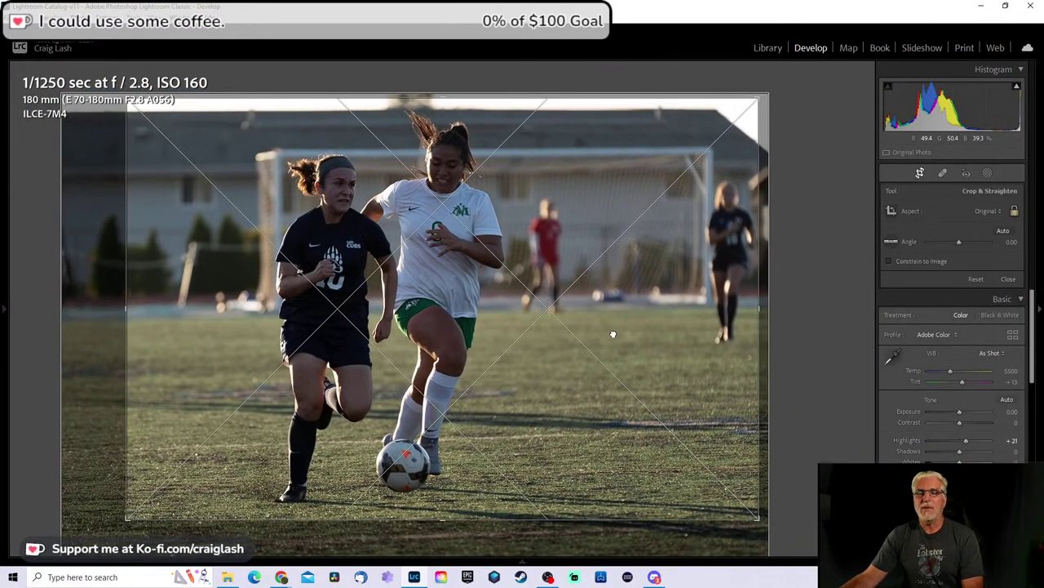
{"action": "left_click_drag", "start_coordinate": [612, 333], "coordinate": [559, 341]}
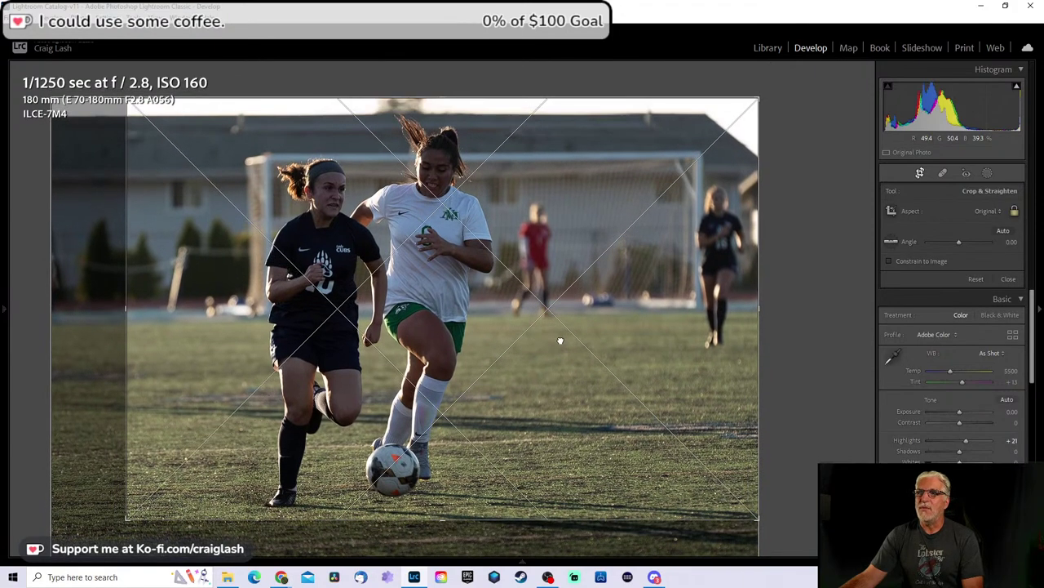
{"action": "key", "text": "Return"}
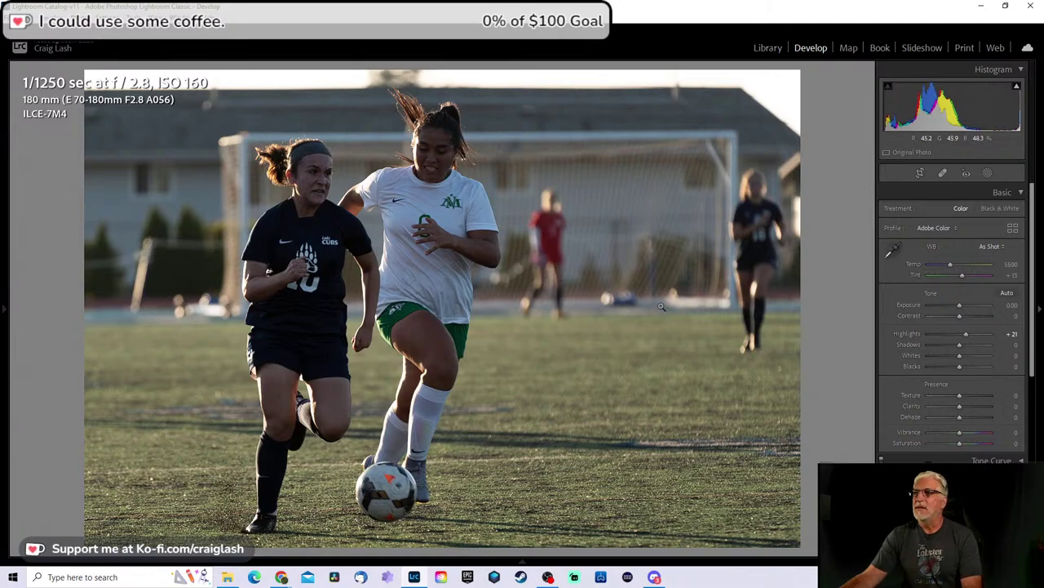
{"action": "key", "text": "r"}
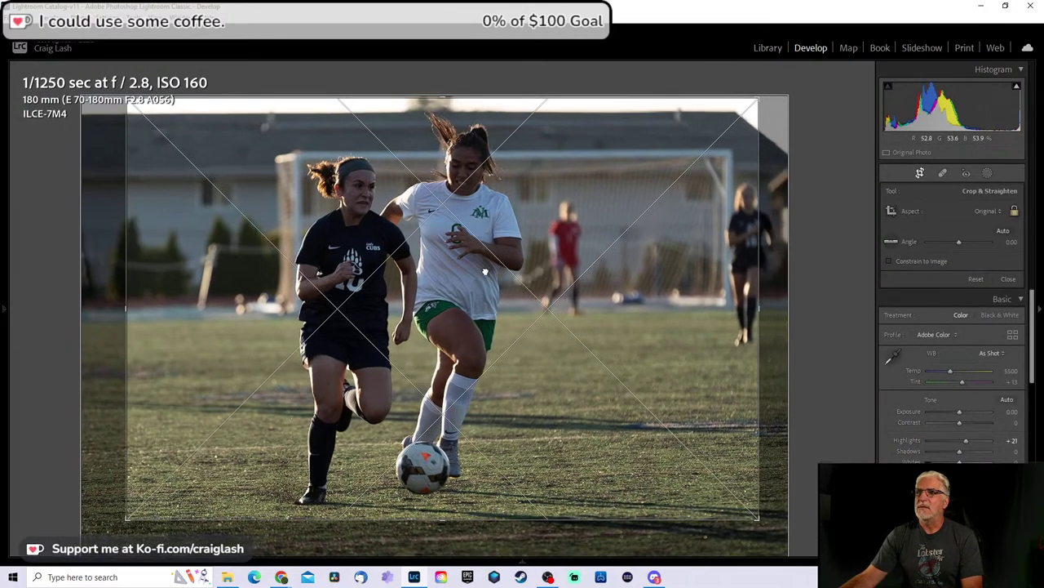
{"action": "key", "text": "r"}
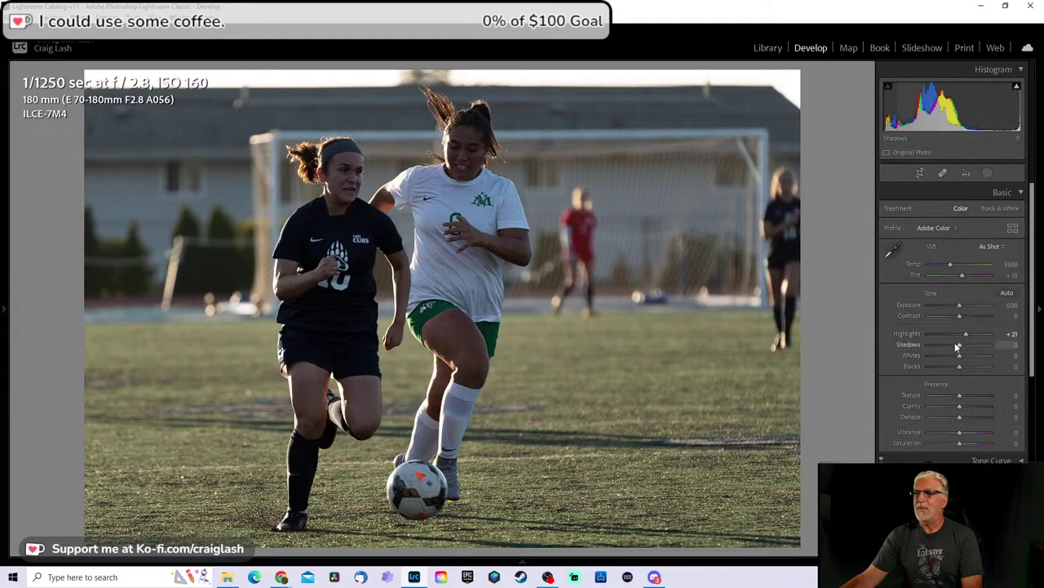
Step: Set Shadows +79, Texture +5 and Highlights +2, then browse to the shot of #10 standing
{"action": "left_click_drag", "start_coordinate": [959, 345], "coordinate": [985, 347]}
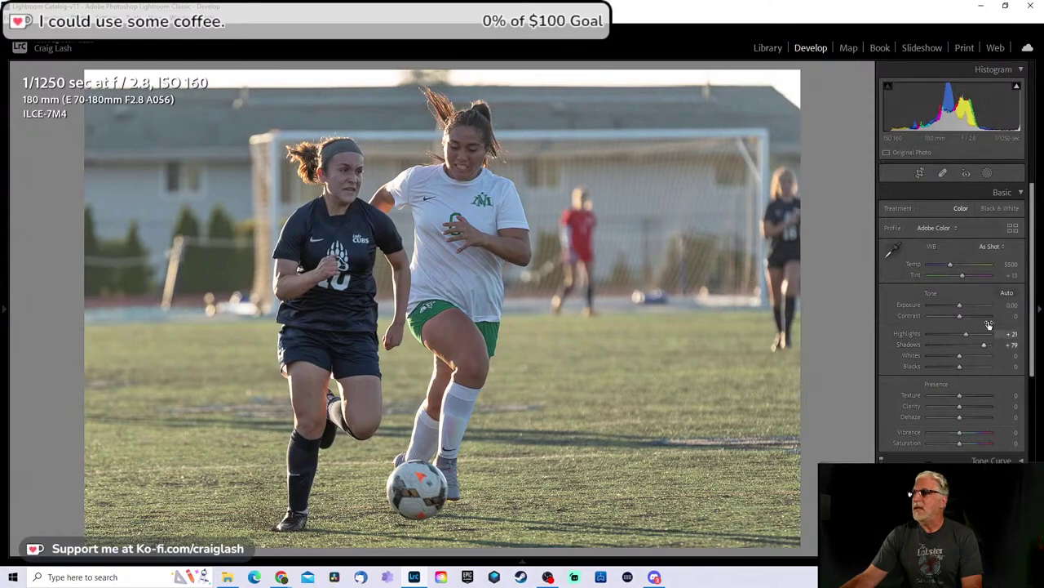
{"action": "left_click_drag", "start_coordinate": [966, 397], "coordinate": [965, 396]}
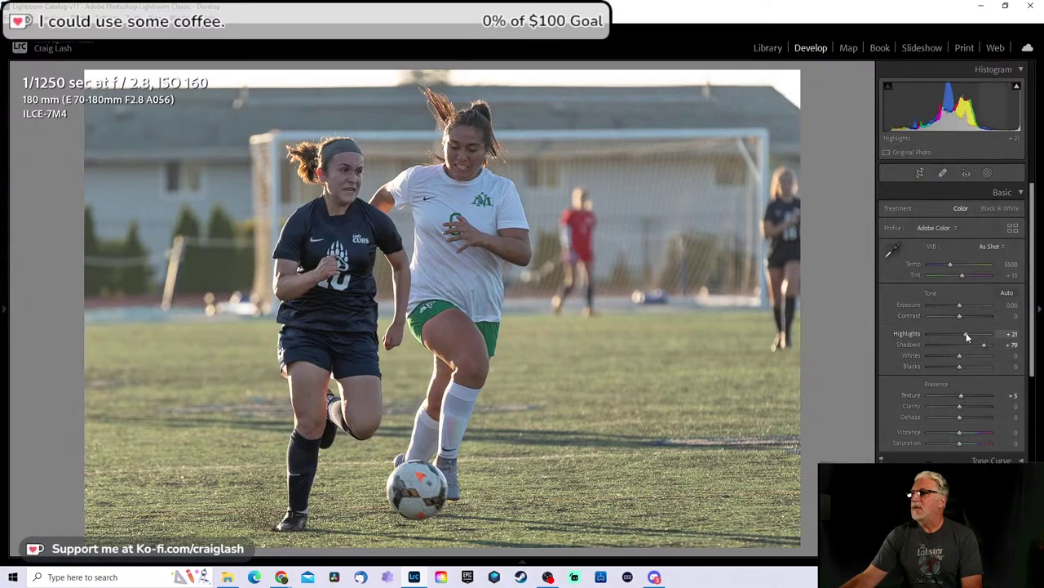
{"action": "mouse_move", "coordinate": [965, 333]}
{"action": "left_mouse_down"}
{"action": "mouse_move", "coordinate": [951, 337]}
{"action": "mouse_move", "coordinate": [960, 334]}
{"action": "left_mouse_up"}
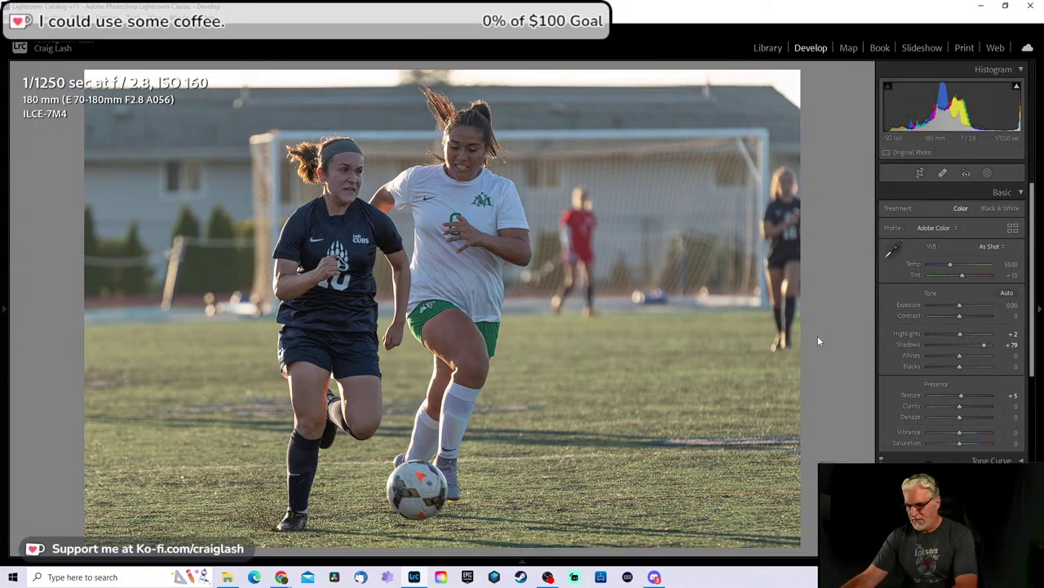
{"action": "key", "text": "Right"}
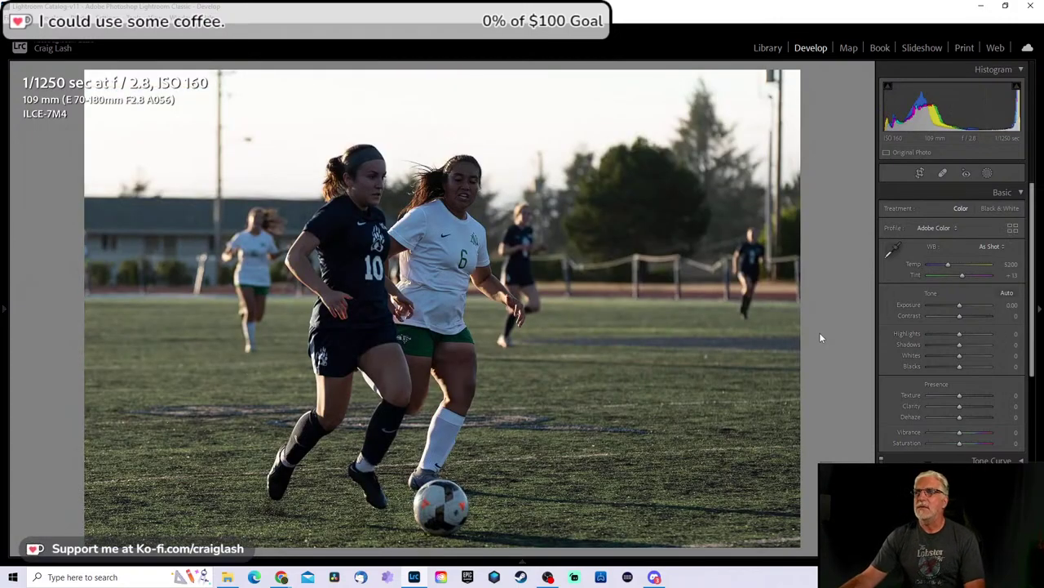
{"action": "key", "text": "Right"}
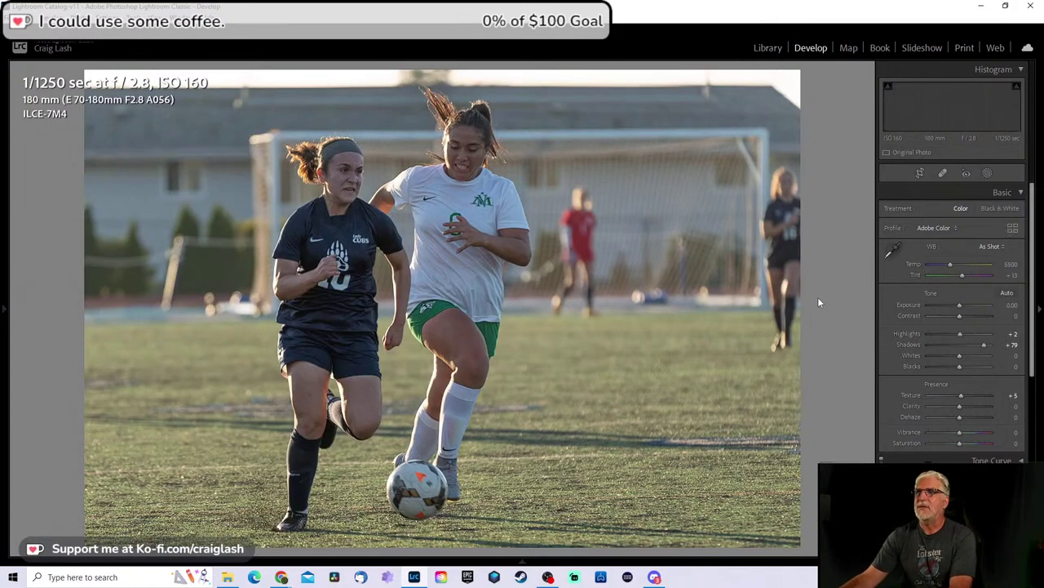
{"action": "key", "text": "Left"}
{"action": "key", "text": "Right"}
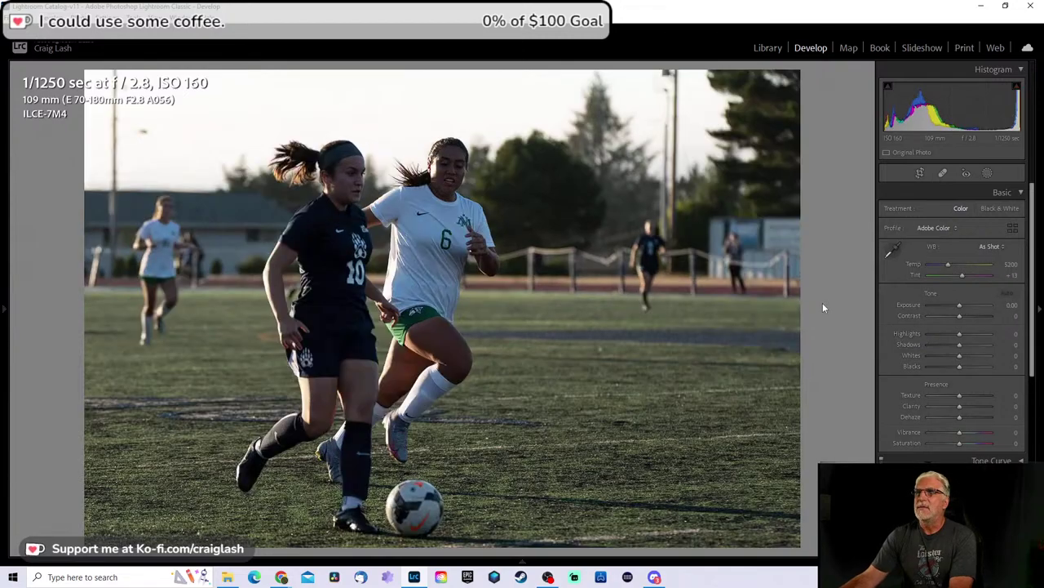
{"action": "key", "text": "Right"}
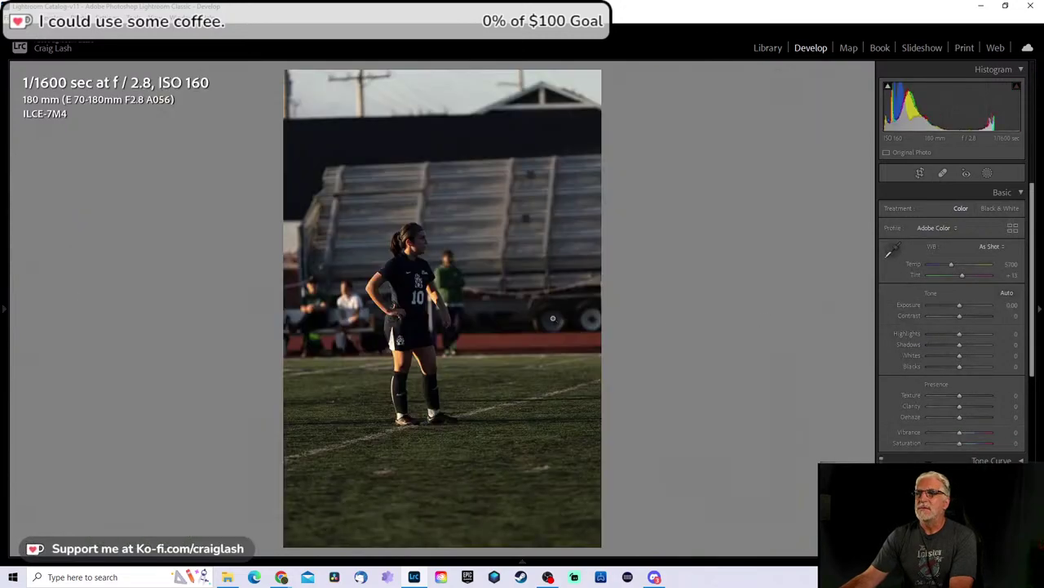
Step: Crop the #10 portrait down from the top, reposition him and straighten slightly
{"action": "key", "text": "Right"}
{"action": "key", "text": "Right"}
{"action": "key", "text": "Right"}
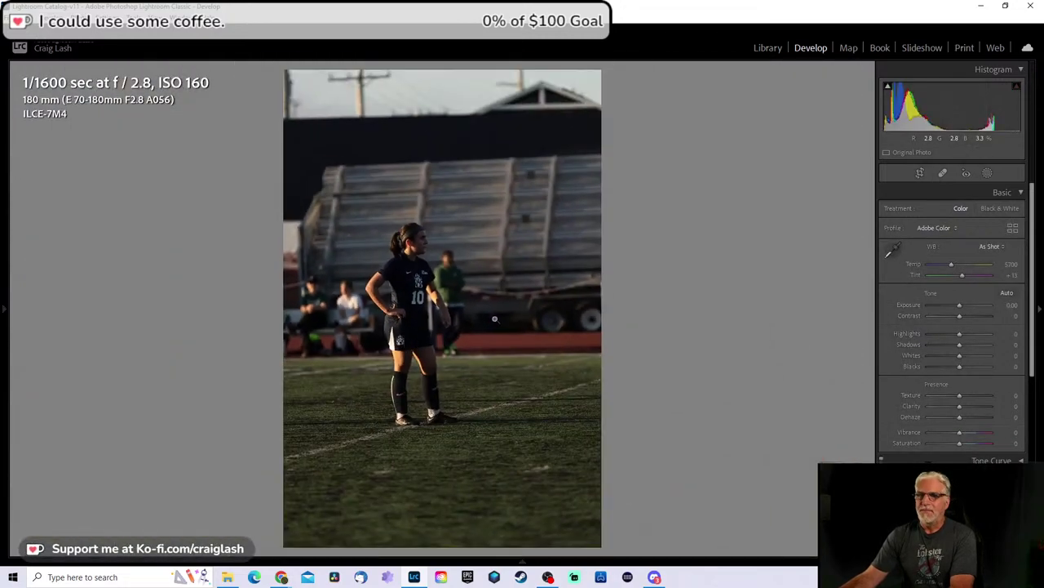
{"action": "key", "text": "r"}
{"action": "left_click_drag", "start_coordinate": [456, 74], "coordinate": [483, 213]}
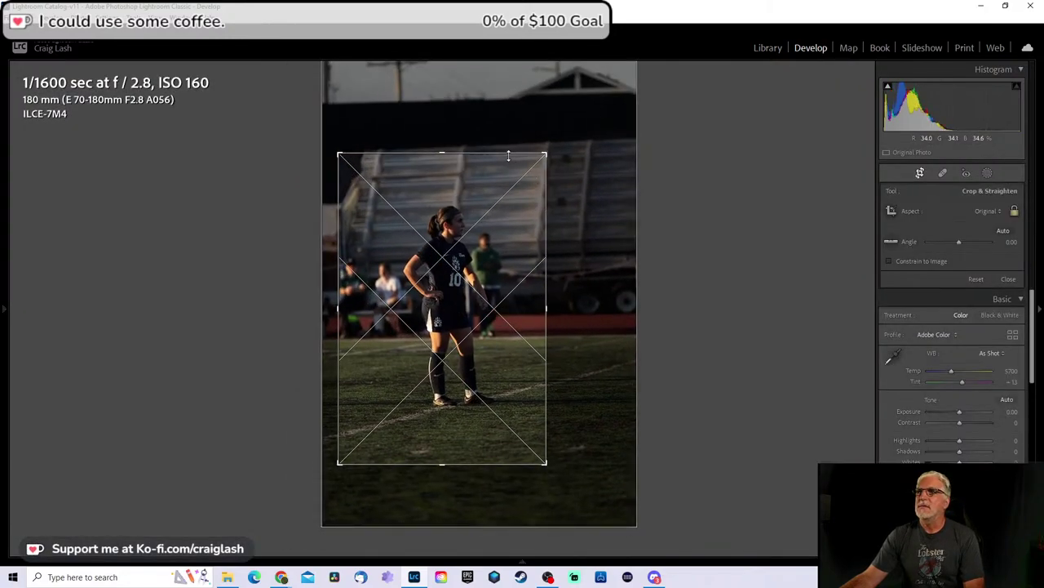
{"action": "left_click_drag", "start_coordinate": [503, 153], "coordinate": [495, 181]}
{"action": "left_click_drag", "start_coordinate": [625, 303], "coordinate": [611, 300]}
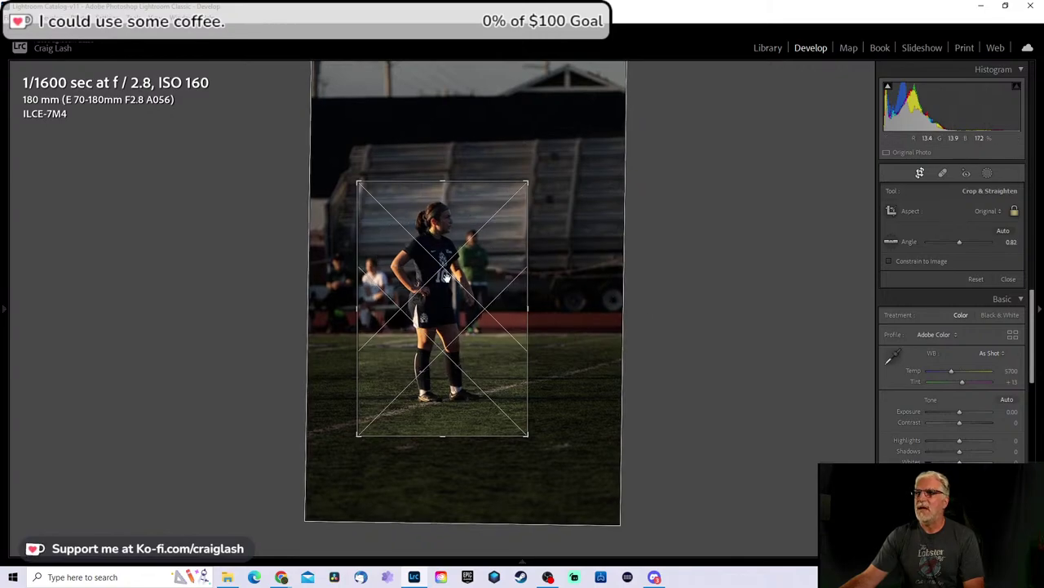
{"action": "key", "text": "Return"}
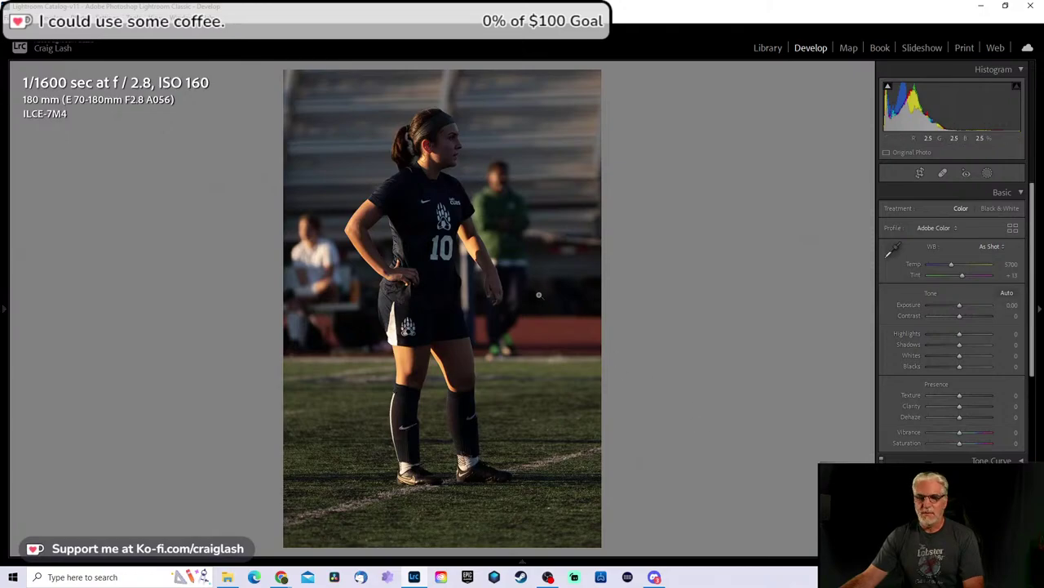
{"action": "key", "text": "r"}
{"action": "key", "text": "Return"}
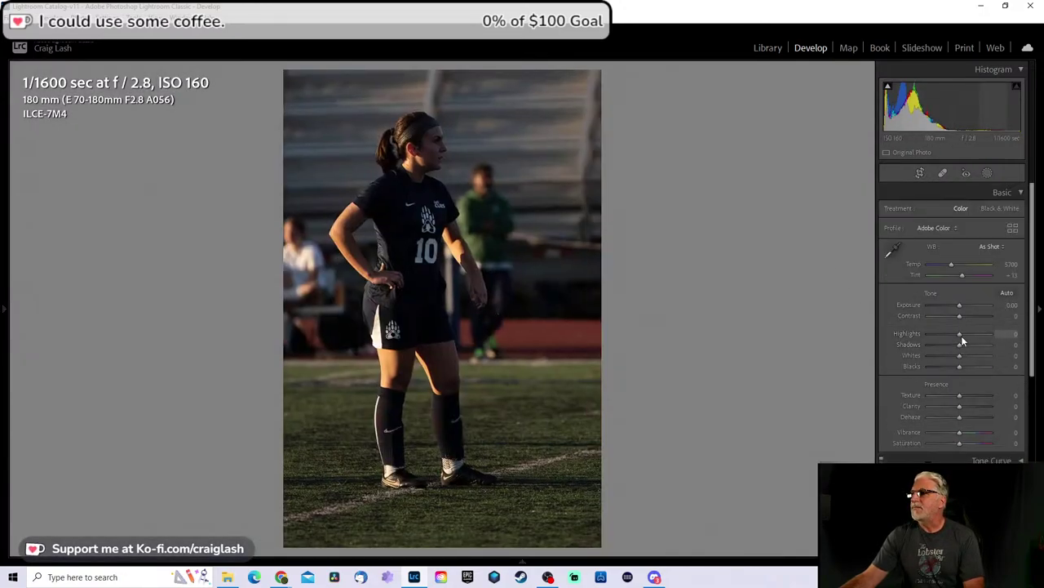
Step: Set Highlights -14, Shadows +86, Exposure +0.53 and Texture +7, then advance
{"action": "left_click_drag", "start_coordinate": [959, 334], "coordinate": [983, 344]}
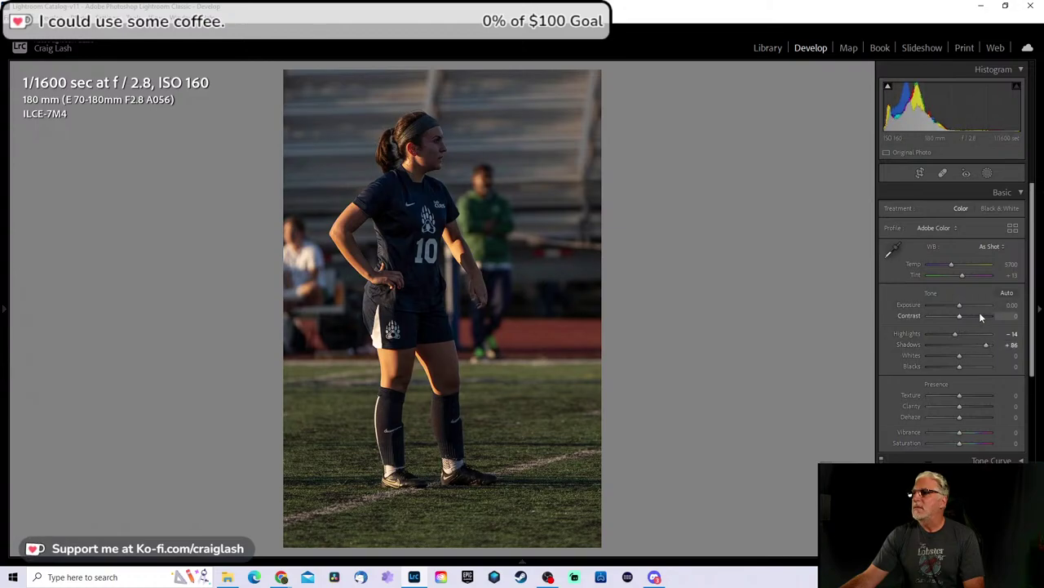
{"action": "left_click_drag", "start_coordinate": [960, 304], "coordinate": [962, 306]}
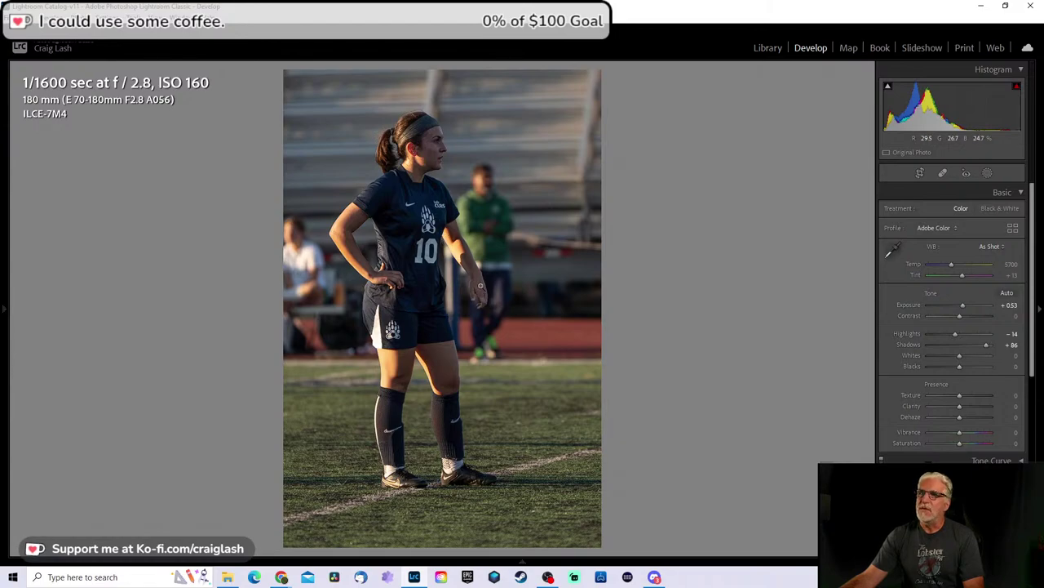
{"action": "key", "text": "r"}
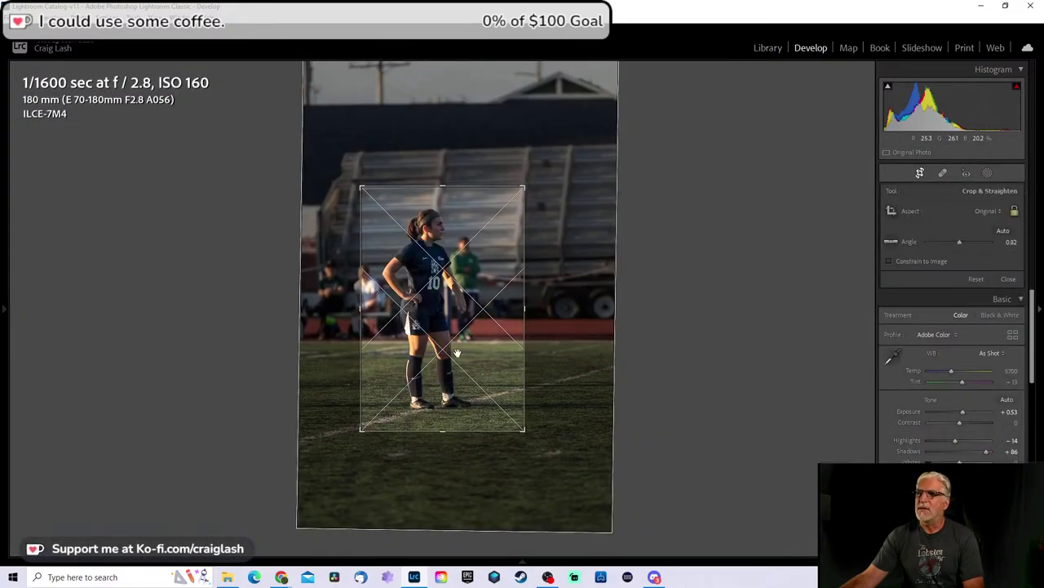
{"action": "key", "text": "Return"}
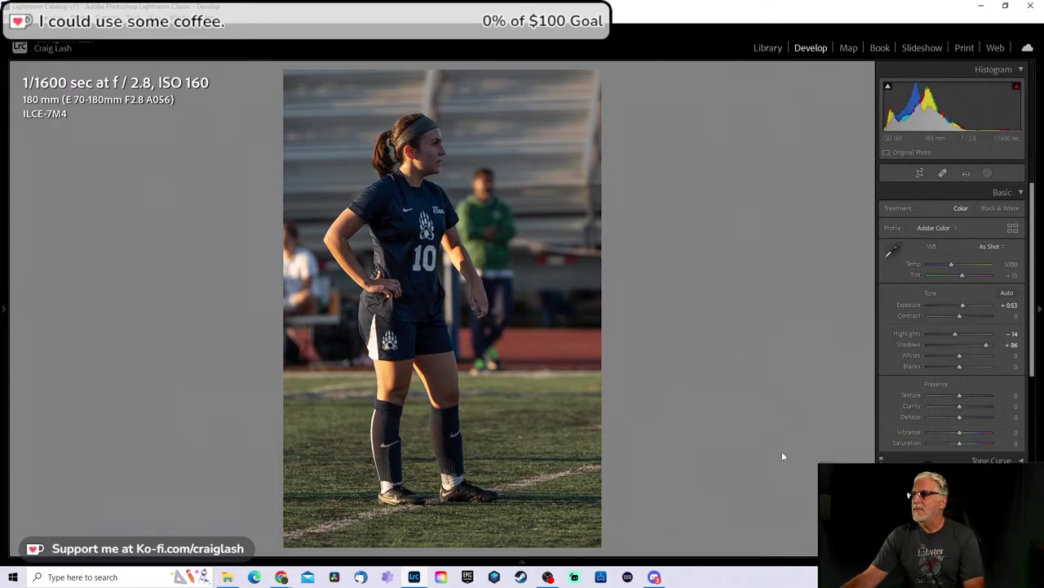
{"action": "left_click", "coordinate": [963, 396]}
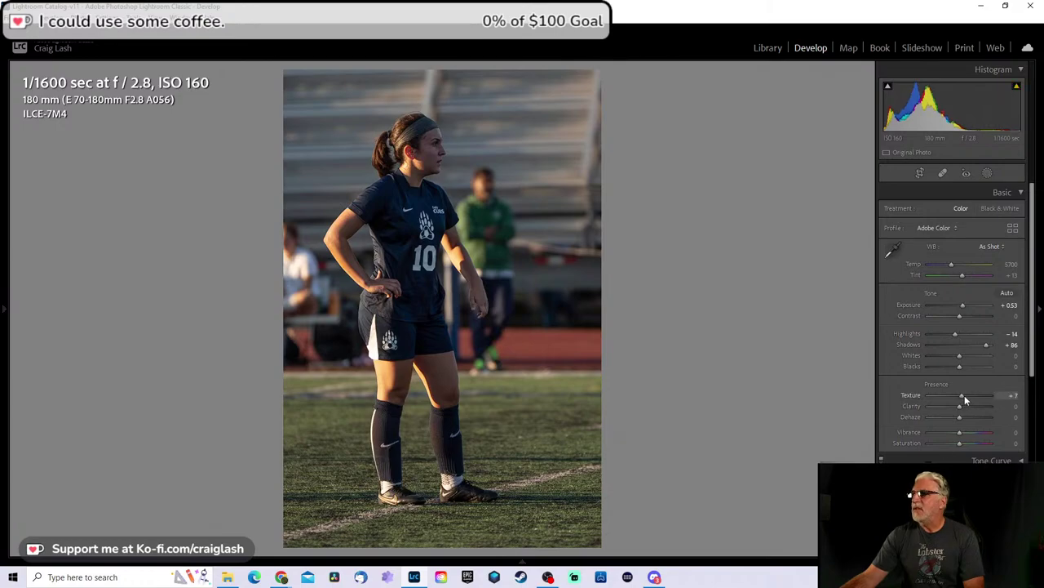
{"action": "key", "text": "Right"}
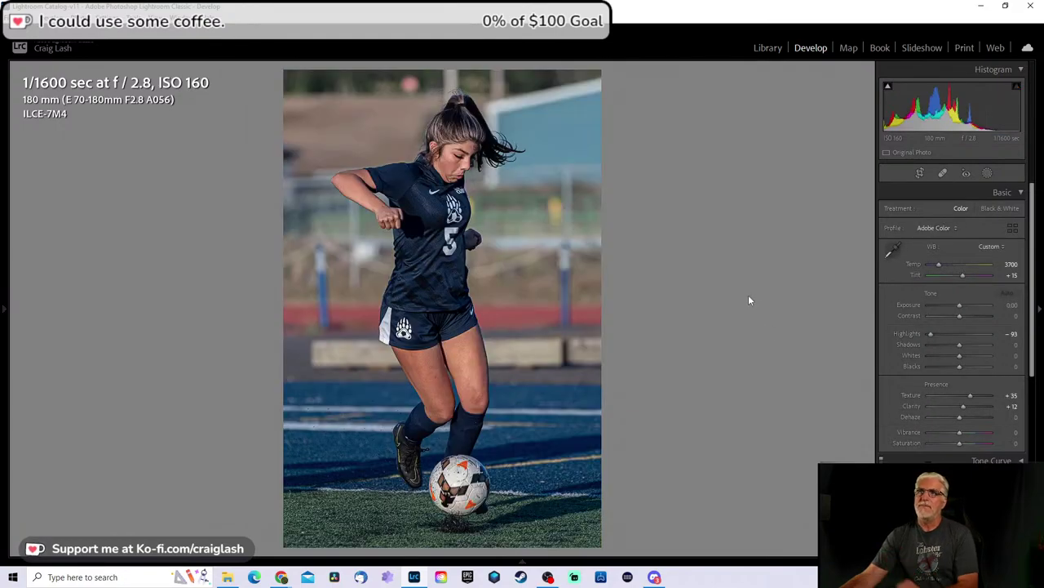
Step: Step through the filmstrip to the next unedited number 5 dribbling photo
{"action": "key", "text": "Right"}
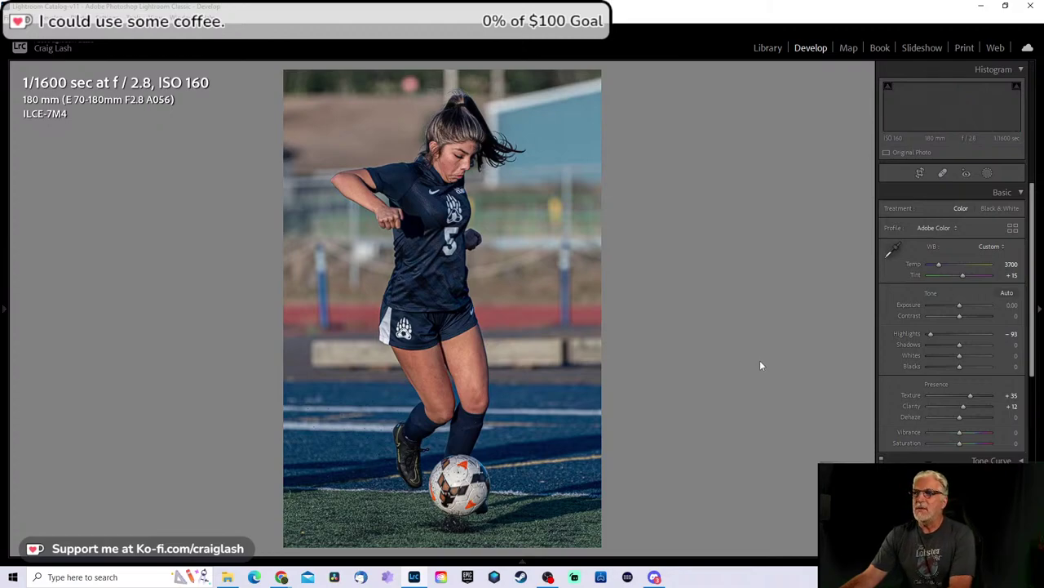
{"action": "key", "text": "Right"}
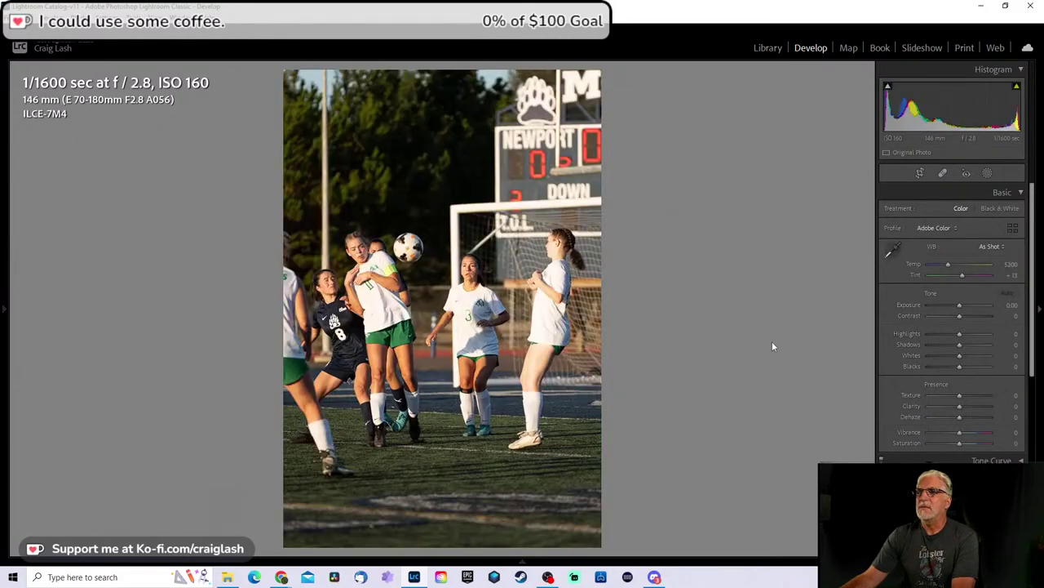
{"action": "key", "text": "Right"}
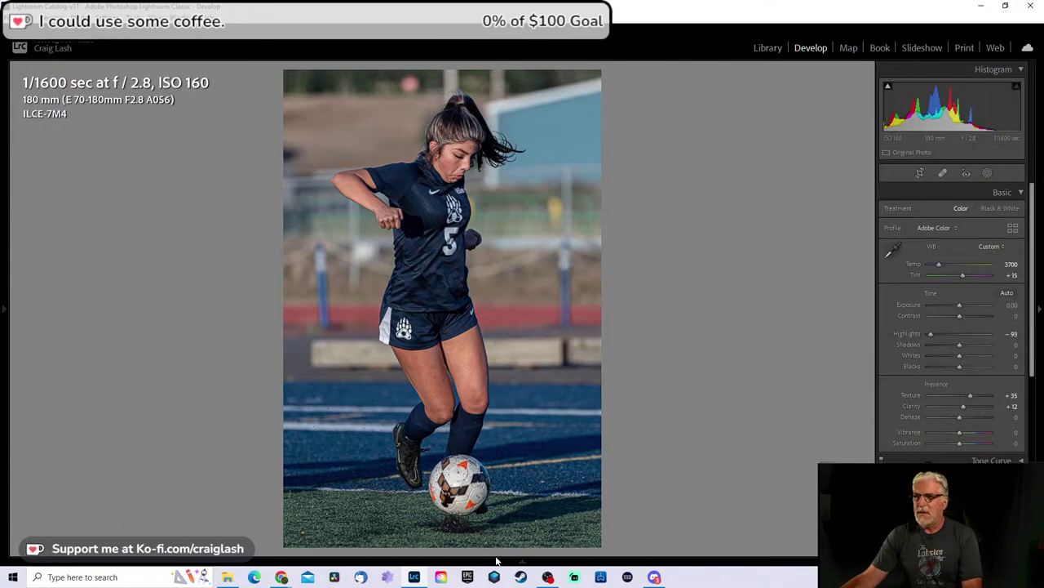
{"action": "mouse_move", "coordinate": [524, 563]}
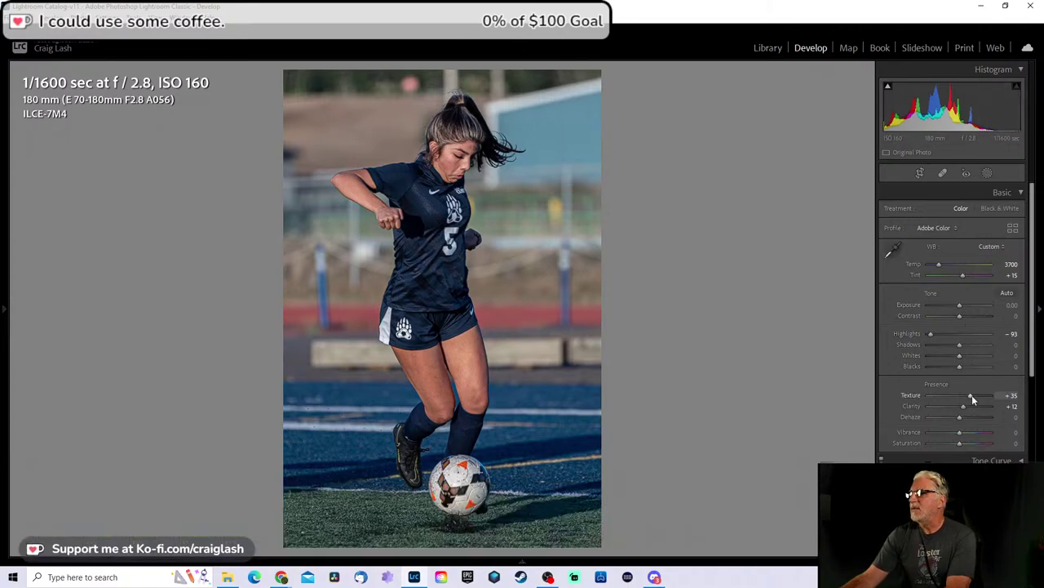
{"action": "key", "text": "Right"}
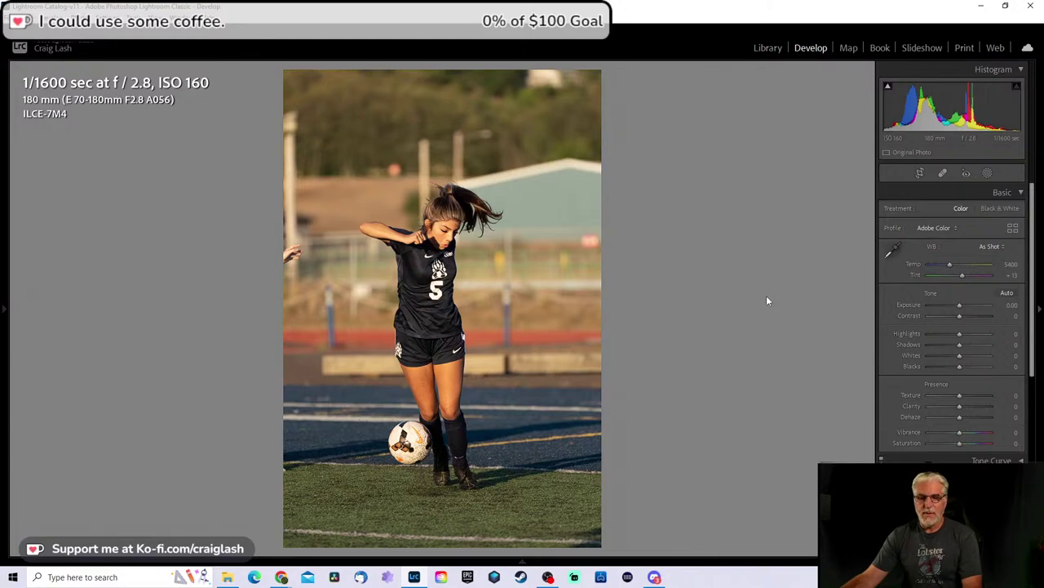
Step: Crop the number 5 photo in from top and bottom, framing the player and ball
{"action": "key", "text": "r"}
{"action": "left_click_drag", "start_coordinate": [446, 73], "coordinate": [449, 131]}
{"action": "left_click_drag", "start_coordinate": [456, 499], "coordinate": [456, 477]}
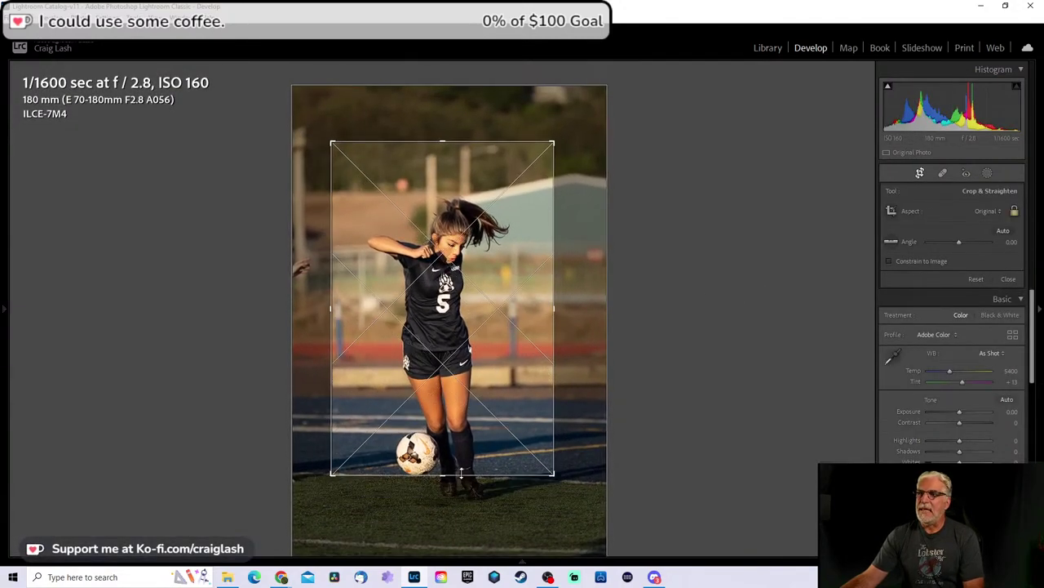
{"action": "left_click_drag", "start_coordinate": [466, 416], "coordinate": [465, 363]}
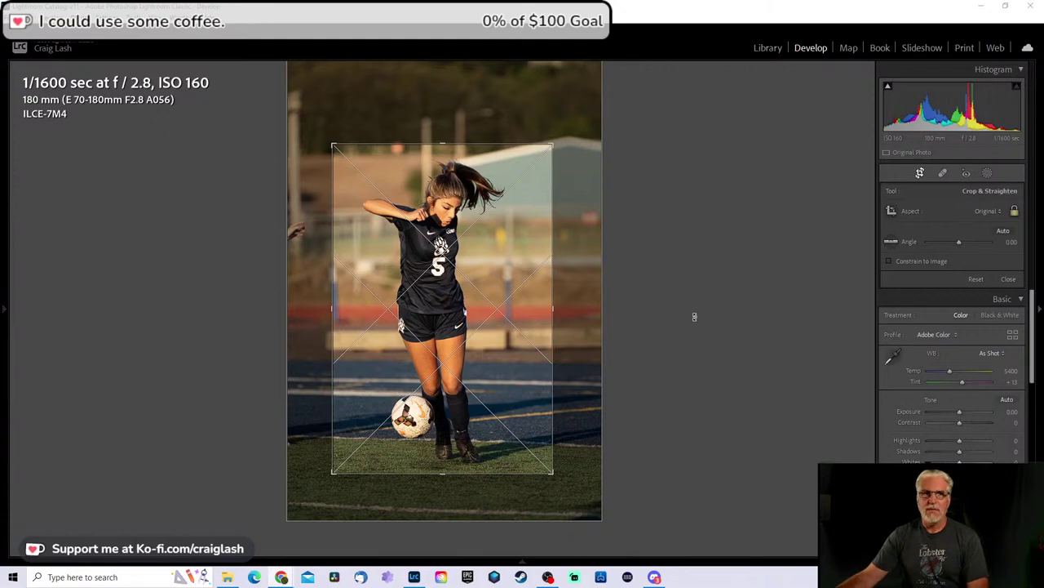
{"action": "key", "text": "Return"}
Step: Zoom in to check the player's sharpness, then advance to the heading shot
{"action": "left_click", "coordinate": [486, 232]}
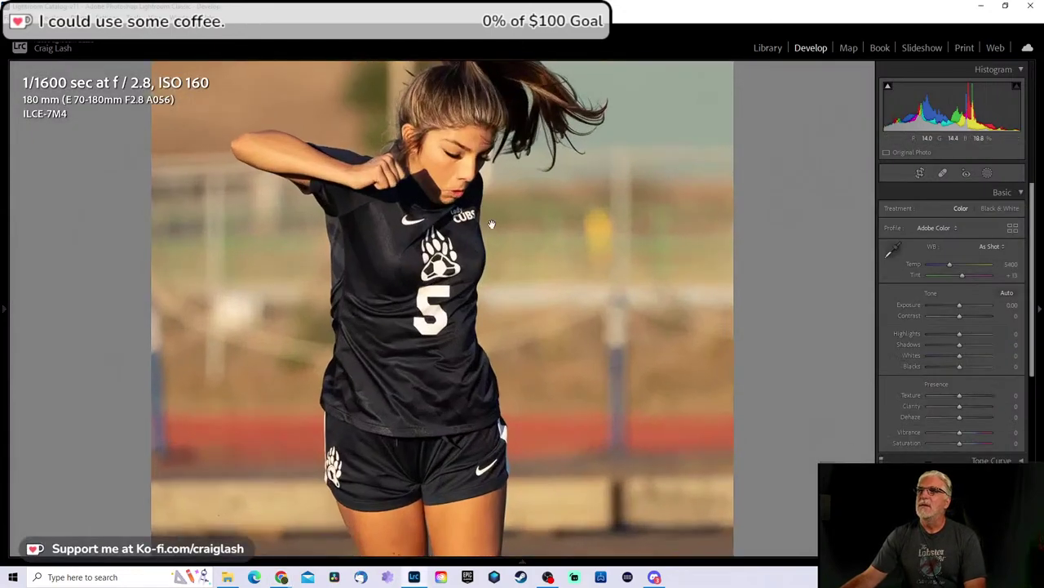
{"action": "left_click", "coordinate": [519, 259]}
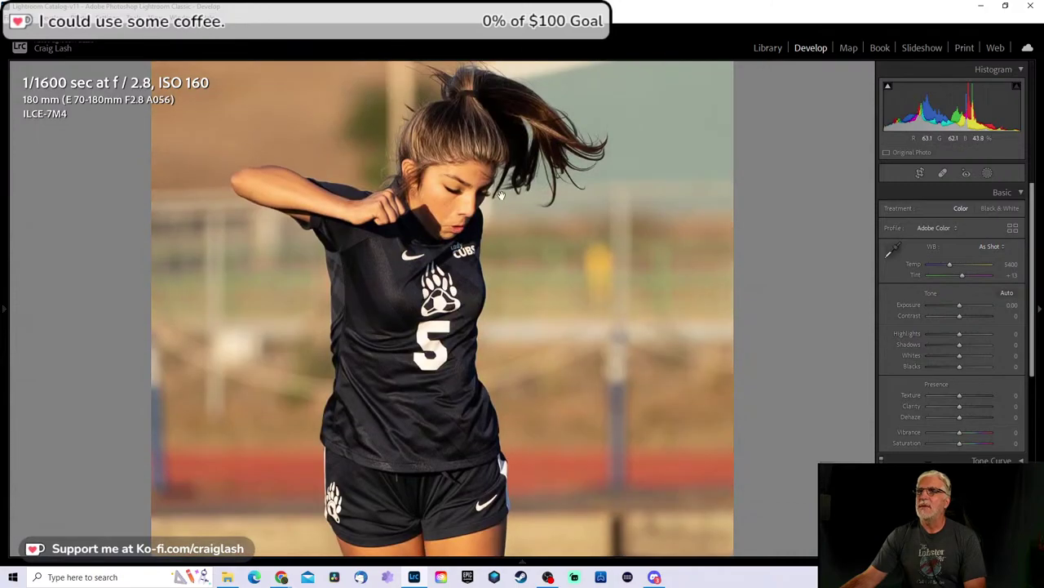
{"action": "left_click", "coordinate": [533, 352]}
{"action": "left_click", "coordinate": [552, 298]}
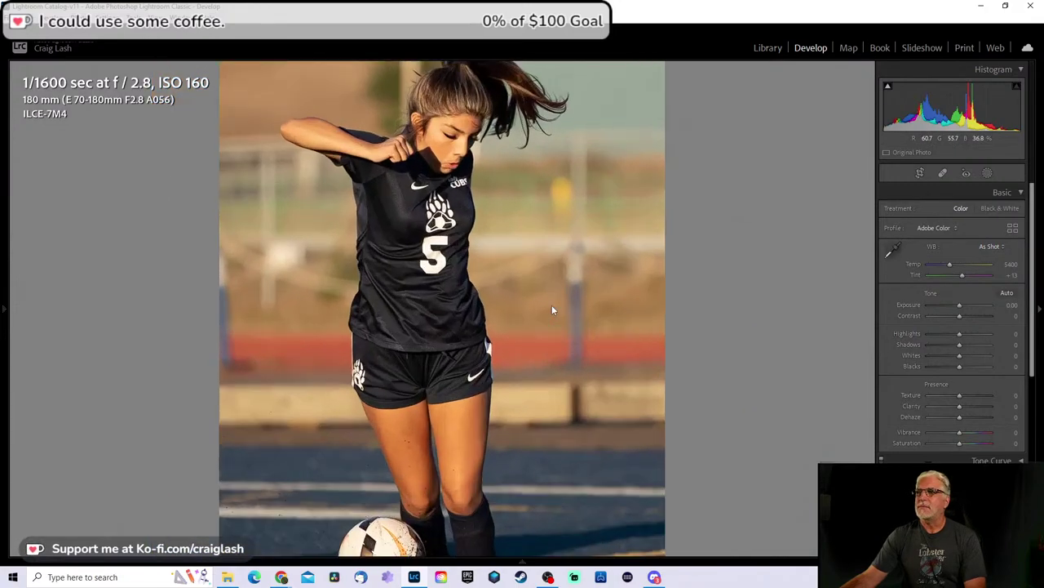
{"action": "left_click", "coordinate": [551, 302]}
{"action": "left_click", "coordinate": [551, 302]}
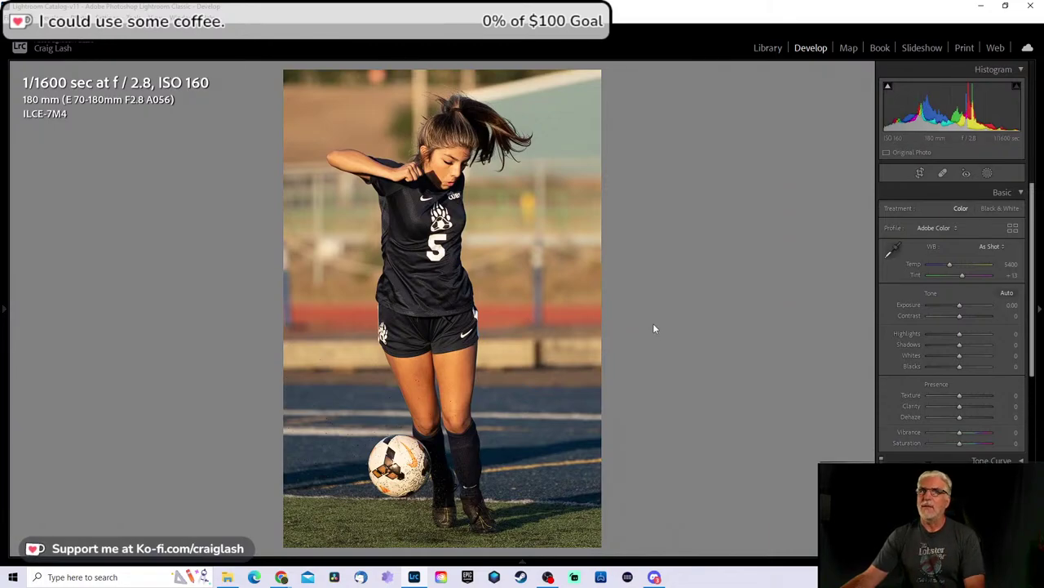
{"action": "key", "text": "Right"}
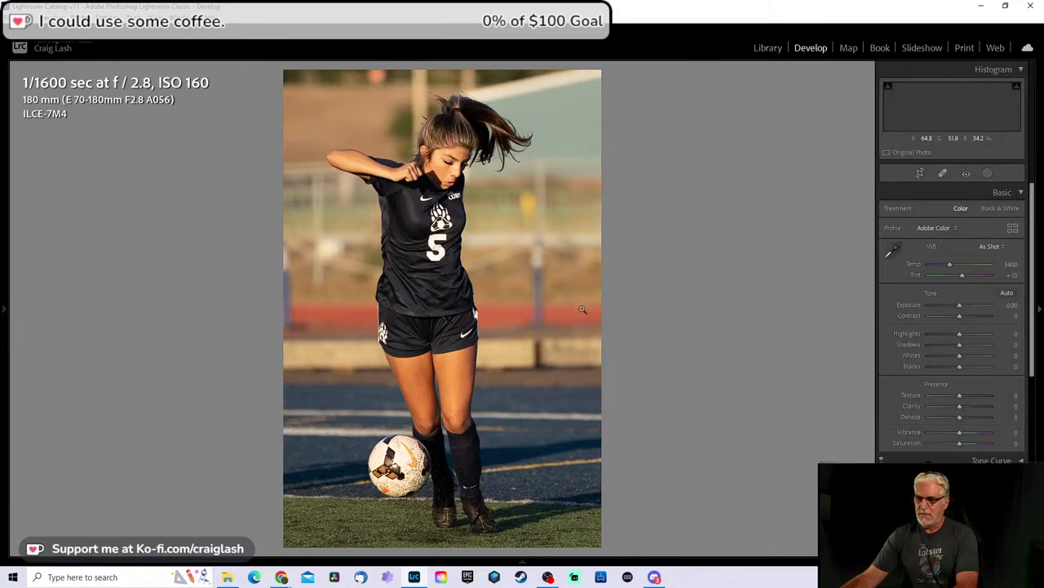
{"action": "key", "text": "Right"}
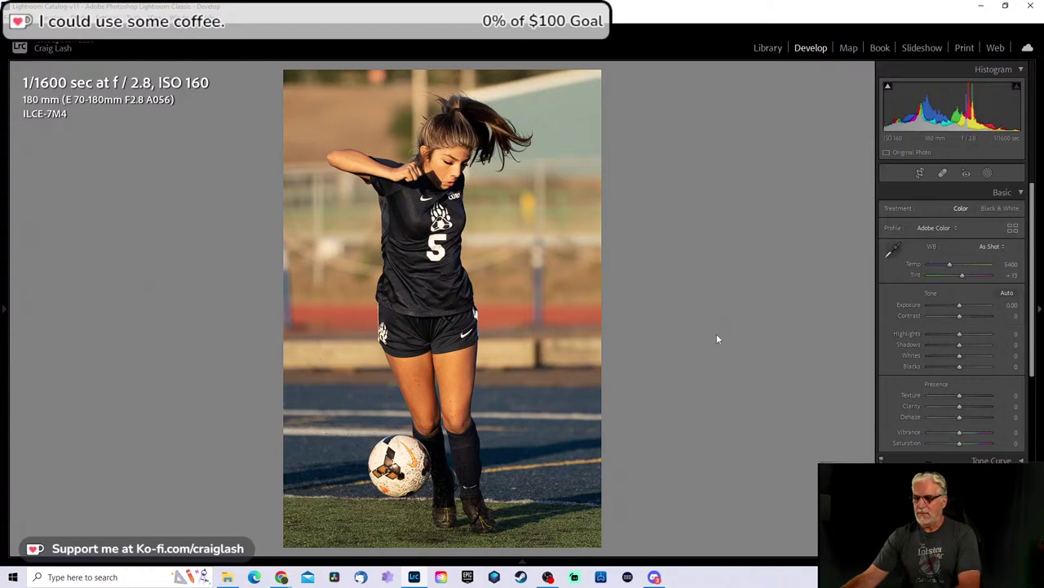
{"action": "key", "text": "Right"}
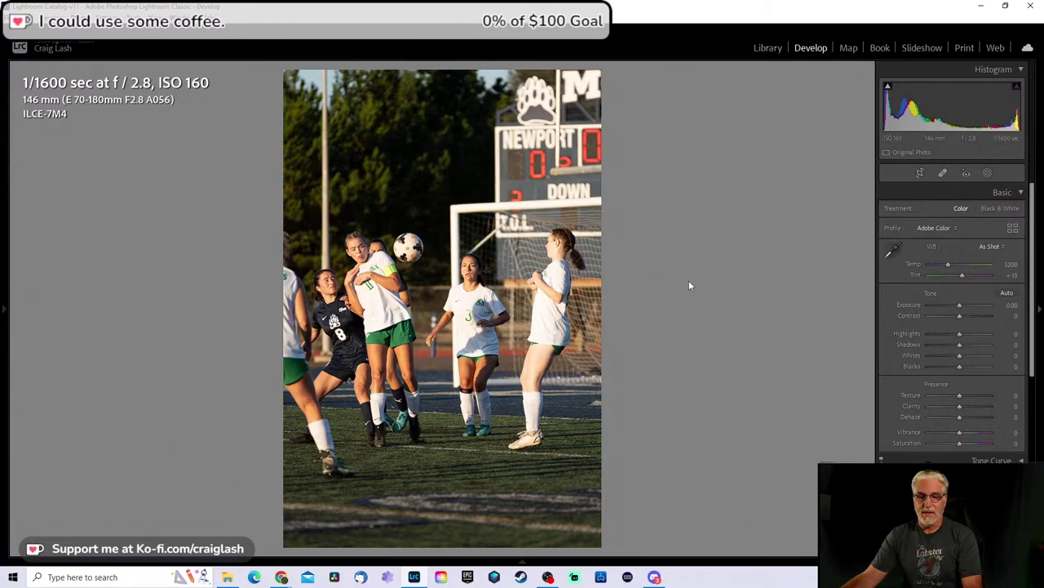
Step: Crop the heading shot around the left players, then remove it from Lightroom
{"action": "key", "text": "r"}
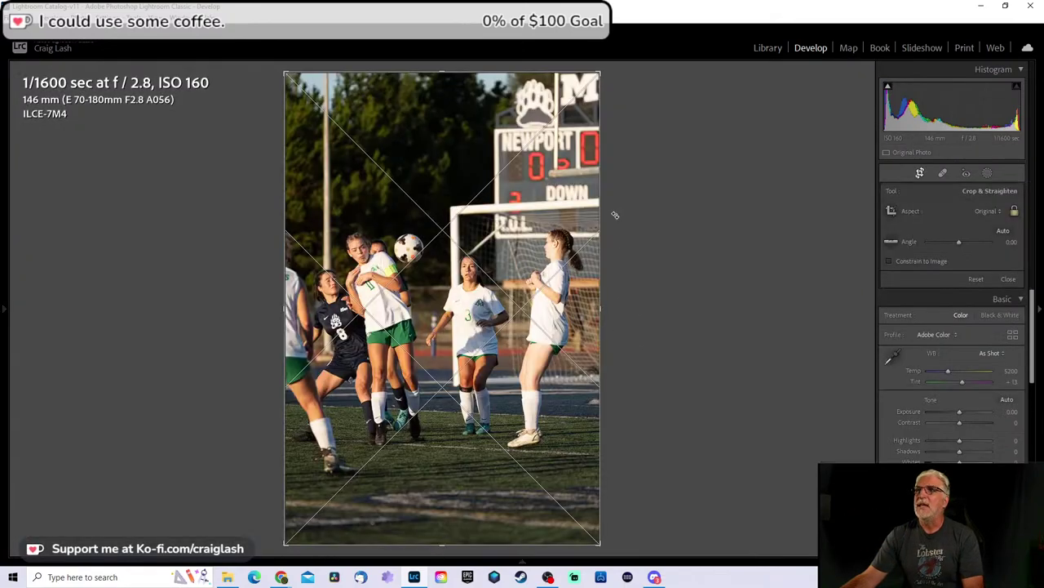
{"action": "left_click_drag", "start_coordinate": [599, 72], "coordinate": [533, 173]}
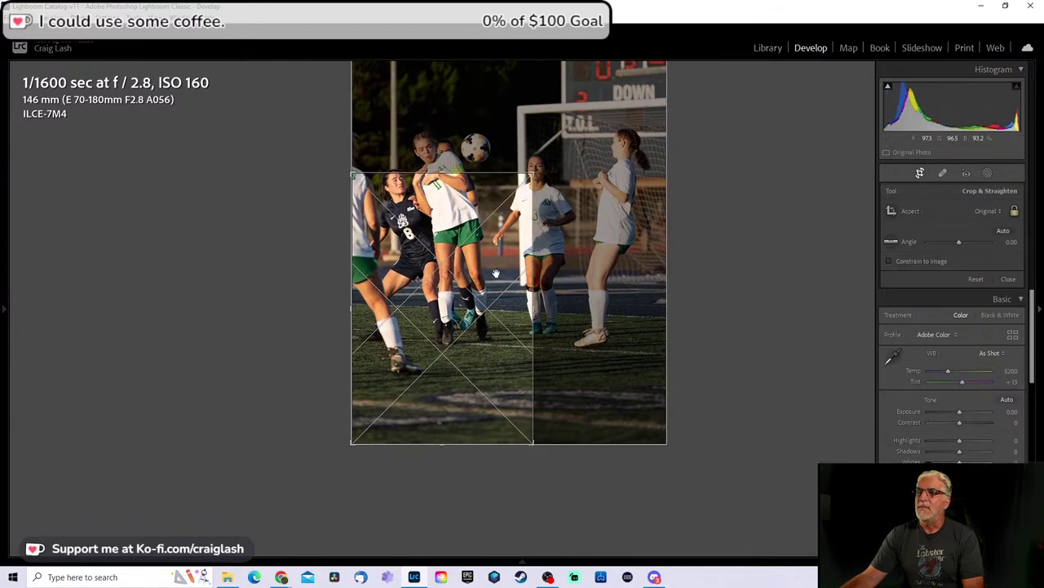
{"action": "left_click_drag", "start_coordinate": [495, 273], "coordinate": [496, 312]}
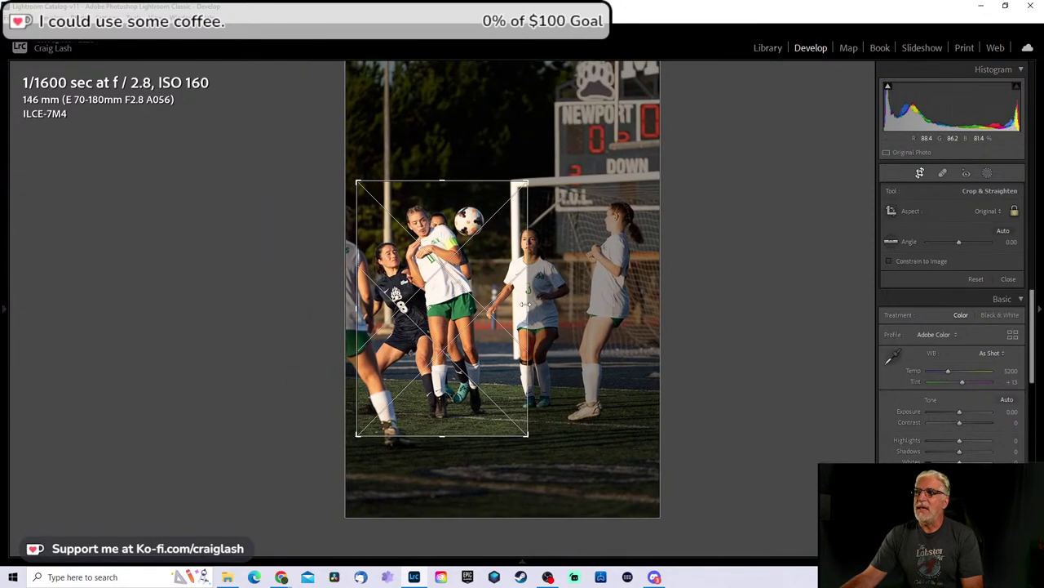
{"action": "key", "text": "Return"}
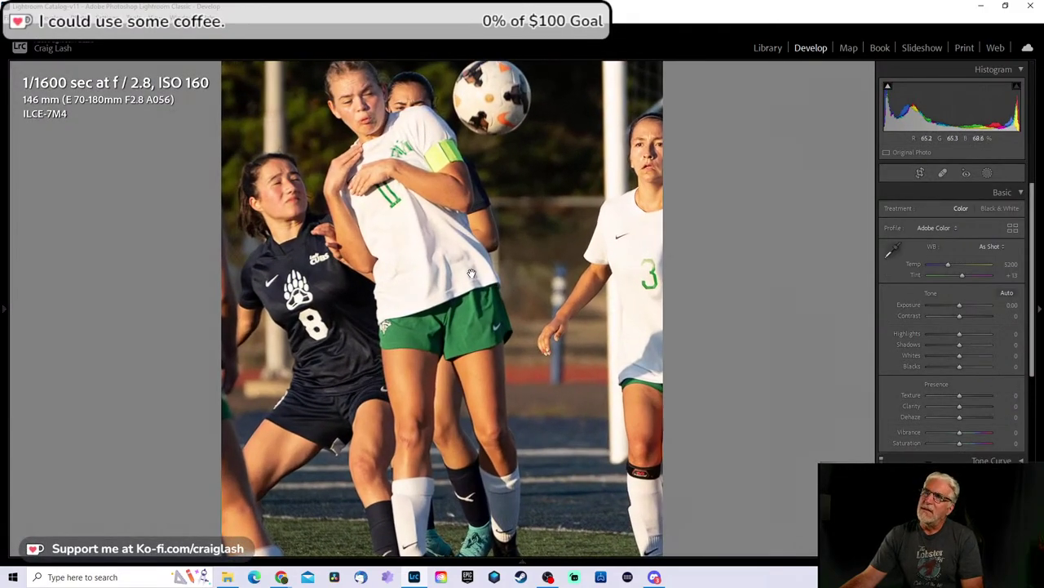
{"action": "key", "text": "Delete"}
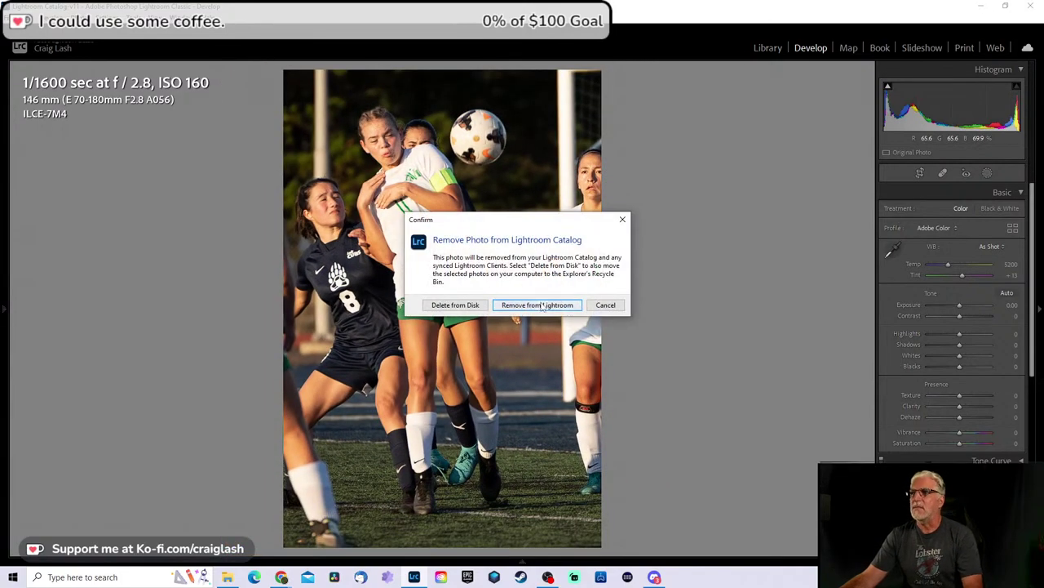
{"action": "left_click", "coordinate": [541, 305]}
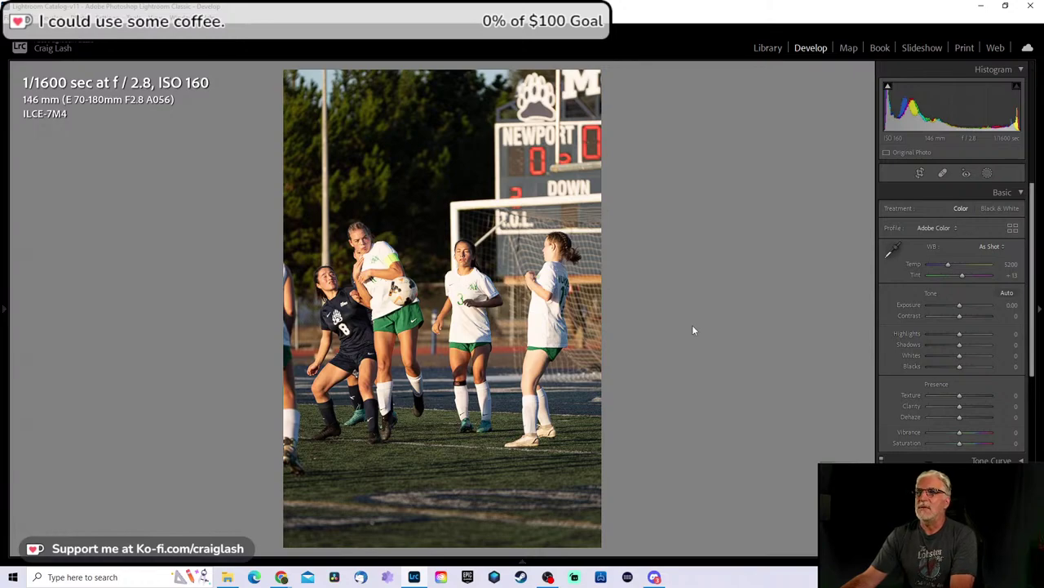
Step: Compare the #12 and #10 burst frames to find the one where their hands meet
{"action": "key", "text": "Right"}
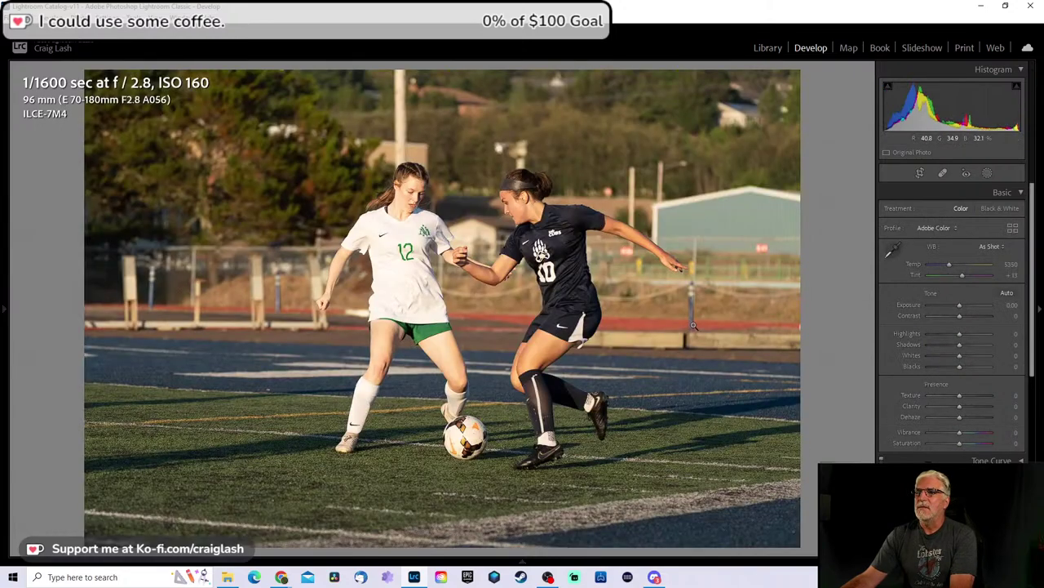
{"action": "key", "text": "Right"}
{"action": "key", "text": "Right"}
{"action": "key", "text": "Left"}
{"action": "key", "text": "Right"}
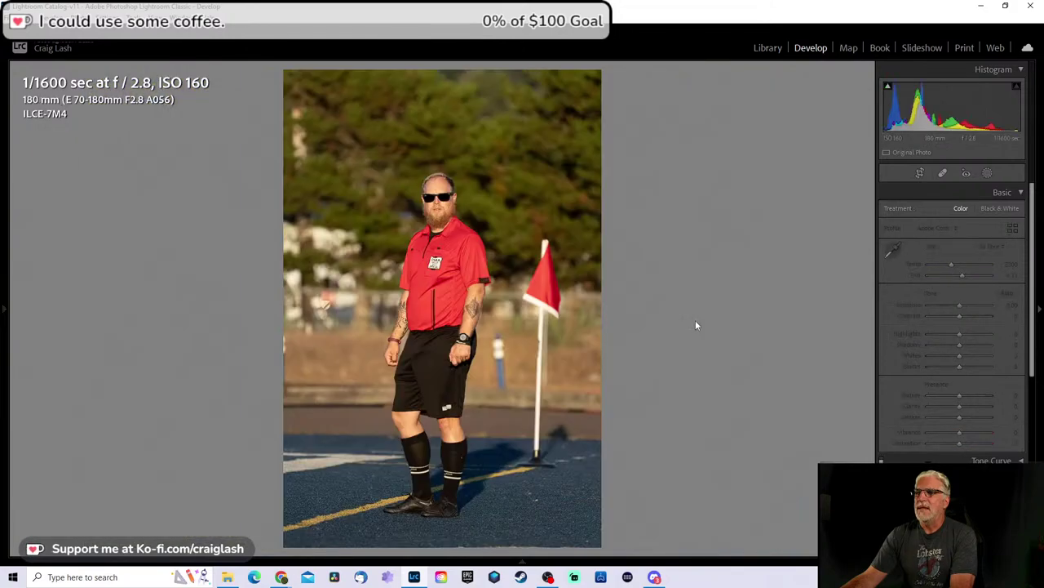
{"action": "key", "text": "Right"}
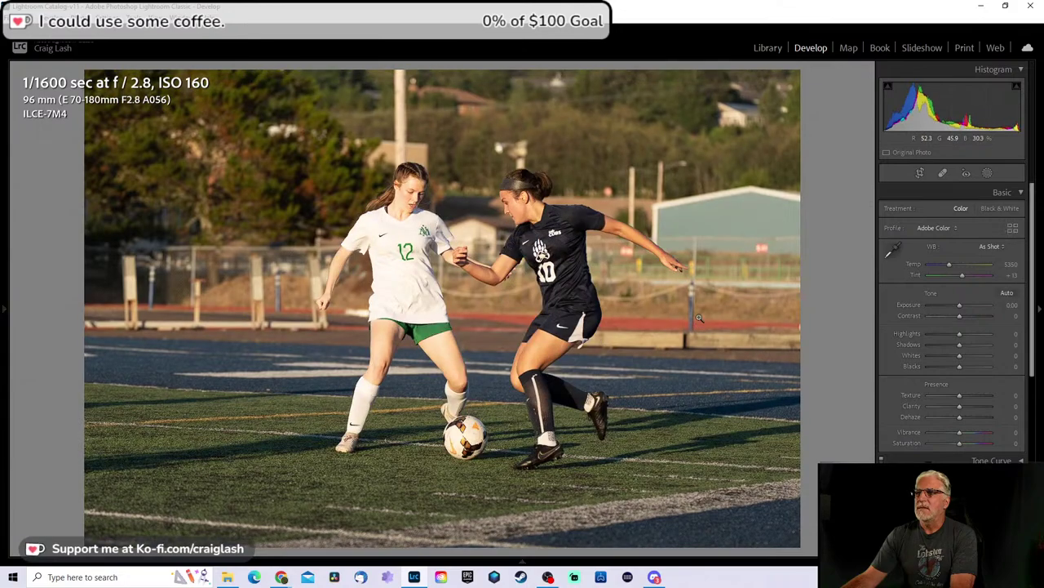
{"action": "key", "text": "Right"}
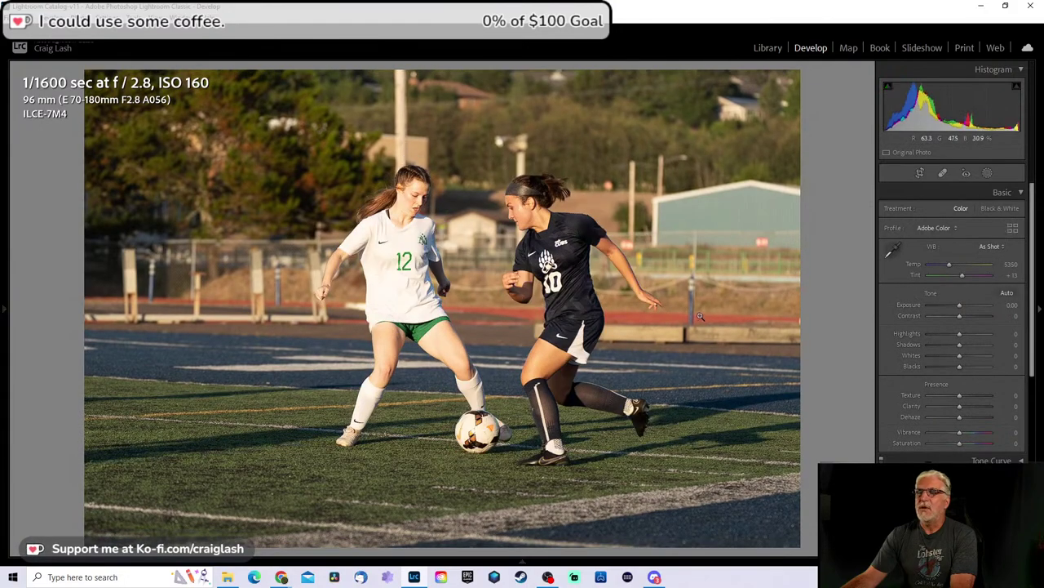
{"action": "key", "text": "Right"}
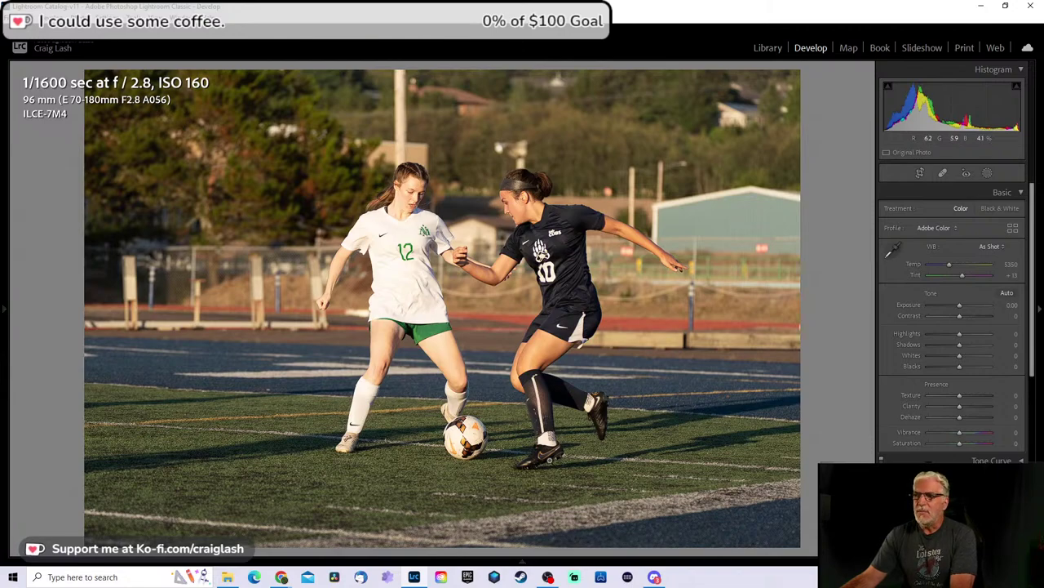
{"action": "key", "text": "Right"}
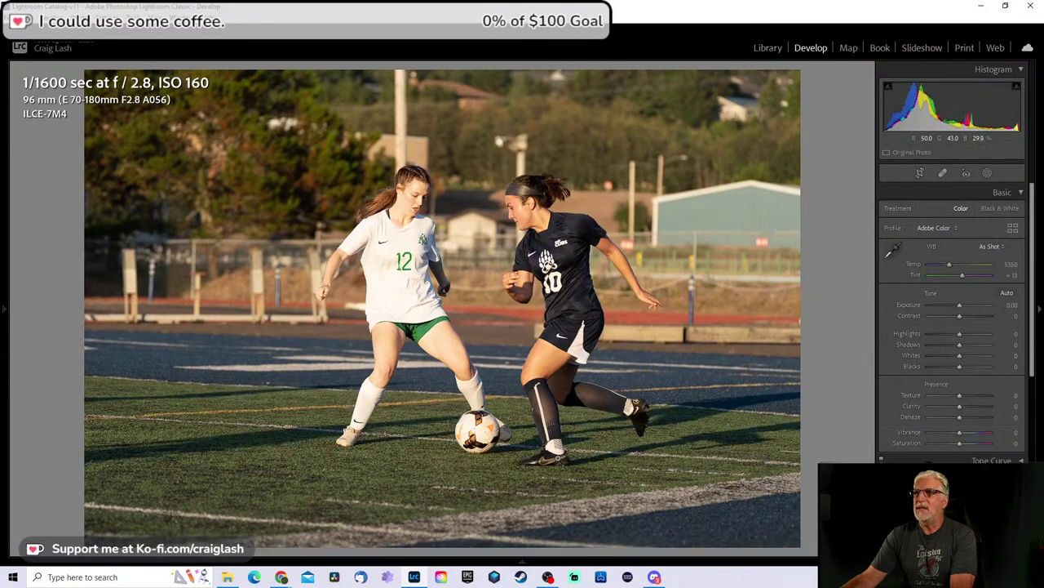
{"action": "key", "text": "Right"}
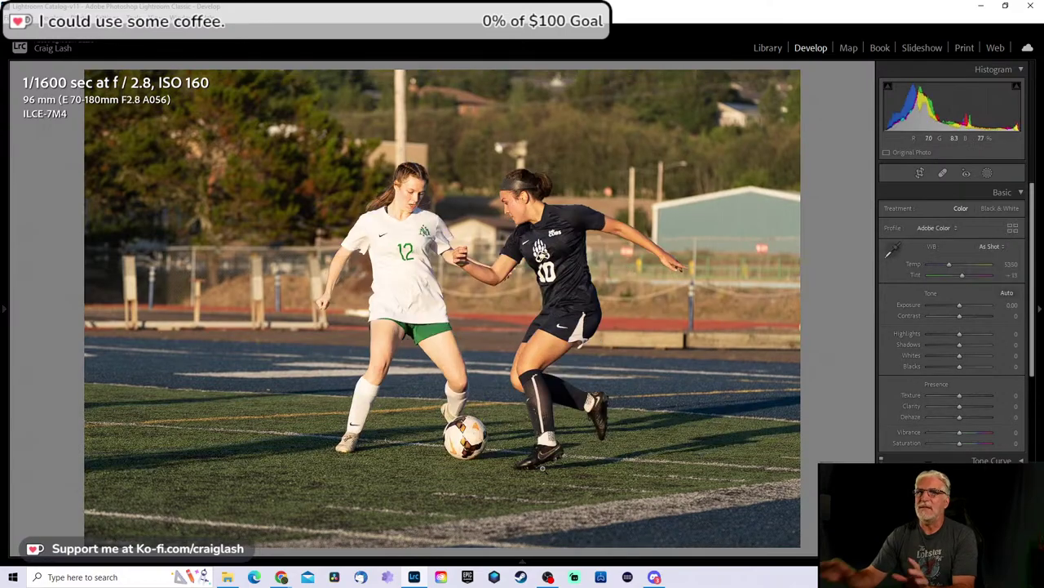
Step: Crop tightly around #12 and #10 from the top and re-center them
{"action": "key", "text": "r"}
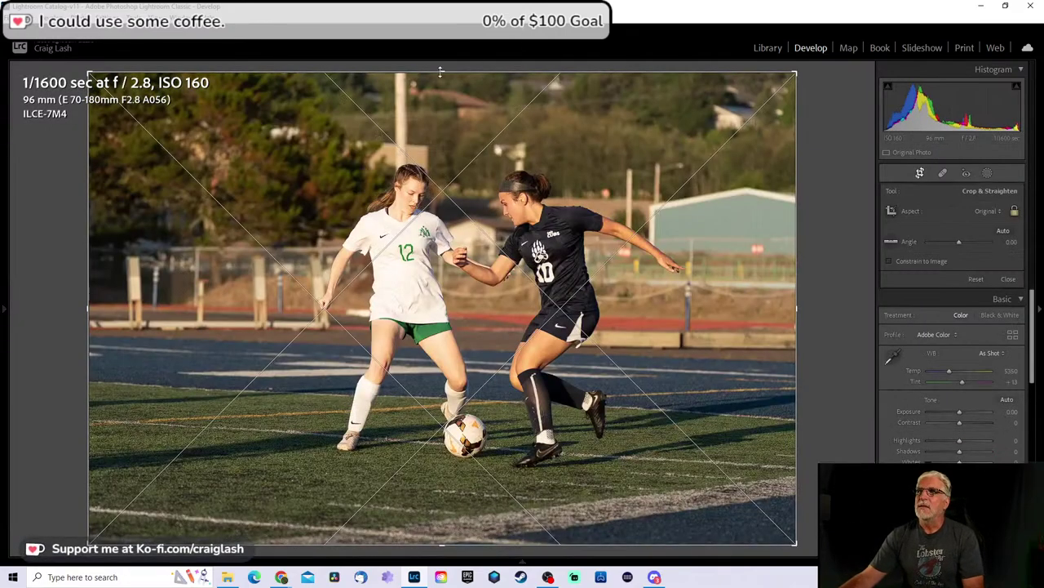
{"action": "left_click_drag", "start_coordinate": [442, 71], "coordinate": [445, 130]}
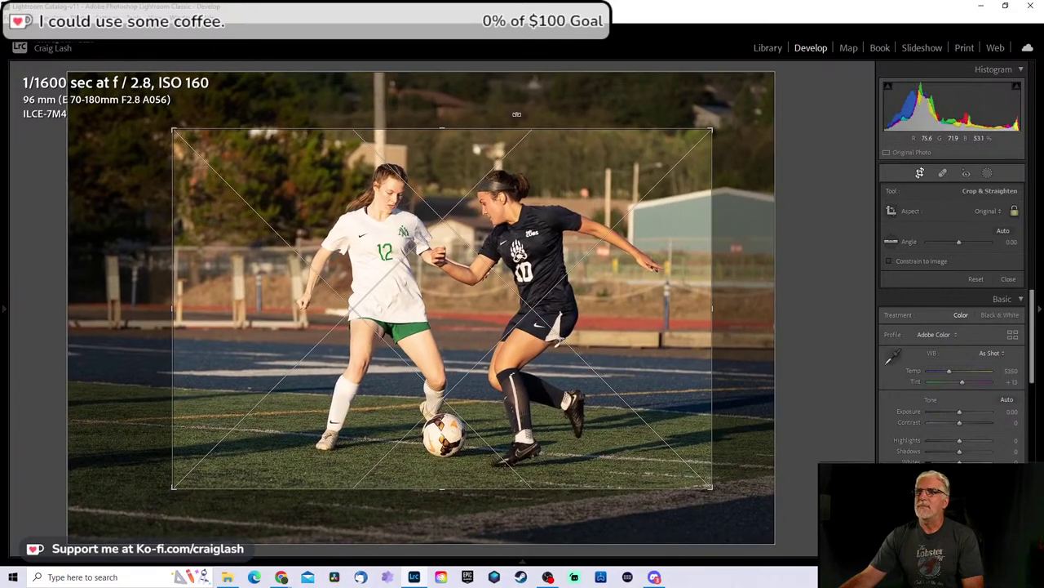
{"action": "left_click_drag", "start_coordinate": [513, 131], "coordinate": [516, 153]}
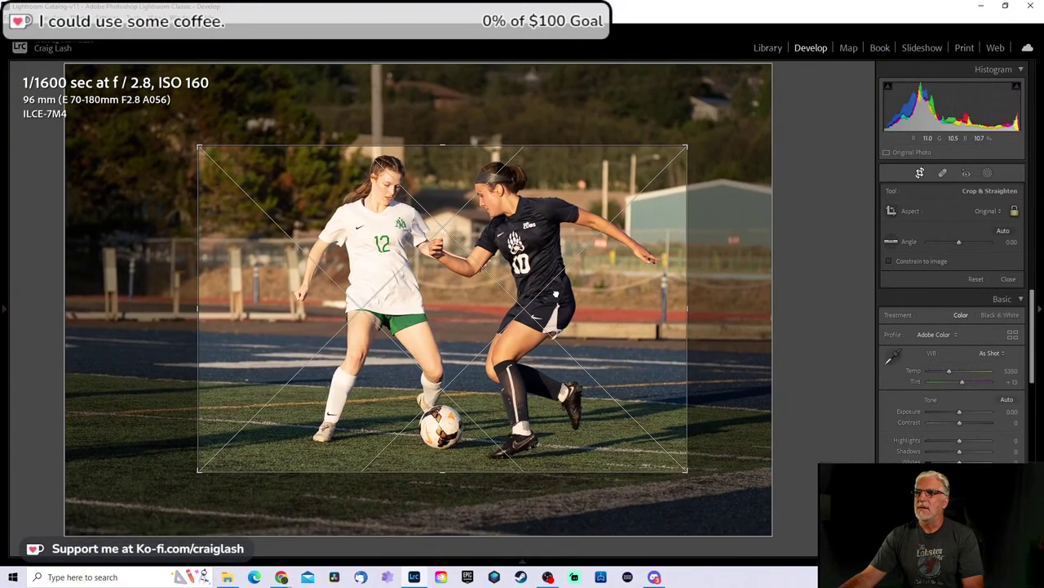
{"action": "left_click_drag", "start_coordinate": [553, 291], "coordinate": [550, 295]}
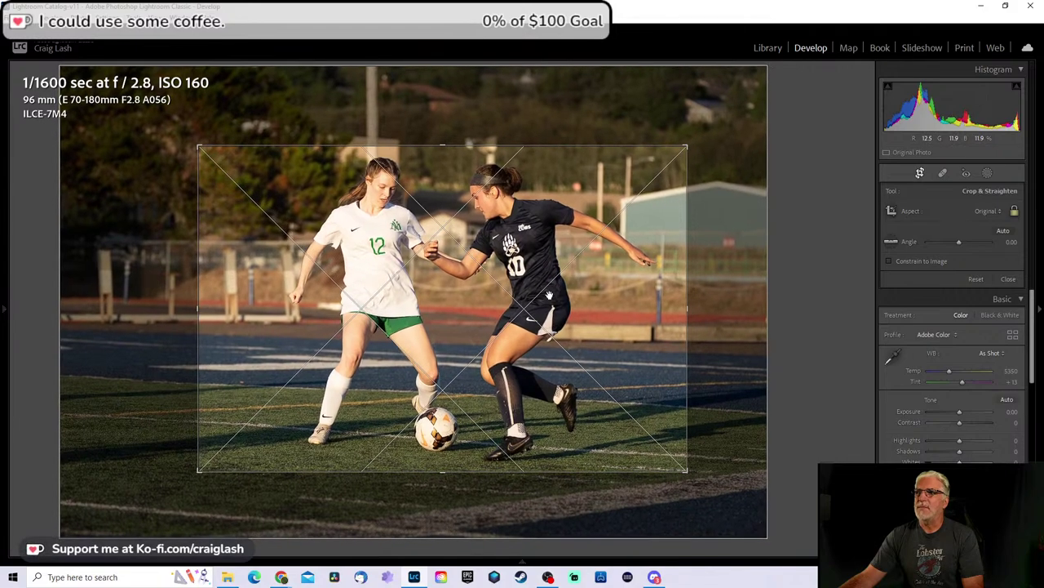
{"action": "key", "text": "Return"}
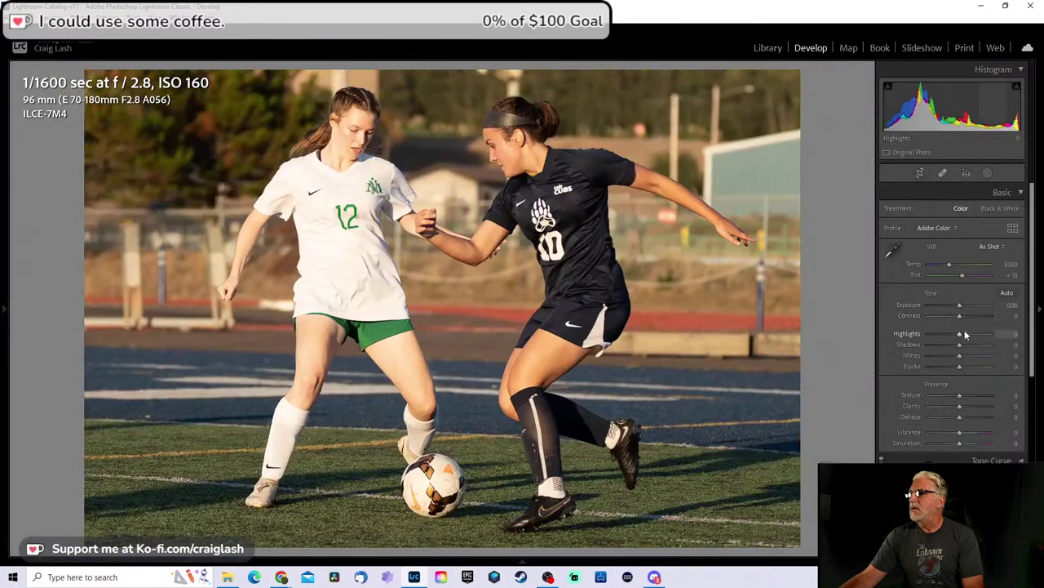
Step: Set Highlights -61, Shadows -12 and Texture +12, then advance
{"action": "left_click_drag", "start_coordinate": [961, 334], "coordinate": [944, 335]}
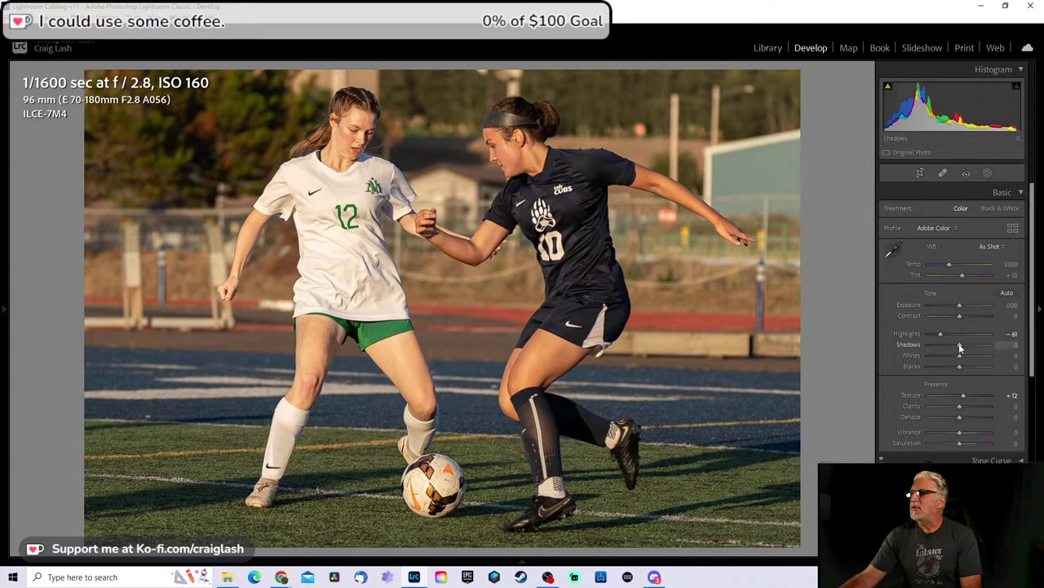
{"action": "mouse_move", "coordinate": [960, 349]}
{"action": "left_mouse_down"}
{"action": "mouse_move", "coordinate": [950, 352]}
{"action": "mouse_move", "coordinate": [955, 344]}
{"action": "left_mouse_up"}
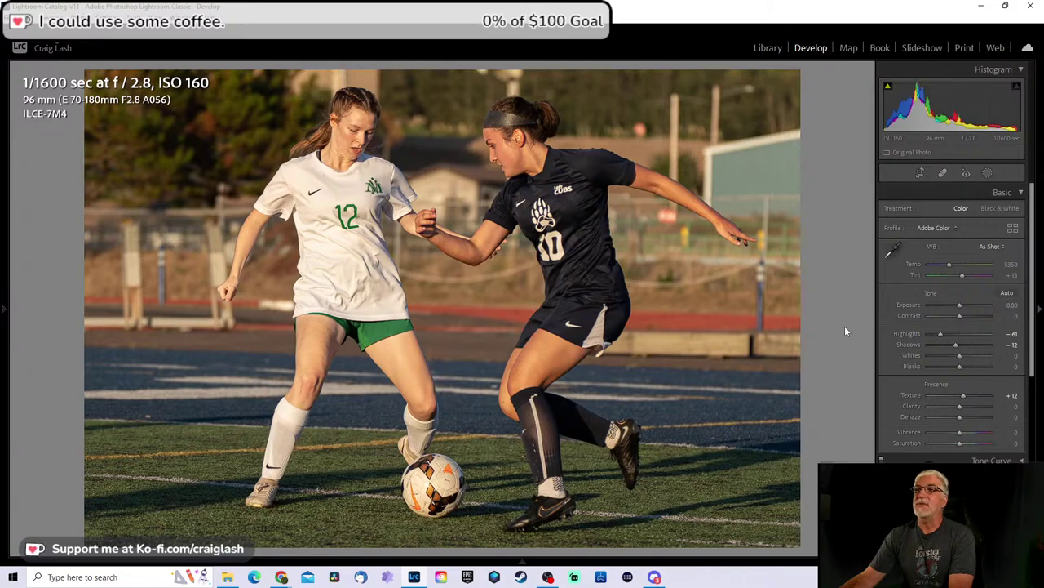
{"action": "key", "text": "Right"}
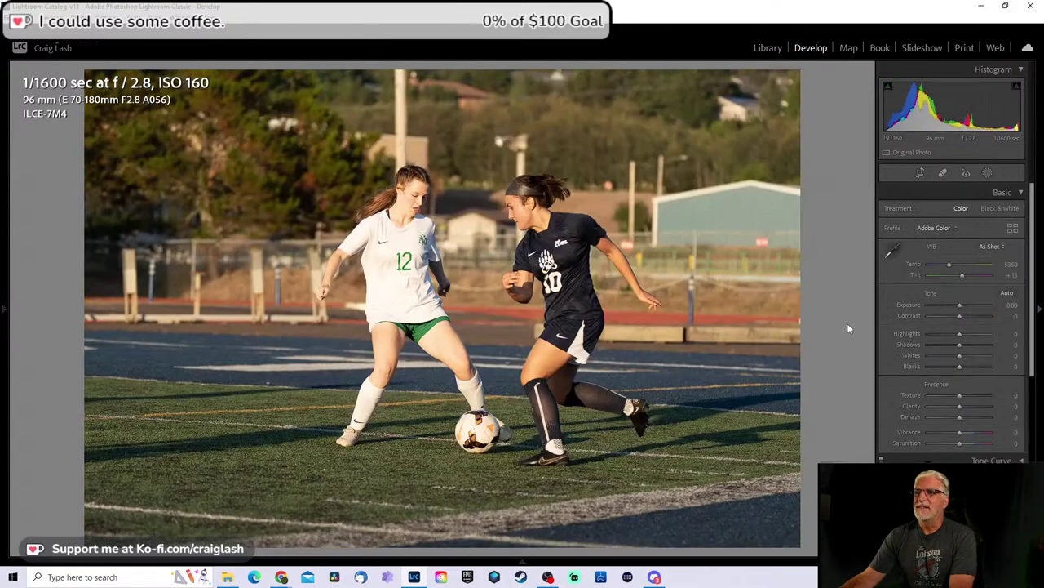
Step: Crop the referee photo tighter around the referee and re-center him
{"action": "key", "text": "Right"}
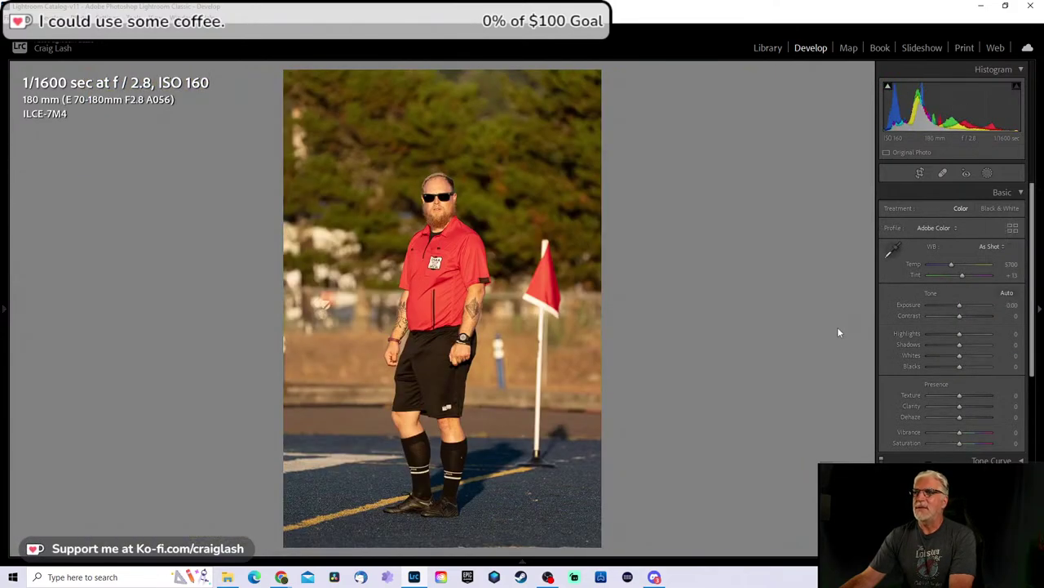
{"action": "key", "text": "r"}
{"action": "left_click_drag", "start_coordinate": [441, 70], "coordinate": [431, 130]}
{"action": "left_click_drag", "start_coordinate": [498, 294], "coordinate": [511, 313]}
{"action": "left_click_drag", "start_coordinate": [490, 128], "coordinate": [494, 117]}
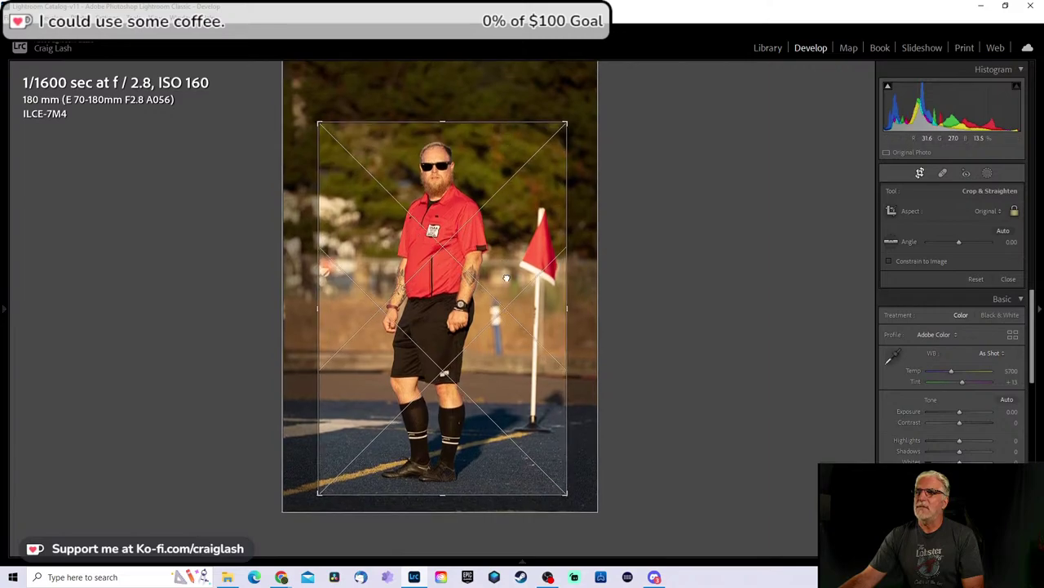
{"action": "mouse_move", "coordinate": [507, 274]}
{"action": "left_mouse_down"}
{"action": "mouse_move", "coordinate": [530, 275]}
{"action": "mouse_move", "coordinate": [513, 279]}
{"action": "mouse_move", "coordinate": [510, 263]}
{"action": "left_mouse_up"}
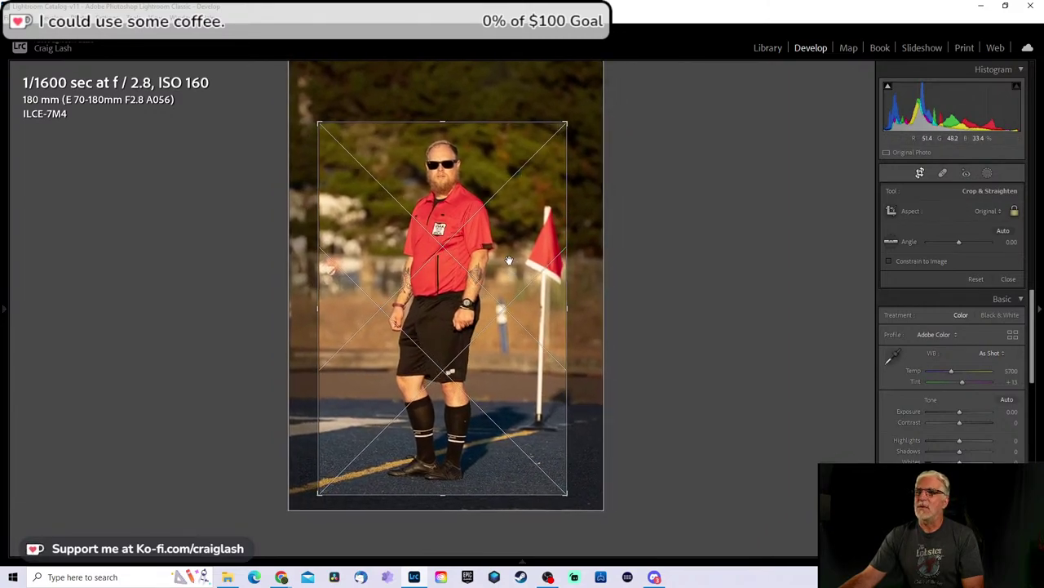
{"action": "key", "text": "Return"}
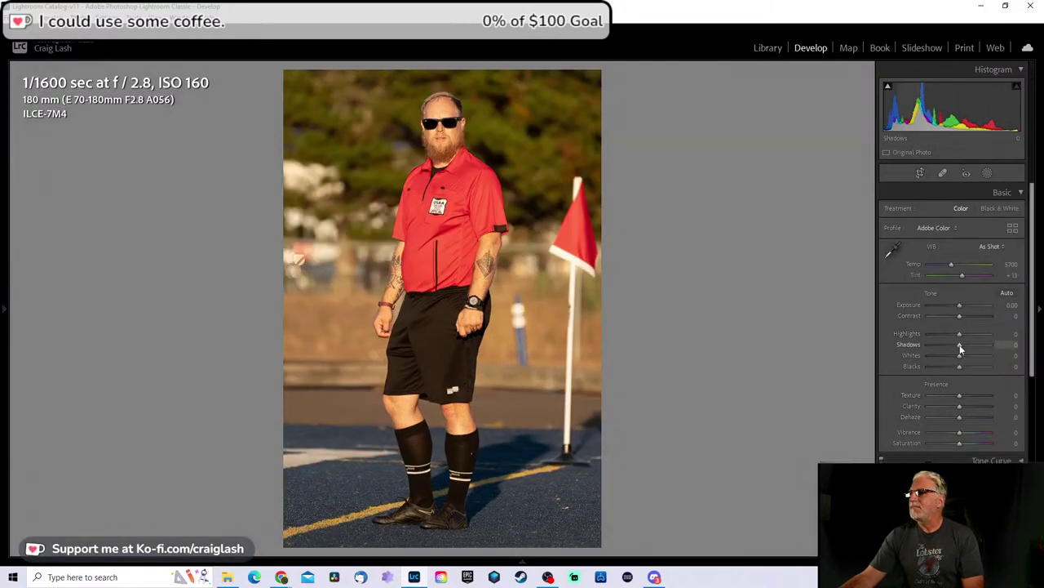
Step: Set Contrast +28, Highlights -96, Shadows -47 and Clarity +54, keeping Exposure at 0
{"action": "left_click_drag", "start_coordinate": [962, 304], "coordinate": [960, 308]}
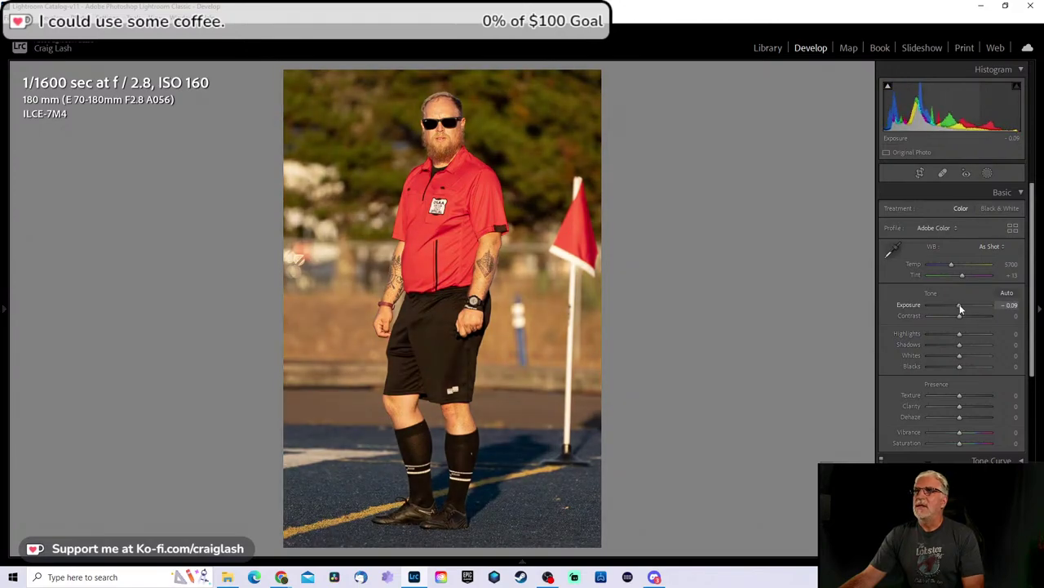
{"action": "double_click", "coordinate": [961, 306]}
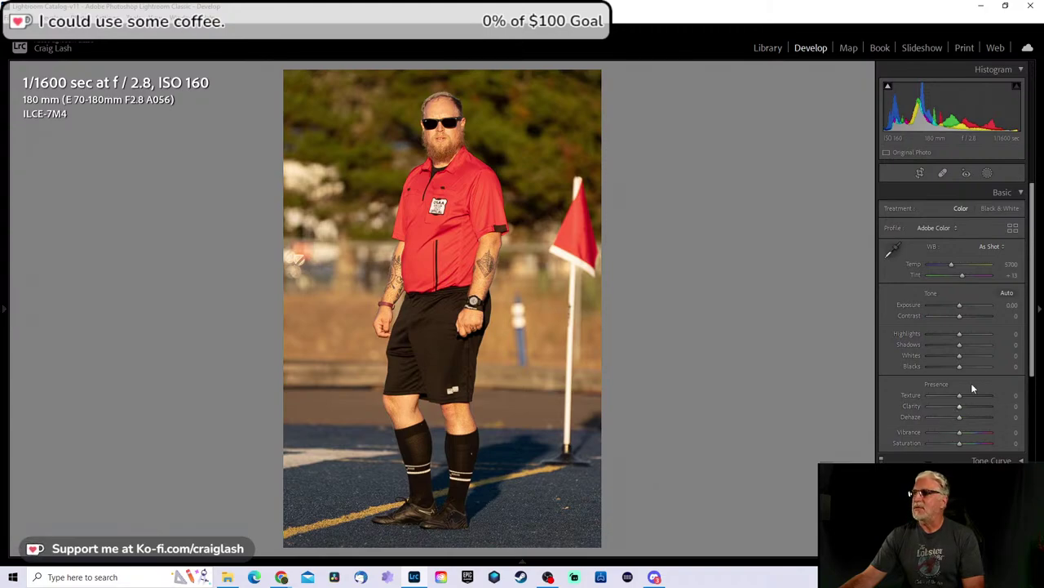
{"action": "left_click_drag", "start_coordinate": [961, 344], "coordinate": [917, 364]}
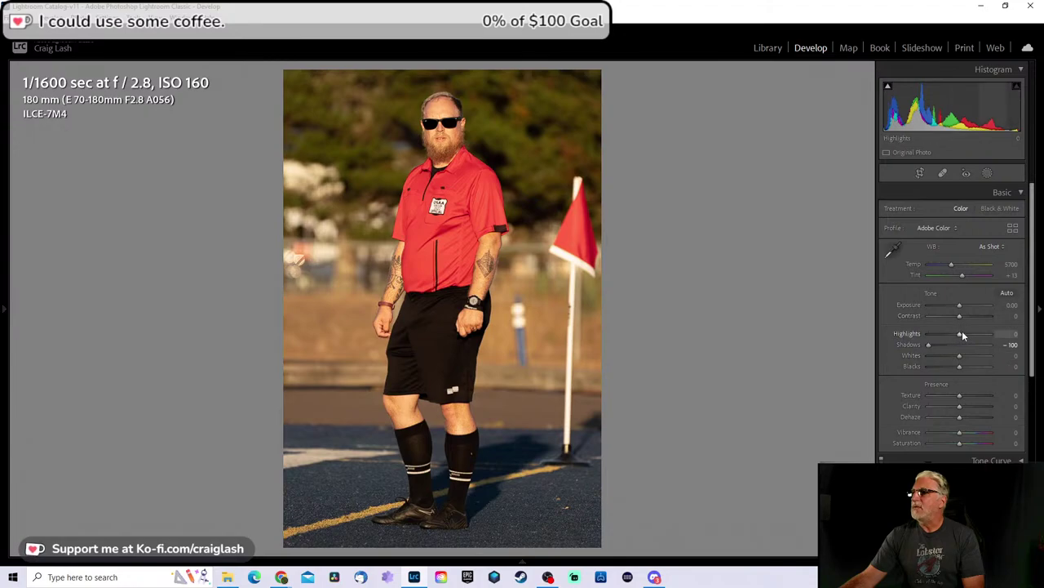
{"action": "left_click_drag", "start_coordinate": [962, 333], "coordinate": [997, 316]}
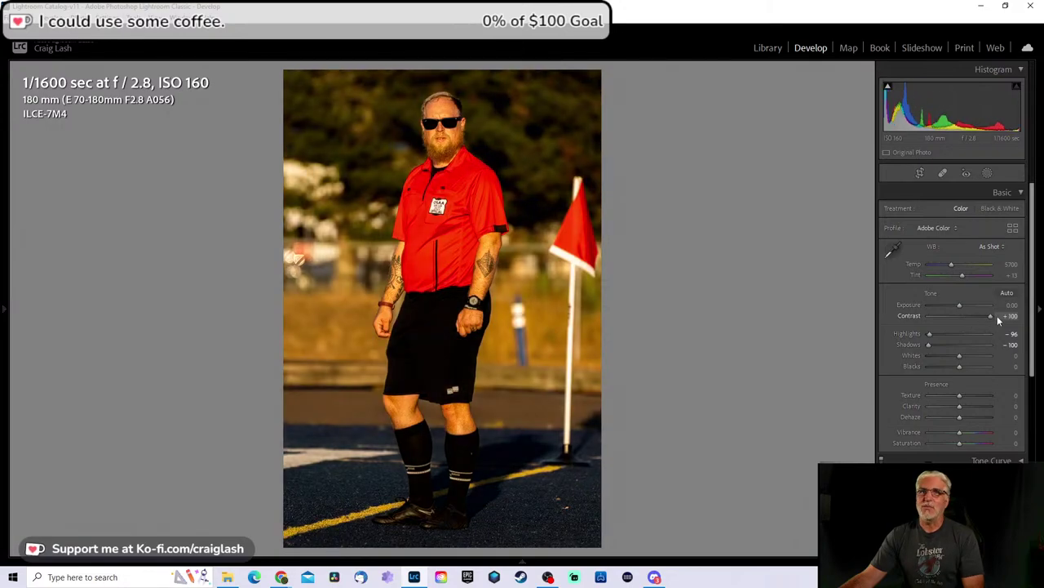
{"action": "left_click_drag", "start_coordinate": [996, 315], "coordinate": [968, 316]}
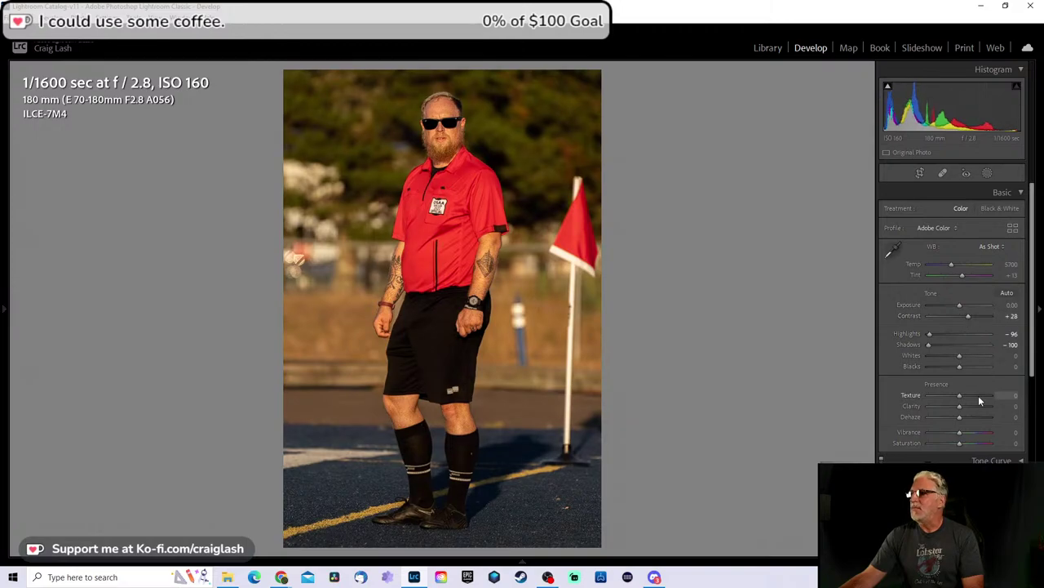
{"action": "left_click_drag", "start_coordinate": [960, 405], "coordinate": [978, 409]}
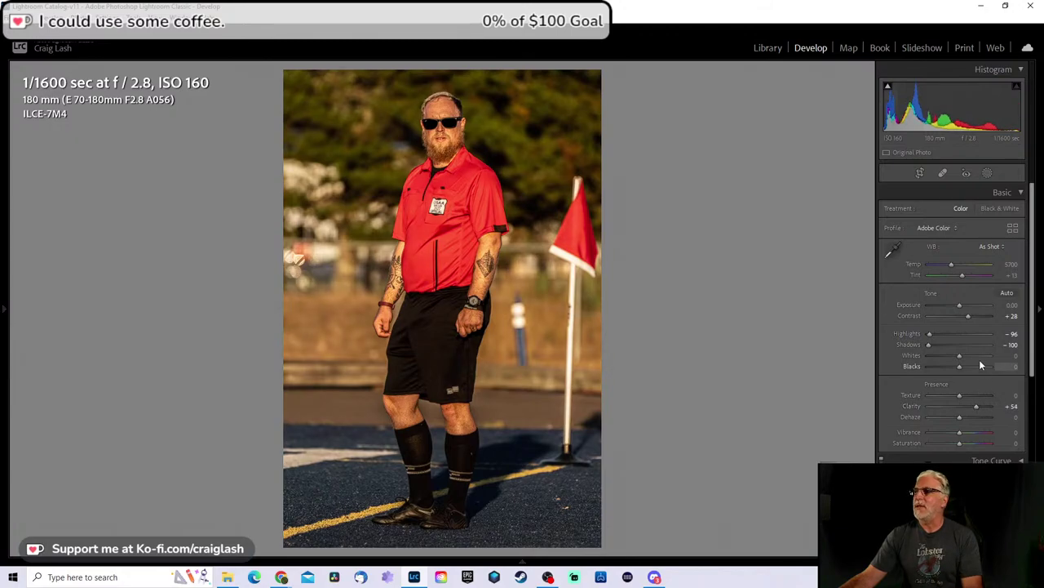
{"action": "left_click_drag", "start_coordinate": [929, 347], "coordinate": [946, 341]}
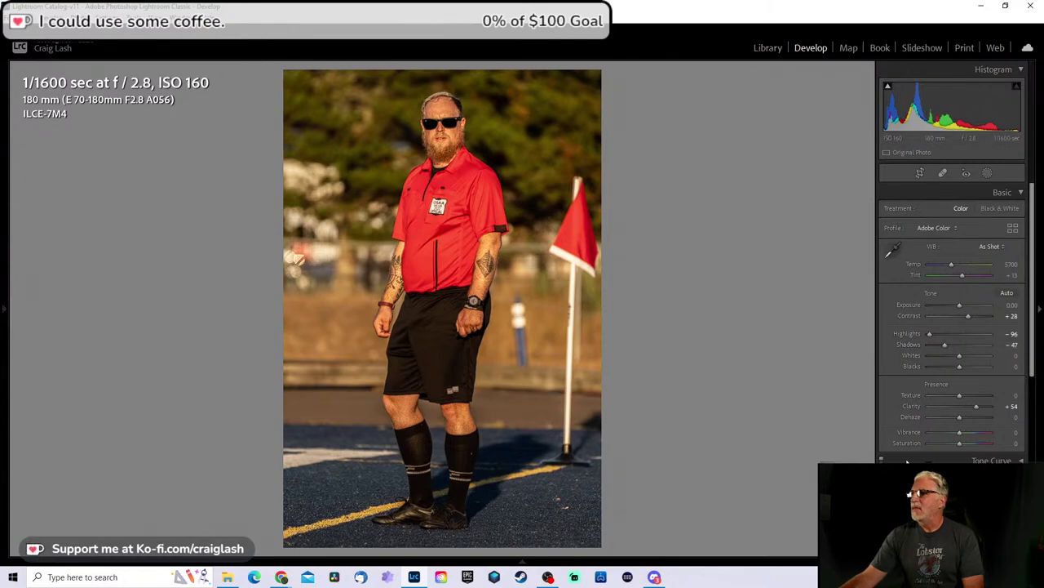
Step: In HSL, set the referee's red shirt to Hue -3, Saturation -5, Luminance -3
{"action": "scroll", "coordinate": [966, 422], "scroll_direction": "down", "scroll_amount": 1}
{"action": "scroll", "coordinate": [966, 423], "scroll_direction": "down", "scroll_amount": 1}
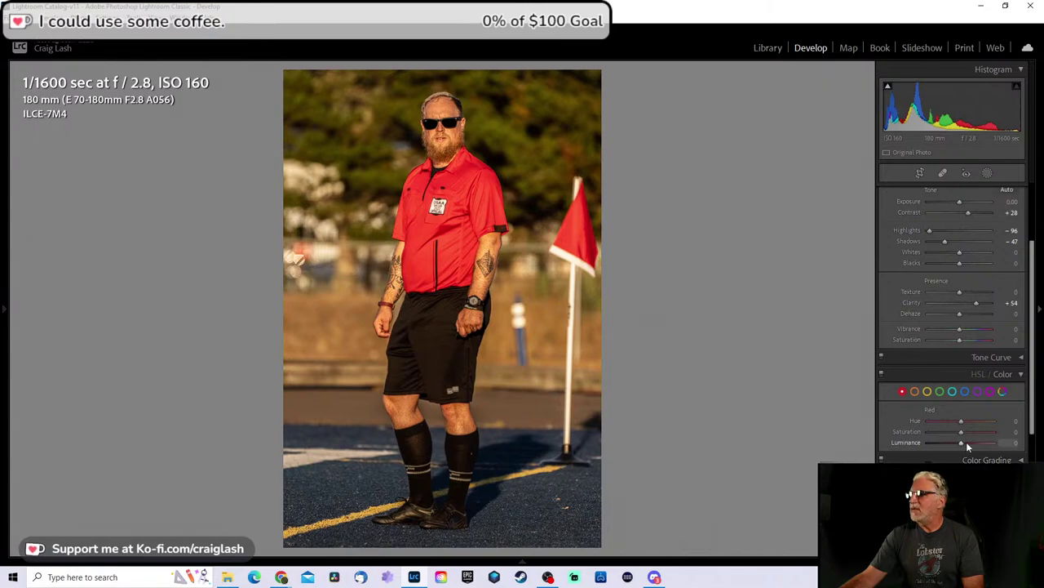
{"action": "mouse_move", "coordinate": [964, 429]}
{"action": "left_mouse_down"}
{"action": "mouse_move", "coordinate": [928, 439]}
{"action": "mouse_move", "coordinate": [964, 429]}
{"action": "mouse_move", "coordinate": [961, 419]}
{"action": "left_mouse_up"}
{"action": "left_click_drag", "start_coordinate": [961, 443], "coordinate": [960, 440]}
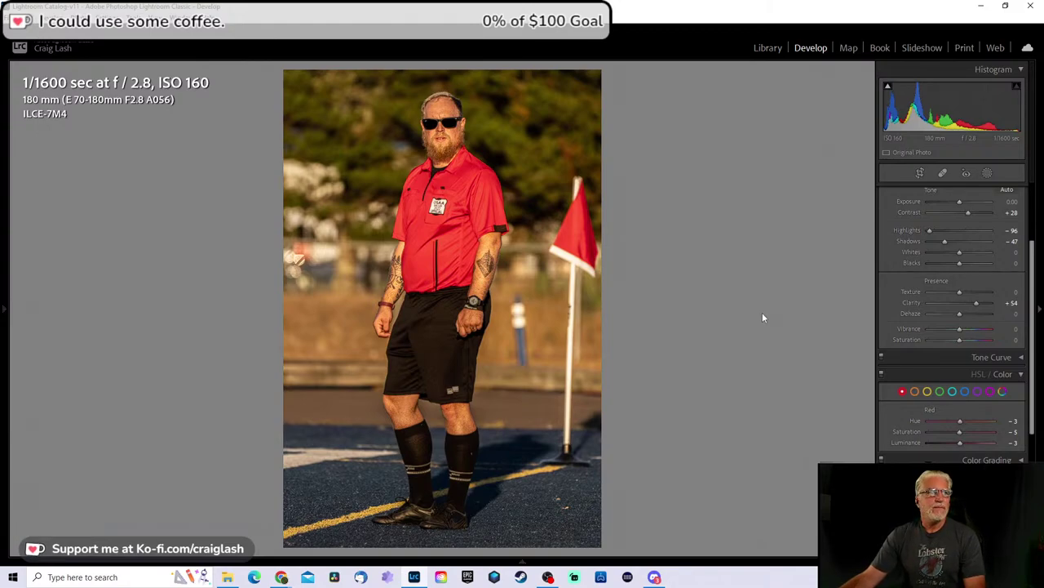
Step: Step through the number 5 burst, zooming to compare, until the waist-height ball shot
{"action": "key", "text": "Right"}
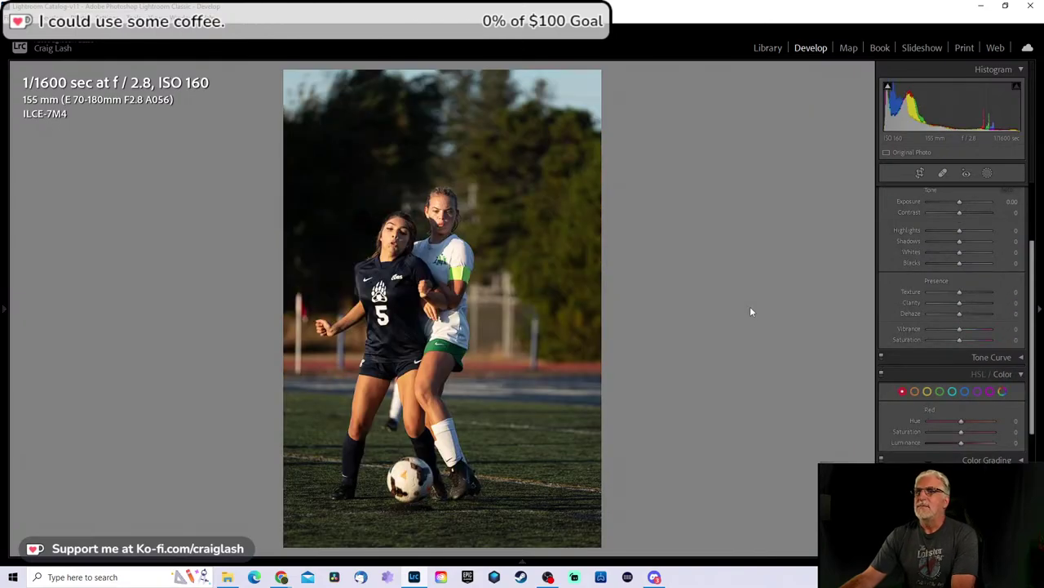
{"action": "key", "text": "z"}
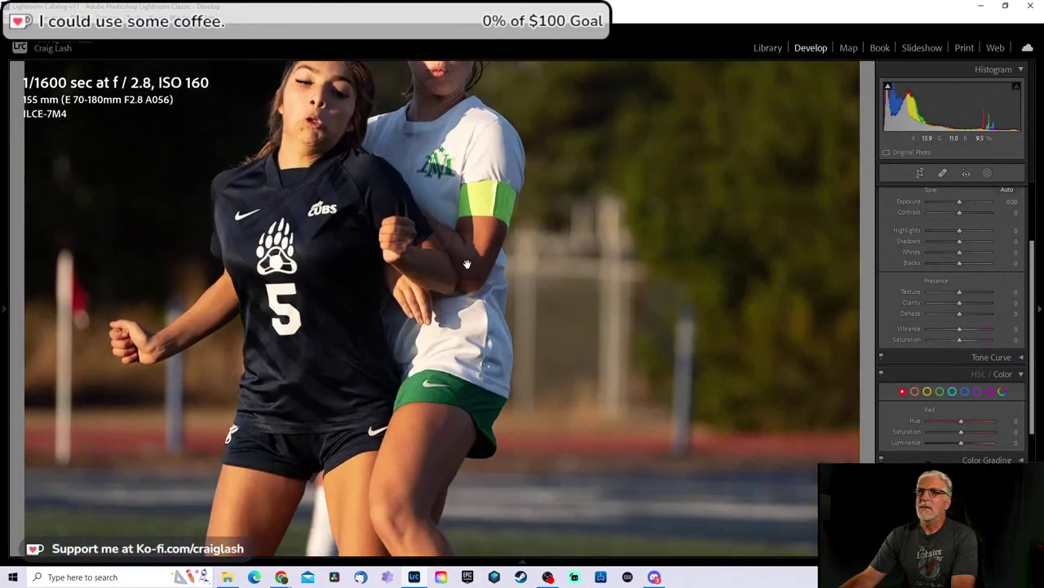
{"action": "key", "text": "z"}
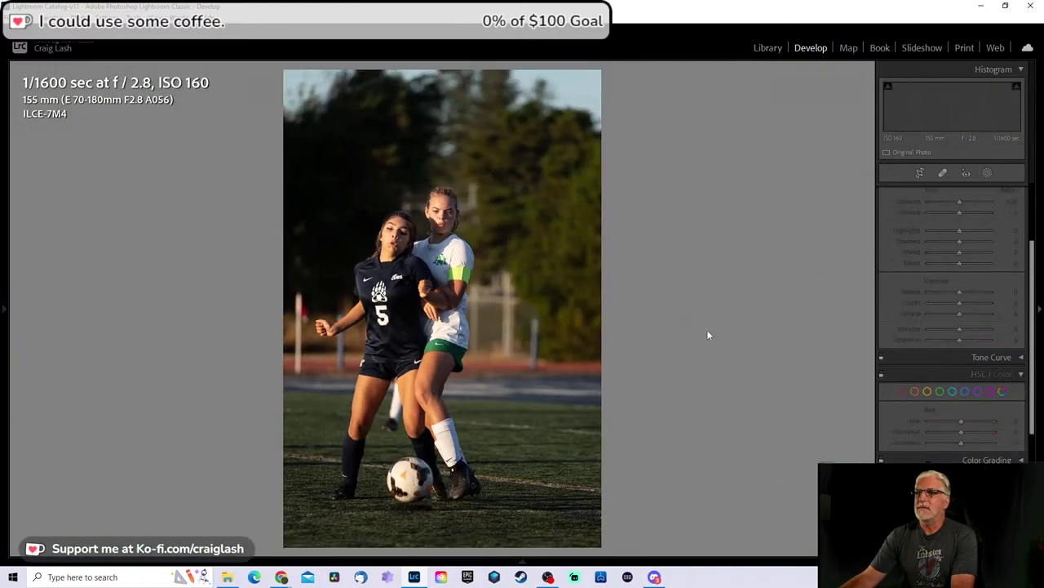
{"action": "key", "text": "Right"}
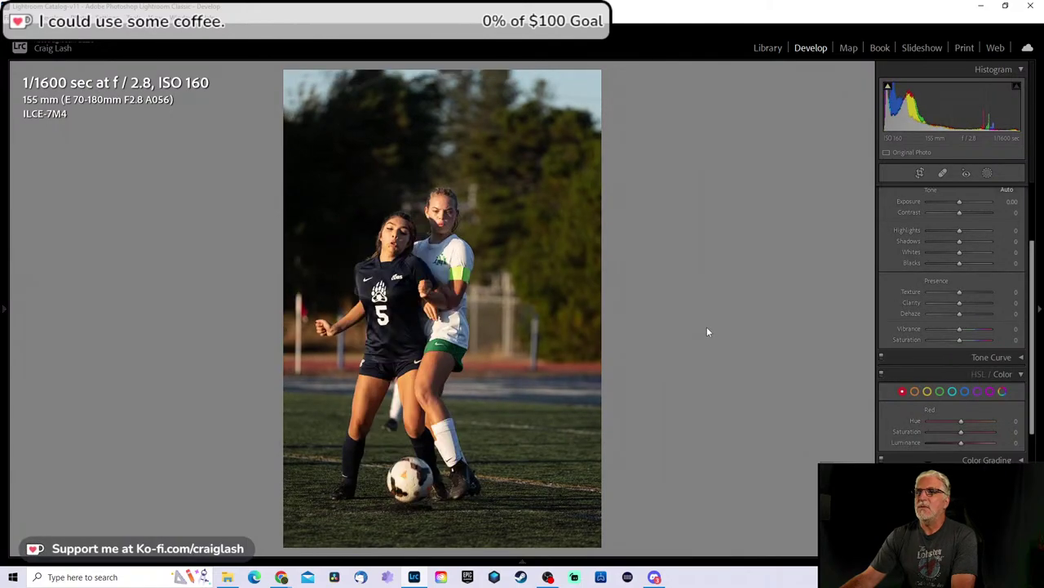
{"action": "key", "text": "Left"}
{"action": "key", "text": "Left"}
{"action": "key", "text": "Right"}
{"action": "key", "text": "Right"}
{"action": "key", "text": "Right"}
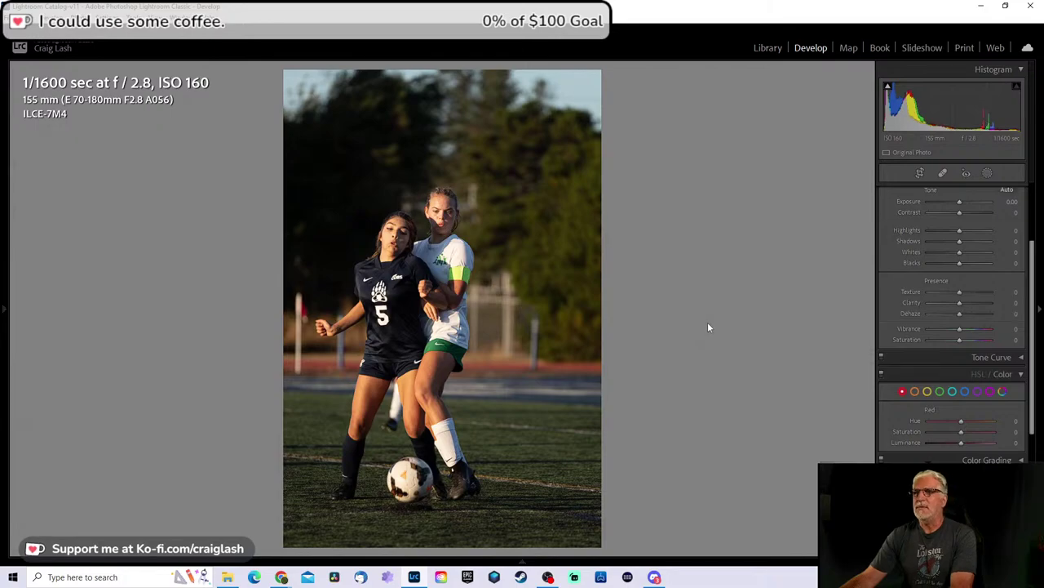
{"action": "key", "text": "Right"}
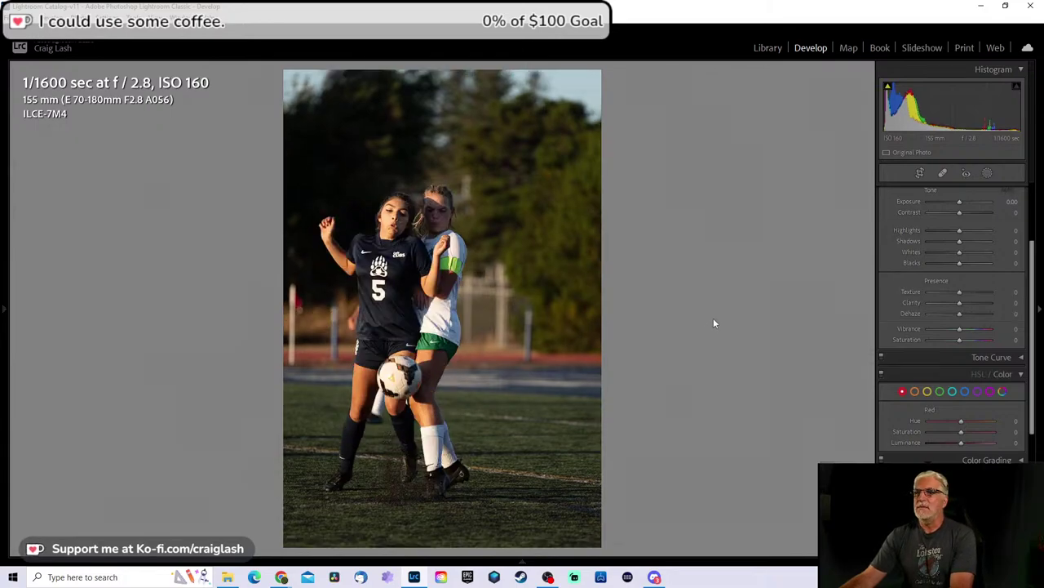
{"action": "key", "text": "Right"}
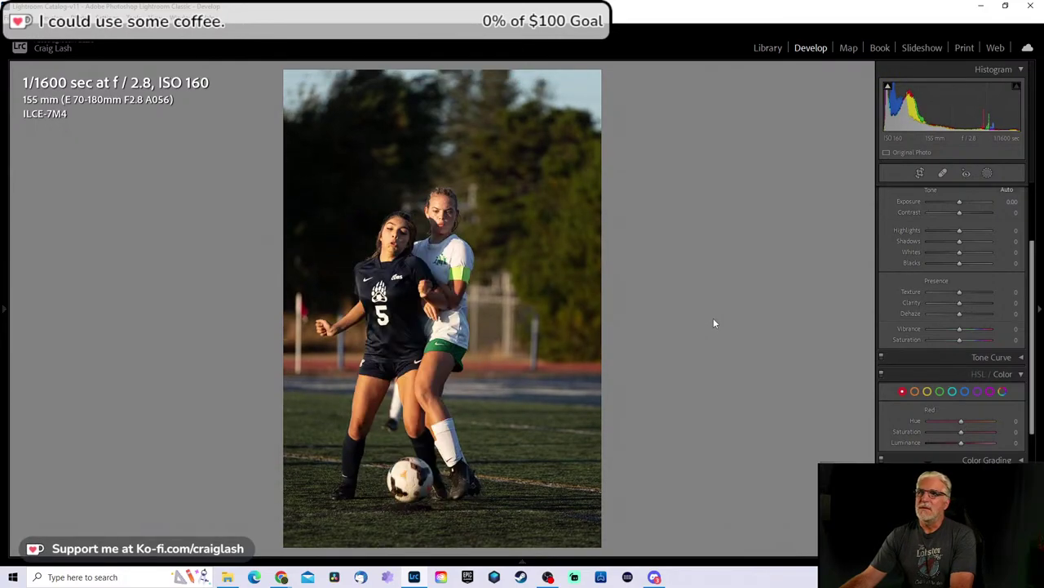
{"action": "key", "text": "Right"}
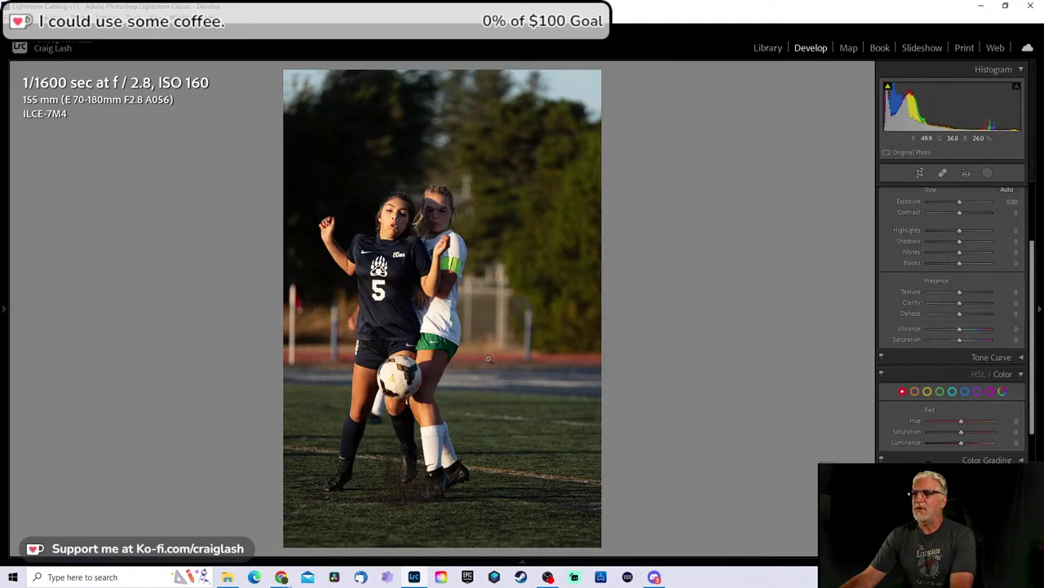
{"action": "key", "text": "Right"}
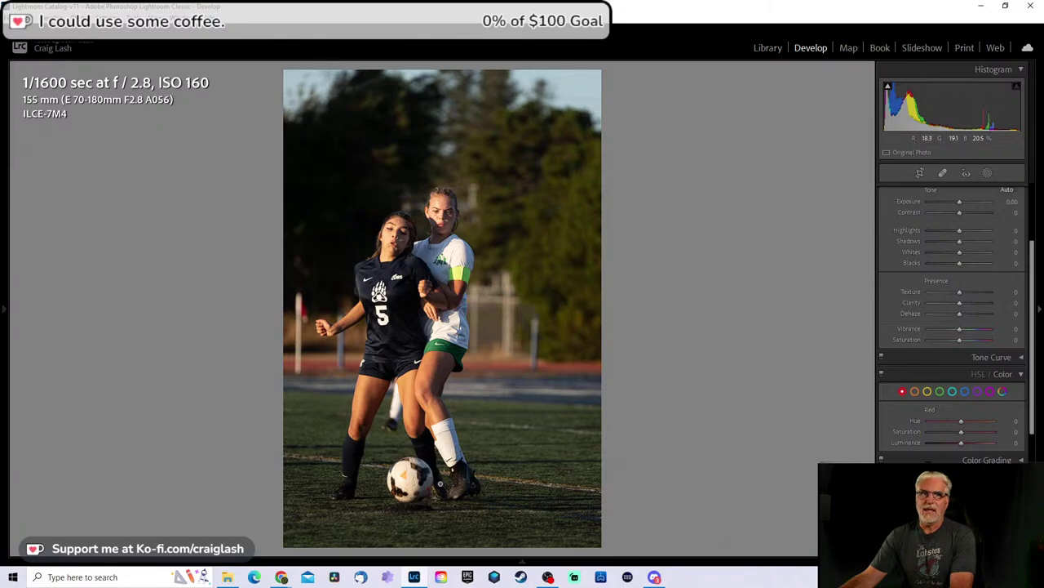
{"action": "key", "text": "Right"}
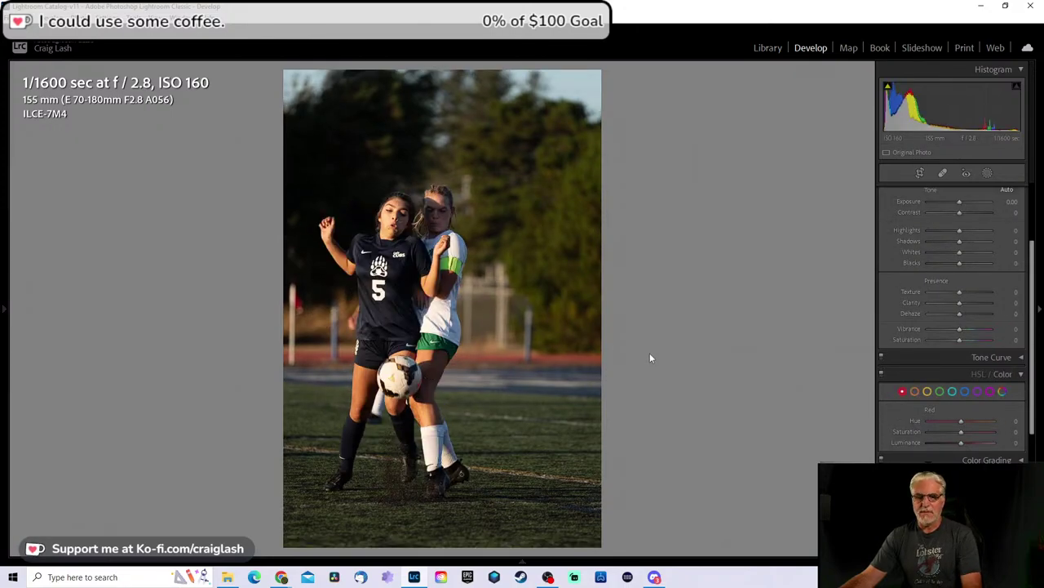
Step: Crop tightly around number 5, the opponent and the ball
{"action": "key", "text": "r"}
{"action": "left_click_drag", "start_coordinate": [596, 84], "coordinate": [530, 196]}
{"action": "left_click_drag", "start_coordinate": [522, 257], "coordinate": [522, 287]}
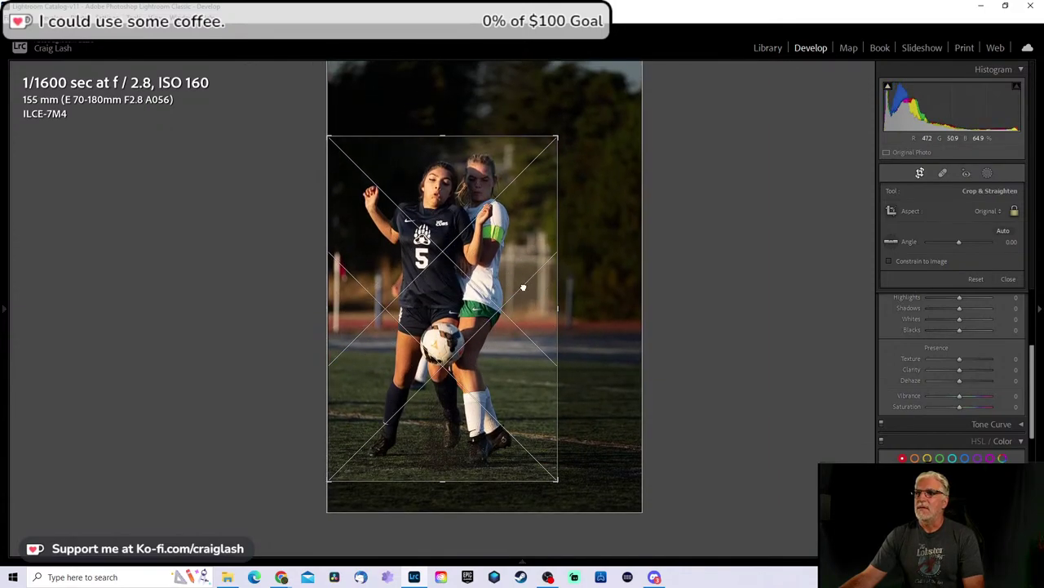
{"action": "key", "text": "Return"}
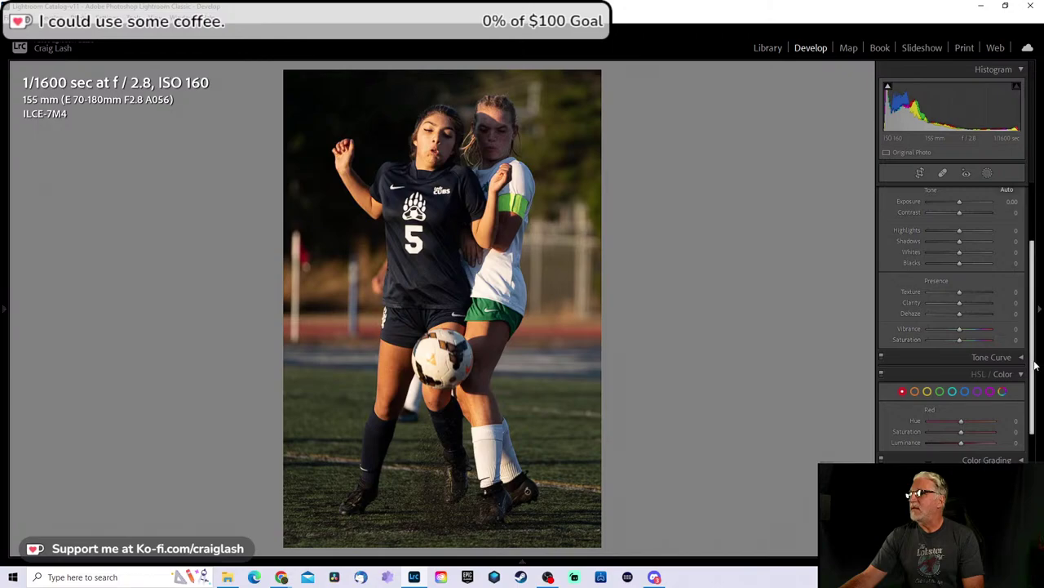
Step: Set Shadows +60, Highlights -26 and Texture +37 in the Basic panel
{"action": "scroll", "coordinate": [1020, 343], "scroll_direction": "up", "scroll_amount": 2}
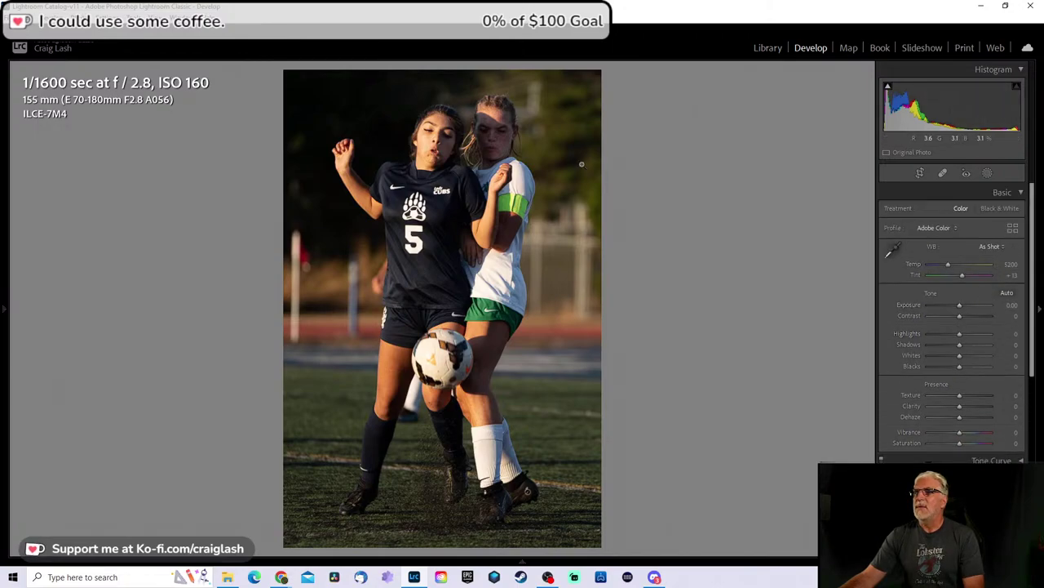
{"action": "left_click_drag", "start_coordinate": [959, 348], "coordinate": [979, 348]}
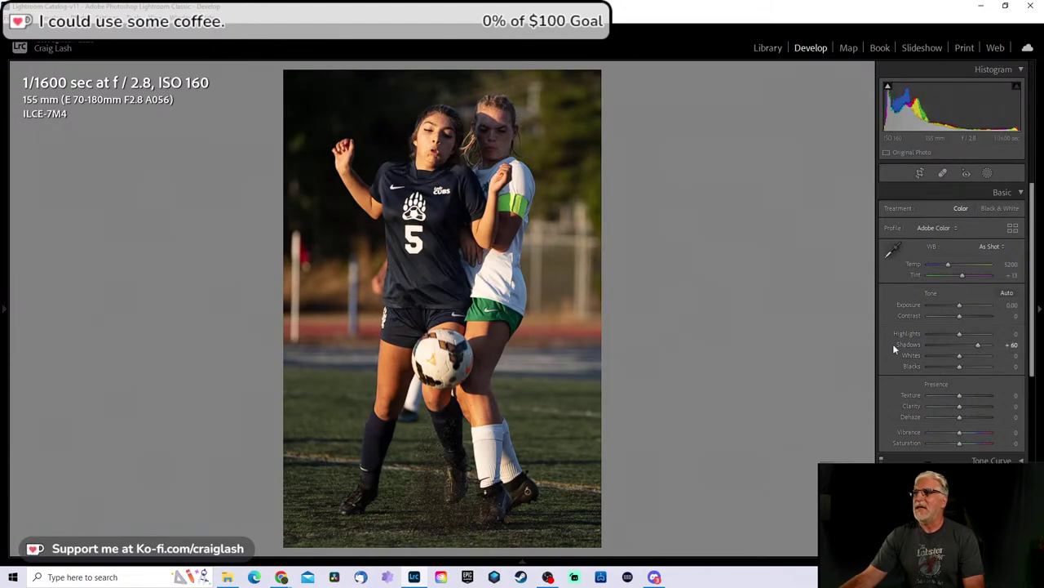
{"action": "left_click_drag", "start_coordinate": [962, 333], "coordinate": [956, 331]}
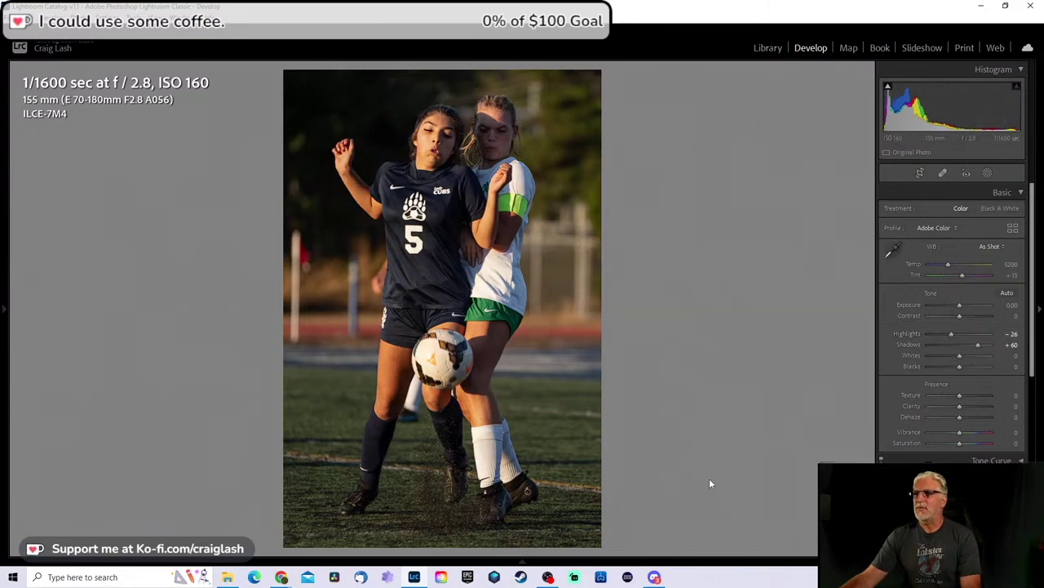
{"action": "left_click_drag", "start_coordinate": [961, 397], "coordinate": [971, 393]}
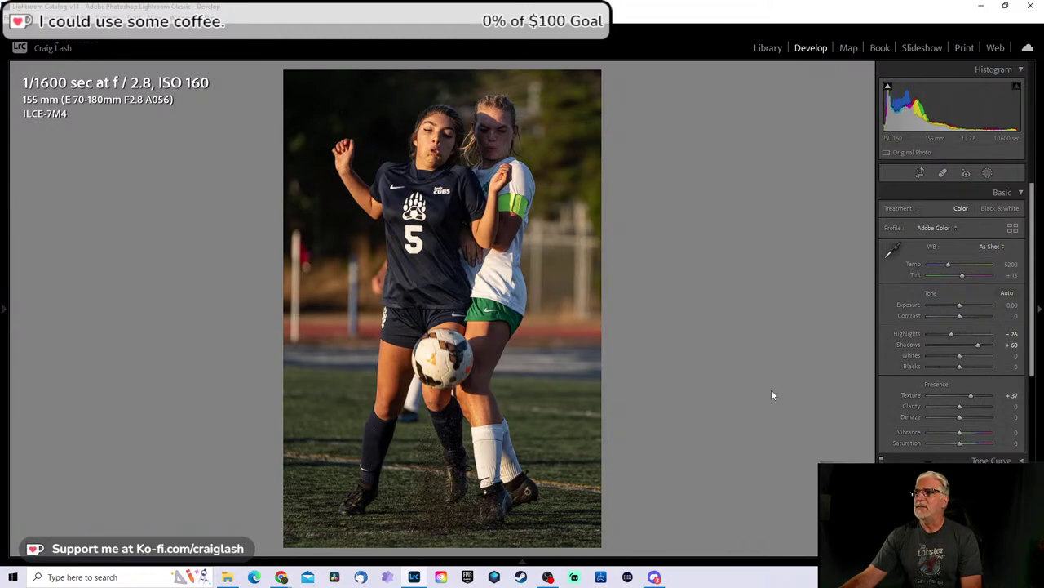
Step: Check the 111 mm shot at 1:1 and remove it from the catalog
{"action": "key", "text": "Right"}
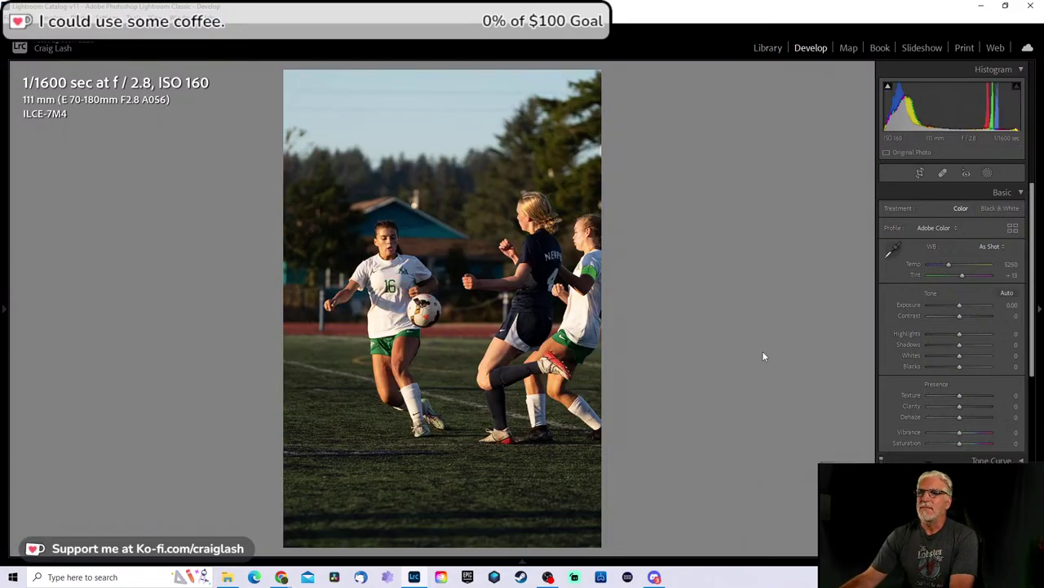
{"action": "key", "text": "Right"}
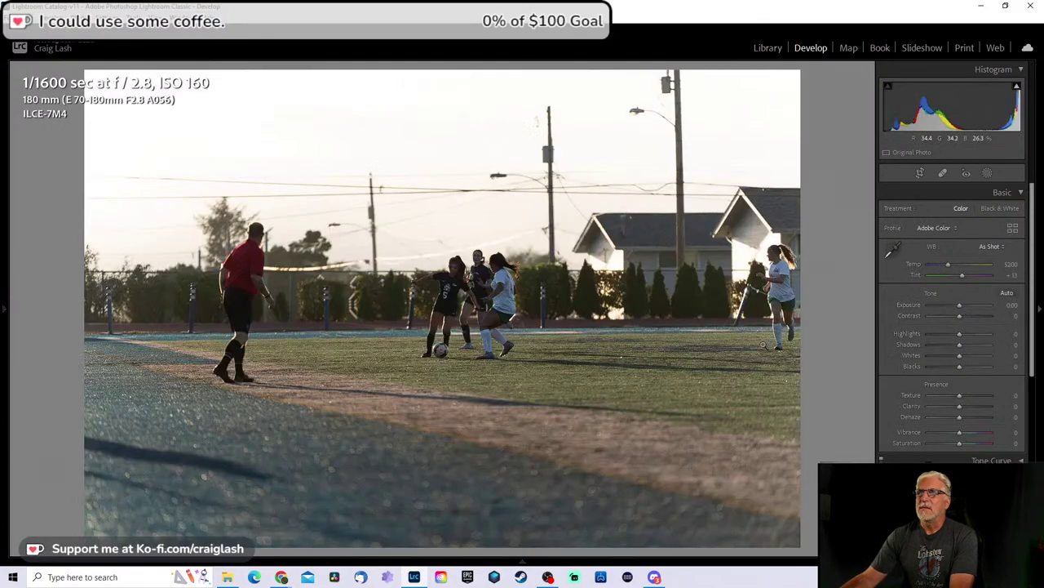
{"action": "key", "text": "Left"}
{"action": "left_click", "coordinate": [403, 276]}
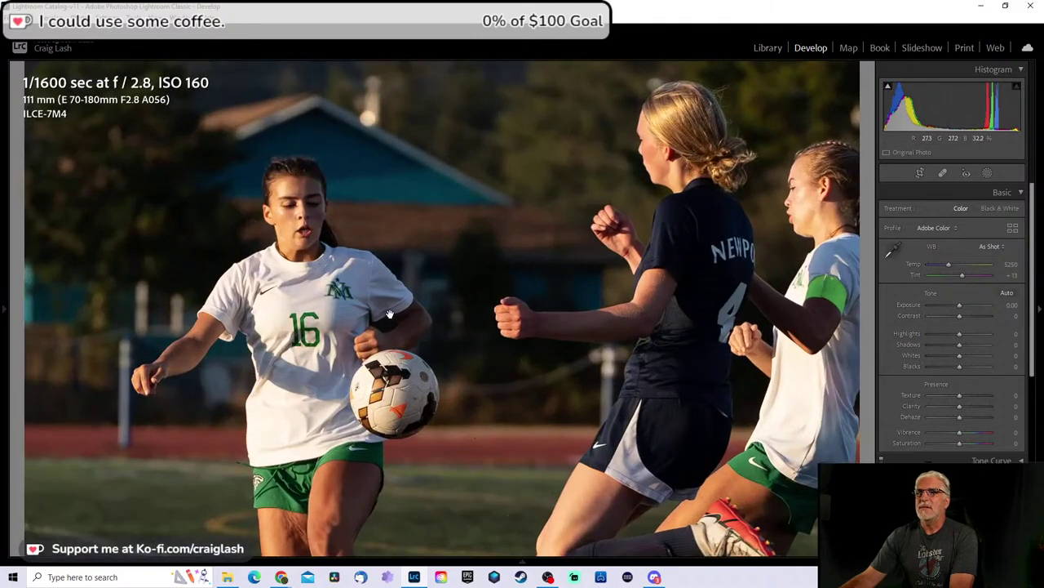
{"action": "left_click", "coordinate": [390, 314]}
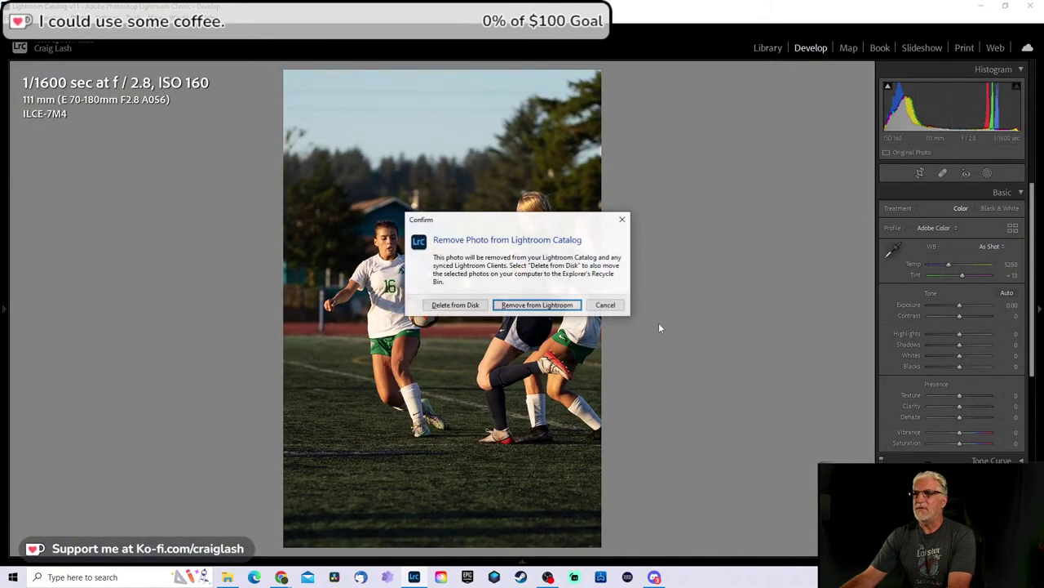
{"action": "left_click", "coordinate": [552, 307]}
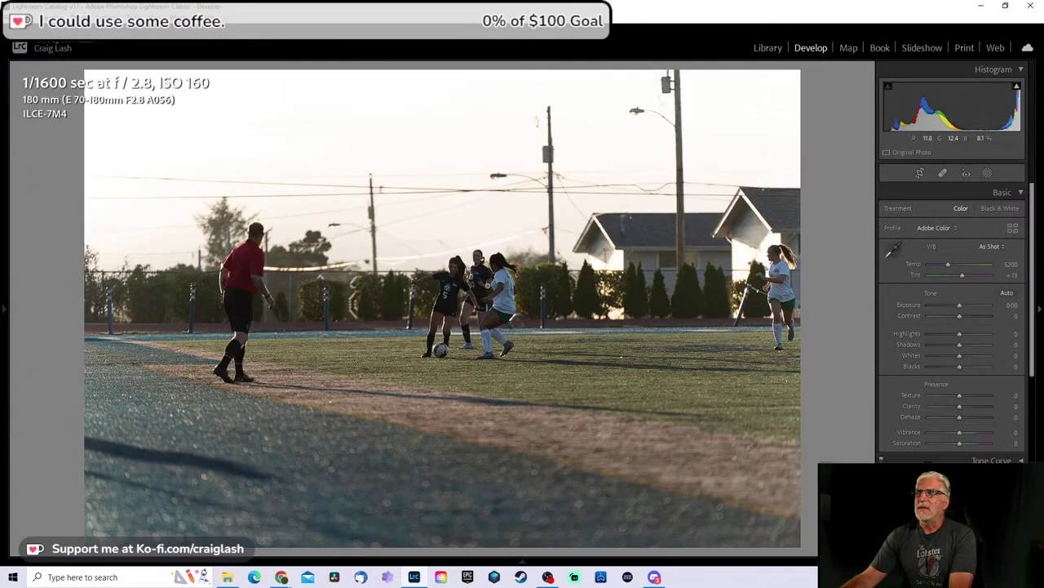
Step: Check the next photo's sharpness, then browse to the shot of players 10 and 11
{"action": "left_click", "coordinate": [487, 284]}
{"action": "left_click", "coordinate": [470, 315]}
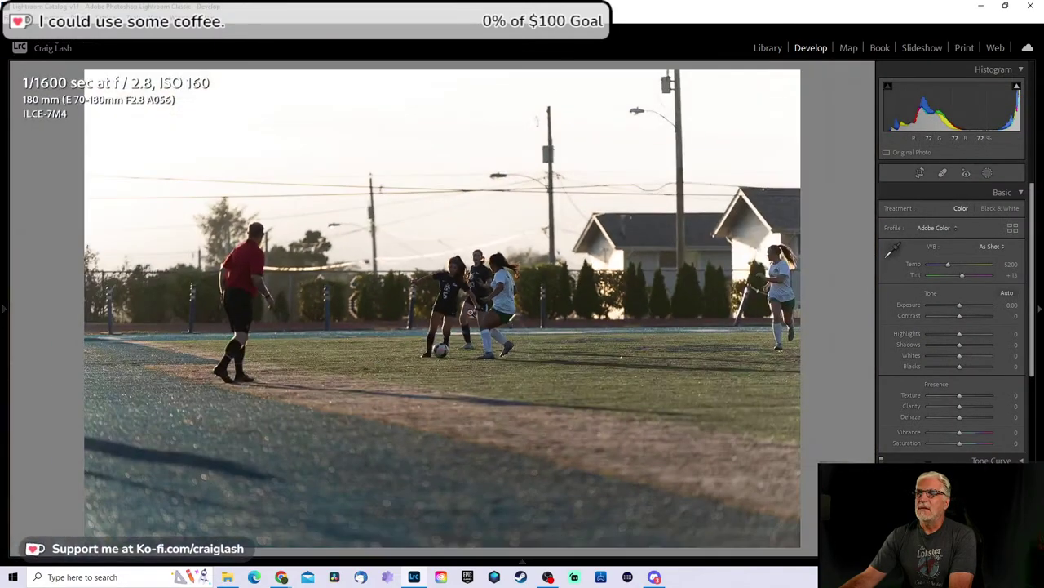
{"action": "key", "text": "Right"}
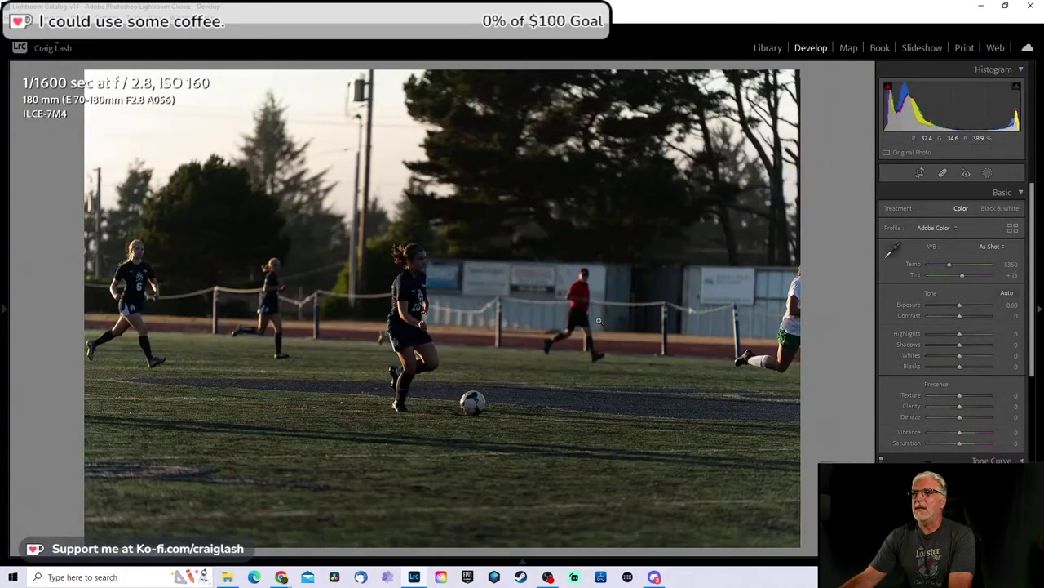
{"action": "key", "text": "Right"}
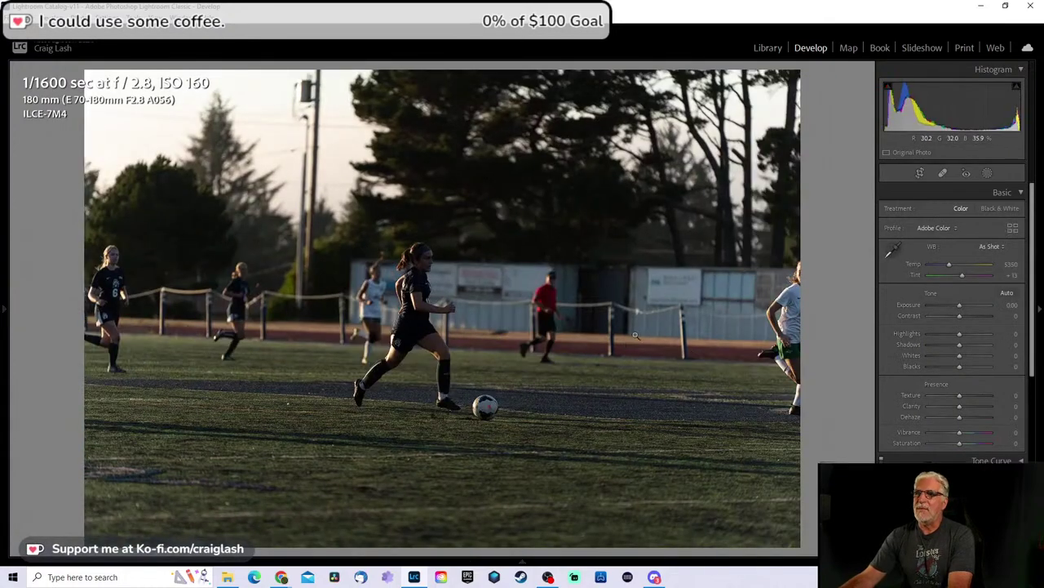
{"action": "key", "text": "Right"}
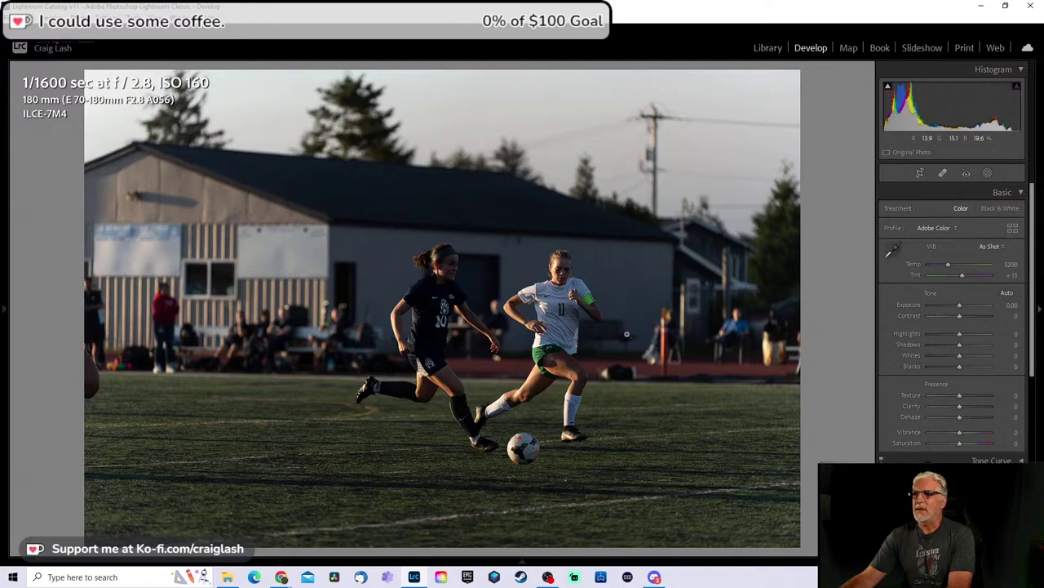
{"action": "key", "text": "Right"}
{"action": "key", "text": "Left"}
Step: Crop in around players 10 and 11 and the ball
{"action": "key", "text": "r"}
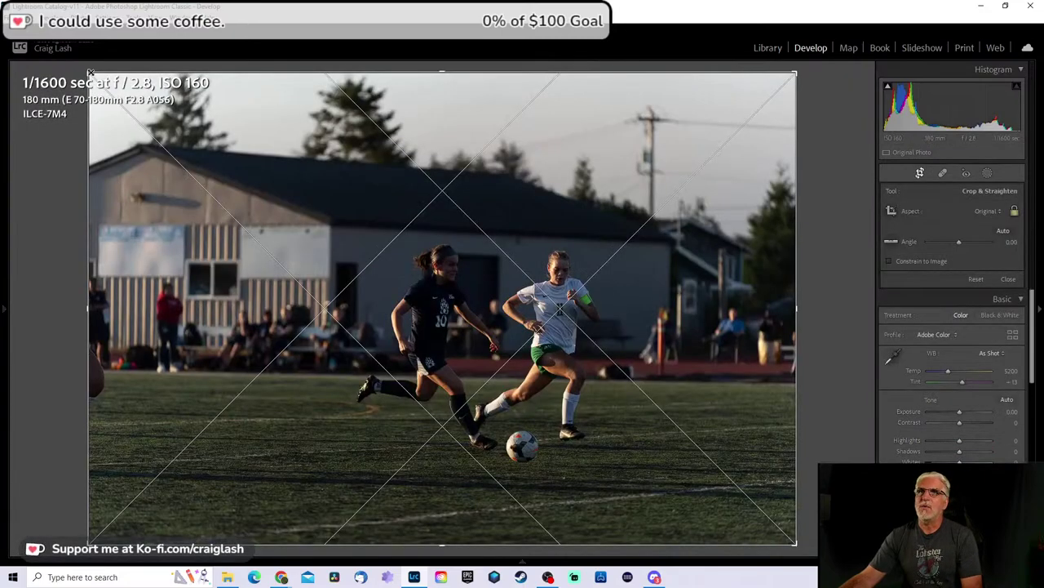
{"action": "left_click_drag", "start_coordinate": [87, 72], "coordinate": [202, 148]}
{"action": "left_click_drag", "start_coordinate": [604, 142], "coordinate": [657, 167]}
{"action": "left_click_drag", "start_coordinate": [590, 257], "coordinate": [529, 287]}
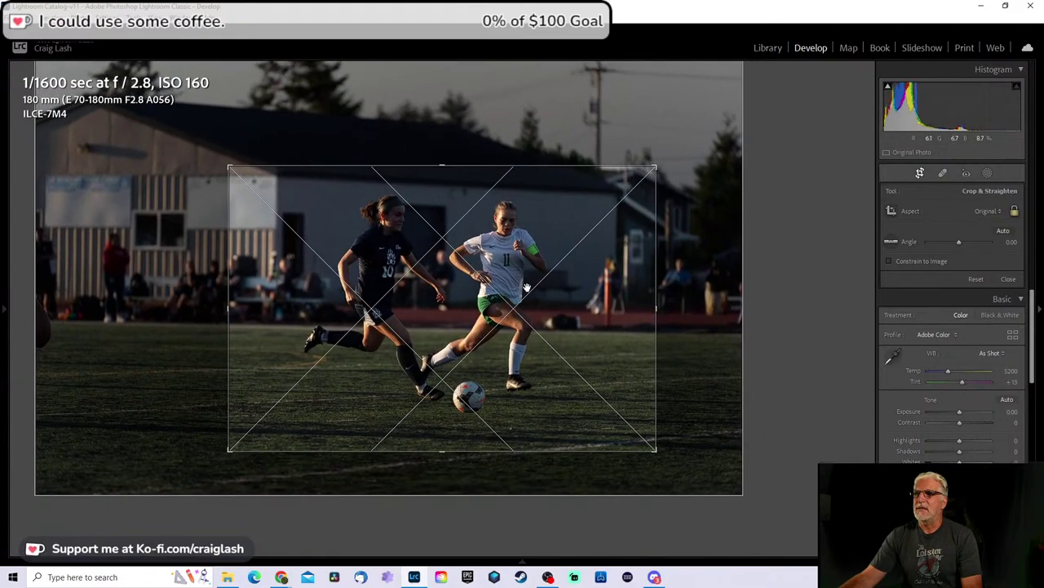
{"action": "key", "text": "Return"}
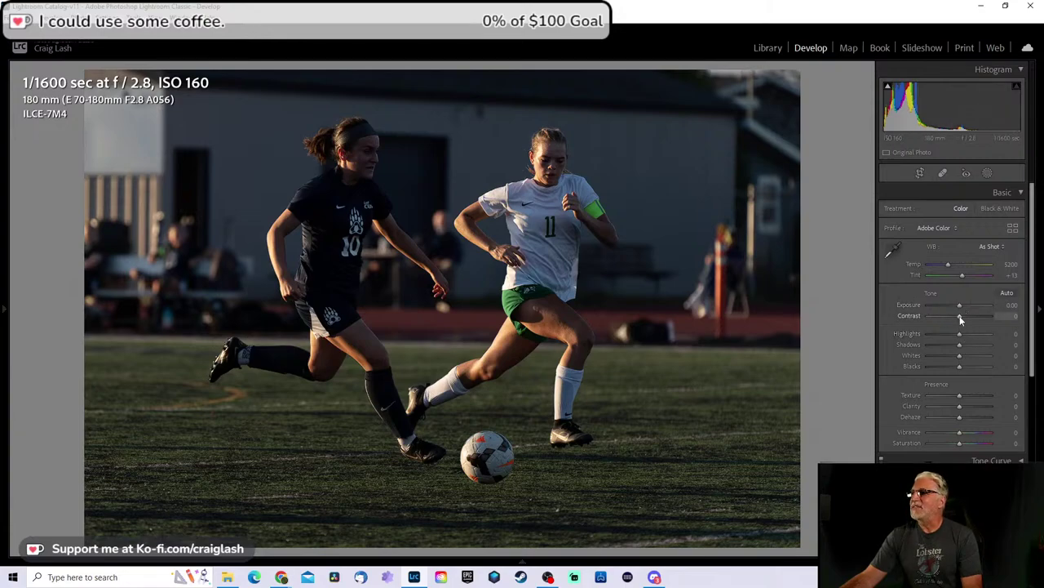
Step: Set Exposure +0.79, Shadows +67, Texture +18 and Highlights -37
{"action": "left_click_drag", "start_coordinate": [964, 304], "coordinate": [967, 306]}
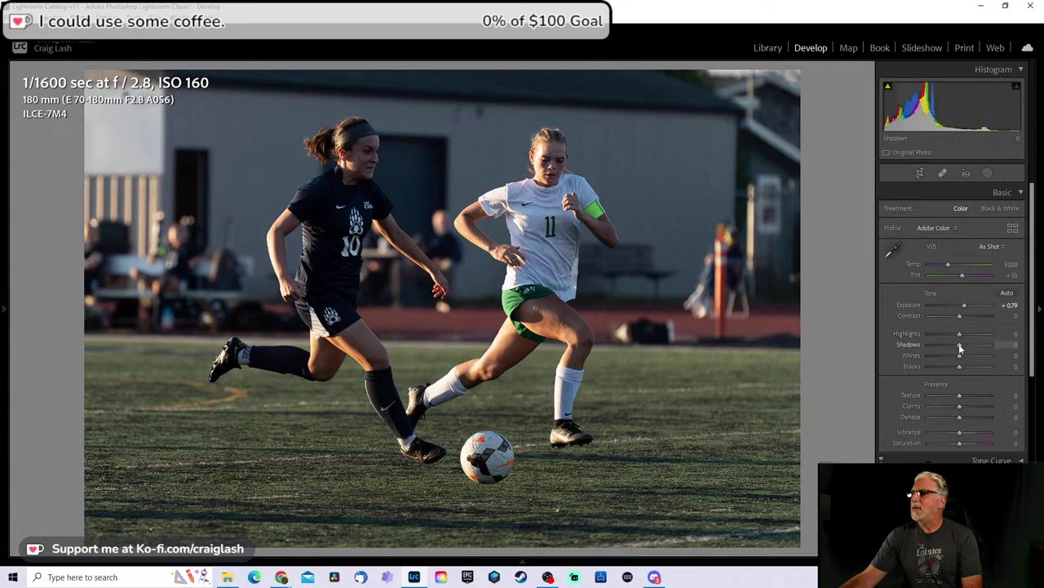
{"action": "left_click_drag", "start_coordinate": [960, 346], "coordinate": [980, 345]}
{"action": "left_click_drag", "start_coordinate": [959, 395], "coordinate": [966, 397]}
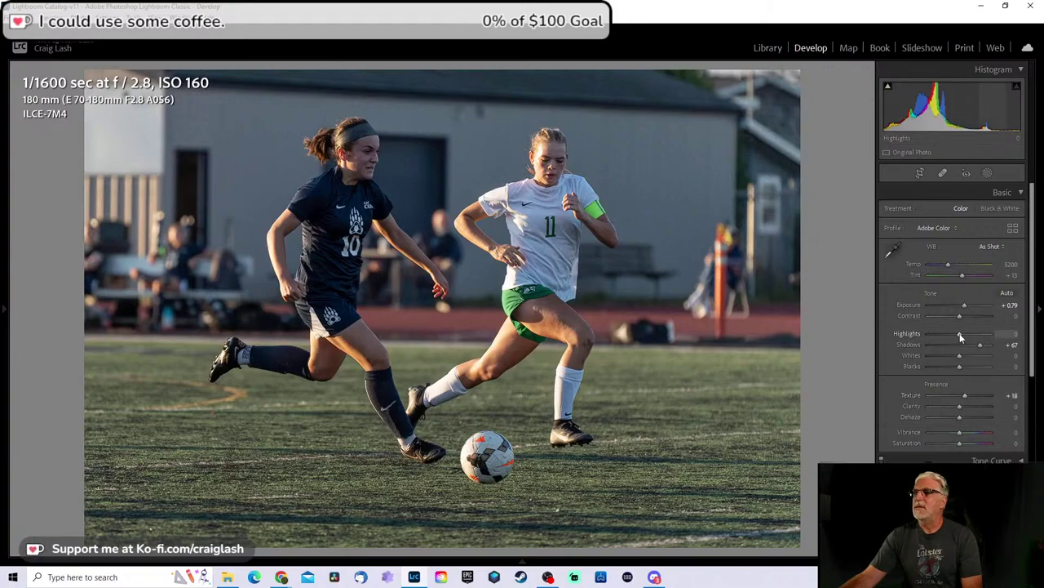
{"action": "mouse_move", "coordinate": [961, 336]}
{"action": "left_mouse_down"}
{"action": "mouse_move", "coordinate": [936, 336]}
{"action": "mouse_move", "coordinate": [963, 338]}
{"action": "mouse_move", "coordinate": [948, 337]}
{"action": "left_mouse_up"}
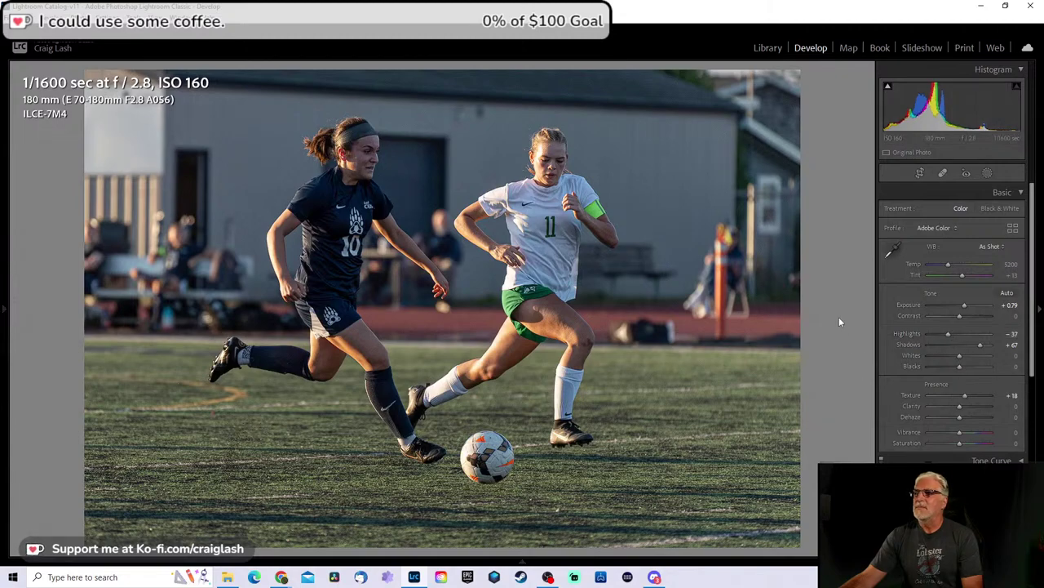
Step: Shrink the crop box and centre players 10 and 11 within it
{"action": "key", "text": "r"}
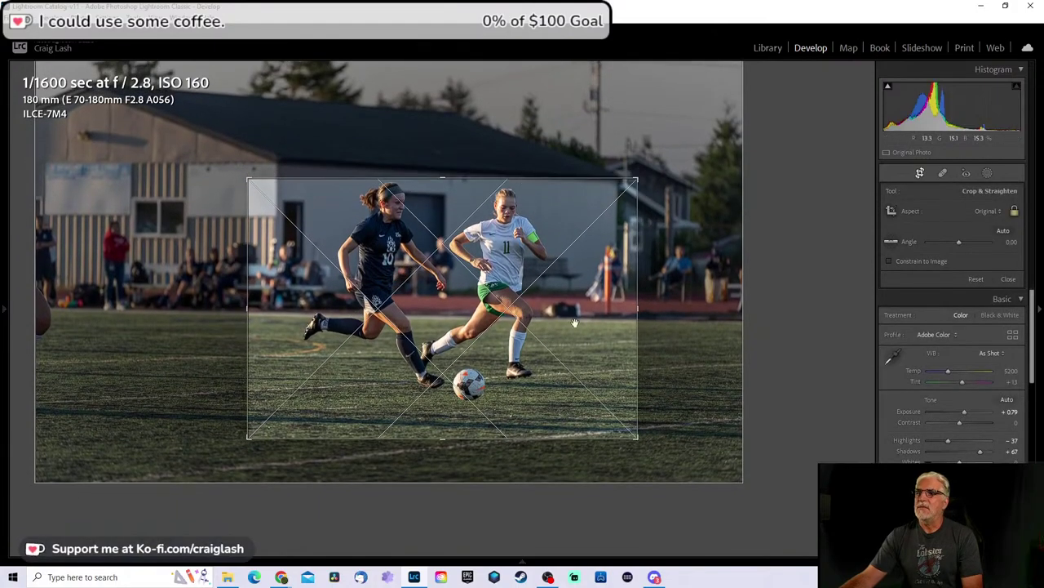
{"action": "mouse_move", "coordinate": [537, 441]}
{"action": "left_mouse_down"}
{"action": "mouse_move", "coordinate": [535, 426]}
{"action": "mouse_move", "coordinate": [522, 447]}
{"action": "mouse_move", "coordinate": [532, 434]}
{"action": "left_mouse_up"}
{"action": "left_click_drag", "start_coordinate": [551, 372], "coordinate": [546, 376]}
{"action": "left_click_drag", "start_coordinate": [600, 339], "coordinate": [531, 343]}
{"action": "double_click", "coordinate": [531, 344]}
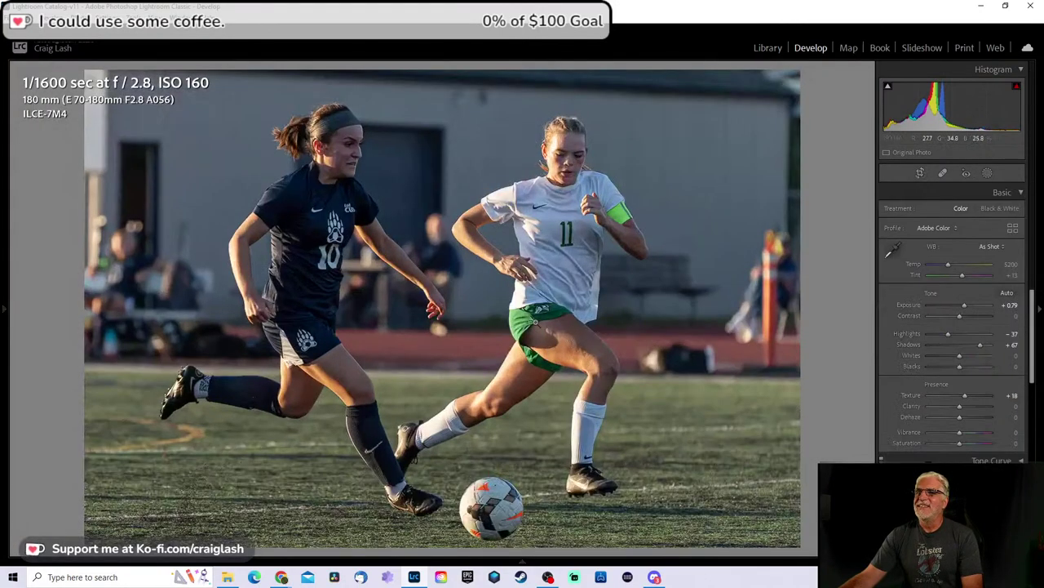
Step: Nudge the photo up within the crop and reapply it
{"action": "key", "text": "r"}
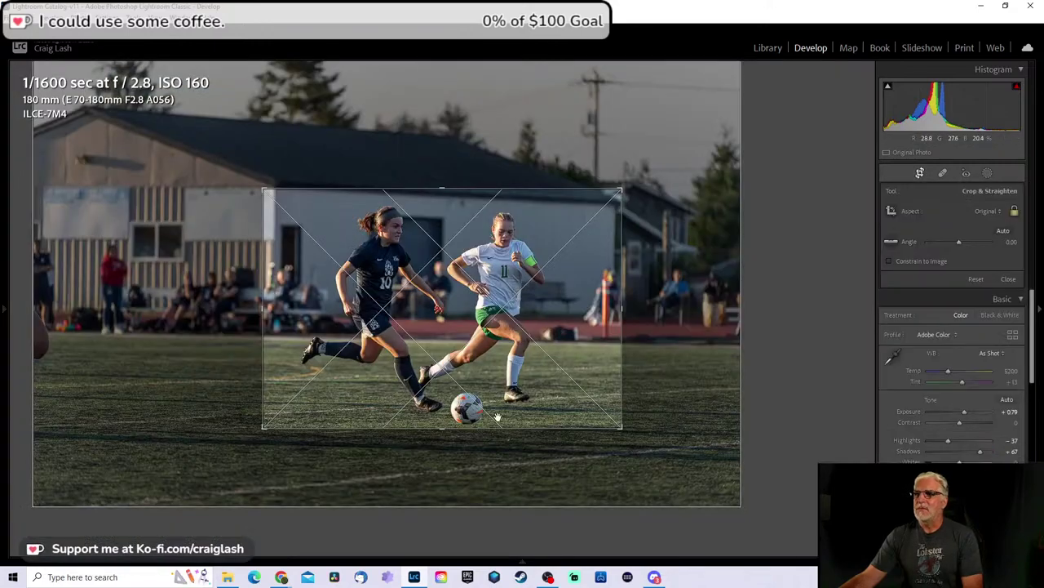
{"action": "left_click_drag", "start_coordinate": [516, 410], "coordinate": [527, 363]}
{"action": "key", "text": "Return"}
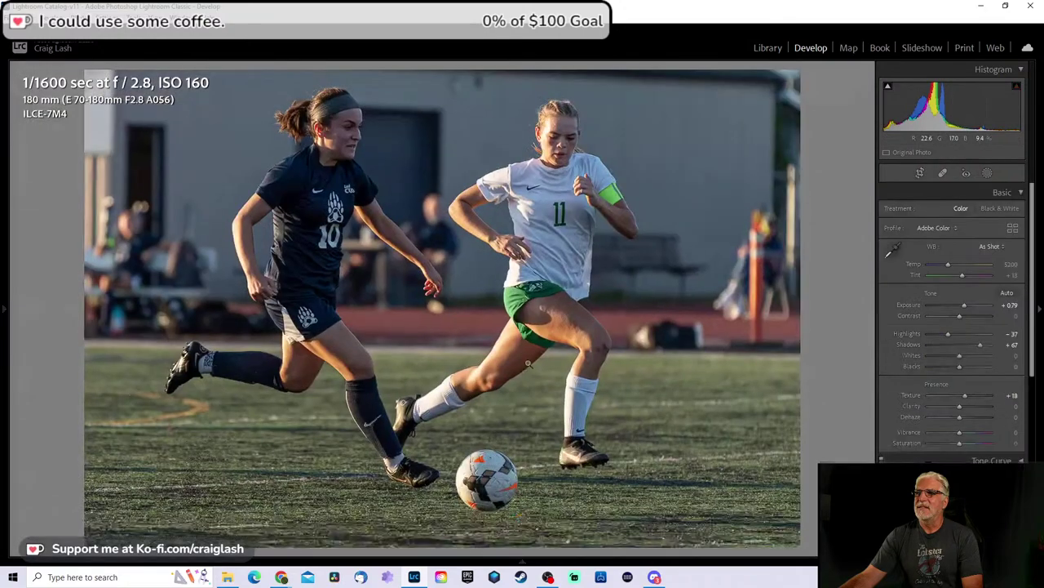
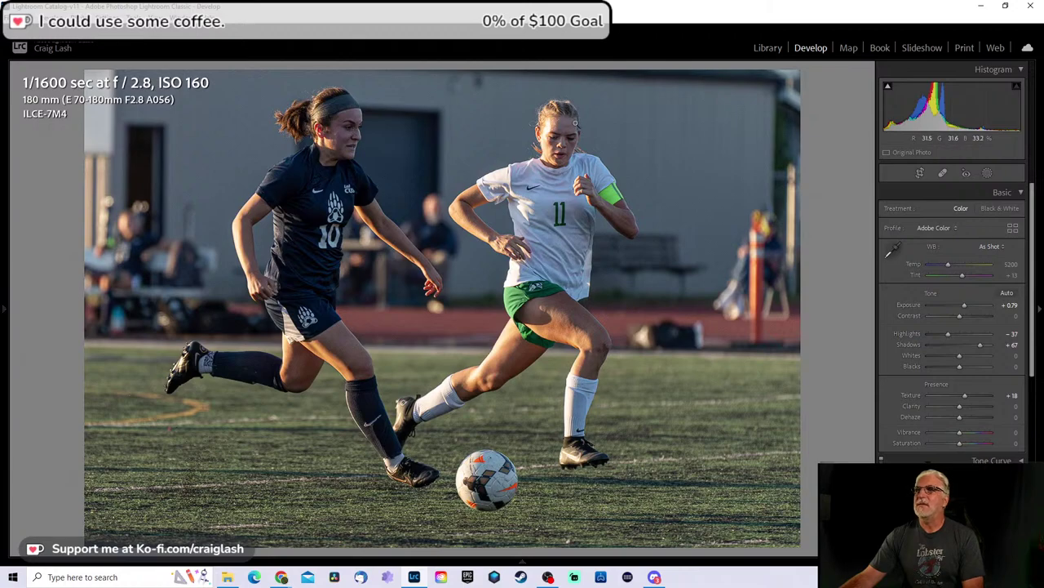
Step: Check player sharpness at 1:1 on the next shots, then advance to the vertical throw-in portrait
{"action": "left_click", "coordinate": [565, 137]}
{"action": "left_click", "coordinate": [298, 235]}
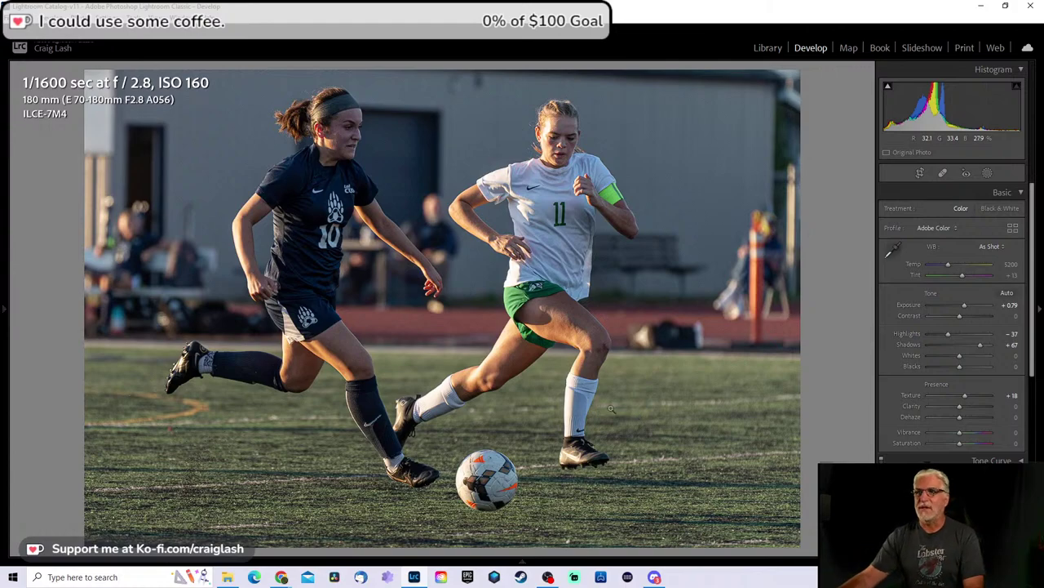
{"action": "key", "text": "Right"}
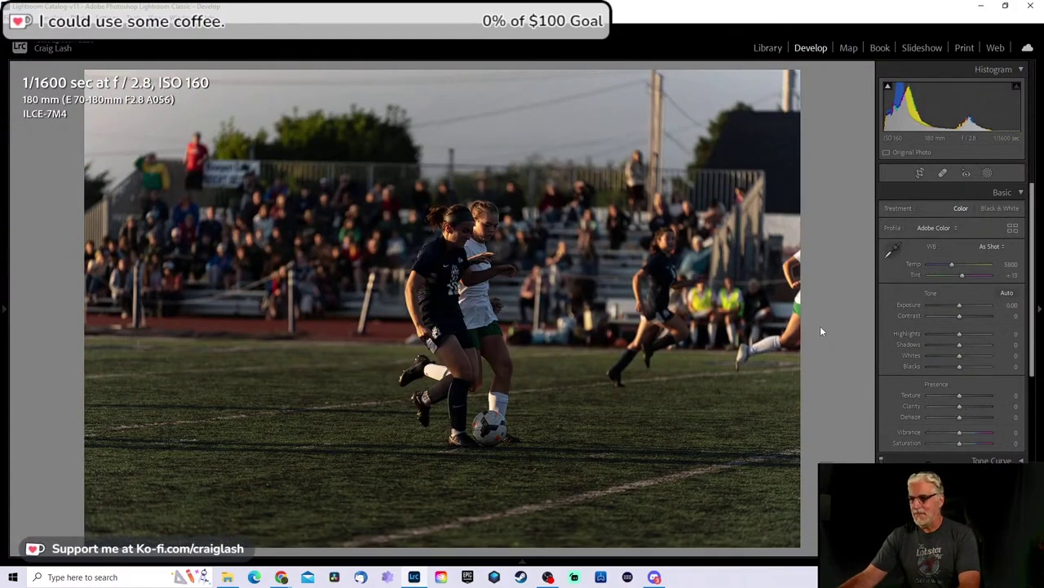
{"action": "left_click", "coordinate": [554, 304]}
{"action": "left_click_drag", "start_coordinate": [503, 292], "coordinate": [492, 293]}
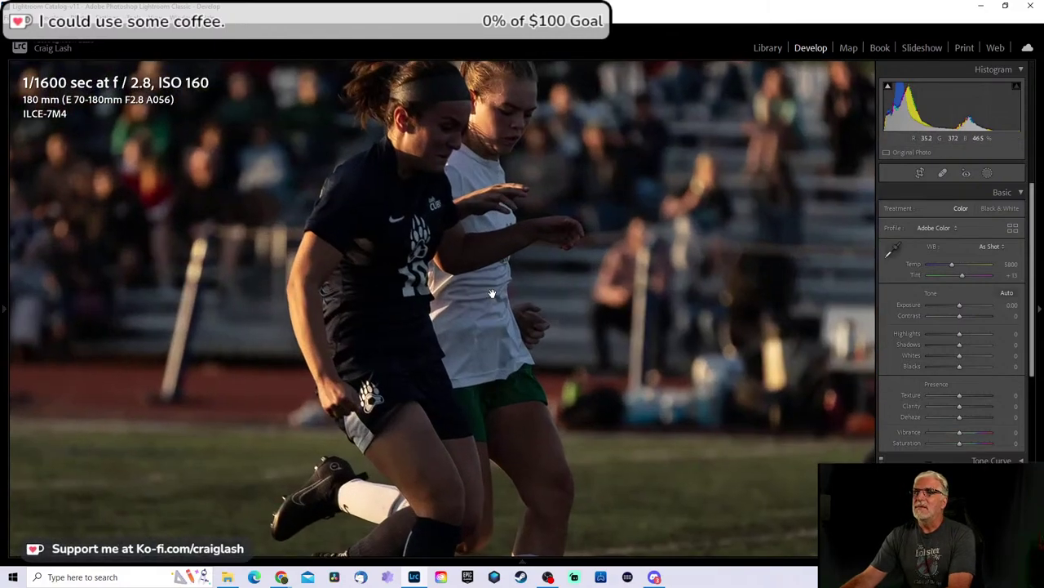
{"action": "left_click", "coordinate": [480, 299]}
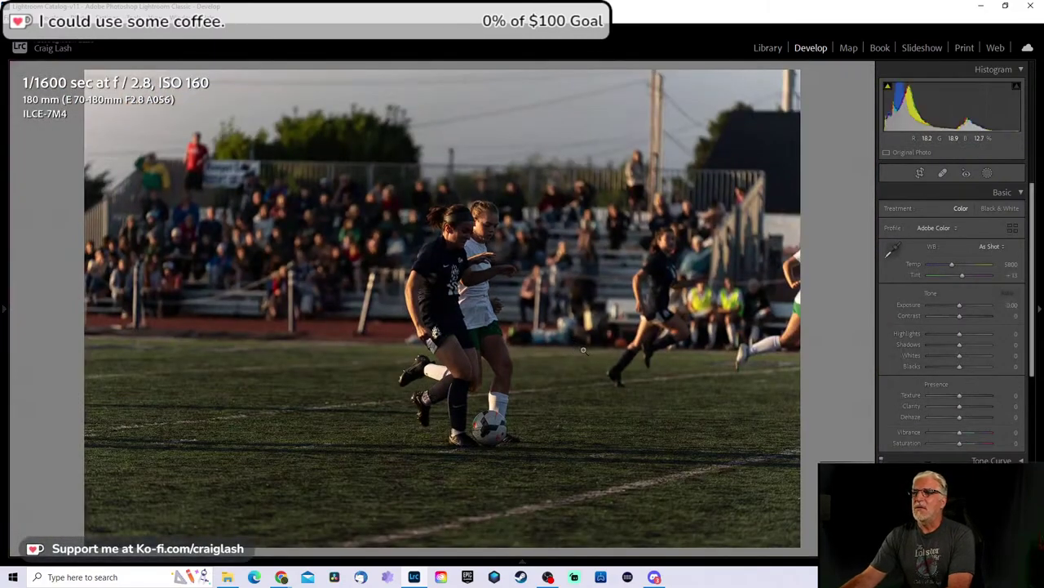
{"action": "key", "text": "Right"}
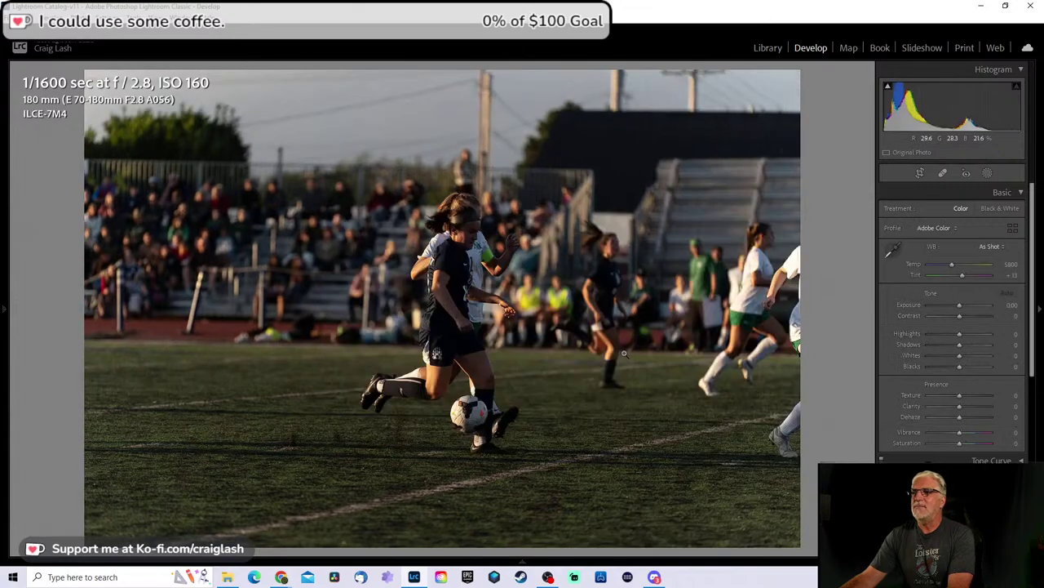
{"action": "key", "text": "Right"}
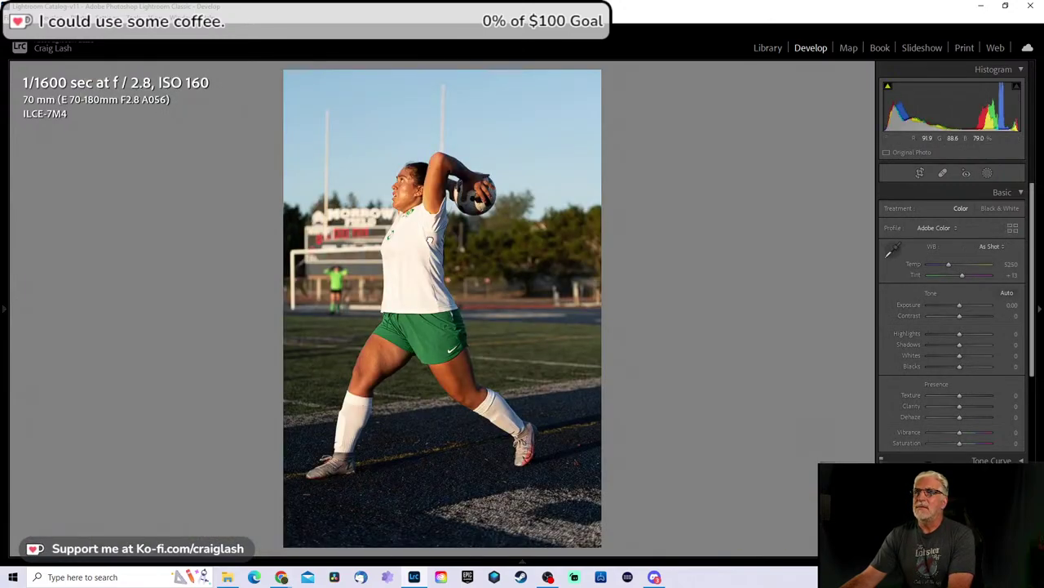
Step: Crop the throw-in photo tighter around the player at the locked original aspect ratio
{"action": "left_click", "coordinate": [446, 230]}
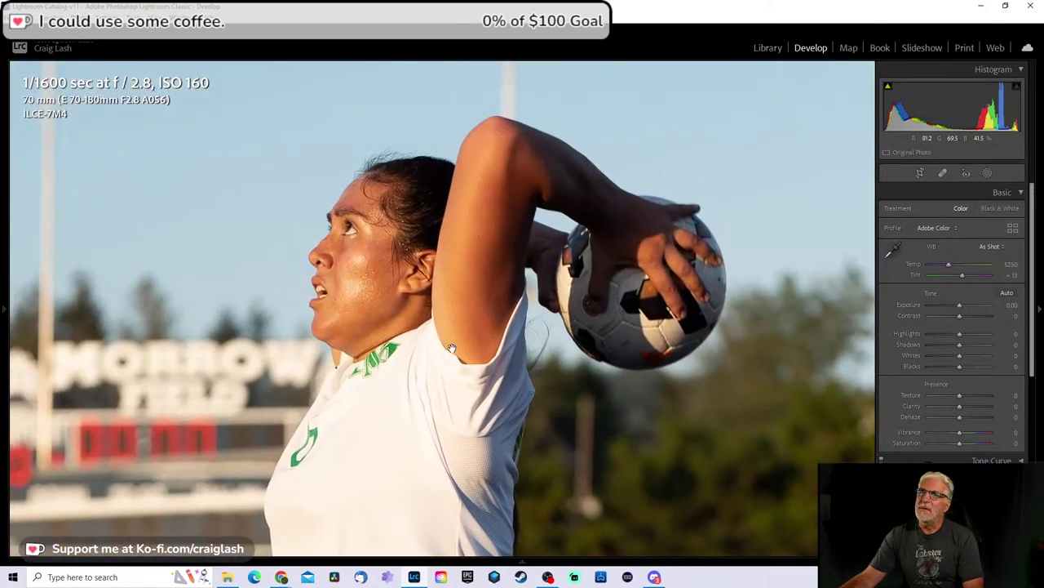
{"action": "left_click", "coordinate": [459, 337]}
{"action": "key", "text": "r"}
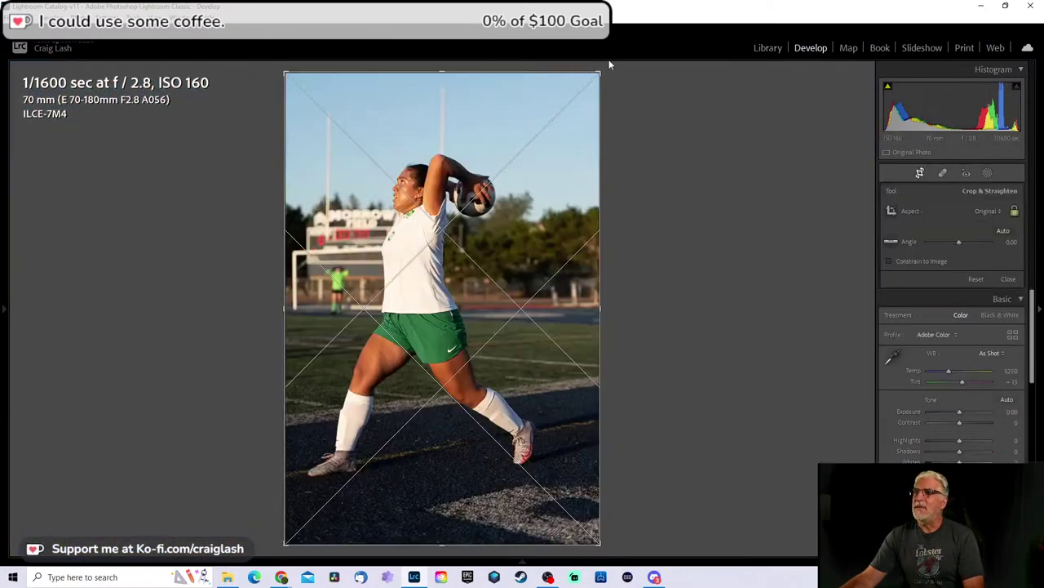
{"action": "left_click_drag", "start_coordinate": [602, 70], "coordinate": [579, 88]}
{"action": "left_click_drag", "start_coordinate": [549, 295], "coordinate": [545, 333]}
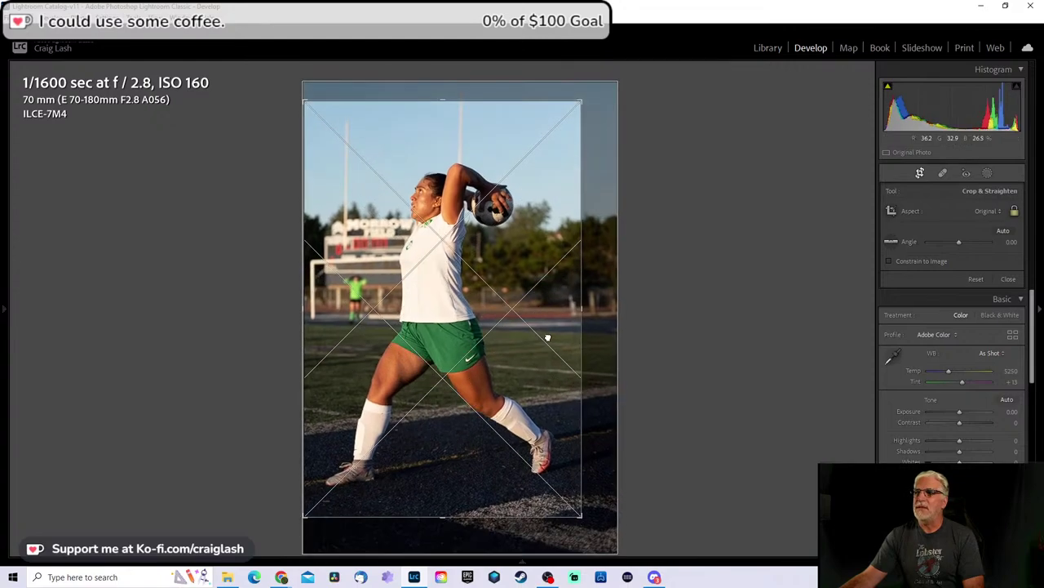
{"action": "left_click_drag", "start_coordinate": [555, 104], "coordinate": [561, 124]}
{"action": "left_click_drag", "start_coordinate": [527, 314], "coordinate": [527, 345]}
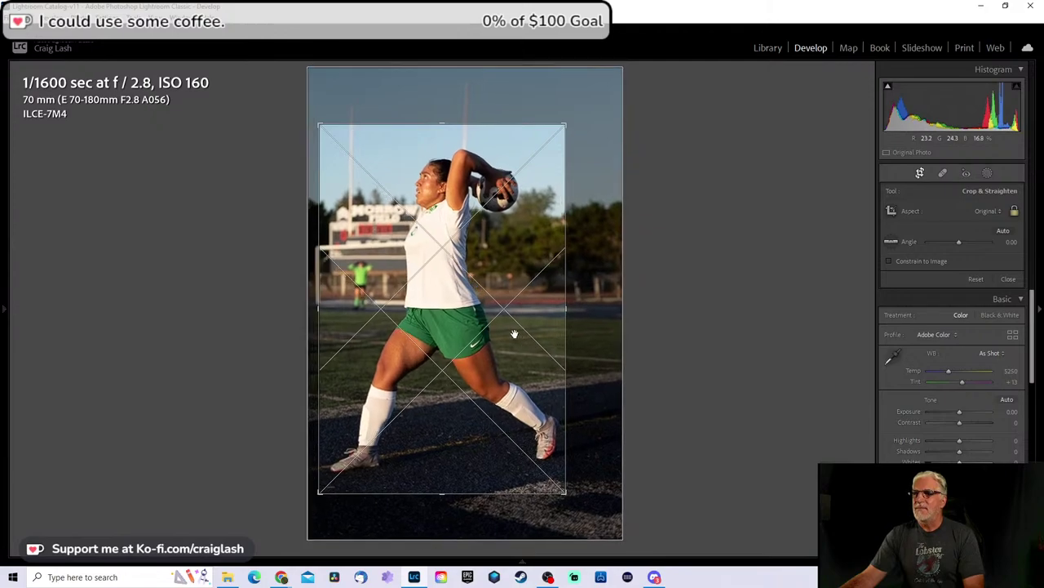
{"action": "key", "text": "Return"}
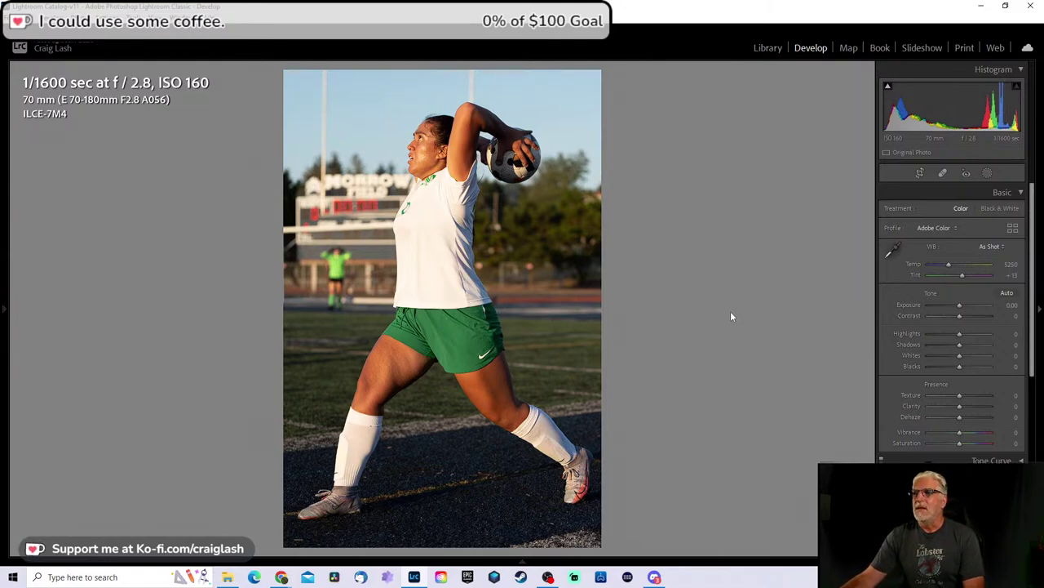
Step: Reopen the crop and enlarge the frame slightly around the thrower
{"action": "key", "text": "r"}
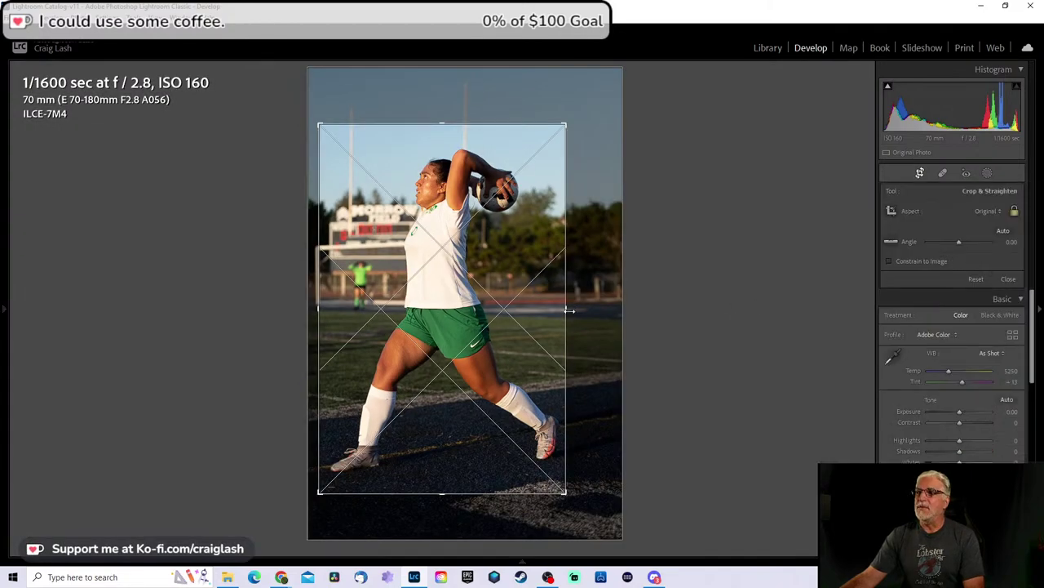
{"action": "left_click_drag", "start_coordinate": [612, 312], "coordinate": [572, 310]}
{"action": "key", "text": "Return"}
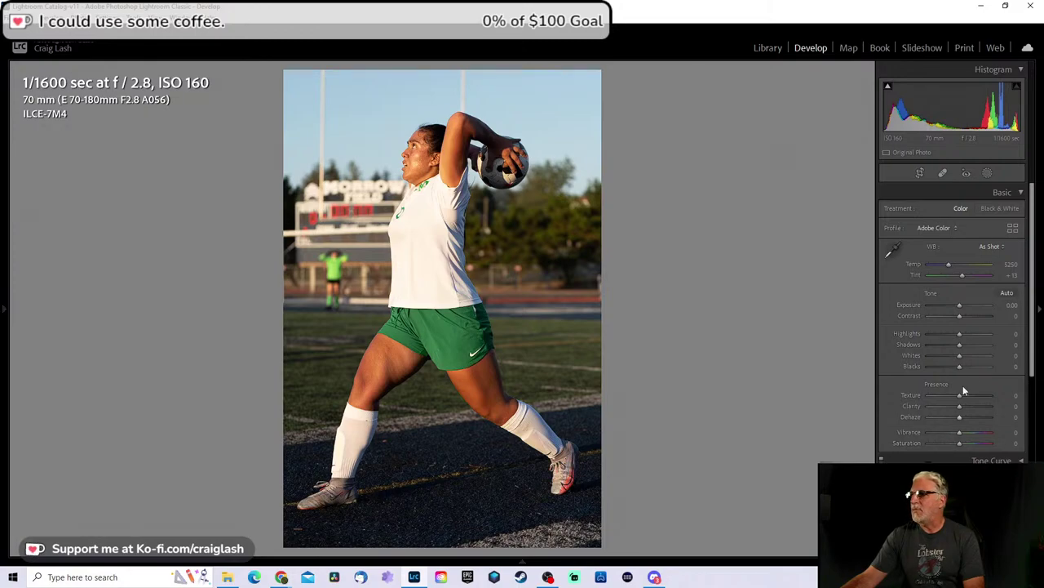
Step: Set Highlights to -28, Shadows to -60 and Texture to +16 in the Basic panel
{"action": "left_click_drag", "start_coordinate": [965, 330], "coordinate": [950, 334]}
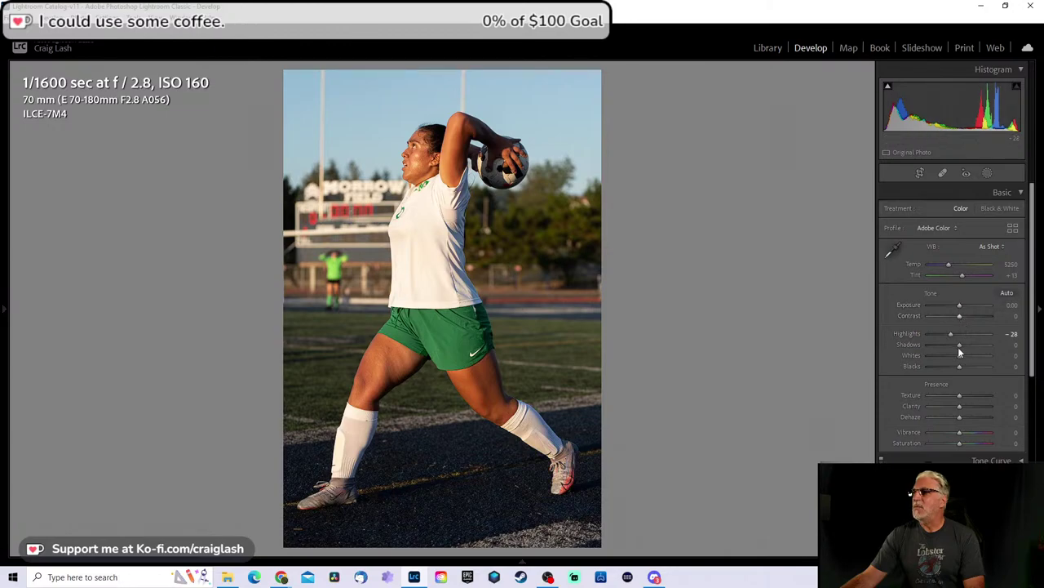
{"action": "left_click_drag", "start_coordinate": [959, 344], "coordinate": [943, 343]}
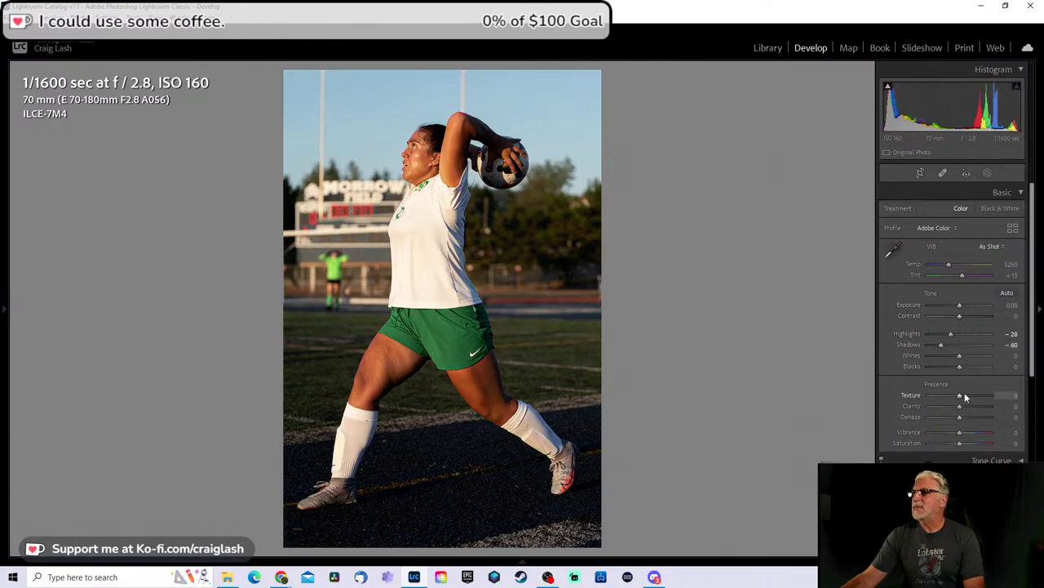
{"action": "left_click_drag", "start_coordinate": [968, 395], "coordinate": [965, 395]}
Step: Cut orange saturation to -17 in HSL/Color, then go to the next photo
{"action": "scroll", "coordinate": [965, 395], "scroll_direction": "down", "scroll_amount": 3}
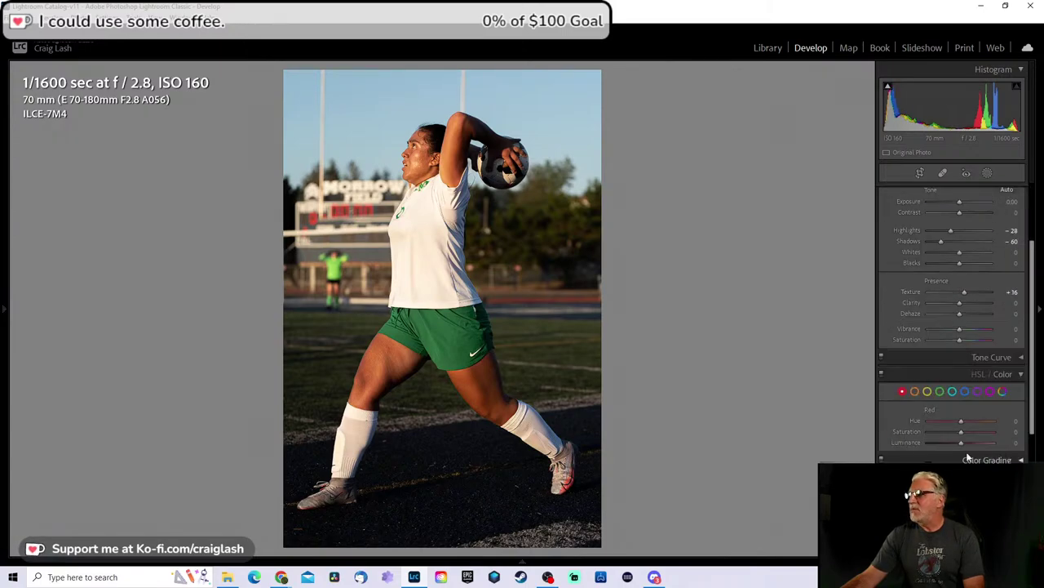
{"action": "left_click", "coordinate": [914, 392]}
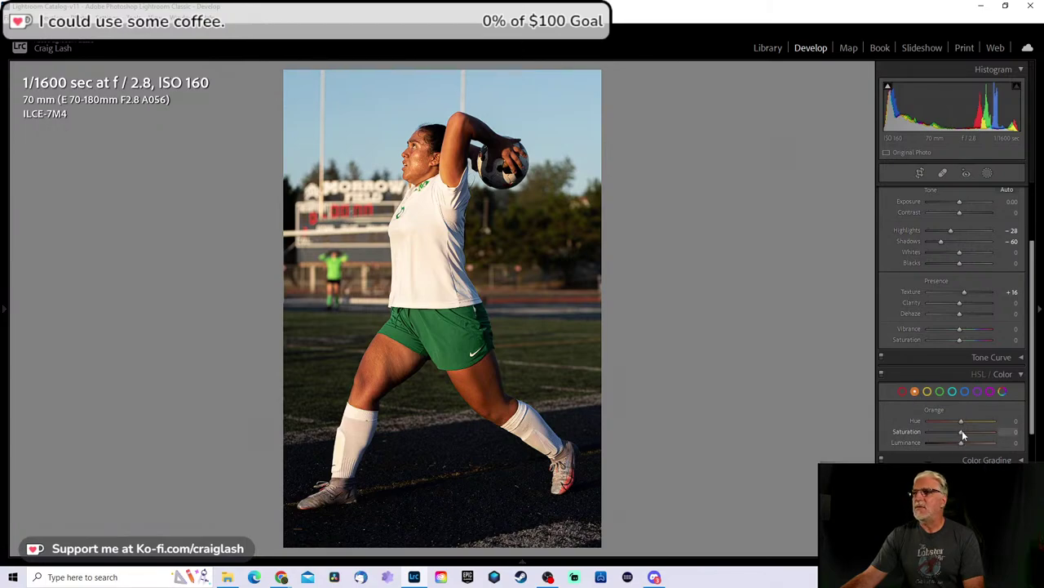
{"action": "mouse_move", "coordinate": [963, 431]}
{"action": "left_mouse_down"}
{"action": "mouse_move", "coordinate": [954, 431]}
{"action": "mouse_move", "coordinate": [1005, 432]}
{"action": "mouse_move", "coordinate": [958, 438]}
{"action": "left_mouse_up"}
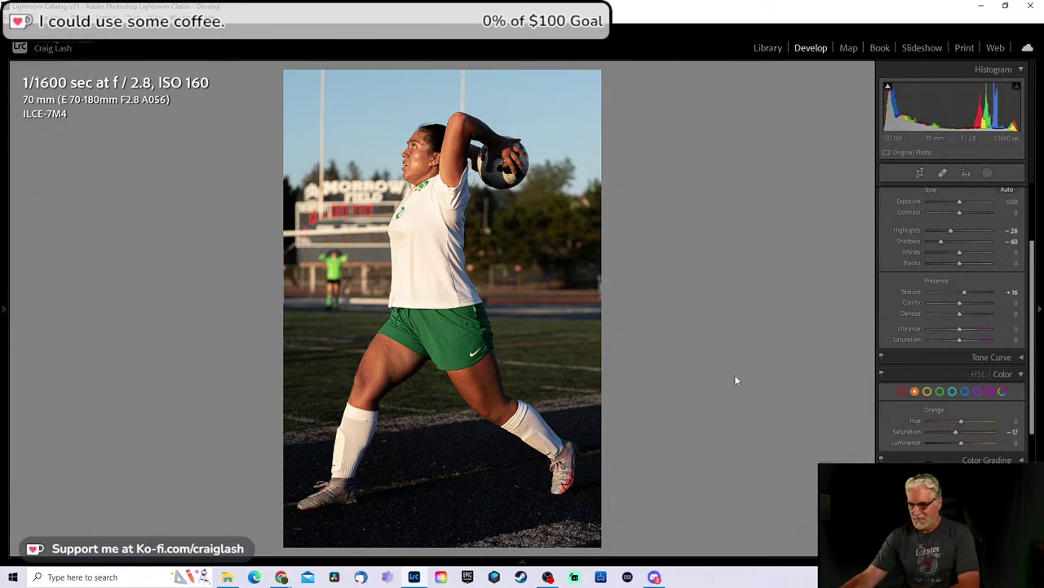
{"action": "key", "text": "Right"}
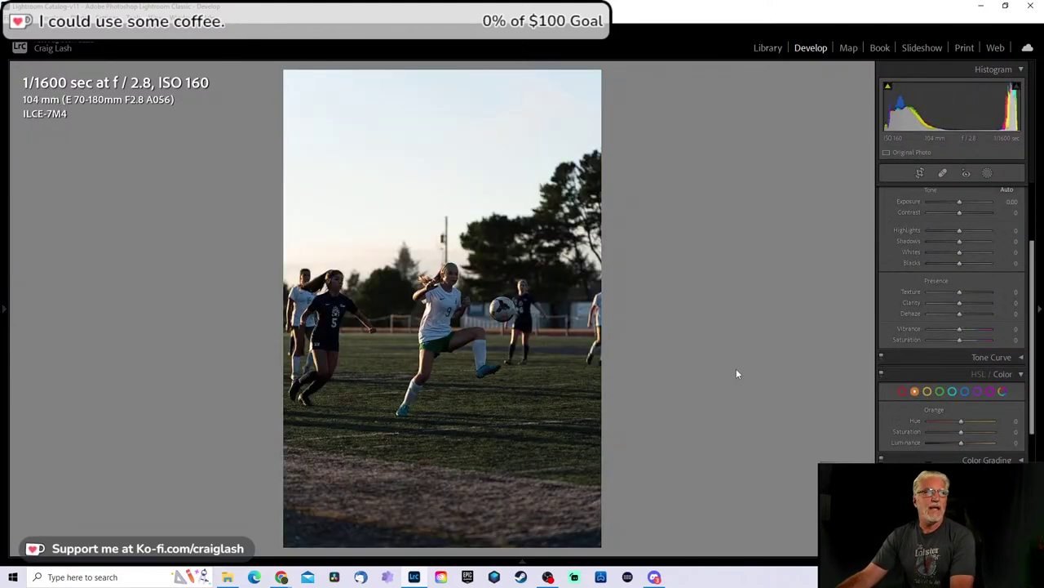
Step: Inspect the player 9 shots close up around the ball, then advance to the landscape volley photo
{"action": "left_click", "coordinate": [490, 321]}
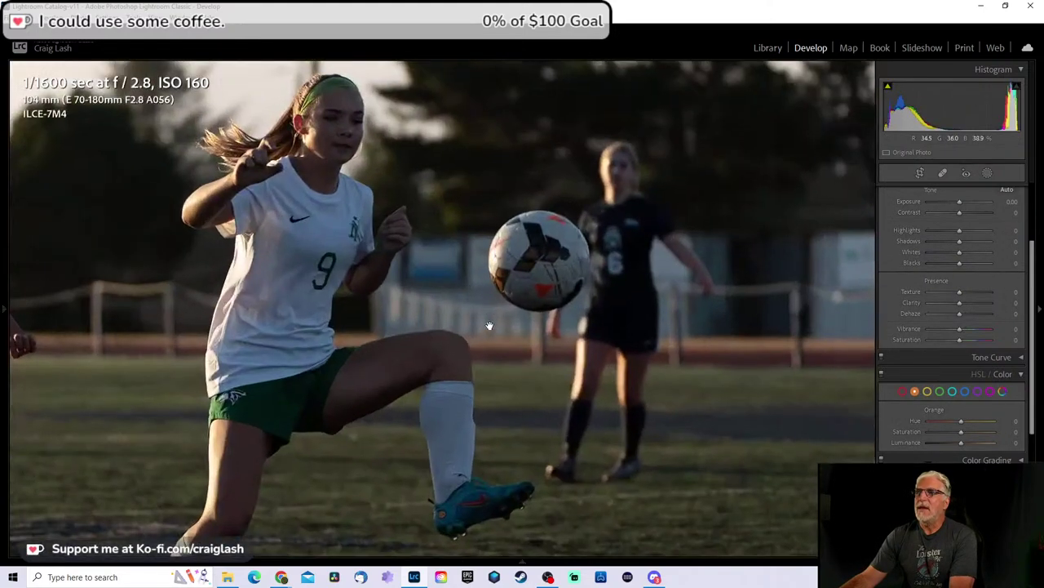
{"action": "left_click", "coordinate": [488, 326]}
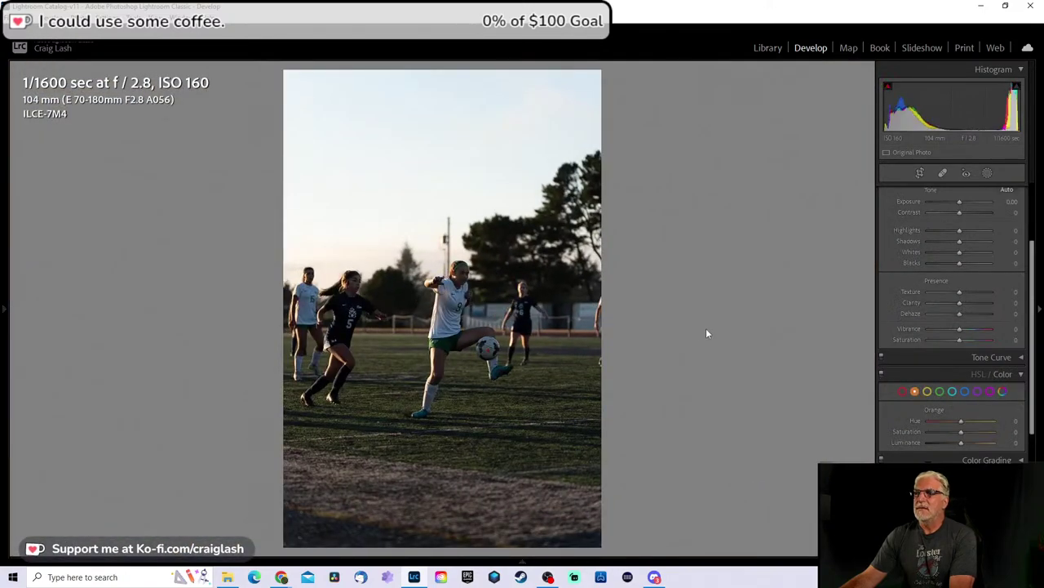
{"action": "key", "text": "Right"}
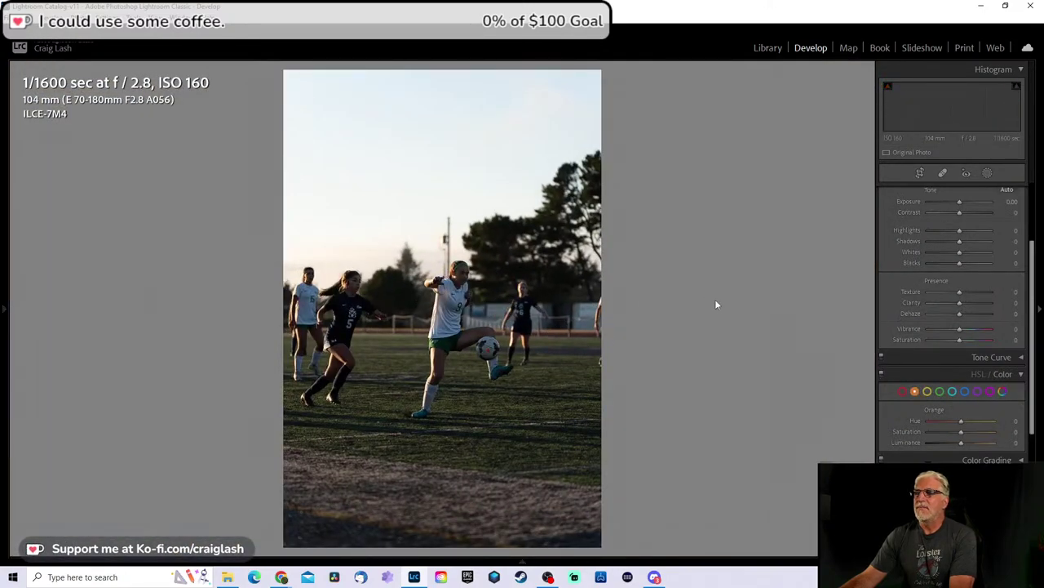
{"action": "key", "text": "Left"}
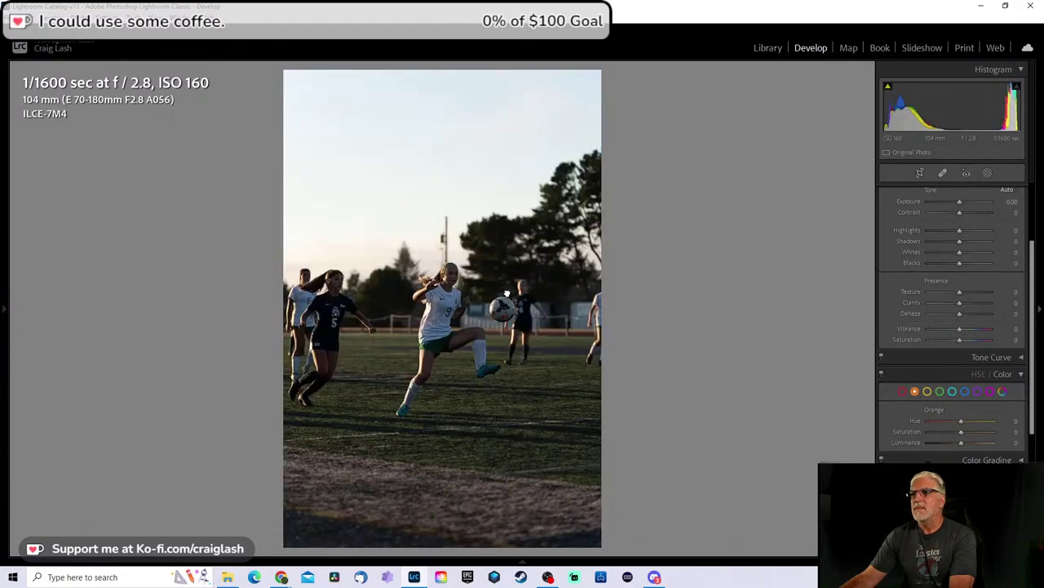
{"action": "left_click", "coordinate": [478, 312]}
{"action": "left_click_drag", "start_coordinate": [478, 313], "coordinate": [516, 293]}
{"action": "left_click", "coordinate": [695, 359]}
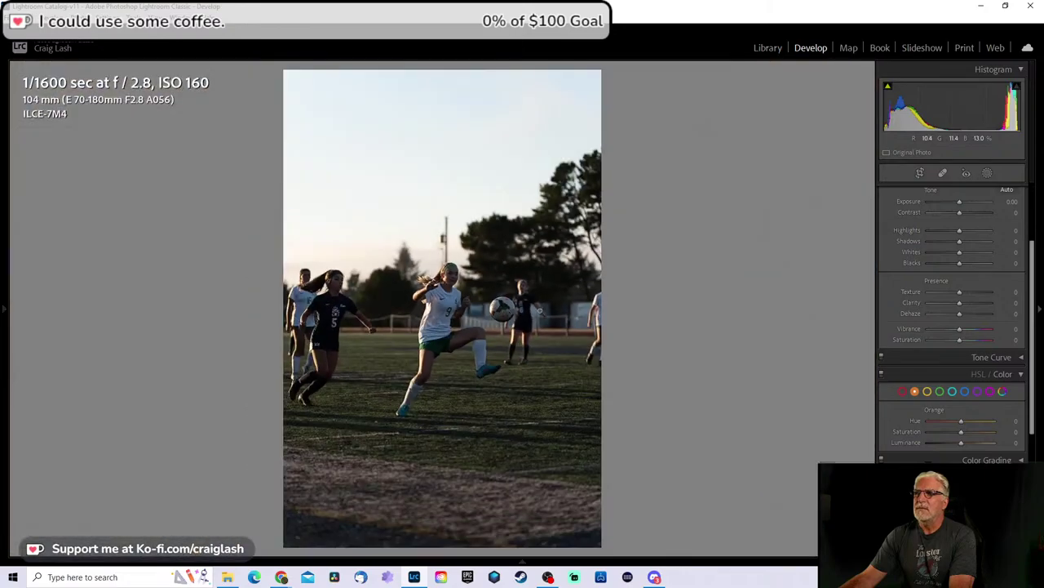
{"action": "left_click", "coordinate": [692, 359]}
{"action": "left_click_drag", "start_coordinate": [509, 330], "coordinate": [498, 360]}
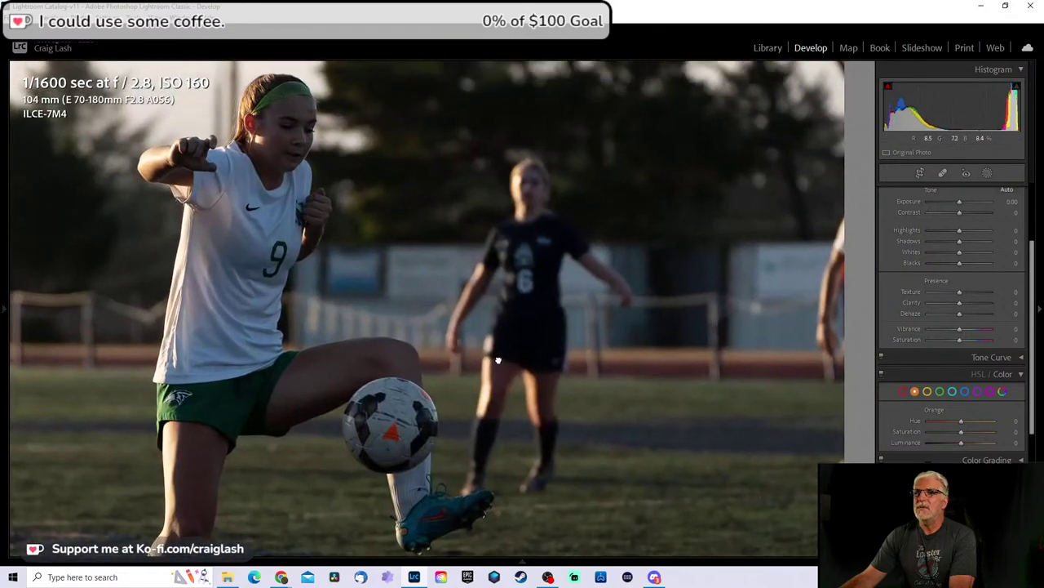
{"action": "key", "text": "Right"}
{"action": "key", "text": "Right"}
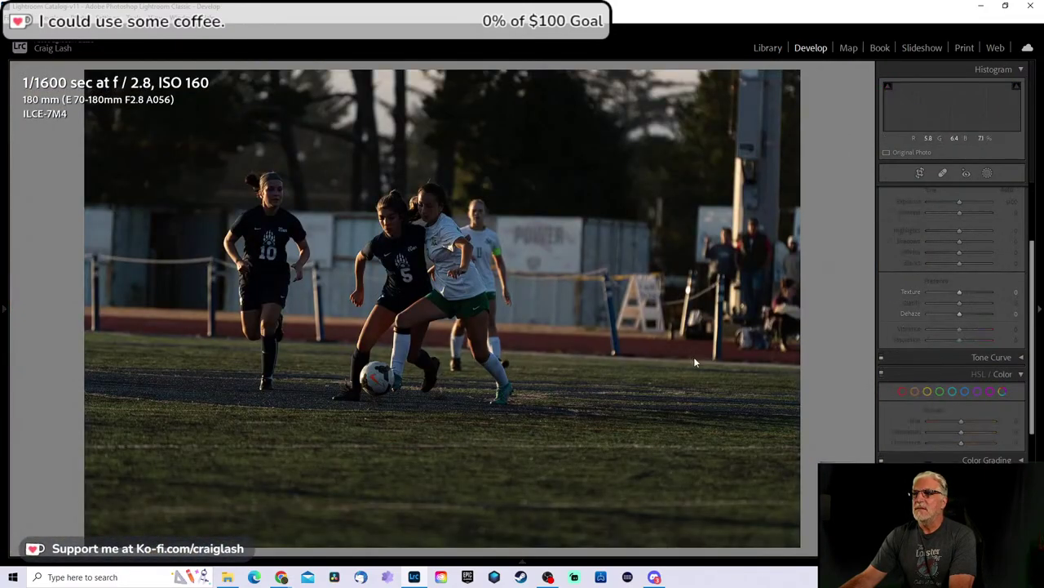
{"action": "key", "text": "Right"}
{"action": "key", "text": "Right"}
{"action": "key", "text": "Right"}
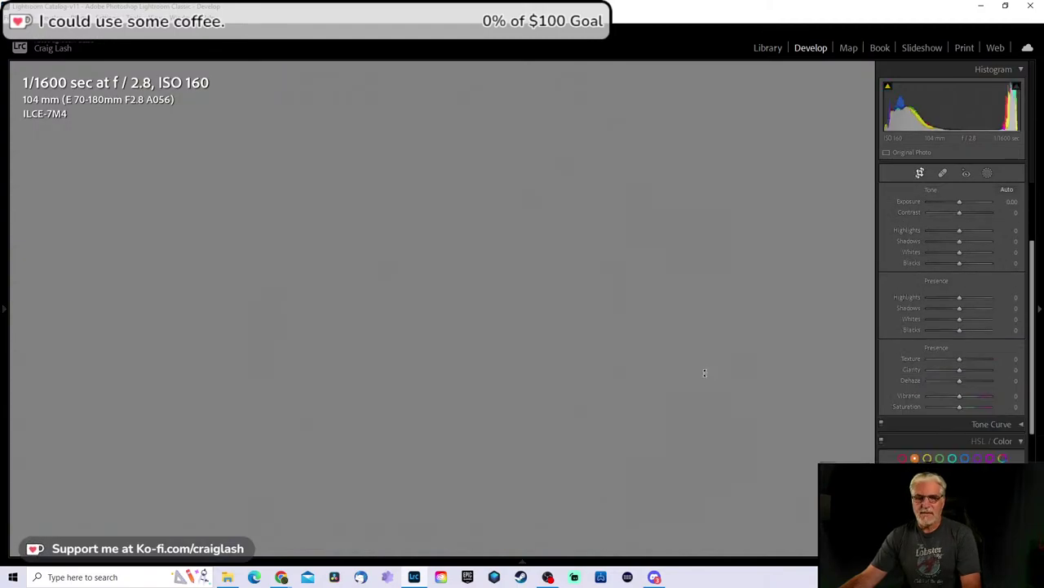
Step: Tighten the locked-aspect crop around player 9 kicking the ball, recentre her, and apply
{"action": "key", "text": "r"}
{"action": "mouse_move", "coordinate": [487, 419]}
{"action": "left_mouse_down"}
{"action": "mouse_move", "coordinate": [486, 341]}
{"action": "mouse_move", "coordinate": [486, 412]}
{"action": "left_mouse_up"}
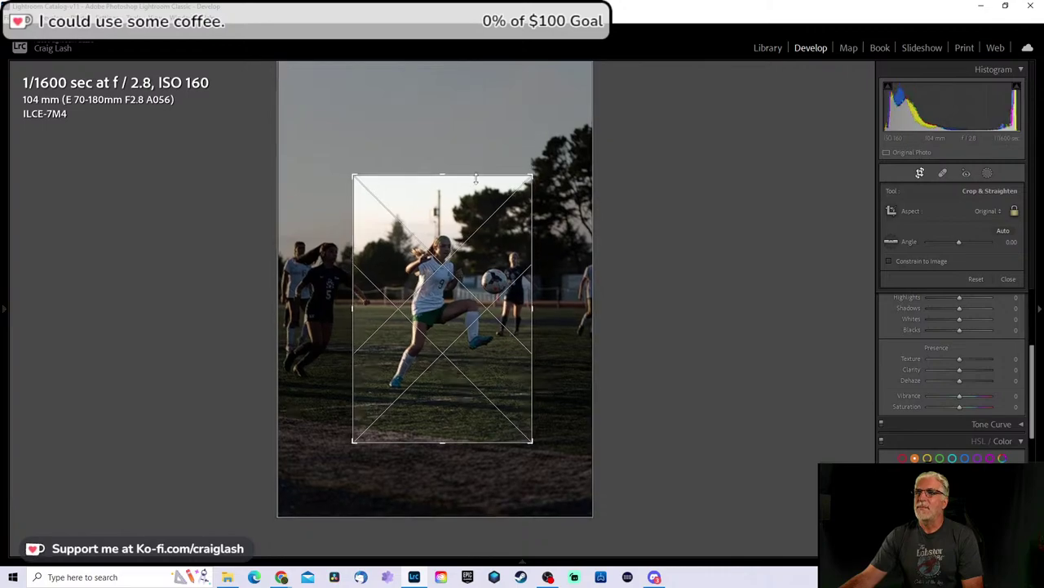
{"action": "left_click_drag", "start_coordinate": [475, 178], "coordinate": [476, 202]}
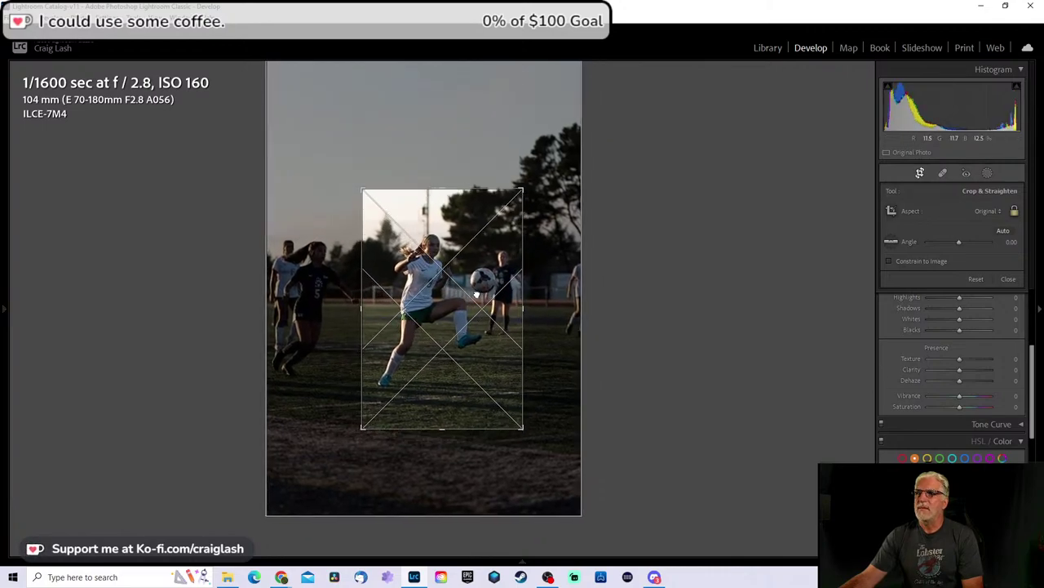
{"action": "left_click_drag", "start_coordinate": [476, 293], "coordinate": [481, 296]}
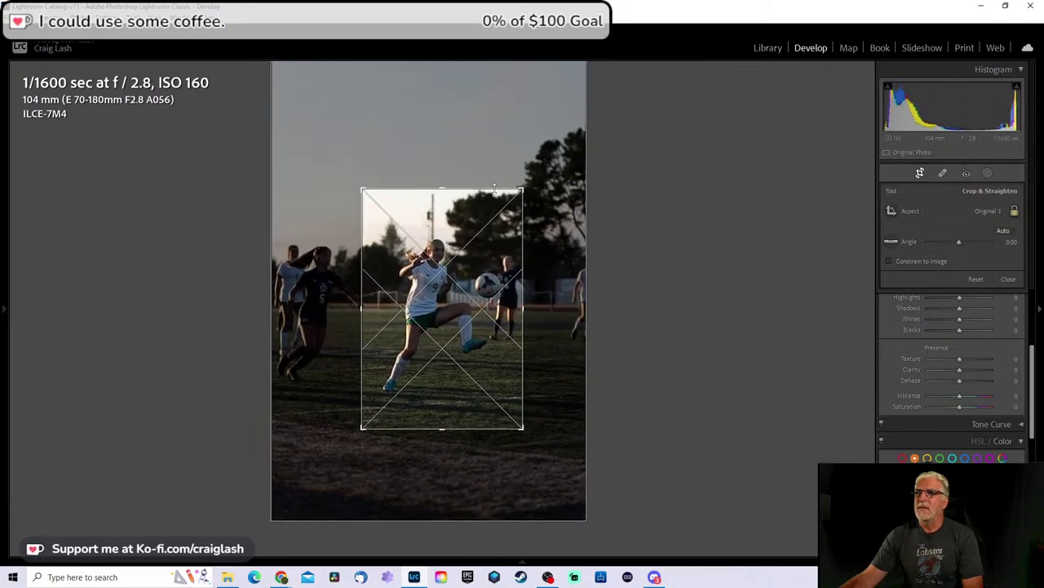
{"action": "left_click_drag", "start_coordinate": [493, 188], "coordinate": [493, 202]}
{"action": "left_click_drag", "start_coordinate": [486, 318], "coordinate": [488, 324]}
{"action": "left_click", "coordinate": [1008, 278]}
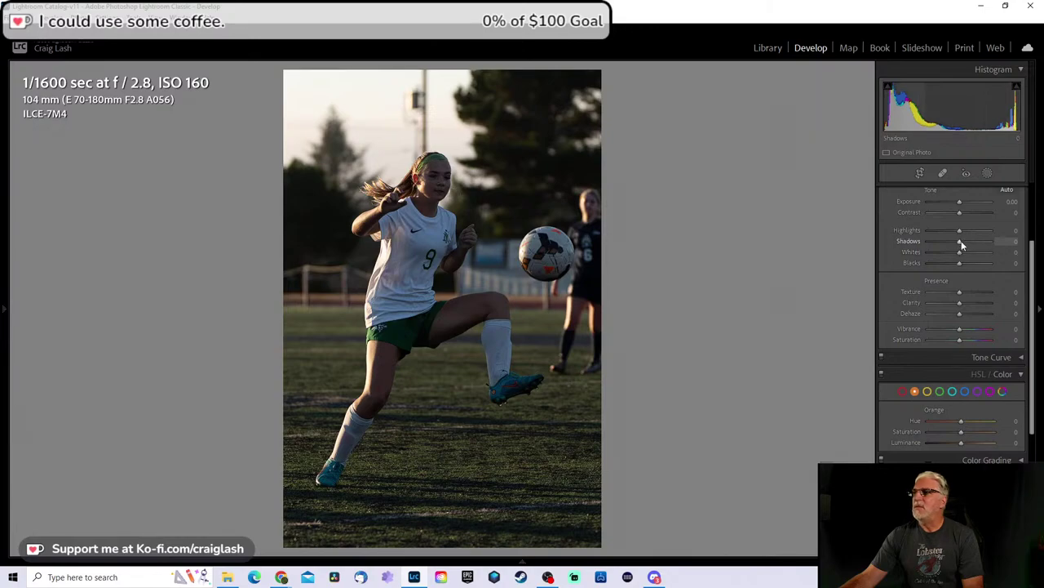
Step: Set Shadows +53, Highlights -23, Texture +21 and Exposure +0.09, then go to the next photo
{"action": "left_click_drag", "start_coordinate": [962, 239], "coordinate": [964, 202]}
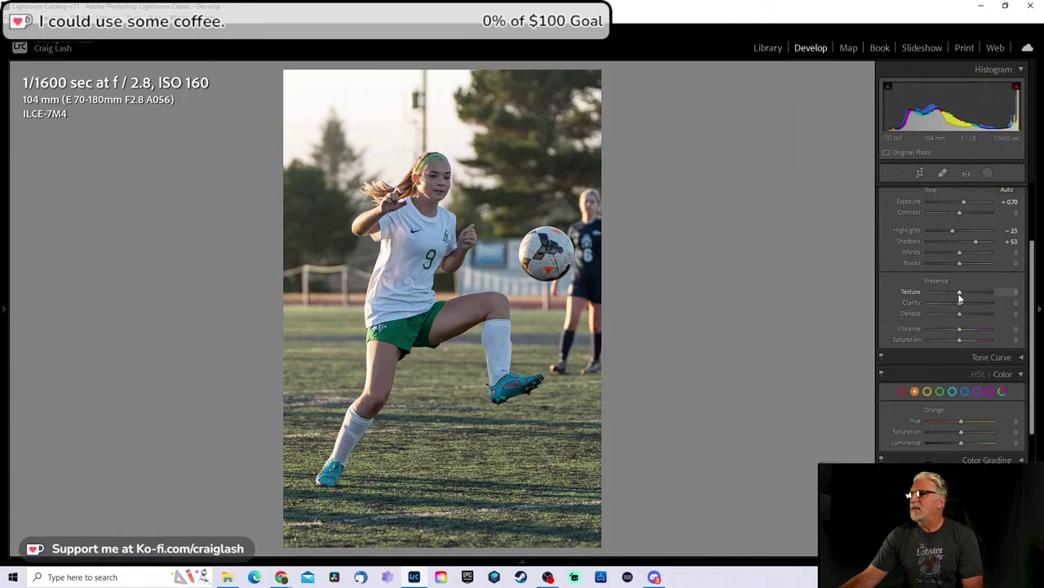
{"action": "left_click_drag", "start_coordinate": [959, 292], "coordinate": [962, 293]}
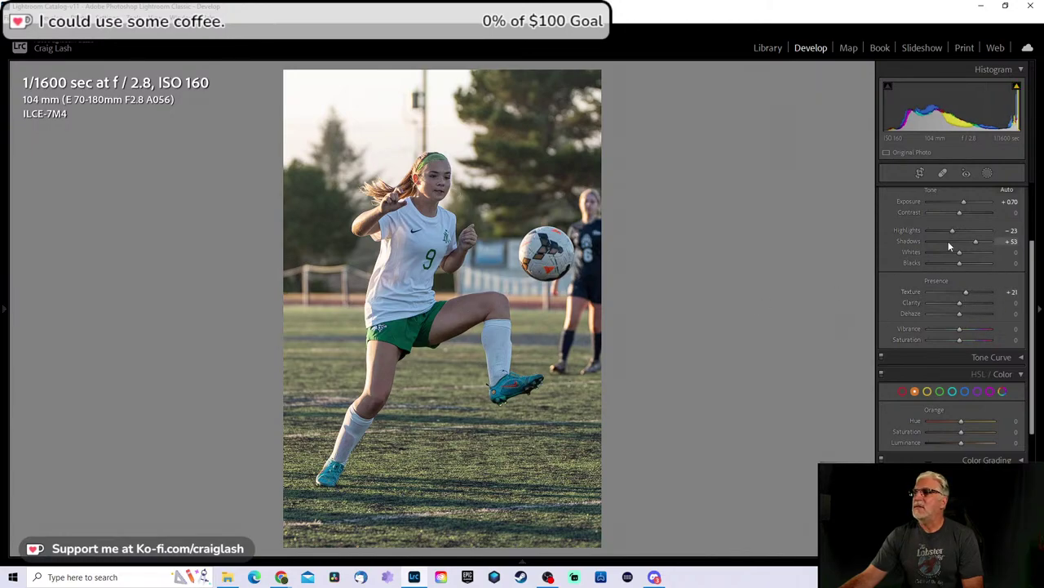
{"action": "left_click_drag", "start_coordinate": [961, 202], "coordinate": [957, 203]}
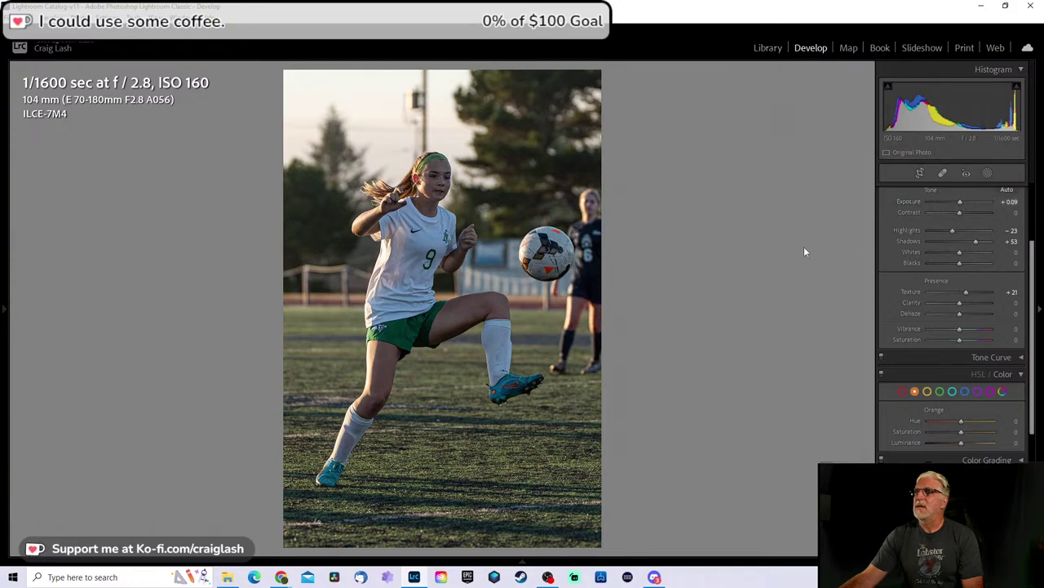
{"action": "key", "text": "Right"}
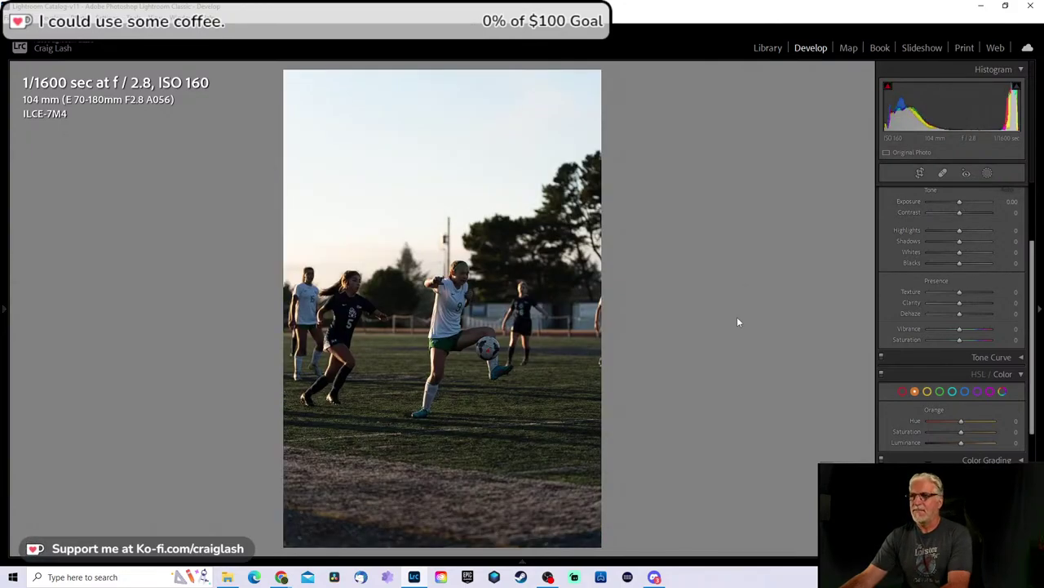
Step: Crop the wide shot to a tight vertical frame around player 9 controlling the ball
{"action": "key", "text": "r"}
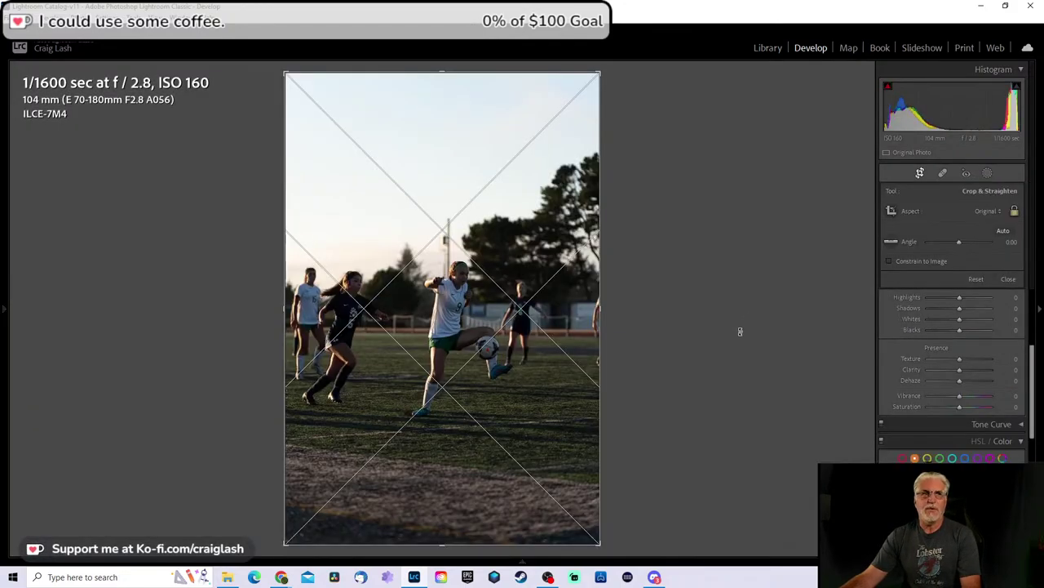
{"action": "left_click_drag", "start_coordinate": [467, 78], "coordinate": [465, 198]}
{"action": "left_click_drag", "start_coordinate": [485, 268], "coordinate": [471, 327]}
{"action": "key", "text": "r"}
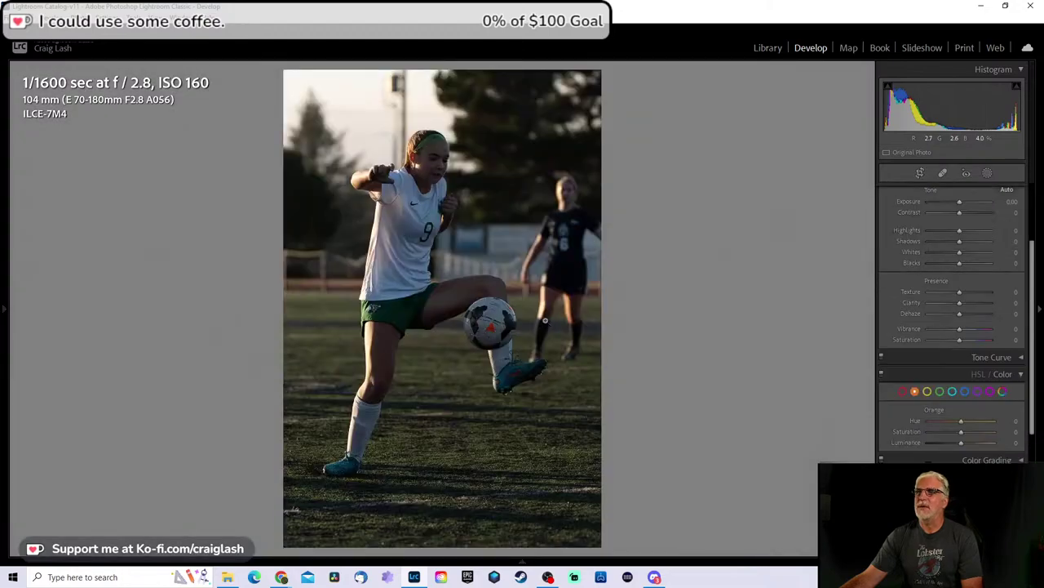
{"action": "key", "text": "r"}
{"action": "left_click_drag", "start_coordinate": [467, 422], "coordinate": [478, 397]}
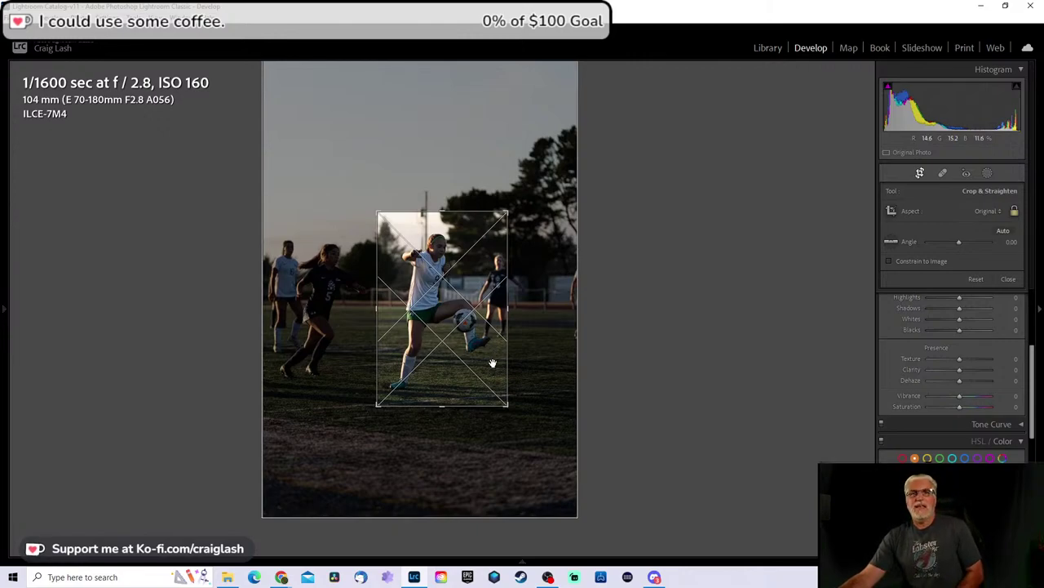
{"action": "double_click", "coordinate": [457, 319]}
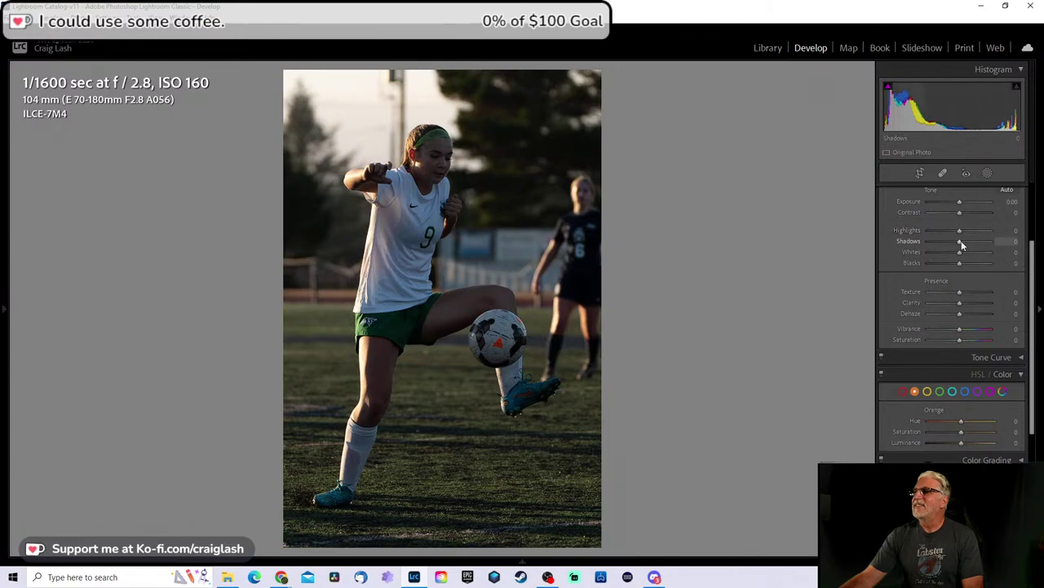
Step: Set Shadows to +54 and Highlights to -7
{"action": "left_click_drag", "start_coordinate": [961, 242], "coordinate": [981, 246]}
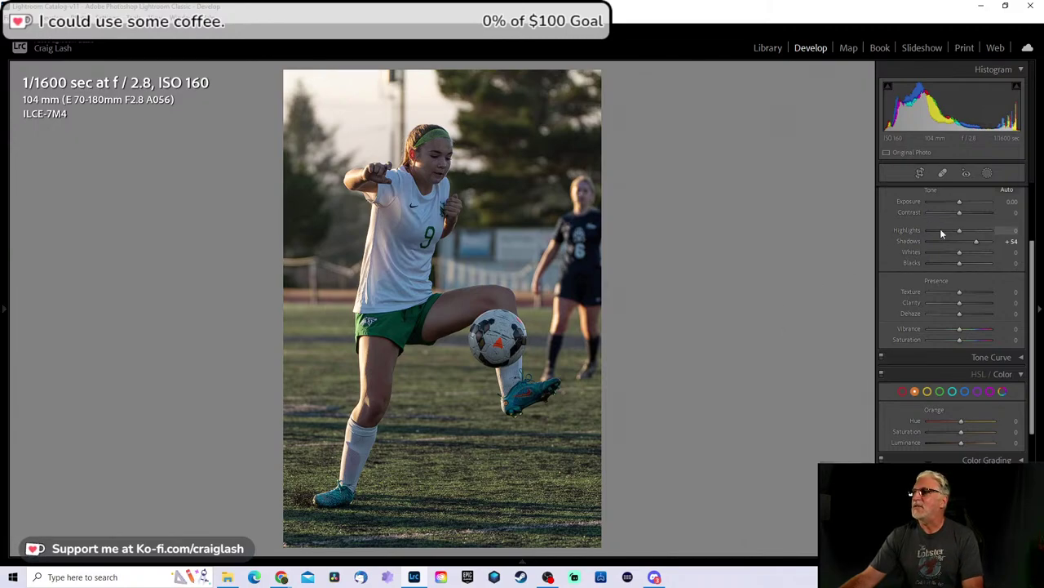
{"action": "left_click_drag", "start_coordinate": [960, 229], "coordinate": [957, 230]}
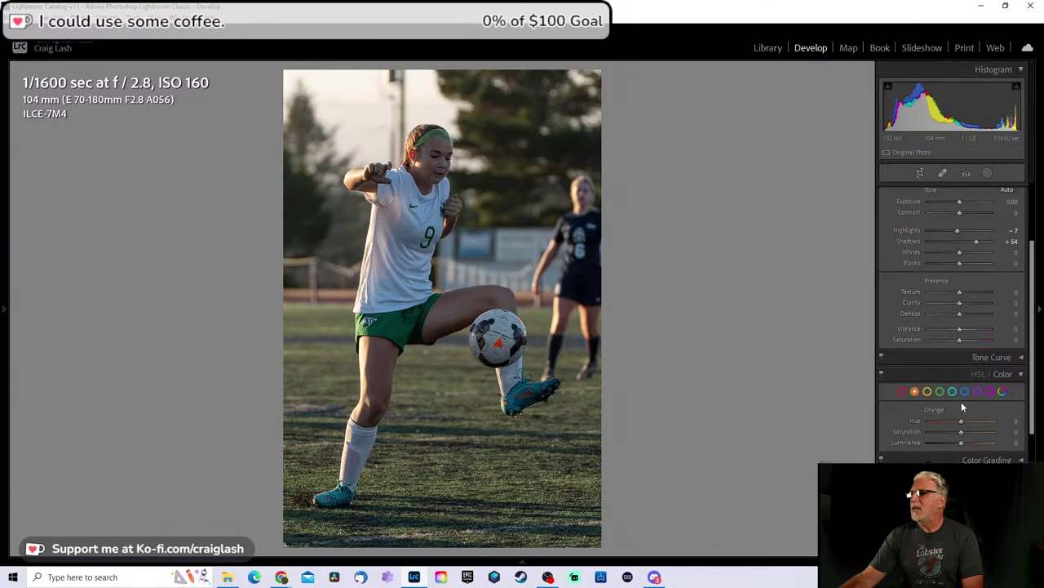
{"action": "scroll", "coordinate": [967, 359], "scroll_direction": "up", "scroll_amount": 3}
Step: Browse ahead through the soccer shots and remove an unwanted photo from the catalog
{"action": "key", "text": "Right"}
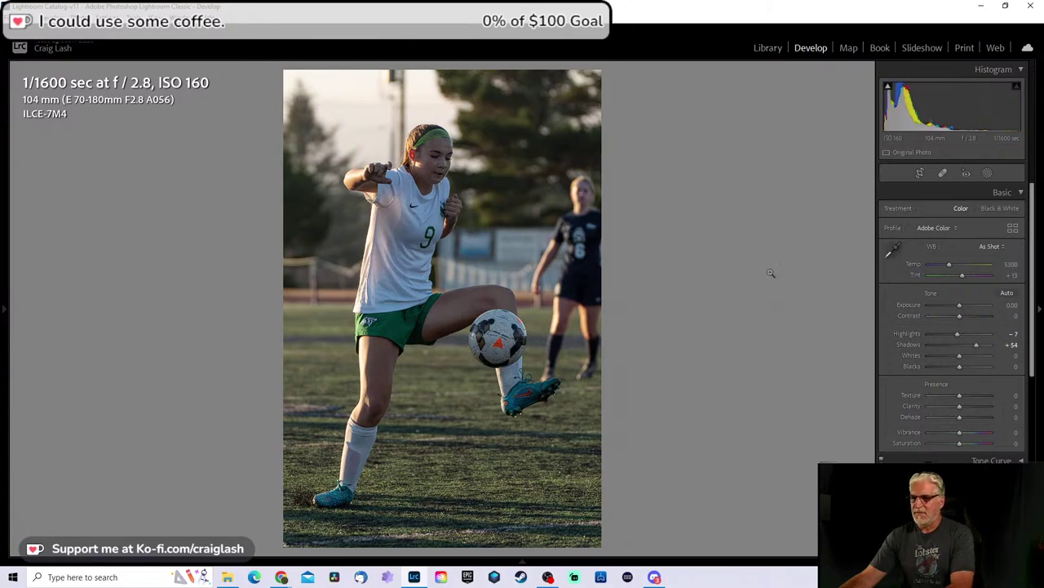
{"action": "mouse_move", "coordinate": [528, 565]}
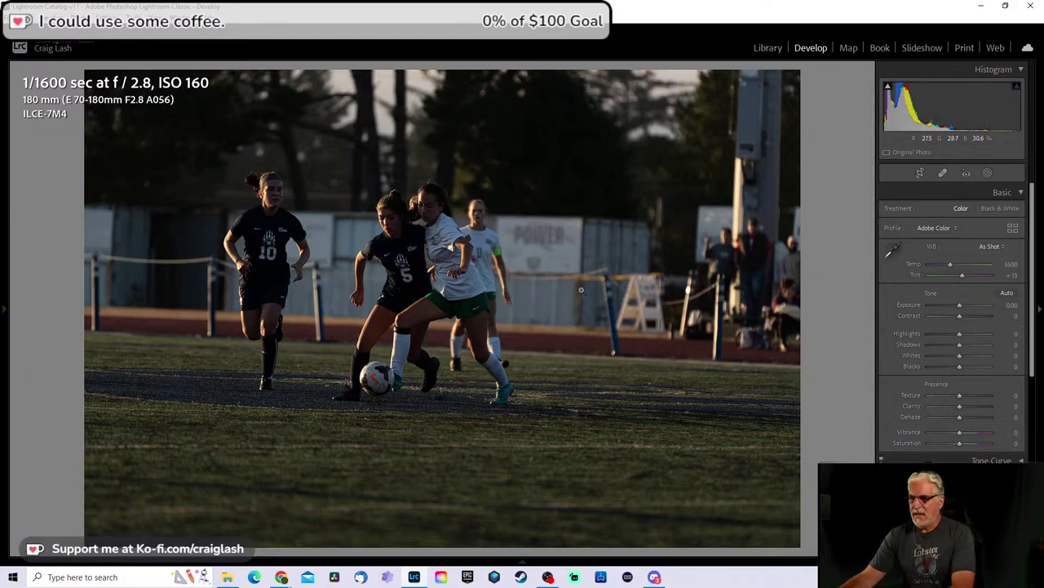
{"action": "key", "text": "z"}
{"action": "key", "text": "z"}
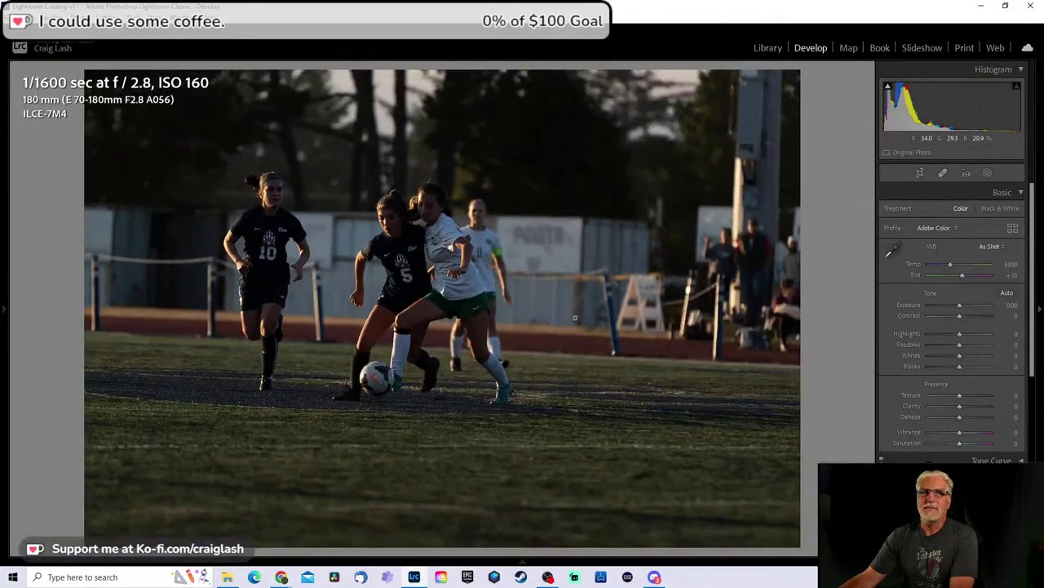
{"action": "key", "text": "Right"}
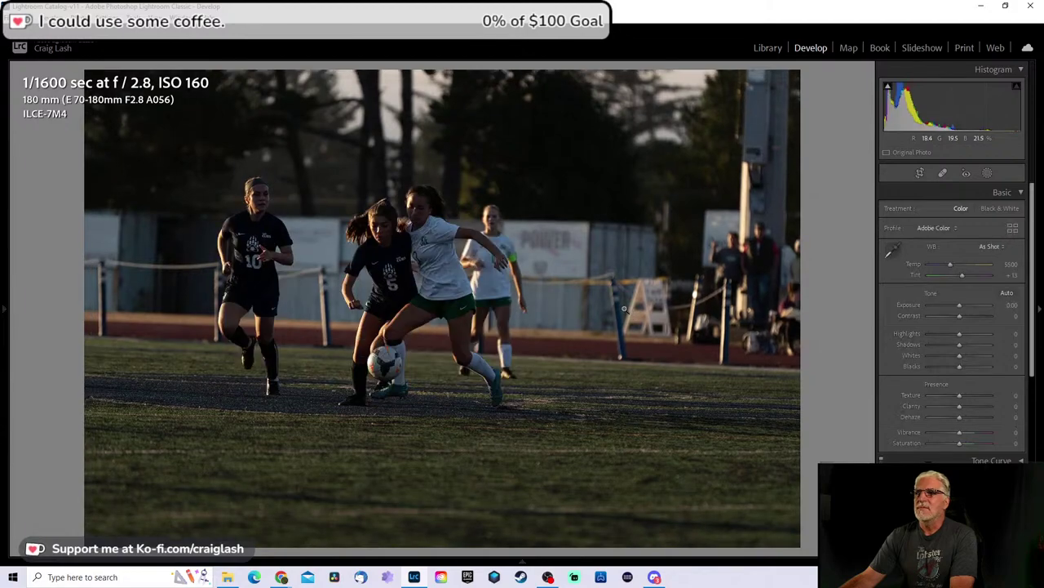
{"action": "key", "text": "Right"}
{"action": "key", "text": "Right"}
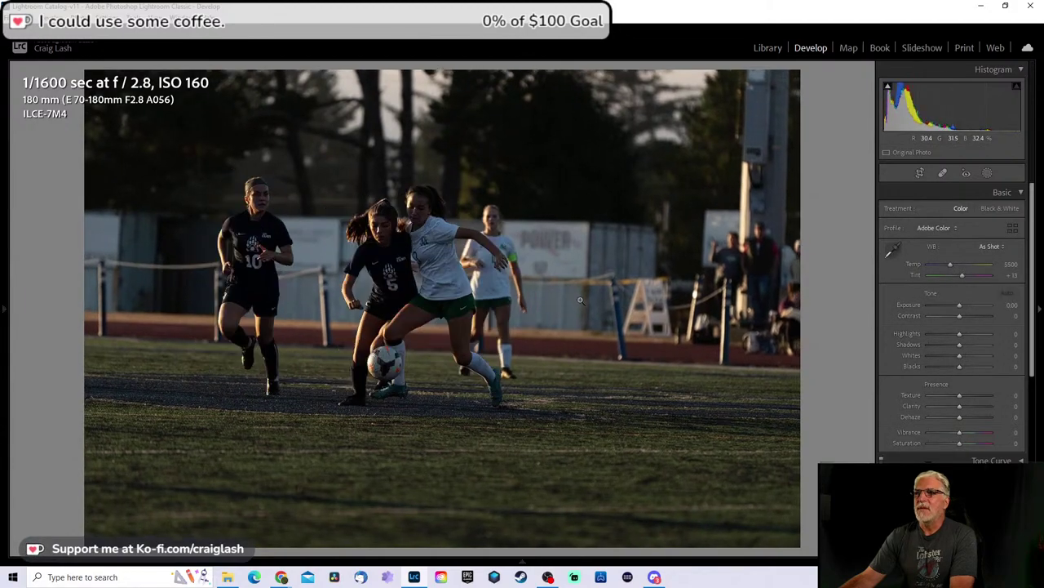
{"action": "key", "text": "Right"}
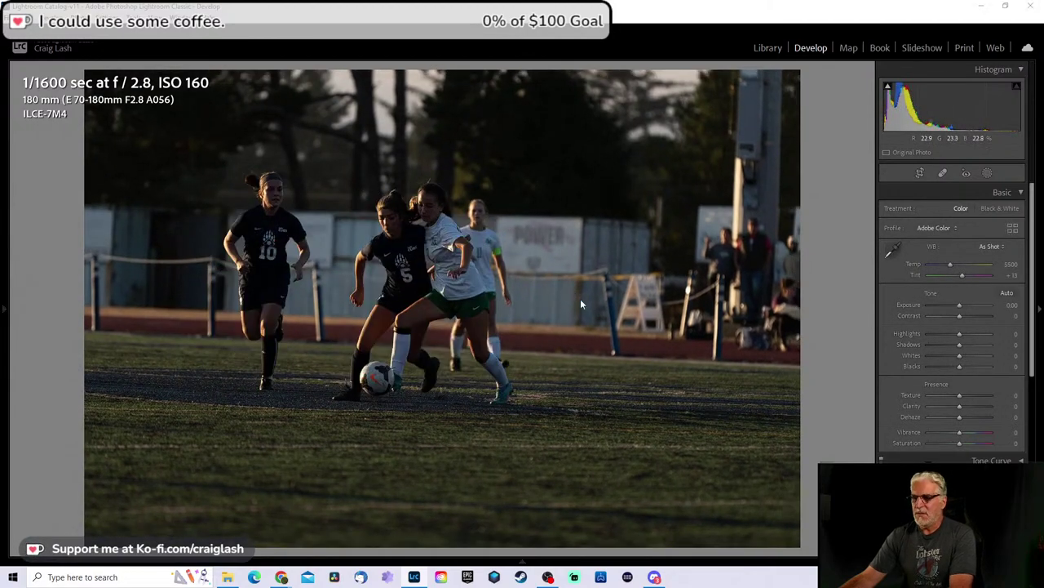
{"action": "key", "text": "Delete"}
{"action": "key", "text": "Return"}
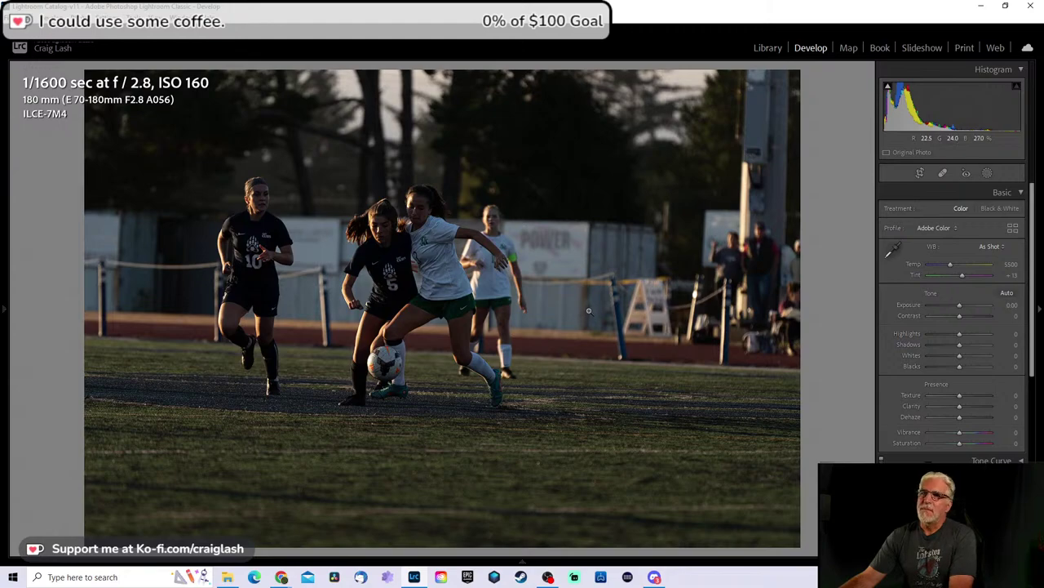
Step: Browse forward and back to the backlit photo of players 10 and 3 fighting for the ball
{"action": "key", "text": "Right"}
{"action": "key", "text": "Right"}
{"action": "key", "text": "Right"}
{"action": "key", "text": "Right"}
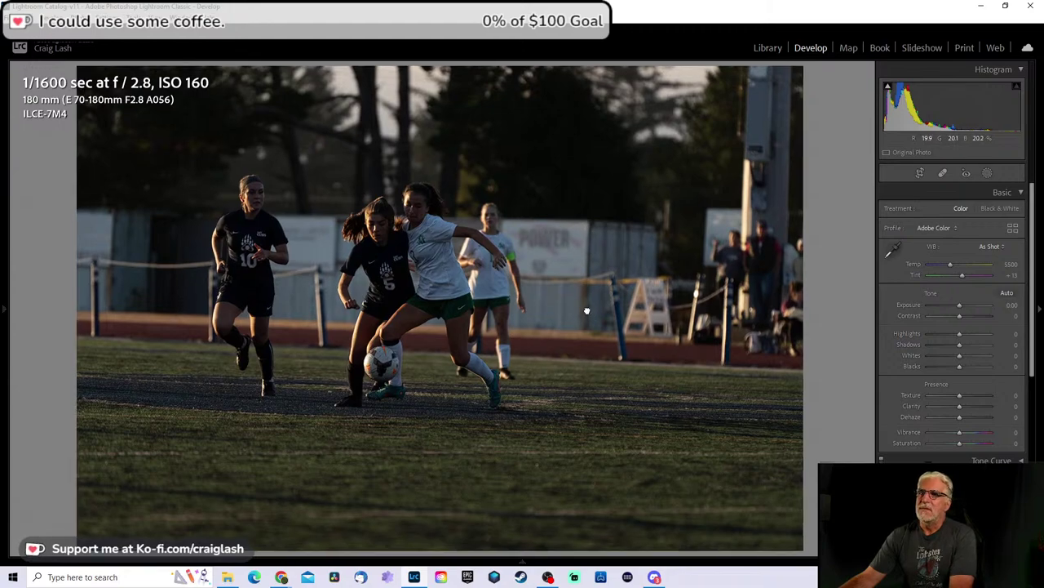
{"action": "key", "text": "Right"}
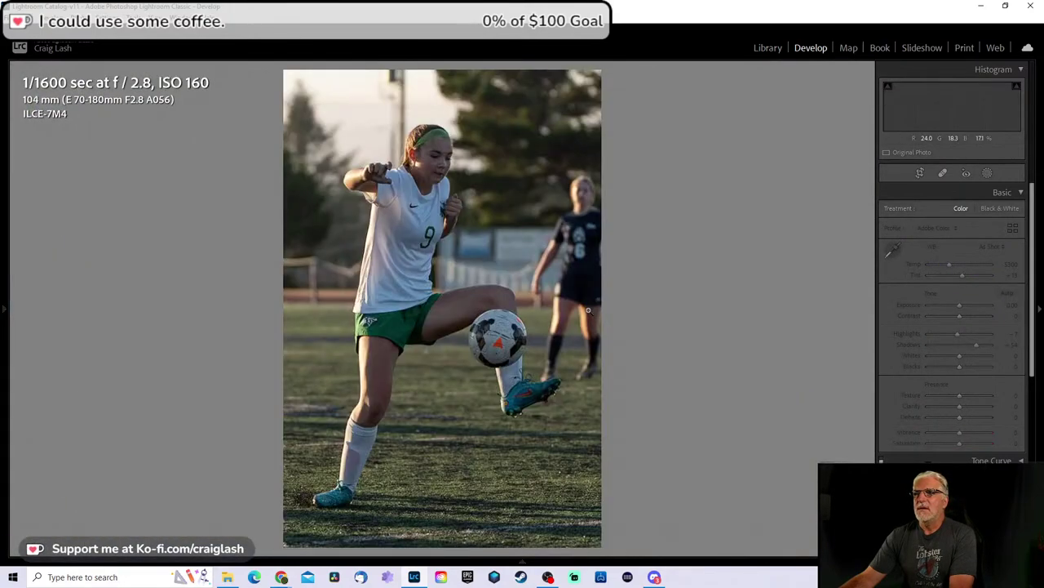
{"action": "key", "text": "Left"}
{"action": "key", "text": "Right"}
{"action": "key", "text": "Right"}
{"action": "key", "text": "Right"}
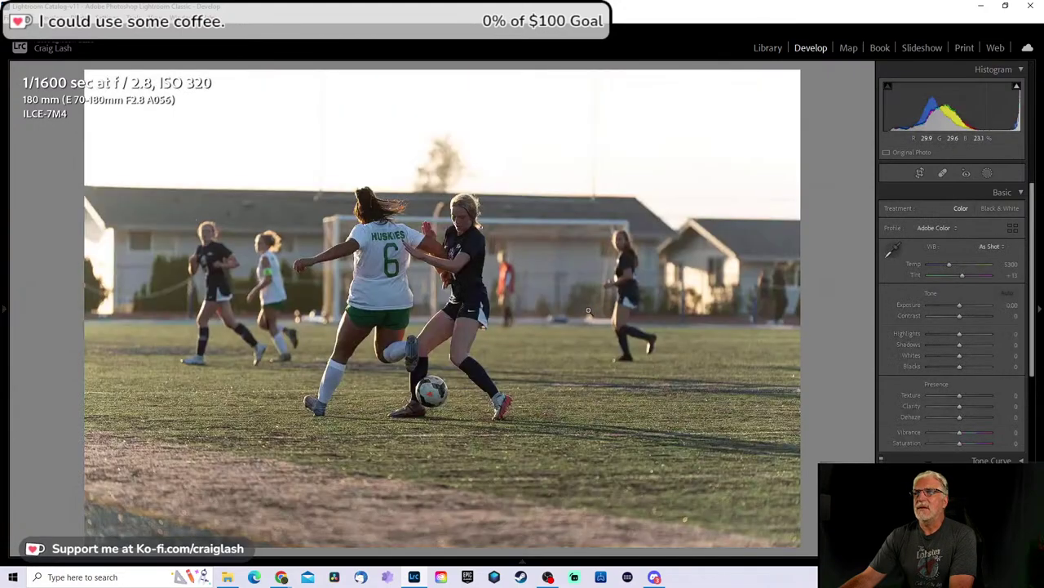
{"action": "key", "text": "Right"}
{"action": "key", "text": "Right"}
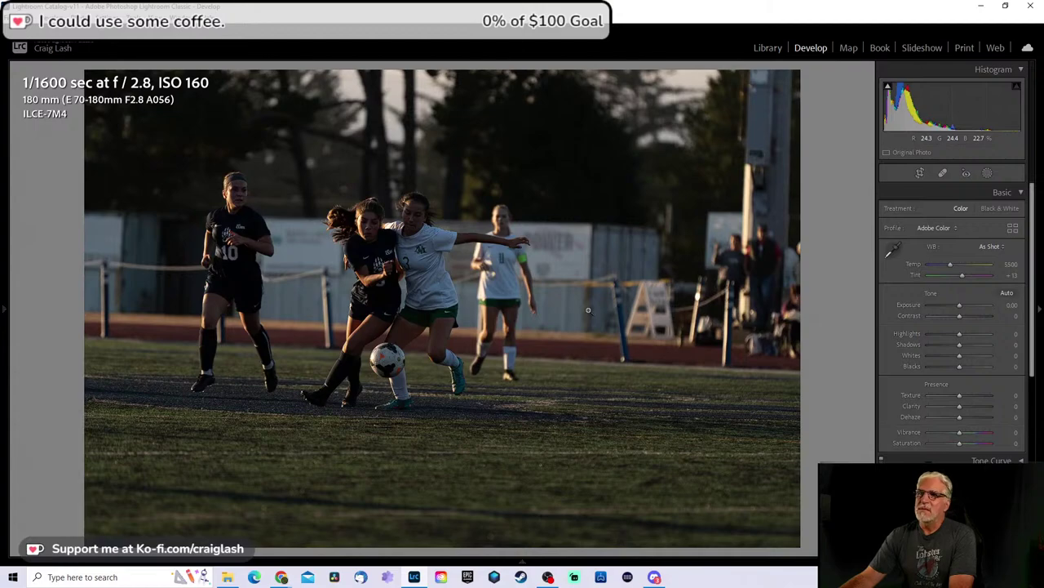
{"action": "key", "text": "Right"}
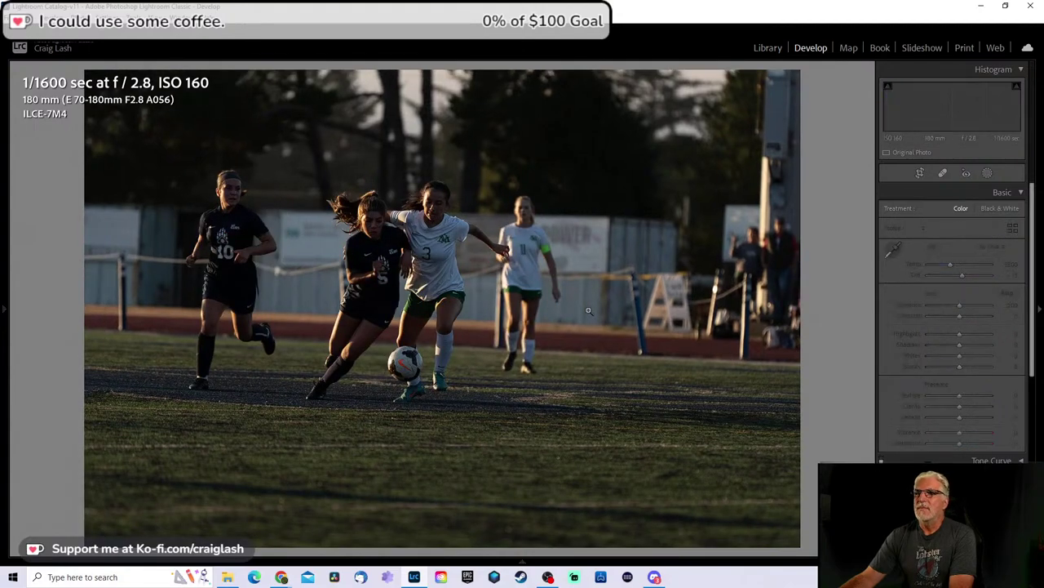
{"action": "key", "text": "Right"}
{"action": "key", "text": "Right"}
{"action": "key", "text": "Right"}
{"action": "key", "text": "Right"}
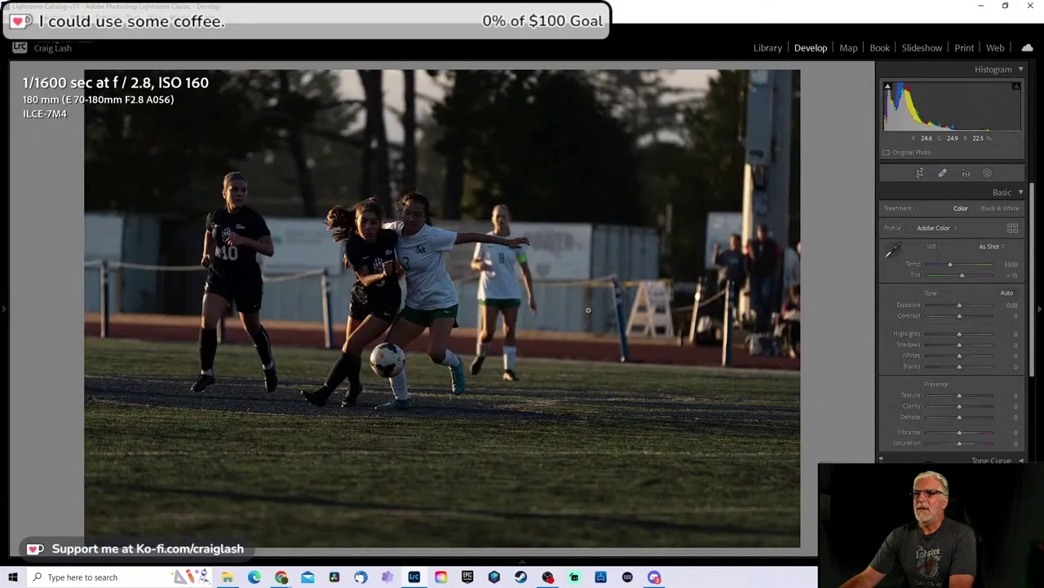
{"action": "key", "text": "Right"}
{"action": "key", "text": "Left"}
{"action": "key", "text": "Right"}
{"action": "key", "text": "Right"}
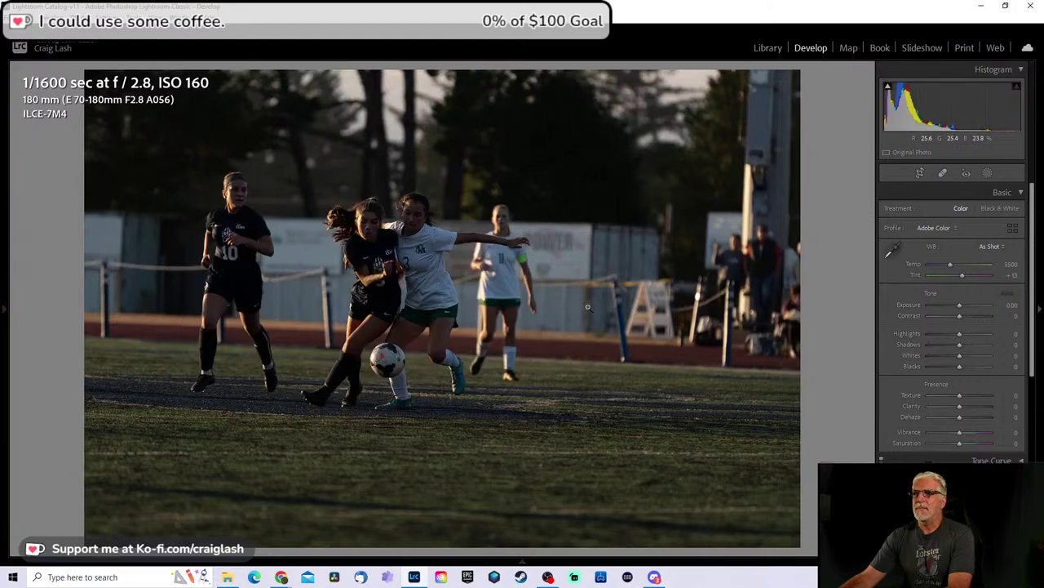
Step: Crop tightly around the two battling players with a slight straightening rotation
{"action": "key", "text": "r"}
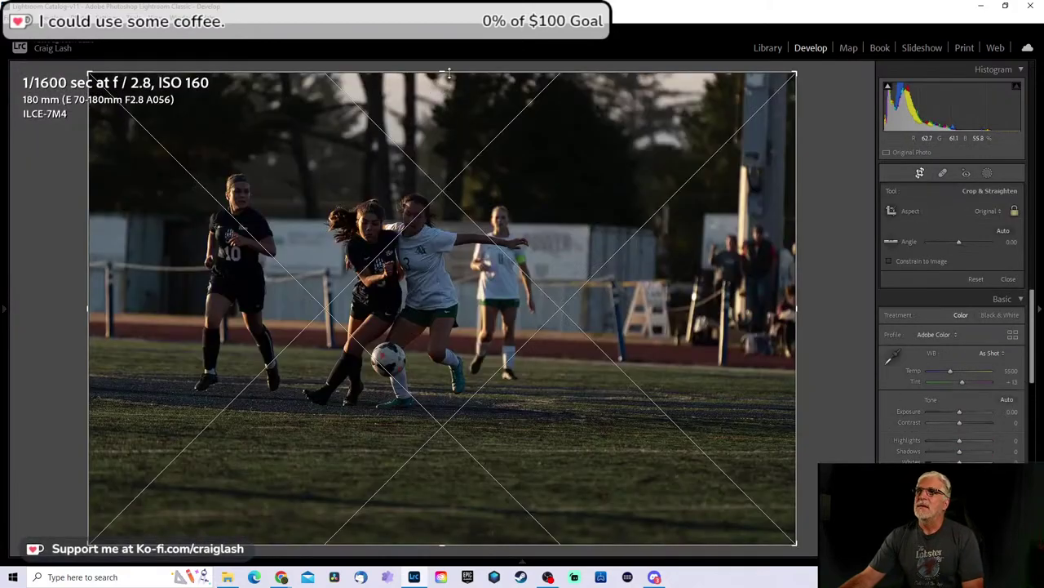
{"action": "left_click_drag", "start_coordinate": [449, 73], "coordinate": [445, 179]}
{"action": "left_click_drag", "start_coordinate": [457, 356], "coordinate": [533, 375]}
{"action": "left_click_drag", "start_coordinate": [737, 327], "coordinate": [732, 343]}
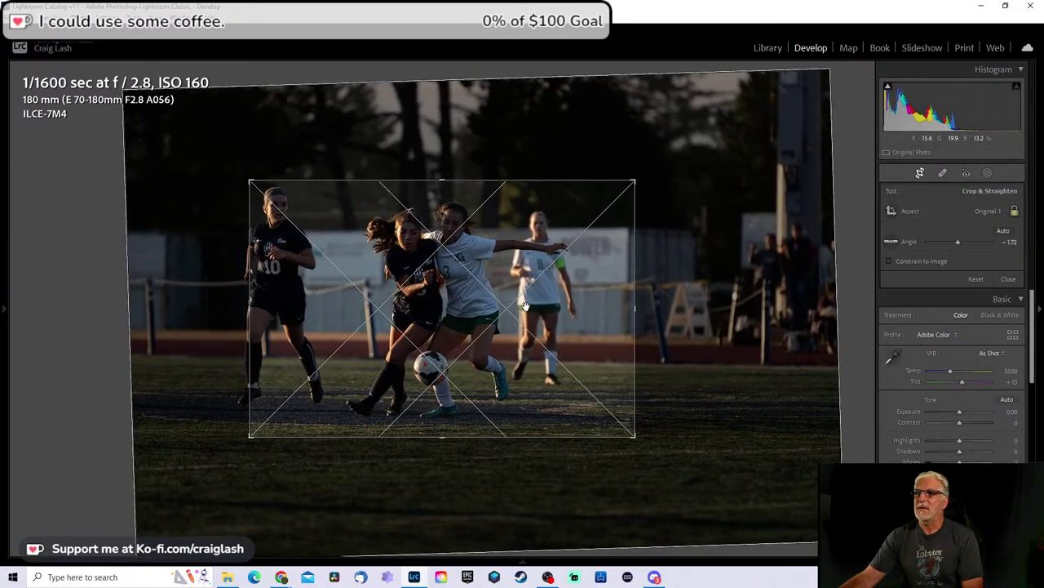
{"action": "key", "text": "Return"}
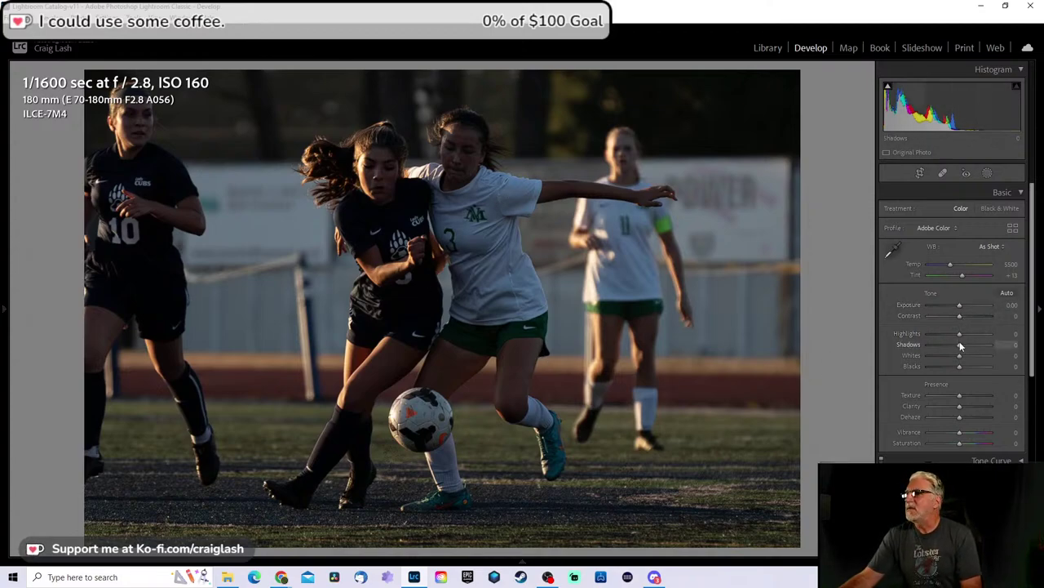
Step: Raise Shadows to +100 and Exposure to +0.97, lower Highlights to -39 and add texture
{"action": "left_click_drag", "start_coordinate": [983, 344], "coordinate": [991, 345]}
{"action": "left_click_drag", "start_coordinate": [959, 304], "coordinate": [947, 334]}
{"action": "left_click_drag", "start_coordinate": [960, 395], "coordinate": [972, 395]}
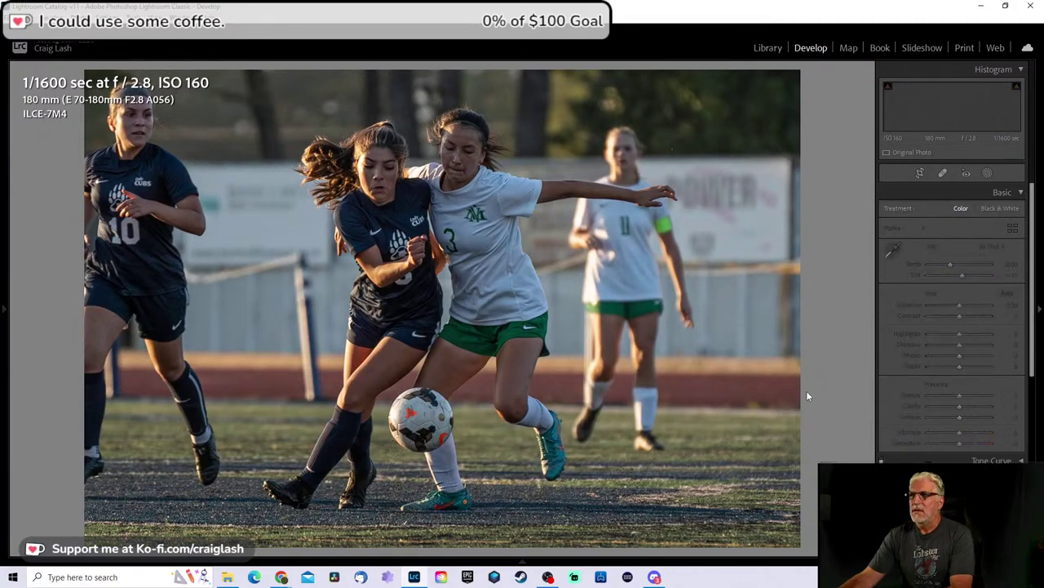
Step: Crop the next photo tightly on players 5 and 3
{"action": "key", "text": "ctrl+shift+r"}
{"action": "key", "text": "r"}
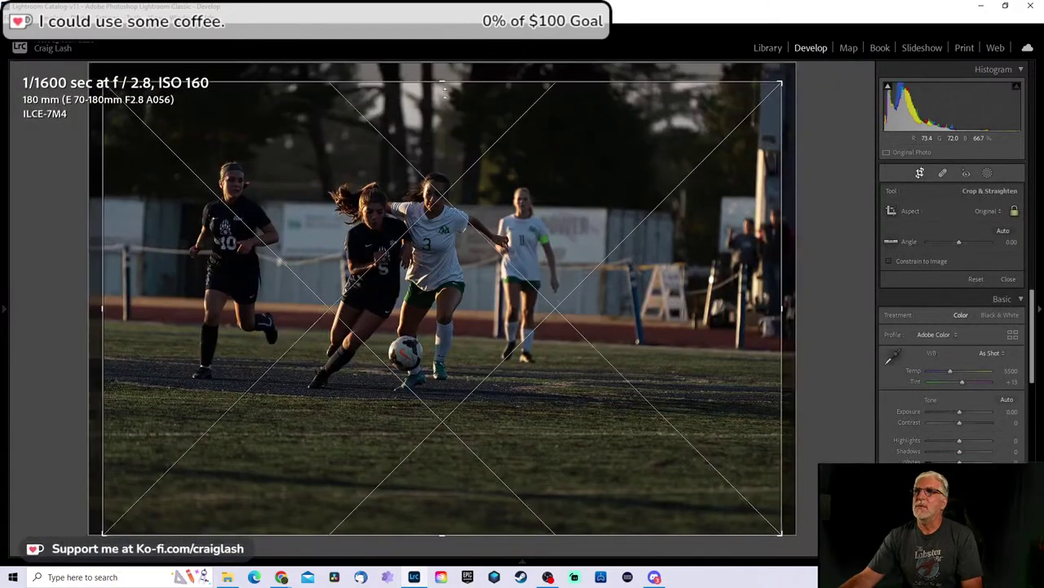
{"action": "left_click_drag", "start_coordinate": [796, 308], "coordinate": [509, 315]}
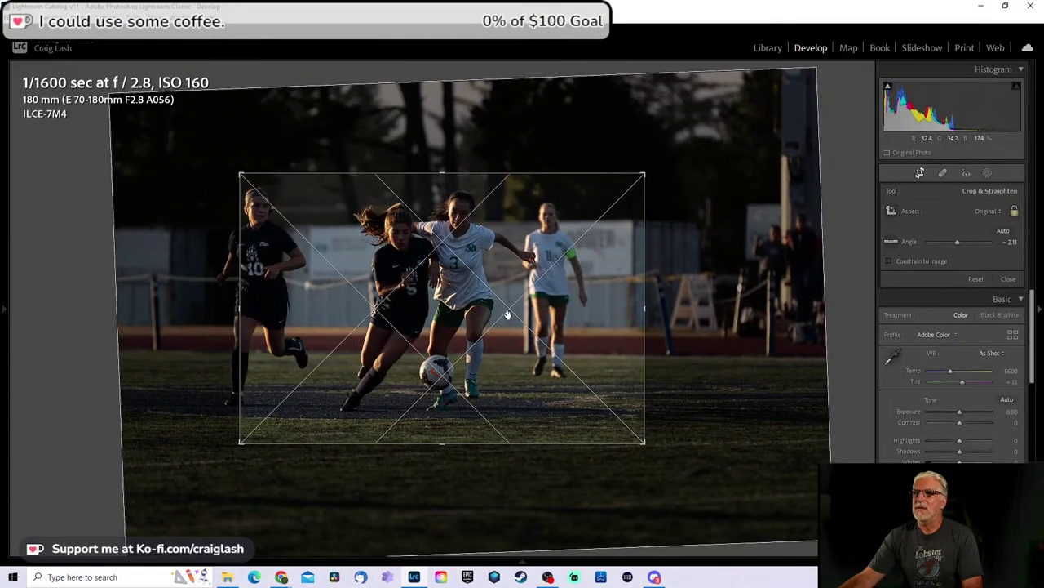
{"action": "key", "text": "Return"}
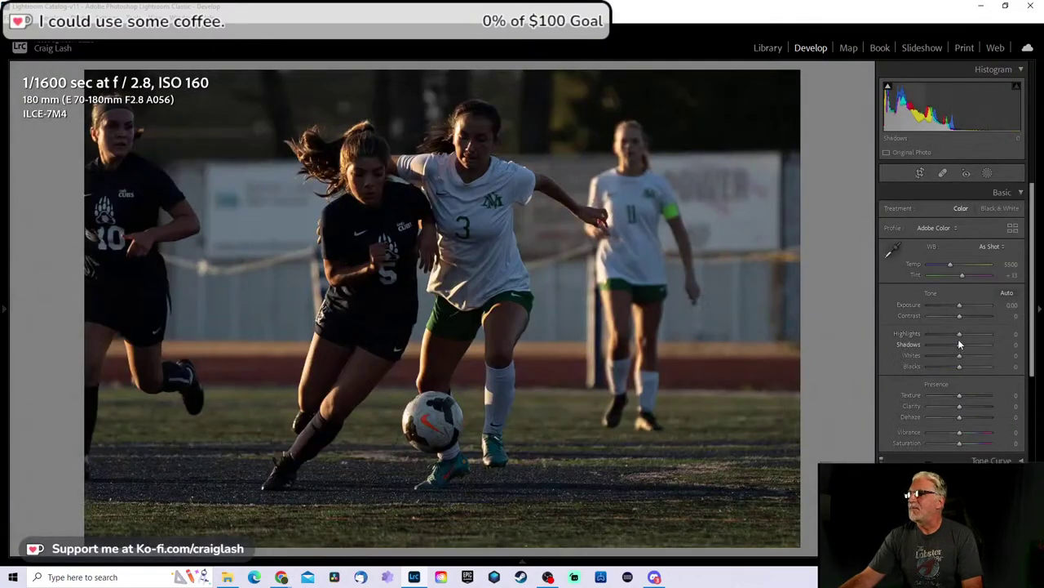
Step: Set Shadows +100, Exposure +0.88 and Texture +19, then advance to the next photo
{"action": "left_click_drag", "start_coordinate": [959, 345], "coordinate": [991, 344]}
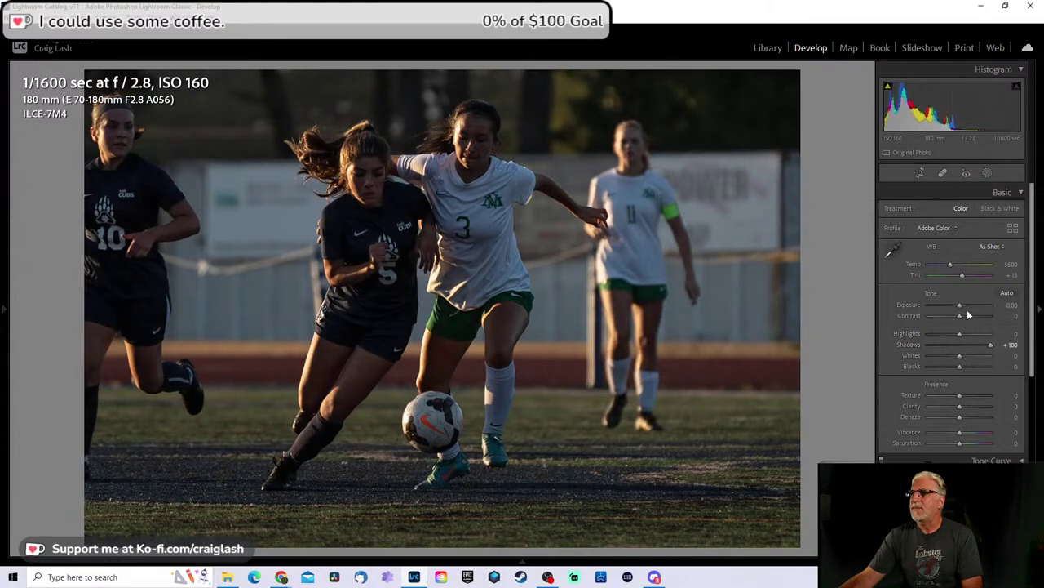
{"action": "left_click_drag", "start_coordinate": [962, 305], "coordinate": [965, 306]}
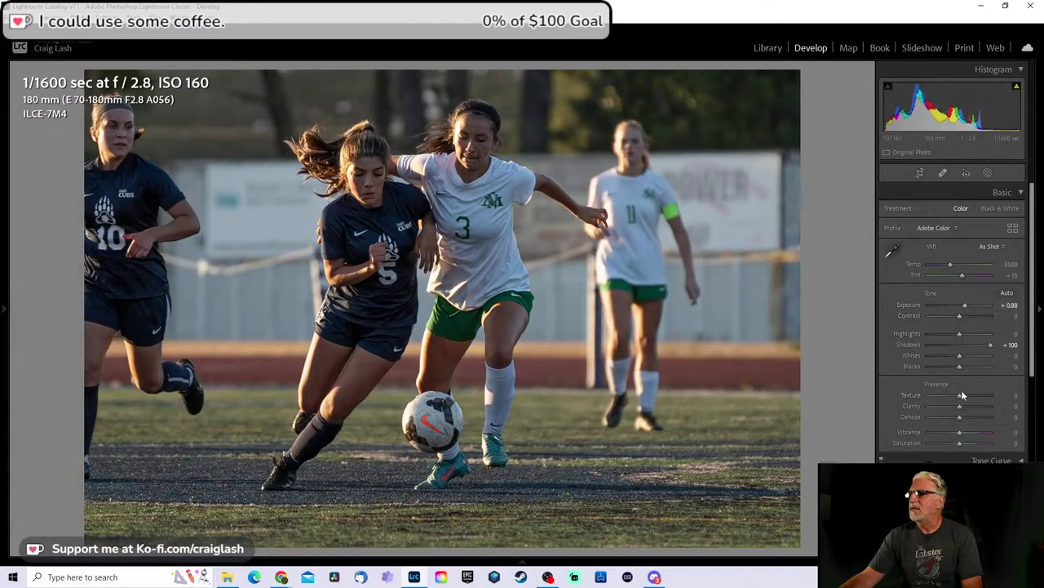
{"action": "left_click_drag", "start_coordinate": [963, 395], "coordinate": [966, 400]}
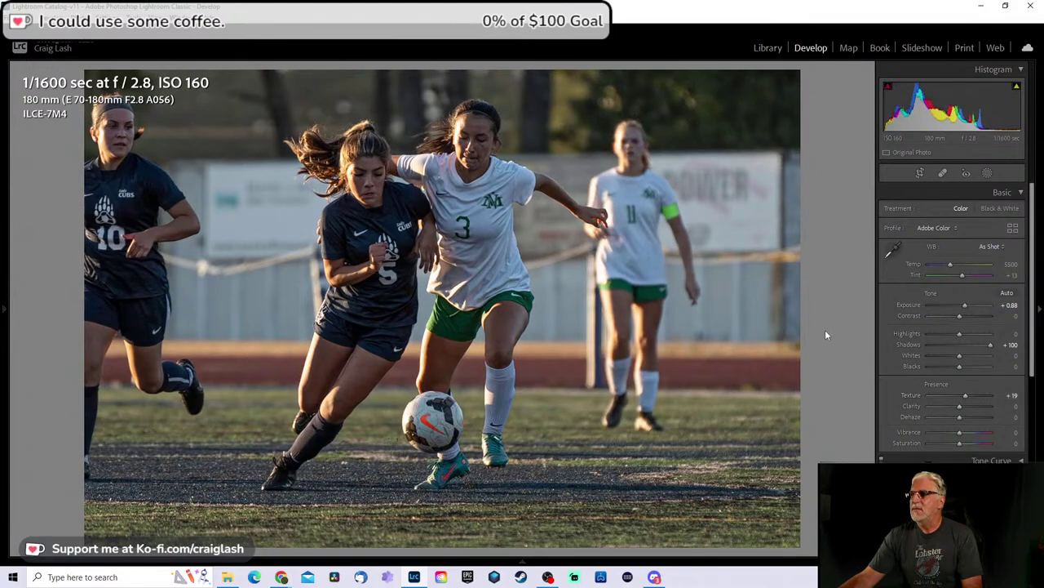
{"action": "key", "text": "Right"}
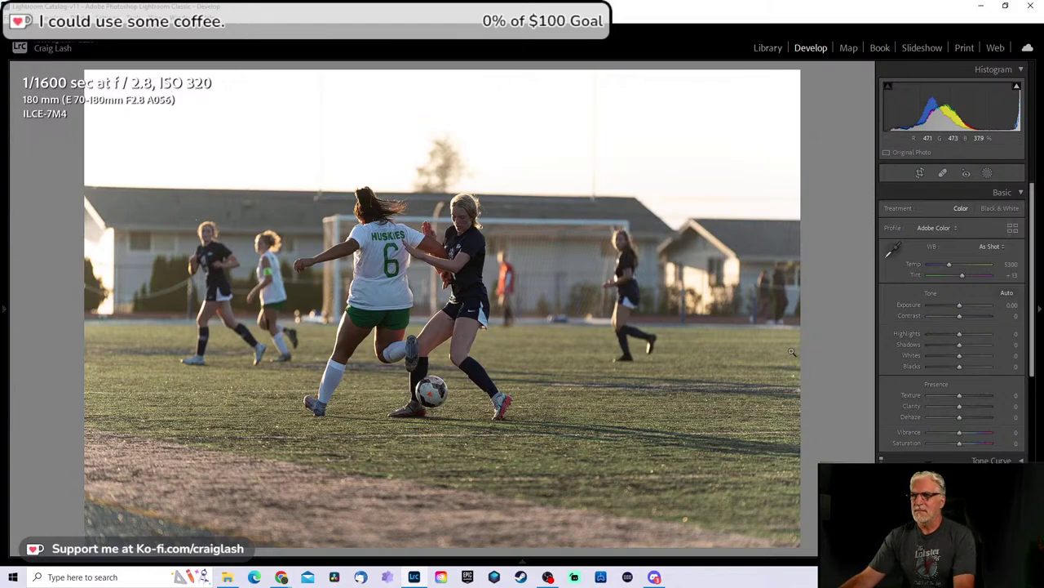
Step: Remove the Huskies number 6 tackle photo from the Lightroom catalog
{"action": "key", "text": "Delete"}
{"action": "left_click", "coordinate": [563, 308]}
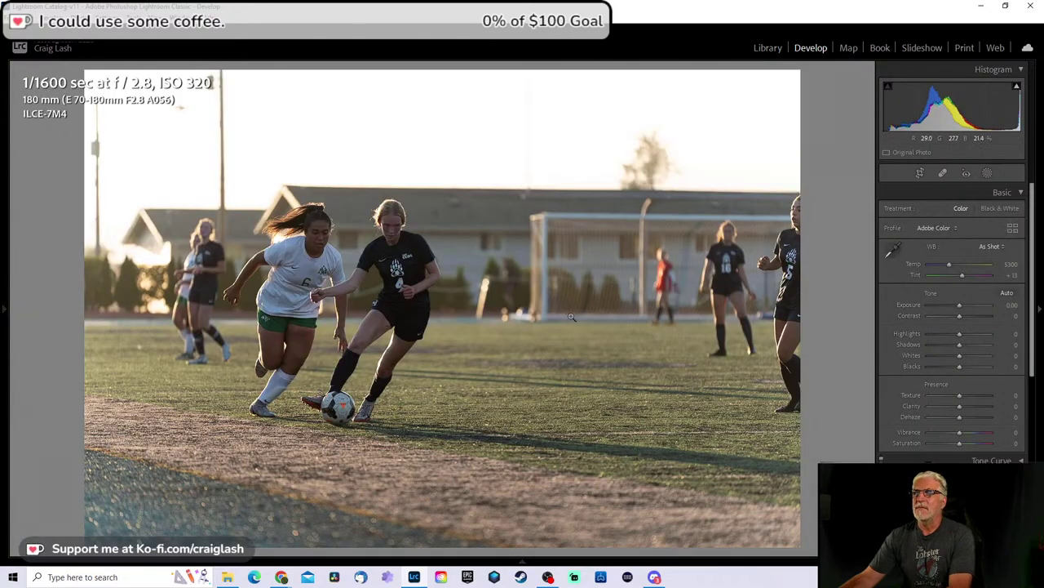
{"action": "mouse_move", "coordinate": [524, 563]}
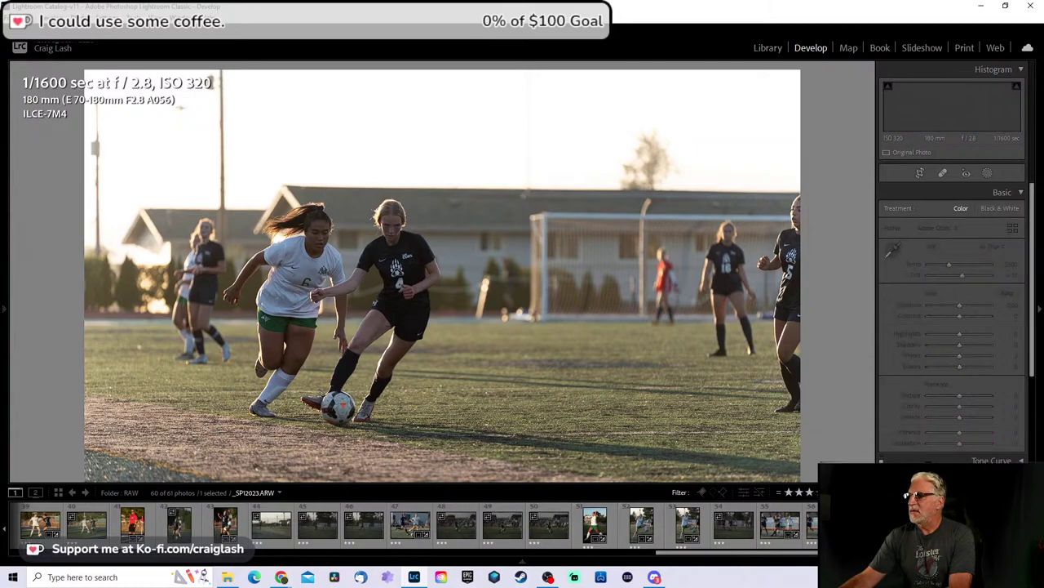
{"action": "key", "text": "Right"}
{"action": "key", "text": "Left"}
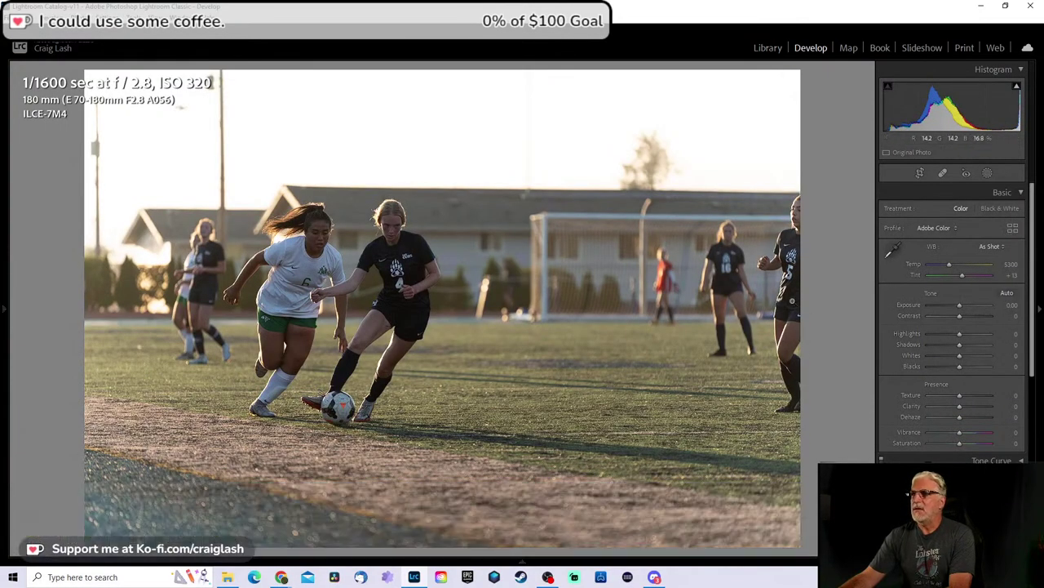
Step: Crop the dribbling shot tightly around players 6 and 4 and the ball
{"action": "key", "text": "r"}
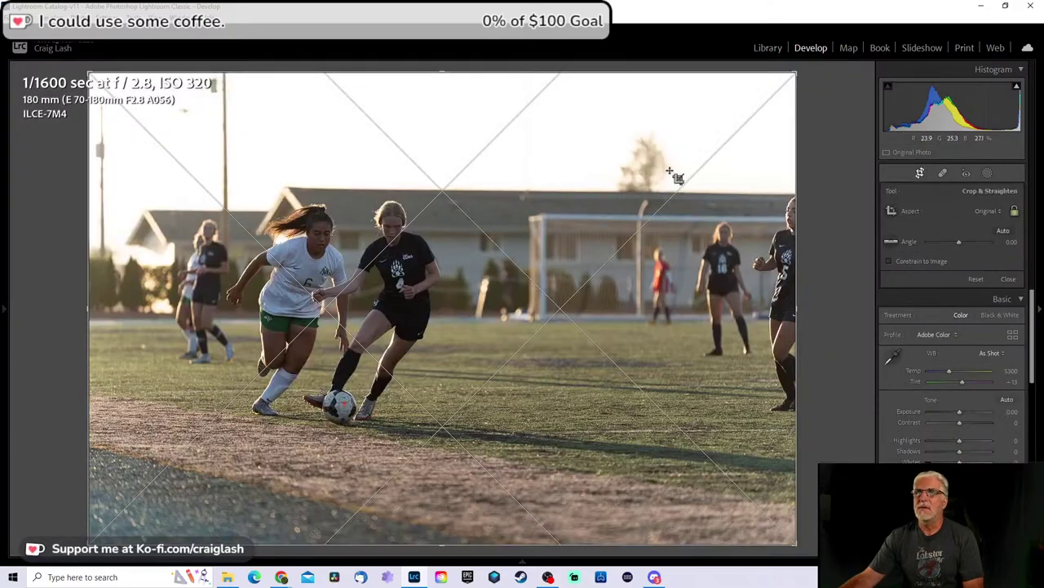
{"action": "left_click_drag", "start_coordinate": [789, 73], "coordinate": [513, 351]}
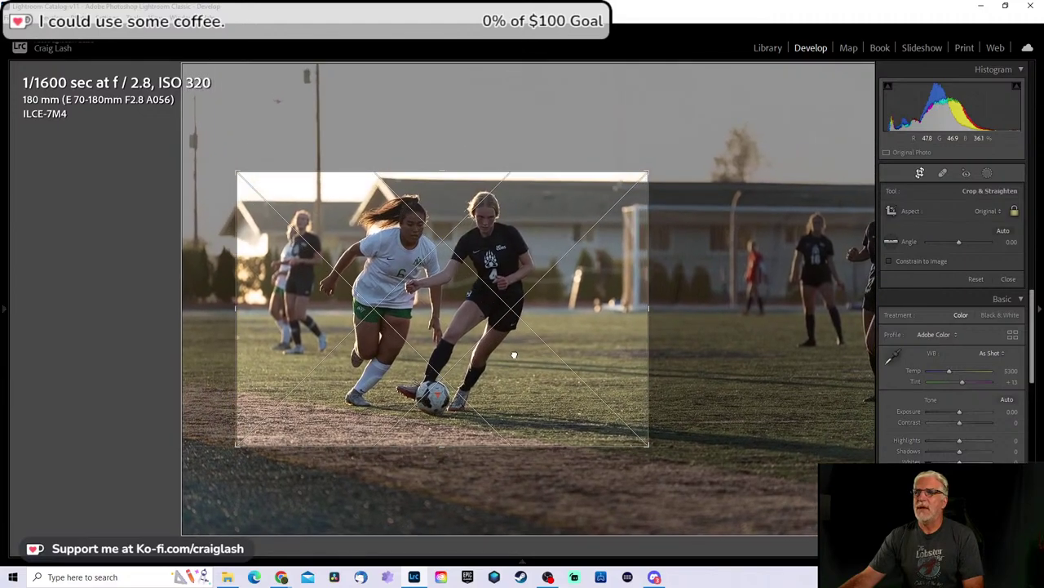
{"action": "left_click_drag", "start_coordinate": [670, 333], "coordinate": [635, 314]}
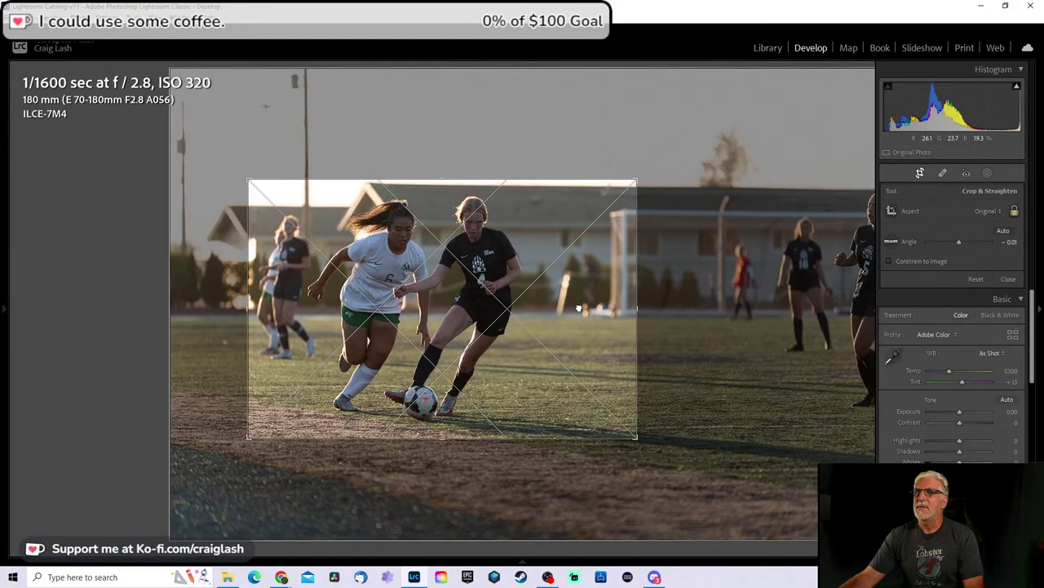
{"action": "key", "text": "Return"}
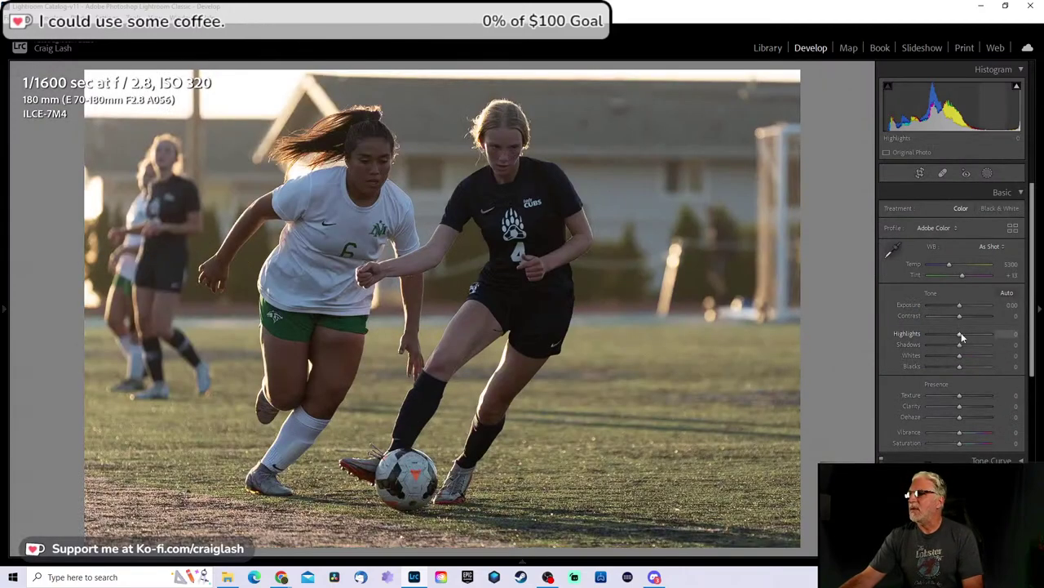
Step: Set Highlights to -58, Shadows to +30 and Texture to +26, leaving Exposure at 0.00
{"action": "left_click", "coordinate": [962, 304]}
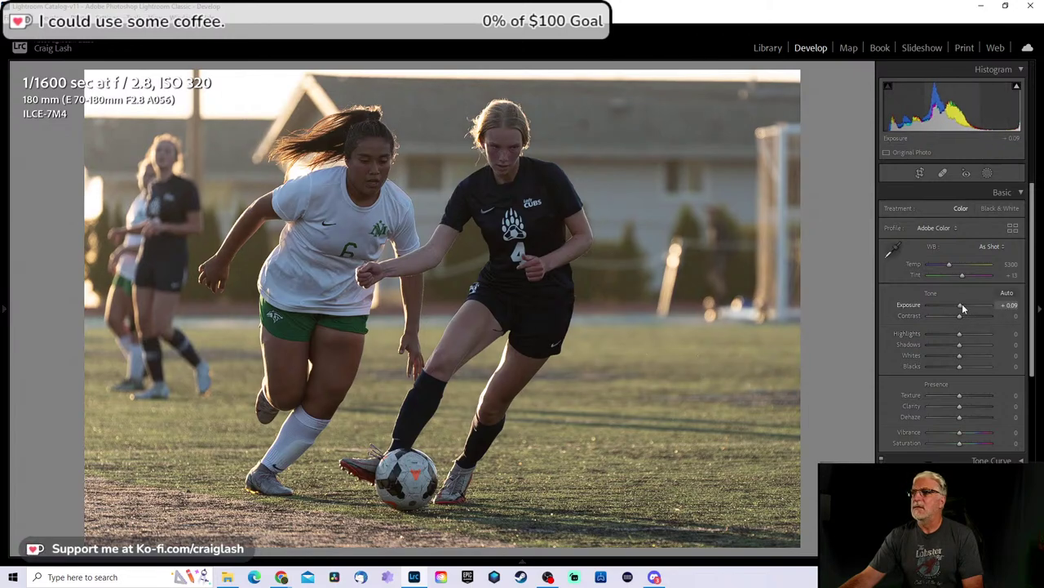
{"action": "double_click", "coordinate": [962, 303]}
{"action": "mouse_move", "coordinate": [959, 344]}
{"action": "left_mouse_down"}
{"action": "mouse_move", "coordinate": [993, 344]}
{"action": "mouse_move", "coordinate": [970, 351]}
{"action": "left_mouse_up"}
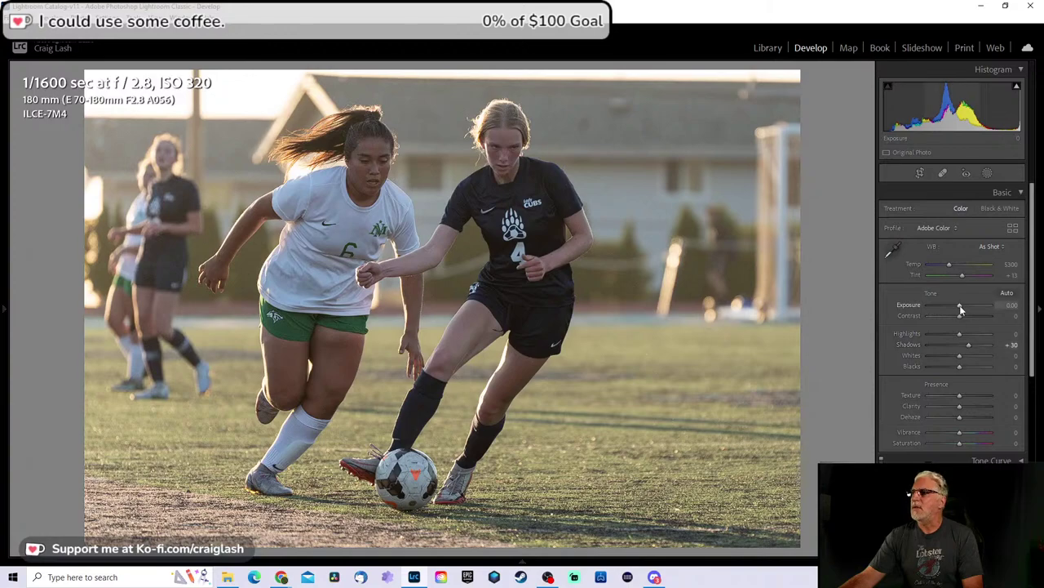
{"action": "left_click_drag", "start_coordinate": [960, 305], "coordinate": [960, 306]}
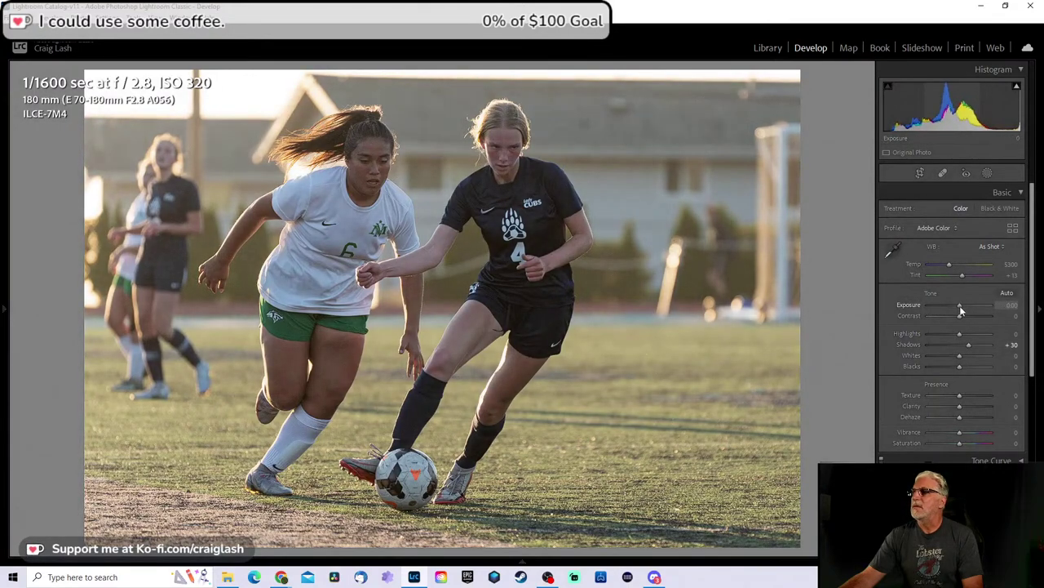
{"action": "left_click_drag", "start_coordinate": [961, 332], "coordinate": [941, 333]}
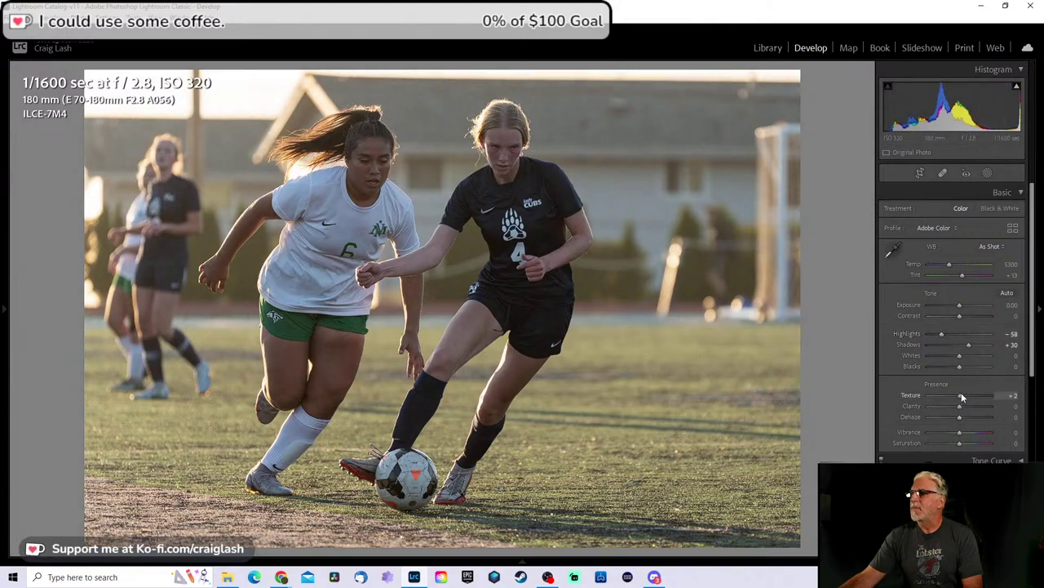
{"action": "left_click_drag", "start_coordinate": [959, 395], "coordinate": [969, 395]}
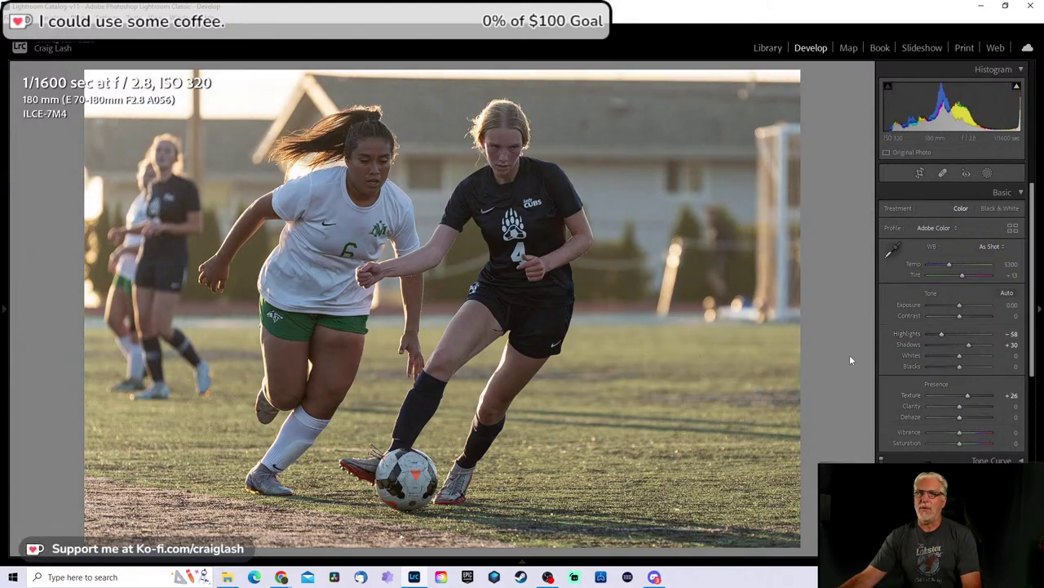
Step: Crop the first horizontal photo of players 4, 5 and 6 tightly around them
{"action": "key", "text": "Right"}
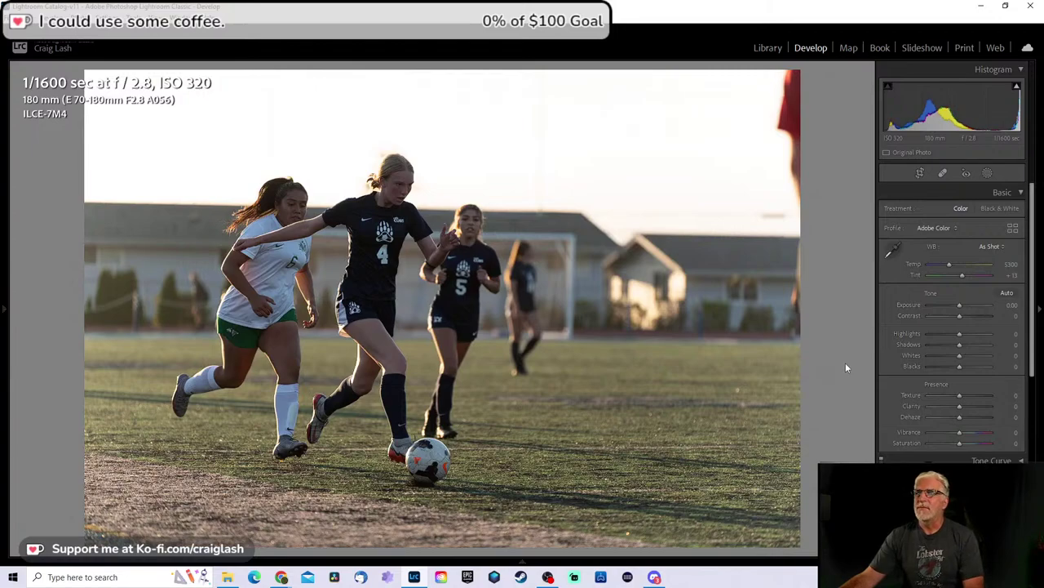
{"action": "key", "text": "Left"}
{"action": "key", "text": "Right"}
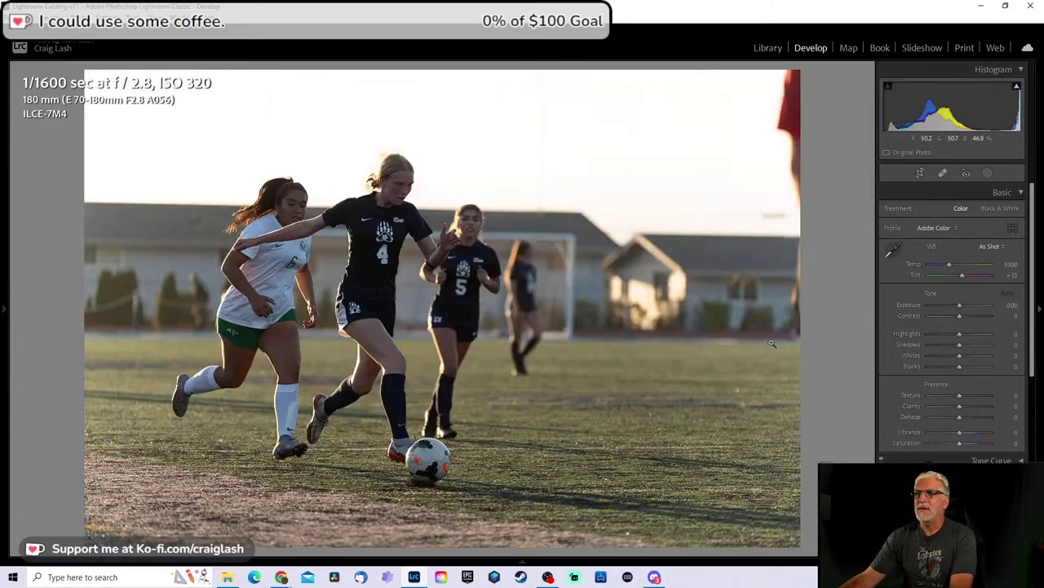
{"action": "key", "text": "r"}
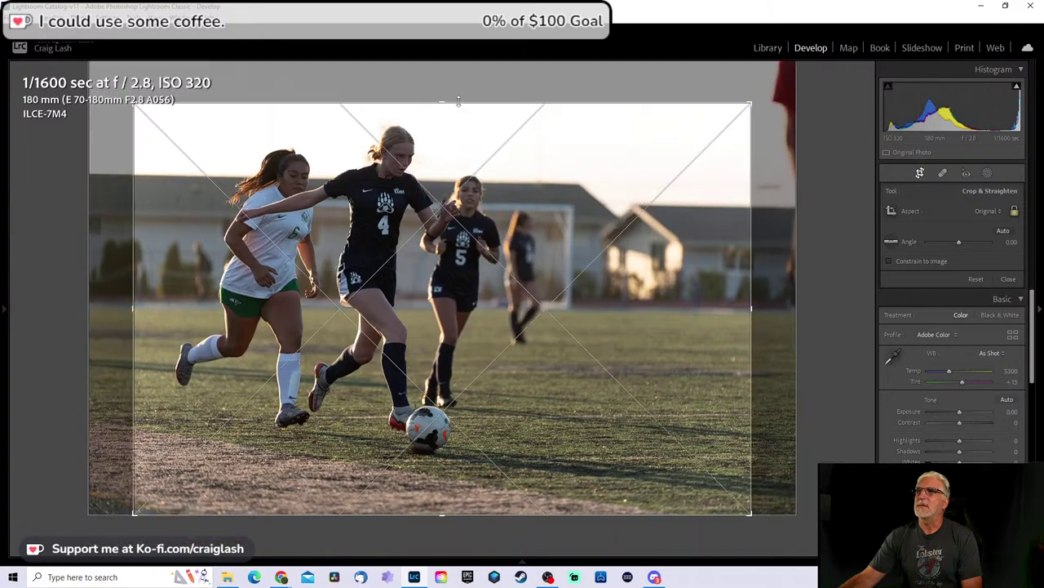
{"action": "left_click_drag", "start_coordinate": [458, 101], "coordinate": [458, 128]}
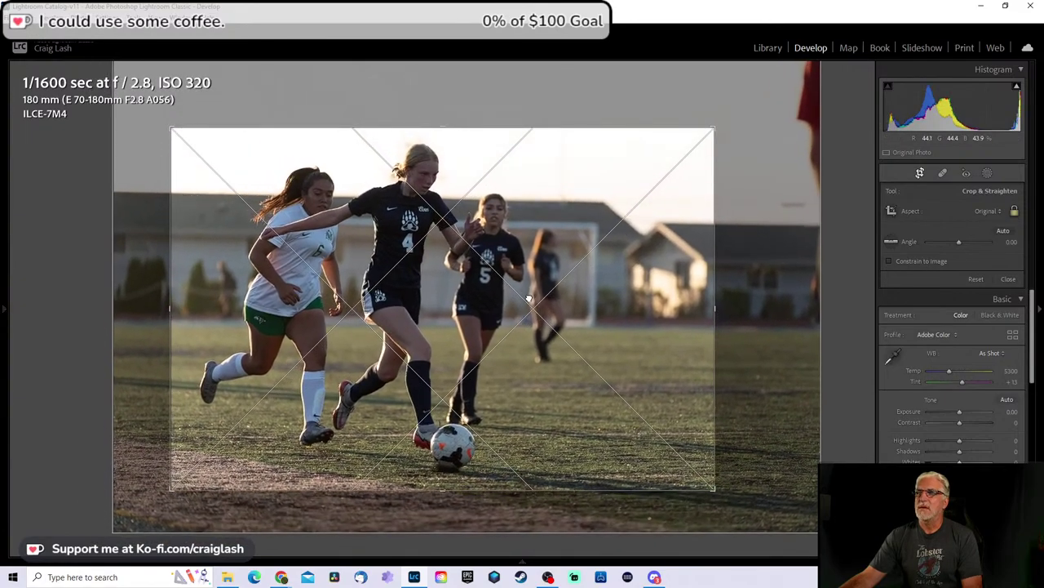
{"action": "key", "text": "r"}
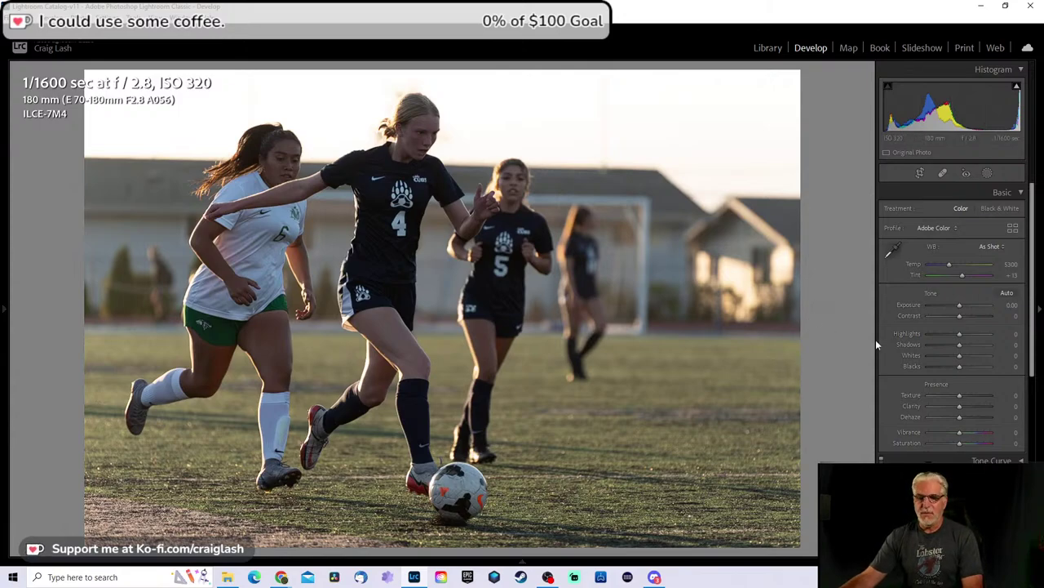
Step: Crop the next match photo tightly around the three players chasing the ball
{"action": "key", "text": "Right"}
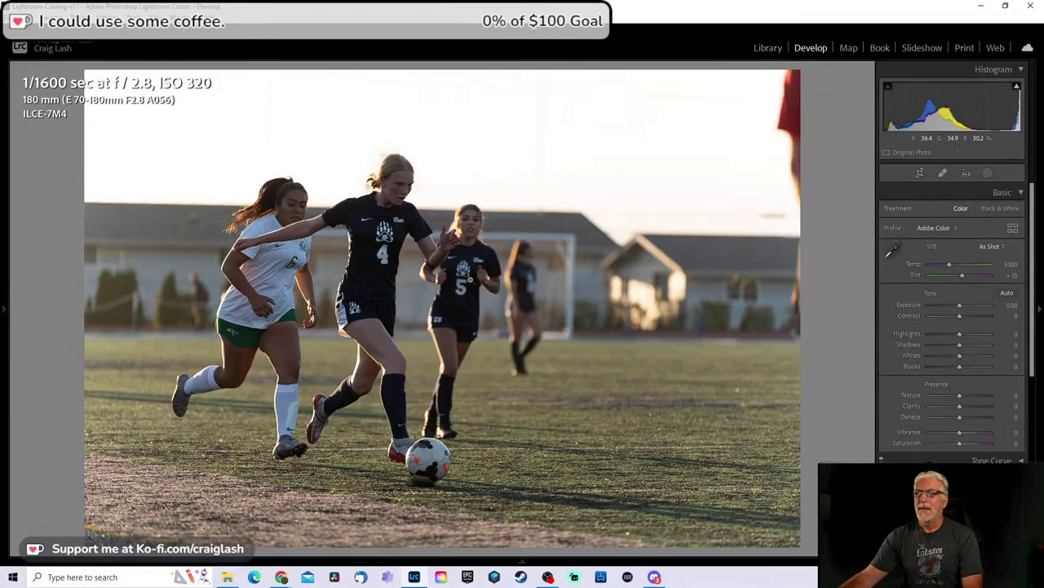
{"action": "key", "text": "r"}
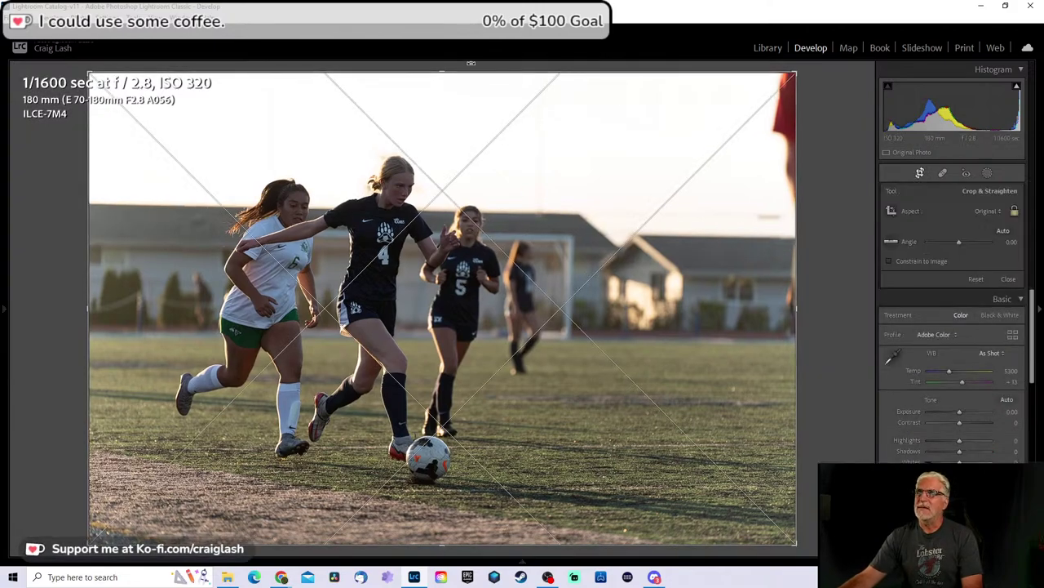
{"action": "left_click_drag", "start_coordinate": [471, 63], "coordinate": [471, 122]}
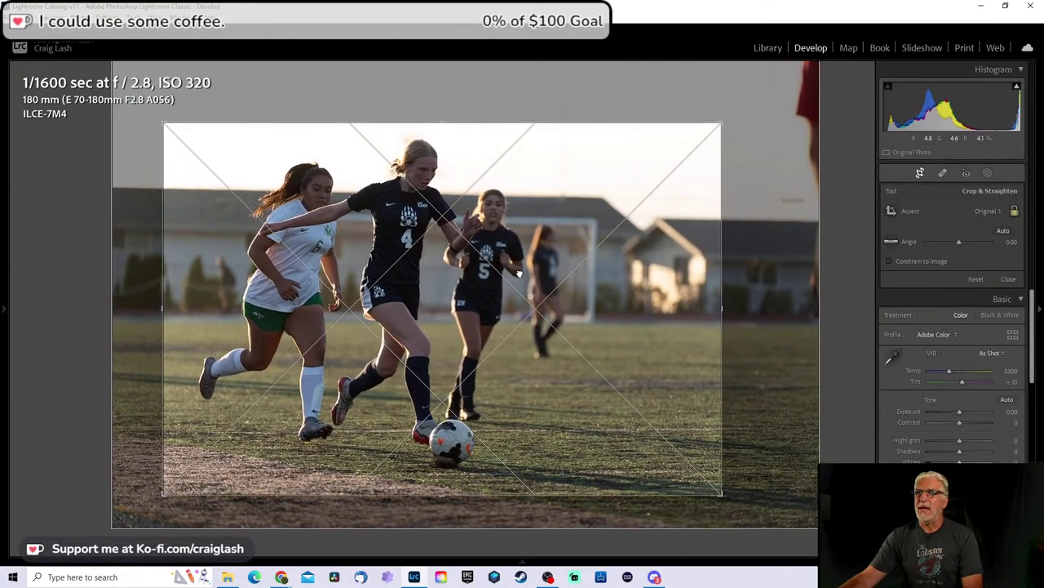
{"action": "left_click_drag", "start_coordinate": [571, 124], "coordinate": [580, 128]}
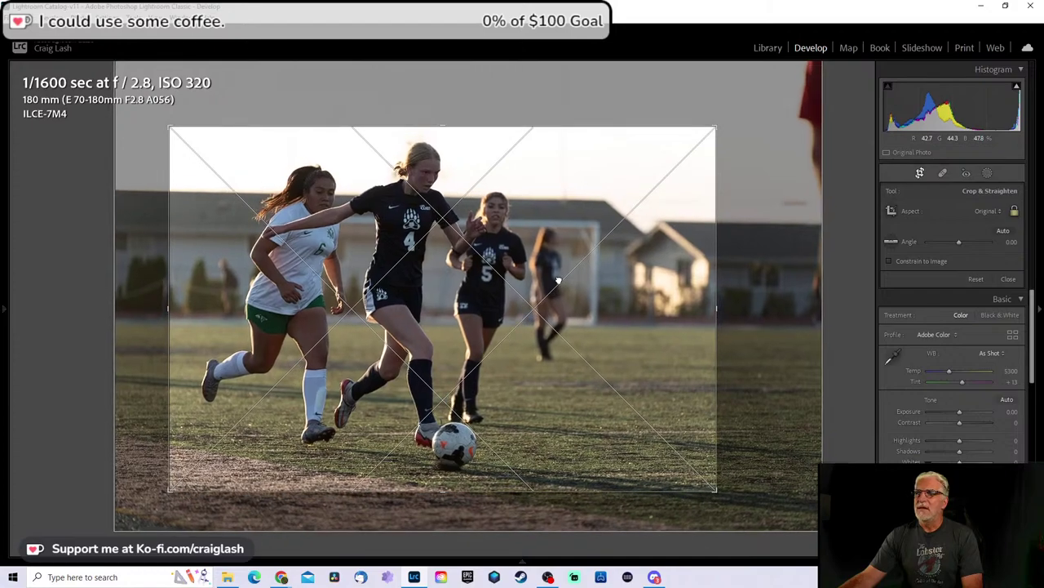
{"action": "key", "text": "Return"}
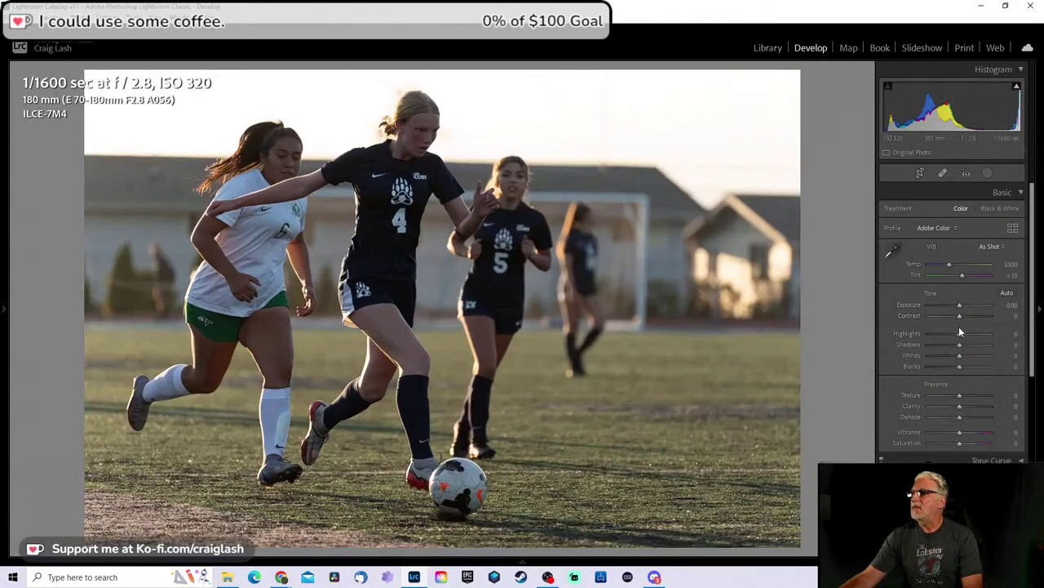
Step: Set Highlights to -84 and Shadows to +54, and add a little texture
{"action": "left_click_drag", "start_coordinate": [959, 343], "coordinate": [934, 334]}
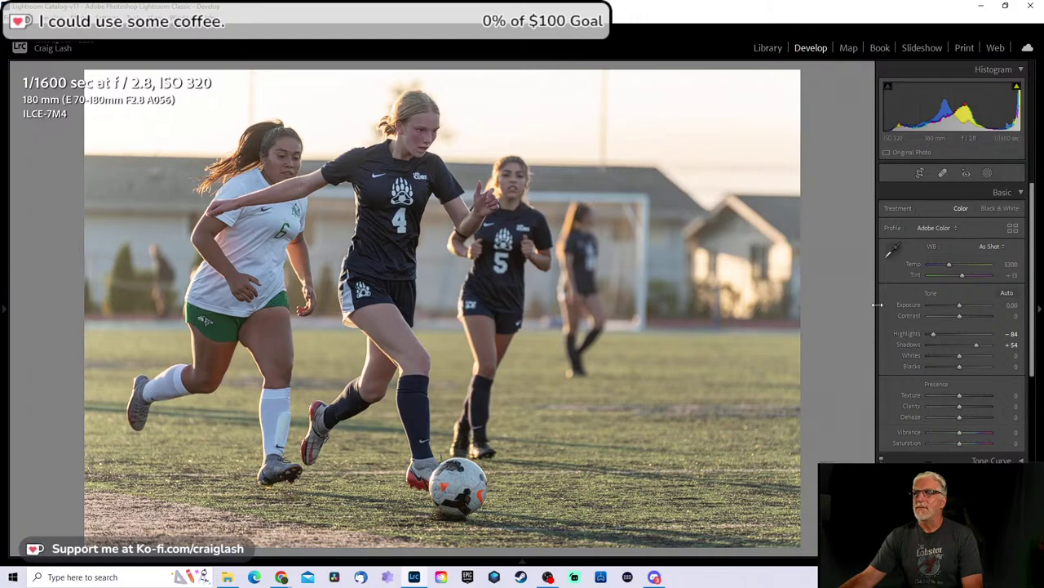
{"action": "left_click_drag", "start_coordinate": [963, 395], "coordinate": [968, 395]}
Step: Go to the vertical ball-juggling photo and zoom in to check the player's sharpness
{"action": "key", "text": "Right"}
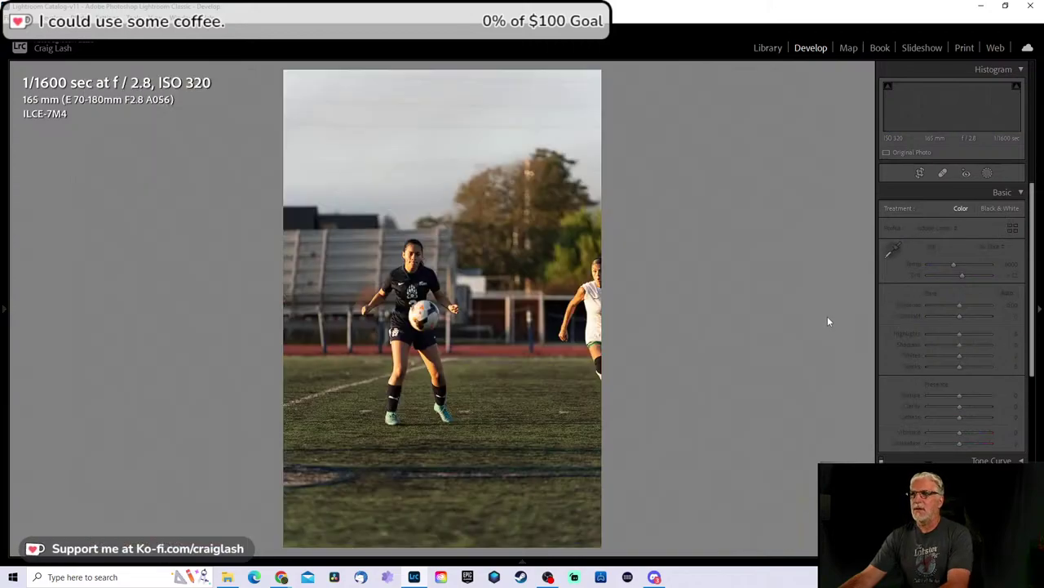
{"action": "key", "text": "Right"}
{"action": "key", "text": "Right"}
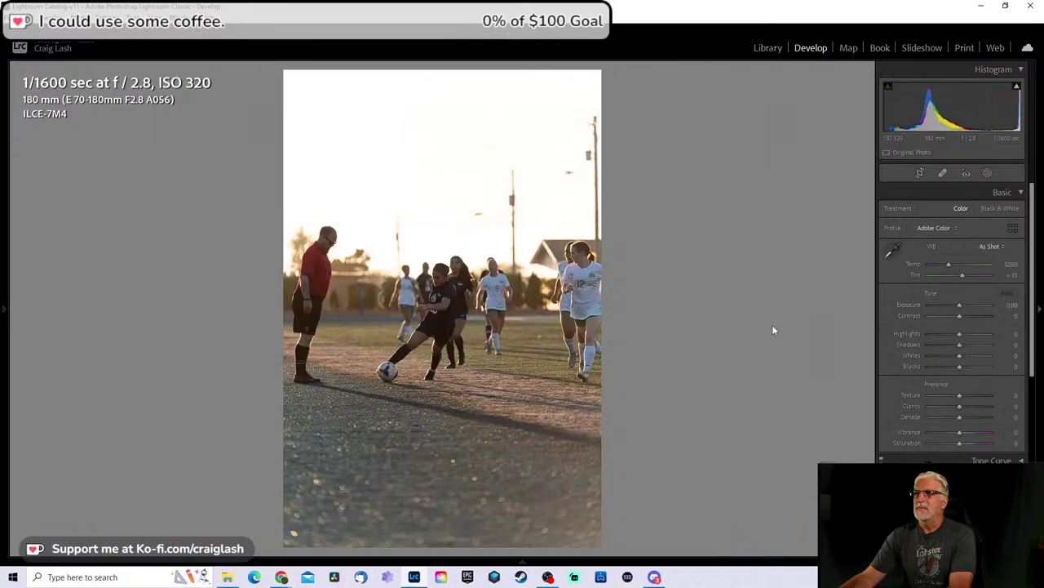
{"action": "mouse_move", "coordinate": [525, 569]}
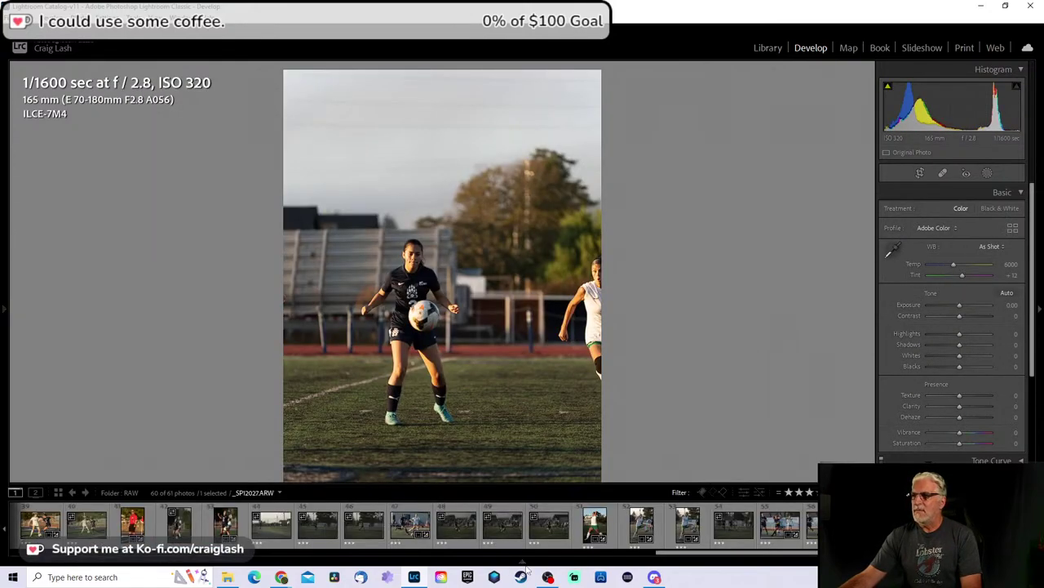
{"action": "left_click", "coordinate": [404, 275]}
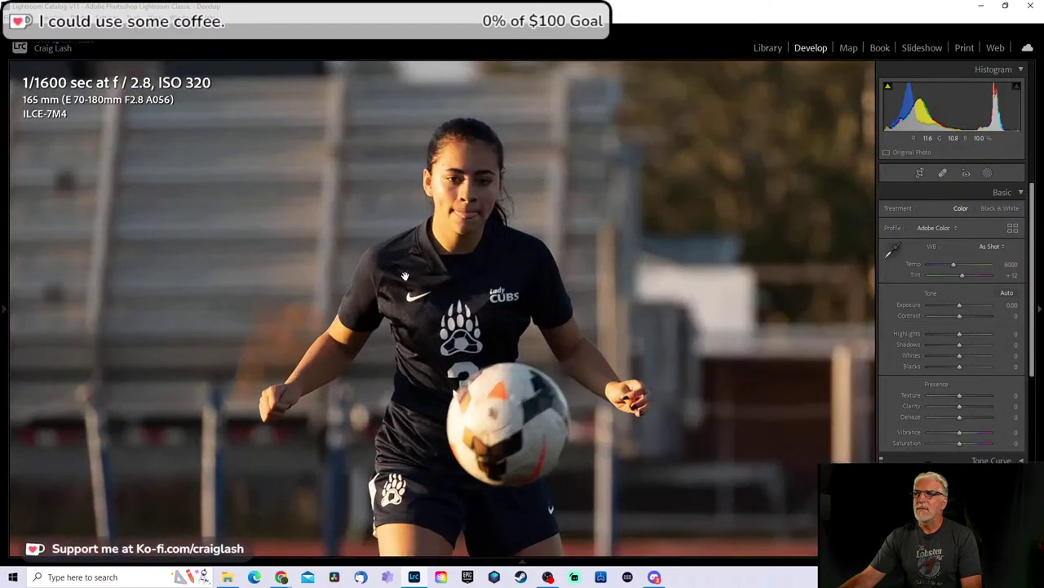
{"action": "left_click", "coordinate": [484, 385]}
Step: Crop tightly around the player with the ball, rotating slightly to straighten
{"action": "key", "text": "r"}
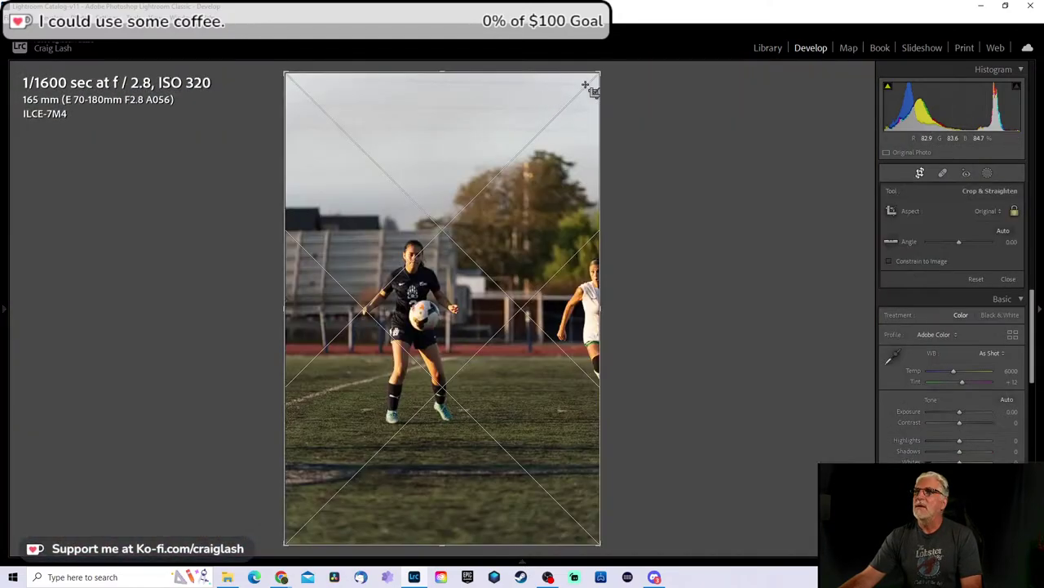
{"action": "left_click_drag", "start_coordinate": [598, 73], "coordinate": [561, 204]}
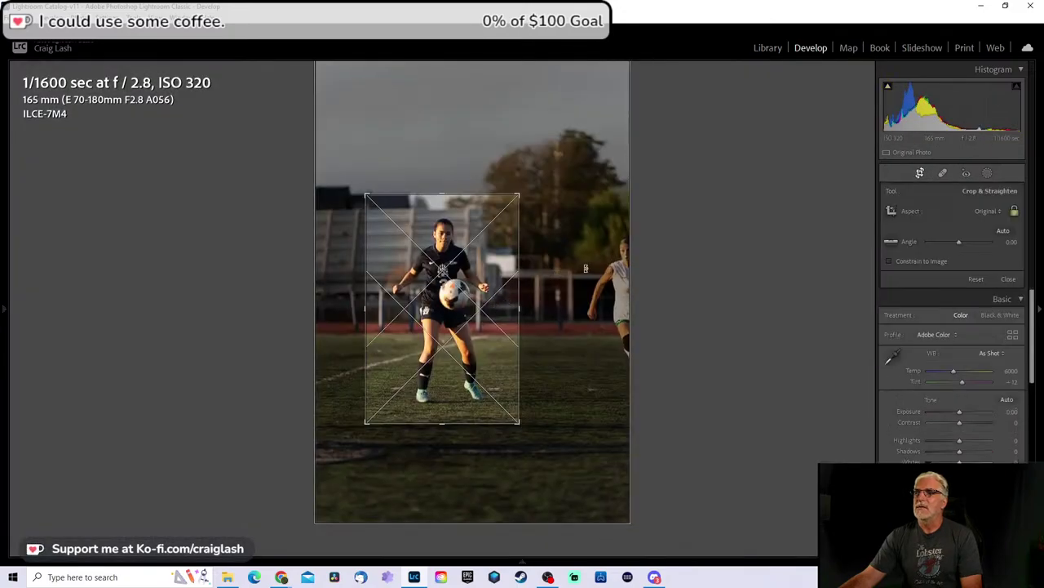
{"action": "left_click_drag", "start_coordinate": [581, 286], "coordinate": [581, 279]}
Step: Commit the crop and give the ball photo Highlights -12, Shadows +56 and Texture +39
{"action": "key", "text": "Return"}
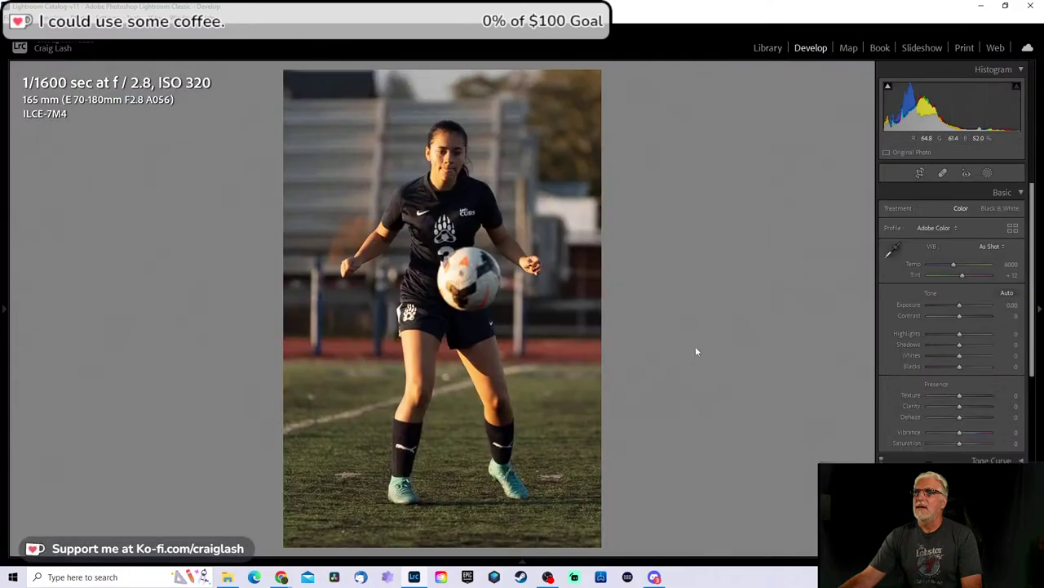
{"action": "mouse_move", "coordinate": [960, 345]}
{"action": "left_mouse_down"}
{"action": "mouse_move", "coordinate": [980, 349]}
{"action": "mouse_move", "coordinate": [956, 333]}
{"action": "left_mouse_up"}
{"action": "left_click_drag", "start_coordinate": [962, 396], "coordinate": [971, 395]}
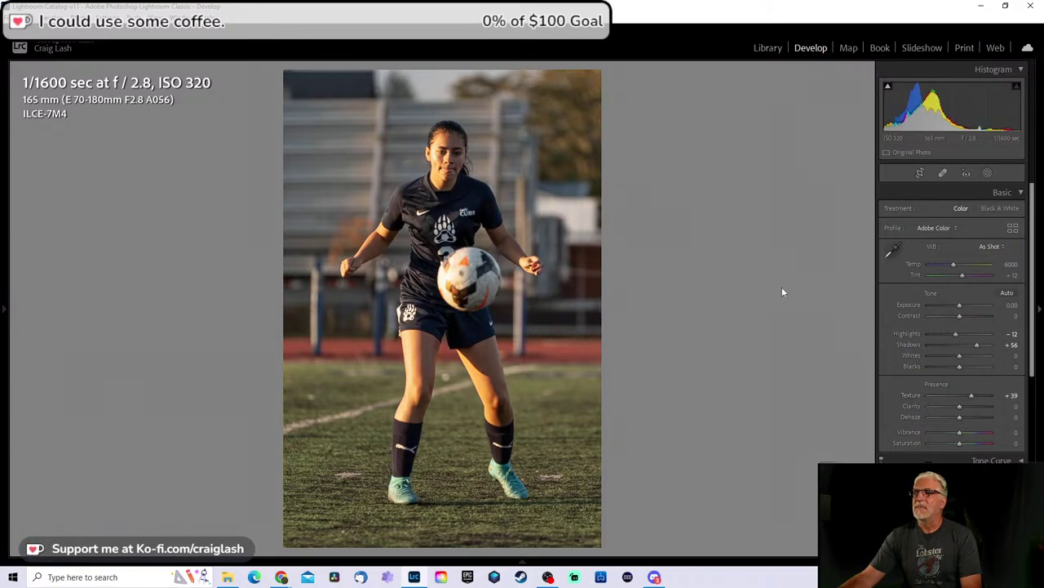
{"action": "key", "text": "Right"}
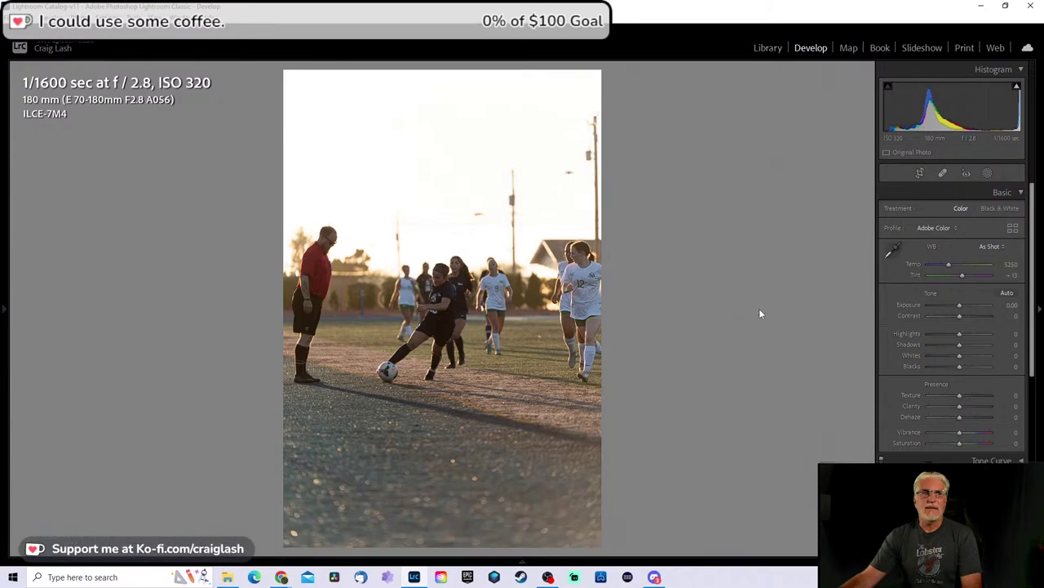
Step: Crop the backlit shot tightly around the kicking player, rotated about -0.95 degrees
{"action": "key", "text": "r"}
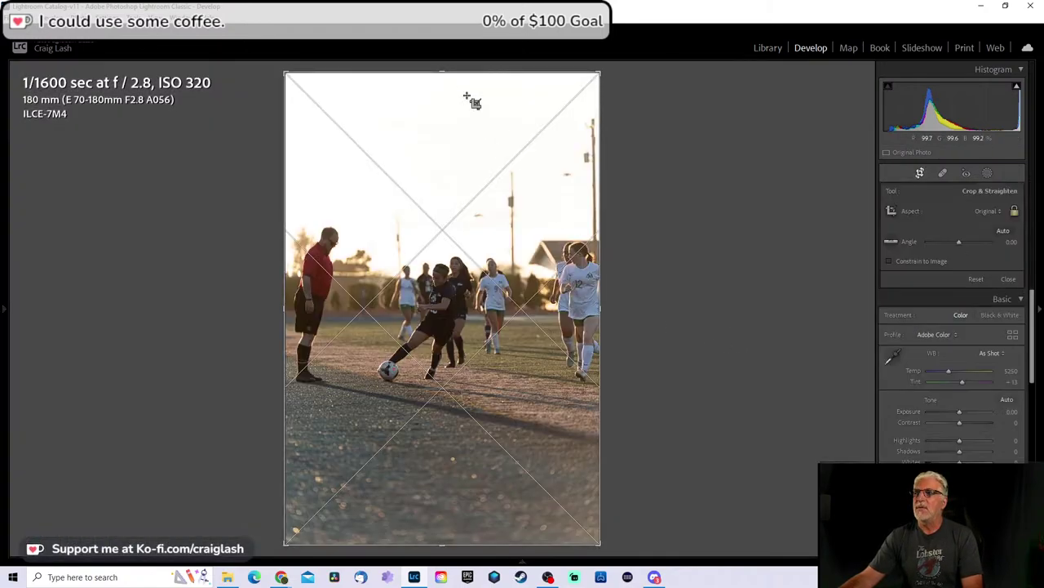
{"action": "left_click_drag", "start_coordinate": [448, 72], "coordinate": [446, 229]}
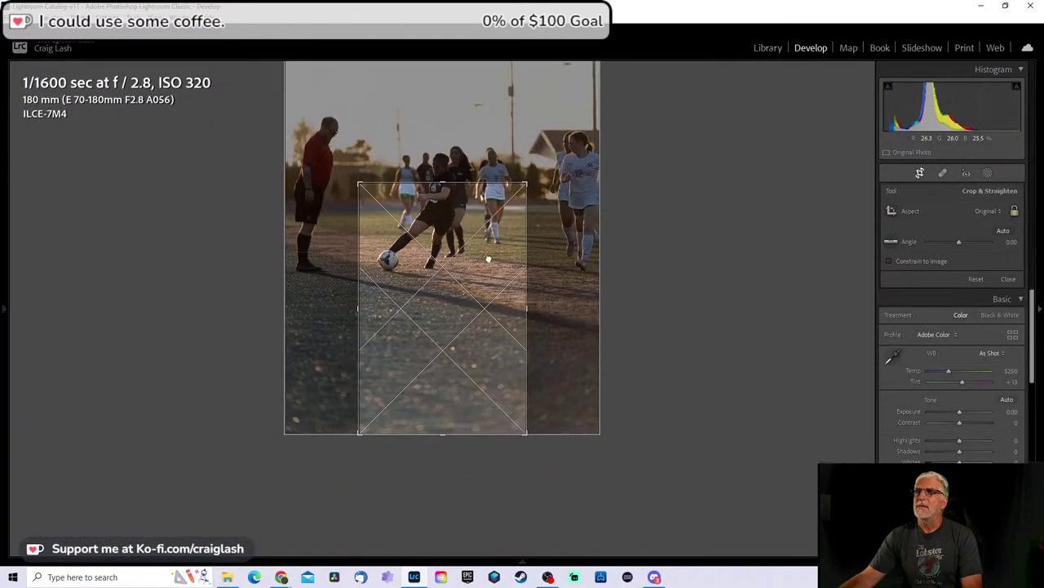
{"action": "left_click_drag", "start_coordinate": [469, 175], "coordinate": [461, 310]}
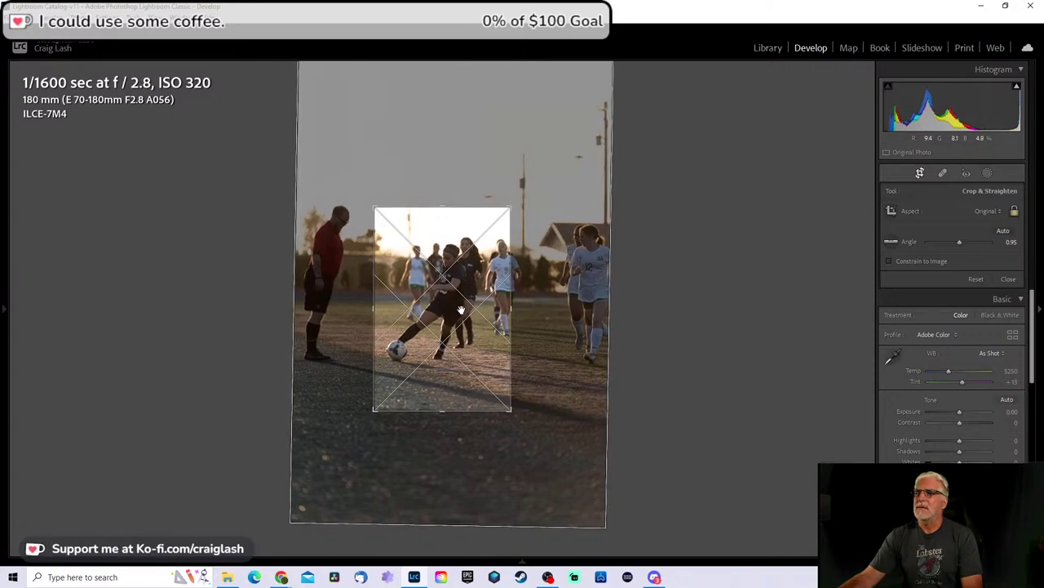
{"action": "key", "text": "Return"}
{"action": "left_click", "coordinate": [460, 311]}
{"action": "left_click", "coordinate": [460, 310]}
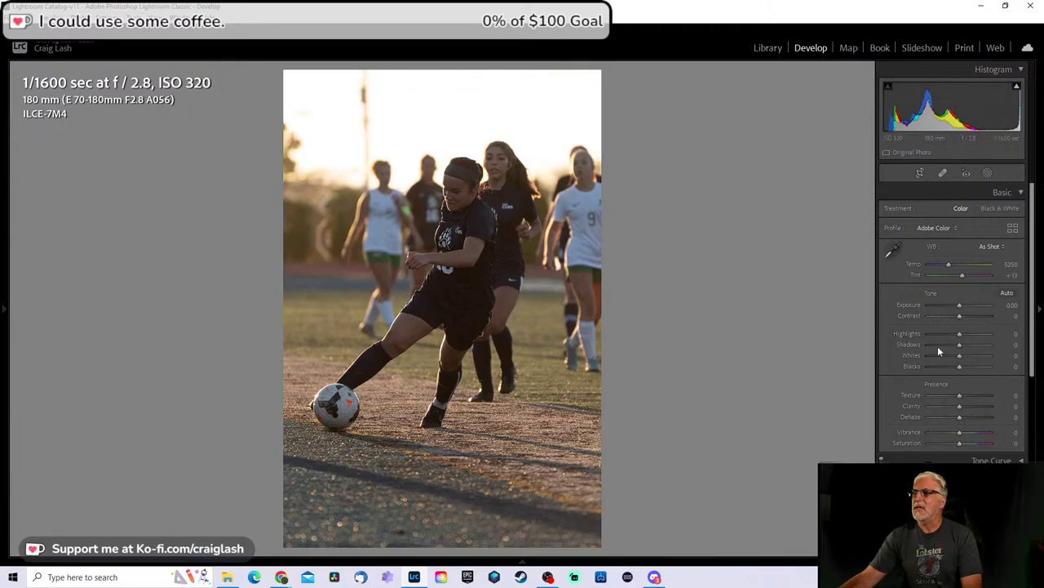
Step: Set Highlights to -100, Shadows to +30 and Texture to +37, then review the crop
{"action": "left_click_drag", "start_coordinate": [960, 333], "coordinate": [922, 341]}
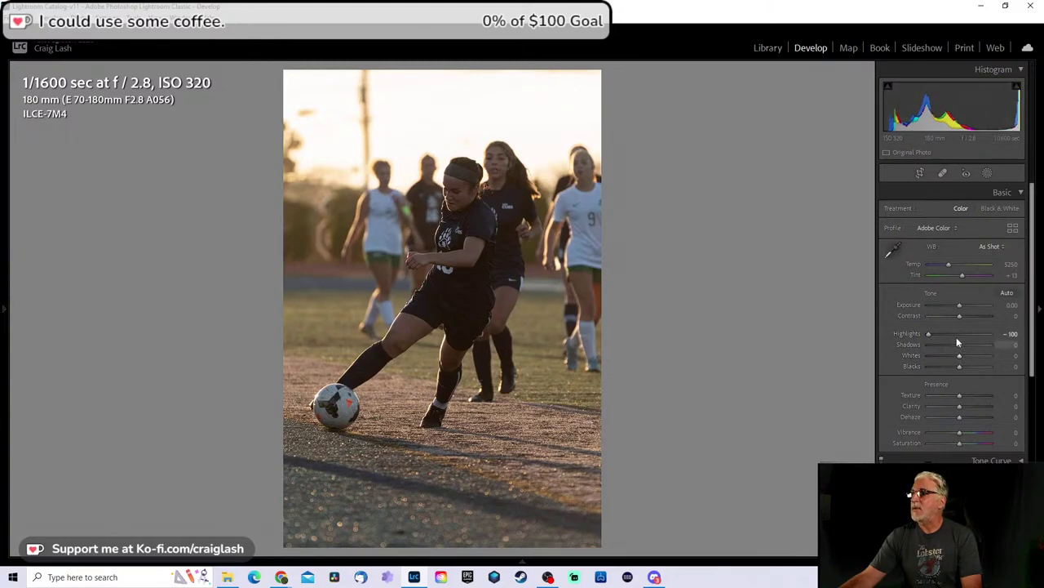
{"action": "left_click_drag", "start_coordinate": [959, 344], "coordinate": [973, 349]}
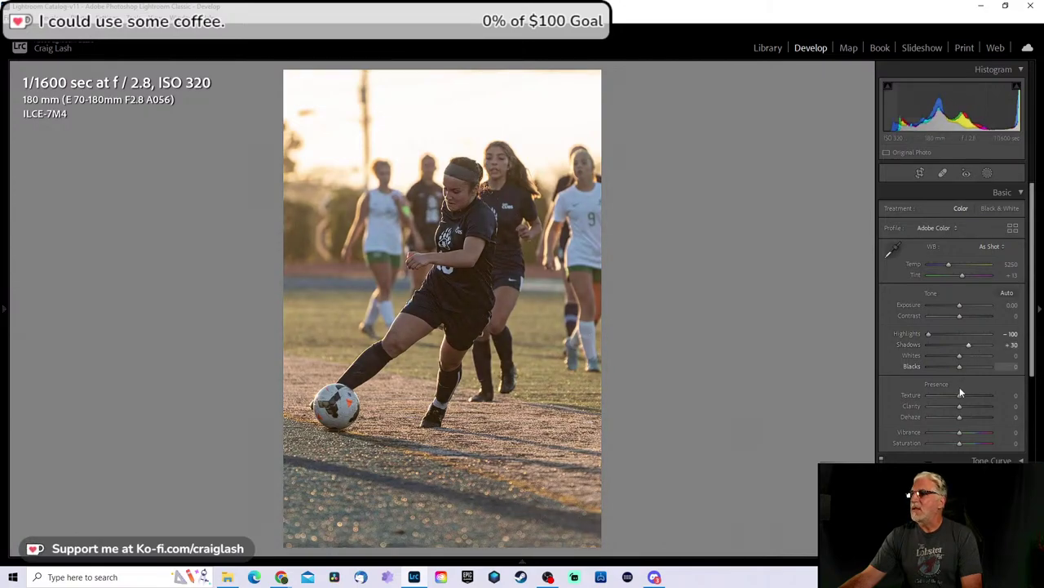
{"action": "left_click_drag", "start_coordinate": [960, 395], "coordinate": [978, 395]}
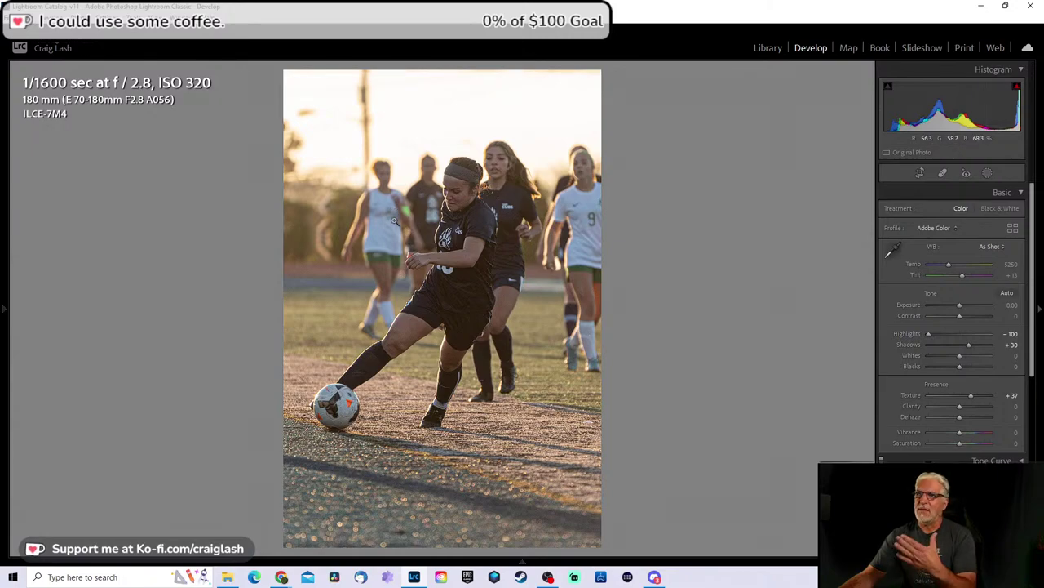
{"action": "key", "text": "r"}
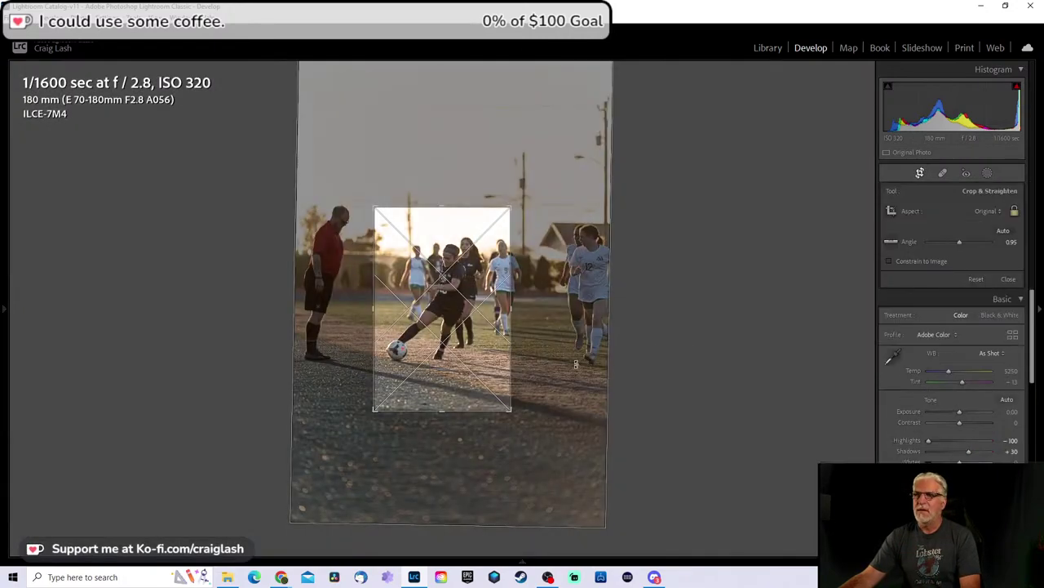
{"action": "key", "text": "r"}
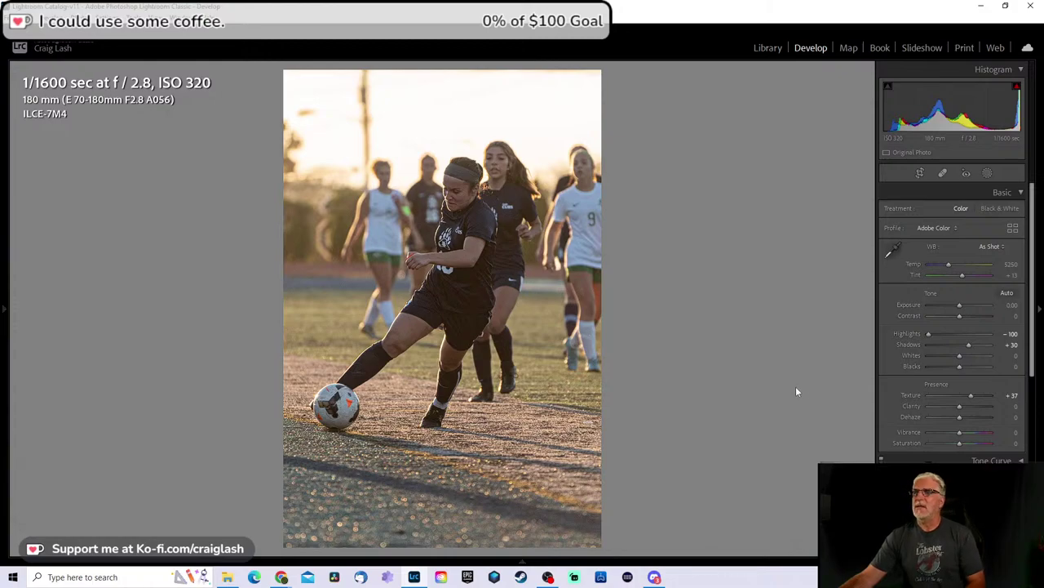